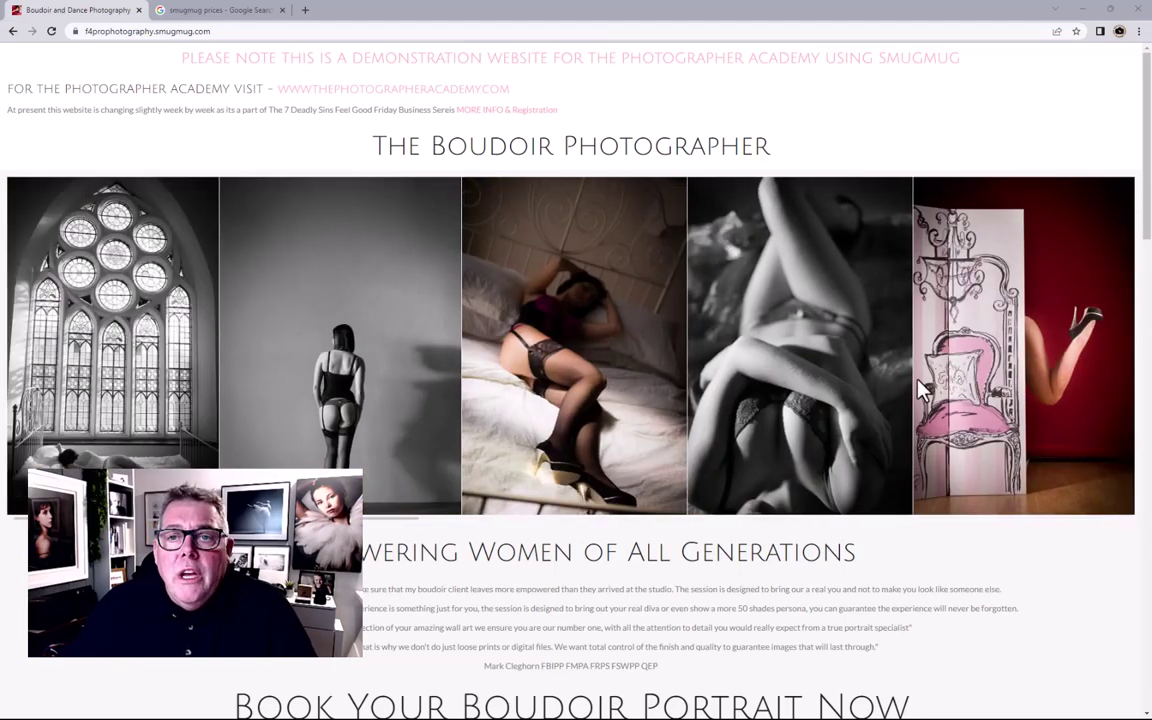
Step: Show the New Website Design Series folder maximized with extra large icons
{"action": "scroll", "coordinate": [917, 385], "scroll_direction": "down", "scroll_amount": 5}
{"action": "scroll", "coordinate": [919, 393], "scroll_direction": "down", "scroll_amount": 5}
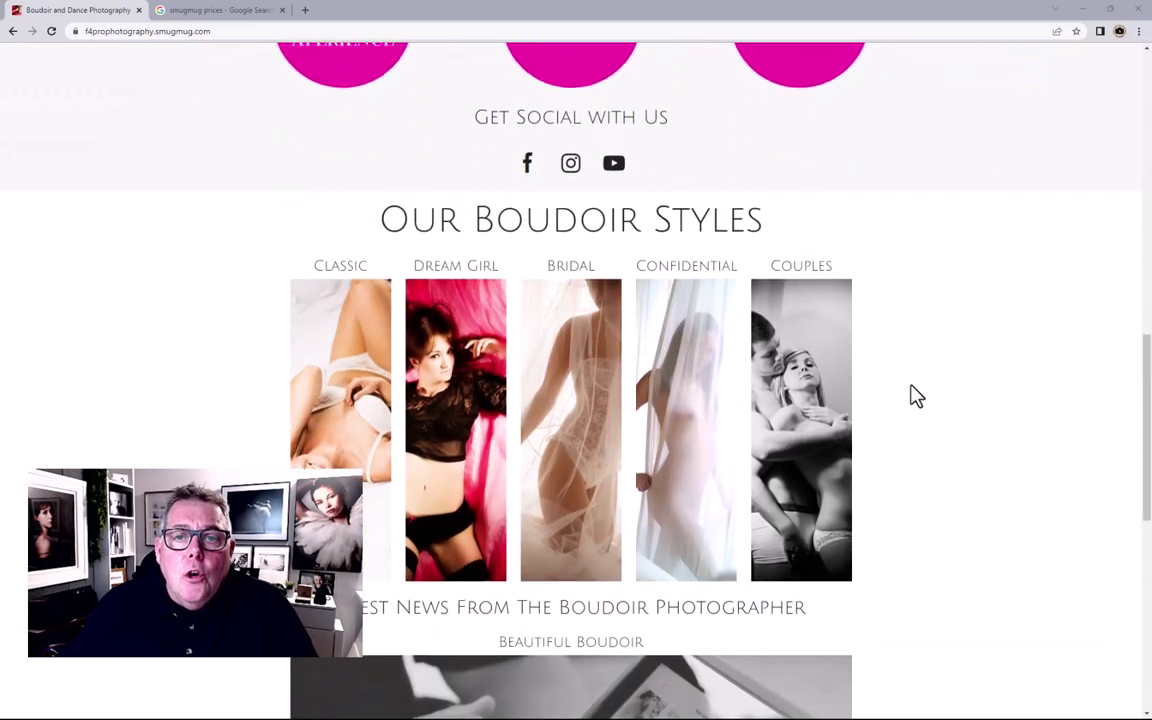
{"action": "scroll", "coordinate": [917, 394], "scroll_direction": "up", "scroll_amount": 6}
{"action": "scroll", "coordinate": [917, 395], "scroll_direction": "up", "scroll_amount": 5}
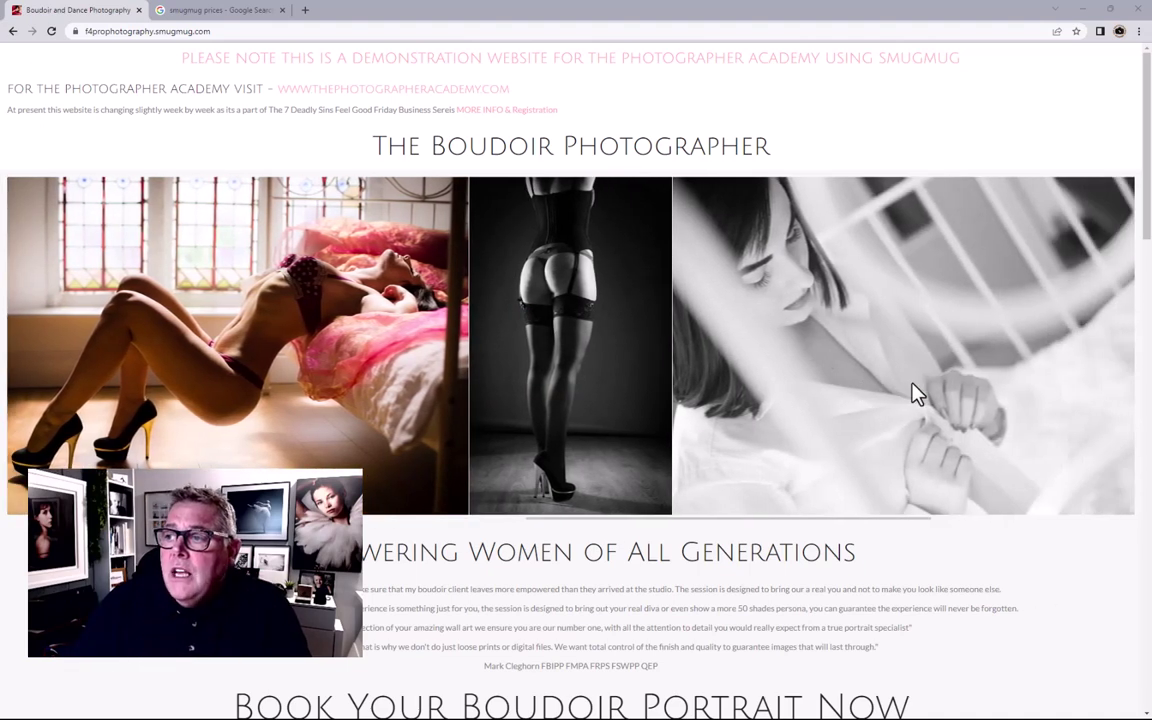
{"action": "key", "text": "alt+Tab"}
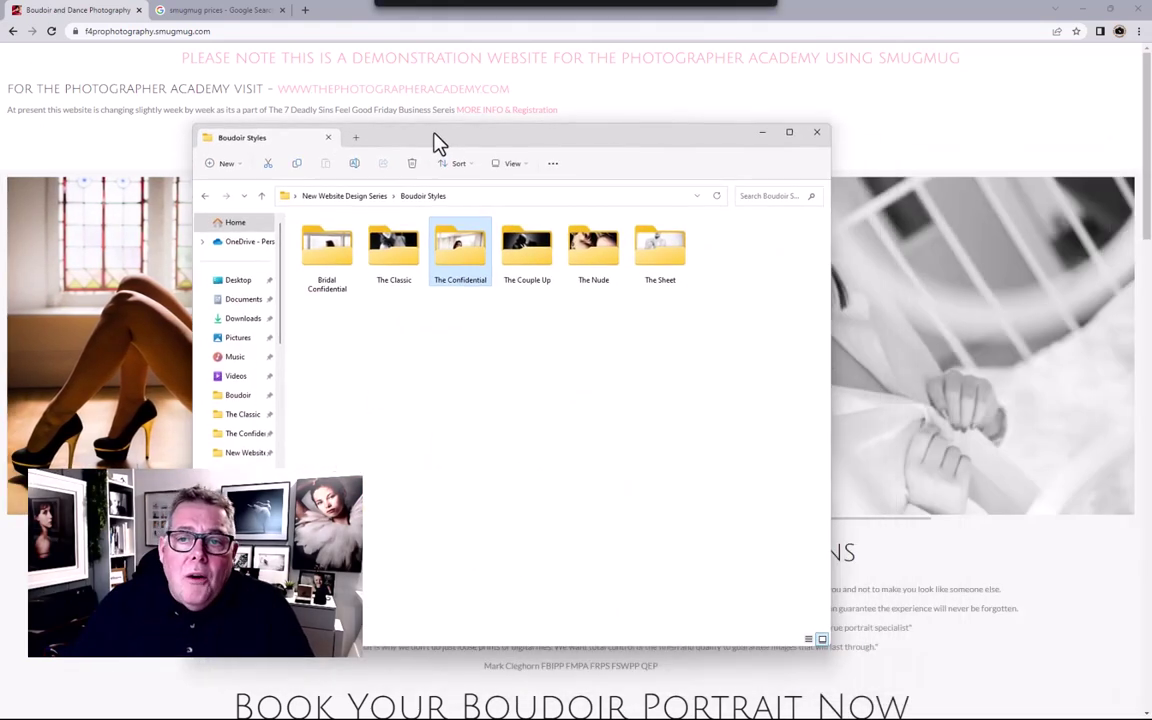
{"action": "left_click", "coordinate": [370, 200]}
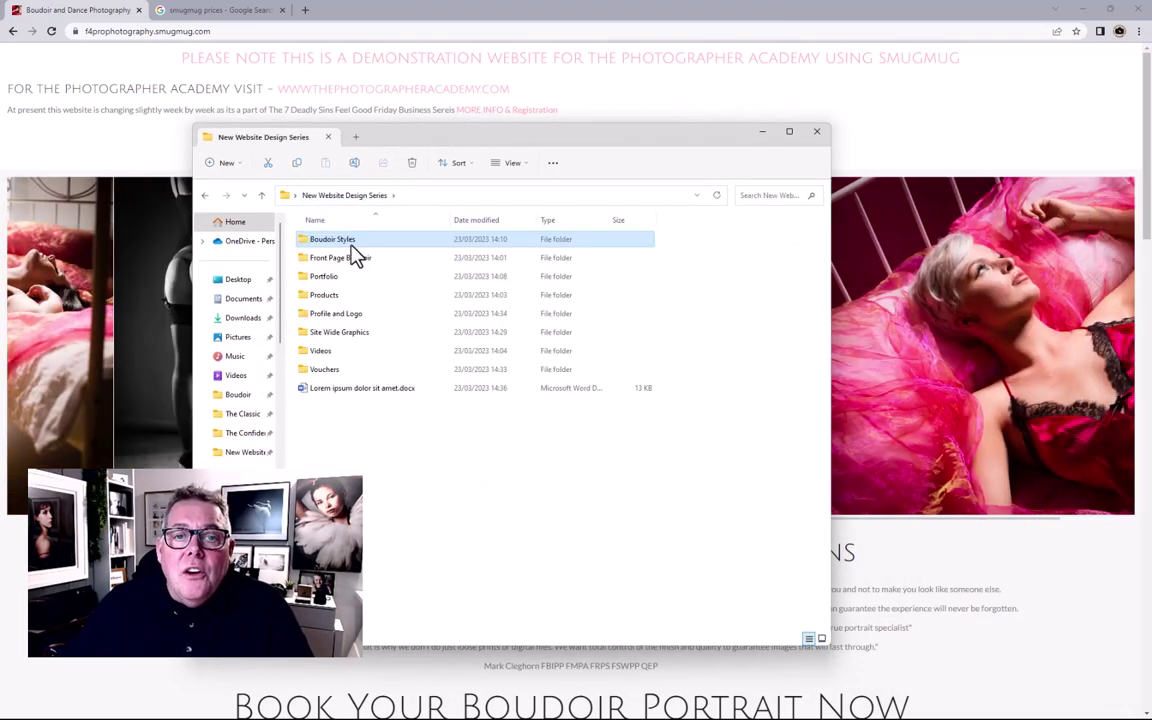
{"action": "left_click", "coordinate": [789, 132]}
{"action": "left_click", "coordinate": [314, 37]}
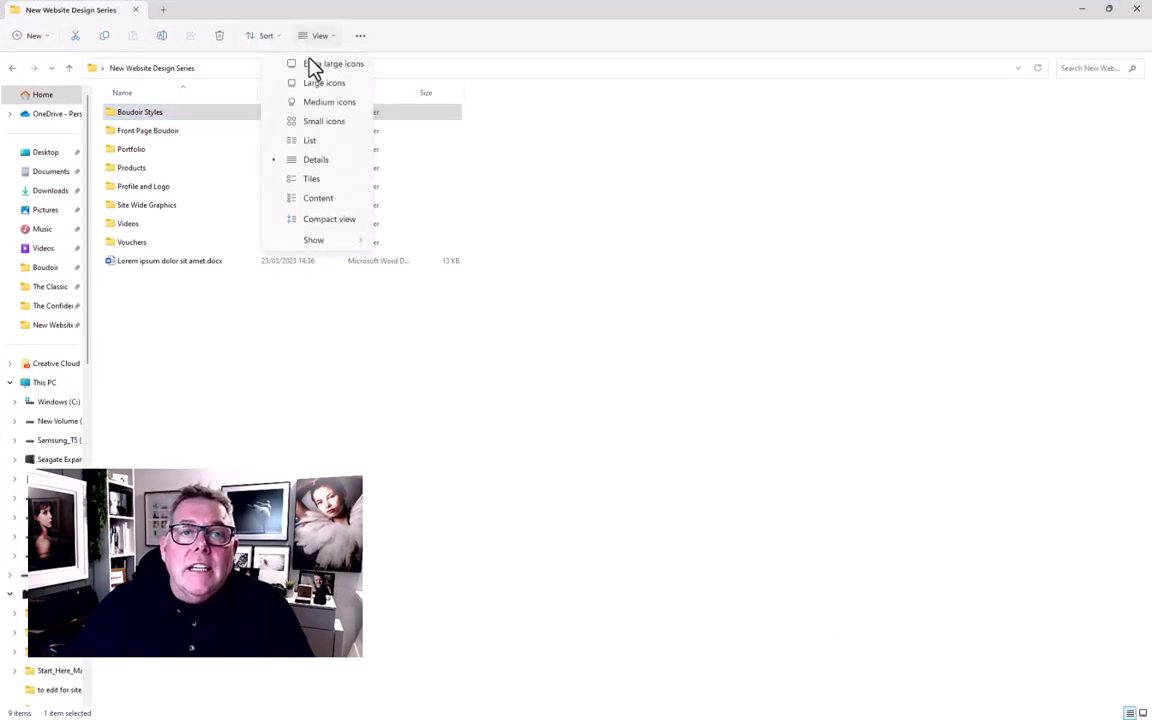
{"action": "left_click", "coordinate": [312, 64]}
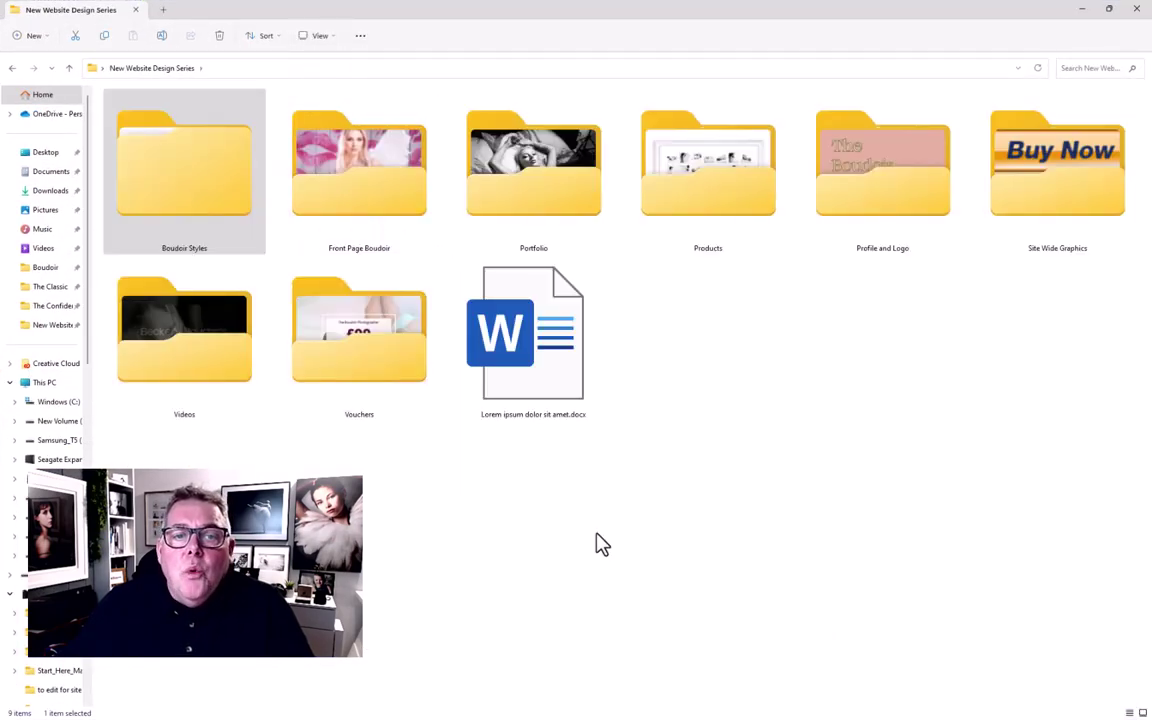
Step: Look inside the Boudoir Styles and Site Wide Graphics folders, returning to New Website Design Series each time
{"action": "left_click", "coordinate": [170, 180]}
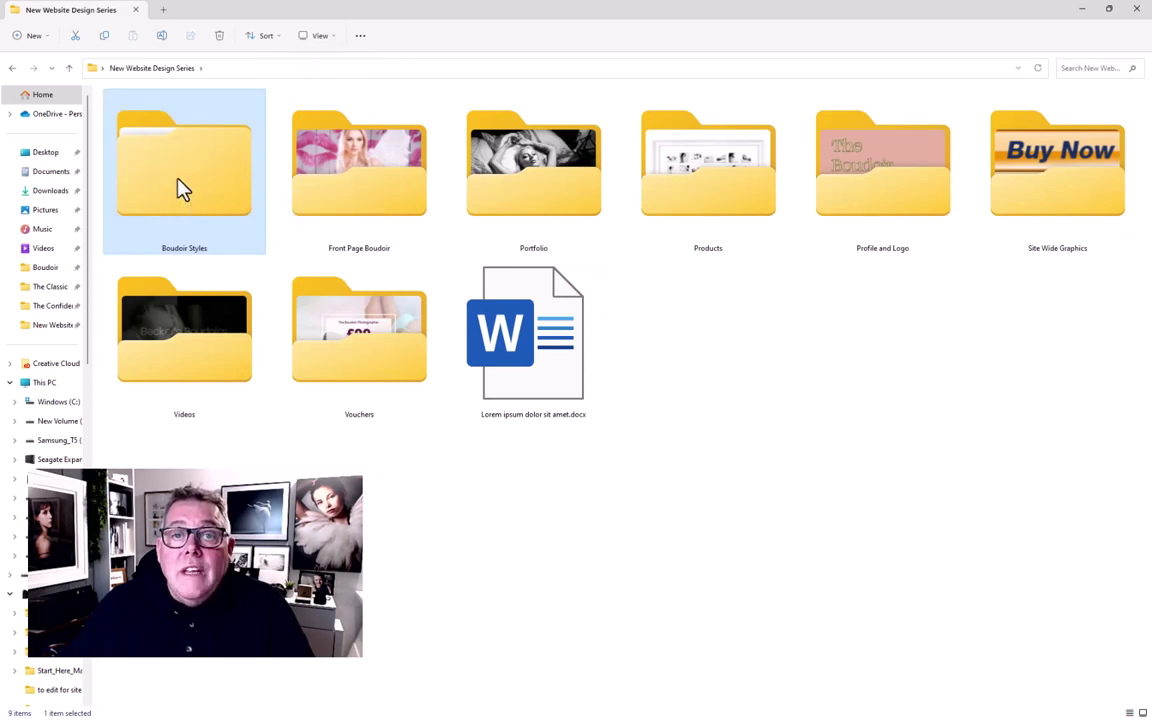
{"action": "double_click", "coordinate": [181, 189]}
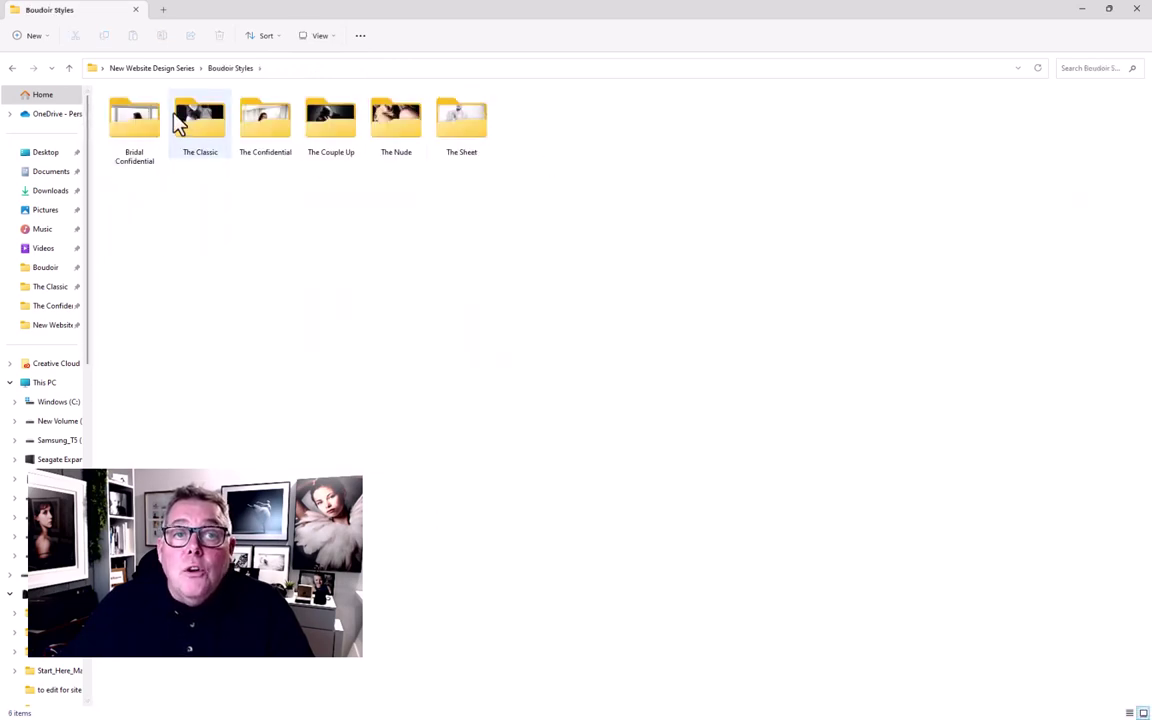
{"action": "left_click", "coordinate": [170, 72]}
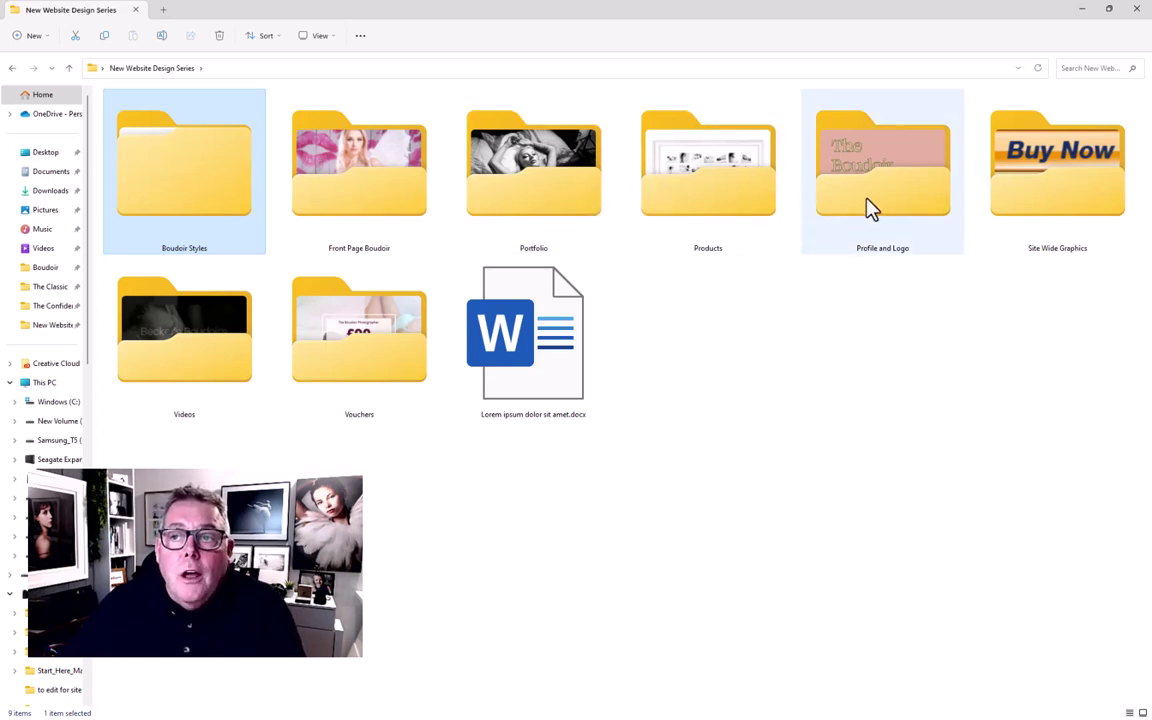
{"action": "double_click", "coordinate": [1047, 225]}
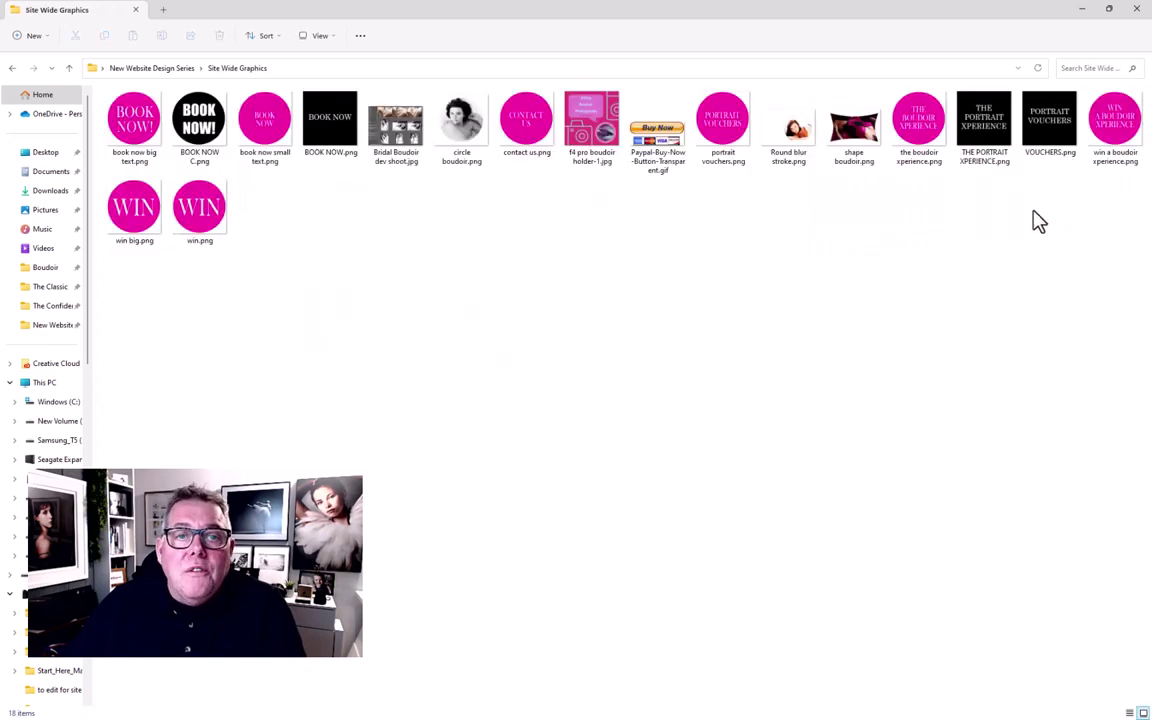
{"action": "left_click", "coordinate": [150, 68]}
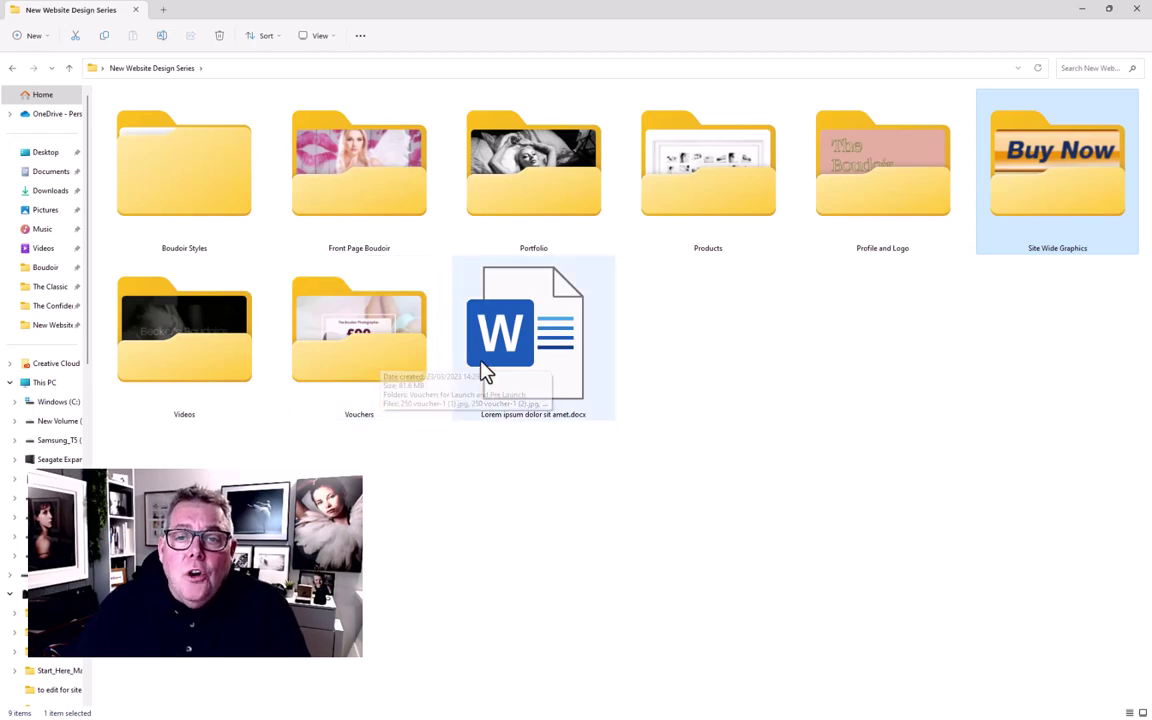
Step: Read the Lorem ipsum dolor sit amet document in full-screen Word, then minimize Word and File Explorer
{"action": "double_click", "coordinate": [507, 341]}
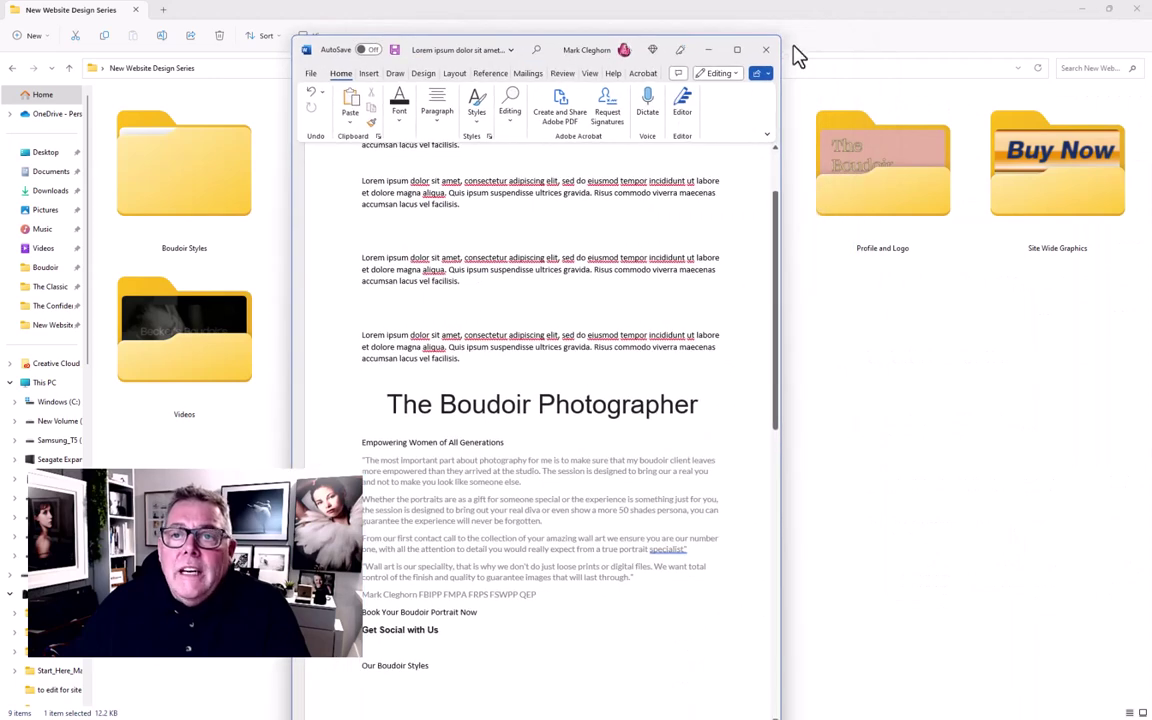
{"action": "left_click", "coordinate": [736, 47]}
{"action": "scroll", "coordinate": [160, 195], "scroll_direction": "up", "scroll_amount": 2}
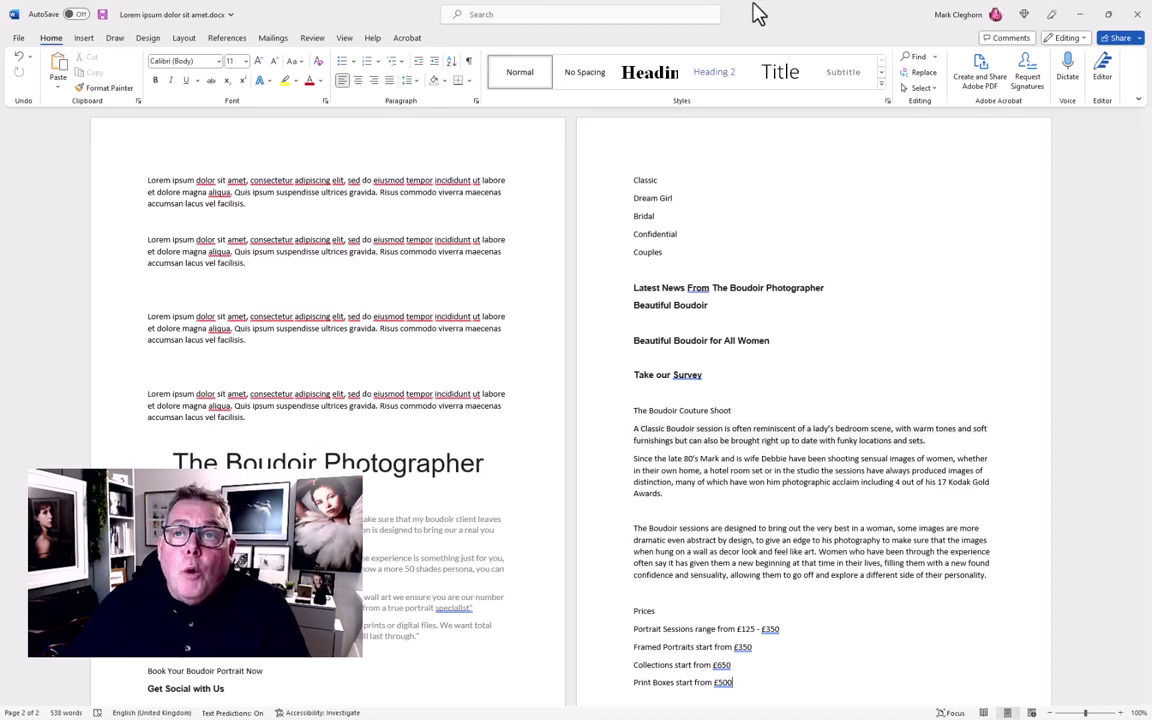
{"action": "left_click_drag", "start_coordinate": [766, 22], "coordinate": [766, 32]}
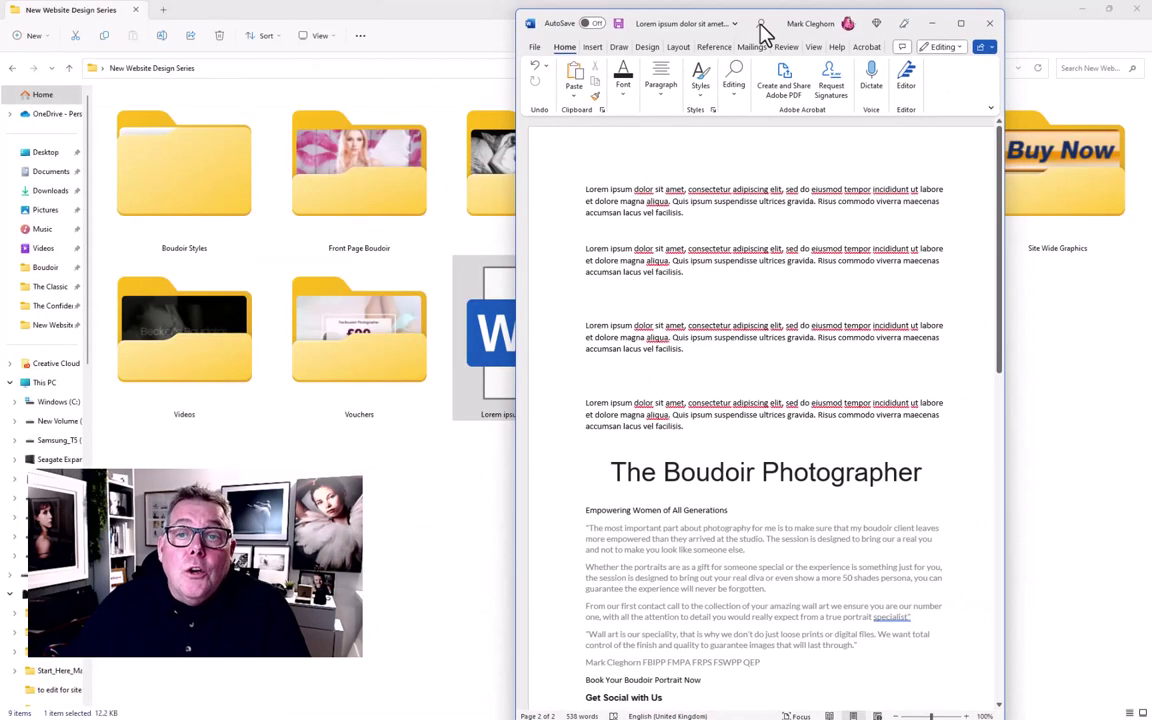
{"action": "key", "text": "super+Down"}
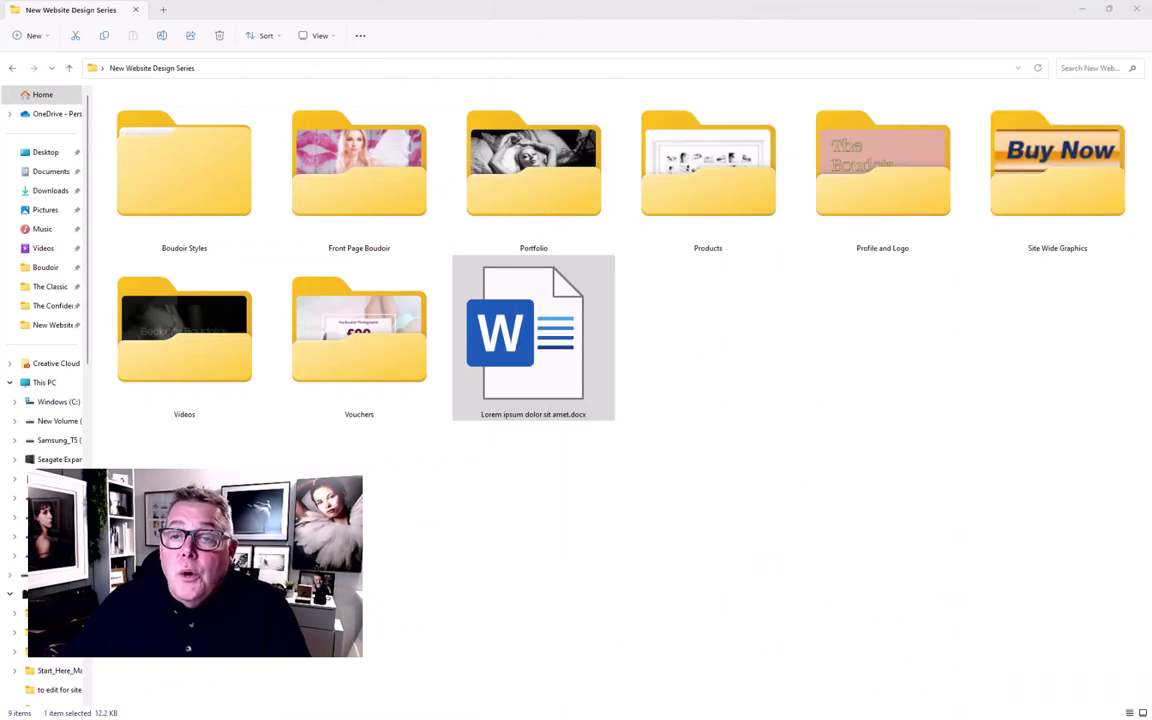
{"action": "left_click", "coordinate": [1081, 10]}
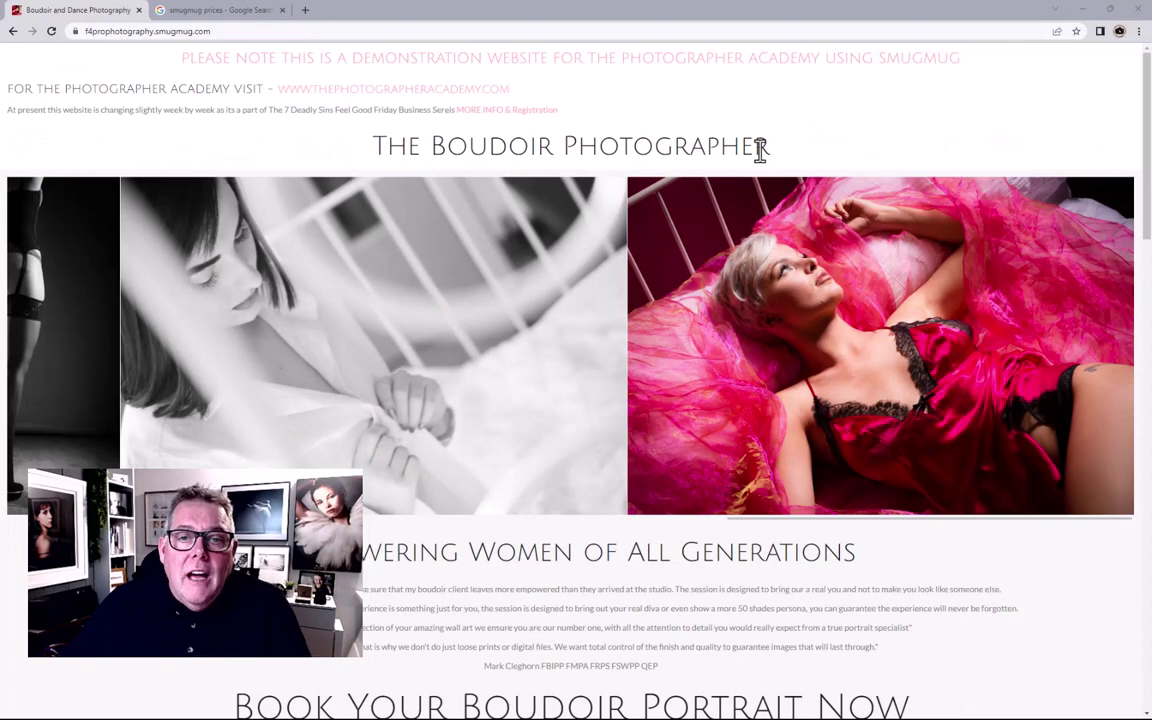
Step: Switch to the 'smugmug prices' Google Search results tab
{"action": "left_click", "coordinate": [199, 12]}
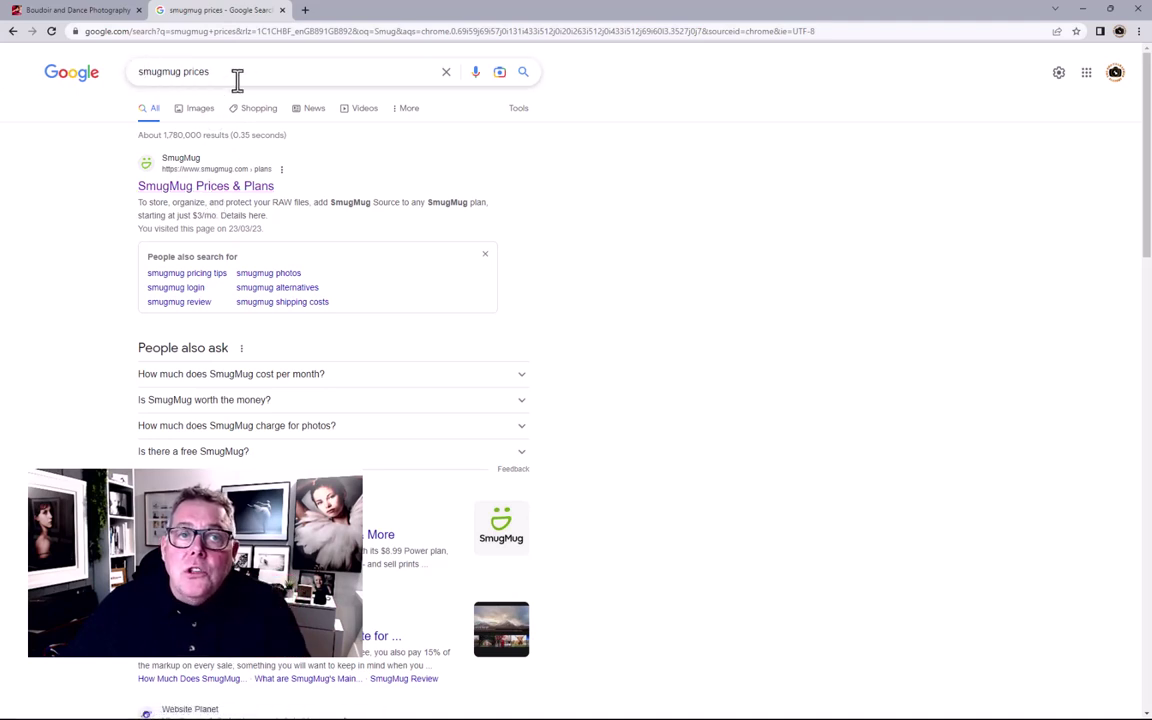
Step: Open SmugMug Prices & Plans and scroll to the Power, Portfolio and Pro pricing cards
{"action": "left_click", "coordinate": [228, 192]}
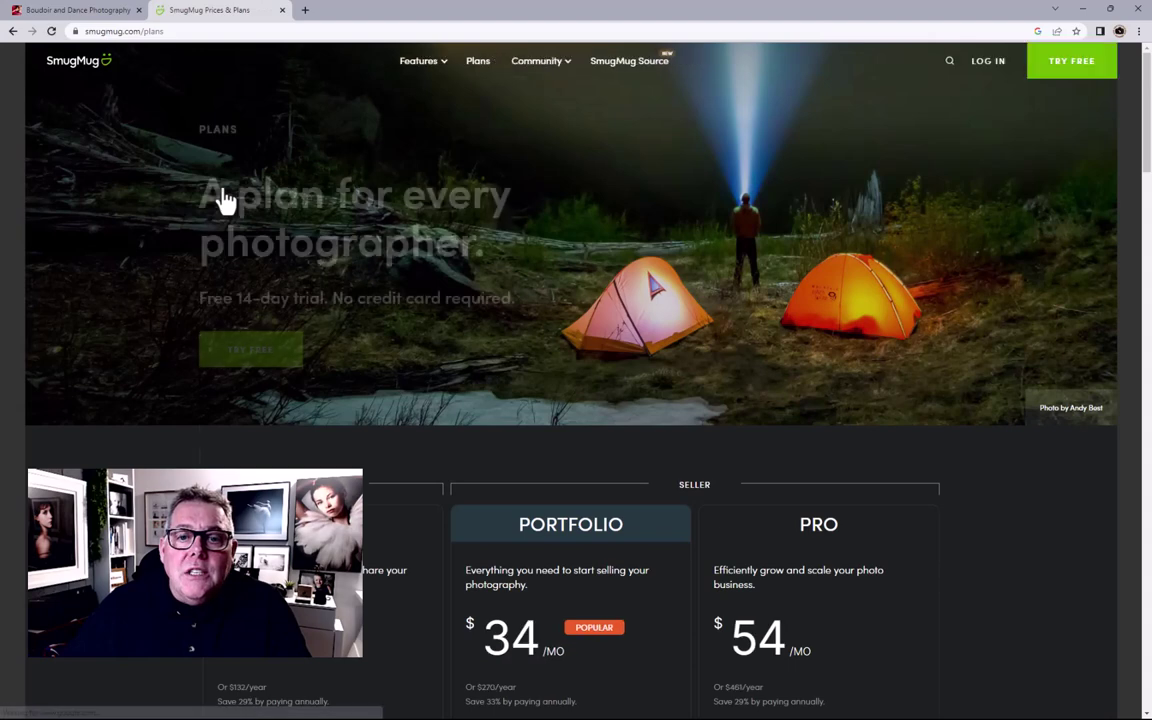
{"action": "scroll", "coordinate": [733, 419], "scroll_direction": "down", "scroll_amount": 3}
{"action": "scroll", "coordinate": [733, 419], "scroll_direction": "down", "scroll_amount": 1}
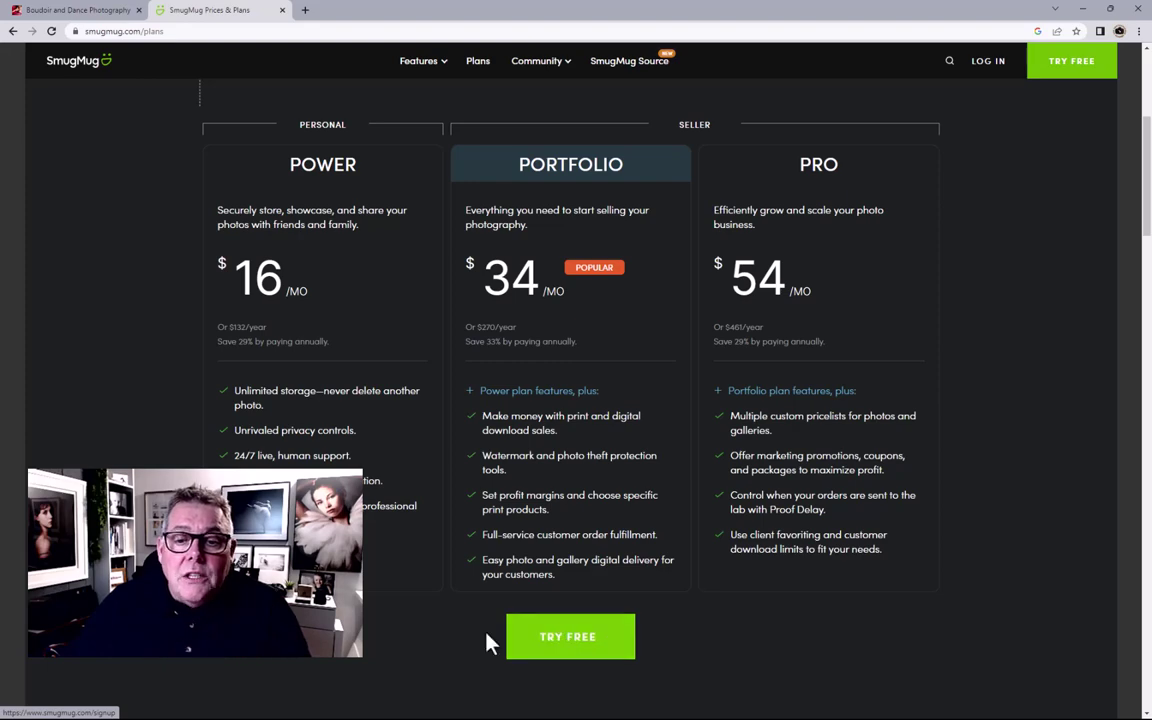
Step: Start the TRY FREE signup, enter first and last name, and submit the 14-day trial form
{"action": "left_click", "coordinate": [560, 642]}
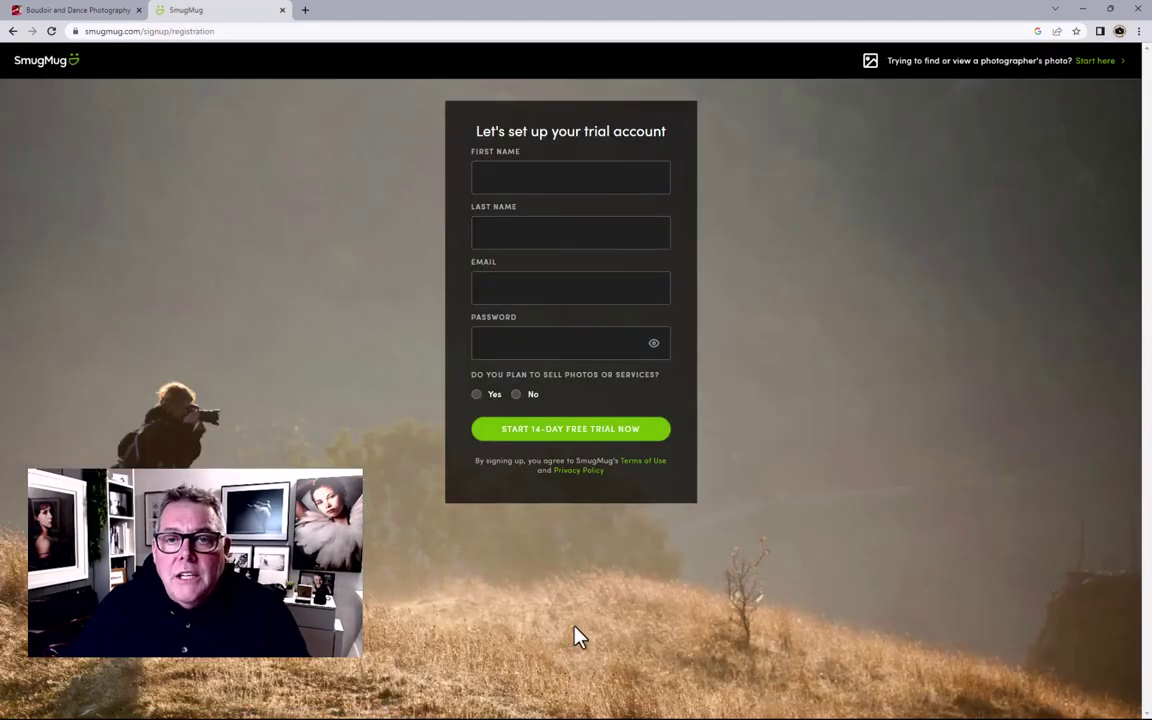
{"action": "left_click", "coordinate": [499, 175]}
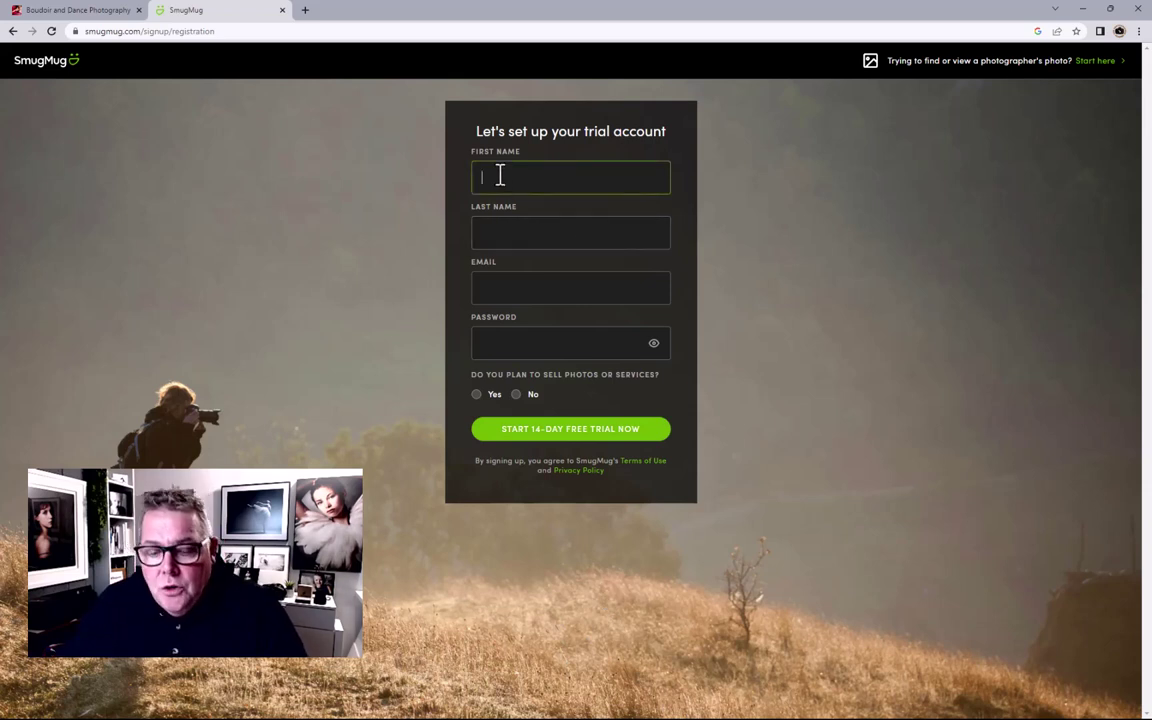
{"action": "type", "text": "Mark"}
{"action": "key", "text": "Tab"}
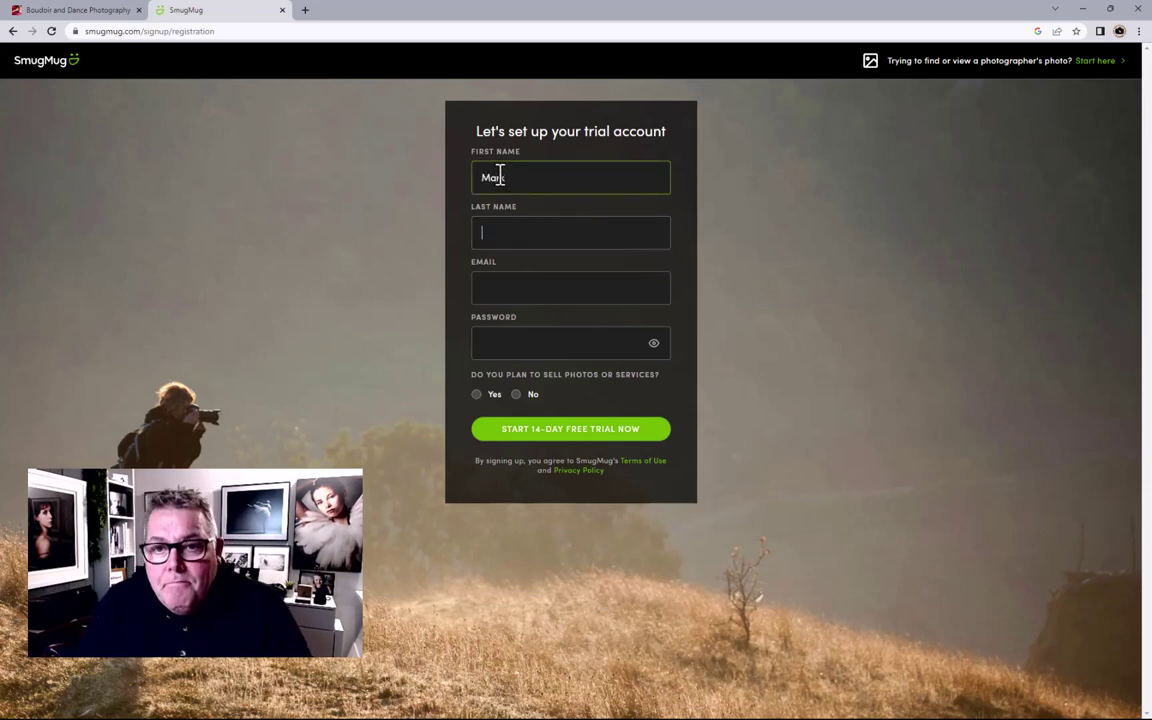
{"action": "type", "text": "Clegh"}
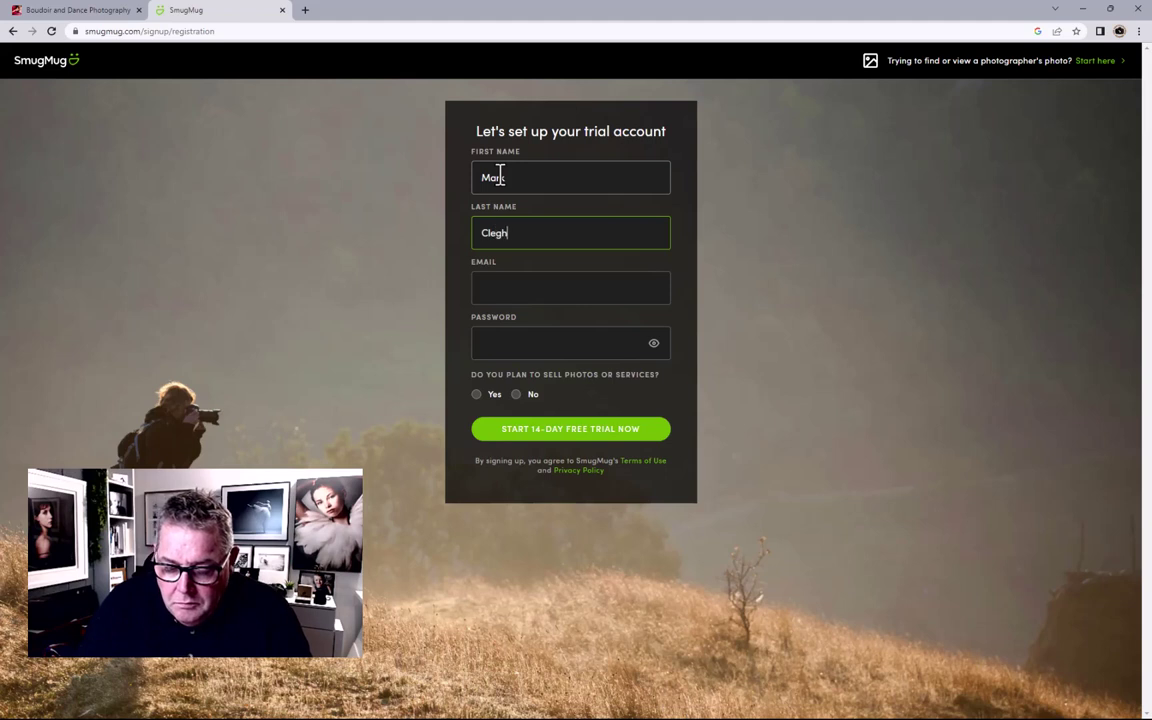
{"action": "type", "text": "orn"}
{"action": "key", "text": "Tab"}
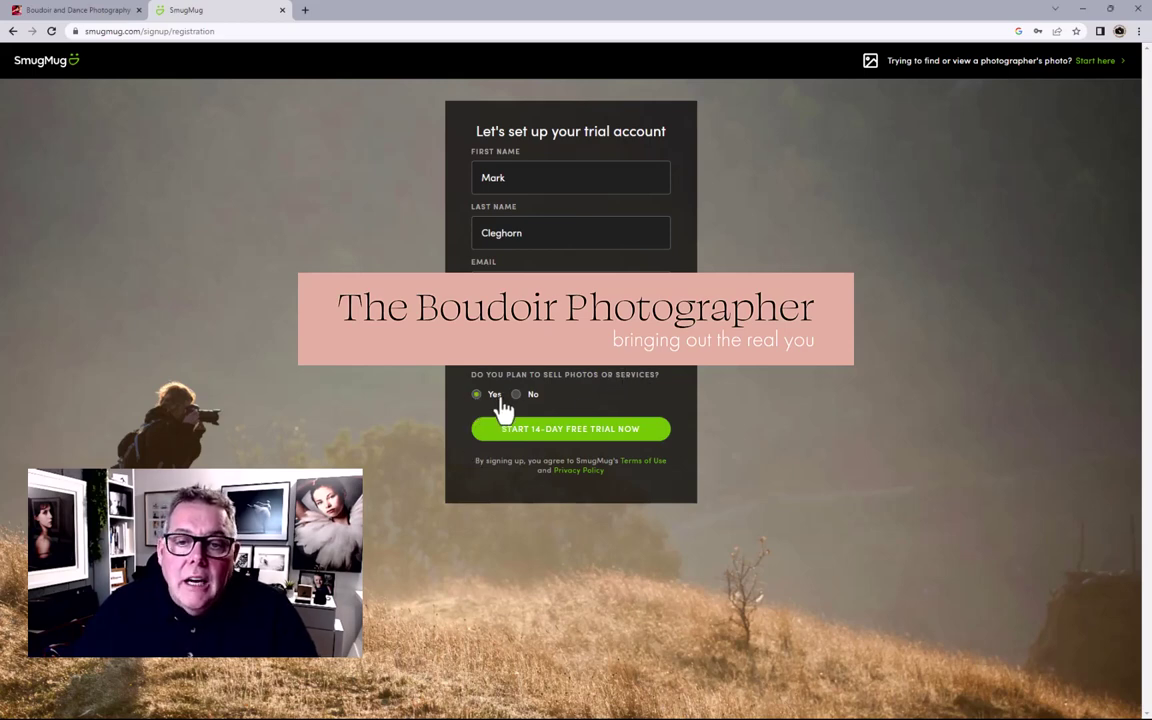
{"action": "left_click", "coordinate": [581, 437]}
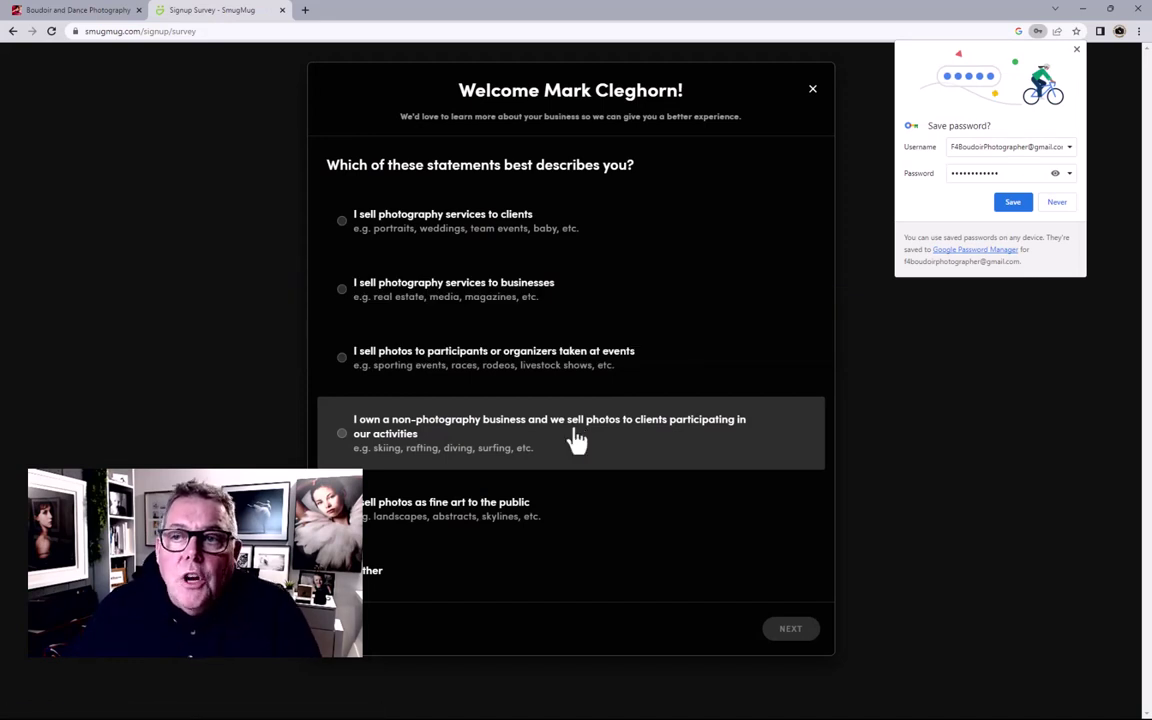
Step: Save the password in Chrome, answer 'I sell photography services to clients', and continue
{"action": "left_click", "coordinate": [1013, 205]}
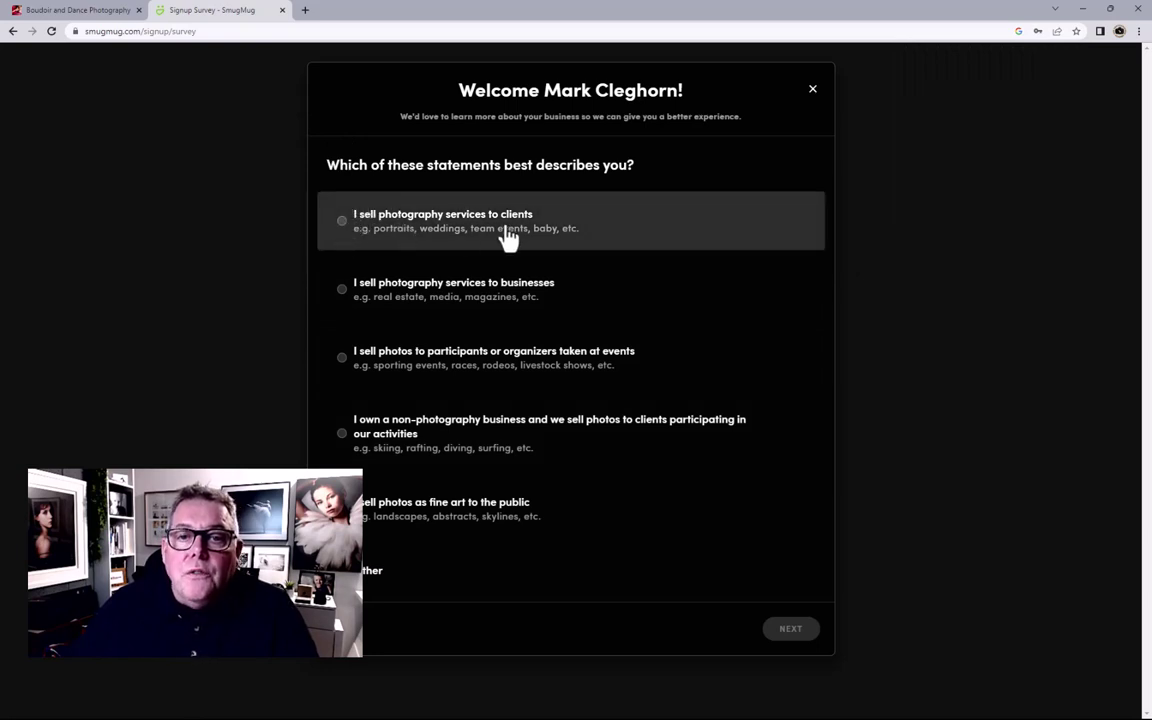
{"action": "left_click", "coordinate": [343, 229]}
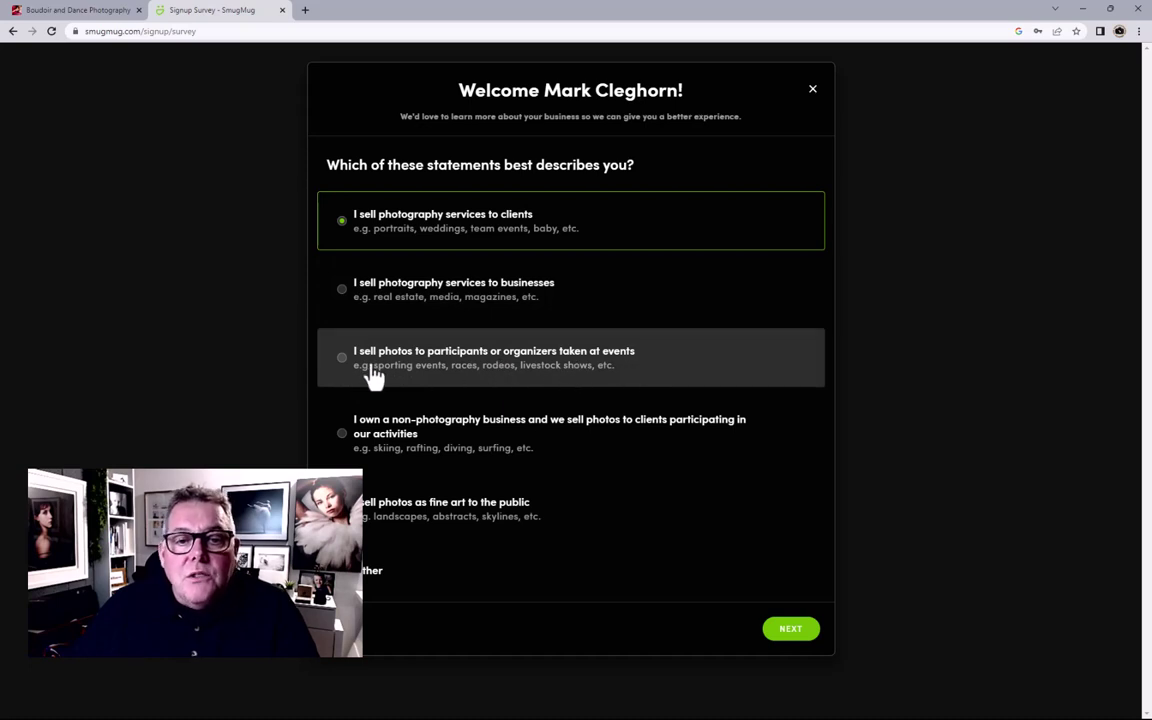
{"action": "left_click", "coordinate": [343, 362]}
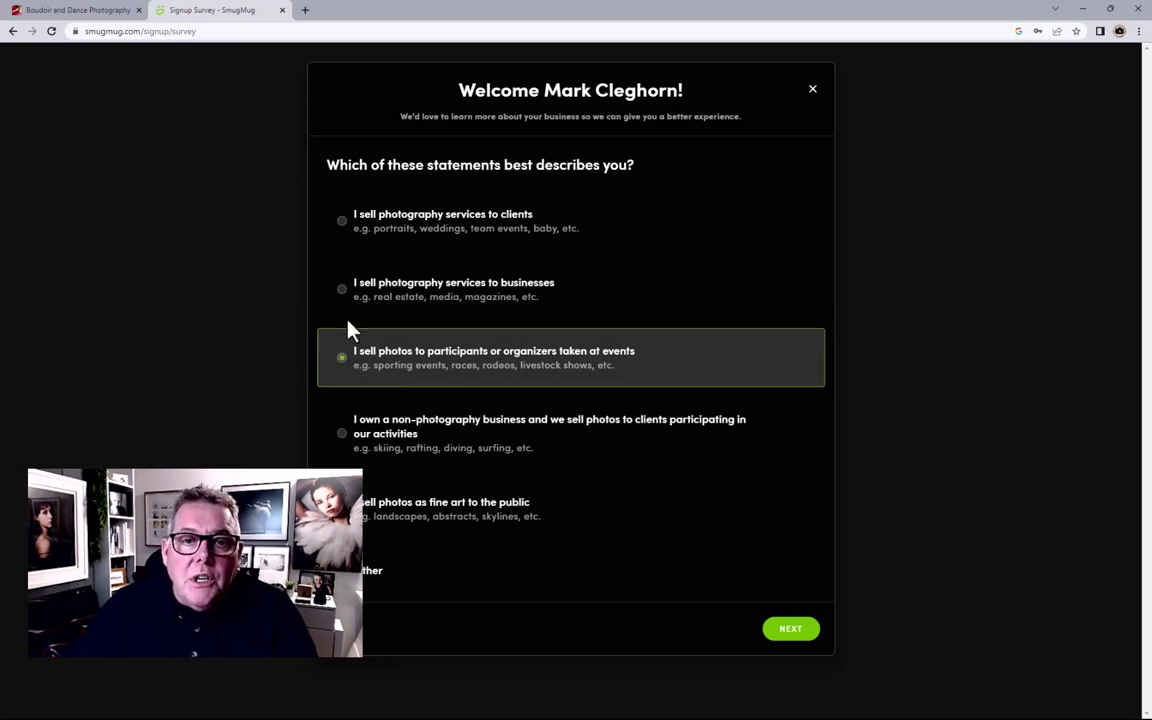
{"action": "left_click", "coordinate": [340, 226]}
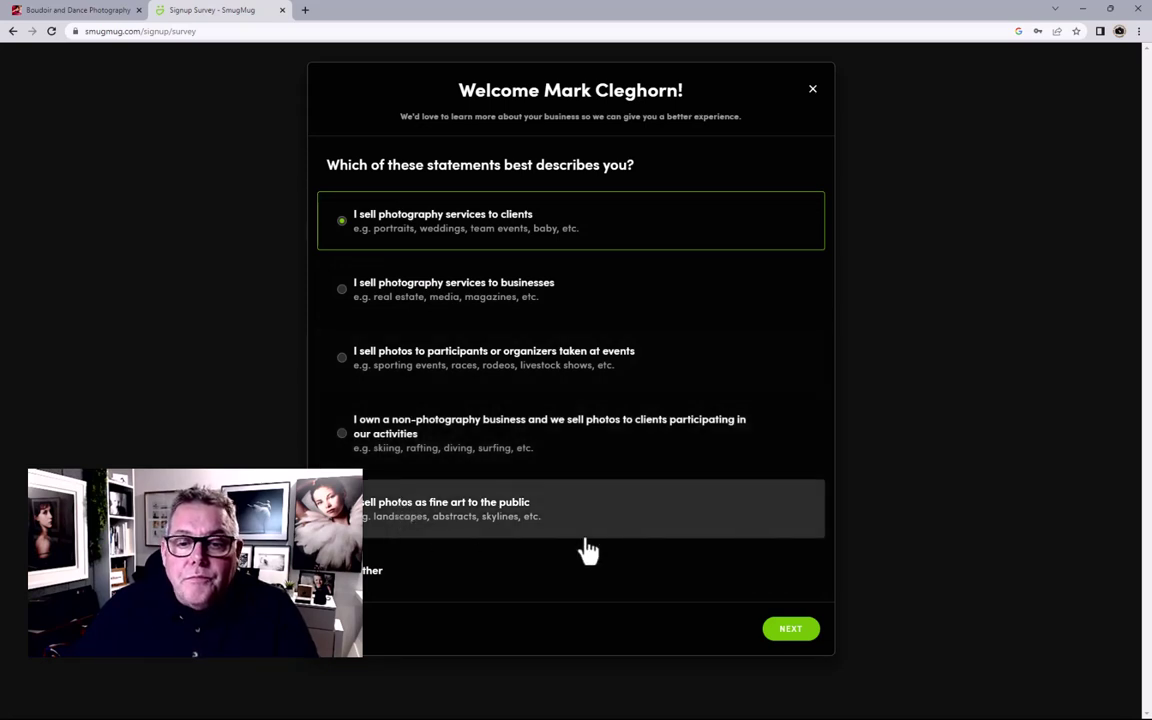
{"action": "left_click", "coordinate": [789, 646]}
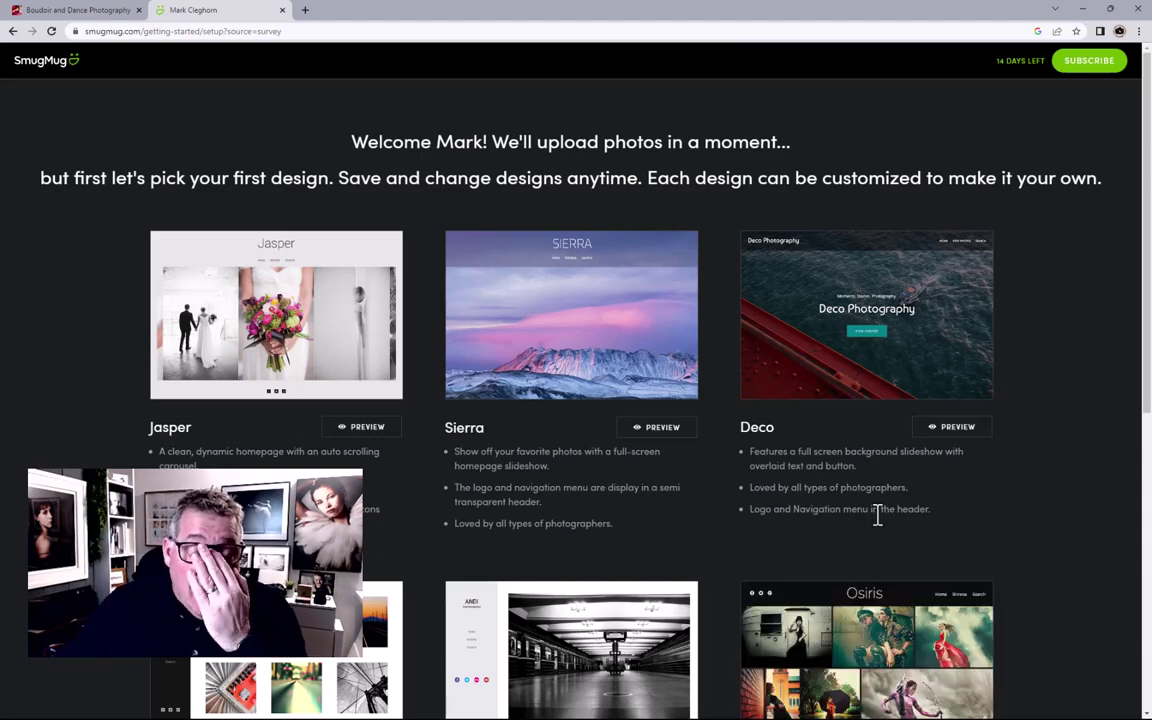
Step: Browse the design templates and preview Jasper as a full page before going back
{"action": "scroll", "coordinate": [877, 508], "scroll_direction": "down", "scroll_amount": 5}
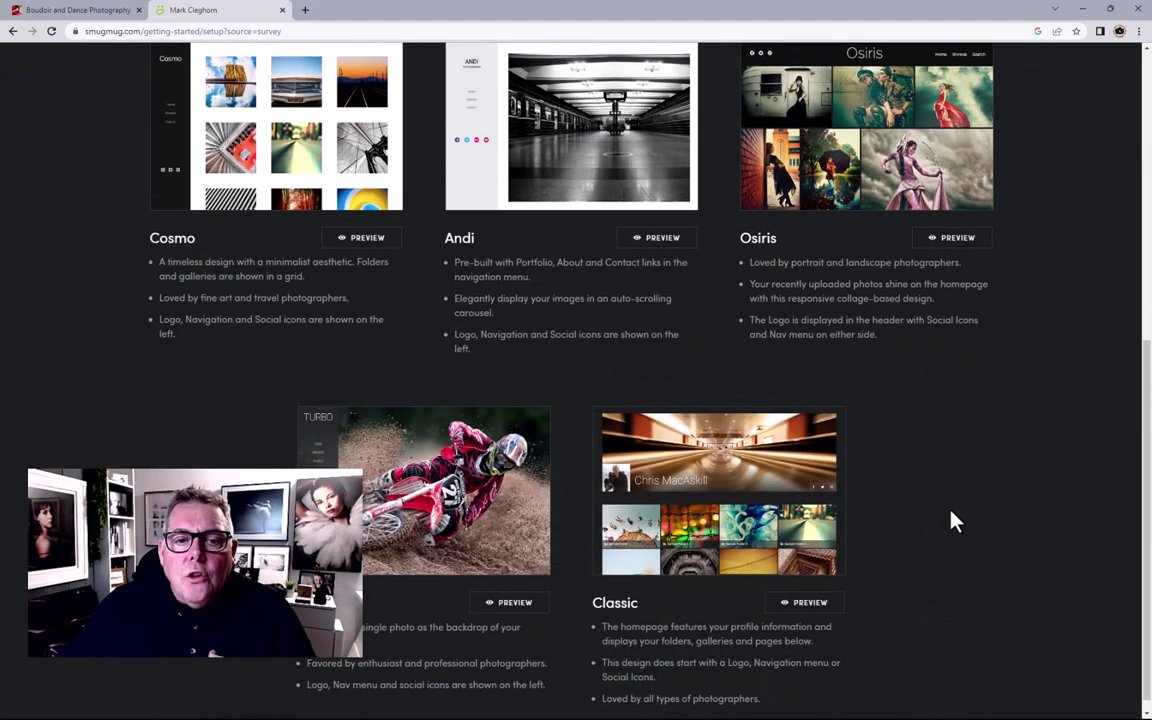
{"action": "scroll", "coordinate": [955, 520], "scroll_direction": "up", "scroll_amount": 3}
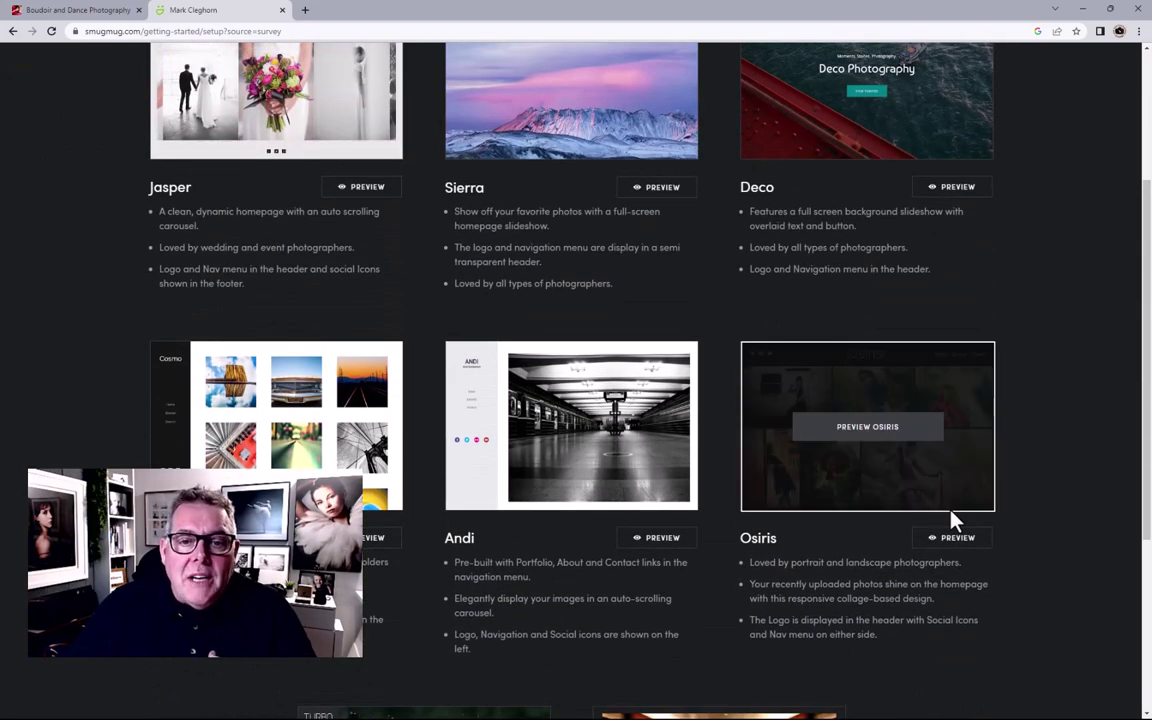
{"action": "scroll", "coordinate": [1021, 476], "scroll_direction": "up", "scroll_amount": 3}
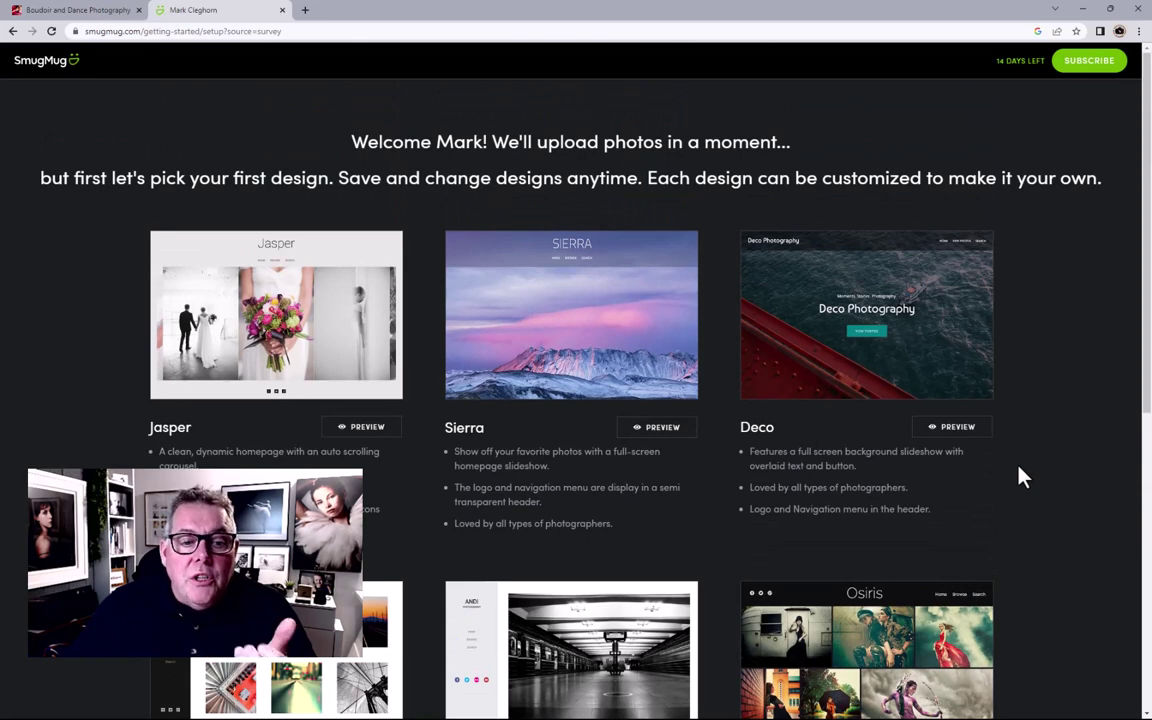
{"action": "scroll", "coordinate": [1021, 472], "scroll_direction": "down", "scroll_amount": 1}
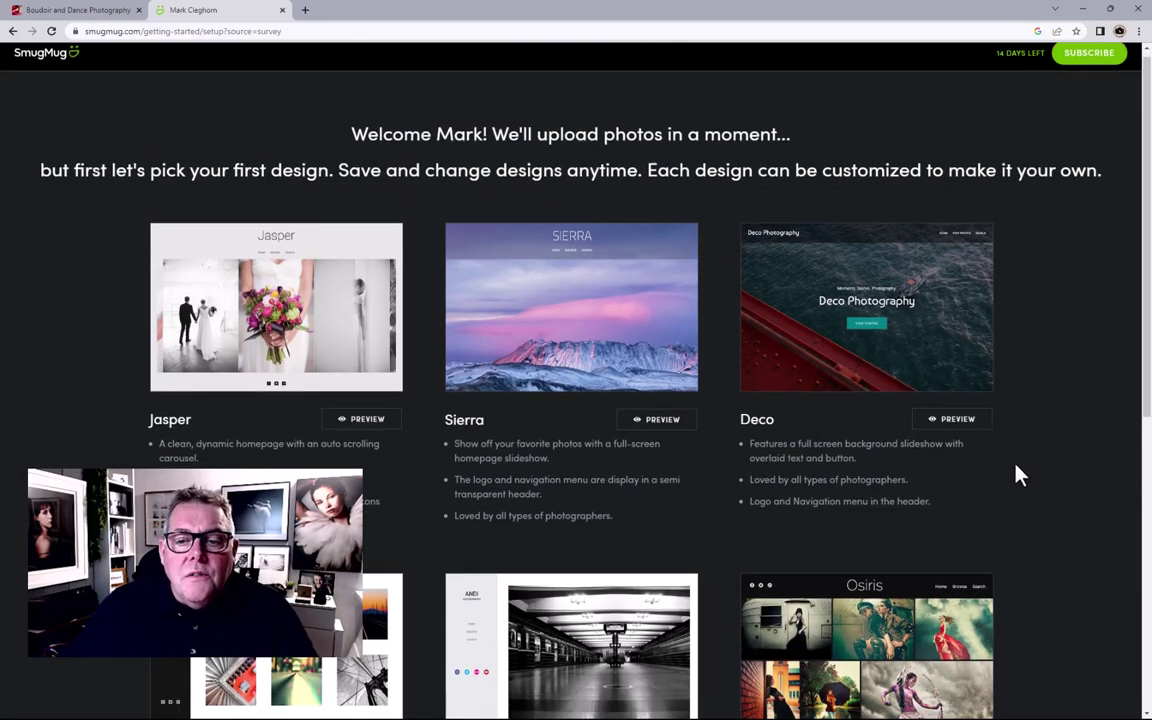
{"action": "mouse_move", "coordinate": [347, 310]}
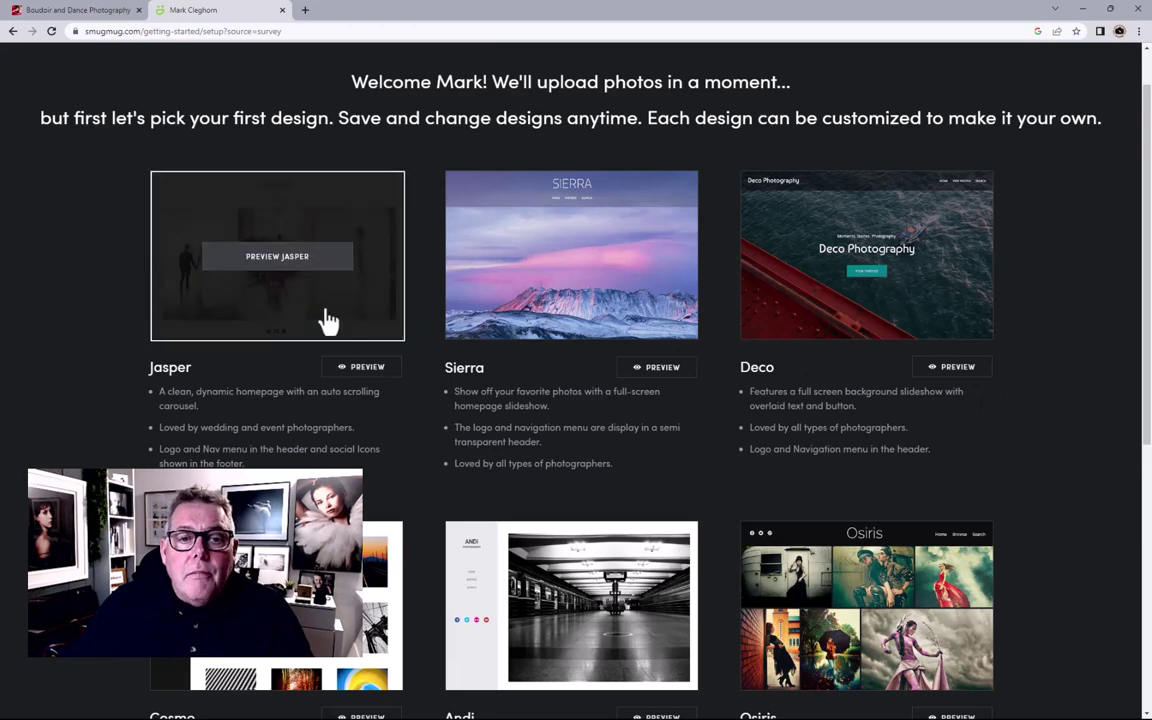
{"action": "left_click", "coordinate": [290, 270]}
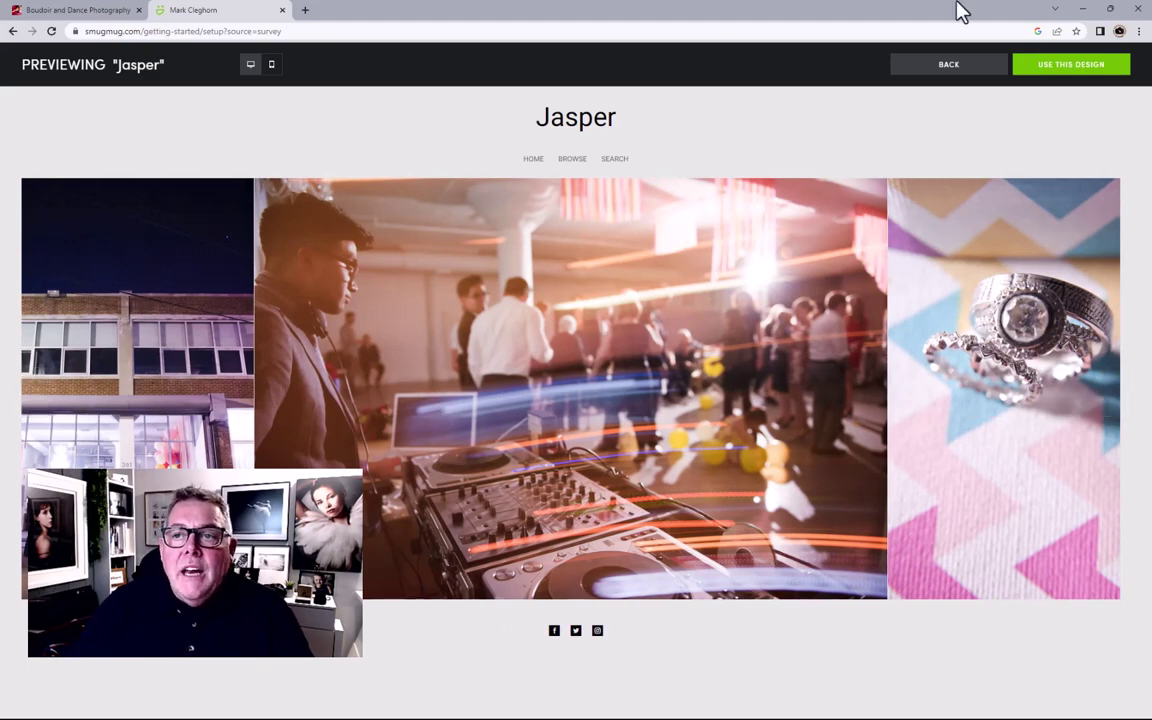
{"action": "left_click", "coordinate": [975, 80]}
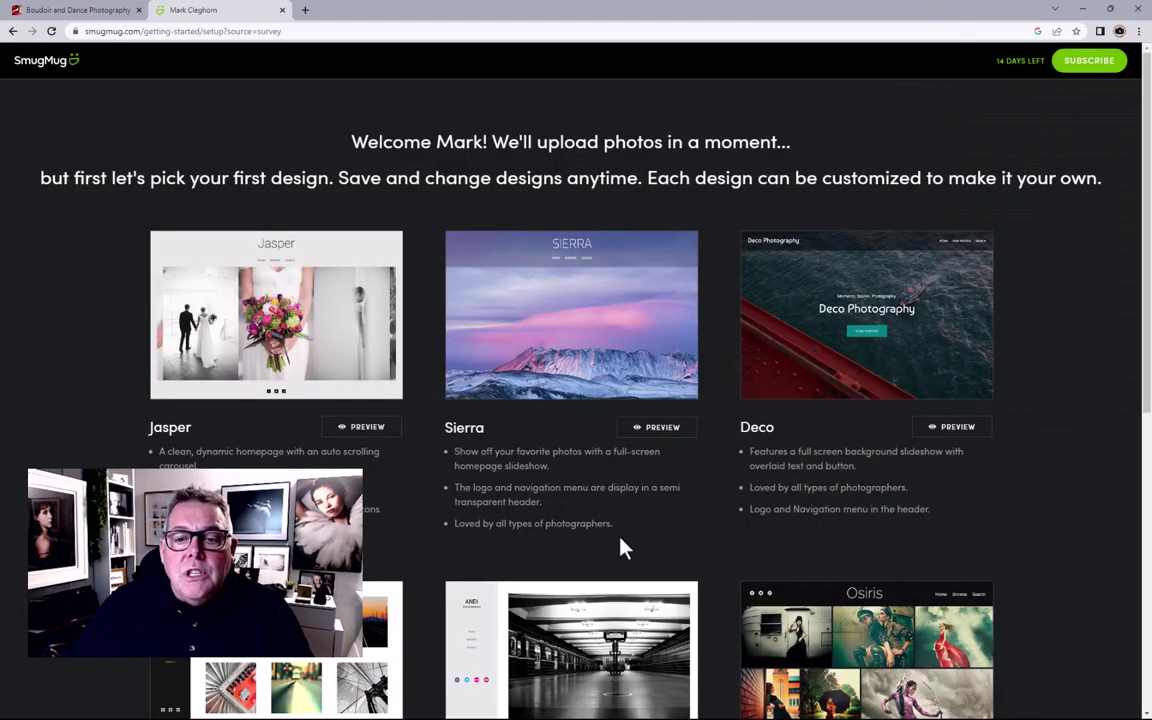
Step: Preview Jasper again and select Use This Design
{"action": "scroll", "coordinate": [640, 520], "scroll_direction": "down", "scroll_amount": 3}
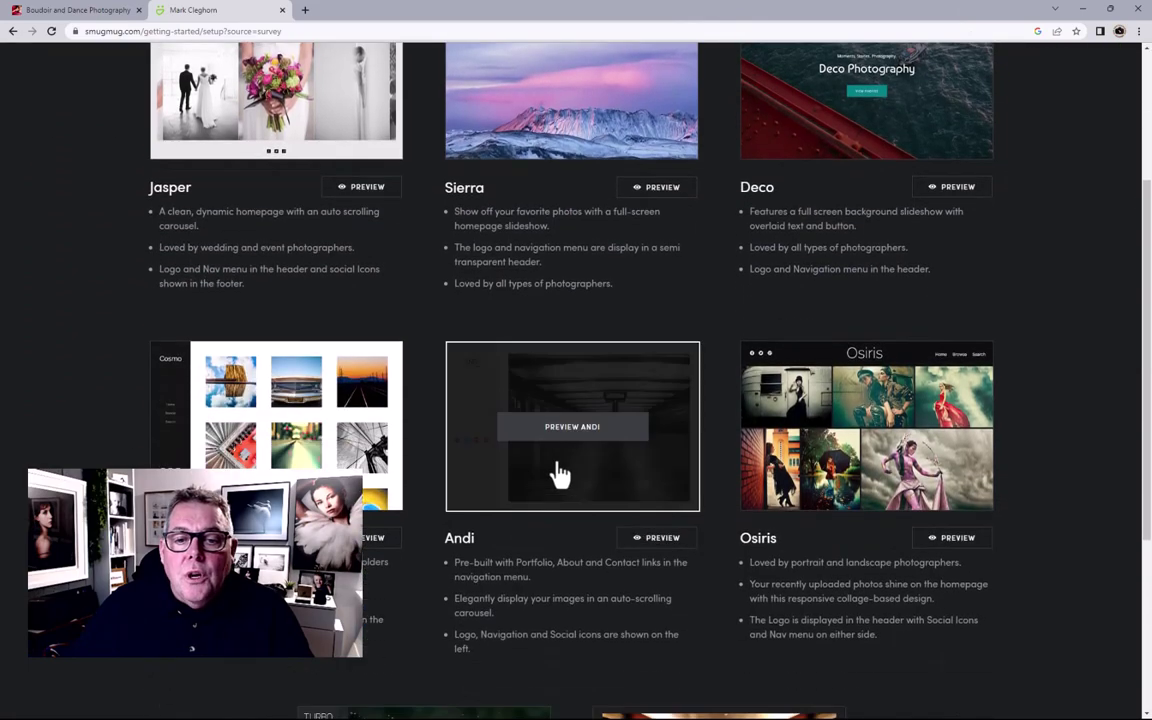
{"action": "scroll", "coordinate": [560, 475], "scroll_direction": "down", "scroll_amount": 4}
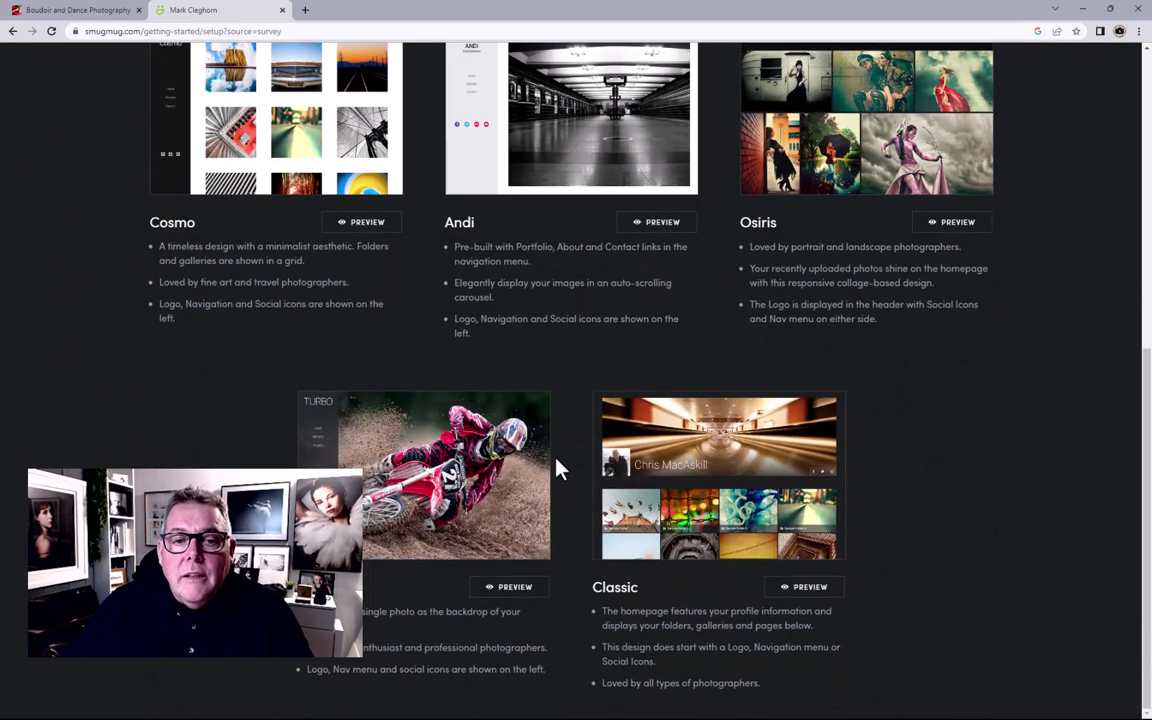
{"action": "scroll", "coordinate": [560, 470], "scroll_direction": "up", "scroll_amount": 7}
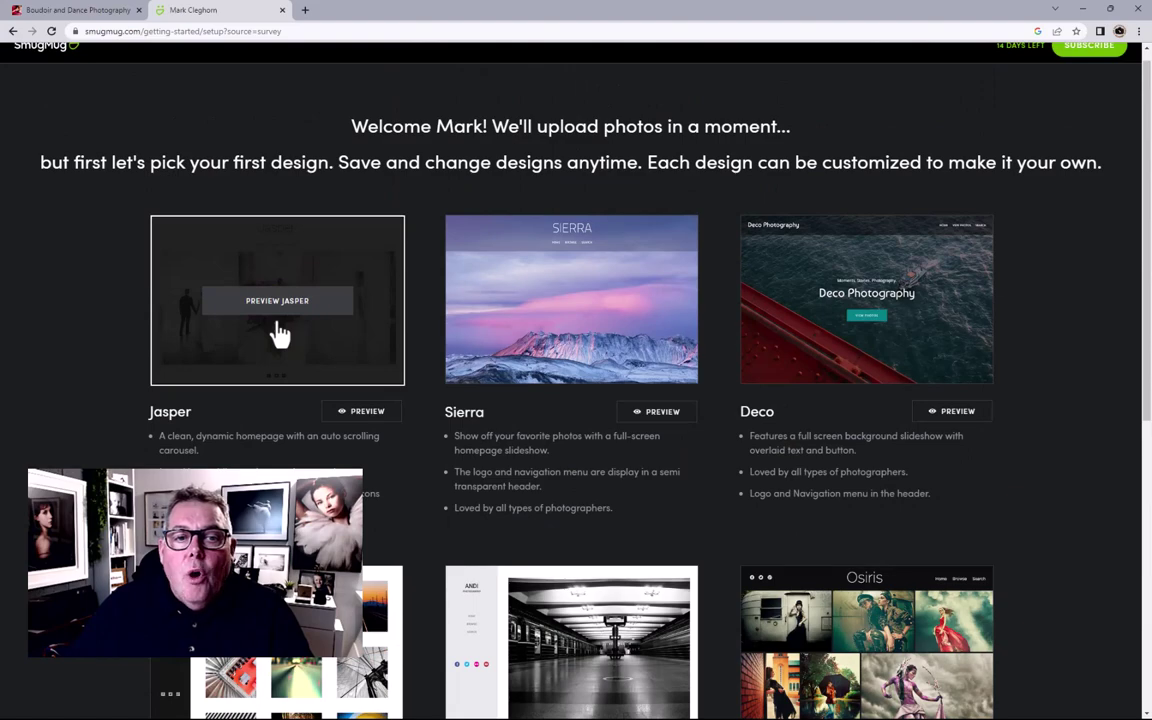
{"action": "left_click", "coordinate": [279, 330]}
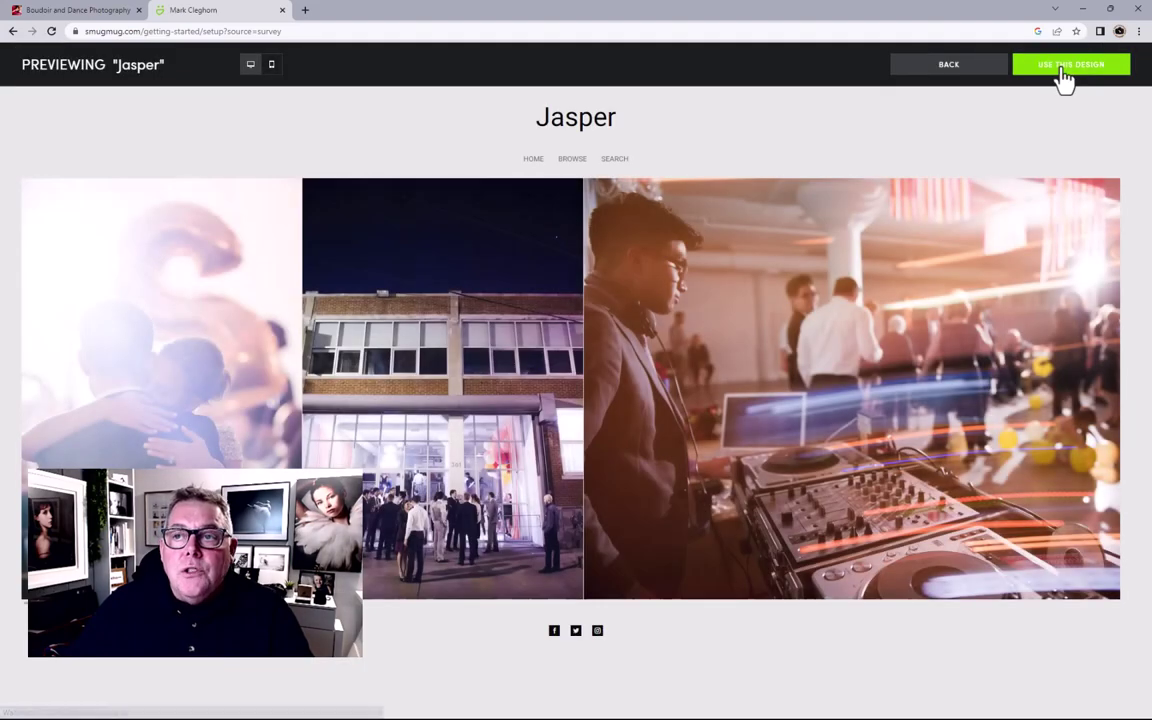
{"action": "left_click", "coordinate": [1064, 70]}
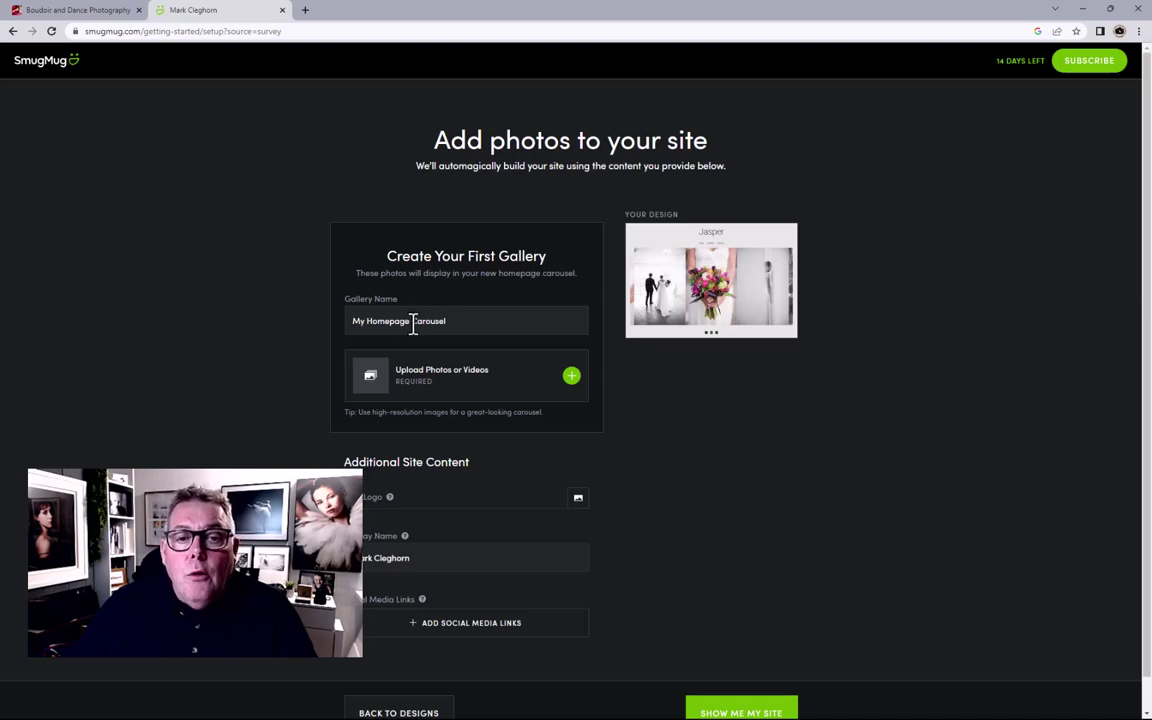
Step: Replace 'Carousel' with 'Portfilio' in the first gallery's name
{"action": "left_click_drag", "start_coordinate": [413, 324], "coordinate": [465, 323]}
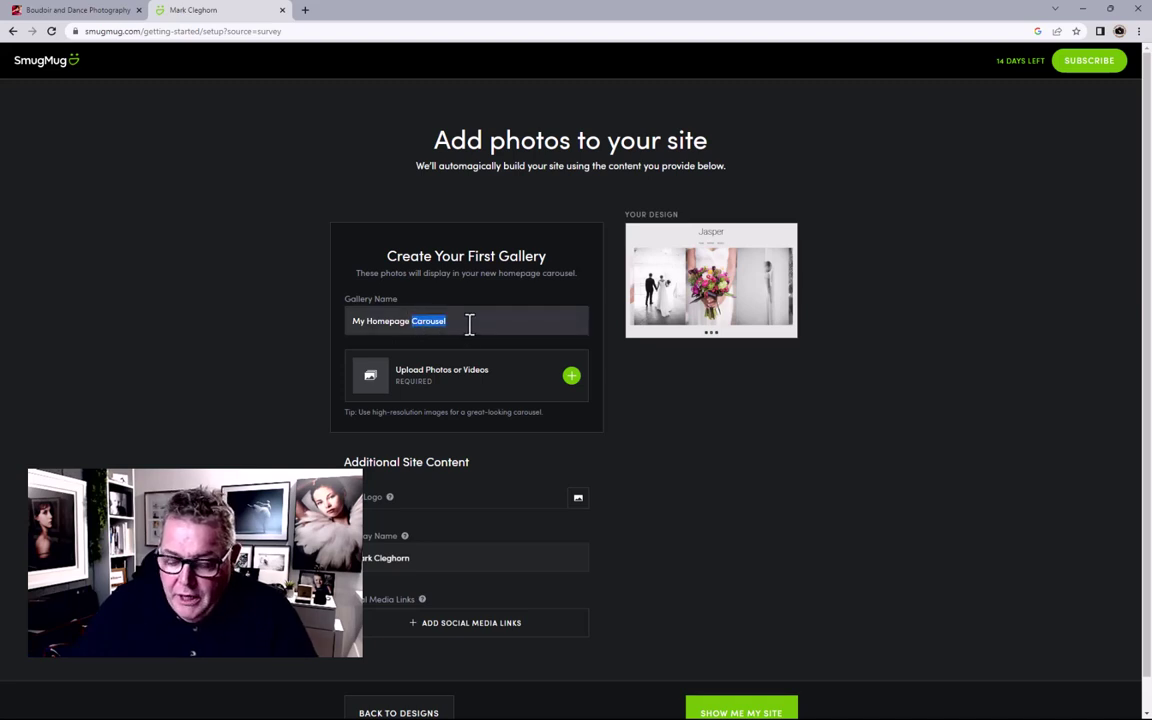
{"action": "type", "text": "Portfili"}
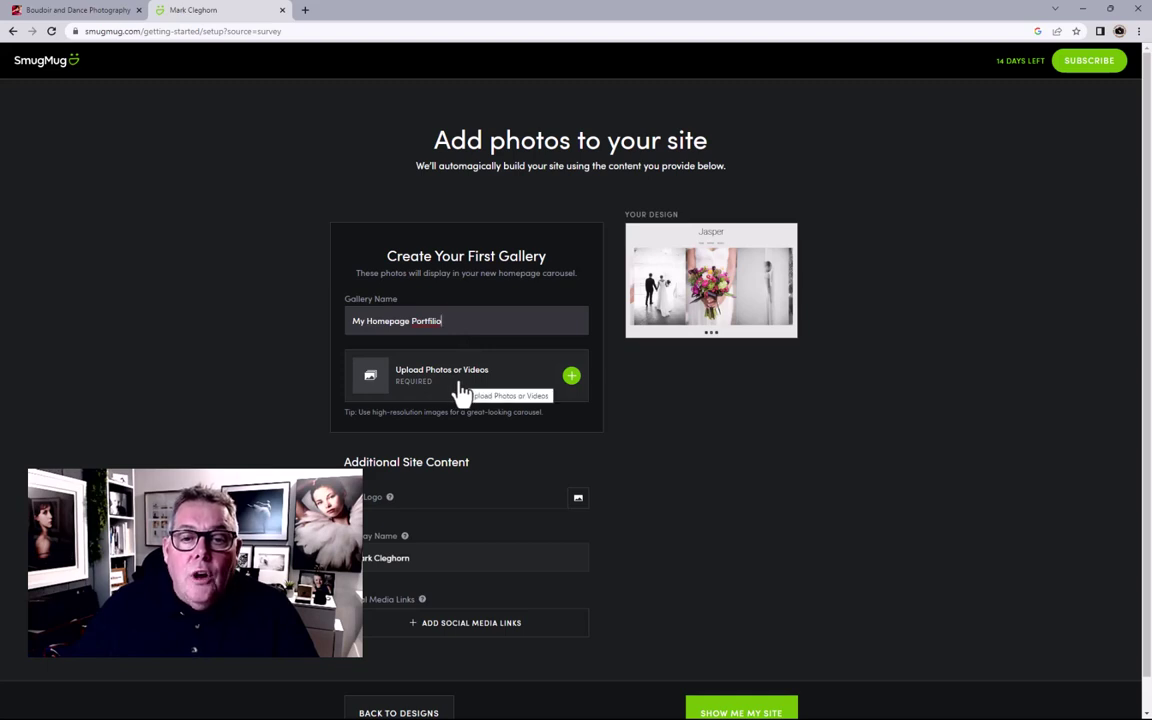
Step: Upload the Portfolio folder's images, excluding 104_ASH08020, to the first gallery
{"action": "left_click", "coordinate": [571, 378]}
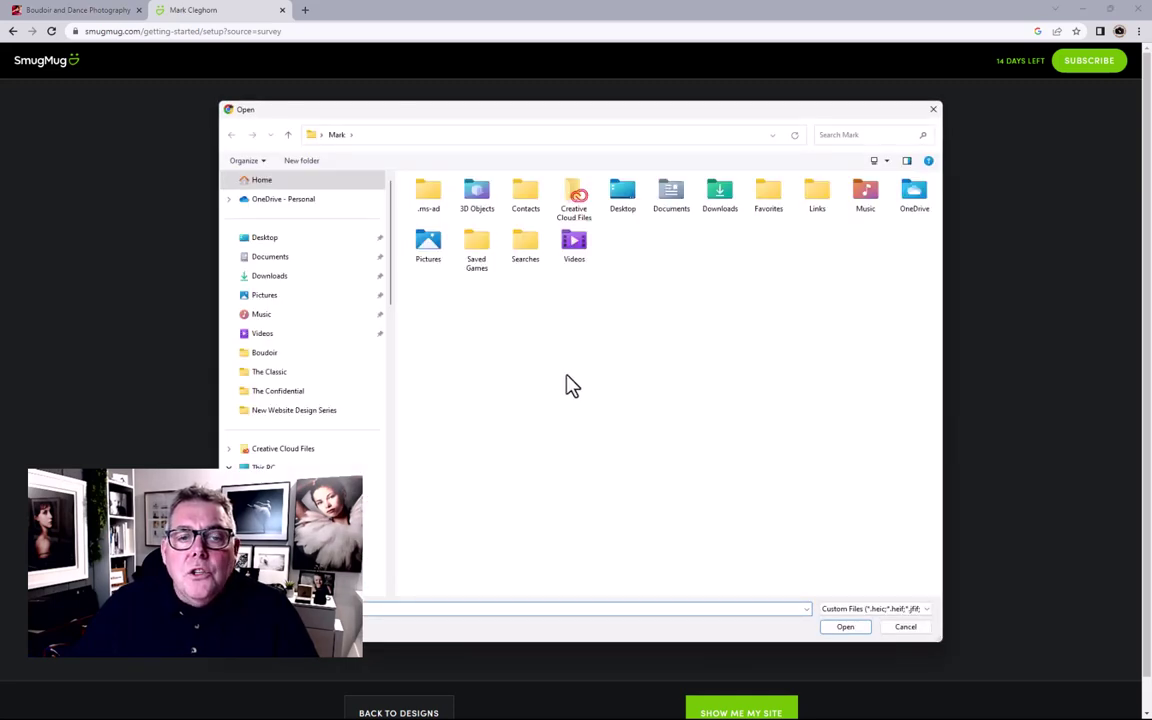
{"action": "left_click", "coordinate": [325, 242]}
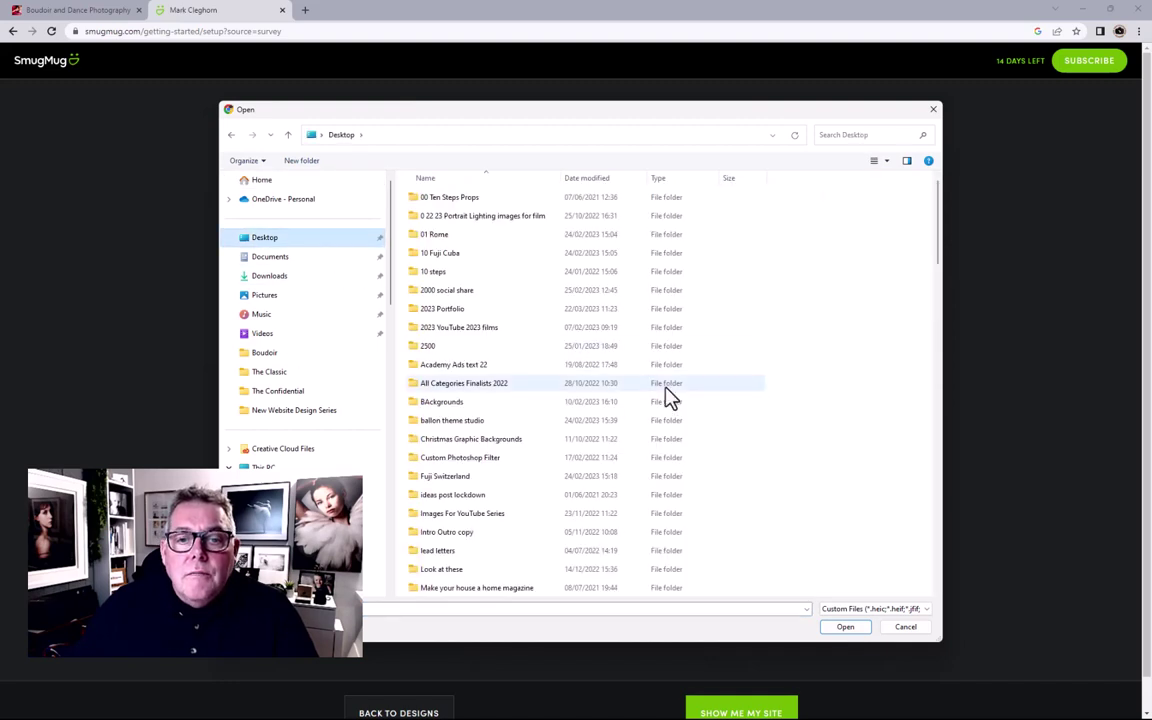
{"action": "scroll", "coordinate": [664, 395], "scroll_direction": "down", "scroll_amount": 6}
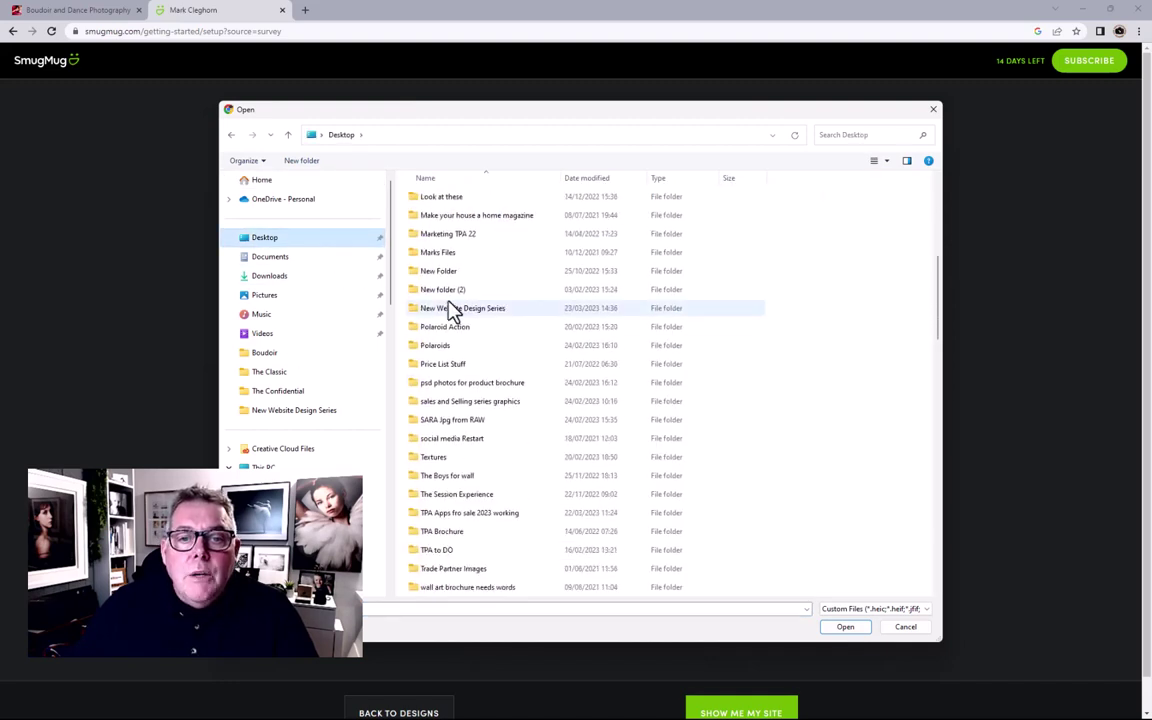
{"action": "double_click", "coordinate": [441, 312]}
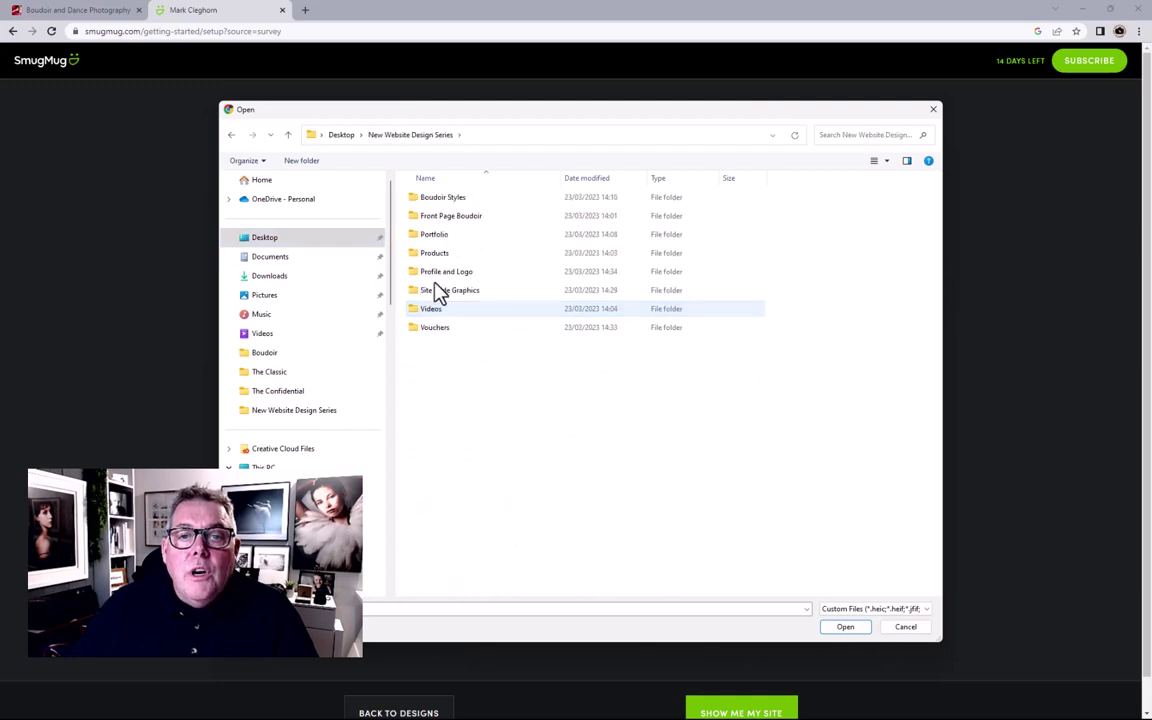
{"action": "double_click", "coordinate": [462, 230]}
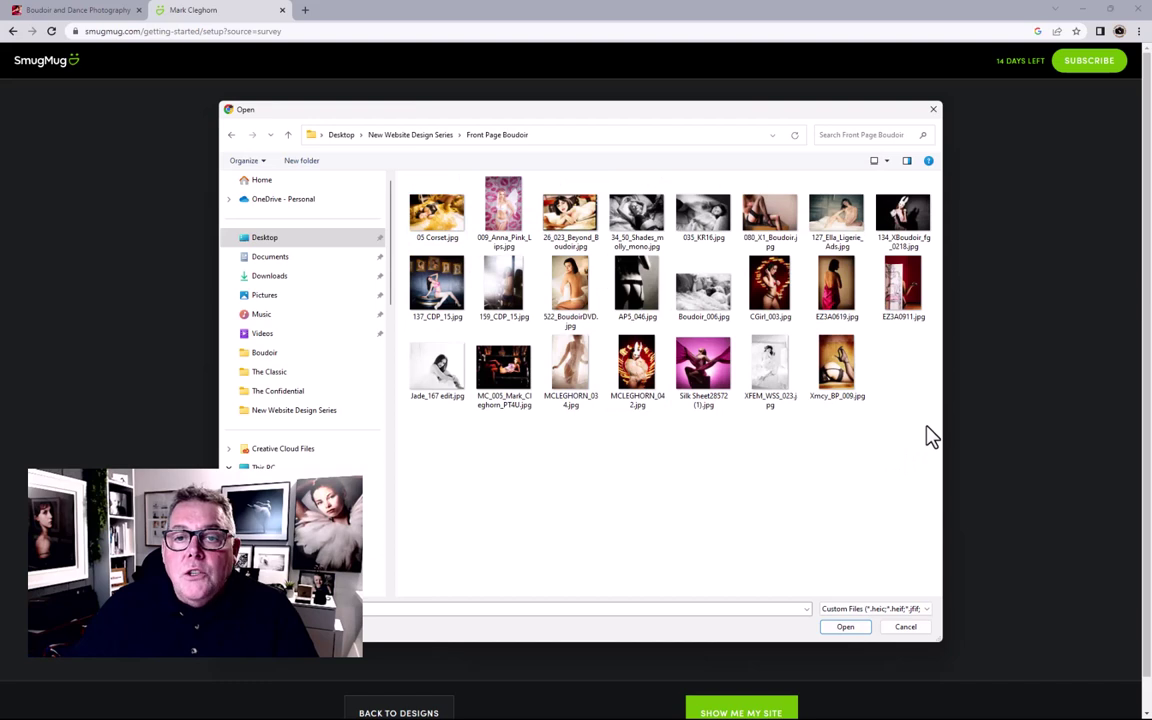
{"action": "left_click", "coordinate": [399, 138]}
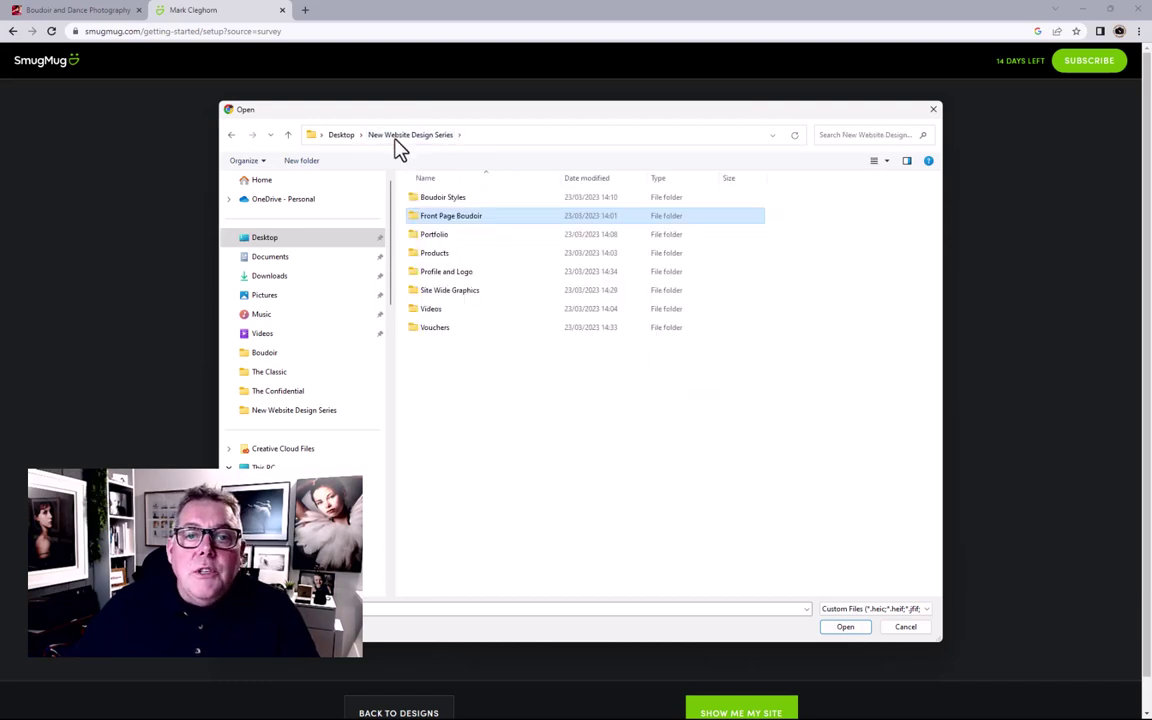
{"action": "double_click", "coordinate": [440, 236]}
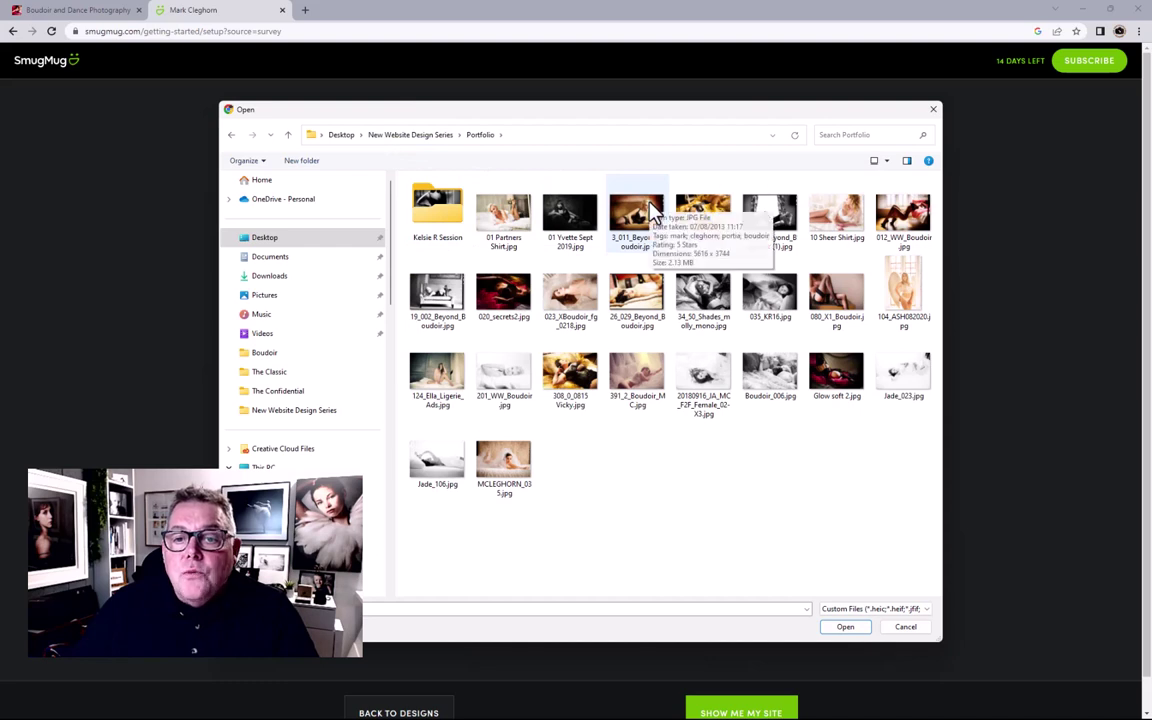
{"action": "left_click", "coordinate": [515, 228]}
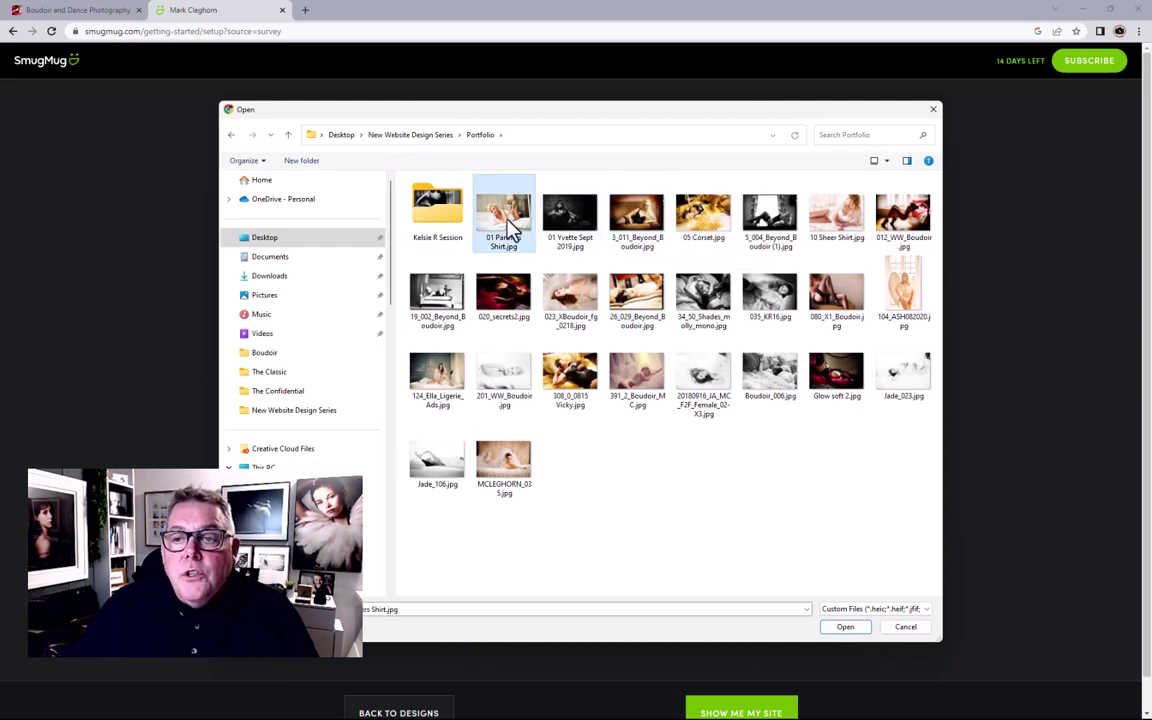
{"action": "left_click", "coordinate": [489, 482], "text": "shift"}
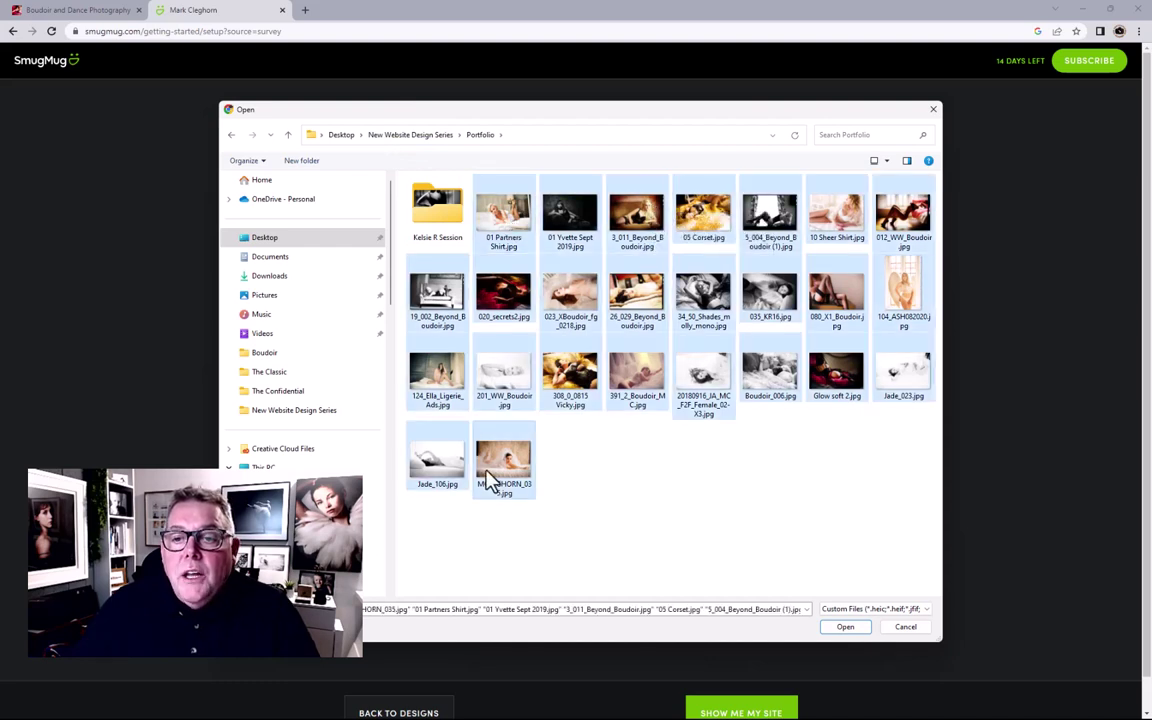
{"action": "left_click", "coordinate": [903, 290], "text": "ctrl"}
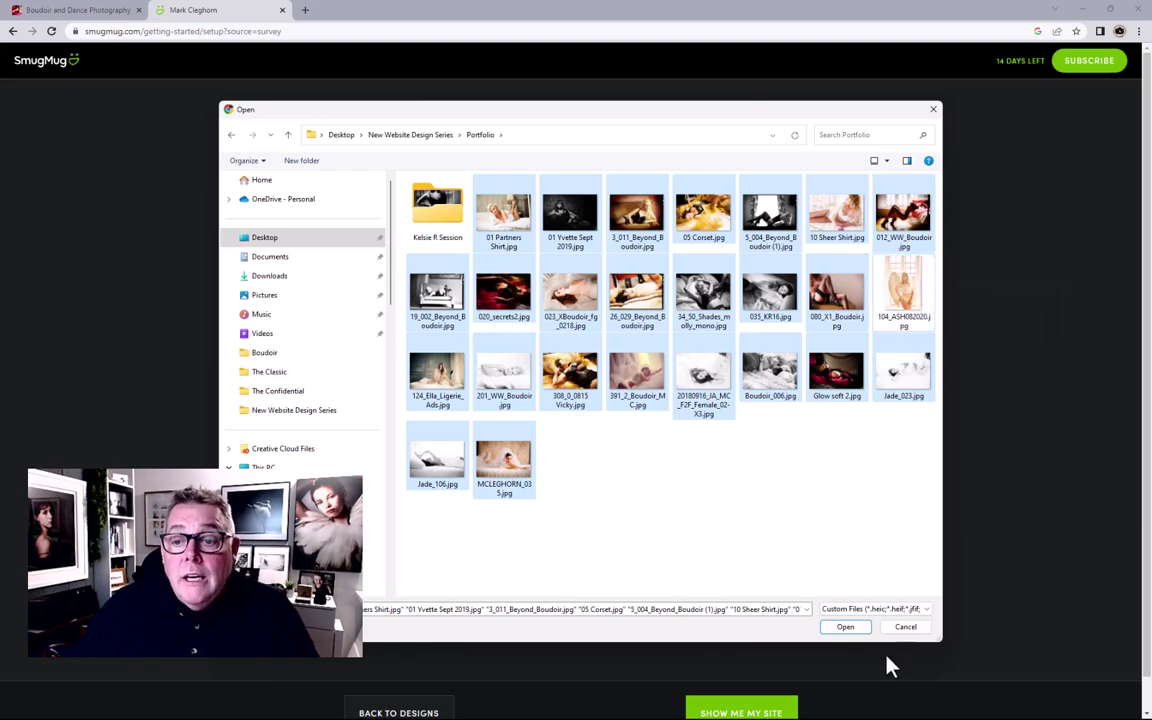
{"action": "left_click", "coordinate": [846, 627]}
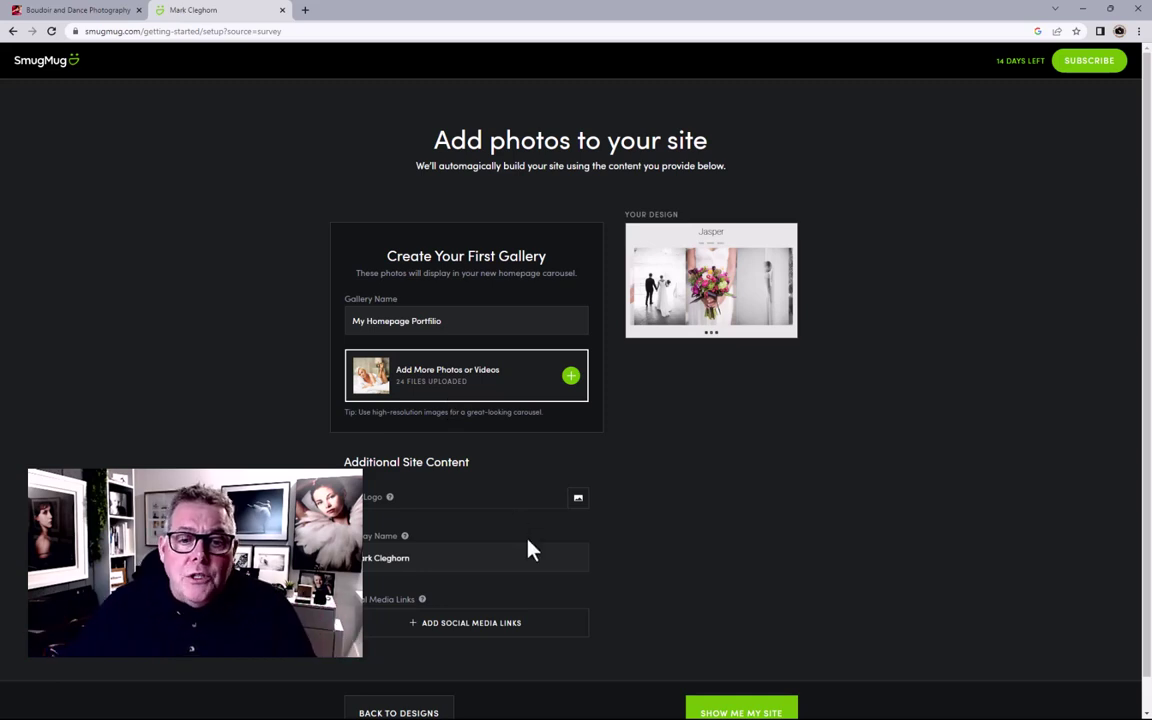
Step: Set 'Boudoir Photographer Logo SQ-1 (1).jpg' from Profile and Logo as the site logo
{"action": "scroll", "coordinate": [650, 528], "scroll_direction": "down", "scroll_amount": 1}
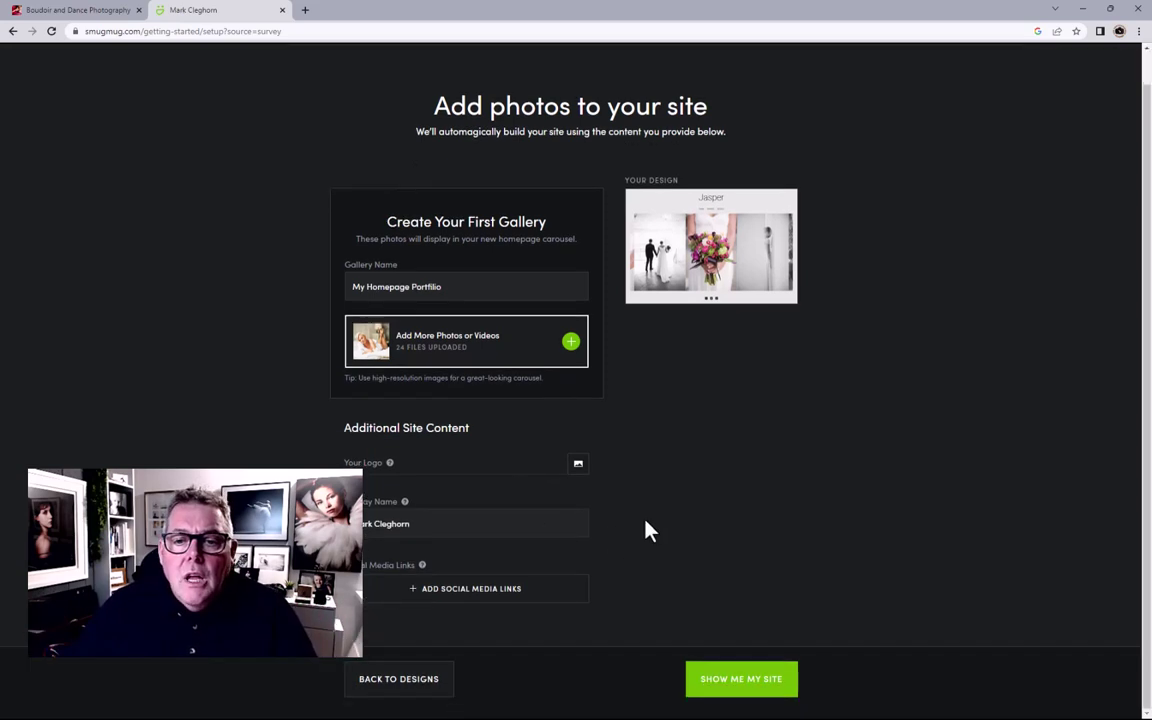
{"action": "left_click", "coordinate": [579, 467]}
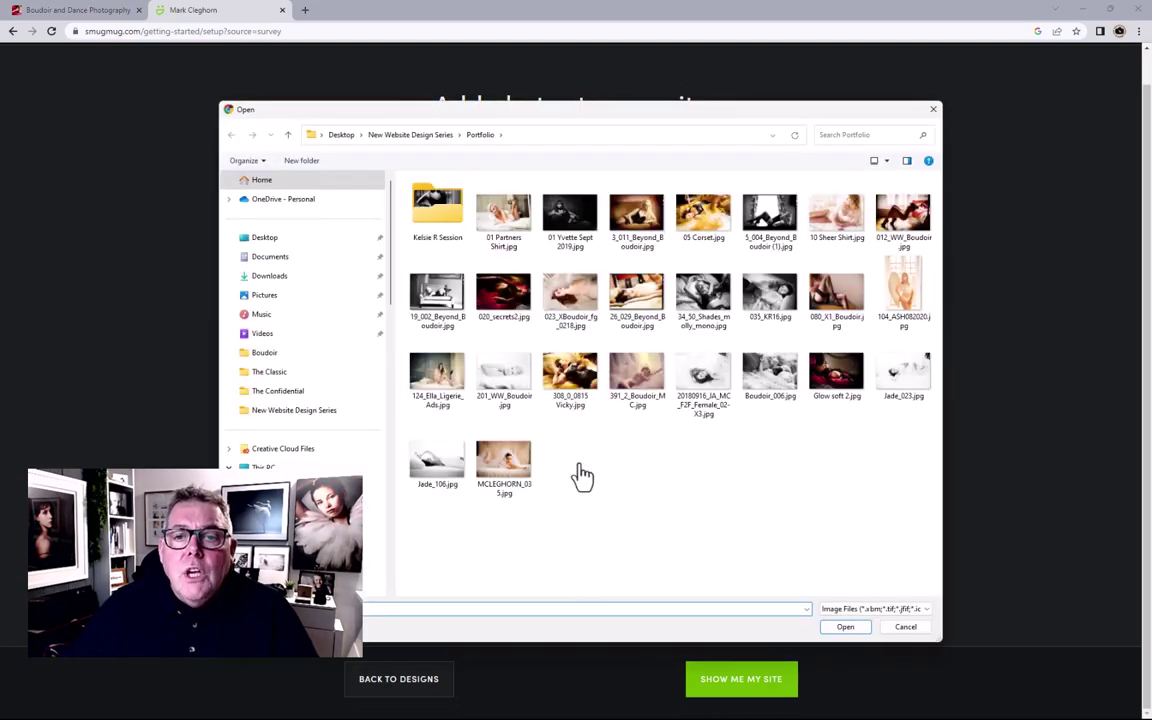
{"action": "left_click", "coordinate": [405, 136]}
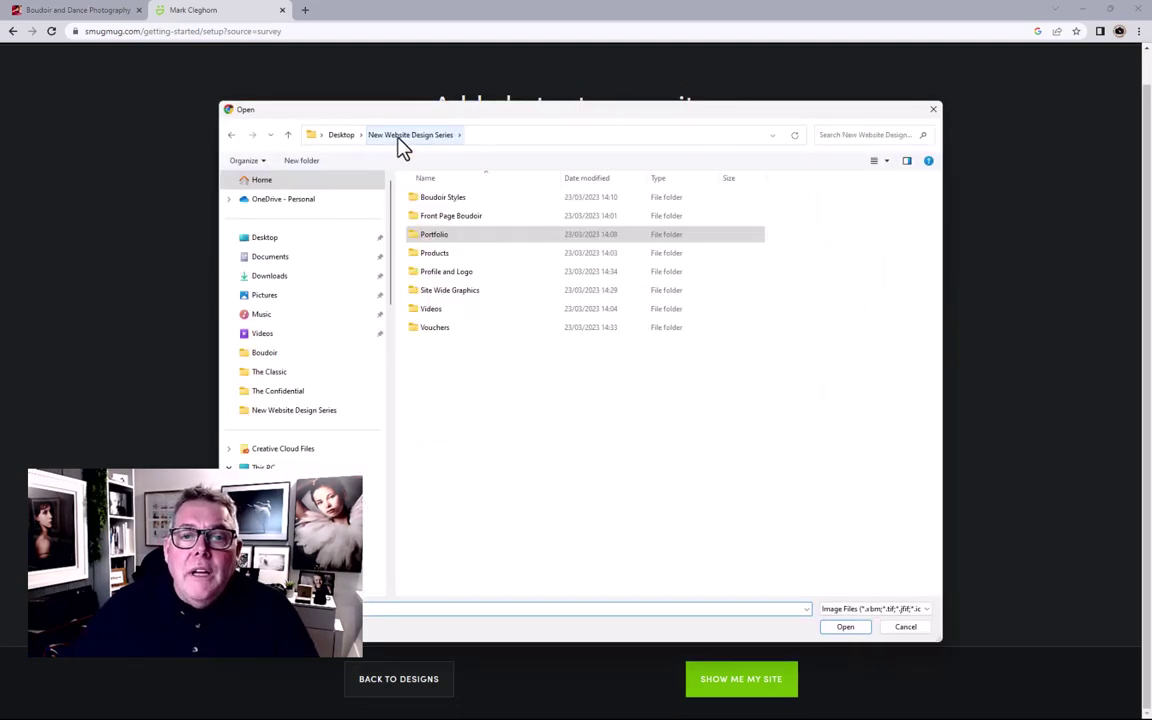
{"action": "double_click", "coordinate": [455, 272]}
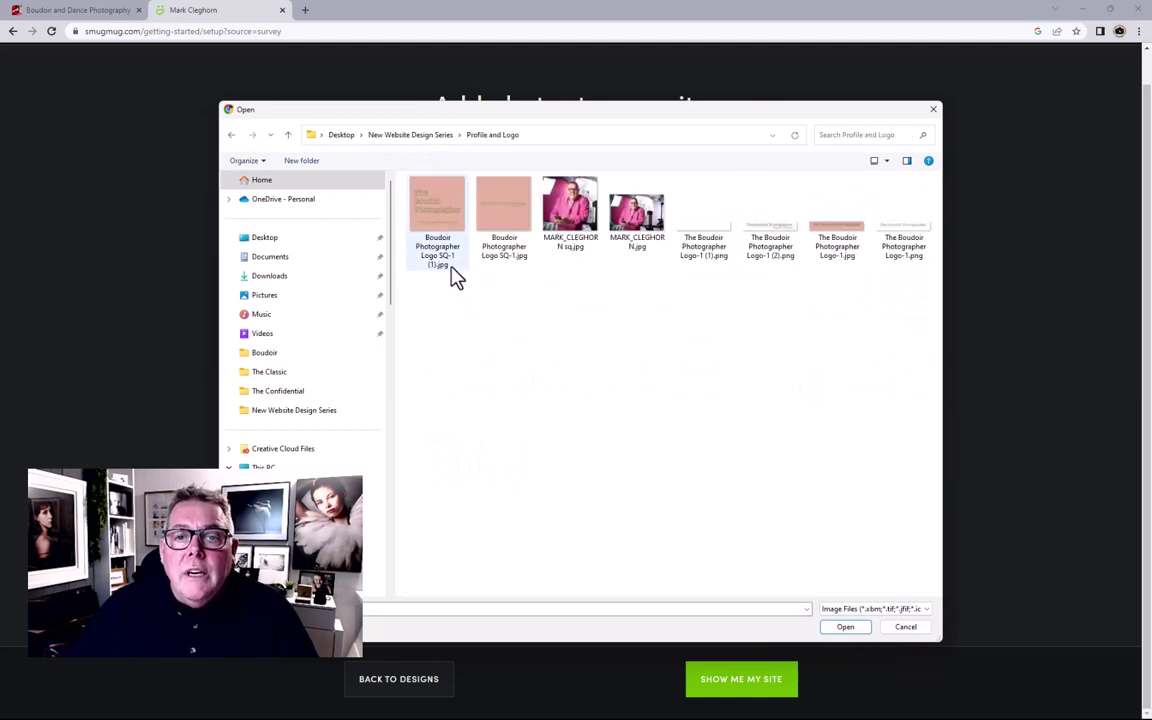
{"action": "left_click", "coordinate": [447, 217]}
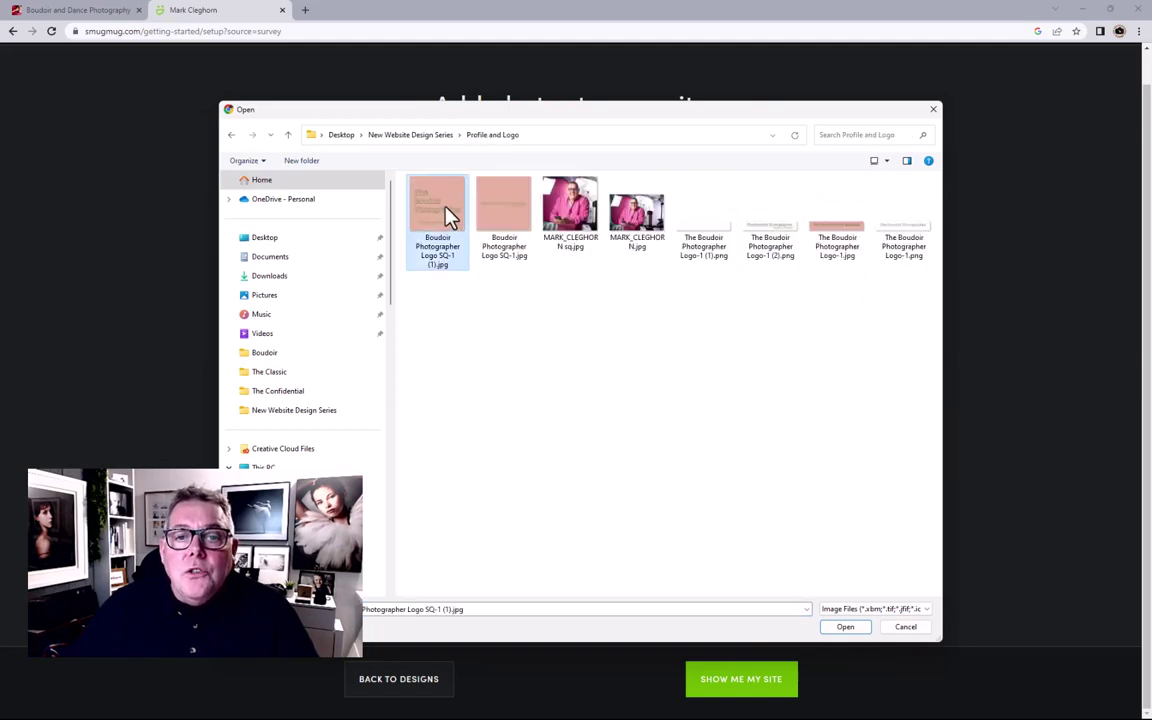
{"action": "left_click", "coordinate": [855, 630]}
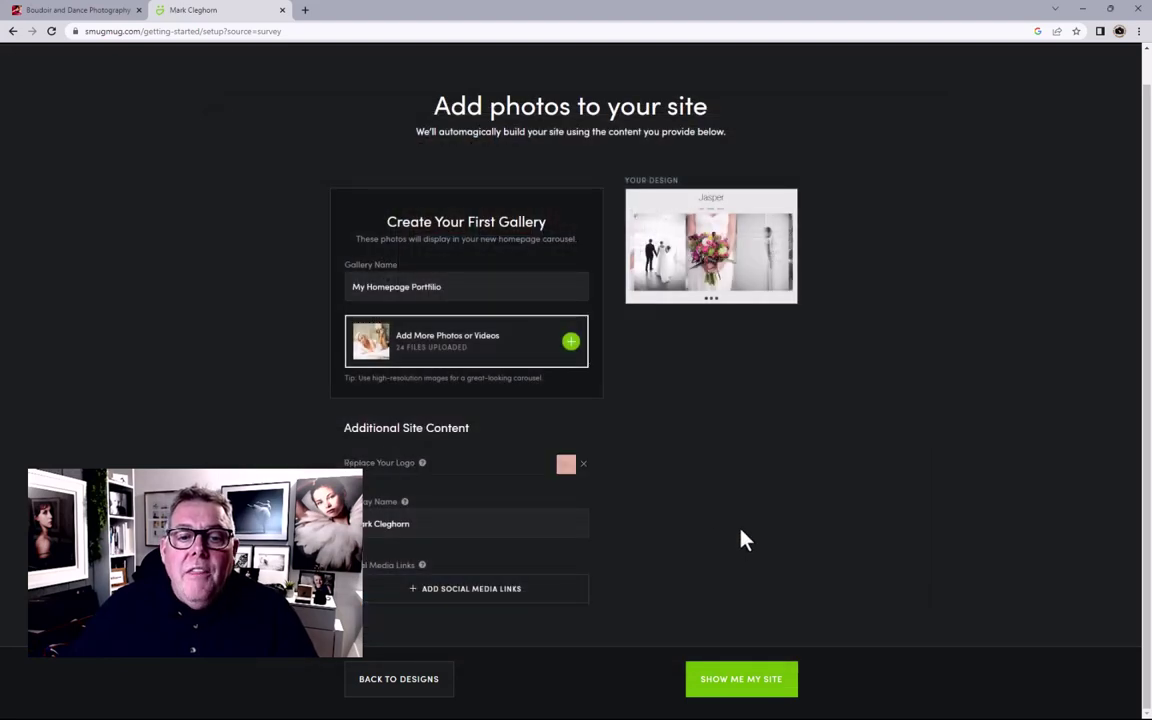
Step: Change the display name to 'The Boudoir Photographer'
{"action": "triple_click", "coordinate": [449, 529]}
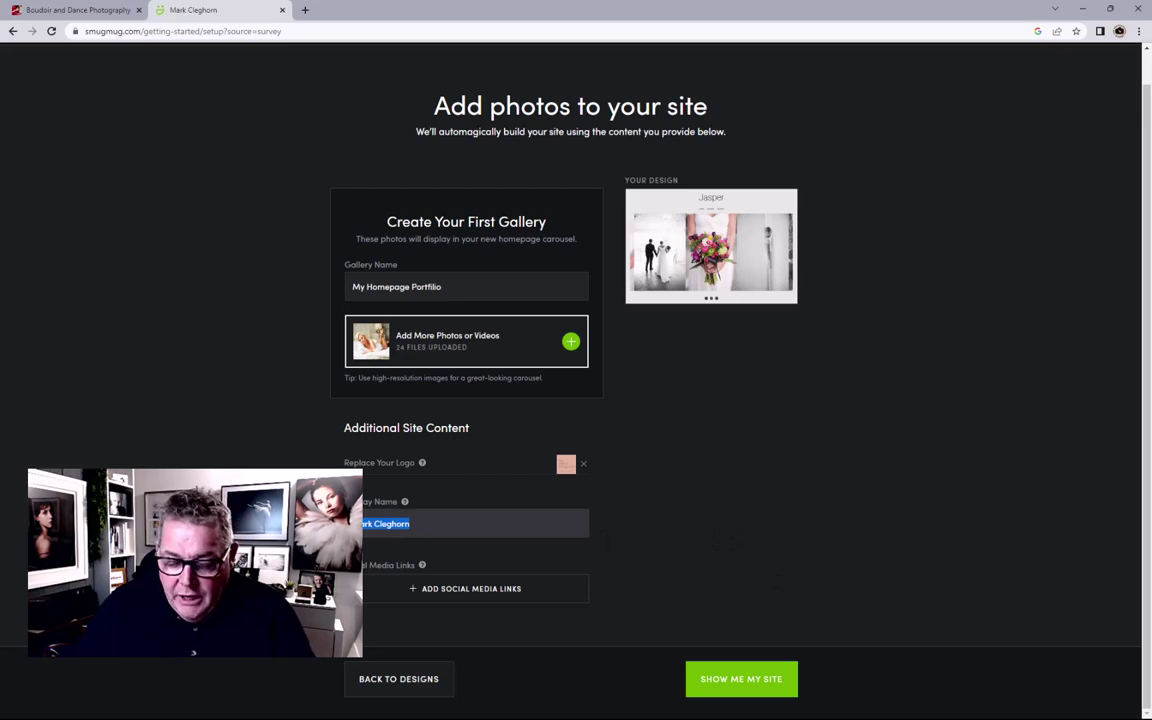
{"action": "key", "text": "BackSpace"}
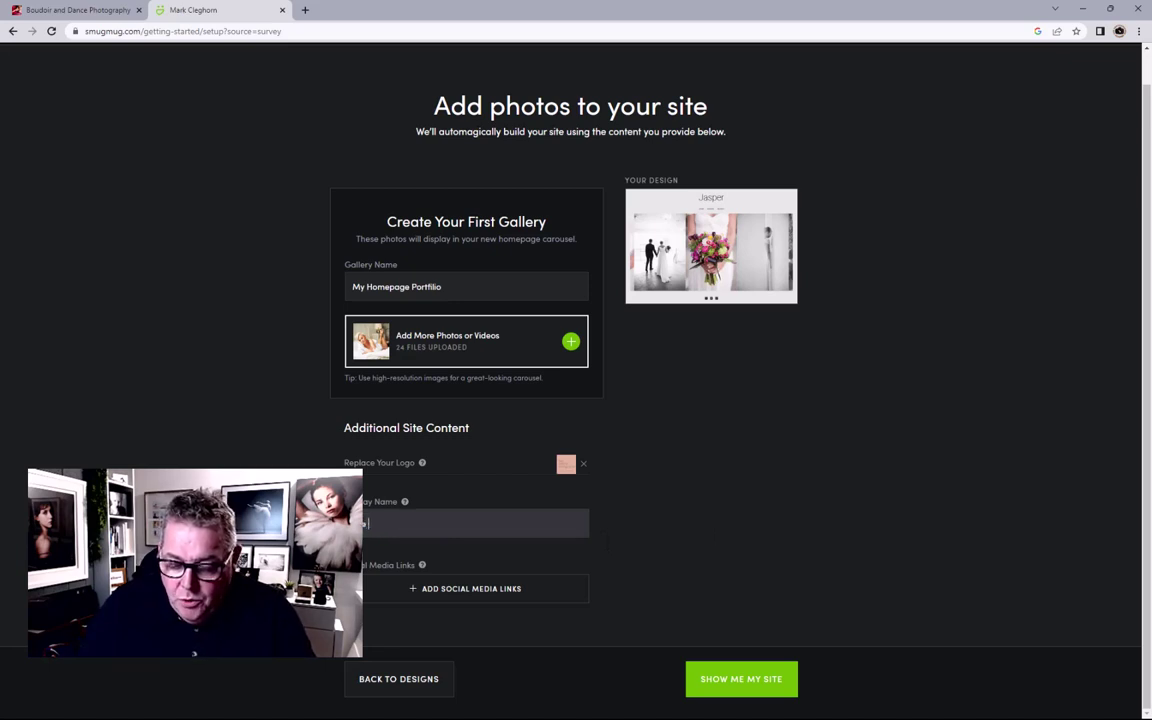
{"action": "type", "text": "The Boudoir Ph"}
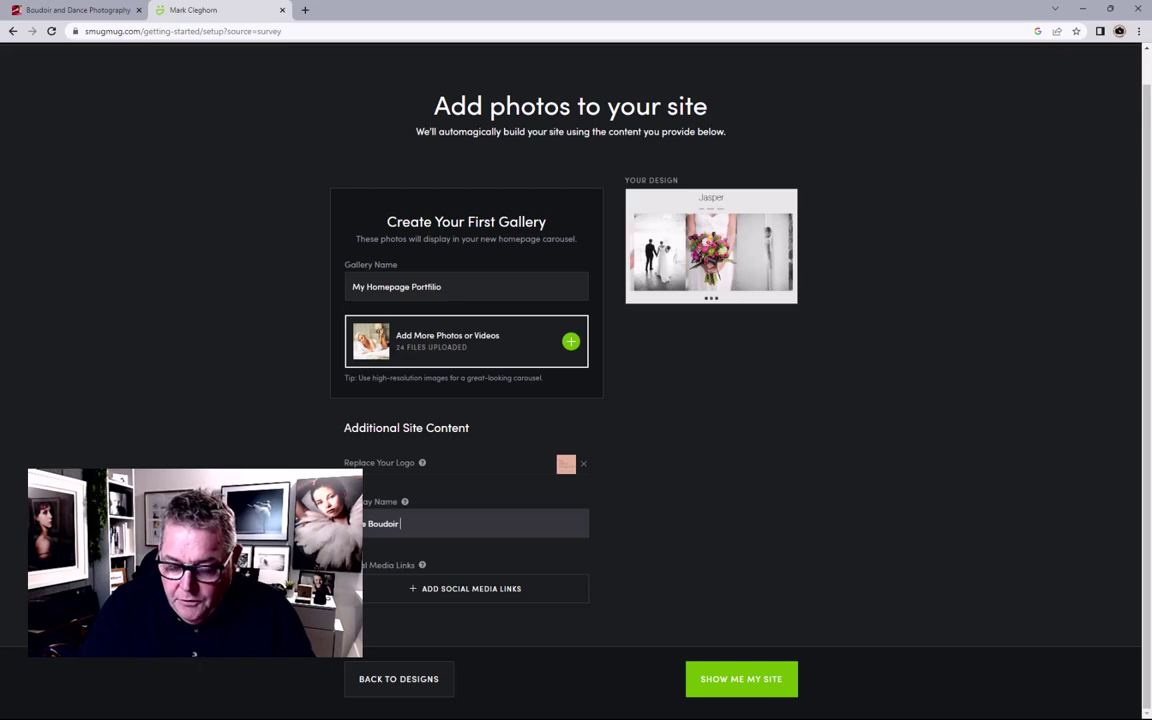
{"action": "type", "text": "otographer"}
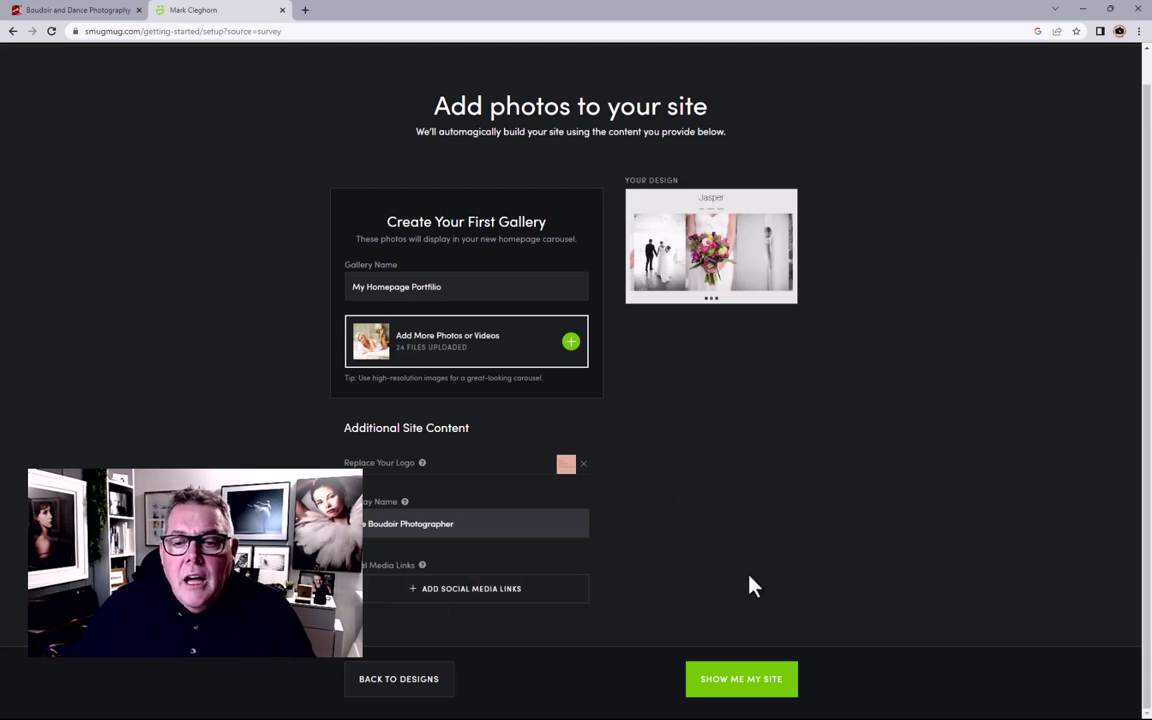
Step: Build the site and review the homepage's Boudoir Photographer logo and photo carousel
{"action": "left_click", "coordinate": [738, 686]}
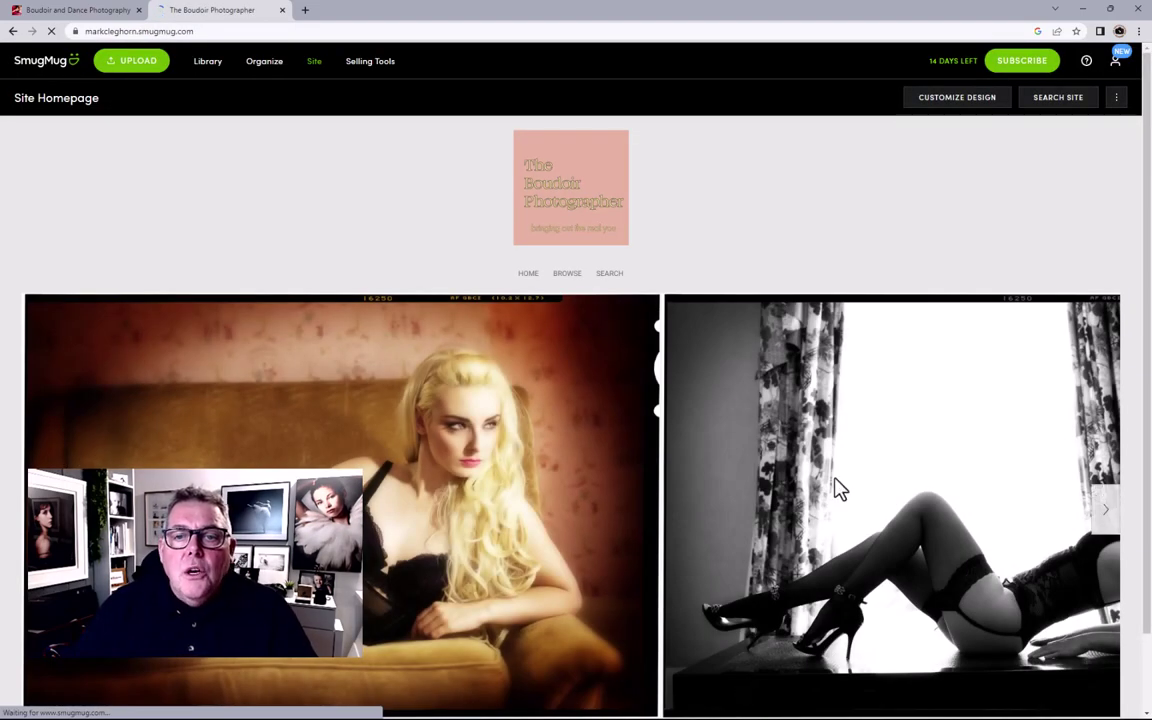
{"action": "scroll", "coordinate": [722, 334], "scroll_direction": "down", "scroll_amount": 1}
{"action": "scroll", "coordinate": [722, 334], "scroll_direction": "up", "scroll_amount": 1}
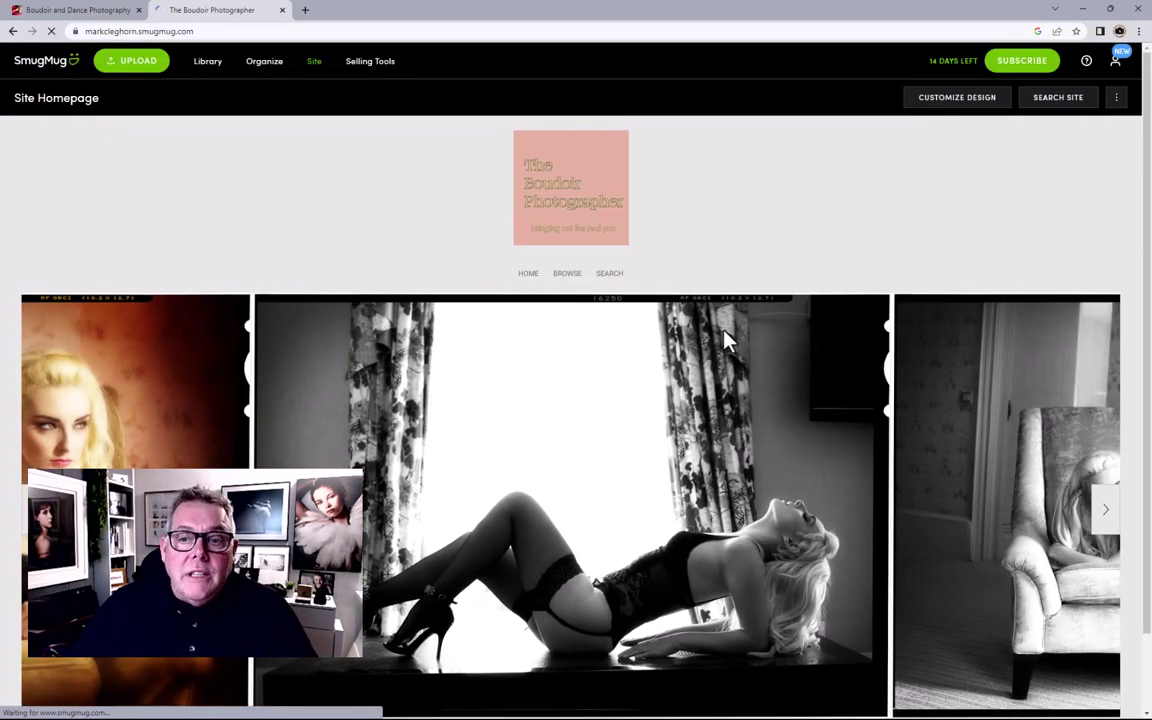
{"action": "scroll", "coordinate": [726, 340], "scroll_direction": "down", "scroll_amount": 1}
{"action": "scroll", "coordinate": [726, 340], "scroll_direction": "up", "scroll_amount": 1}
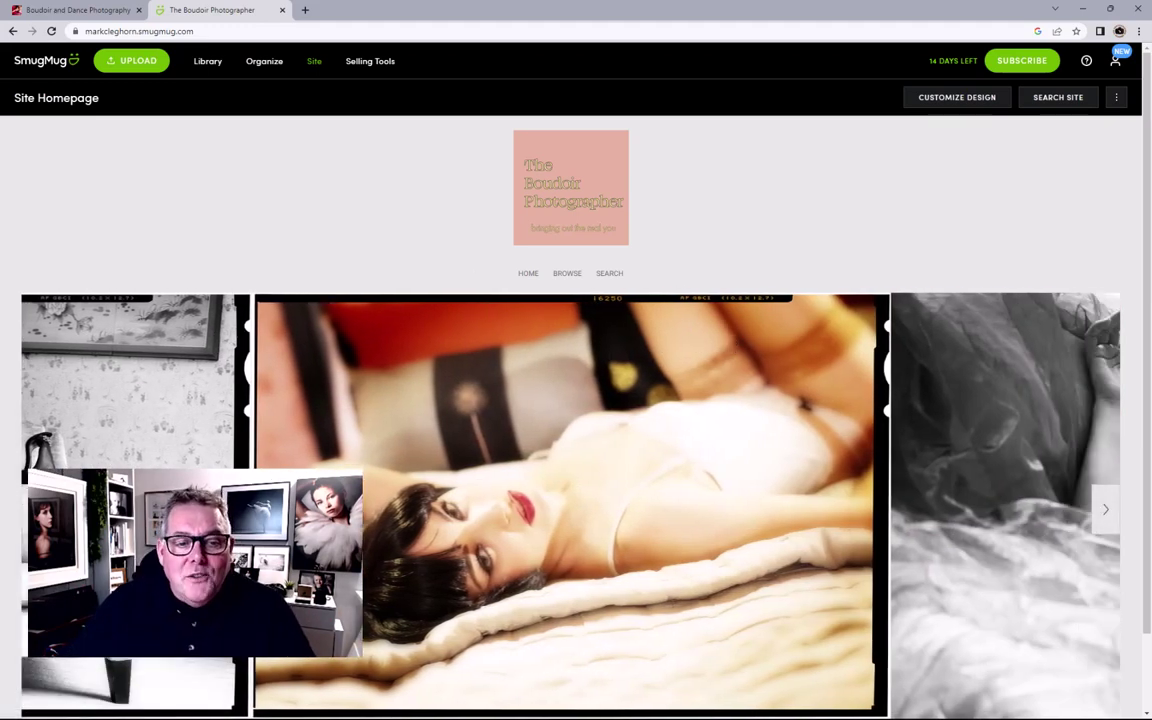
{"action": "scroll", "coordinate": [472, 190], "scroll_direction": "down", "scroll_amount": 1}
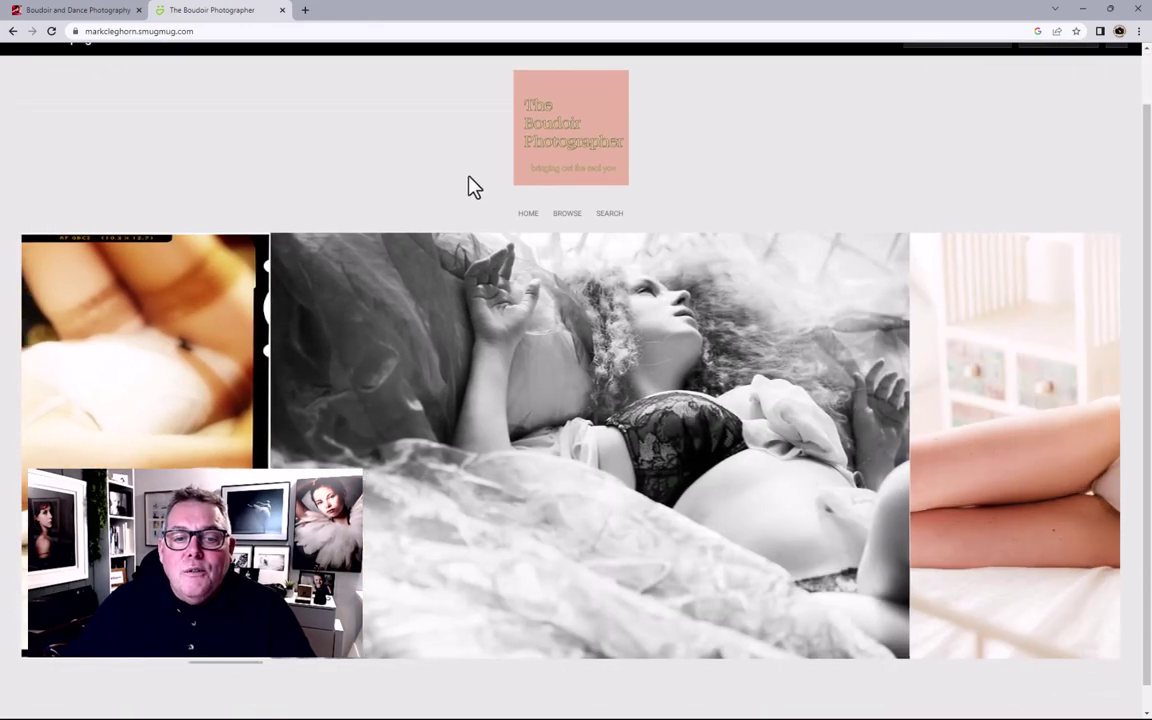
{"action": "scroll", "coordinate": [466, 220], "scroll_direction": "up", "scroll_amount": 1}
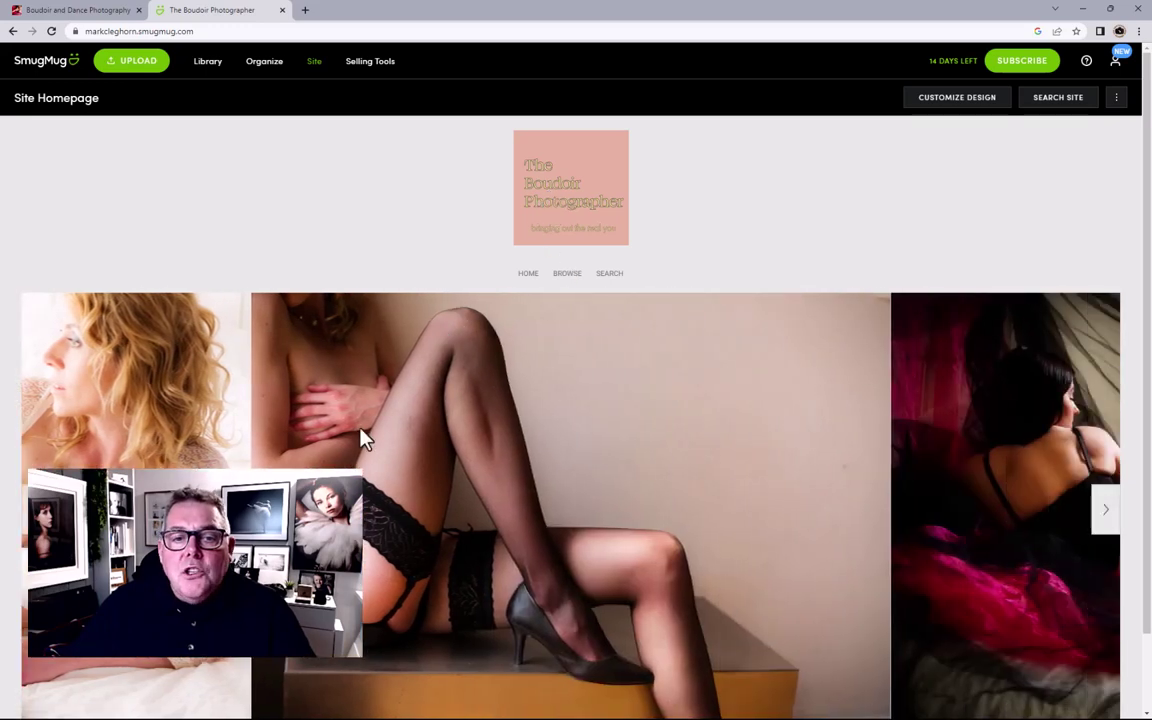
{"action": "scroll", "coordinate": [700, 518], "scroll_direction": "down", "scroll_amount": 1}
{"action": "scroll", "coordinate": [590, 470], "scroll_direction": "up", "scroll_amount": 1}
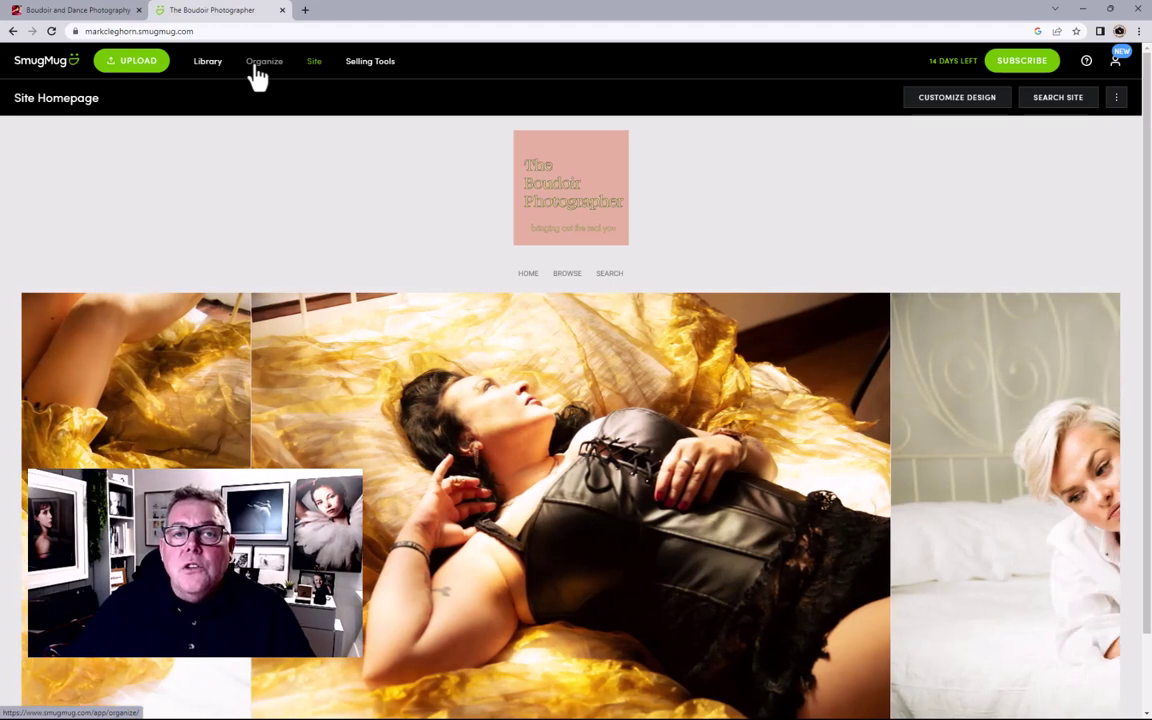
Step: Open Organize and step through the welcome tour to Got It
{"action": "left_click", "coordinate": [262, 62]}
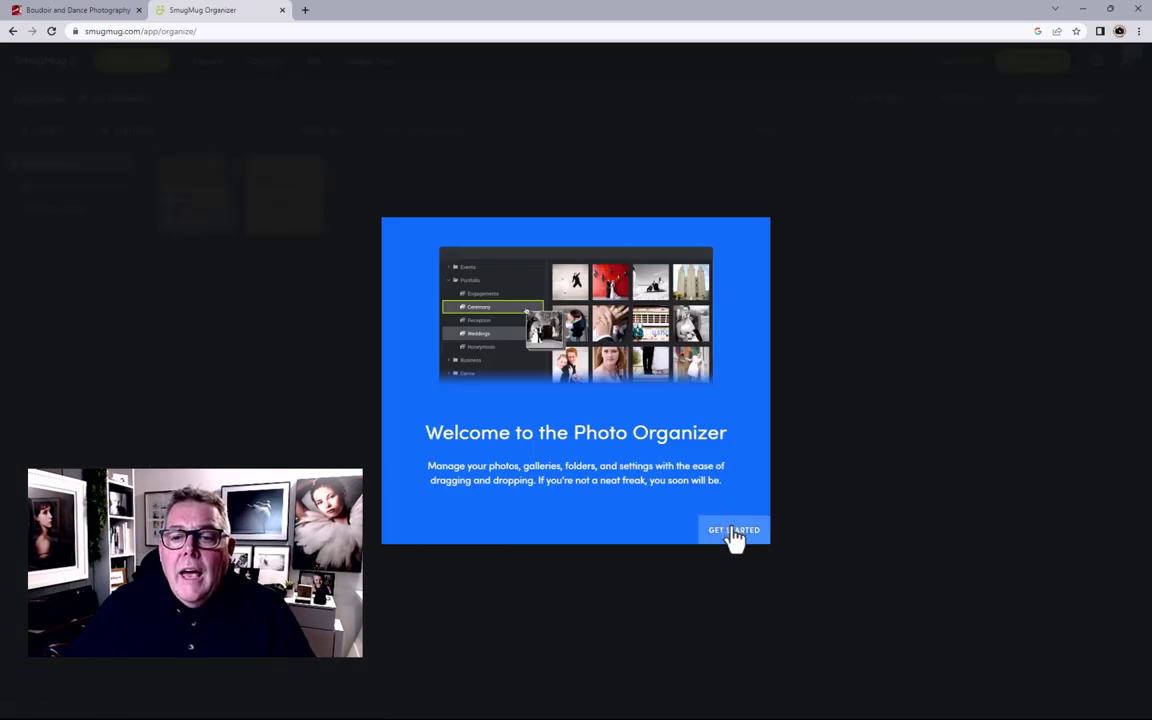
{"action": "left_click", "coordinate": [734, 531]}
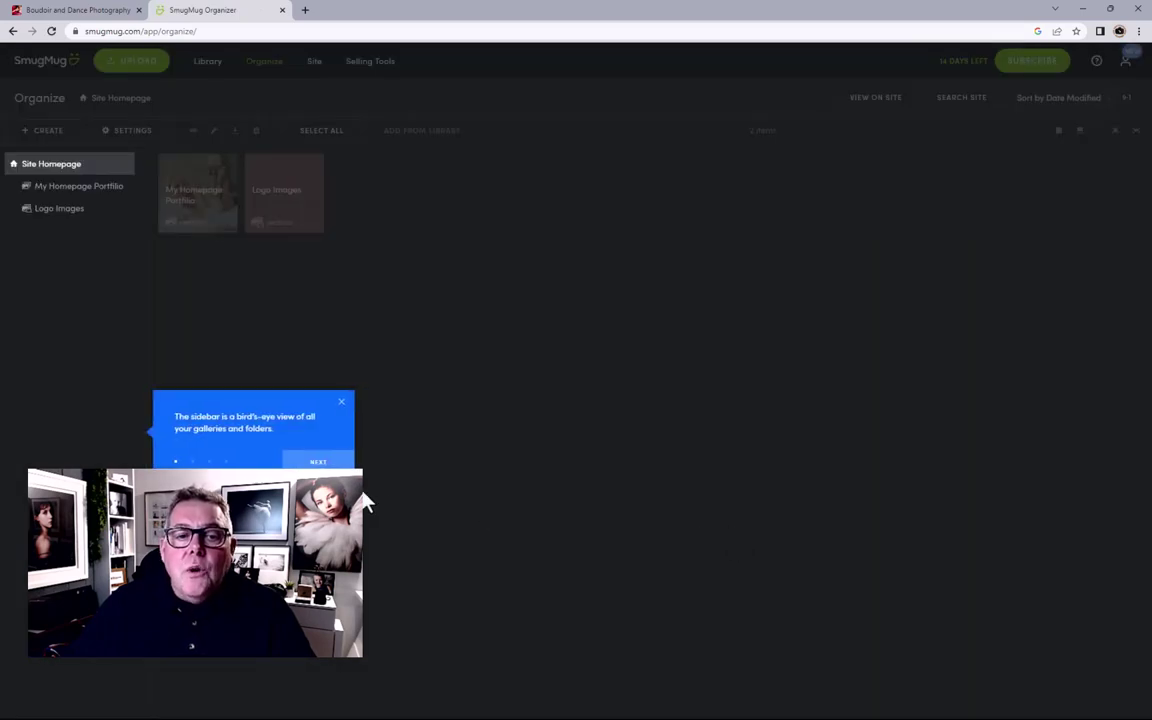
{"action": "left_click", "coordinate": [318, 461]}
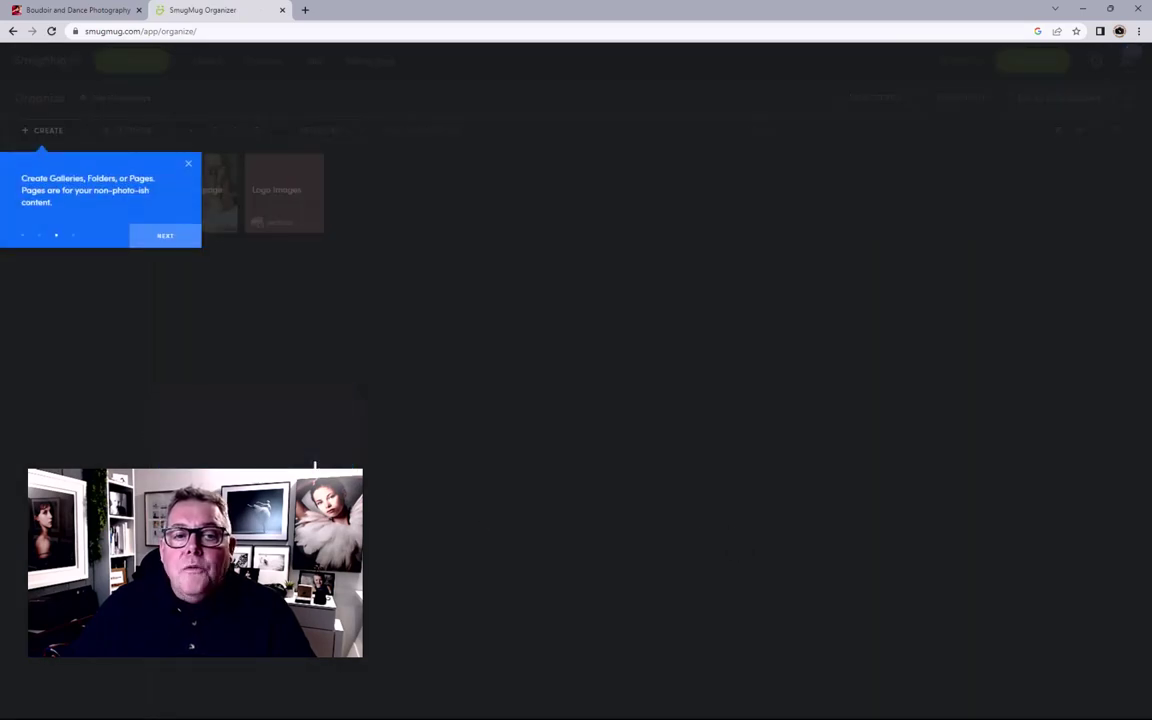
{"action": "left_click", "coordinate": [163, 240]}
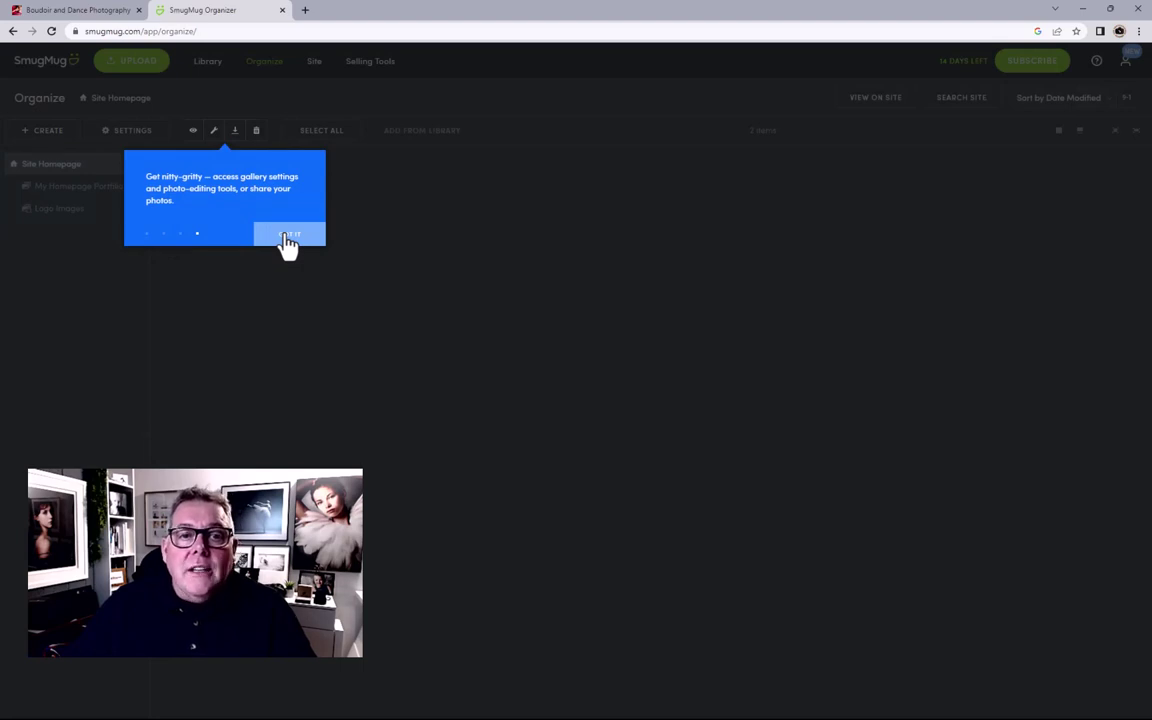
{"action": "left_click", "coordinate": [287, 240]}
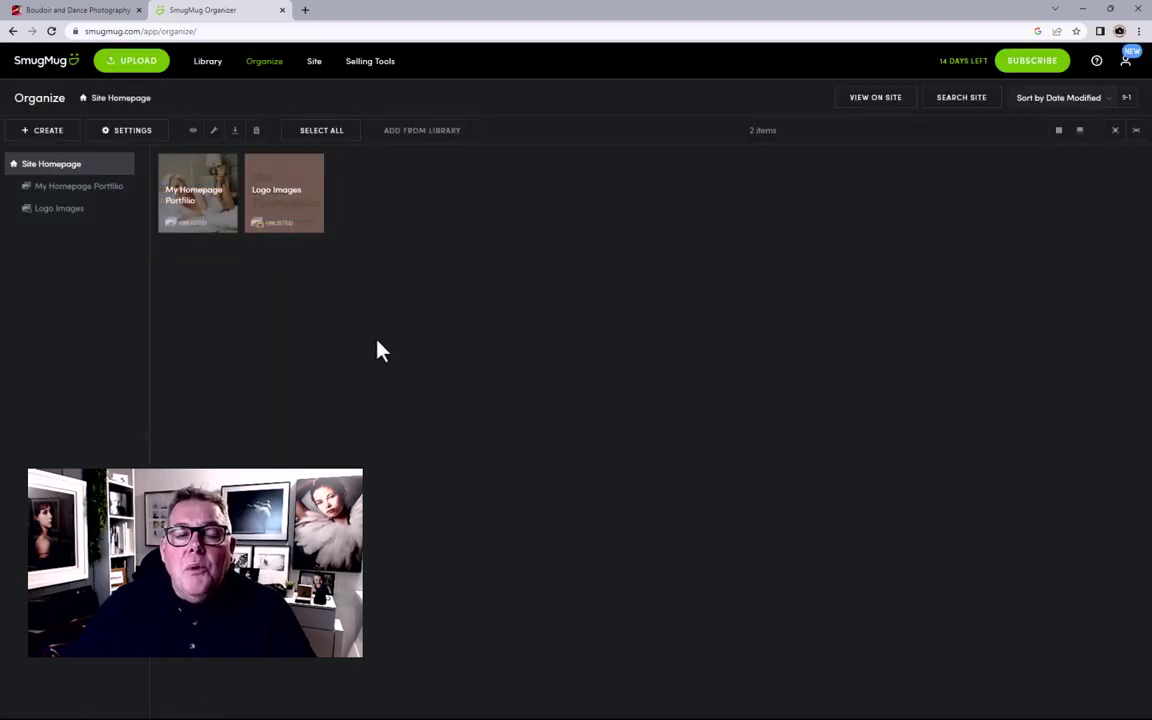
Step: Browse the My Homepage Portfilio and Logo Images galleries, then return to Site Homepage
{"action": "left_click", "coordinate": [62, 190]}
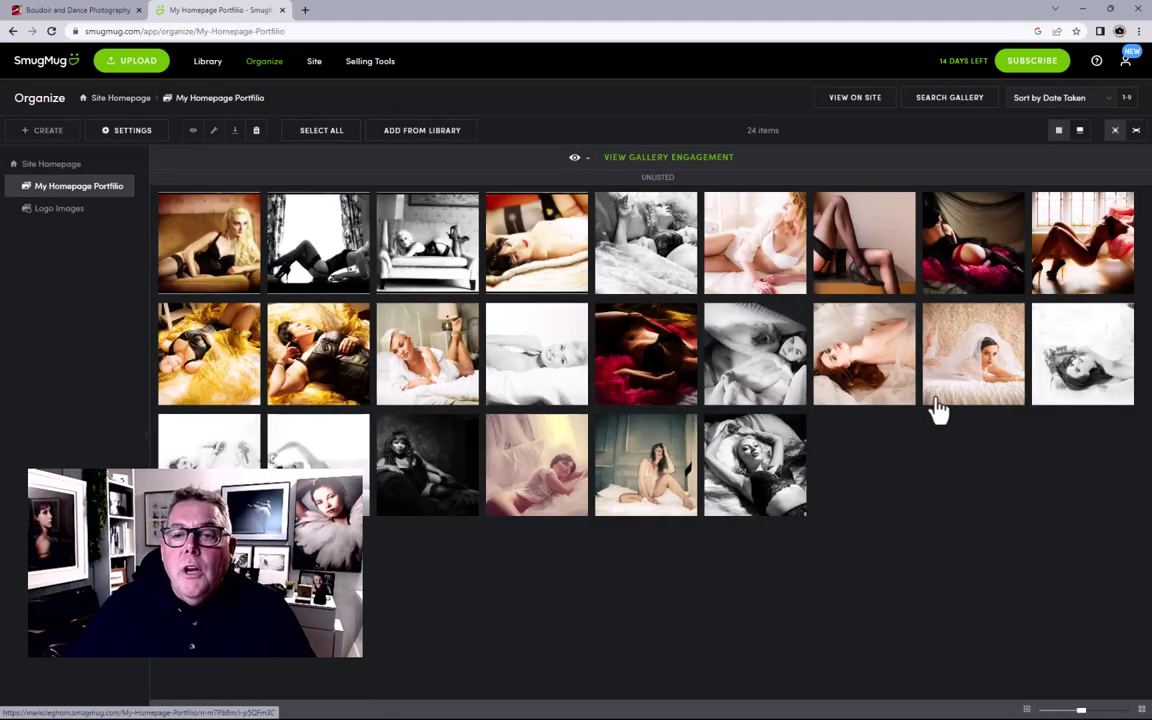
{"action": "left_click", "coordinate": [60, 211]}
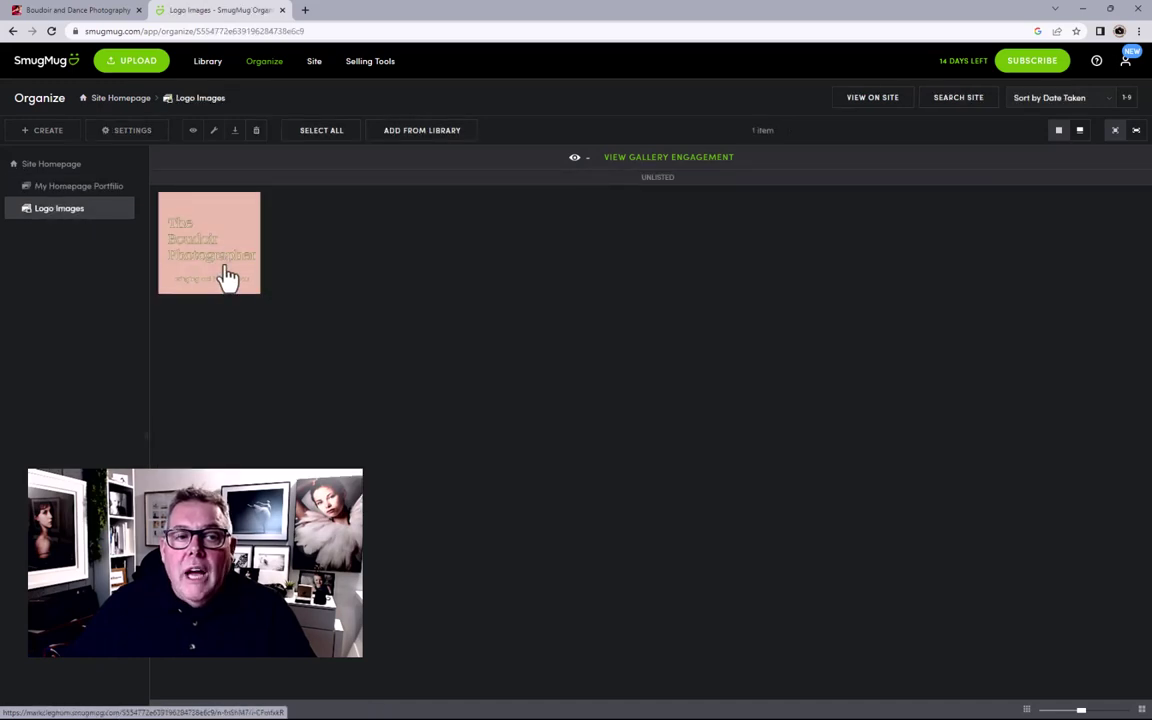
{"action": "left_click", "coordinate": [70, 166]}
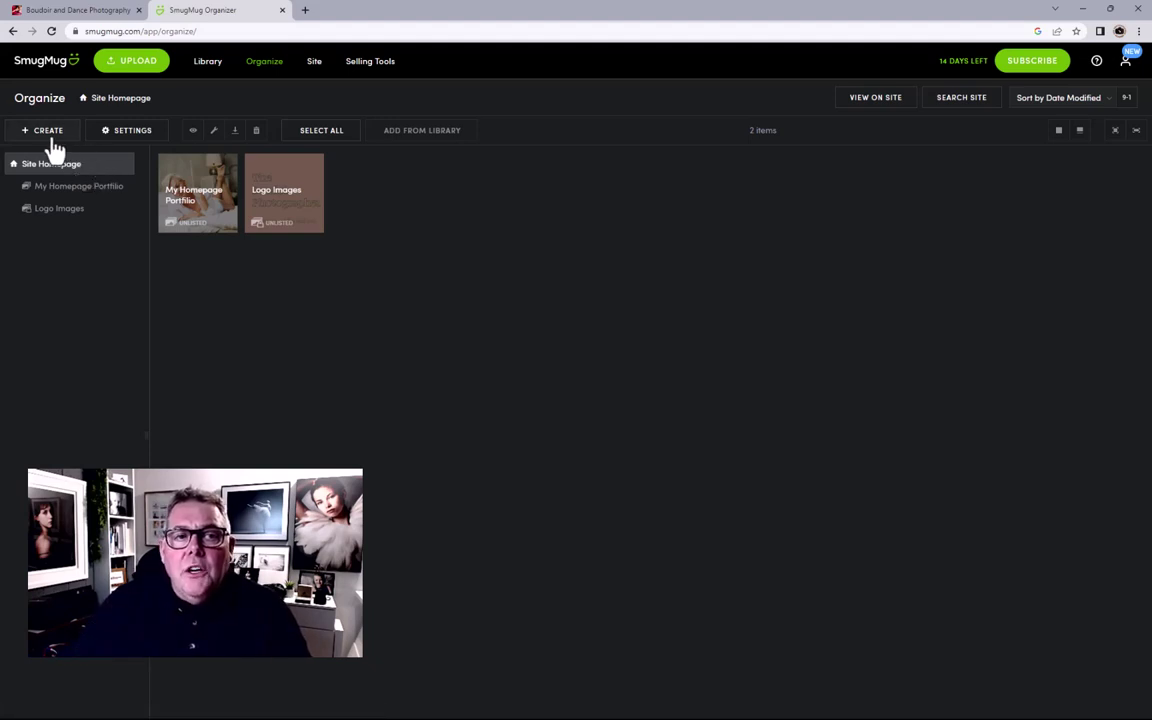
Step: Create a 'Boudoir Products' folder with 'Boudoir Products' as its meta description and keywords
{"action": "left_click", "coordinate": [50, 132]}
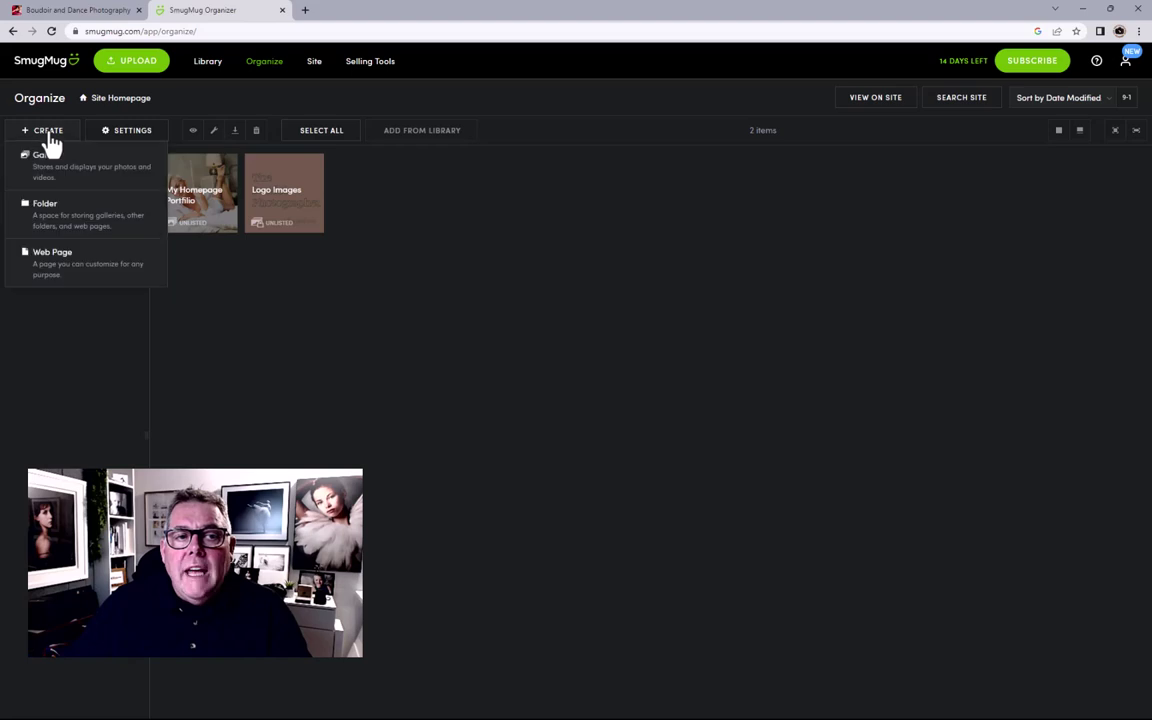
{"action": "left_click", "coordinate": [55, 225]}
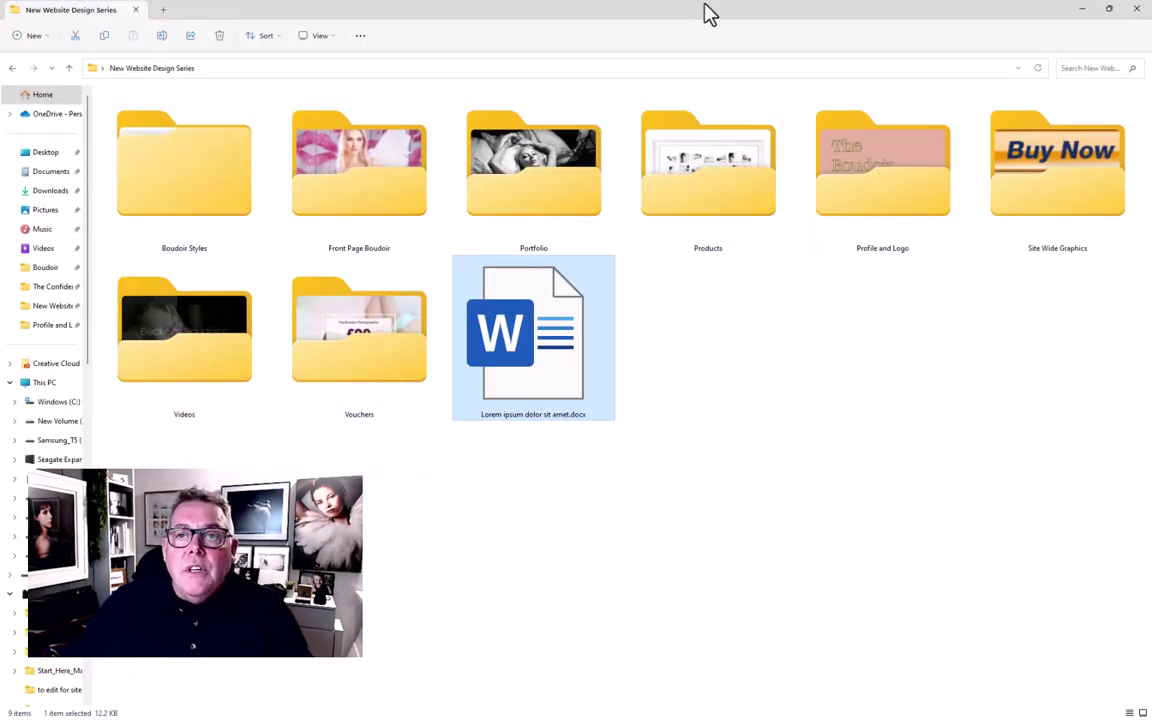
{"action": "left_click_drag", "start_coordinate": [700, 18], "coordinate": [1151, 140]}
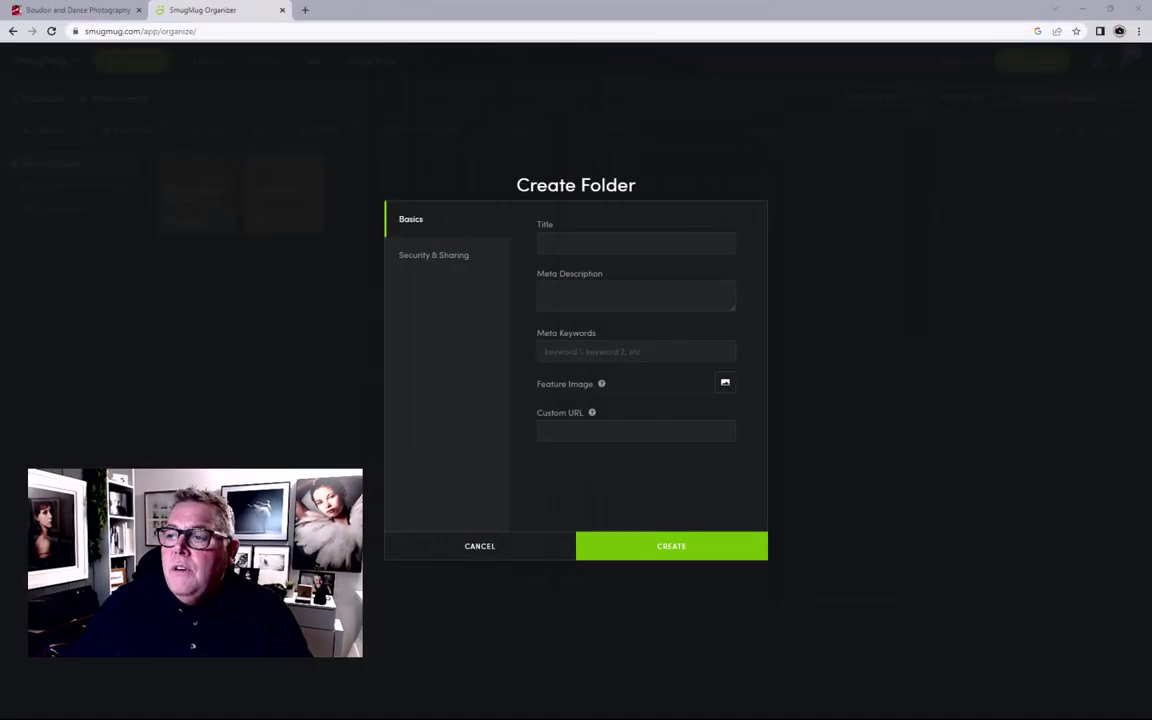
{"action": "left_click", "coordinate": [559, 243]}
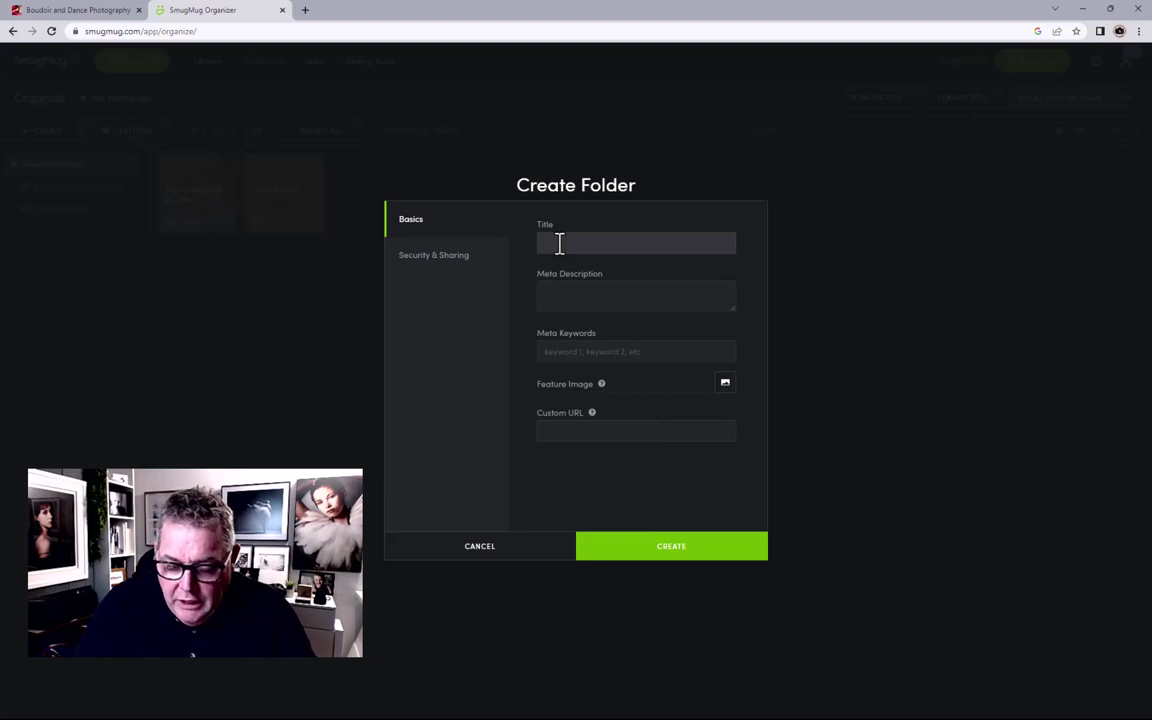
{"action": "type", "text": "Boudo"}
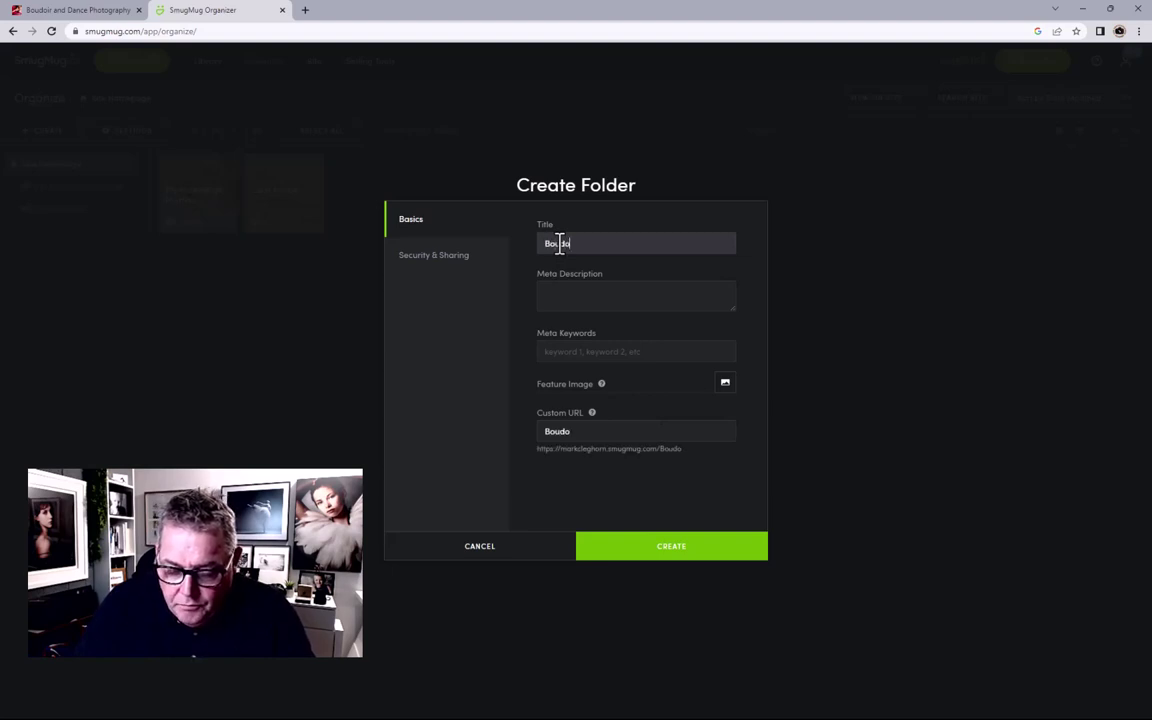
{"action": "type", "text": "ir Products"}
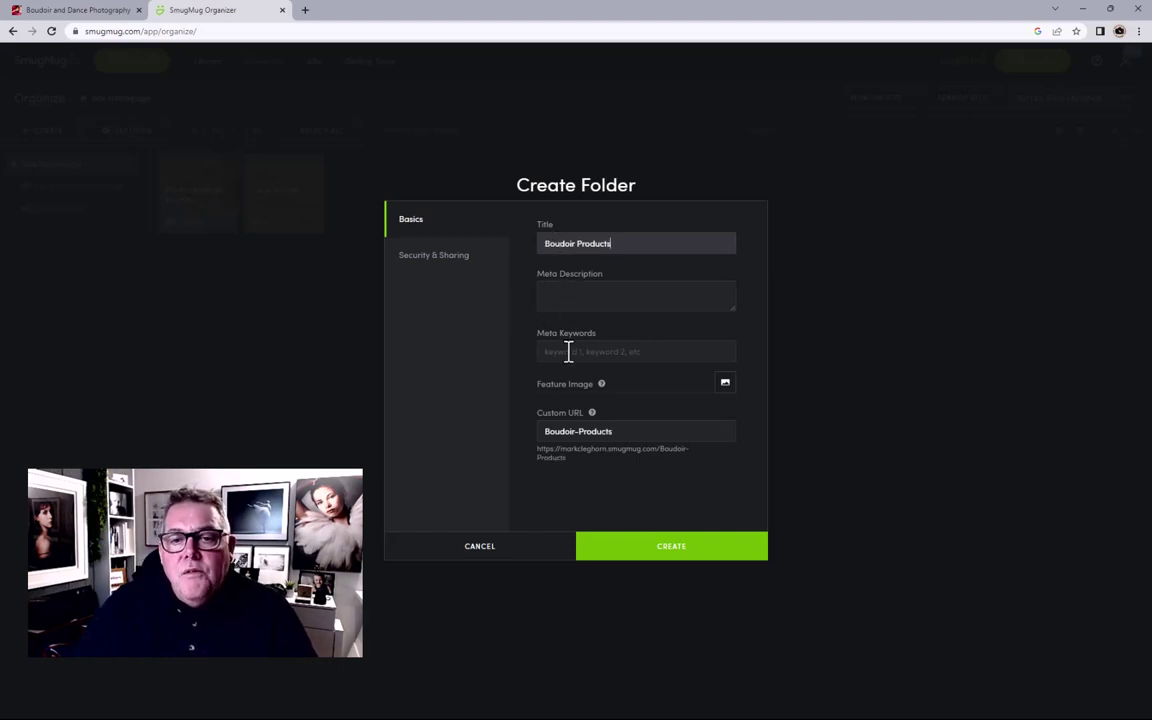
{"action": "left_click_drag", "start_coordinate": [633, 243], "coordinate": [538, 247]}
{"action": "key", "text": "ctrl+c"}
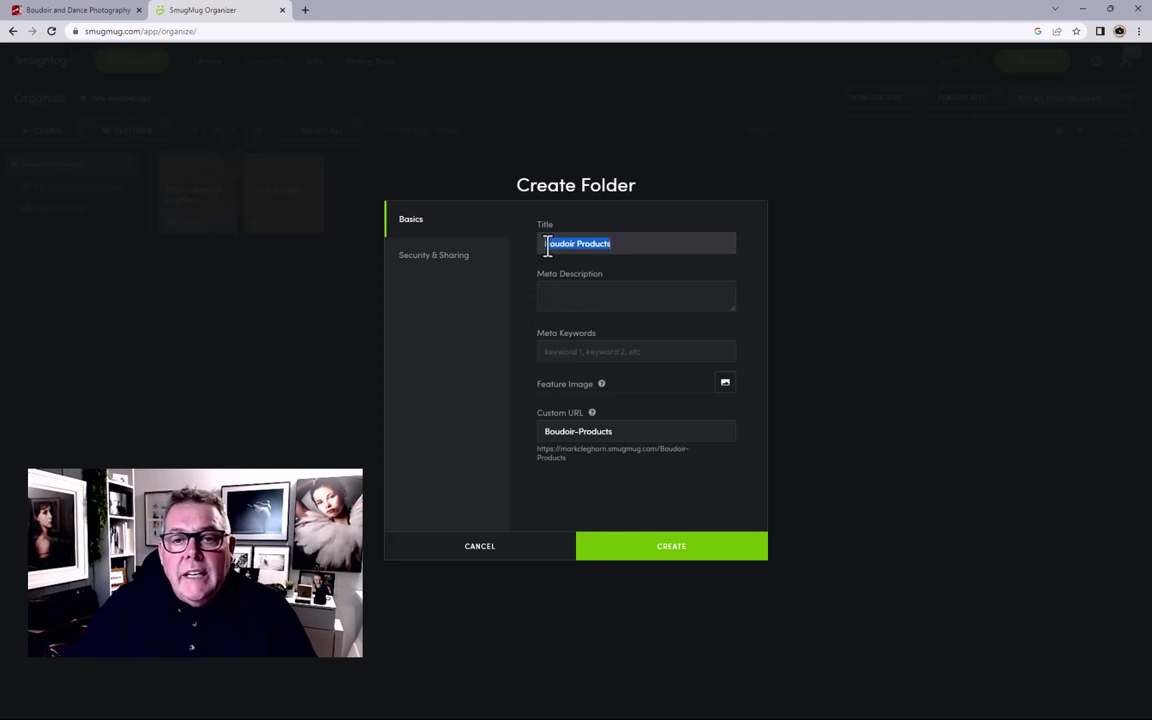
{"action": "left_click", "coordinate": [565, 291]}
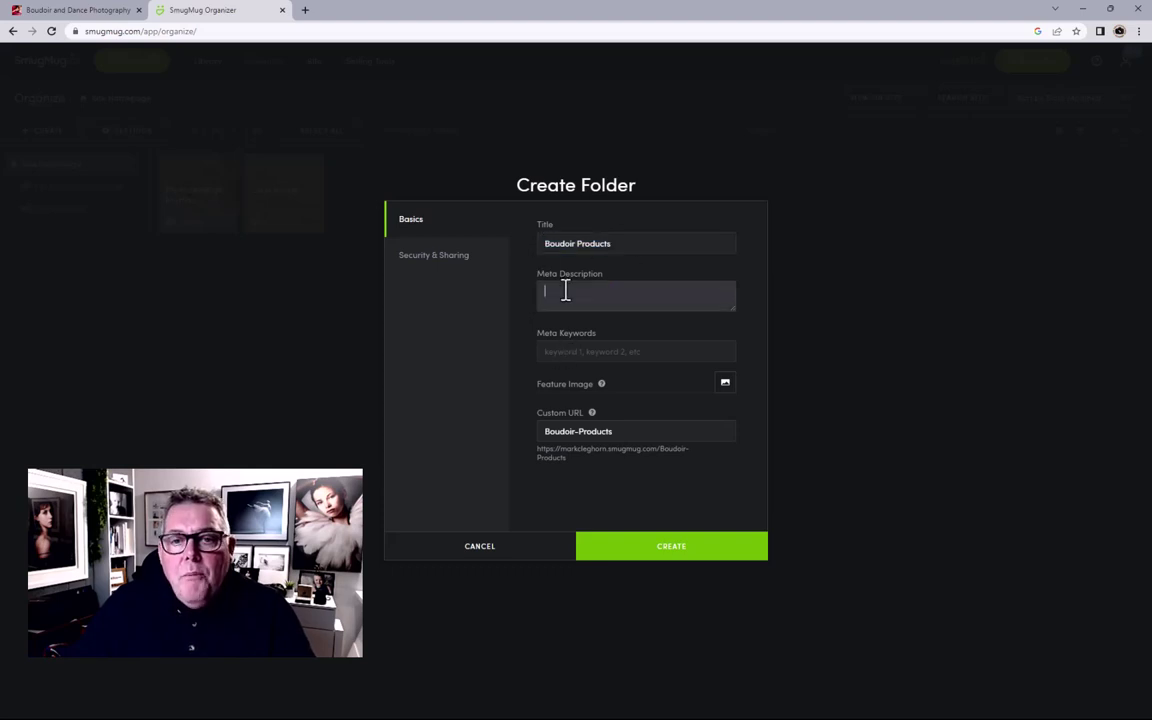
{"action": "key", "text": "ctrl+v"}
{"action": "left_click", "coordinate": [563, 350]}
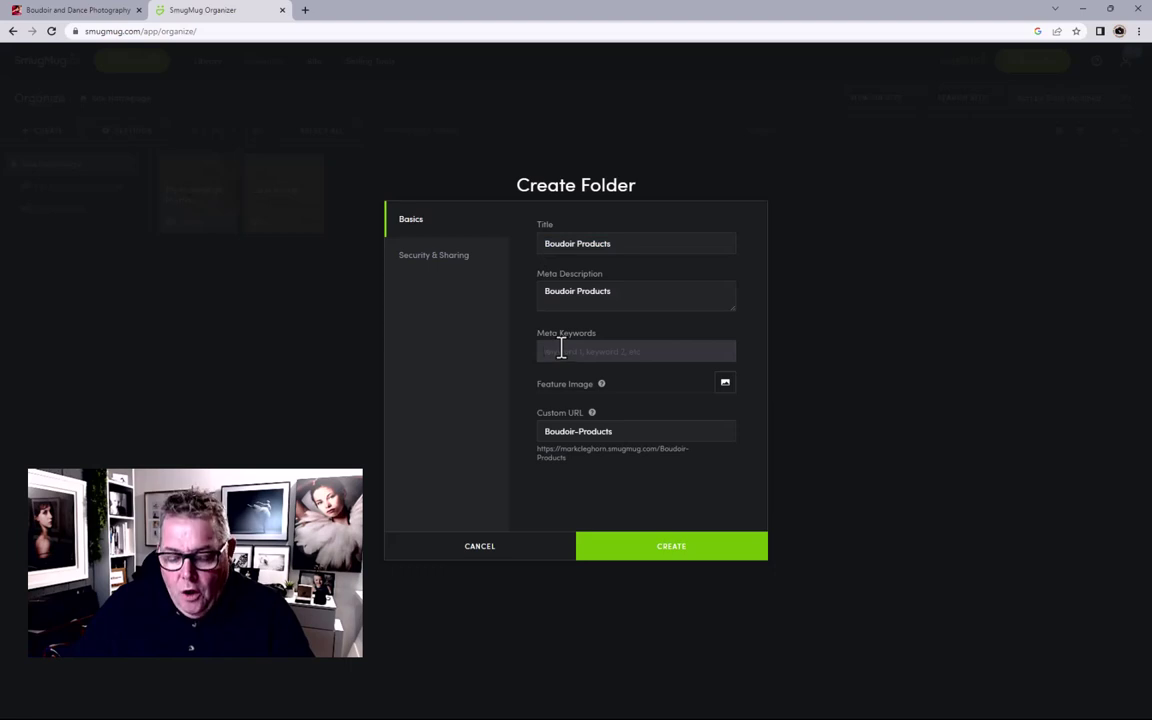
{"action": "key", "text": "ctrl+v"}
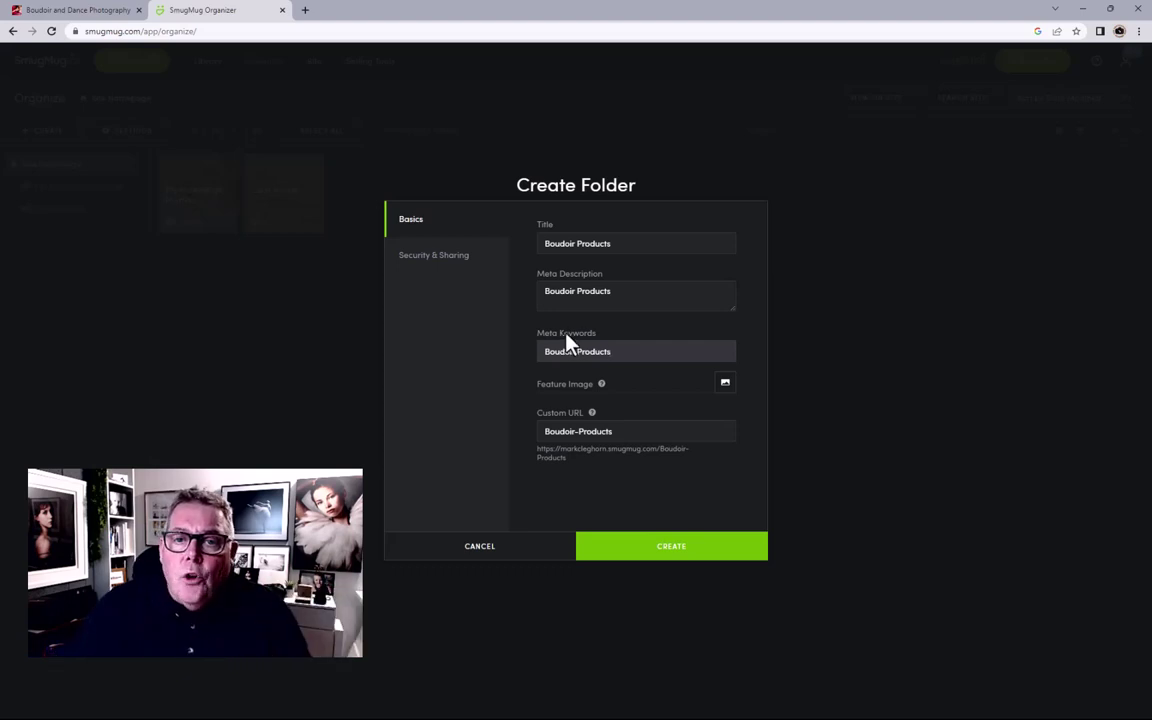
{"action": "left_click", "coordinate": [655, 552]}
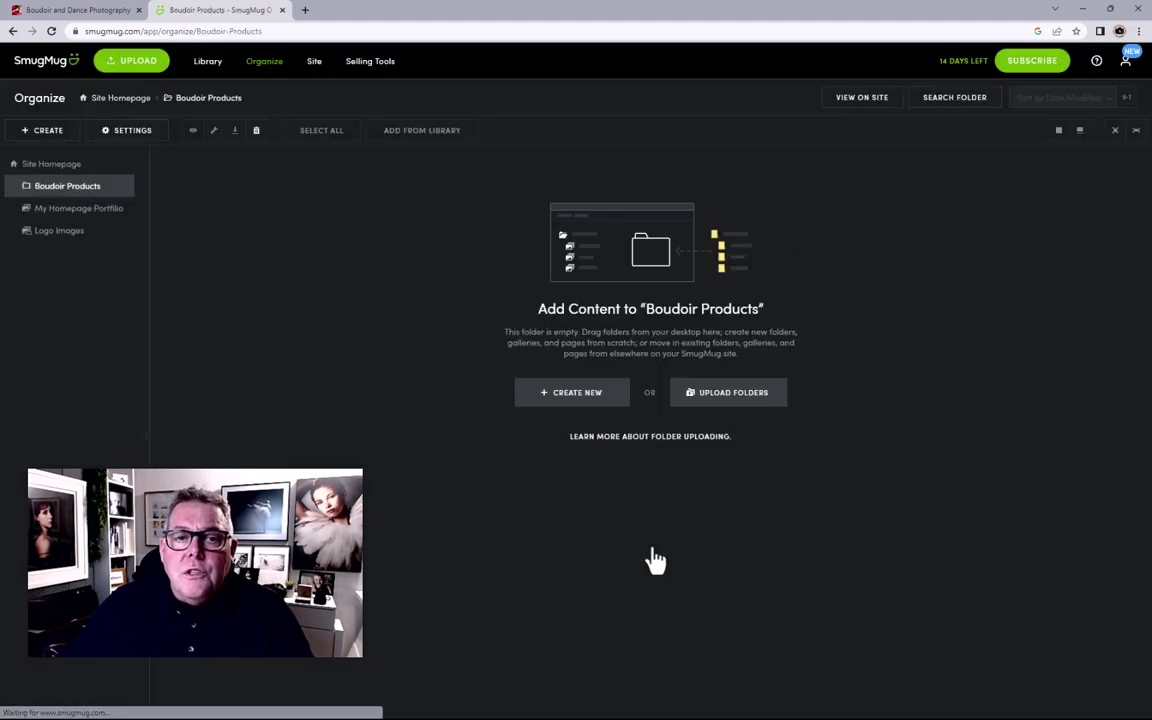
Step: Open the Upload Folders dialog for the empty Boudoir Products folder
{"action": "left_click", "coordinate": [565, 403]}
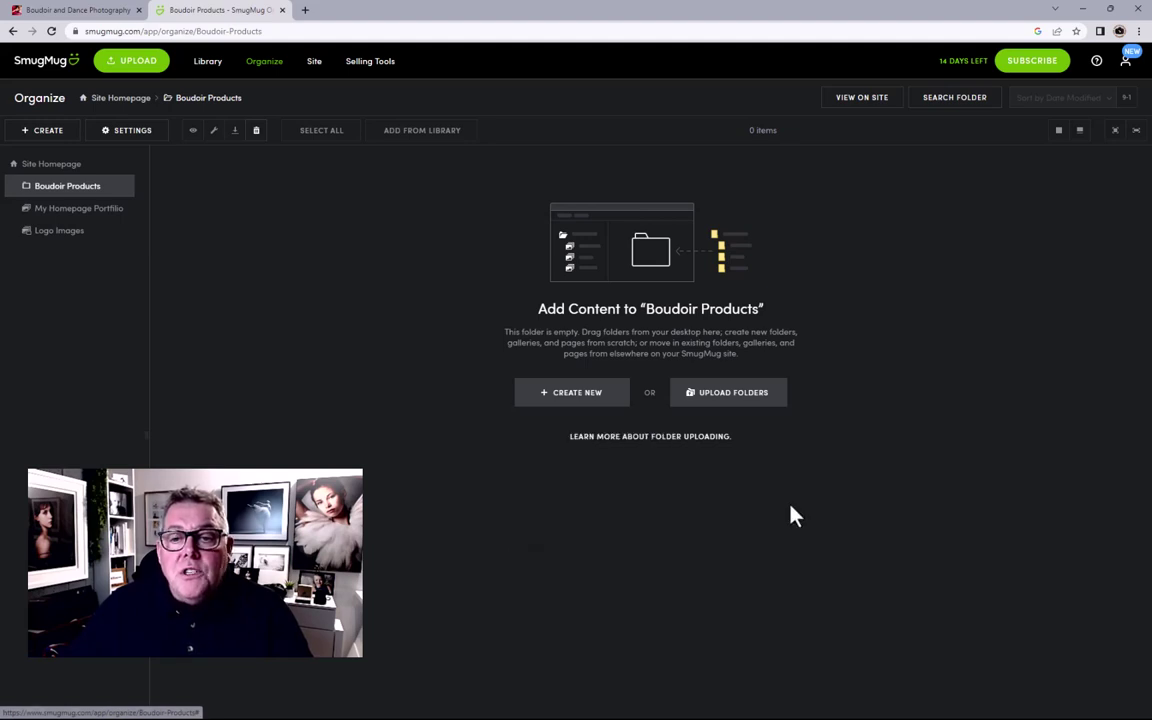
{"action": "left_click", "coordinate": [726, 405]}
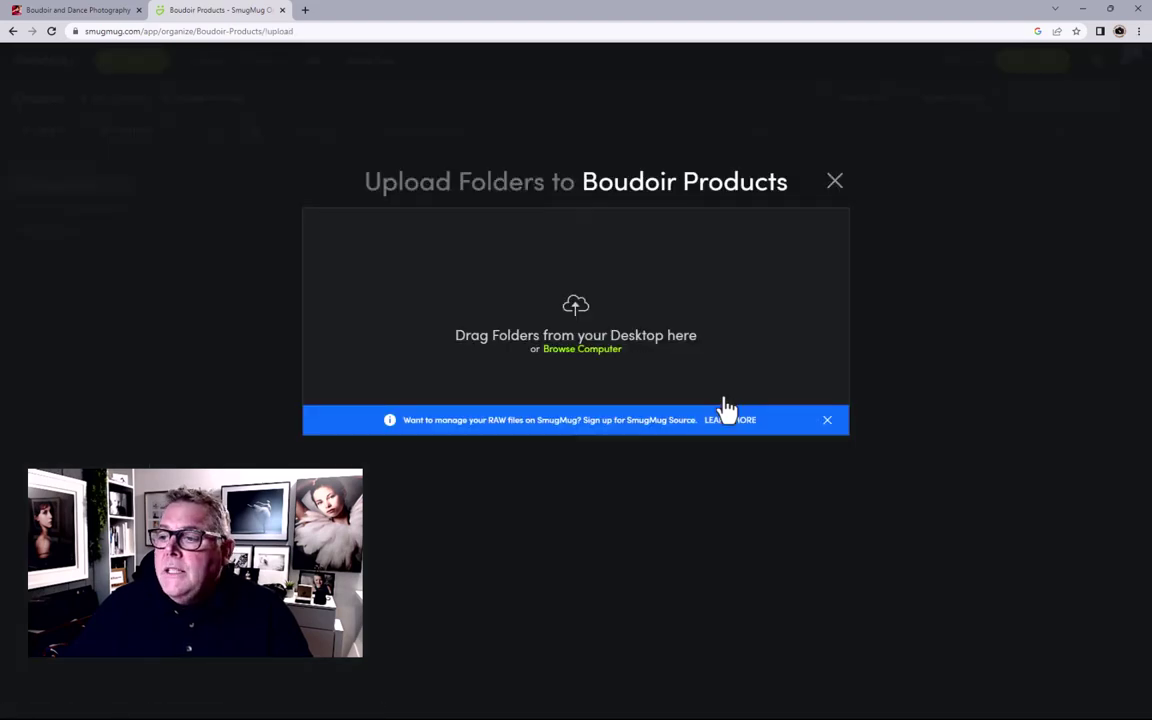
Step: Upload the local Products folder of 7 images into Boudoir Products and close the finished uploader
{"action": "left_click_drag", "start_coordinate": [1151, 62], "coordinate": [977, 72]}
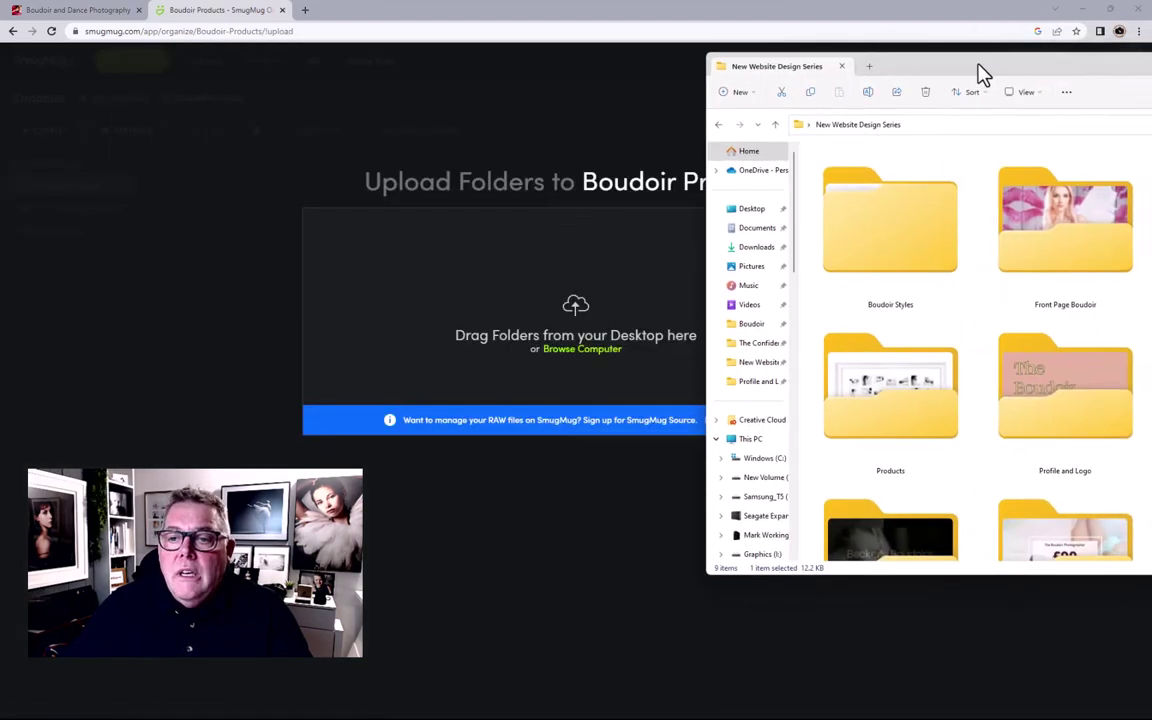
{"action": "left_click", "coordinate": [850, 420]}
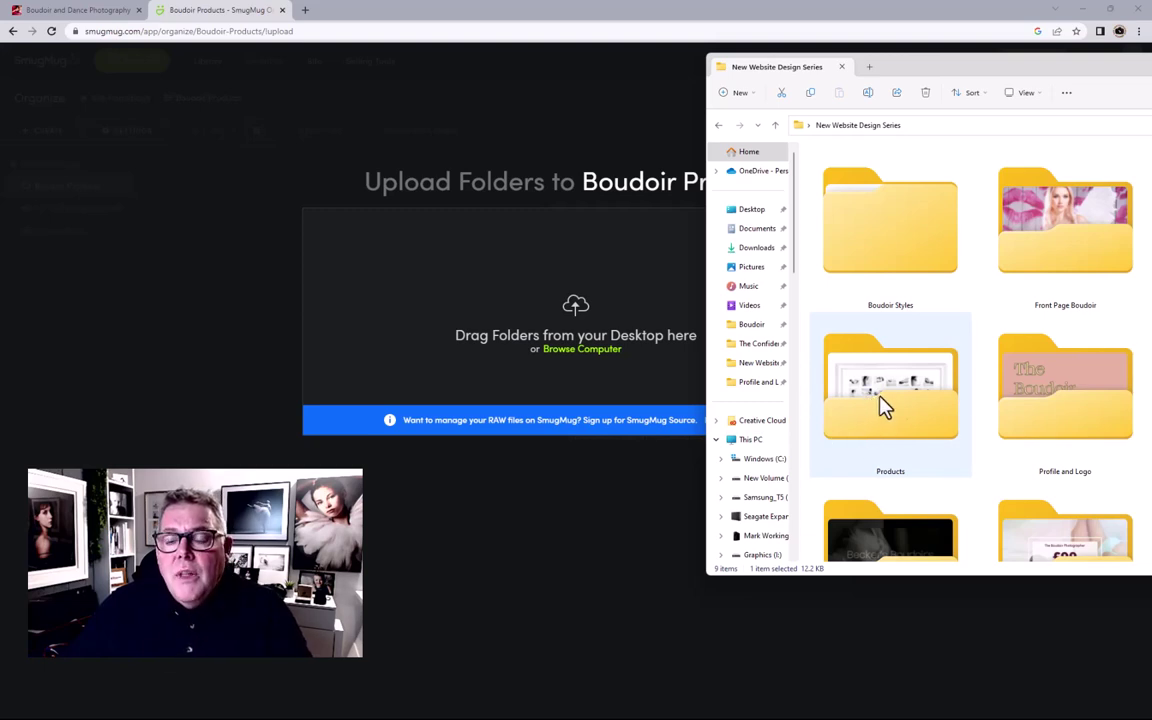
{"action": "left_click_drag", "start_coordinate": [882, 404], "coordinate": [586, 310]}
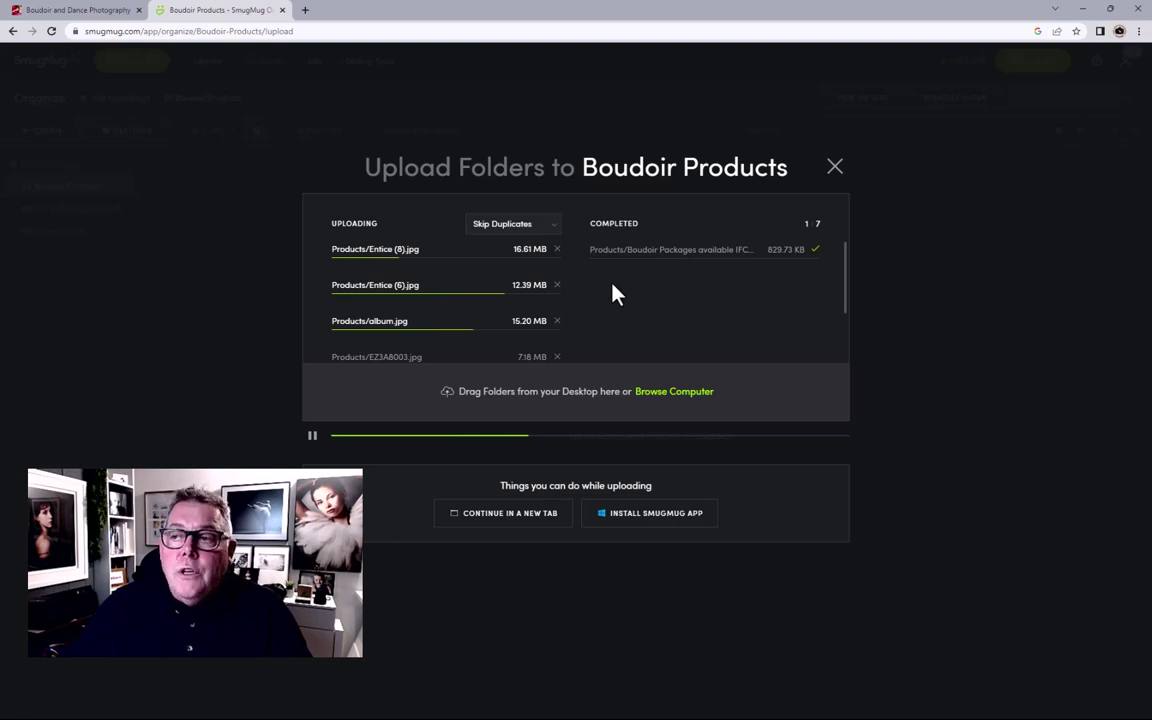
{"action": "key", "text": "alt+Tab"}
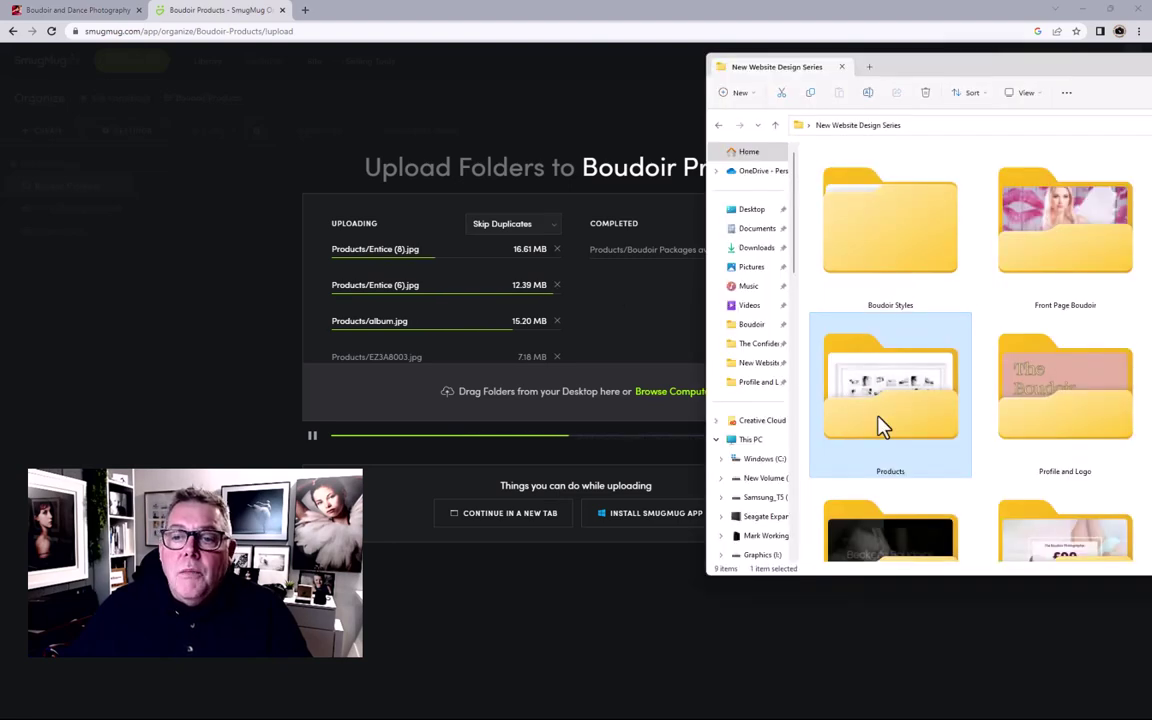
{"action": "double_click", "coordinate": [880, 425]}
{"action": "left_click_drag", "start_coordinate": [928, 75], "coordinate": [640, 95]}
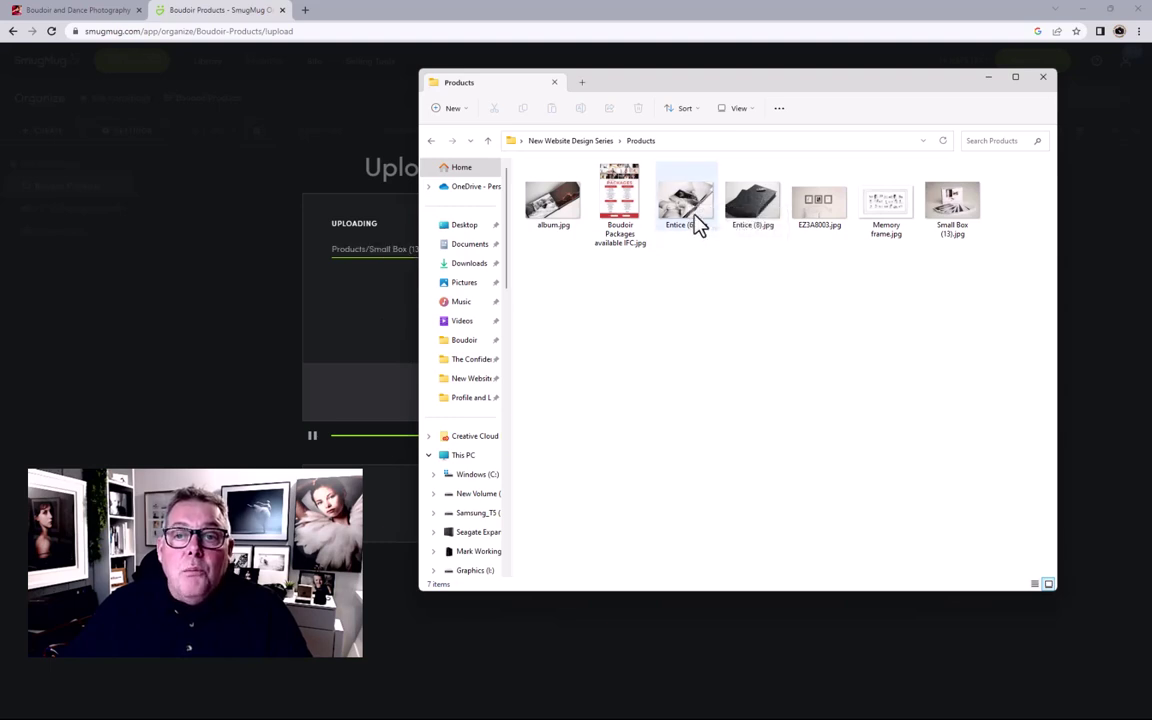
{"action": "left_click_drag", "start_coordinate": [668, 90], "coordinate": [820, 138]}
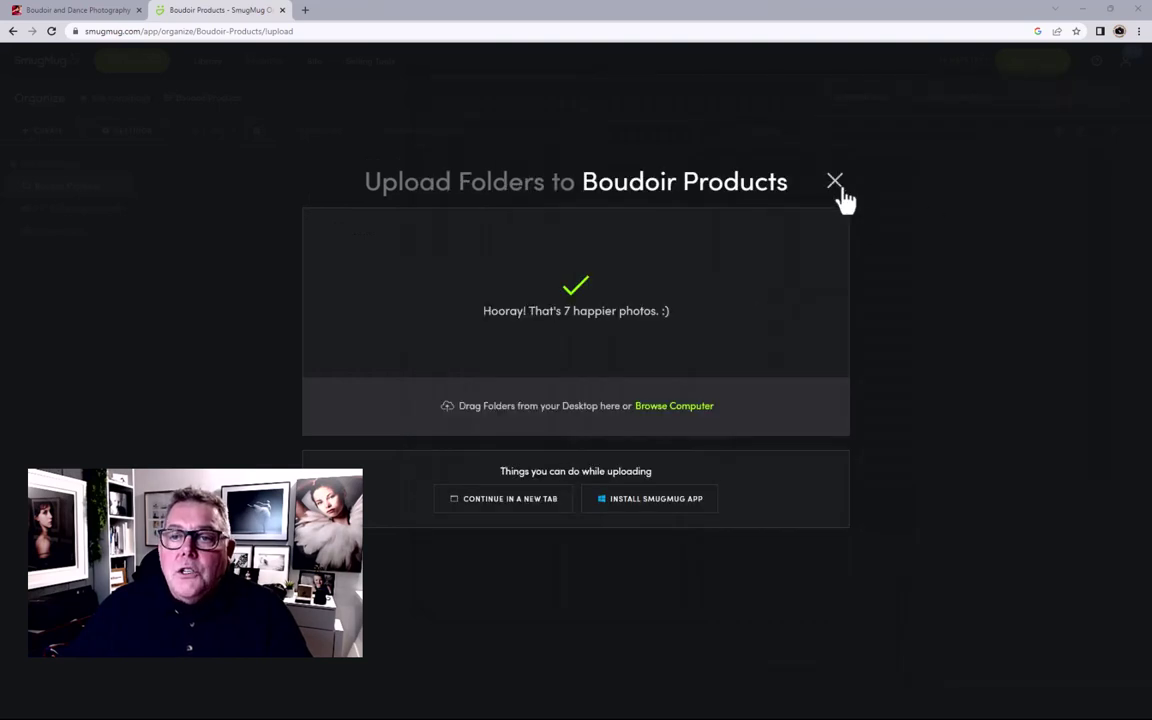
{"action": "left_click", "coordinate": [838, 185]}
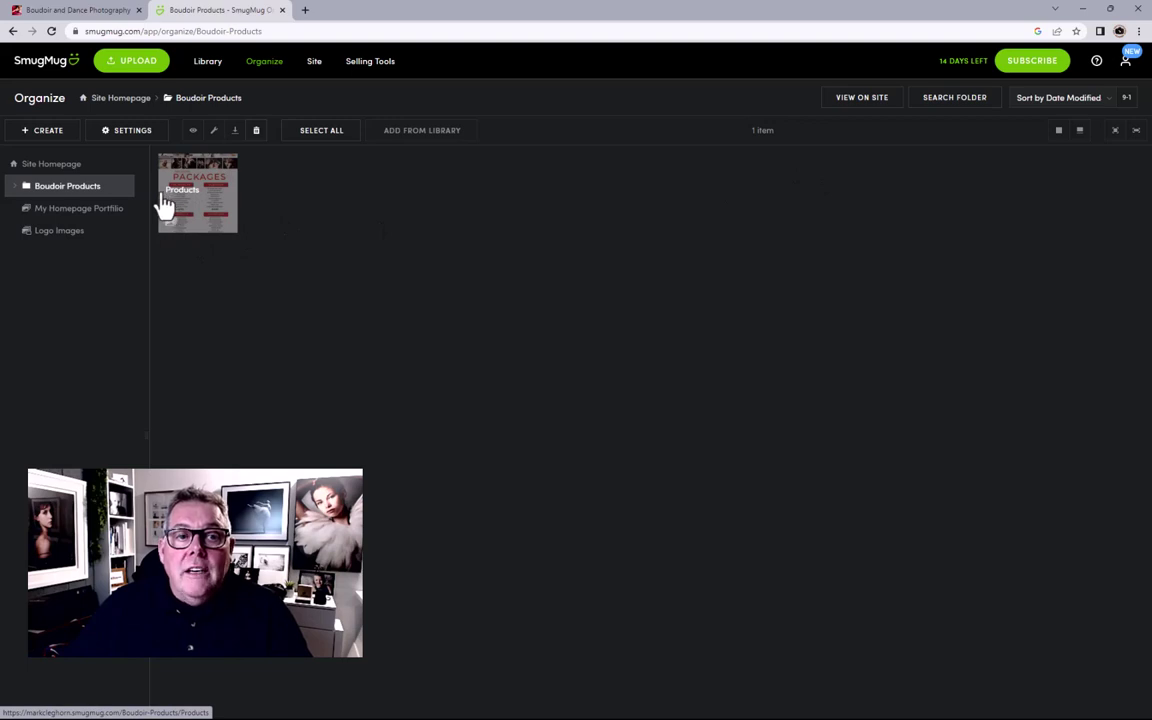
Step: Return to Site Homepage, now listing three items, and open the Create dropdown
{"action": "left_click", "coordinate": [131, 101]}
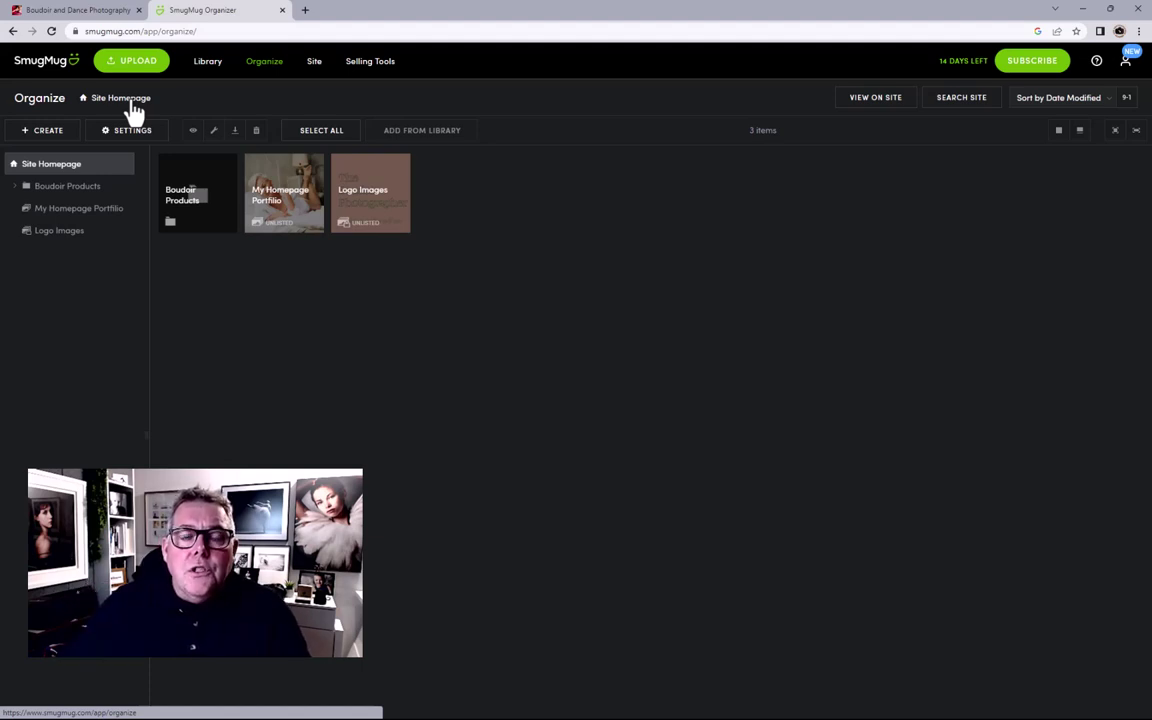
{"action": "left_click", "coordinate": [33, 136]}
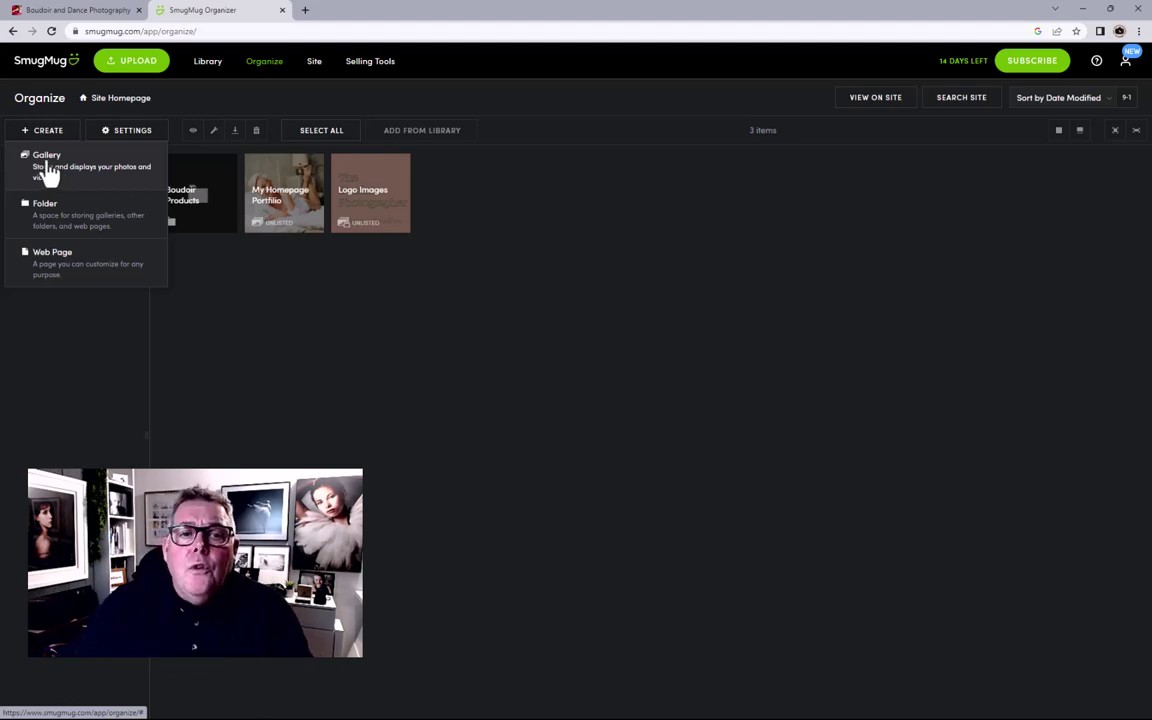
{"action": "left_click", "coordinate": [197, 258]}
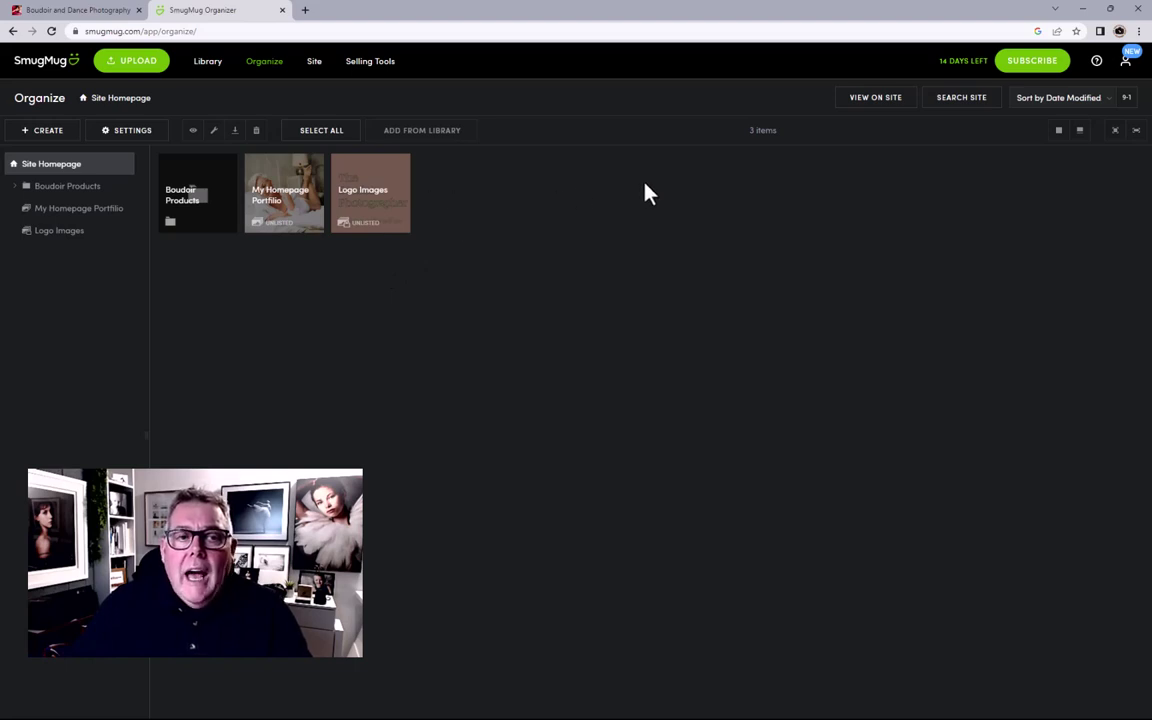
Step: Create a 'Pages' folder with Pages as meta description and keywords, then return to Site Homepage
{"action": "left_click", "coordinate": [45, 140]}
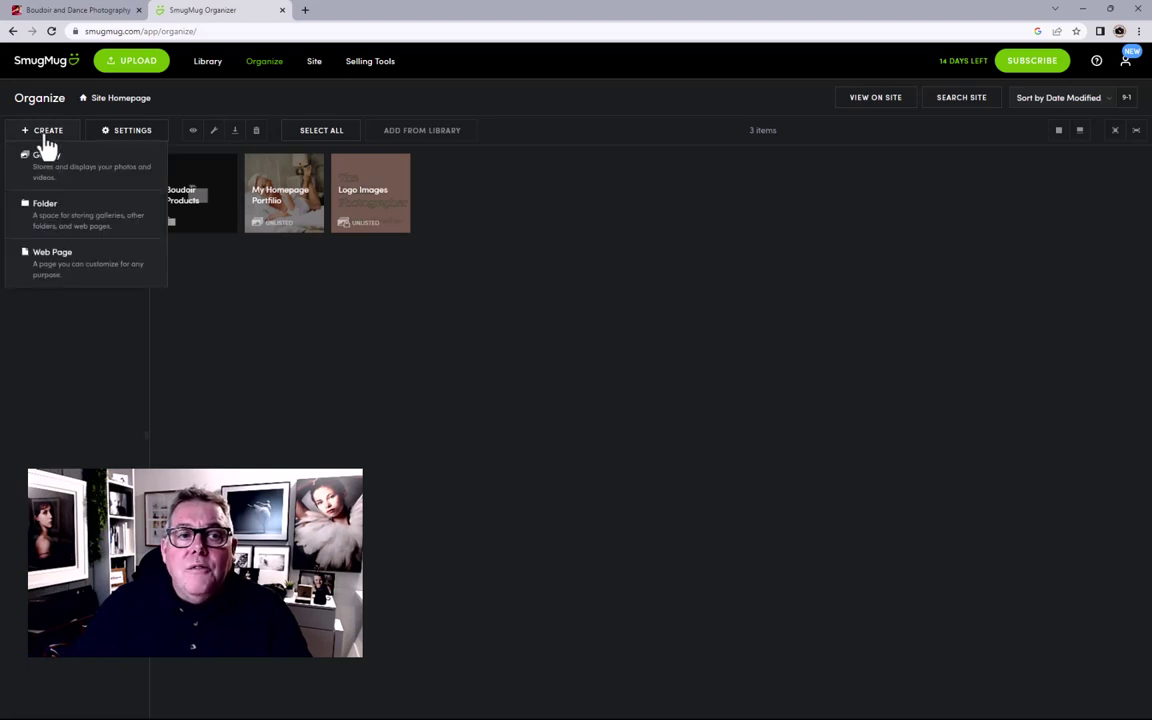
{"action": "left_click", "coordinate": [62, 218]}
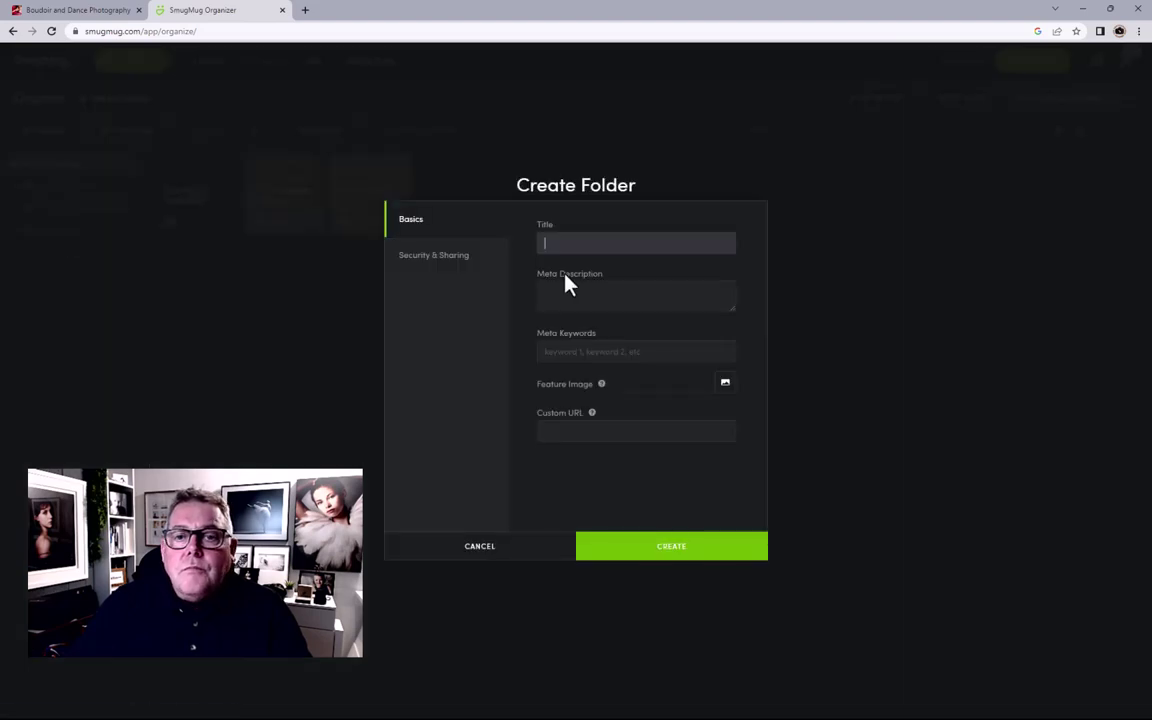
{"action": "left_click", "coordinate": [563, 240]}
{"action": "type", "text": "Pages"}
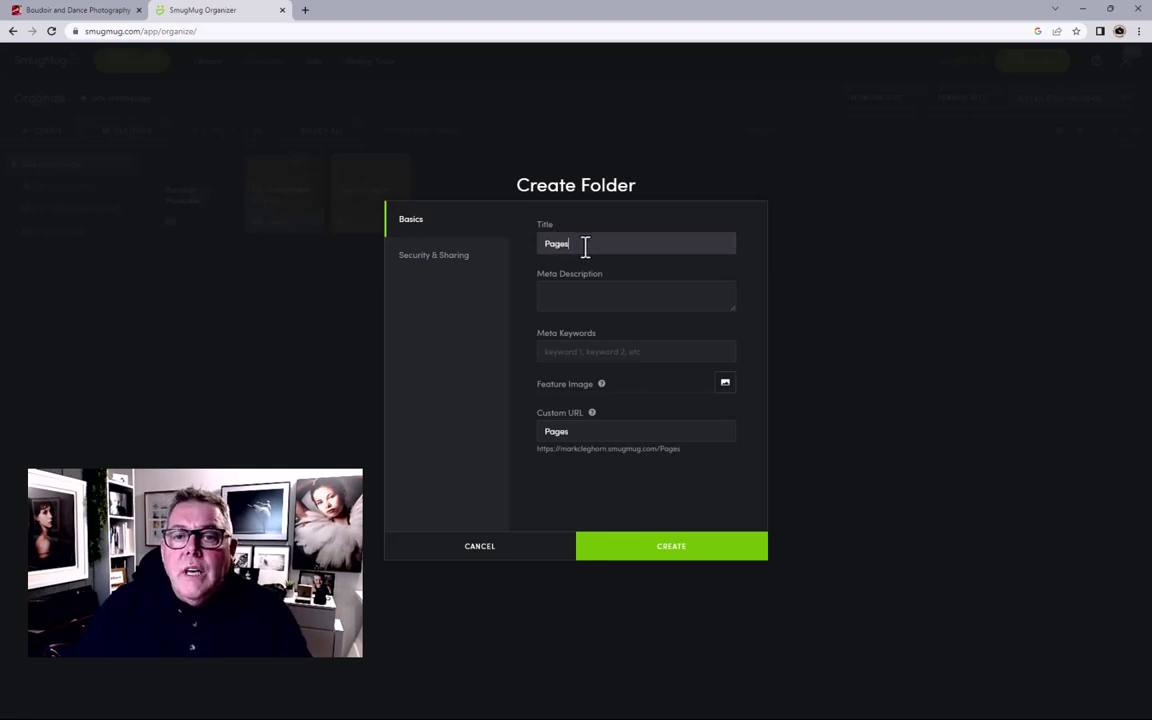
{"action": "left_click_drag", "start_coordinate": [584, 247], "coordinate": [517, 260]}
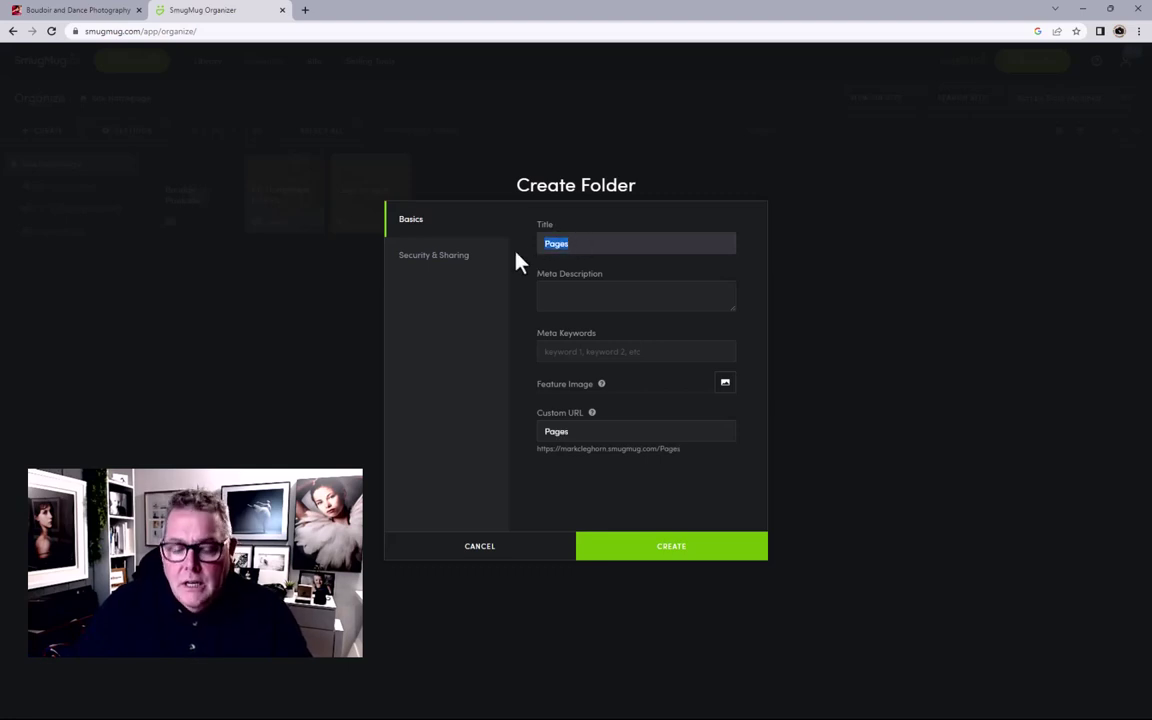
{"action": "key", "text": "ctrl+c"}
{"action": "left_click", "coordinate": [558, 296]}
{"action": "key", "text": "ctrl+v"}
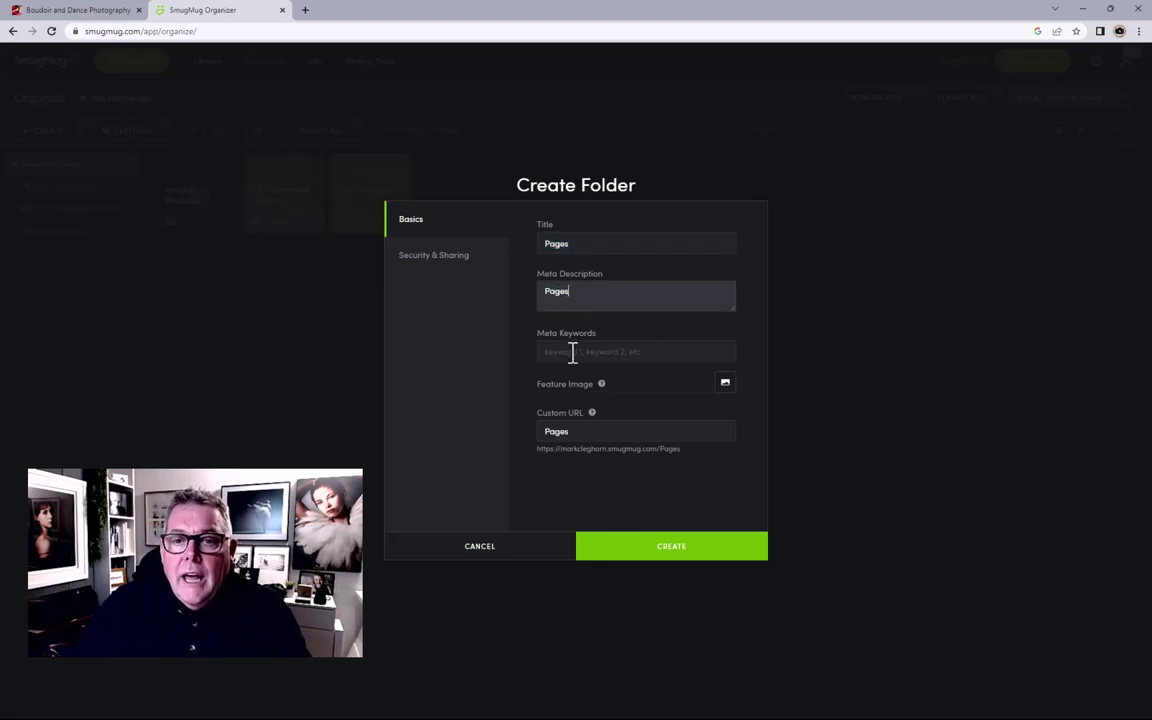
{"action": "left_click", "coordinate": [573, 352]}
{"action": "key", "text": "ctrl+v"}
{"action": "left_click", "coordinate": [666, 550]}
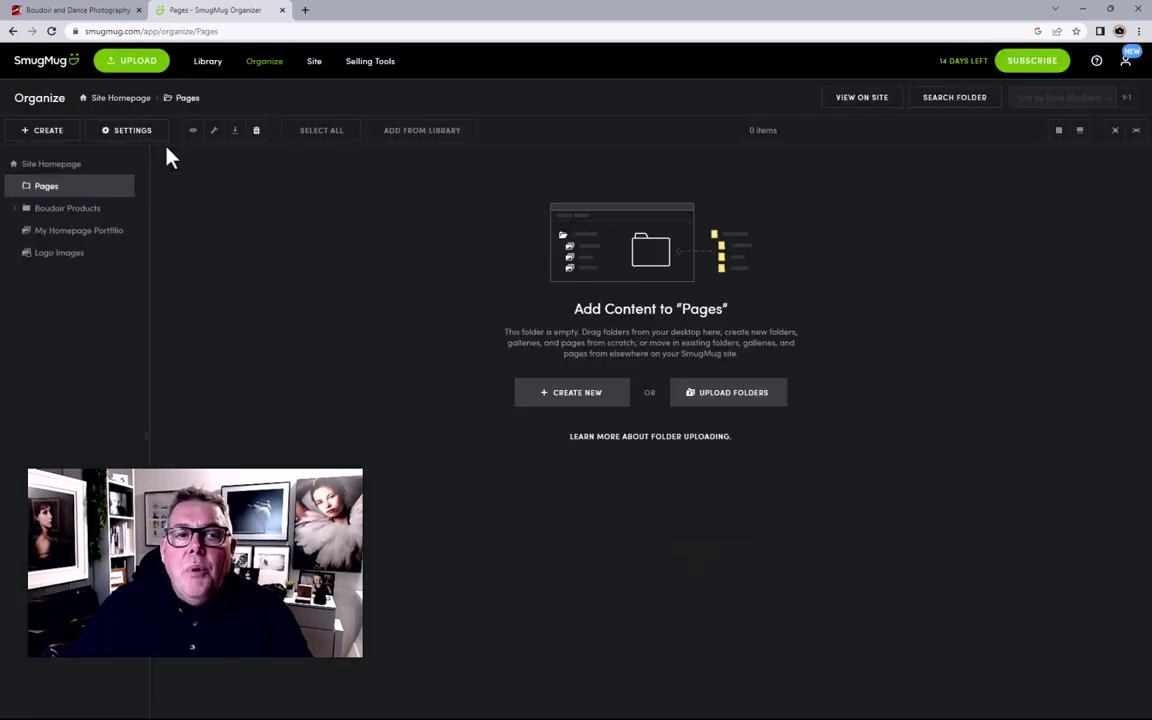
{"action": "left_click", "coordinate": [121, 99]}
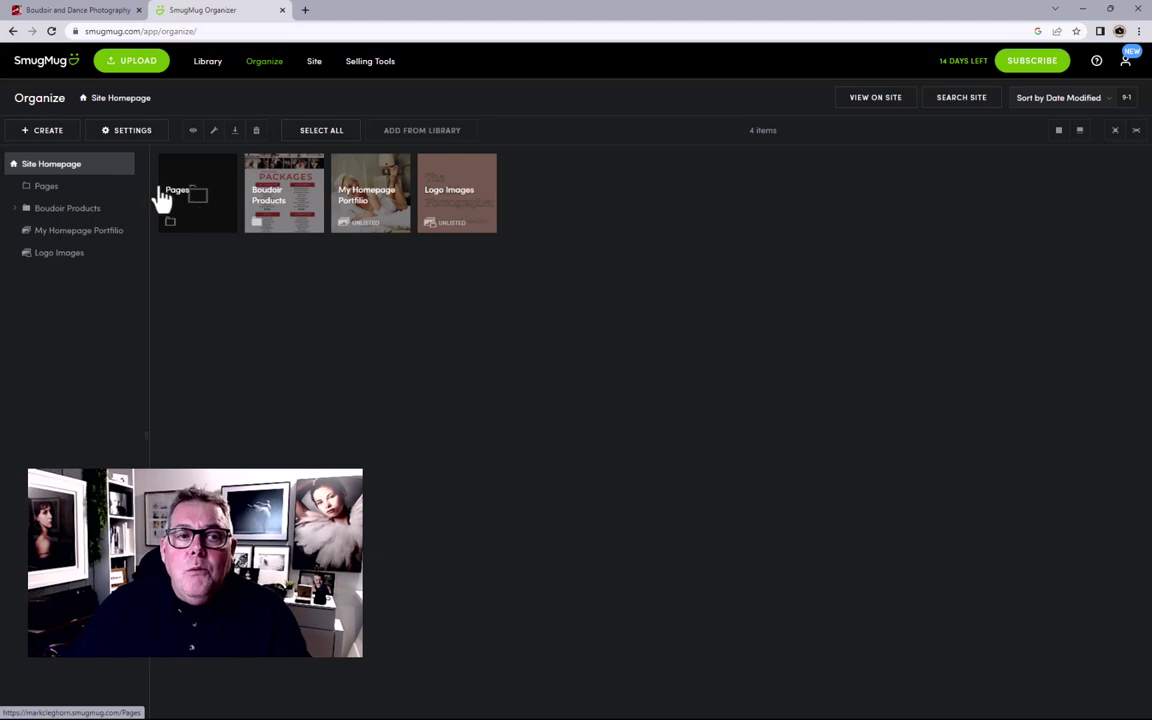
Step: Start a 'Portfolio 23' gallery with matching description and keywords, then view Security & Sharing
{"action": "left_click", "coordinate": [41, 133]}
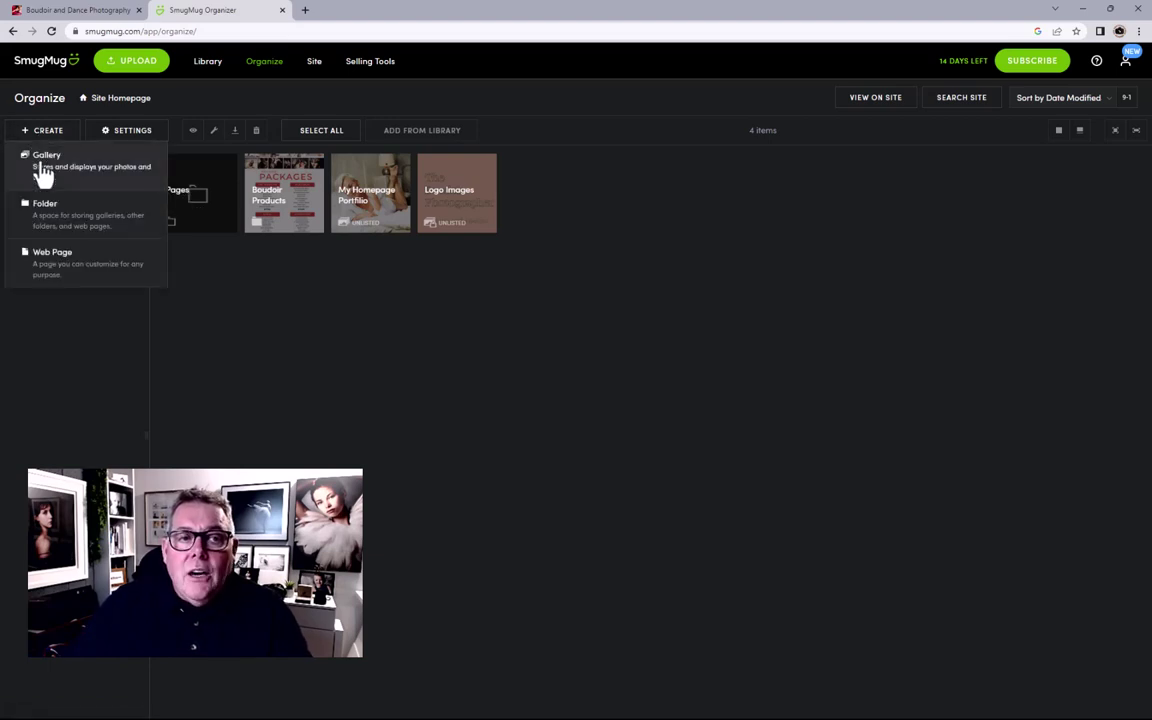
{"action": "left_click", "coordinate": [39, 168]}
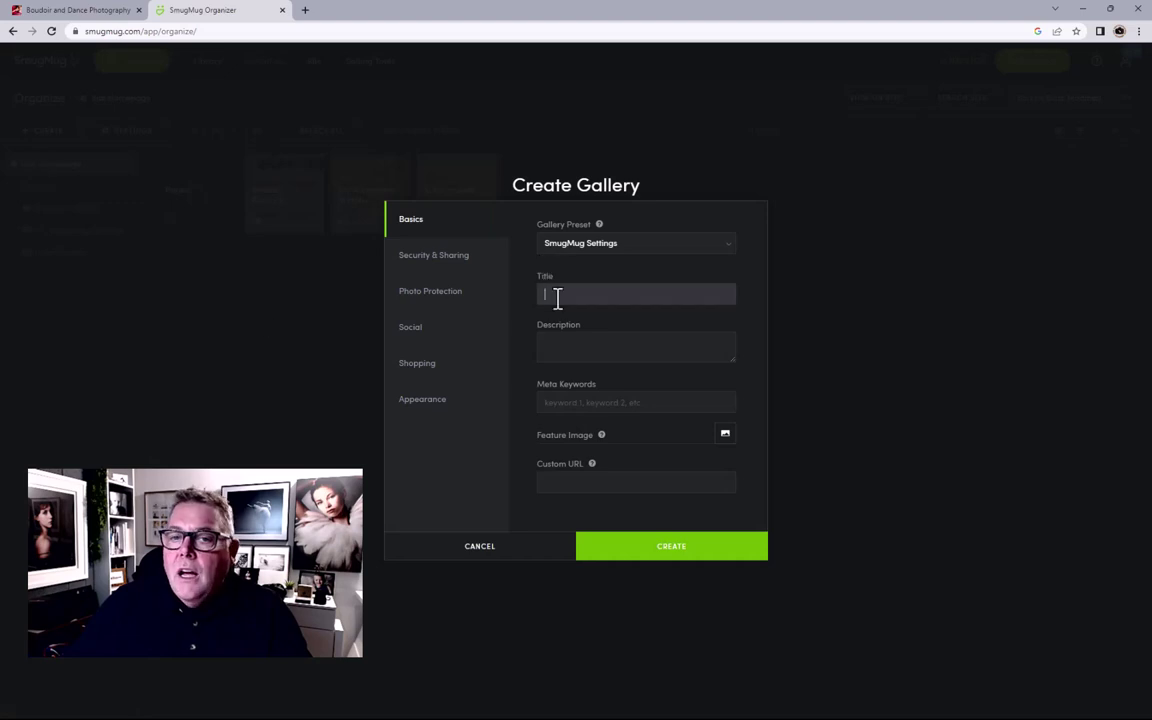
{"action": "type", "text": "Po"}
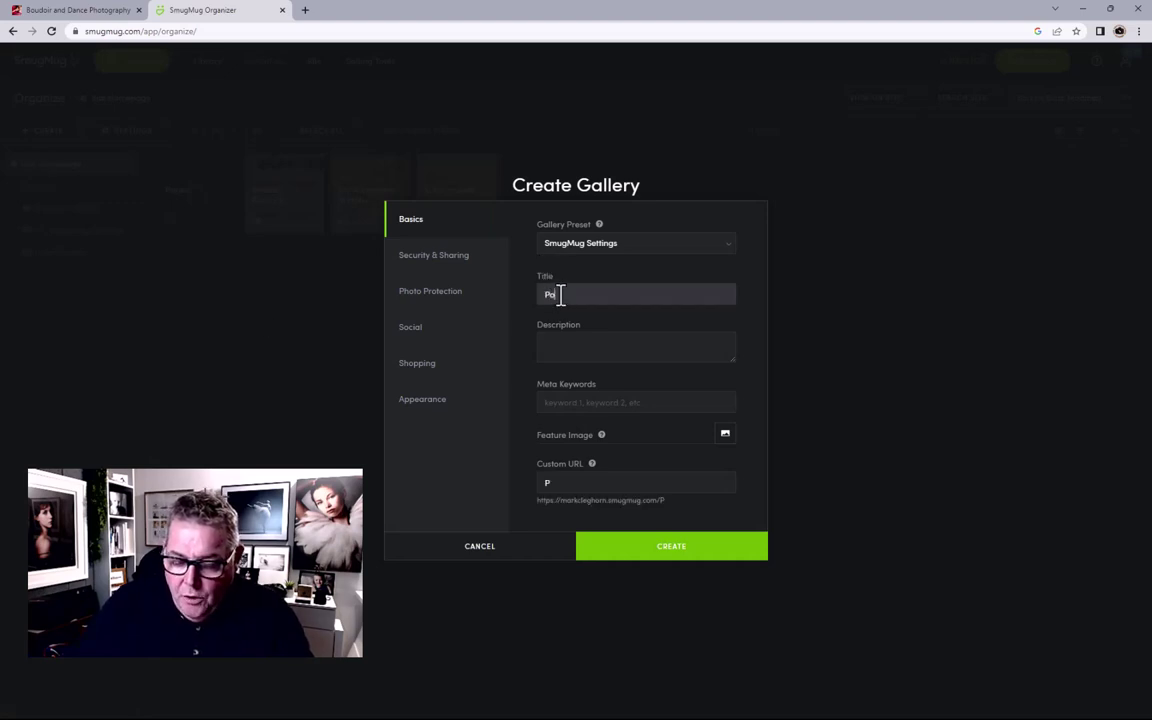
{"action": "type", "text": "rtfolio 23"}
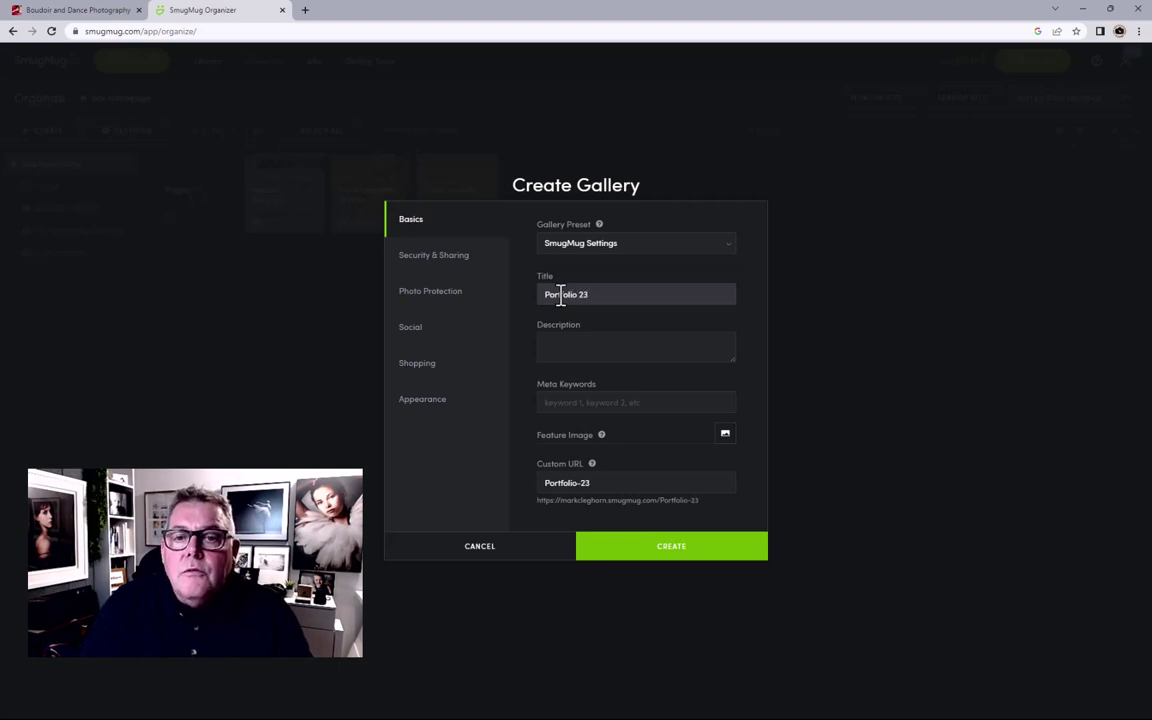
{"action": "triple_click", "coordinate": [576, 292]}
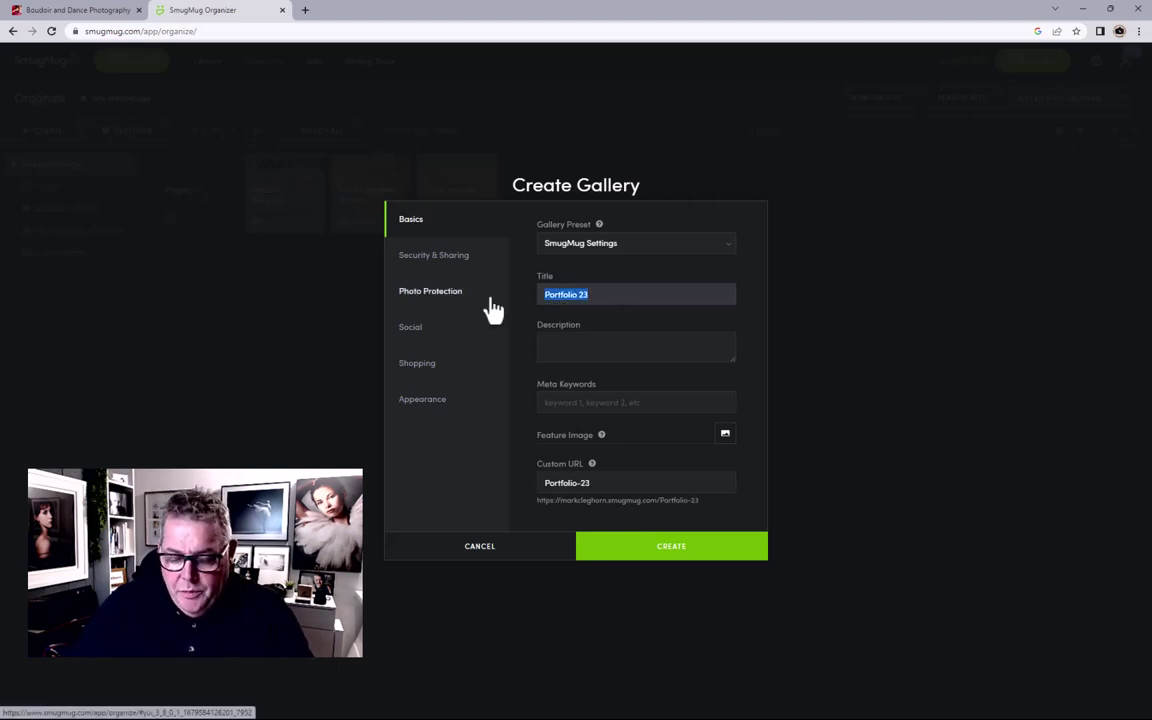
{"action": "left_click", "coordinate": [584, 342]}
{"action": "key", "text": "ctrl+v"}
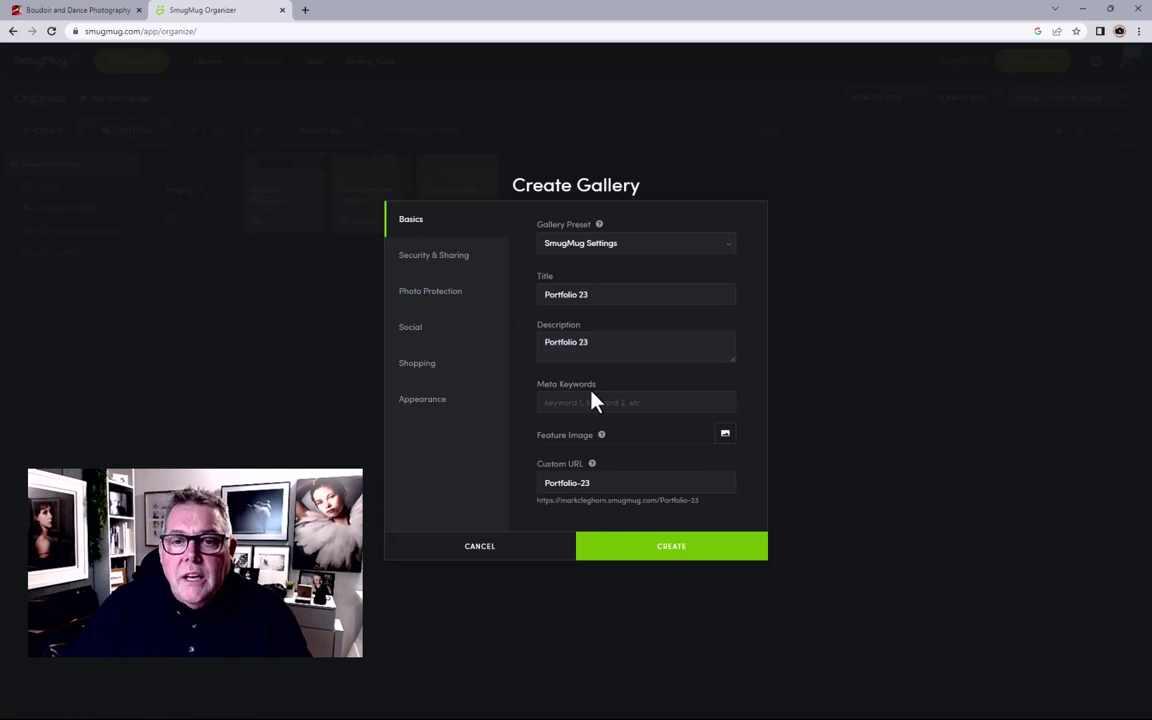
{"action": "left_click", "coordinate": [589, 400]}
{"action": "key", "text": "ctrl+v"}
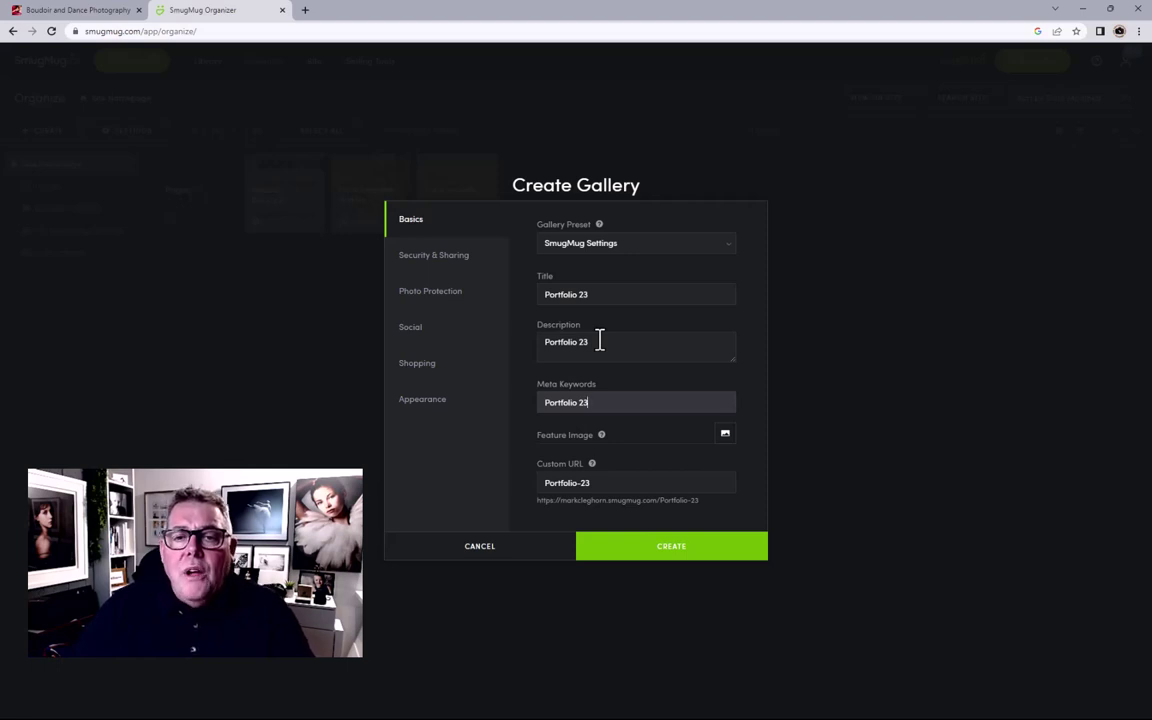
{"action": "left_click", "coordinate": [606, 245]}
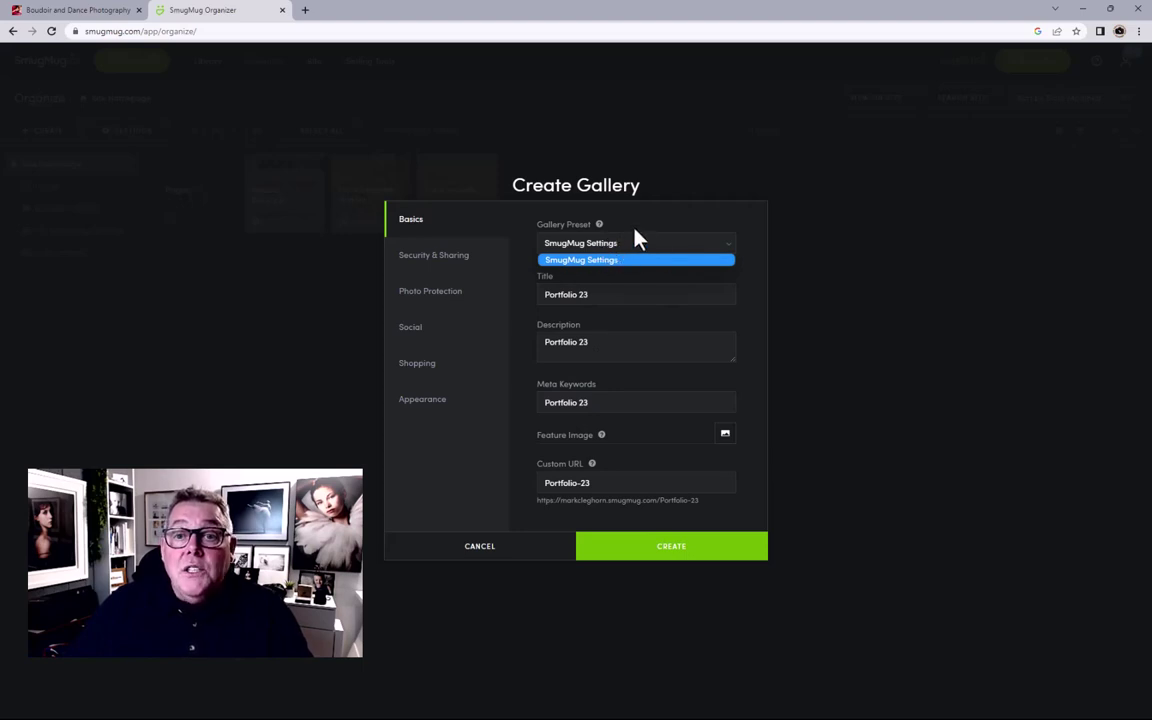
{"action": "left_click", "coordinate": [438, 264]}
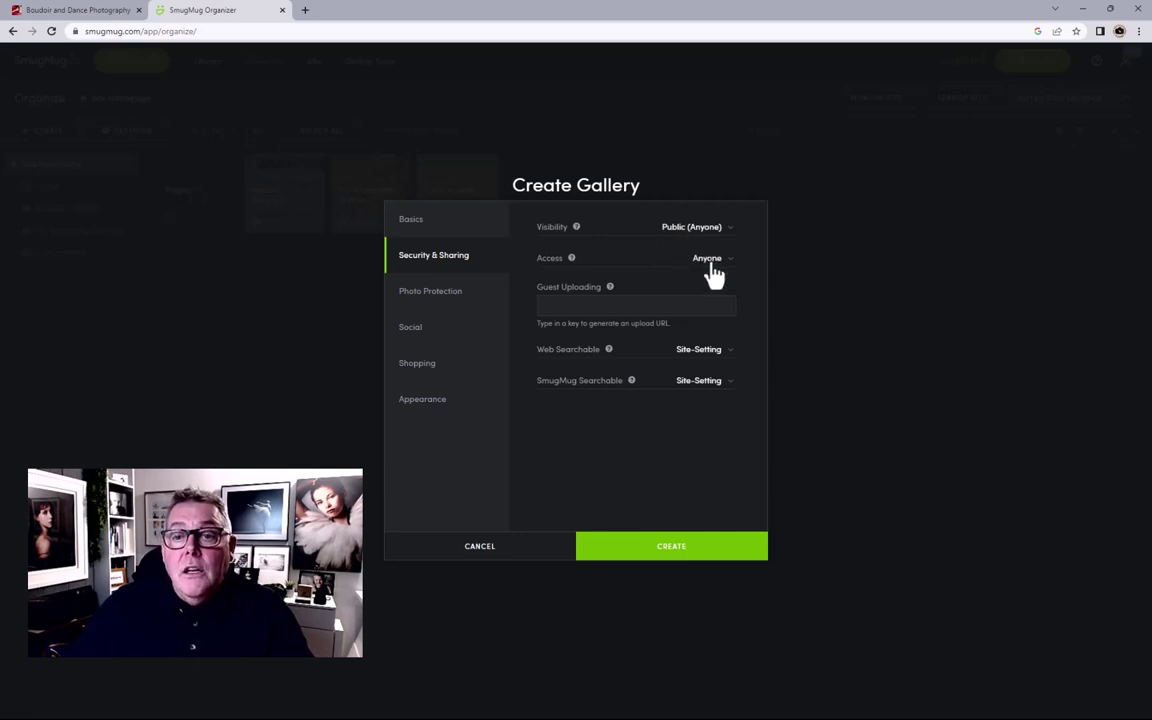
{"action": "left_click", "coordinate": [711, 263]}
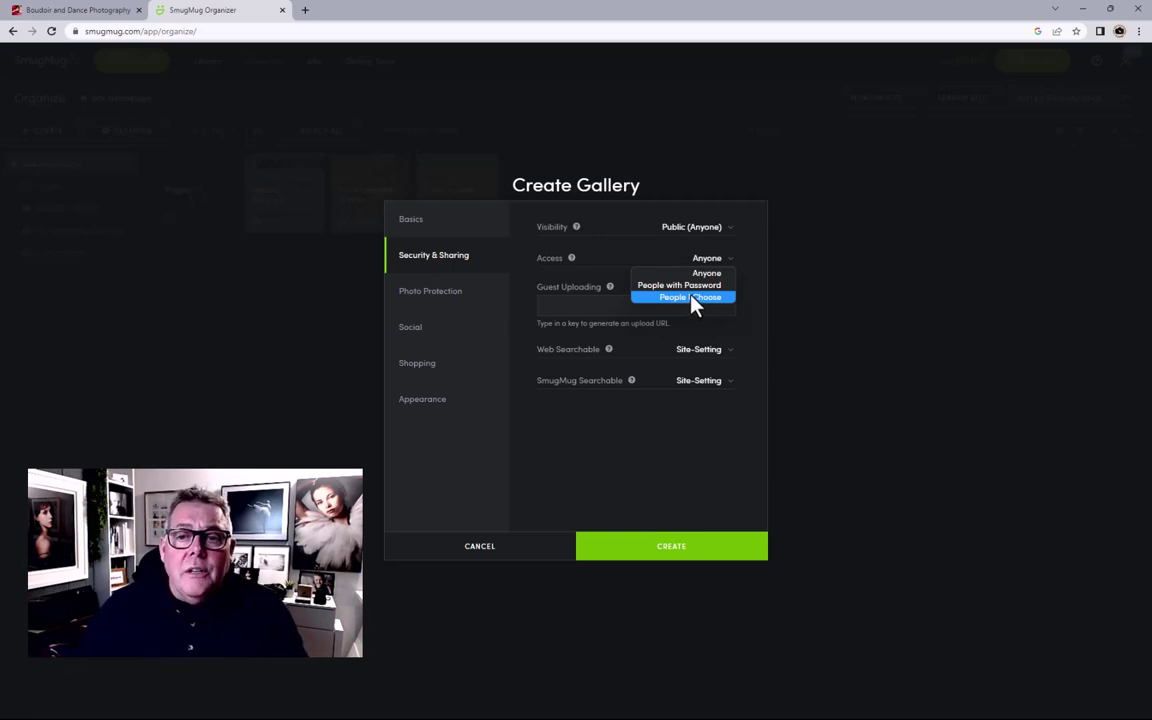
{"action": "left_click", "coordinate": [650, 228]}
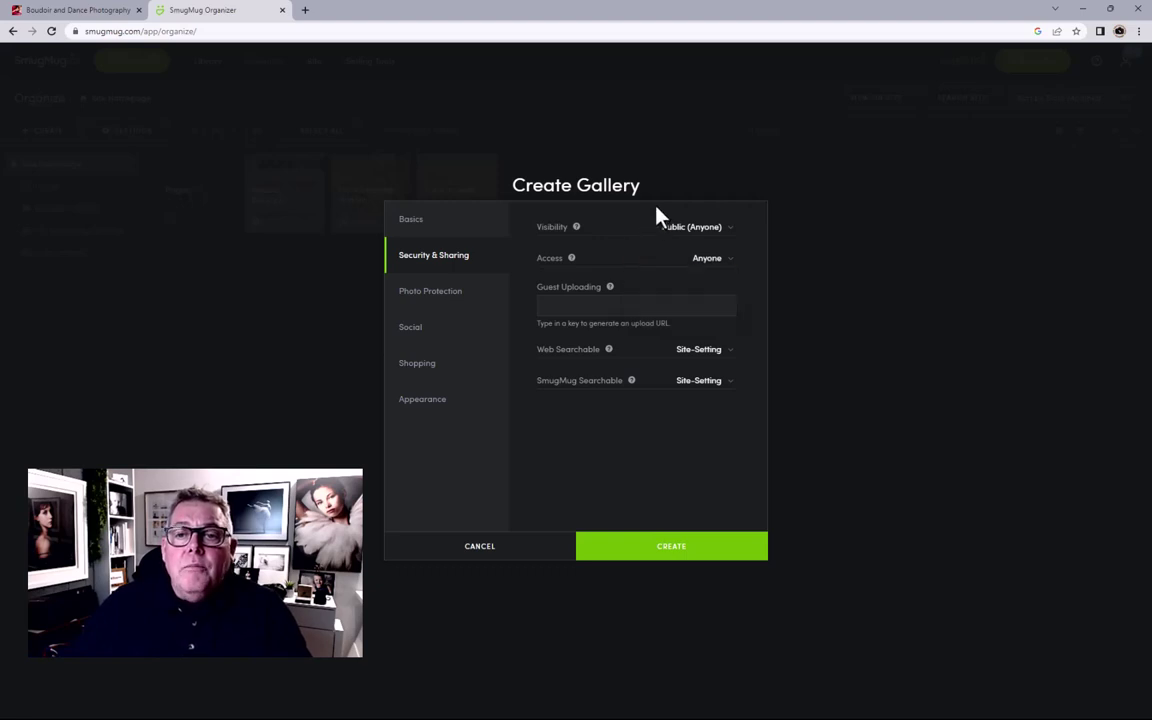
{"action": "left_click", "coordinate": [689, 232]}
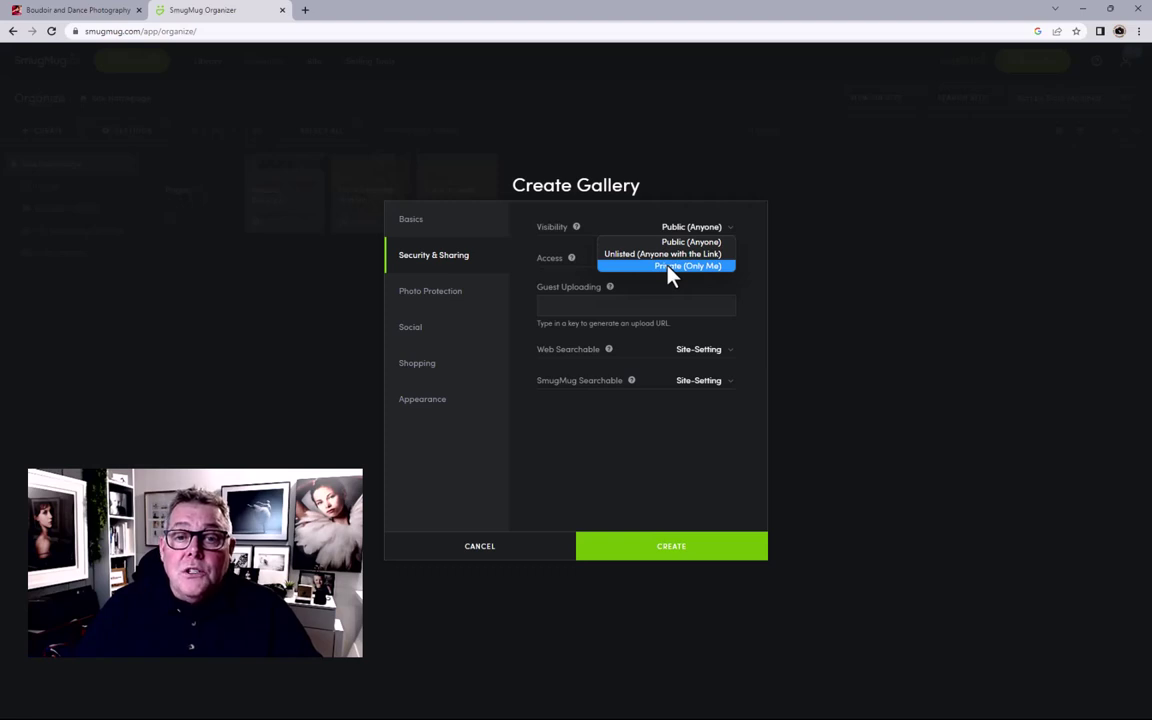
{"action": "left_click", "coordinate": [657, 227]}
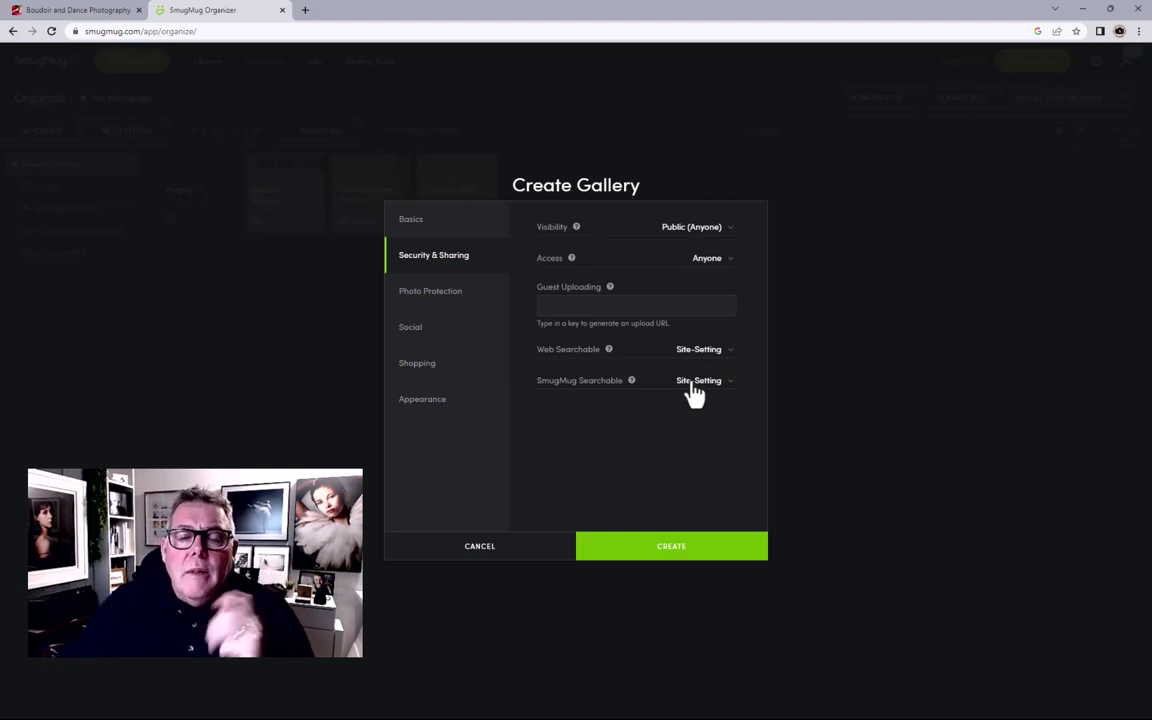
Step: Try Private, keep Web Searchable at Site-Setting, restore Public (Anyone), then view Photo Protection
{"action": "left_click", "coordinate": [700, 228]}
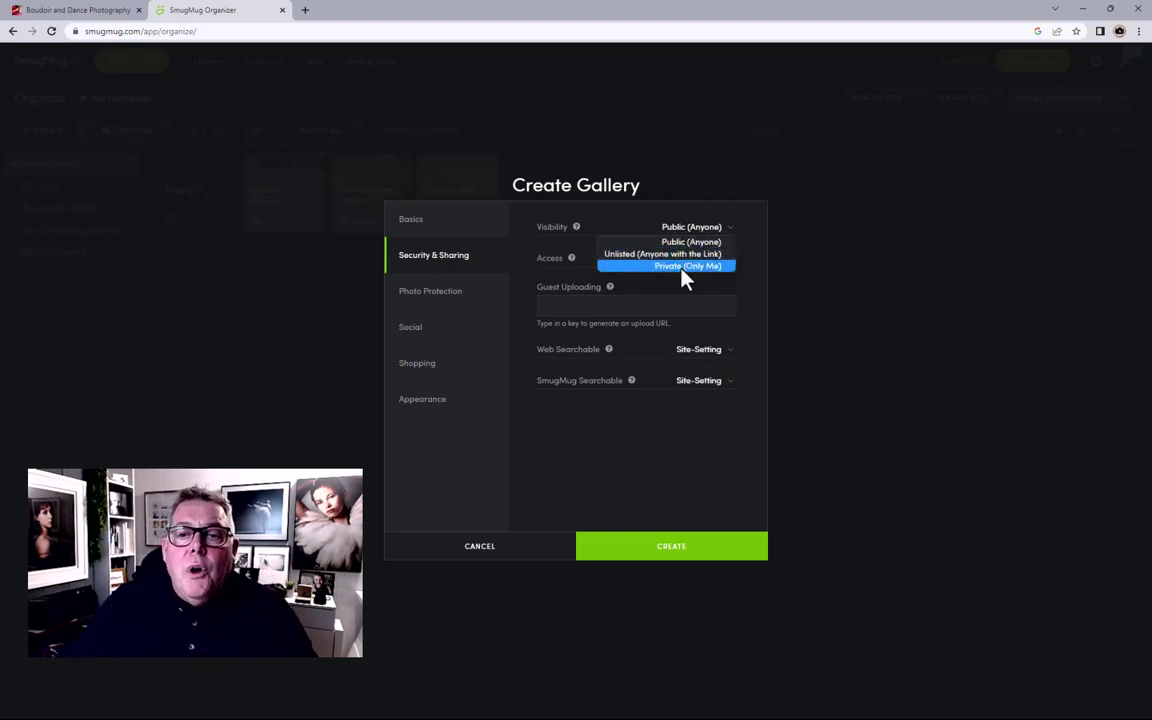
{"action": "left_click", "coordinate": [684, 266]}
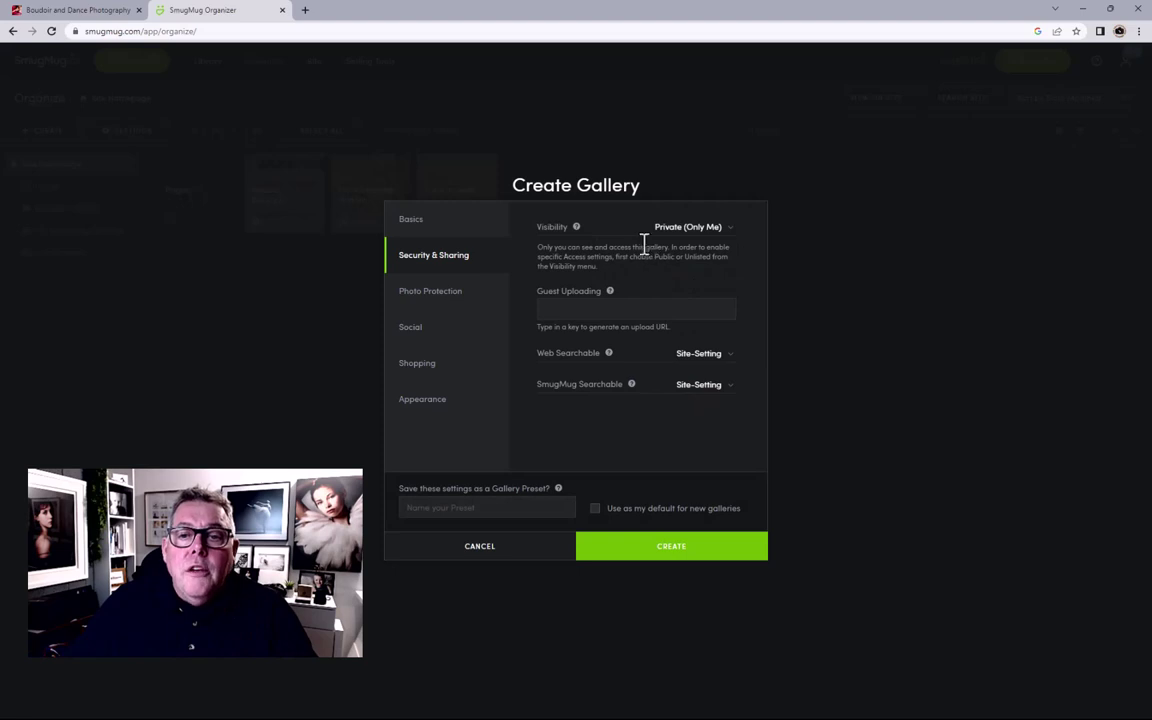
{"action": "left_click", "coordinate": [704, 357]}
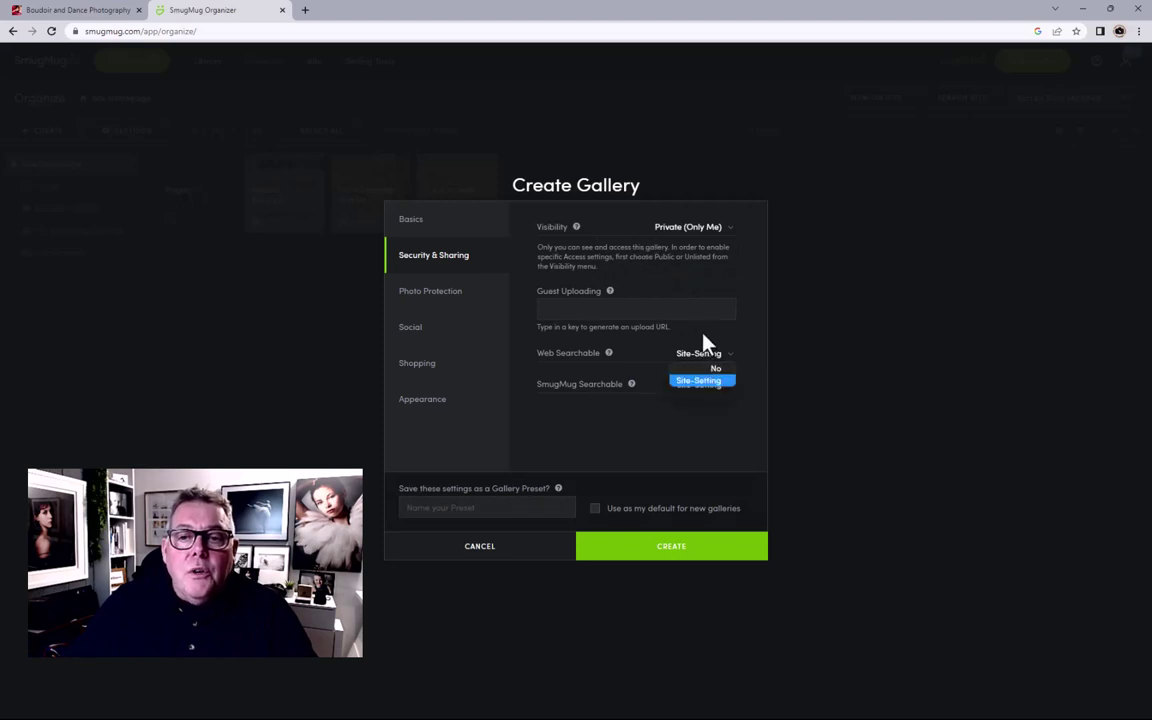
{"action": "left_click", "coordinate": [702, 344]}
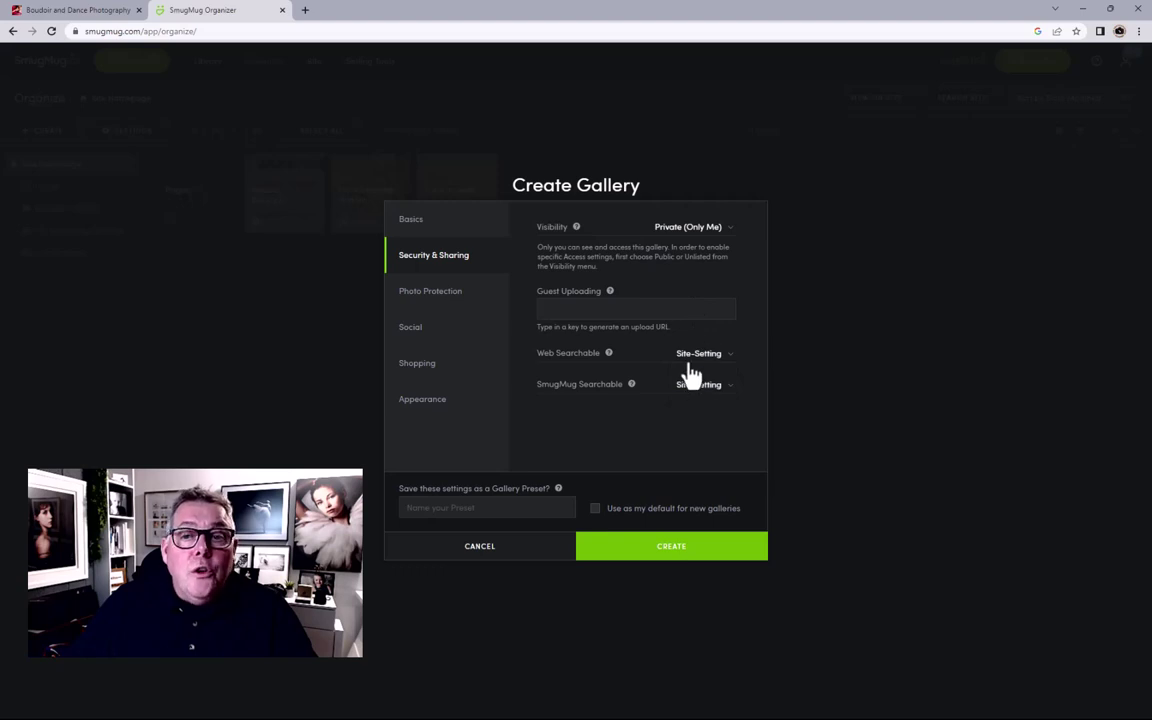
{"action": "left_click", "coordinate": [688, 229]}
{"action": "left_click", "coordinate": [681, 246]}
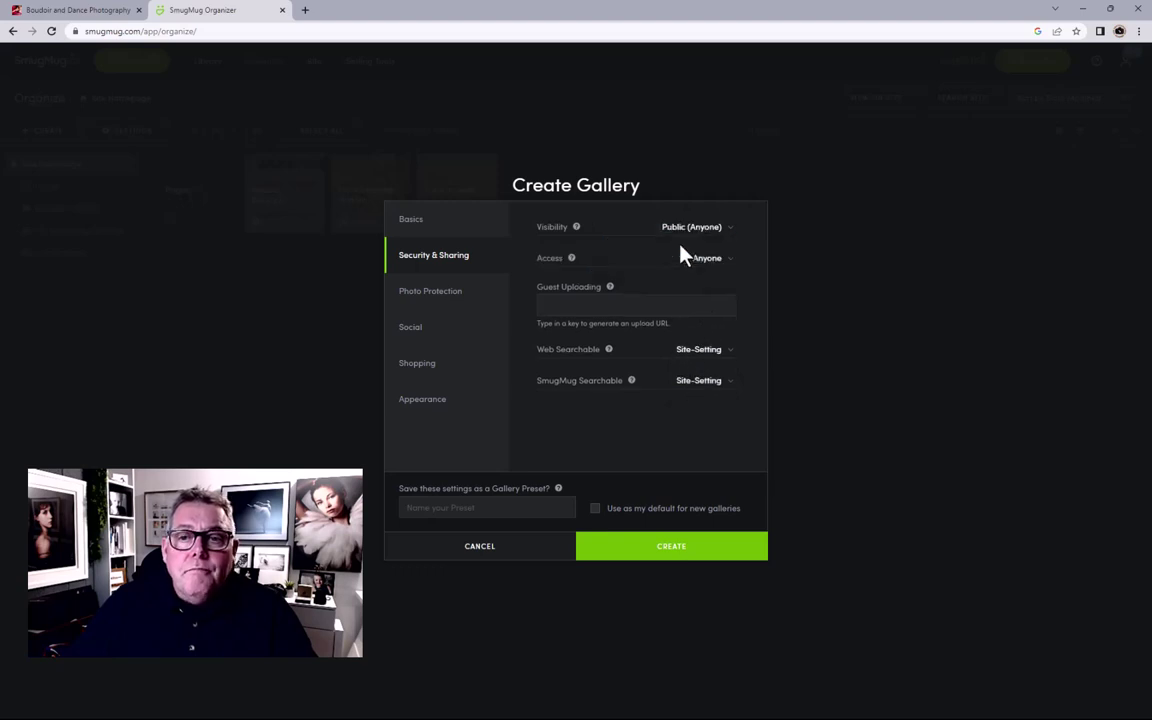
{"action": "left_click", "coordinate": [444, 304]}
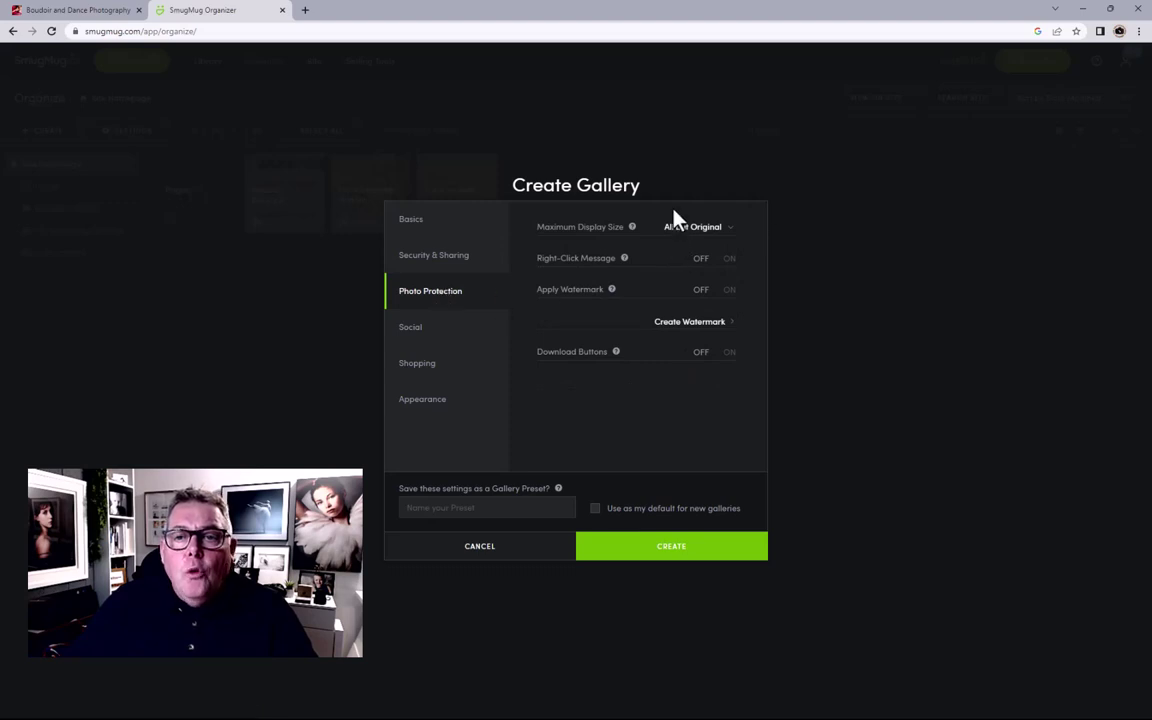
Step: Set Maximum Display Size to Original and turn the Right-Click Message on
{"action": "left_click", "coordinate": [689, 230]}
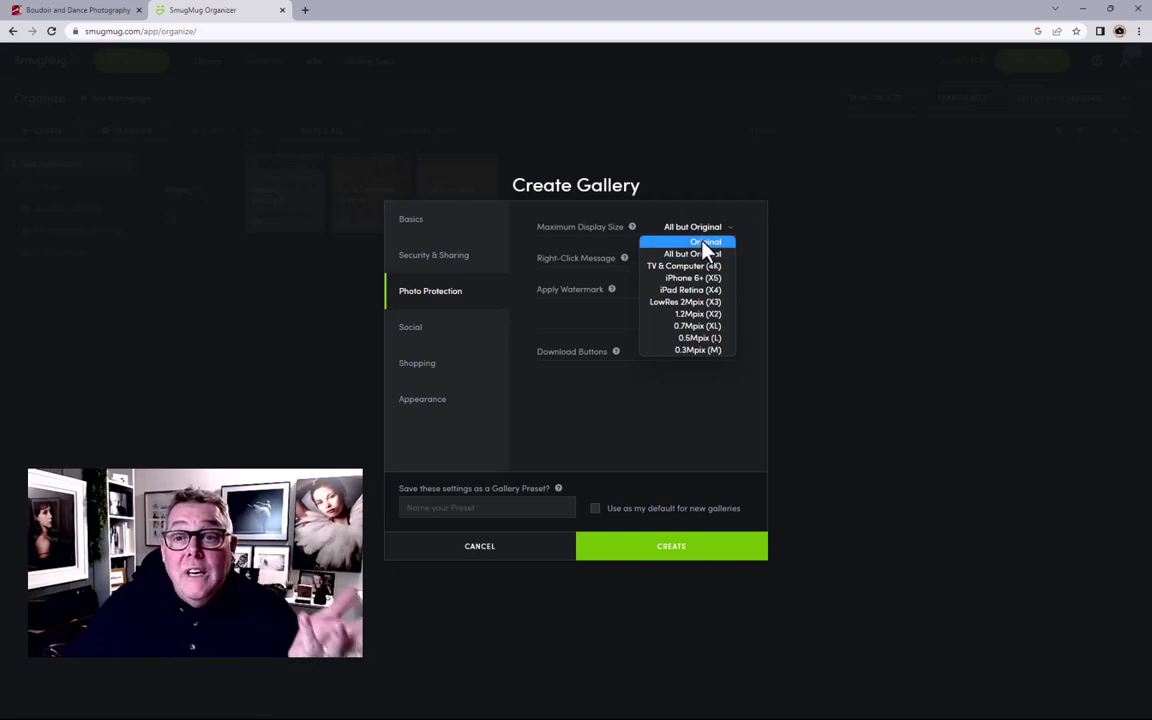
{"action": "left_click", "coordinate": [706, 244]}
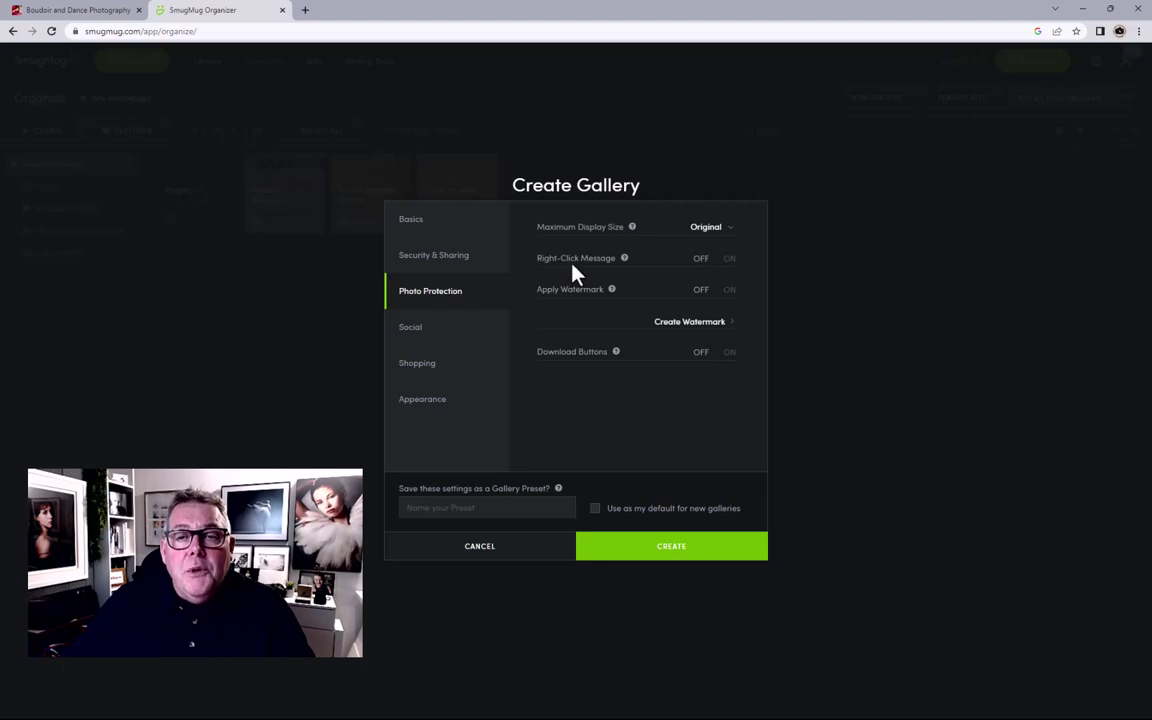
{"action": "left_click", "coordinate": [730, 259]}
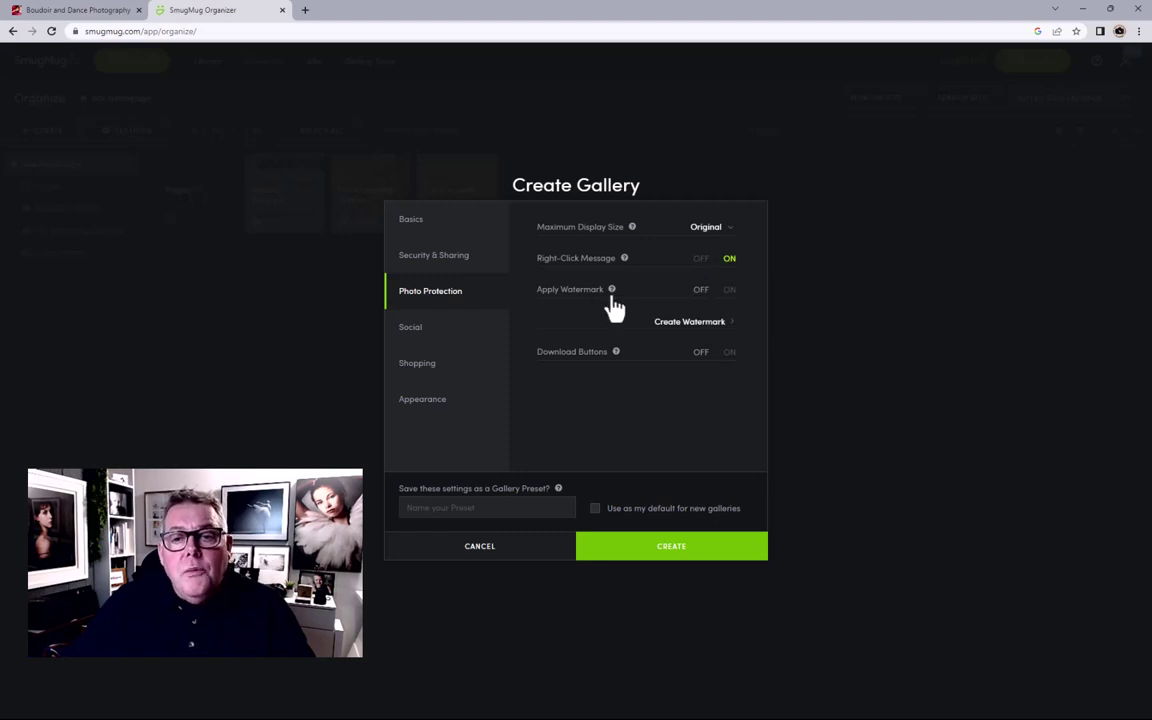
{"action": "mouse_move", "coordinate": [610, 296]}
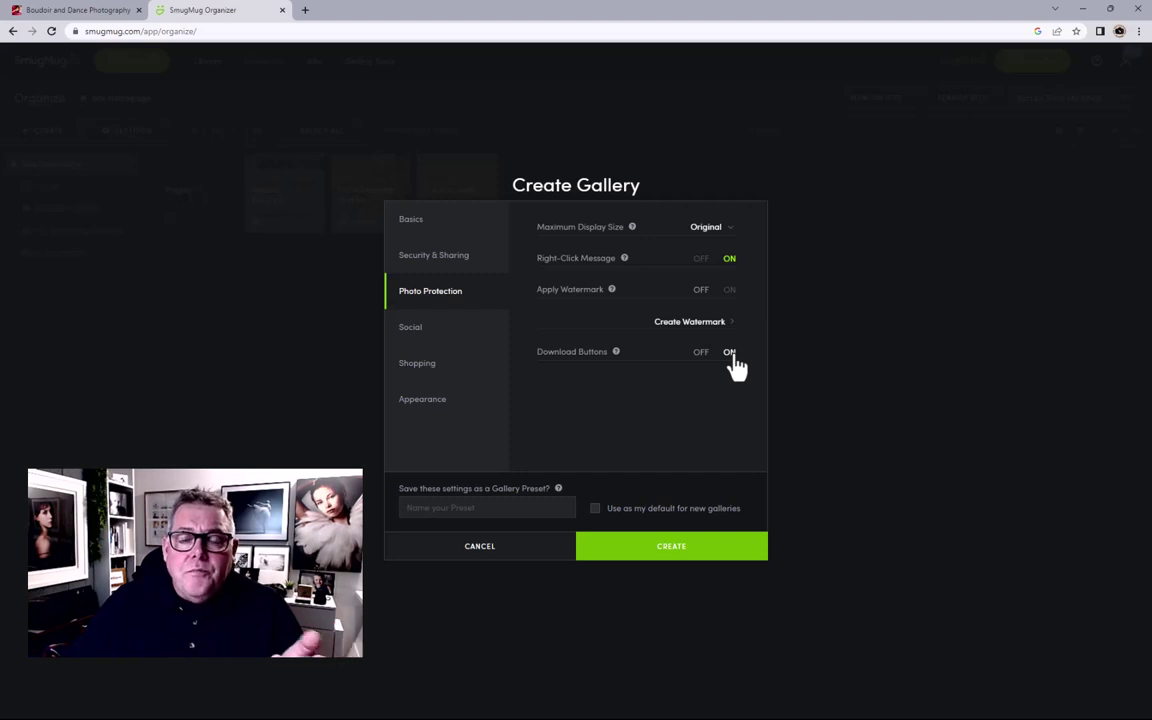
{"action": "left_click", "coordinate": [432, 340]}
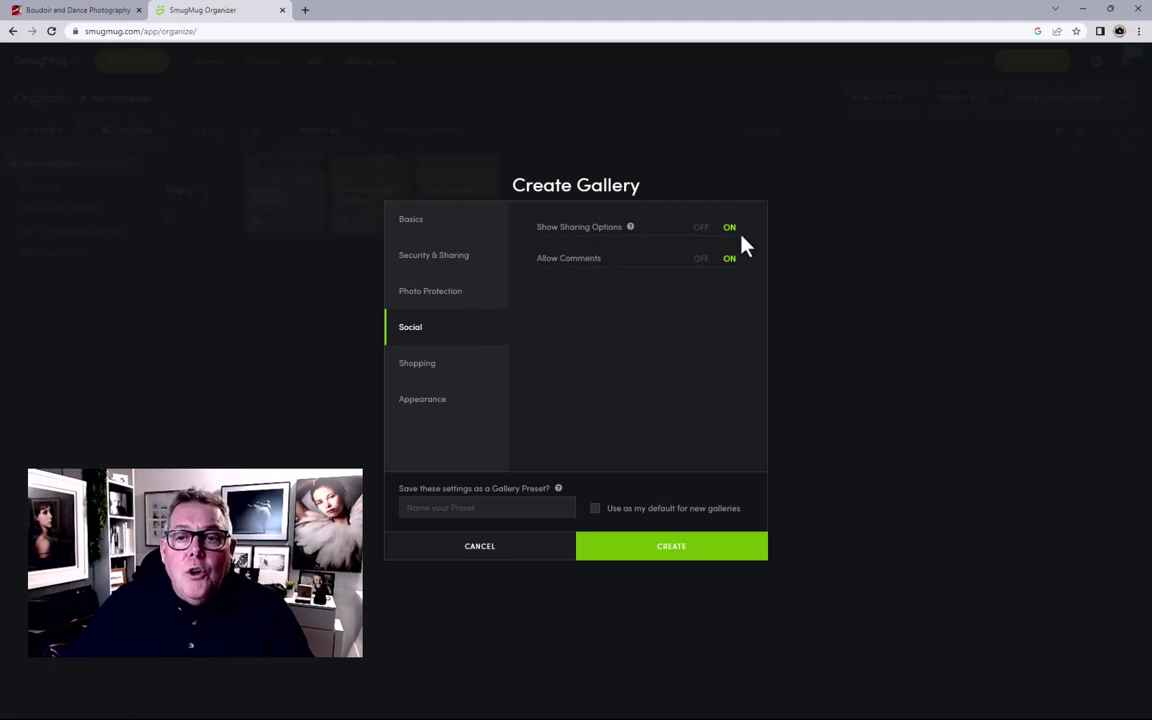
Step: Turn off Show Sharing Options, Allow Comments and the Visitor Shopping Cart
{"action": "left_click", "coordinate": [701, 228]}
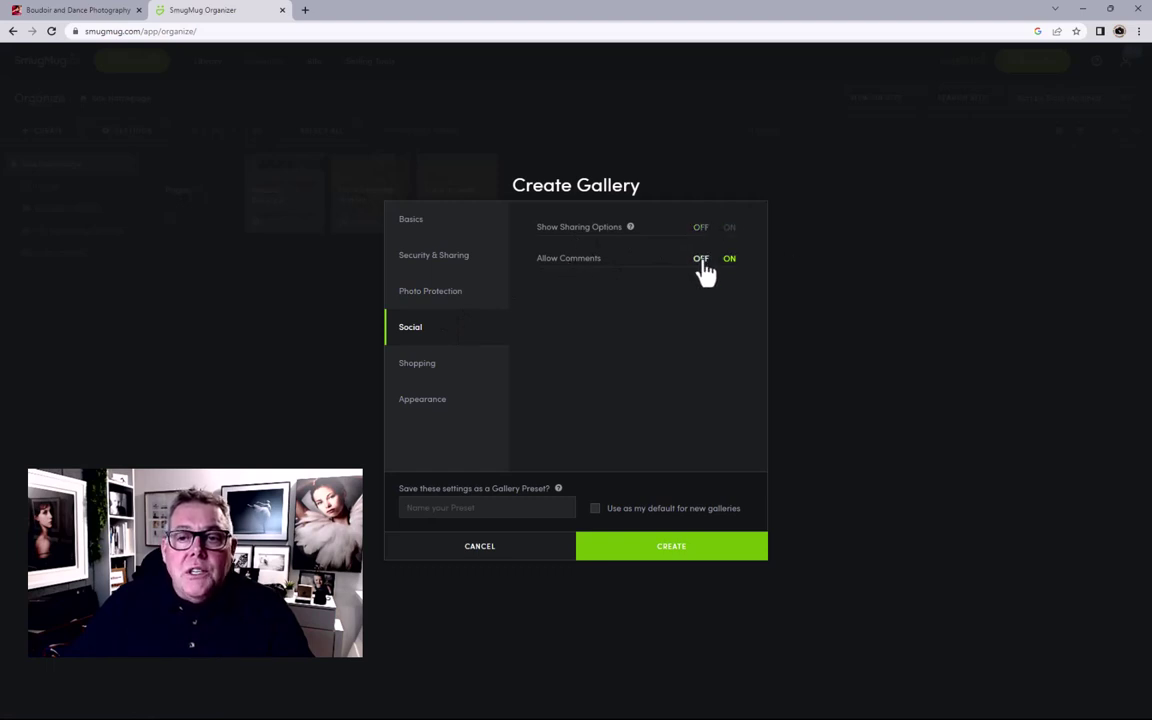
{"action": "left_click", "coordinate": [701, 259]}
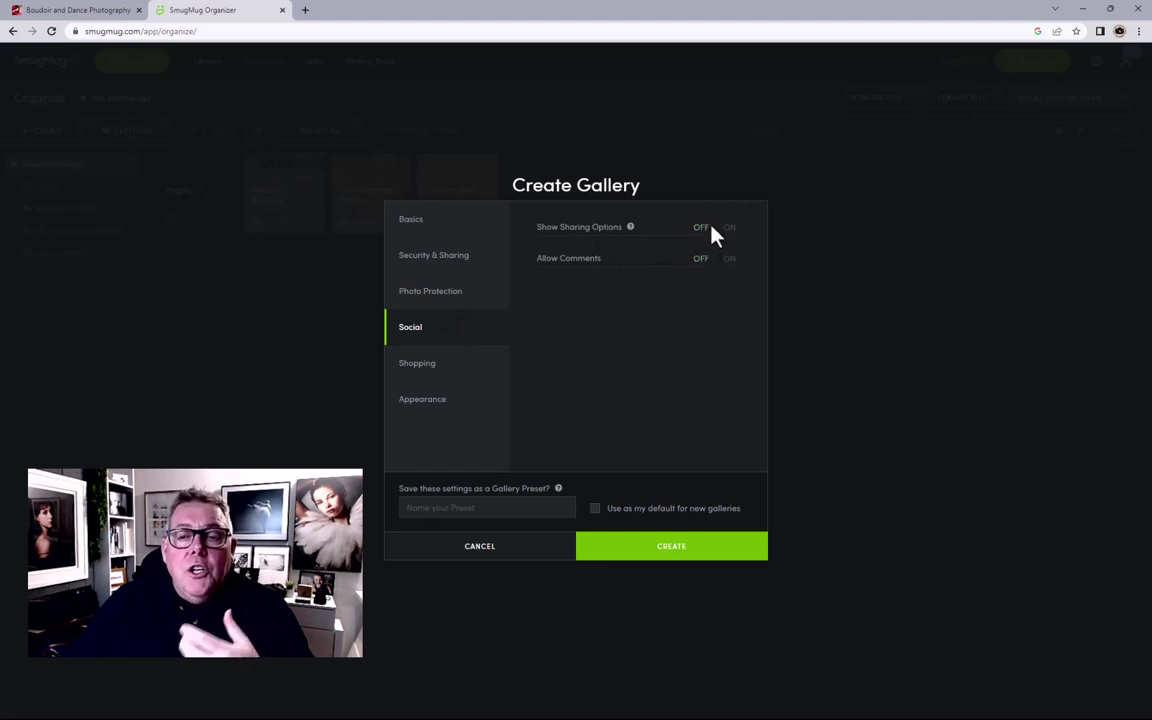
{"action": "left_click", "coordinate": [456, 372]}
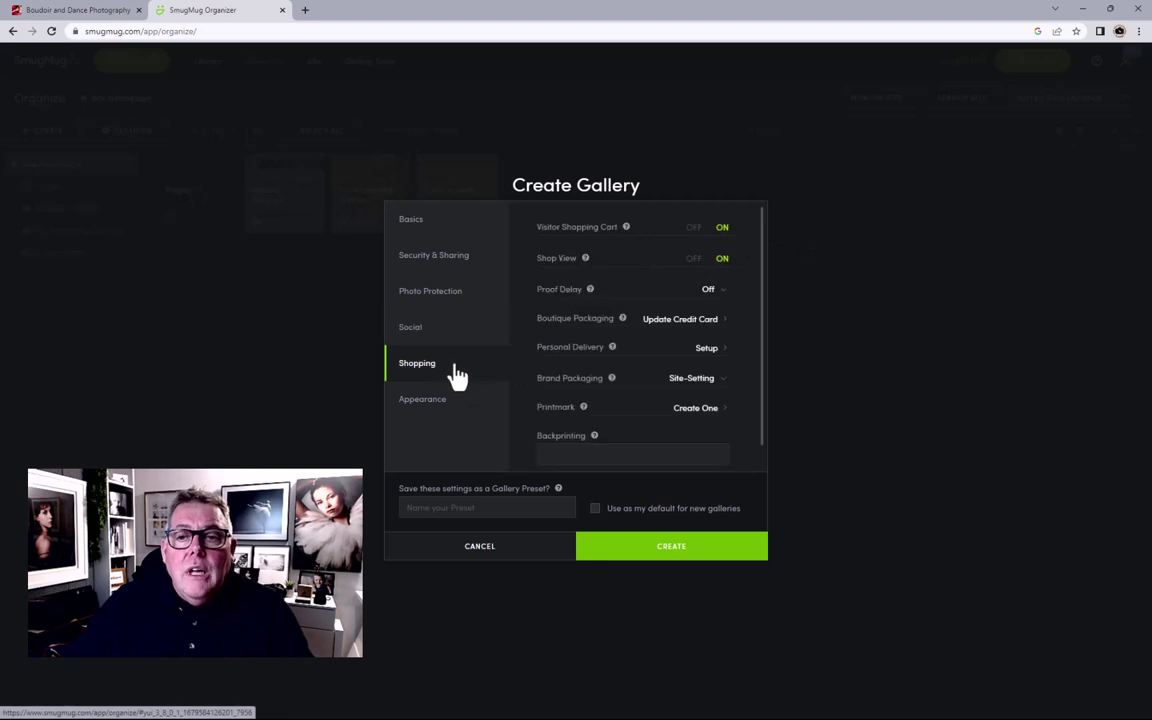
{"action": "left_click", "coordinate": [695, 229]}
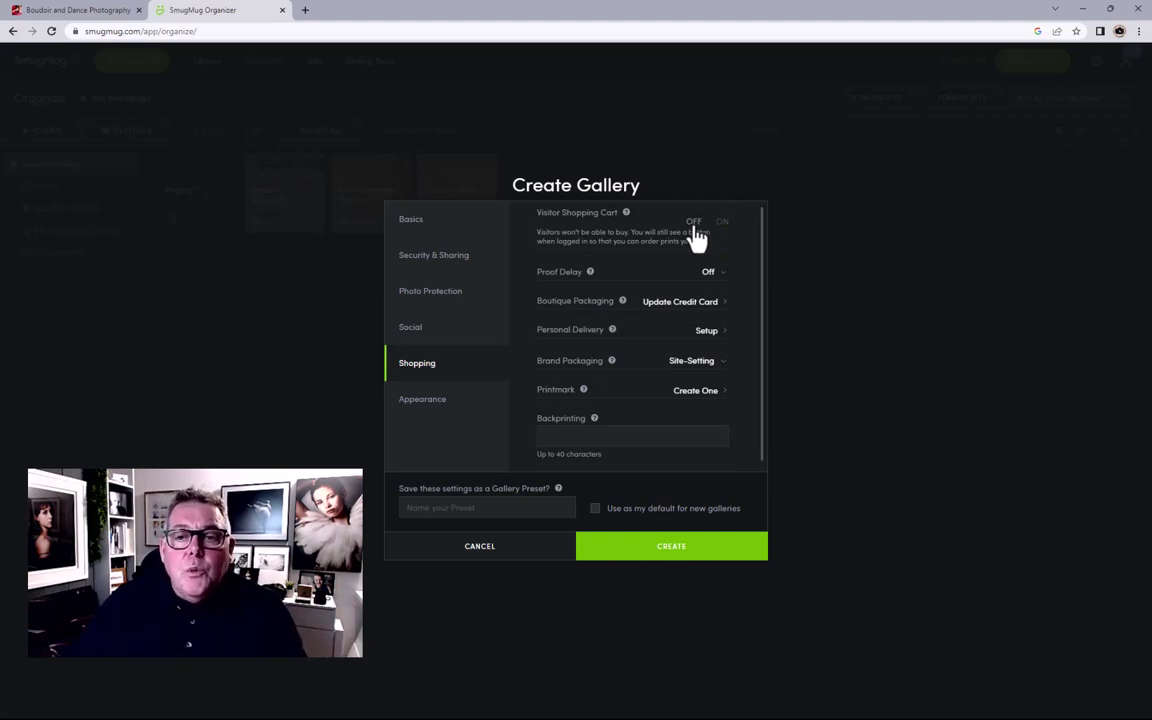
{"action": "left_click", "coordinate": [424, 410]}
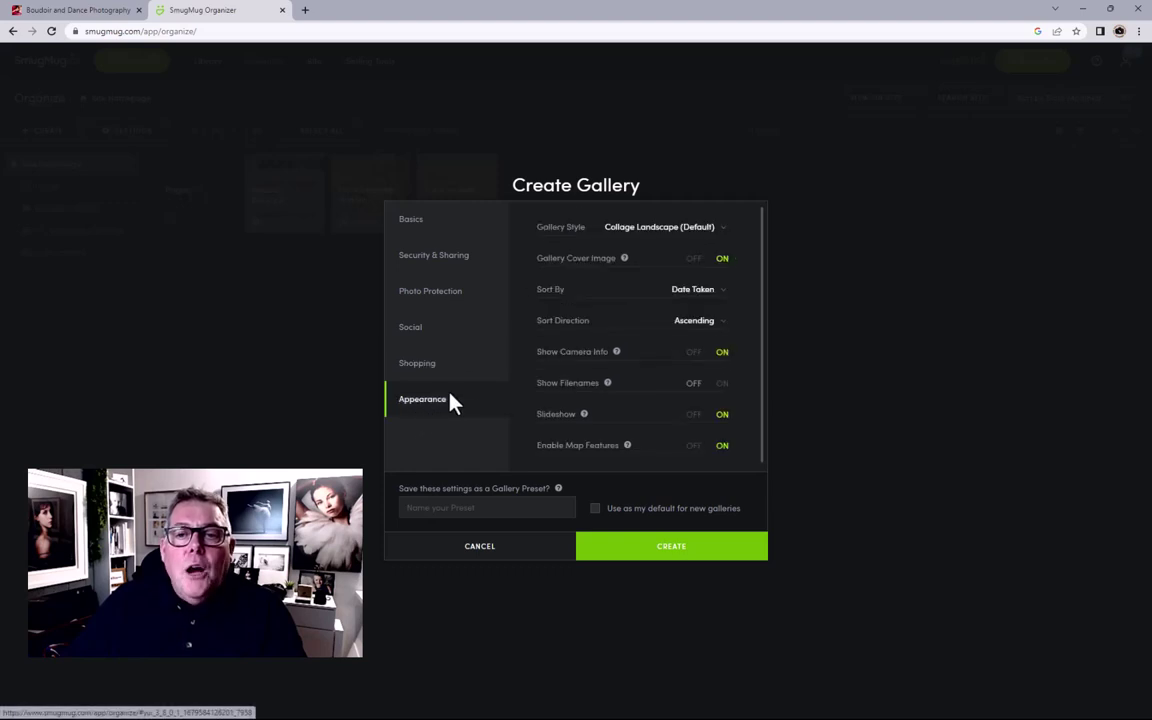
Step: Keep the Collage Landscape style, turn off the cover image, and sort by Date Uploaded
{"action": "left_click", "coordinate": [655, 230]}
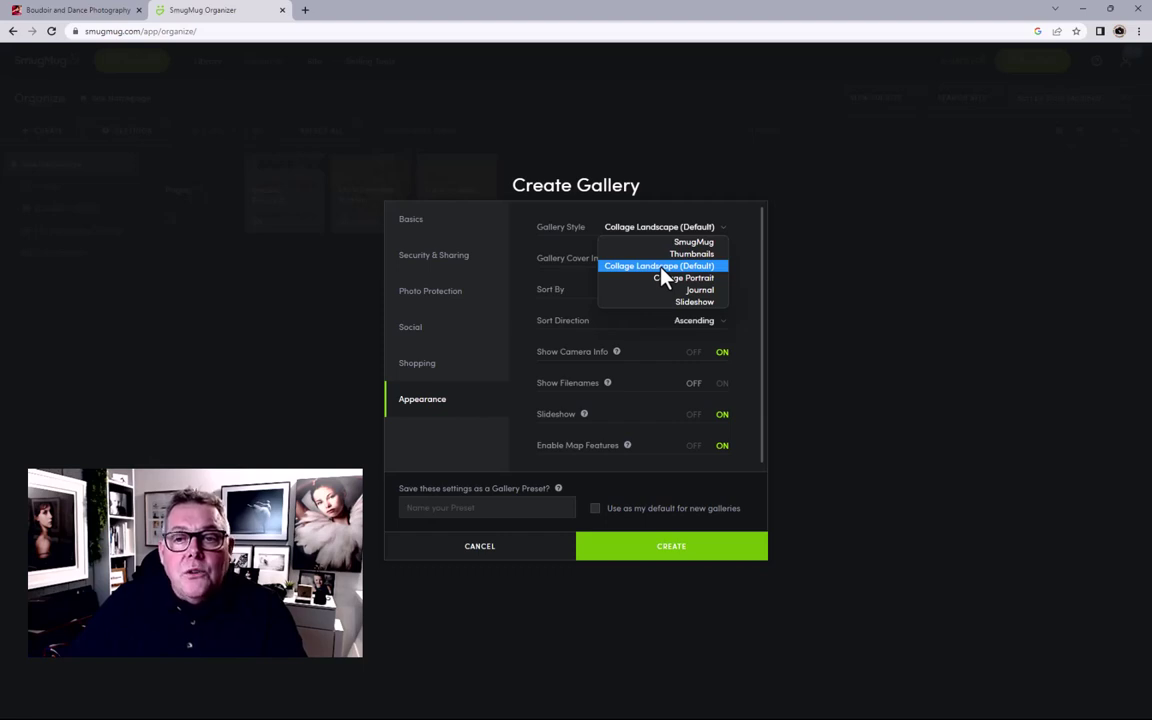
{"action": "left_click", "coordinate": [660, 267]}
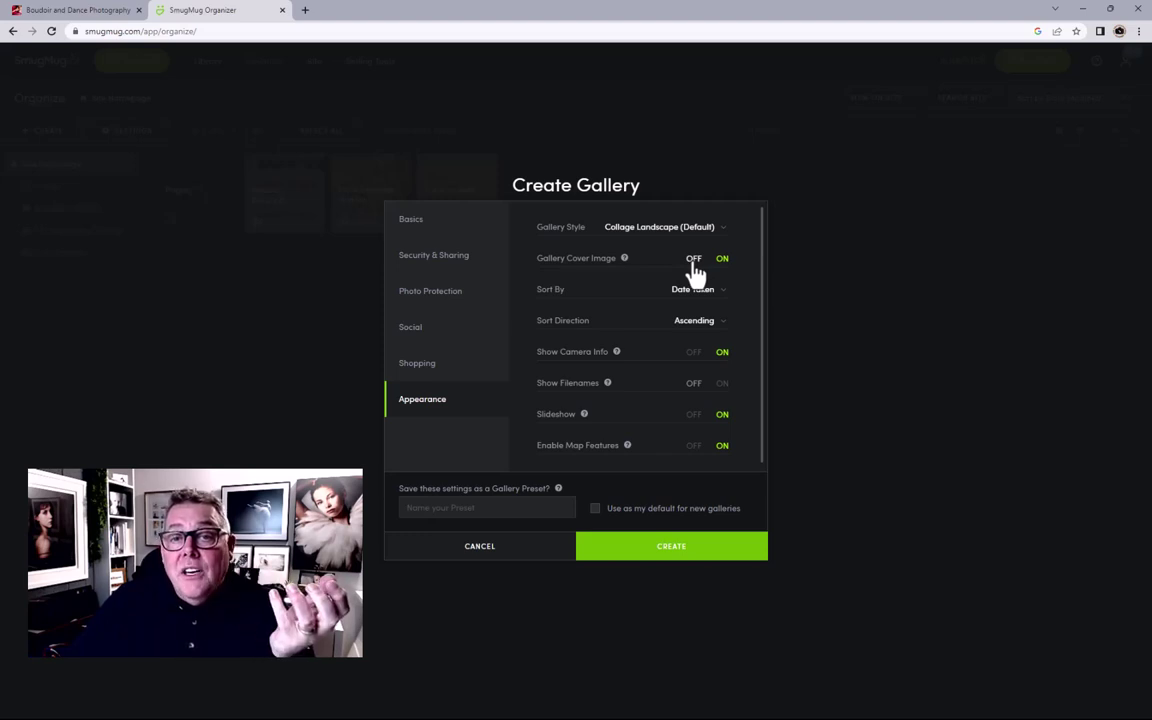
{"action": "left_click", "coordinate": [693, 260]}
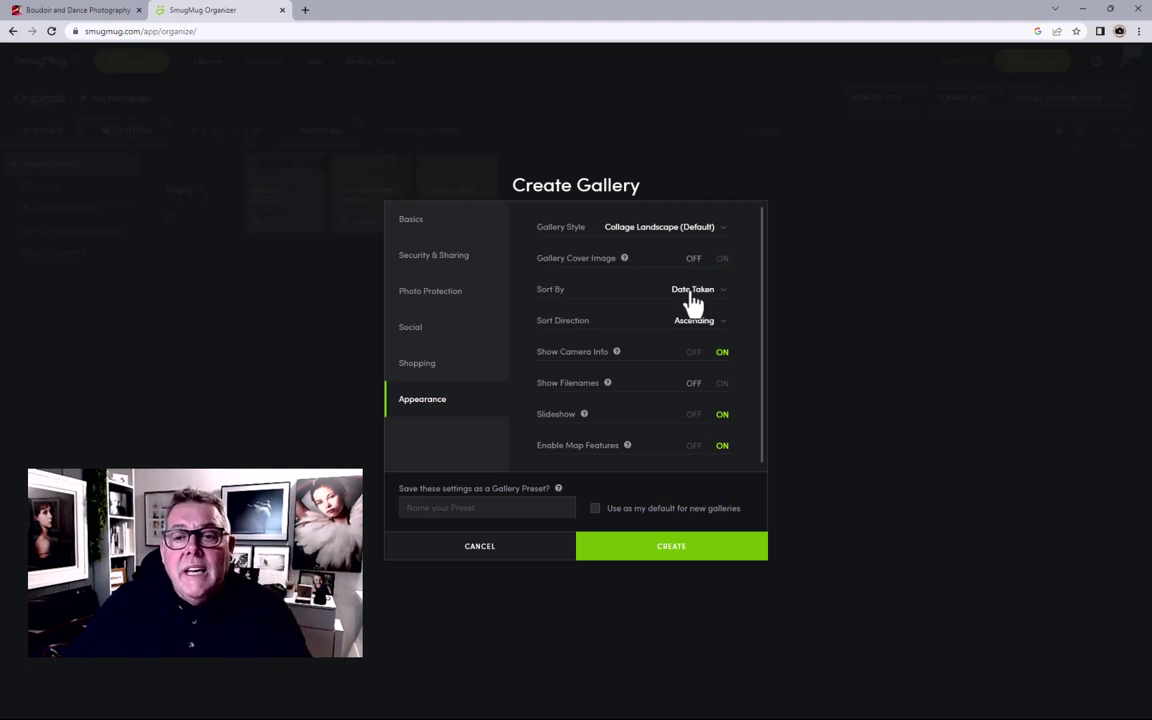
{"action": "left_click", "coordinate": [693, 296]}
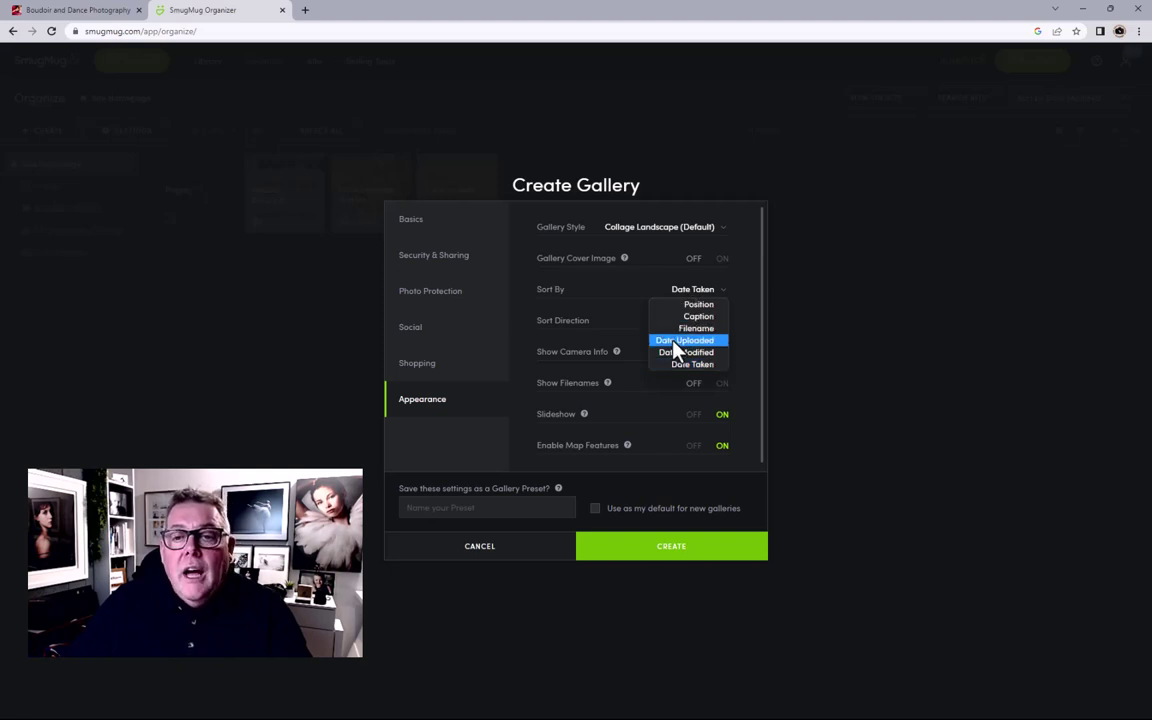
{"action": "left_click", "coordinate": [677, 343]}
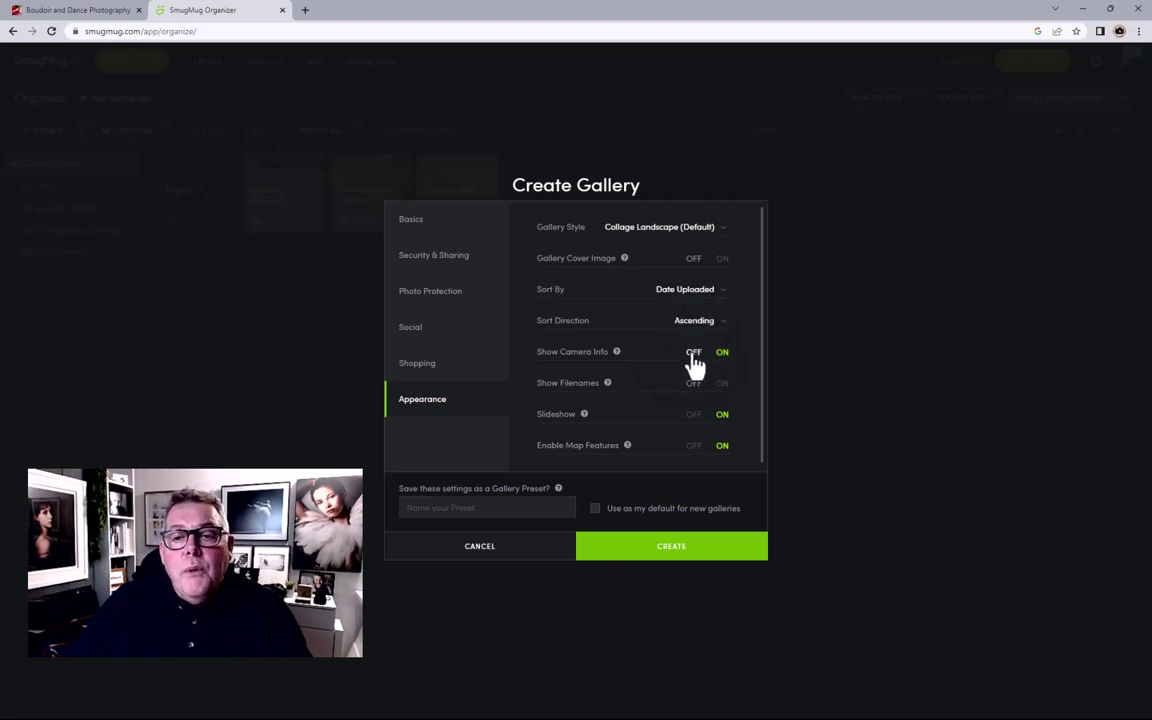
Step: Turn off camera info, the slideshow and map features
{"action": "left_click", "coordinate": [692, 352]}
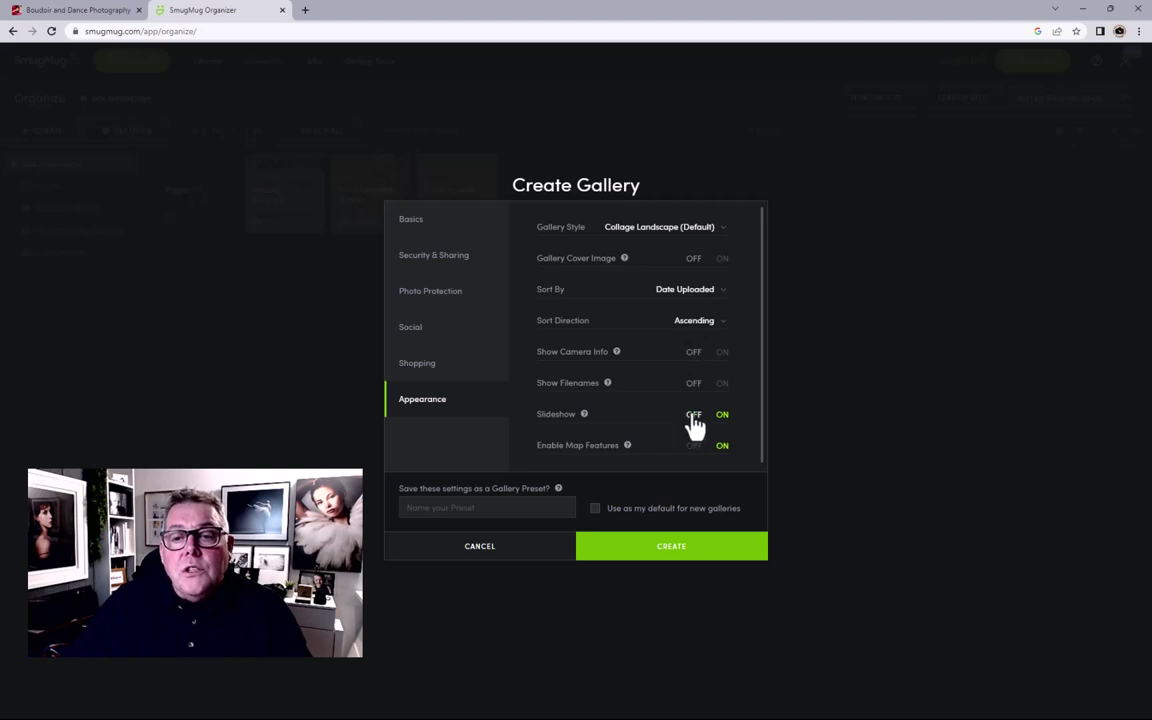
{"action": "left_click", "coordinate": [694, 416]}
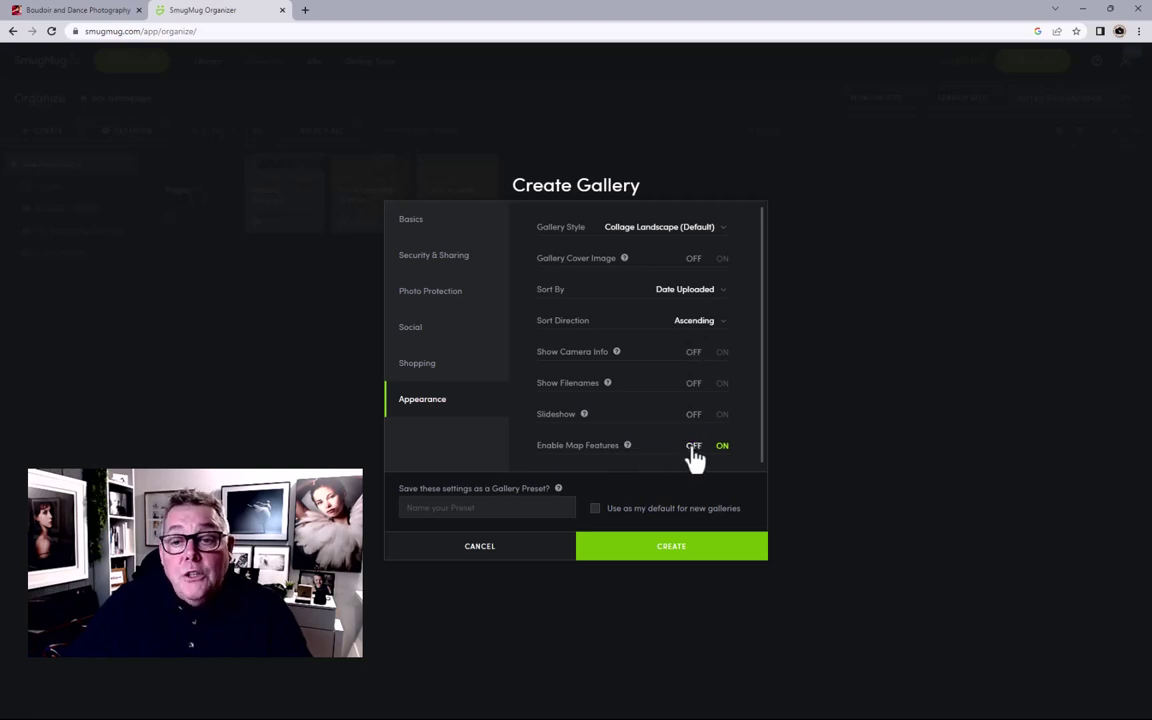
{"action": "left_click", "coordinate": [693, 451]}
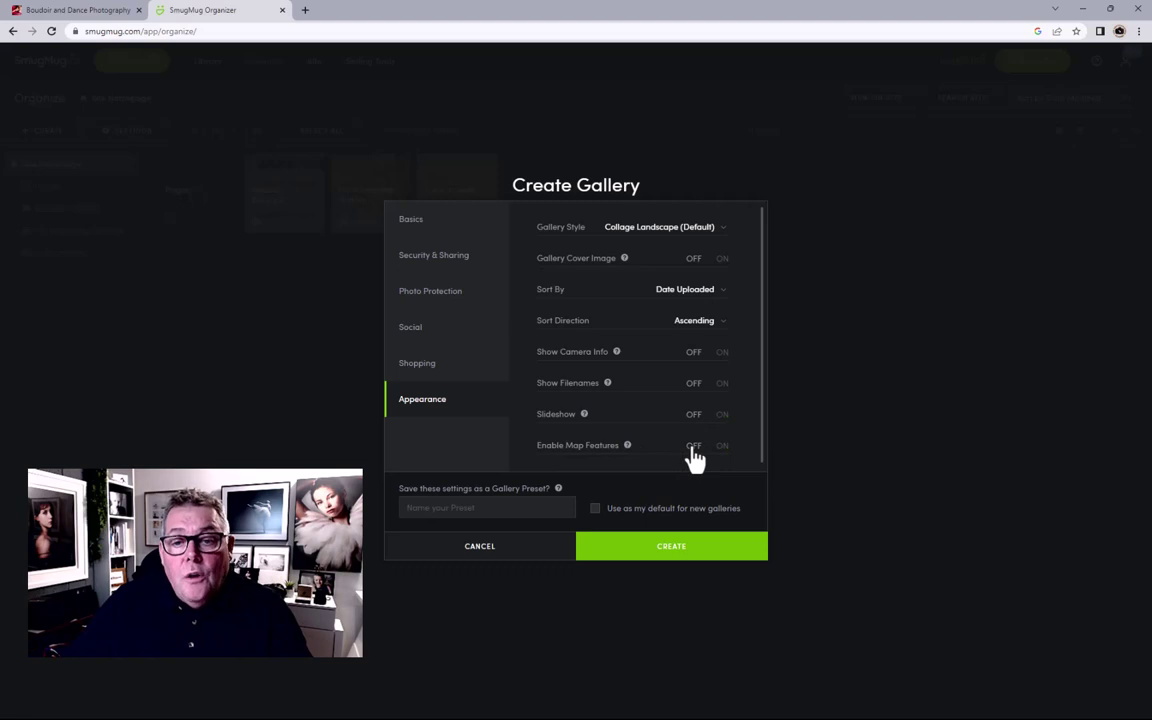
{"action": "left_click", "coordinate": [441, 509]}
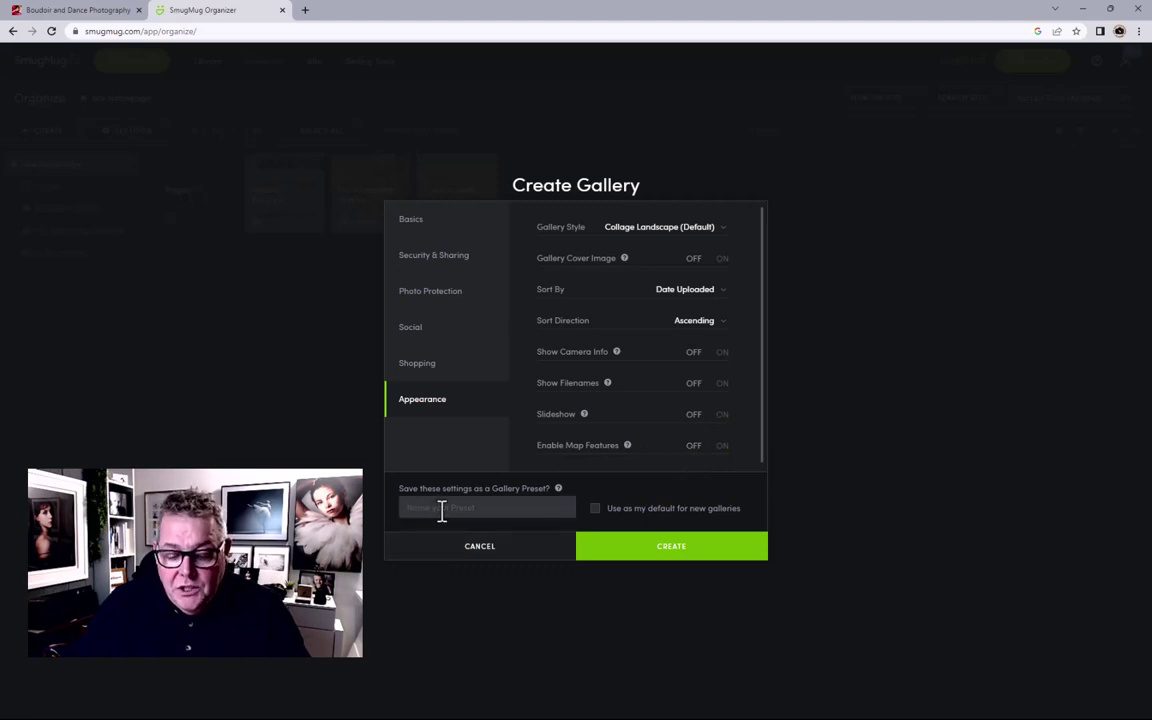
Step: Open Portfolio 23's upload dialog with the New Website Design Series folder window over it
{"action": "type", "text": "Si"}
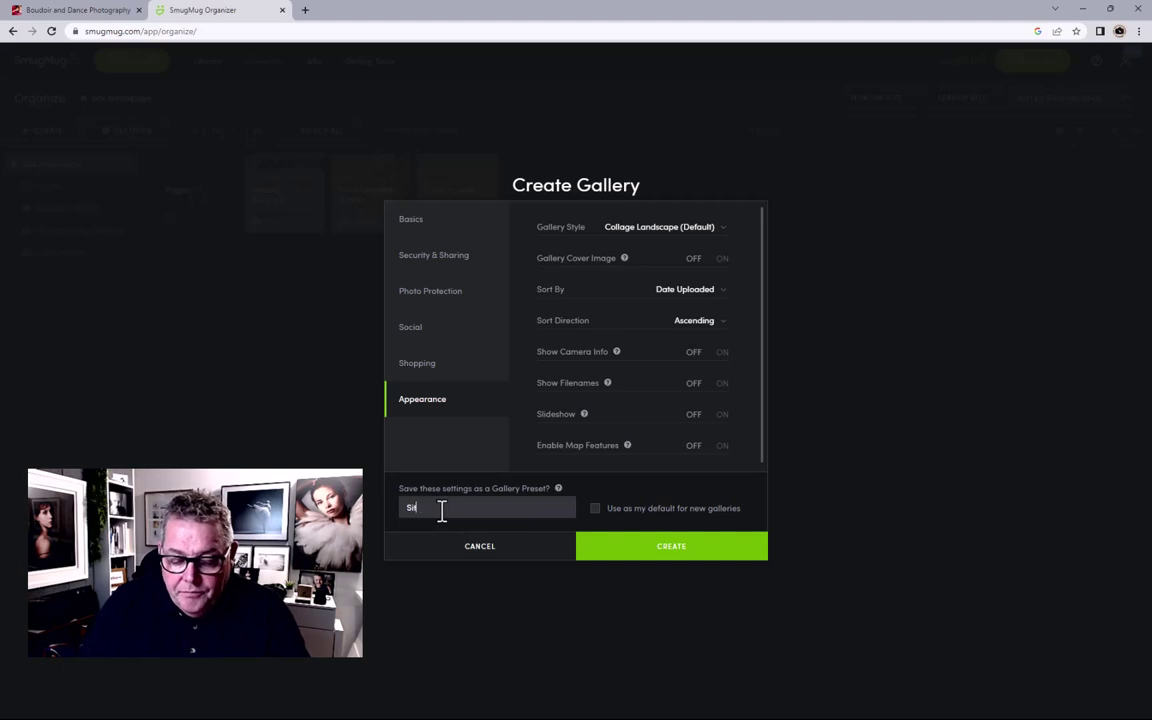
{"action": "type", "text": "te De"}
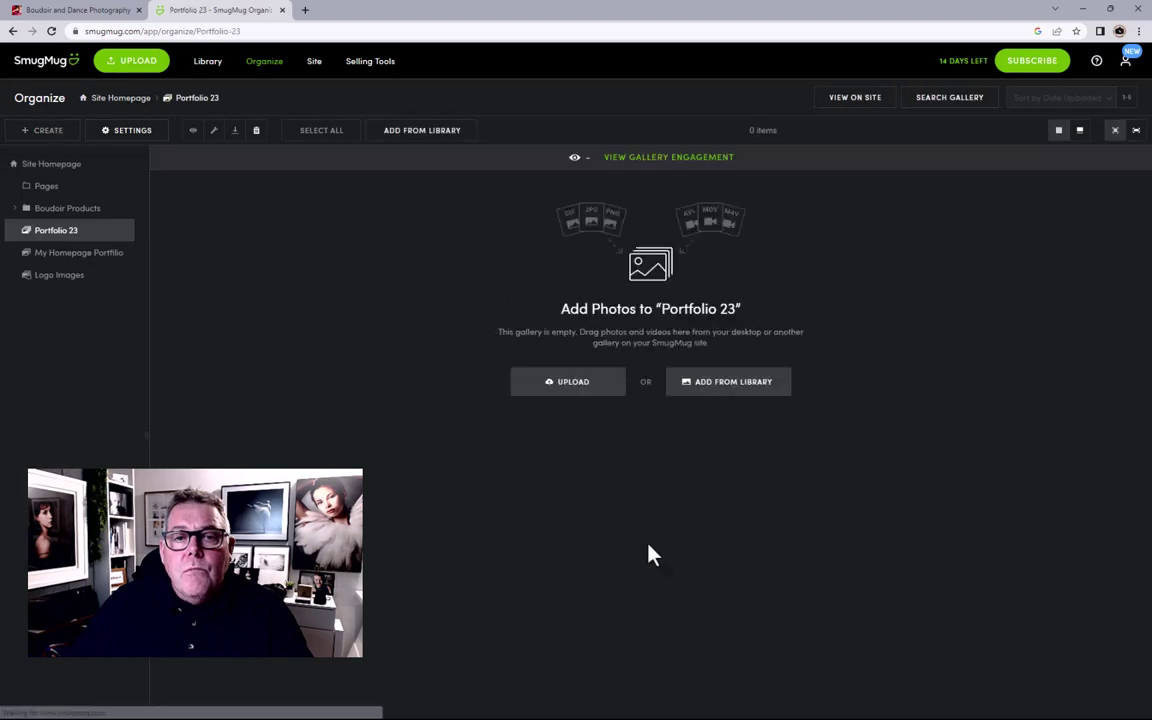
{"action": "left_click", "coordinate": [566, 388]}
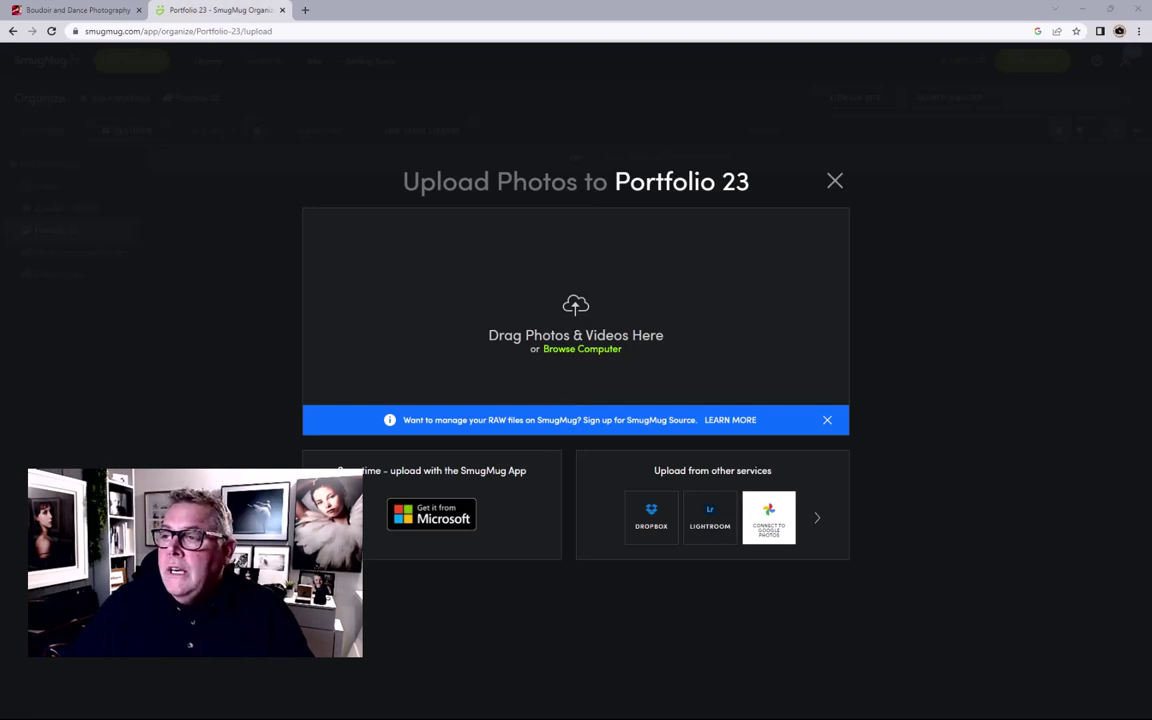
{"action": "left_click_drag", "start_coordinate": [1151, 150], "coordinate": [777, 134]}
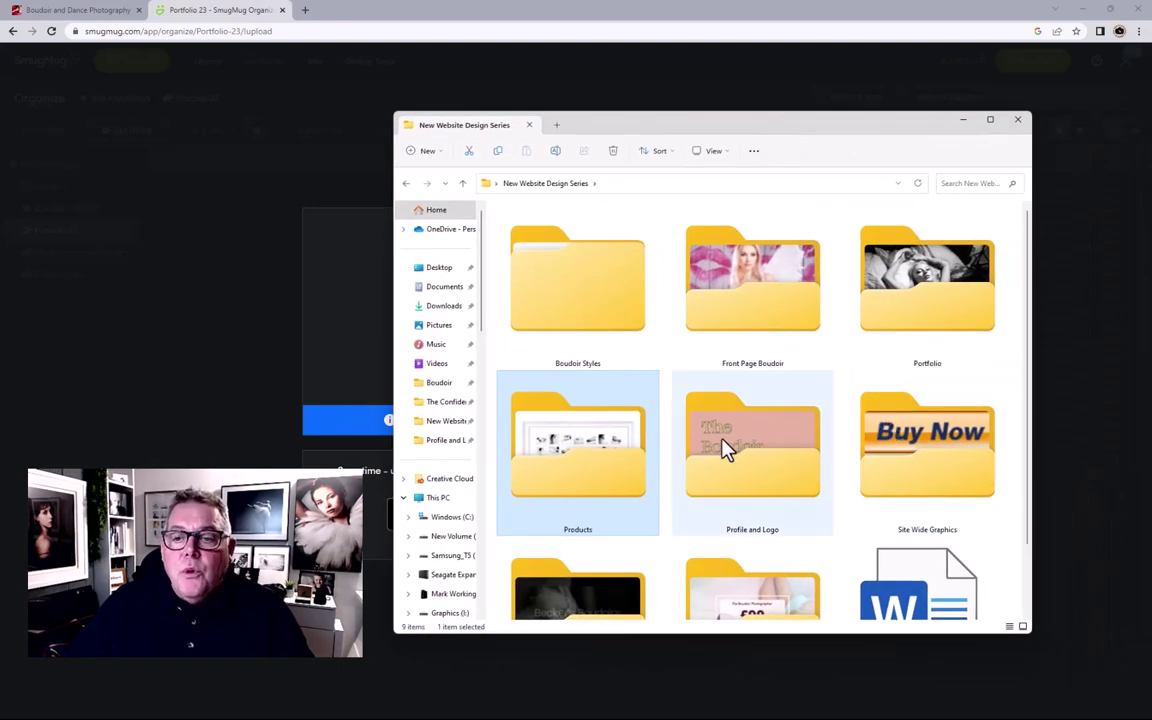
Step: Drag all 23 Front Page Boudoir images into the Portfolio 23 upload drop zone
{"action": "double_click", "coordinate": [900, 283]}
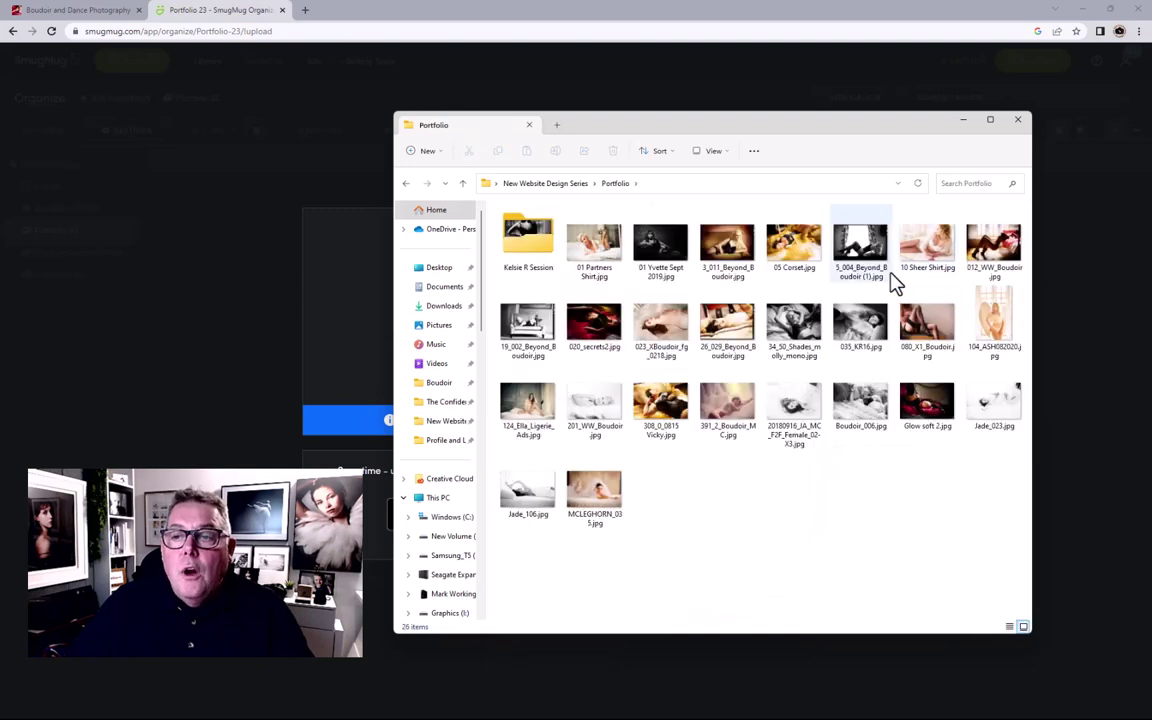
{"action": "left_click", "coordinate": [532, 188]}
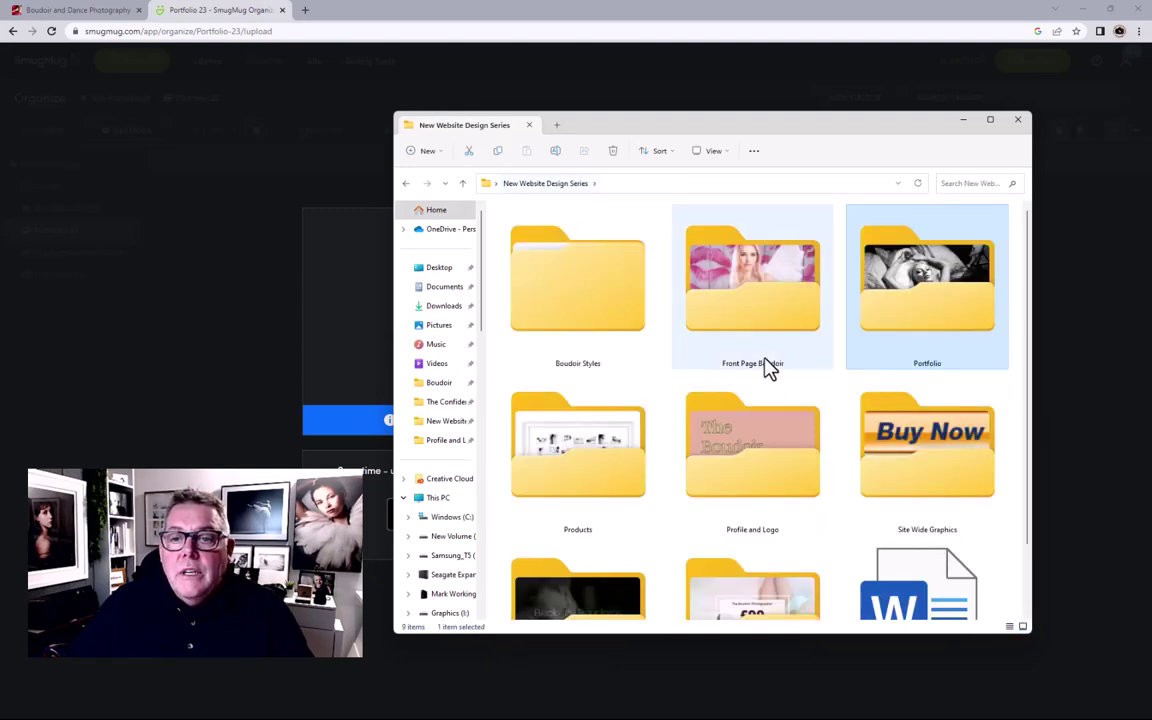
{"action": "double_click", "coordinate": [771, 329]}
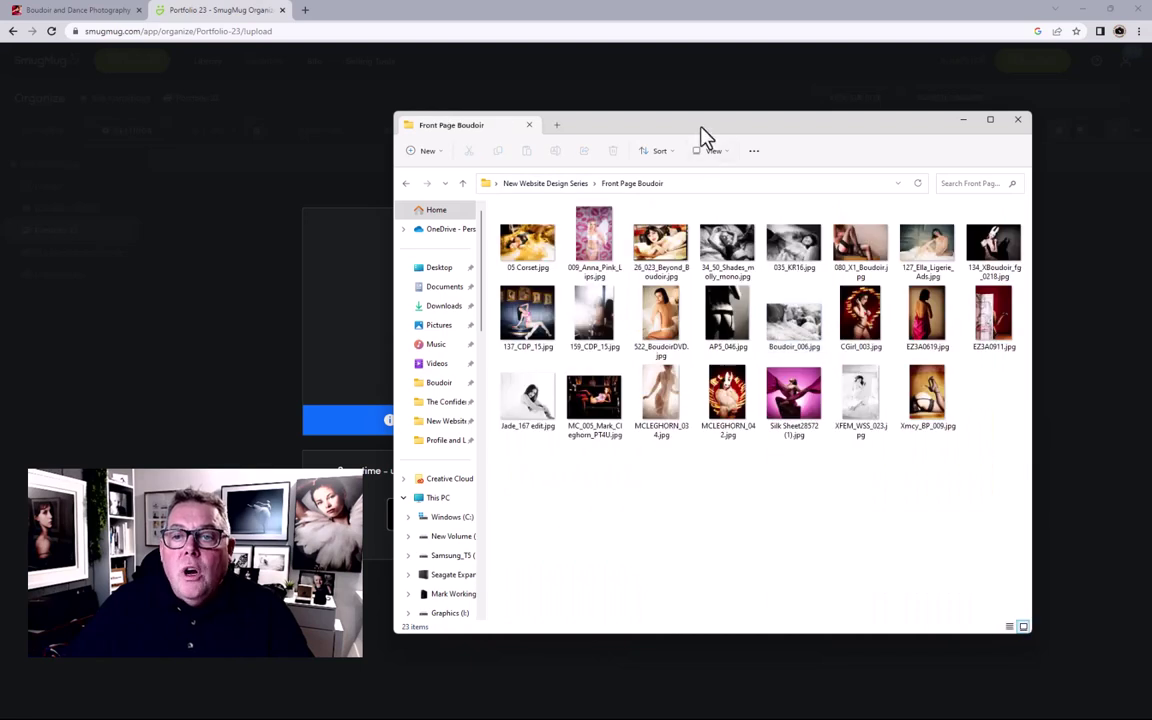
{"action": "key", "text": "super+Down"}
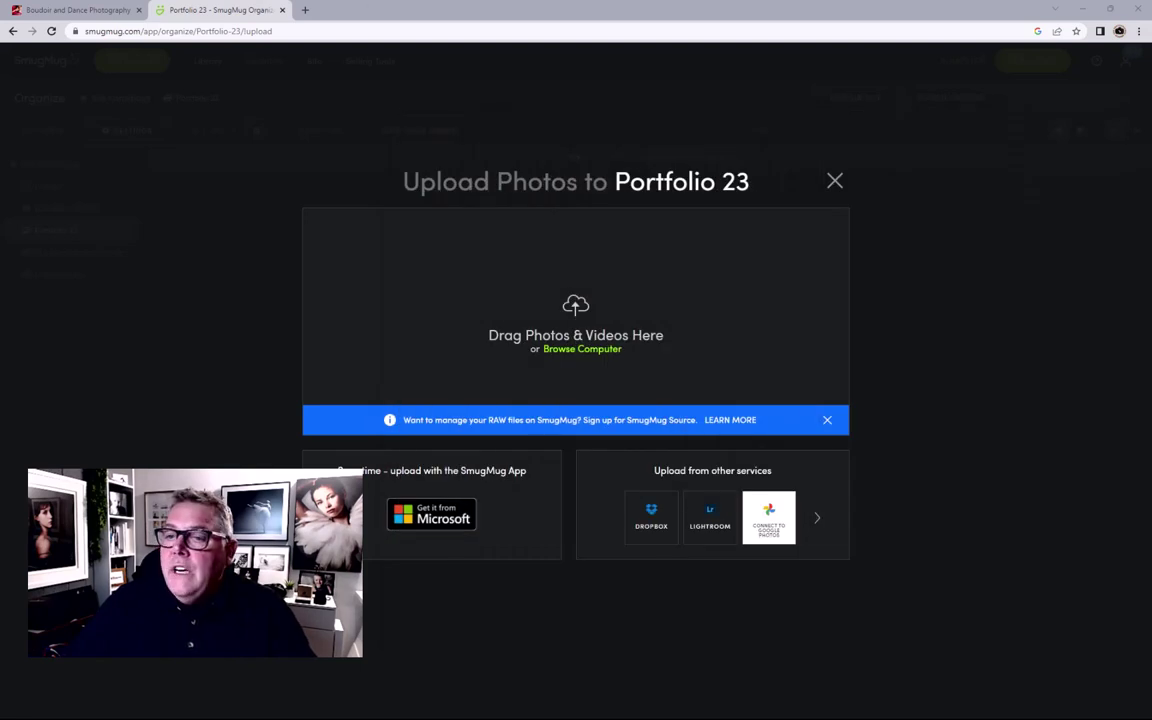
{"action": "left_click_drag", "start_coordinate": [830, 290], "coordinate": [710, 298]}
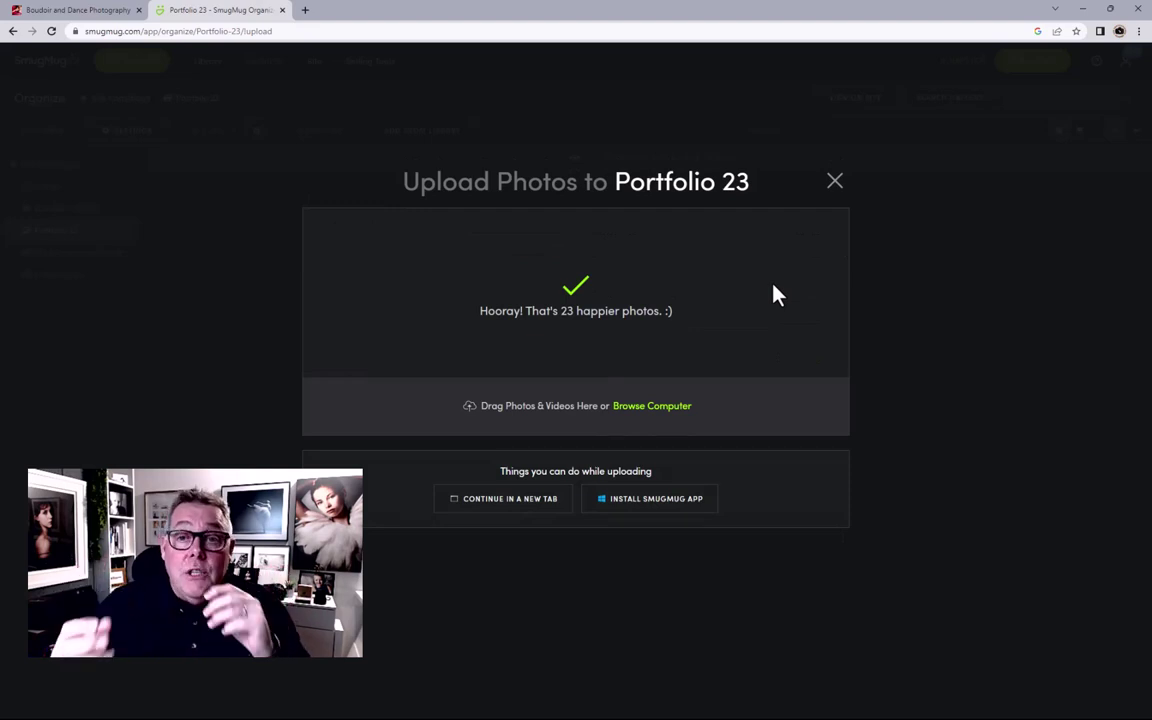
Step: Close the finished upload window to view the 23 boudoir photos in Portfolio 23
{"action": "left_click", "coordinate": [836, 184]}
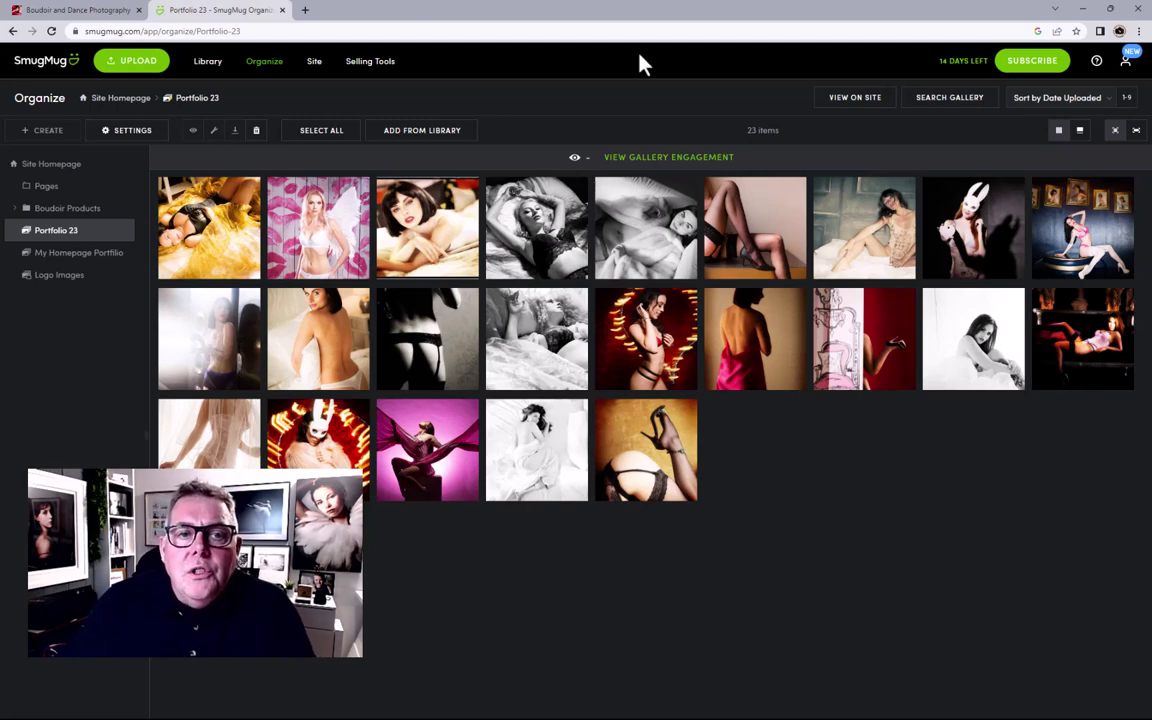
Step: Add a second description line naming the photographer's boudoir photography portfolio
{"action": "left_click", "coordinate": [111, 130]}
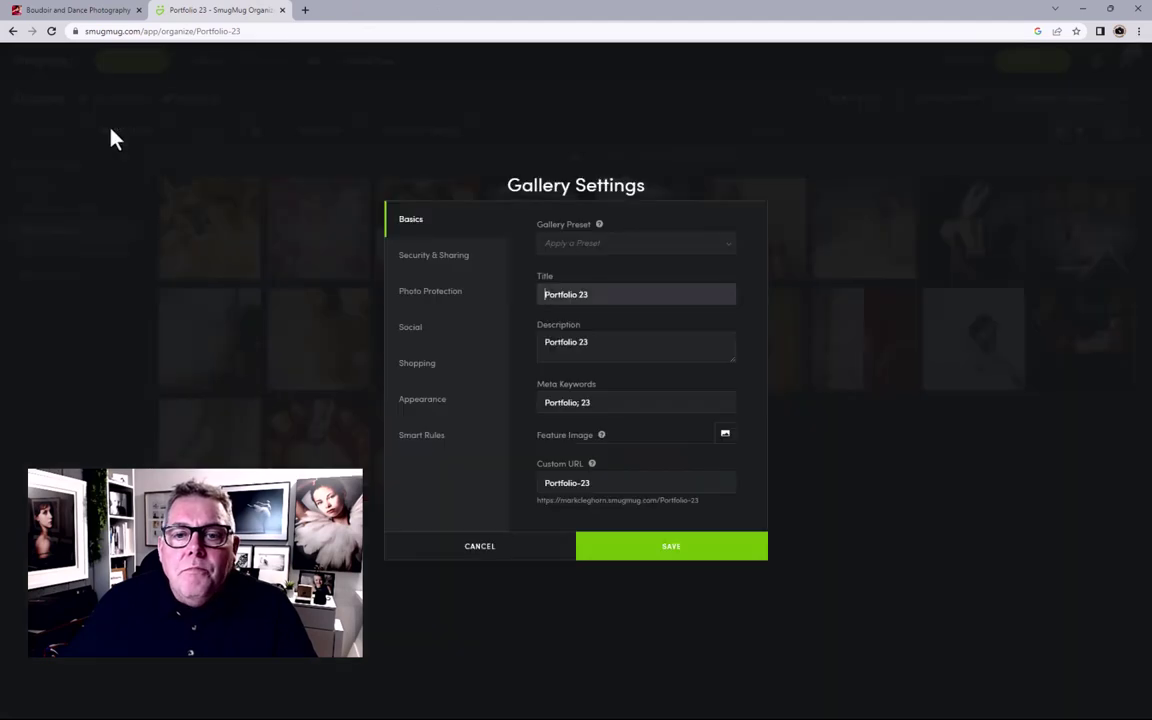
{"action": "left_click", "coordinate": [600, 340]}
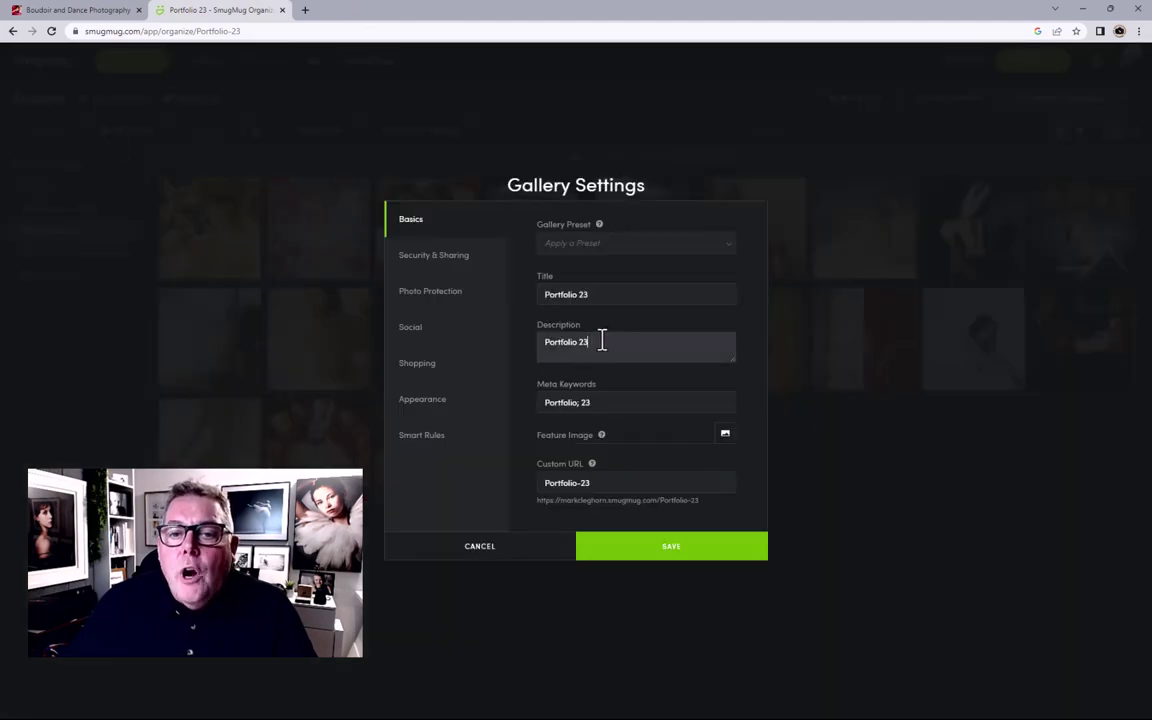
{"action": "key", "text": "Return"}
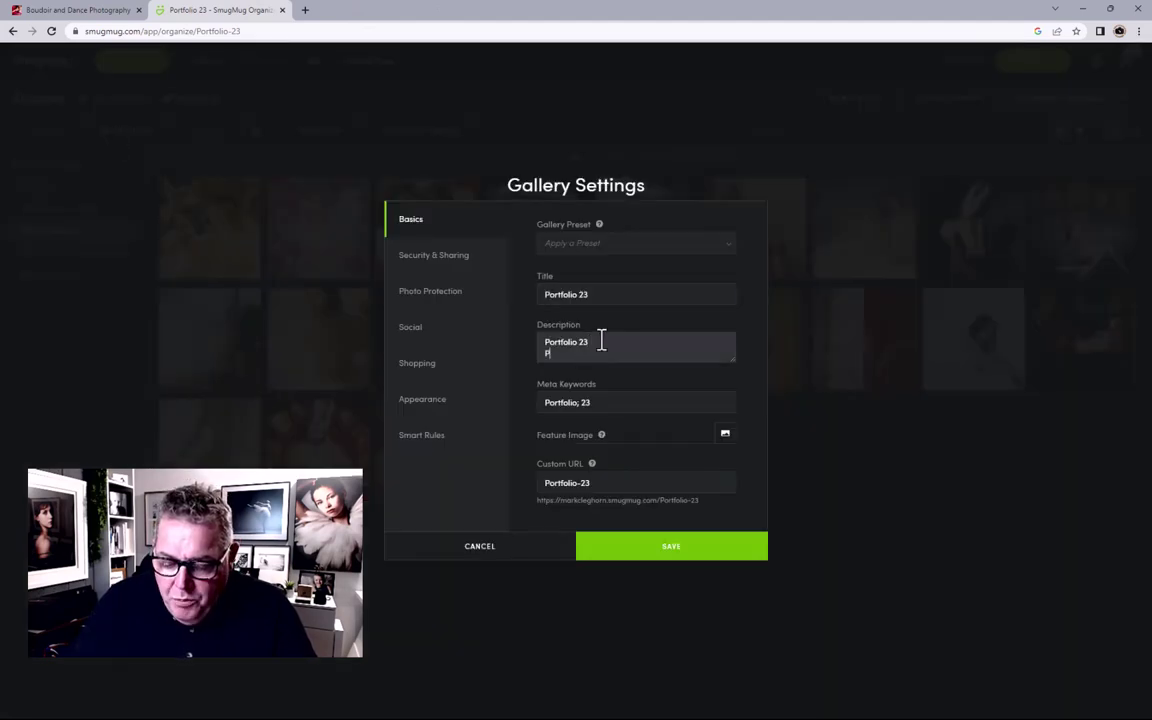
{"action": "type", "text": "Portfolio of Ma"}
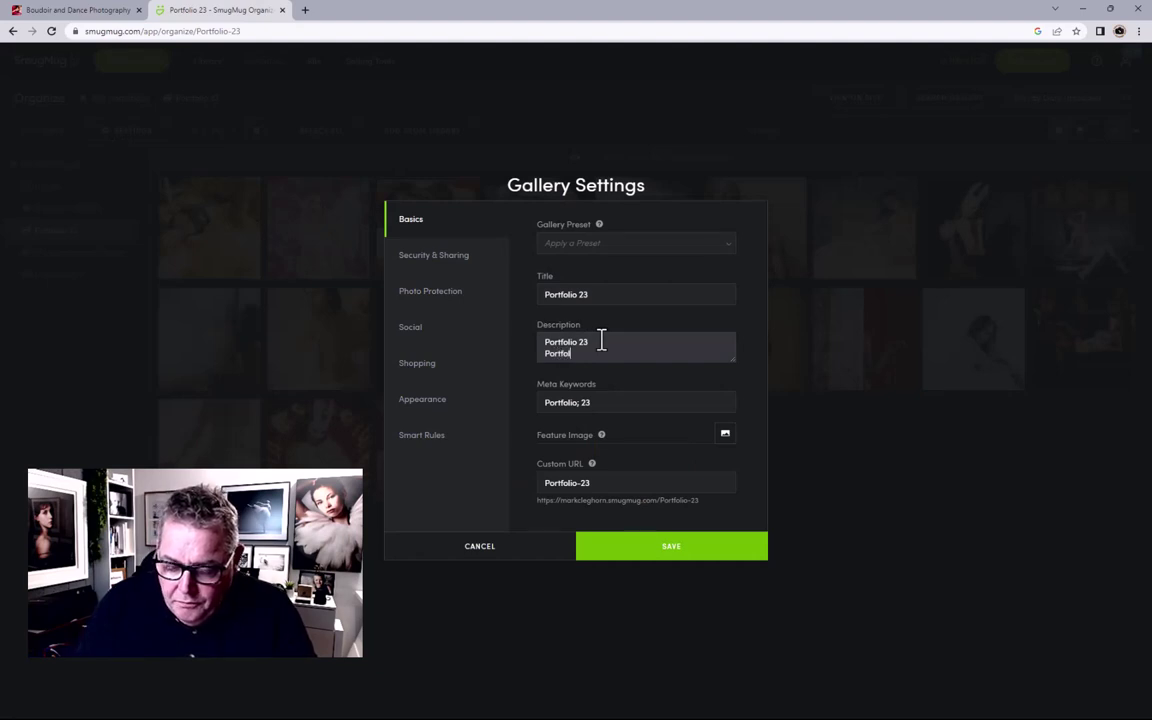
{"action": "type", "text": "rk"}
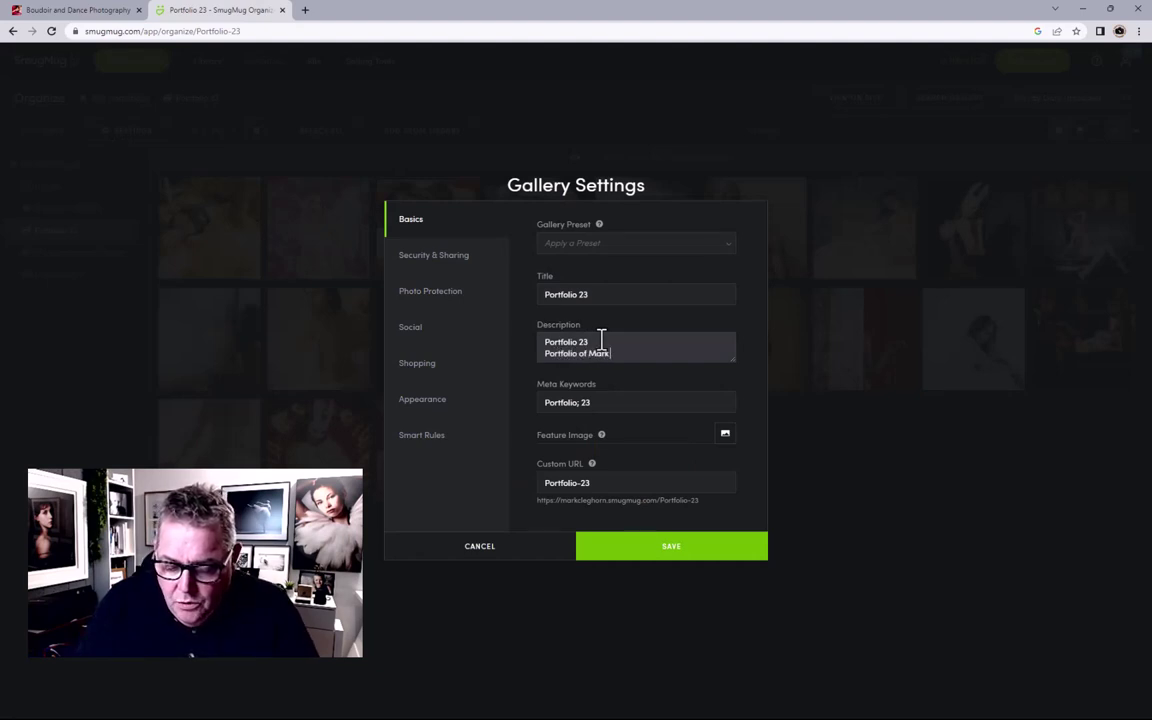
{"action": "type", "text": " Cleghorn"}
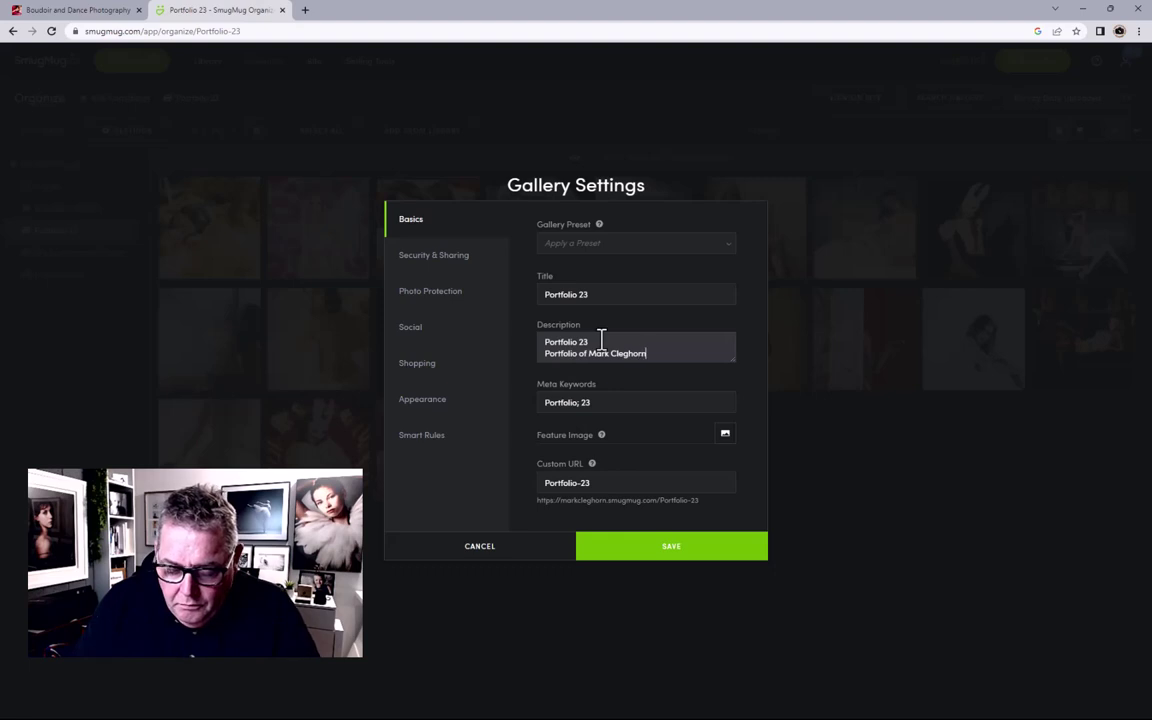
{"action": "type", "text": "'s "}
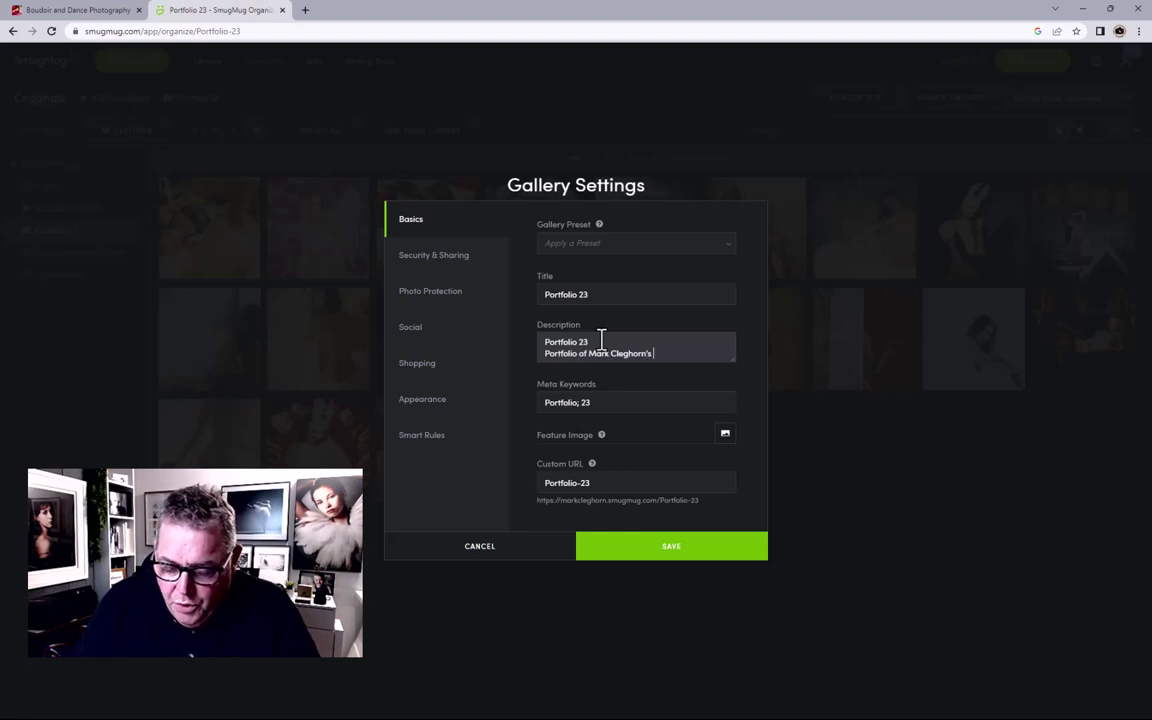
{"action": "type", "text": "Boudoir P"}
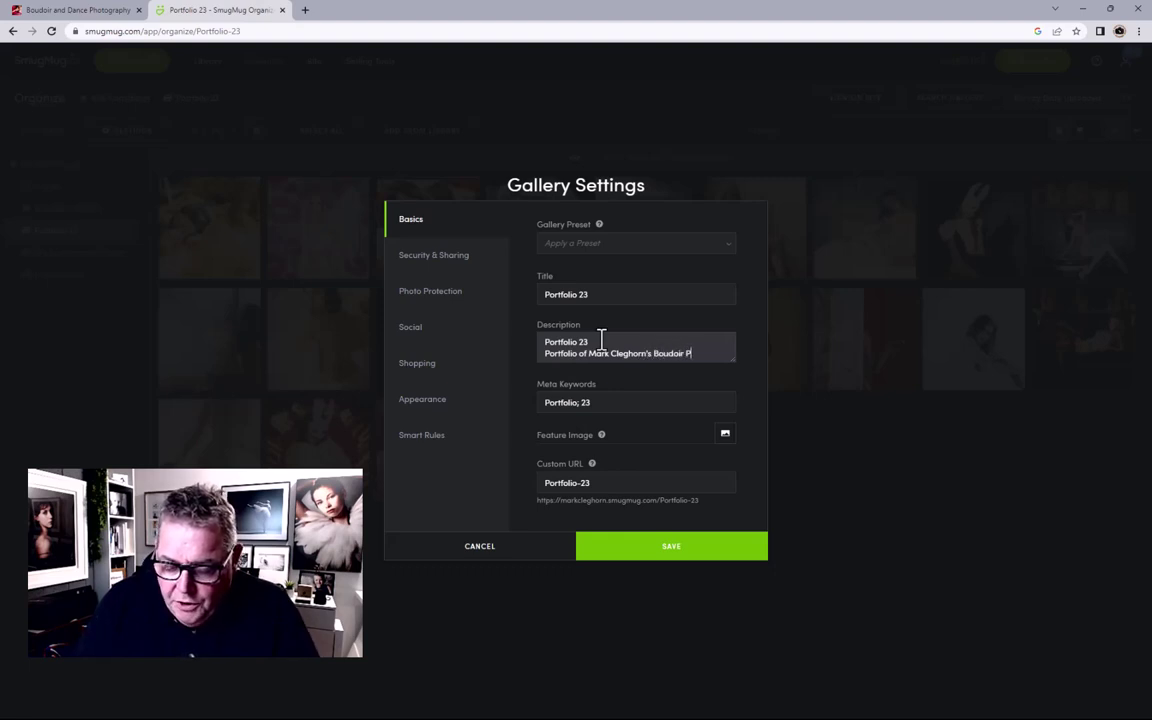
{"action": "type", "text": "hotography"}
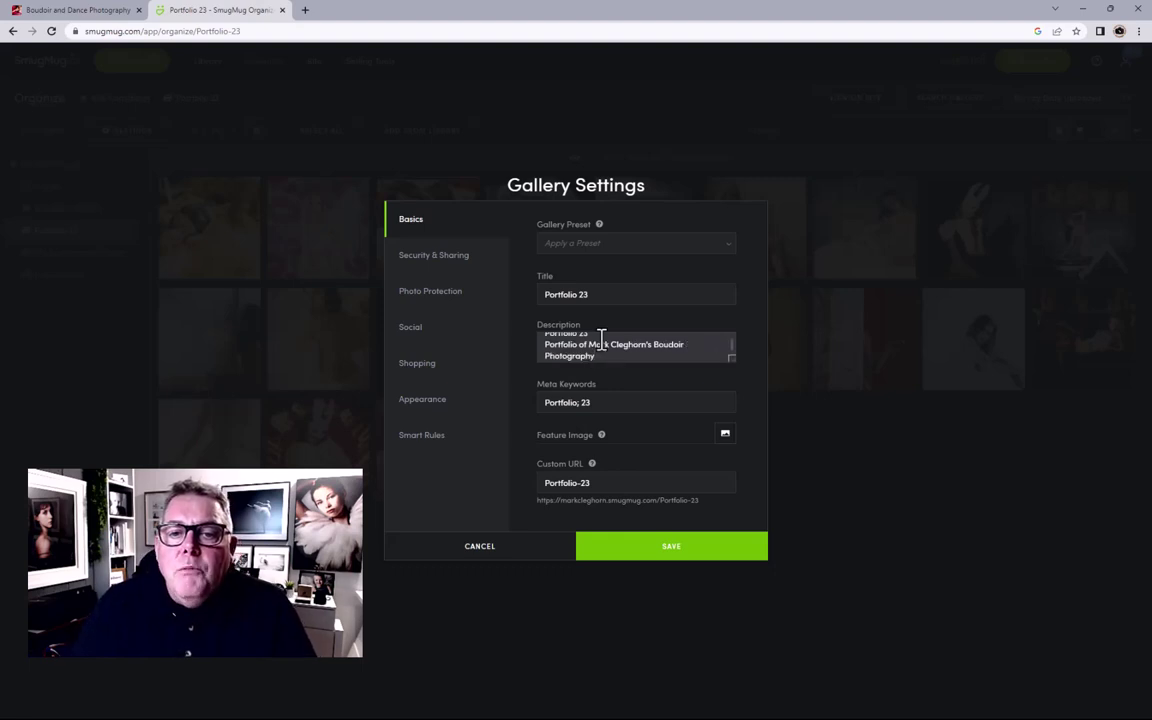
Step: Append boudoir, photography and the photographer's name to the meta keywords
{"action": "left_click", "coordinate": [606, 402]}
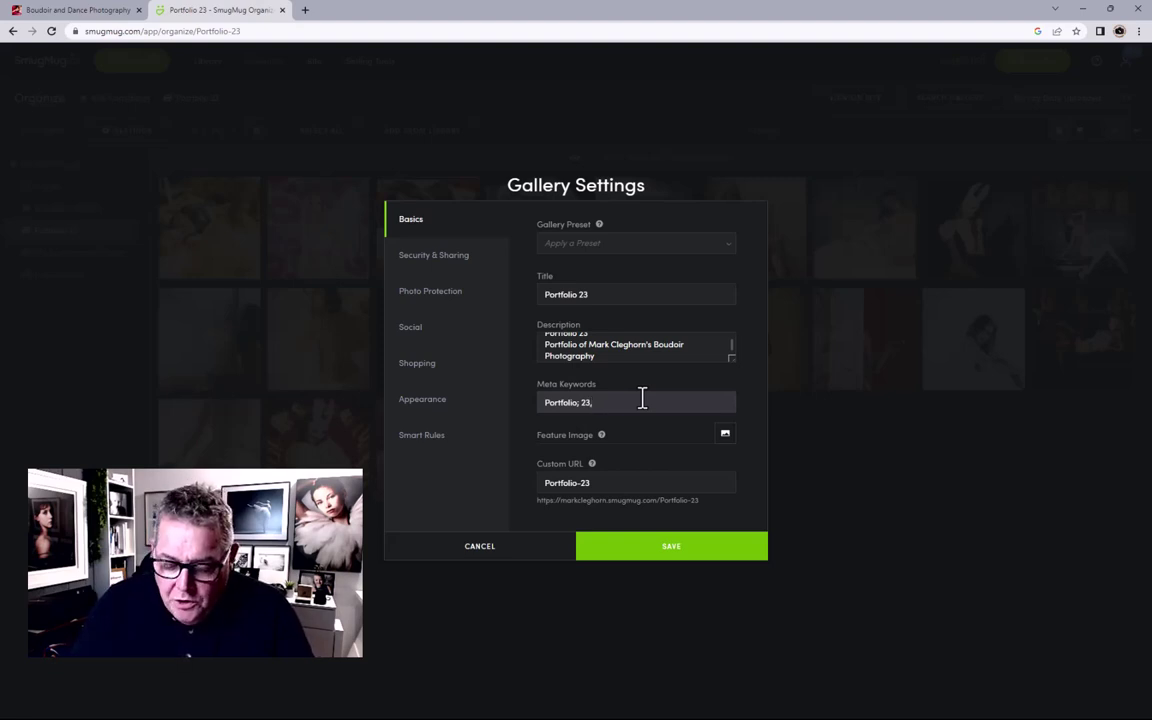
{"action": "type", "text": "boudo"}
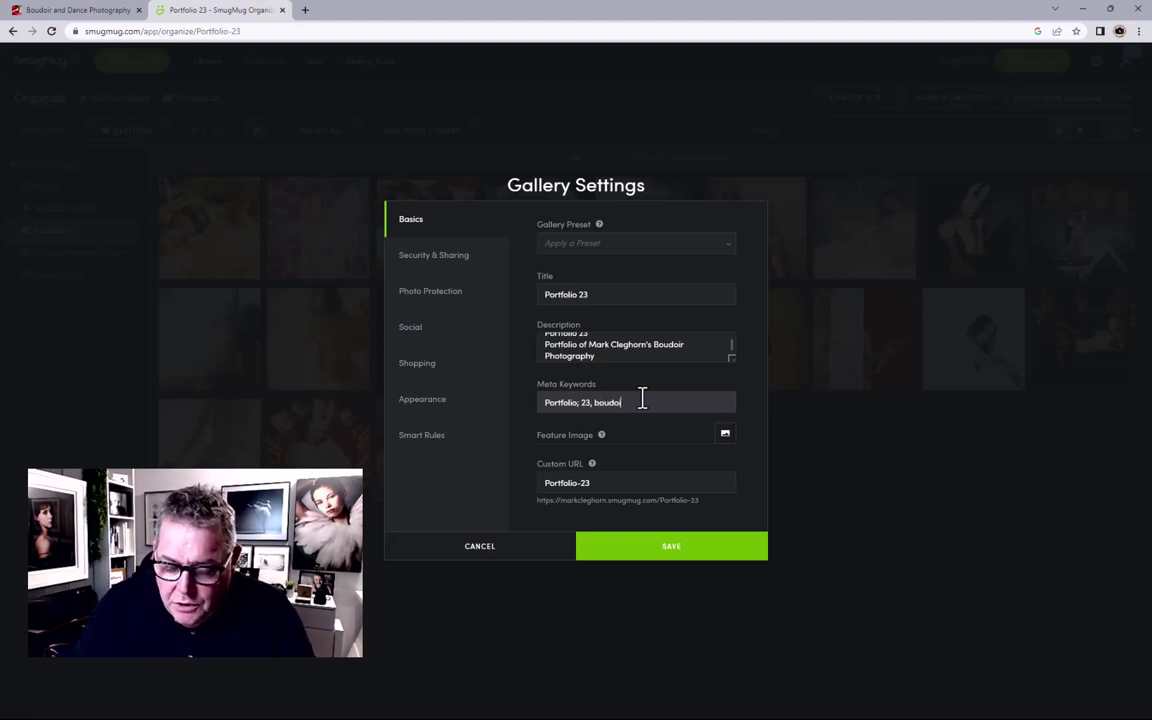
{"action": "type", "text": "ir, photo"}
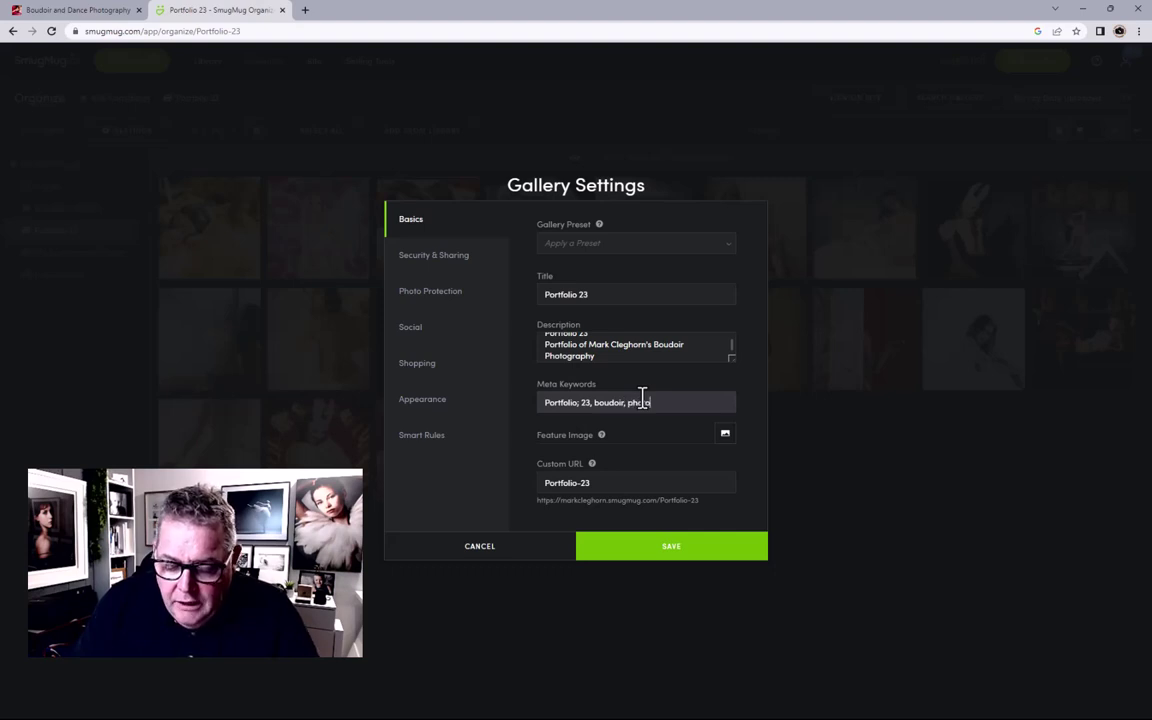
{"action": "type", "text": "graphy"}
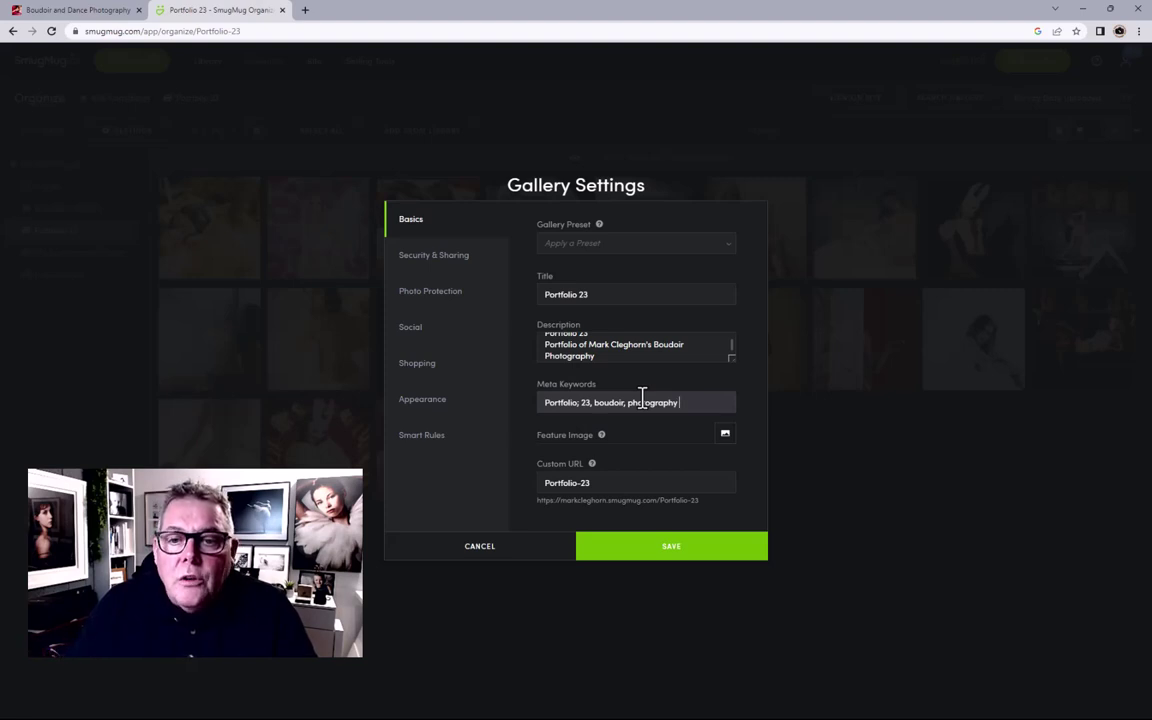
{"action": "type", "text": "mark cl"}
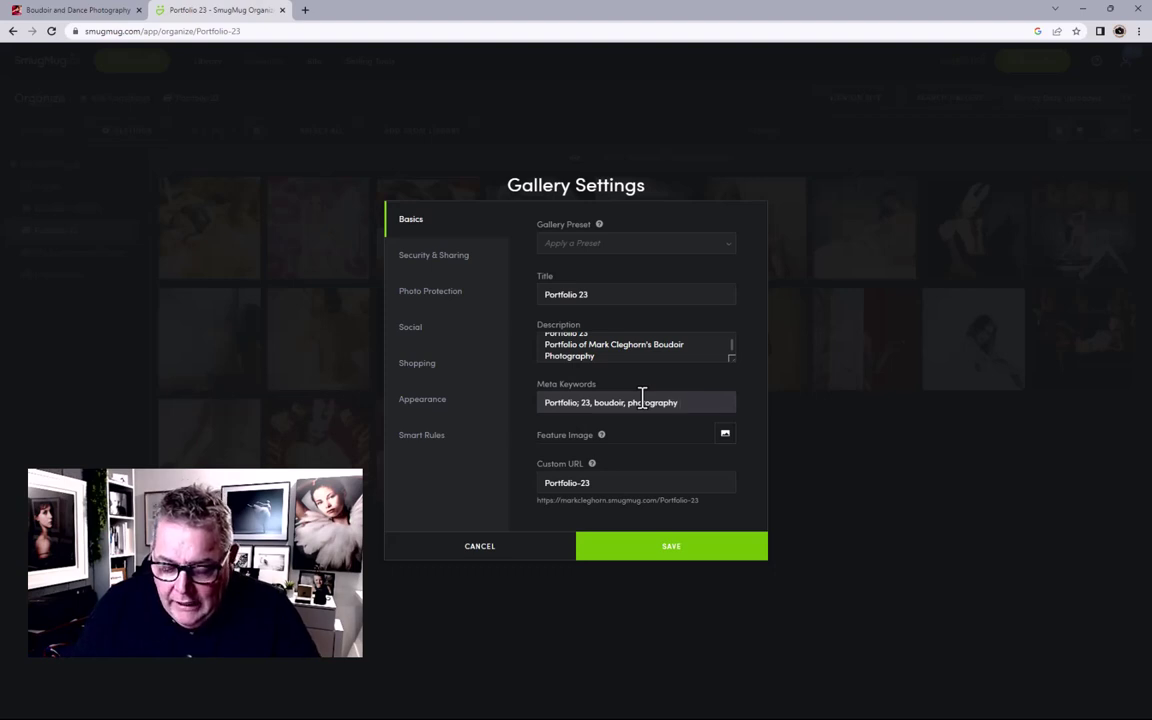
{"action": "type", "text": "eghorn"}
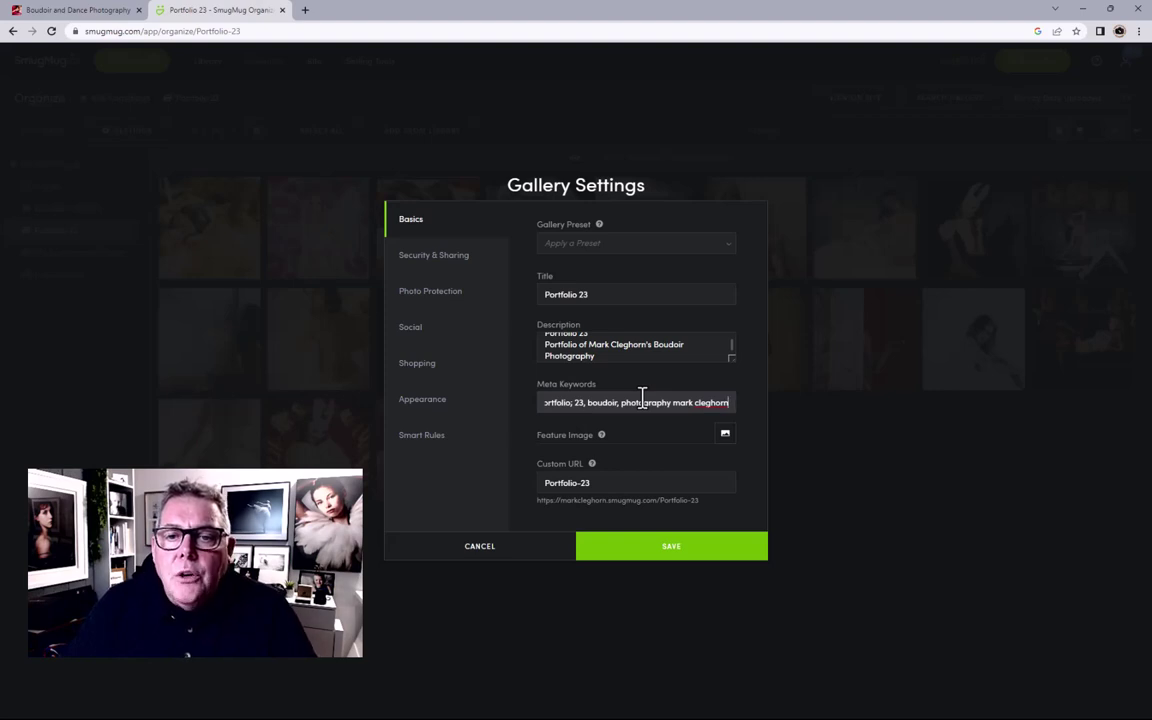
Step: Make the black-and-white reclining portrait the feature image, save, and return to Site Homepage
{"action": "left_click", "coordinate": [725, 437]}
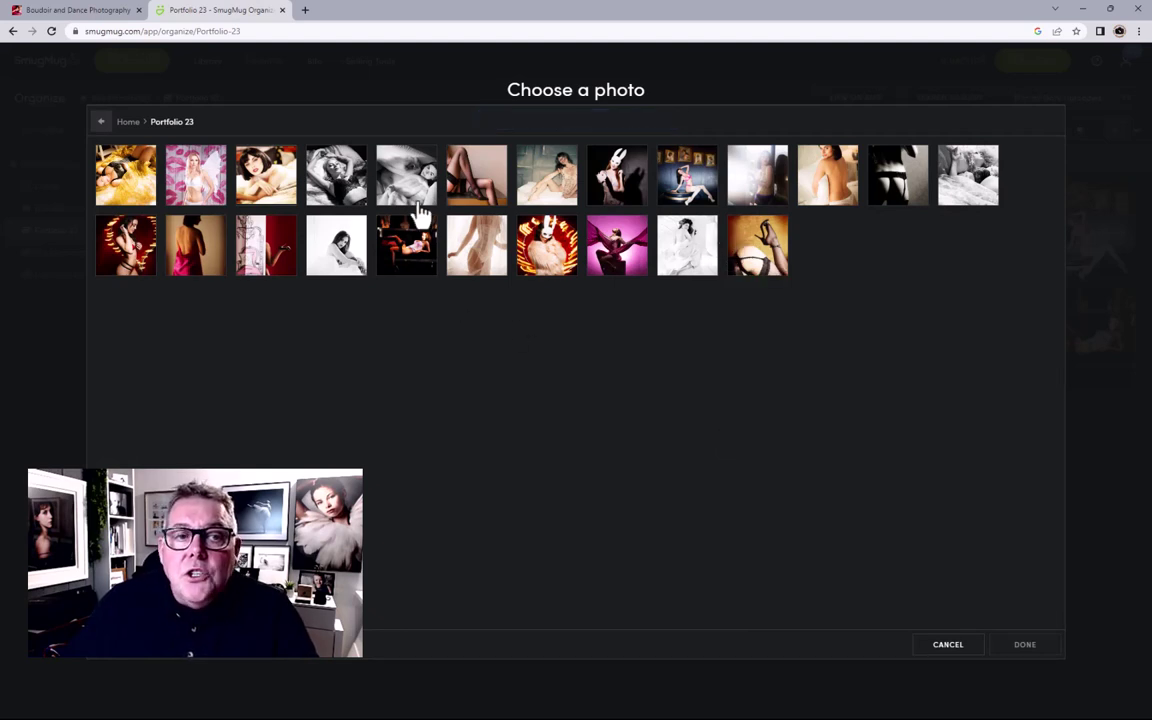
{"action": "left_click", "coordinate": [352, 180]}
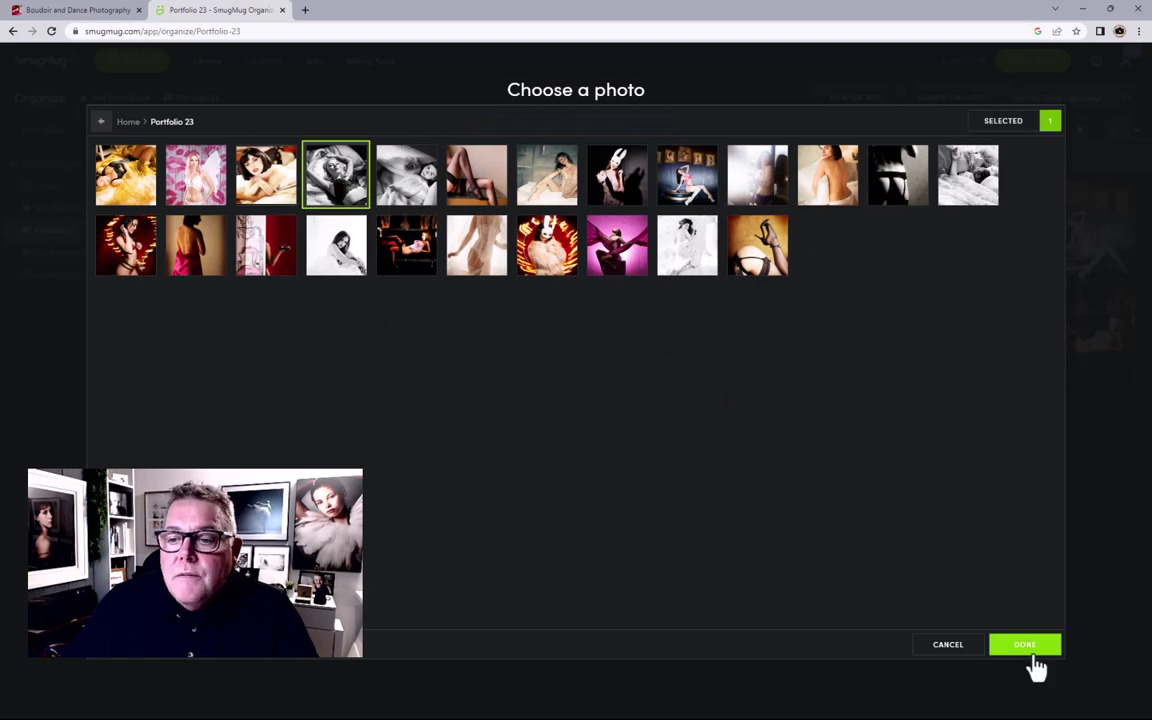
{"action": "left_click", "coordinate": [1028, 650]}
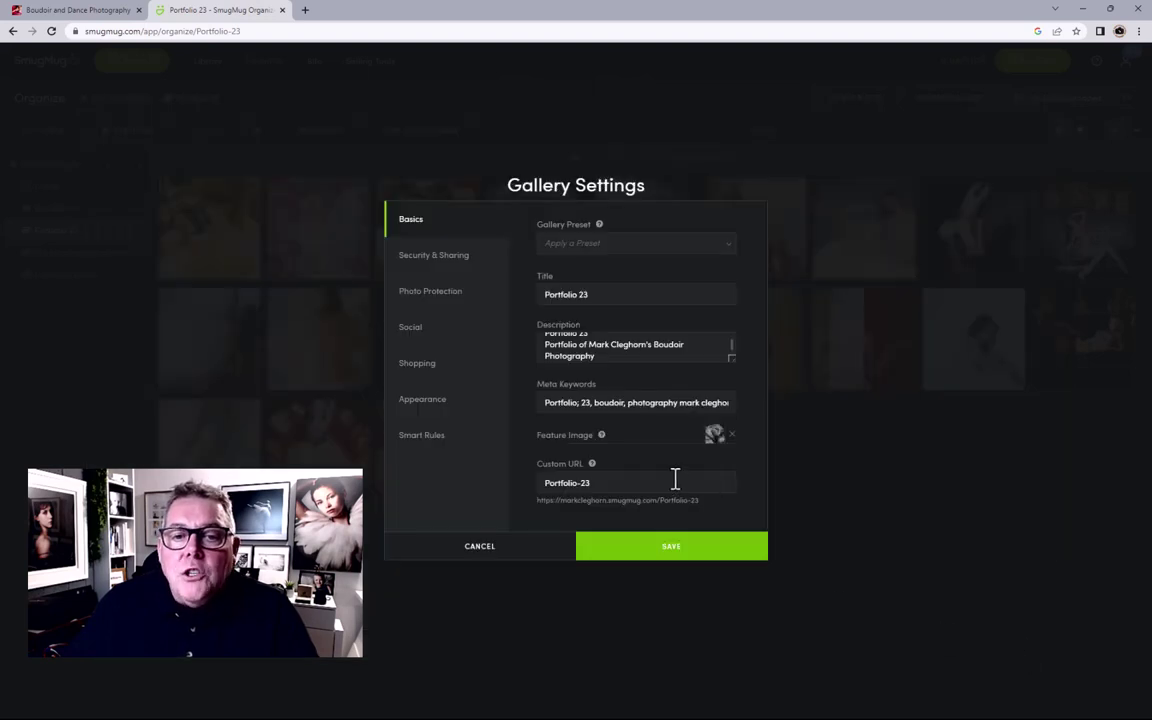
{"action": "left_click", "coordinate": [710, 553]}
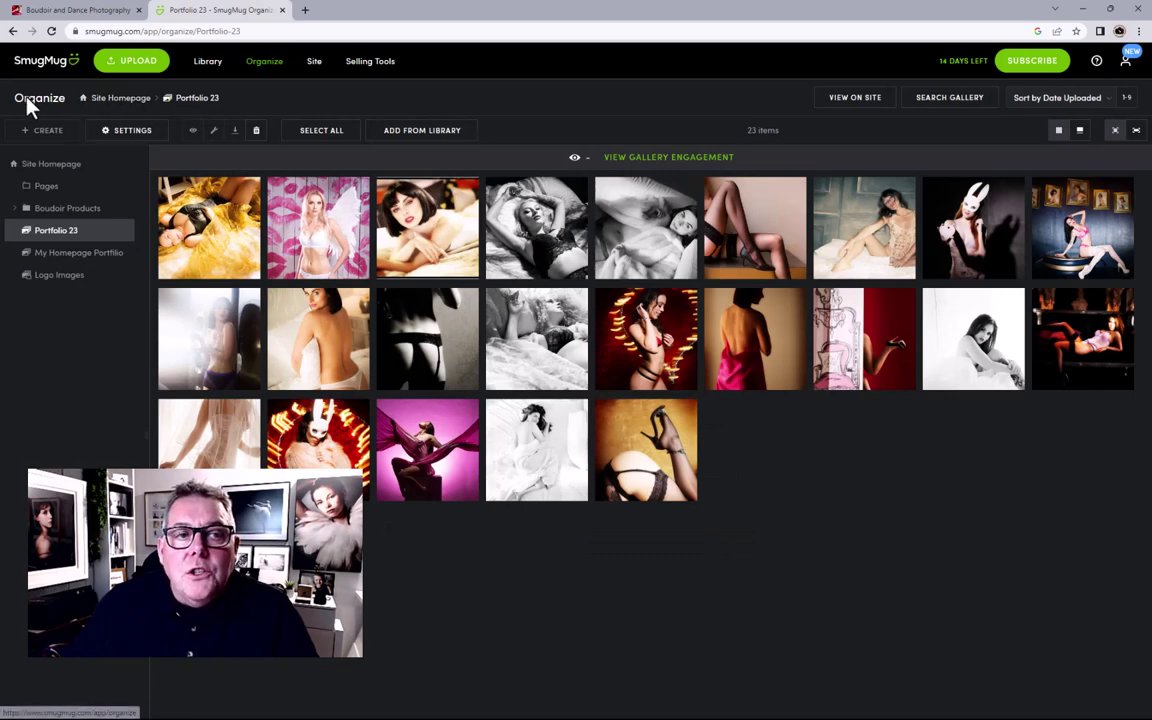
{"action": "left_click", "coordinate": [135, 104]}
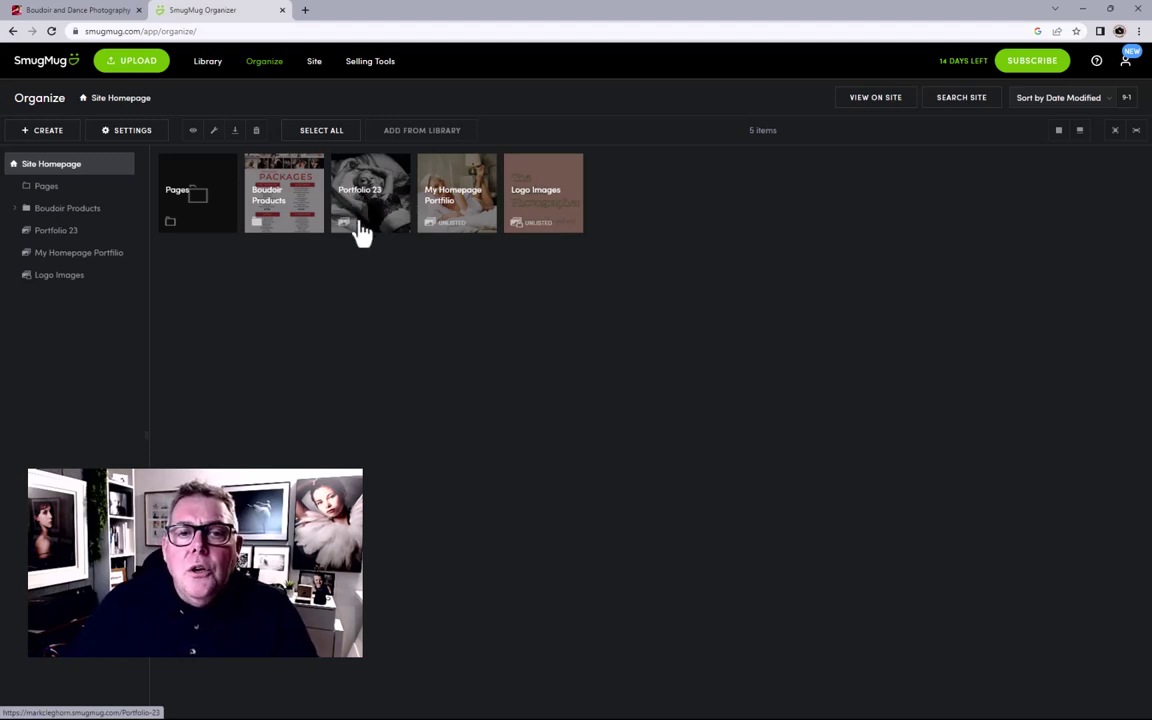
Step: Create a new folder titled 'Images and Portfolio', fixing 'IMages' via spell-check
{"action": "left_click", "coordinate": [53, 136]}
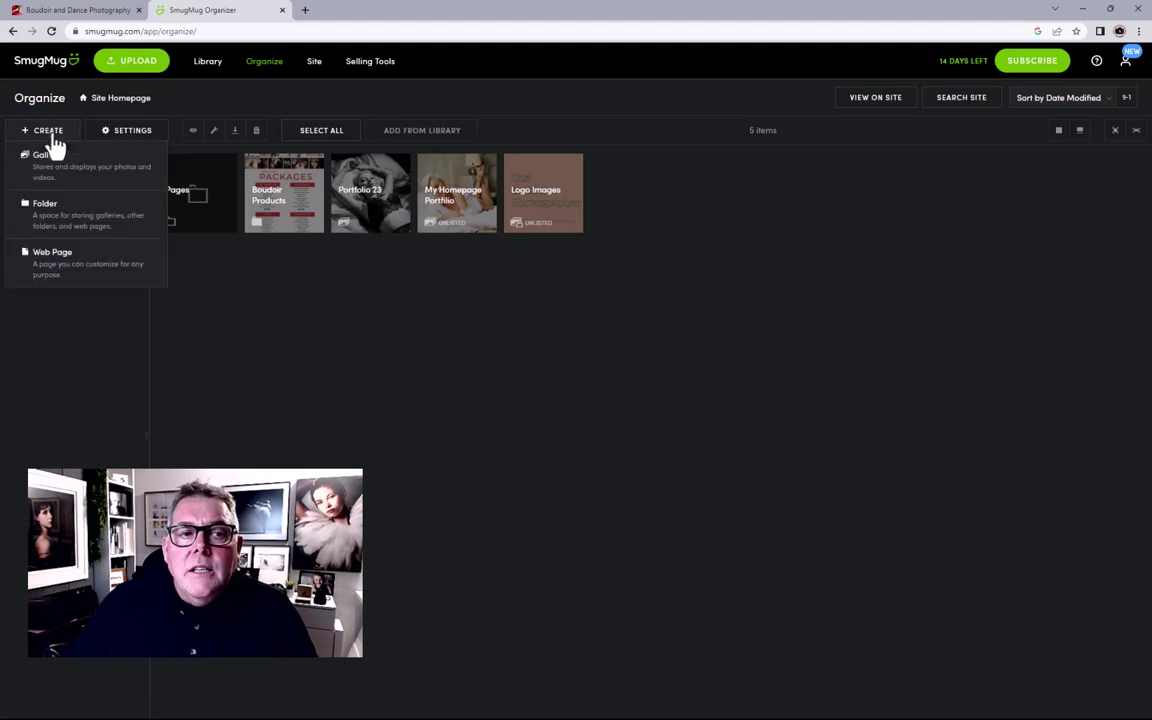
{"action": "left_click", "coordinate": [46, 218]}
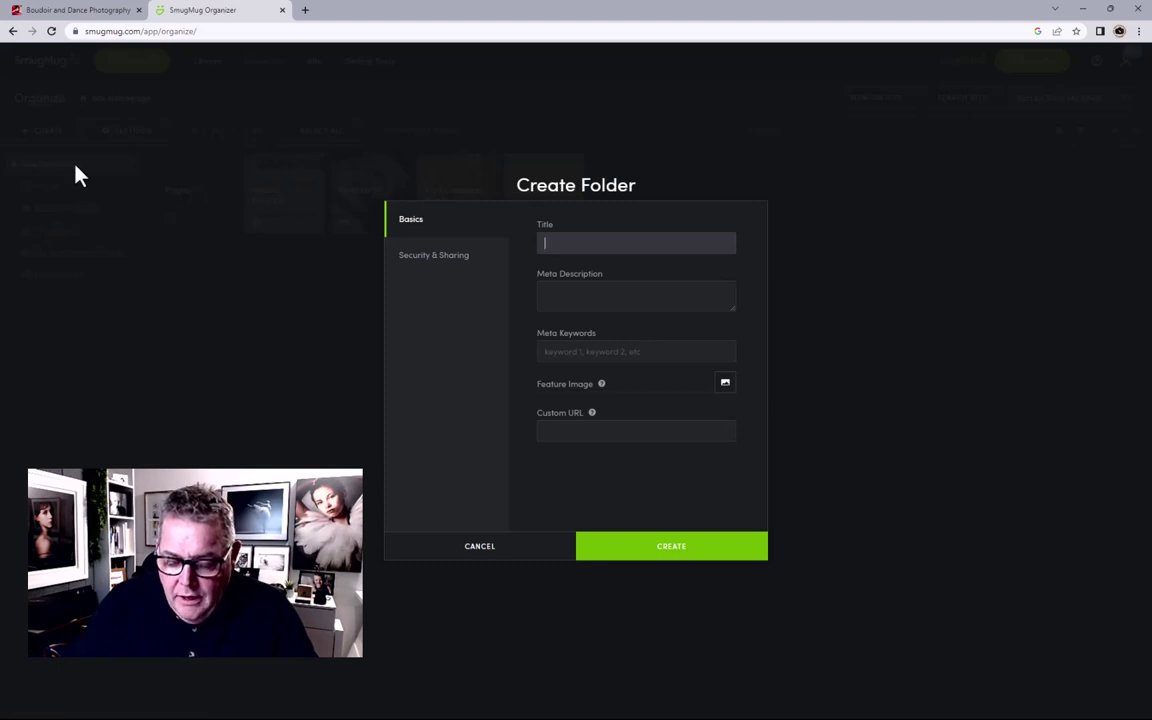
{"action": "type", "text": "IMages an"}
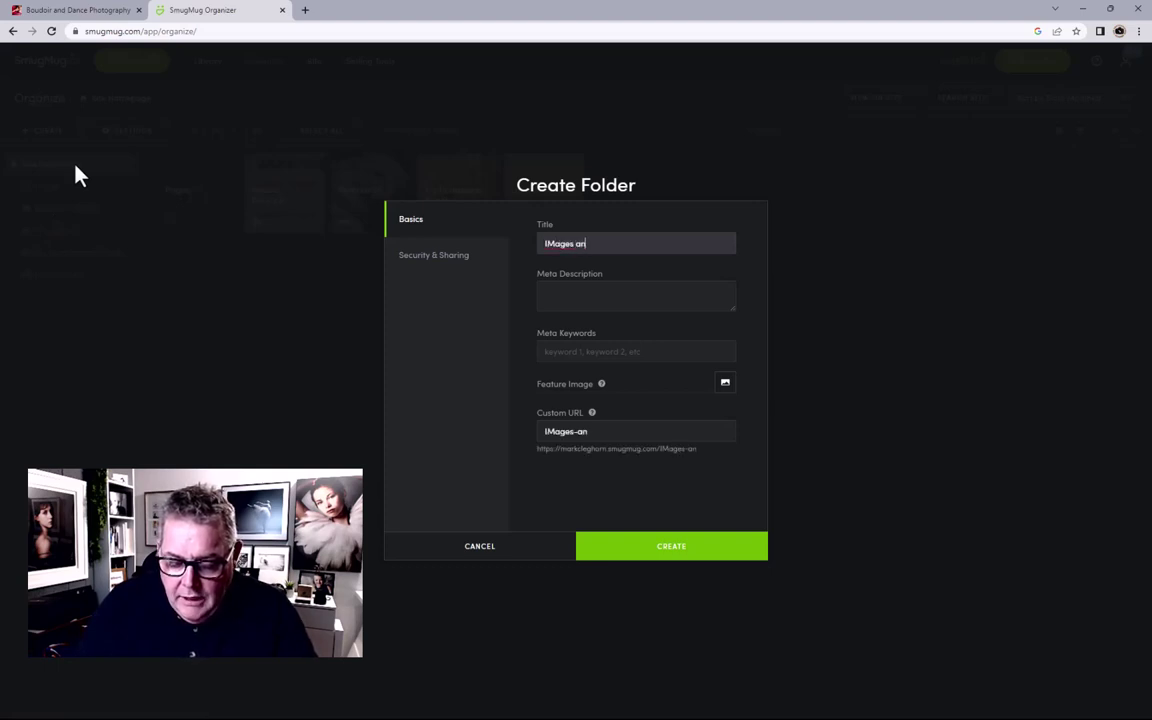
{"action": "type", "text": "d Portfoil"}
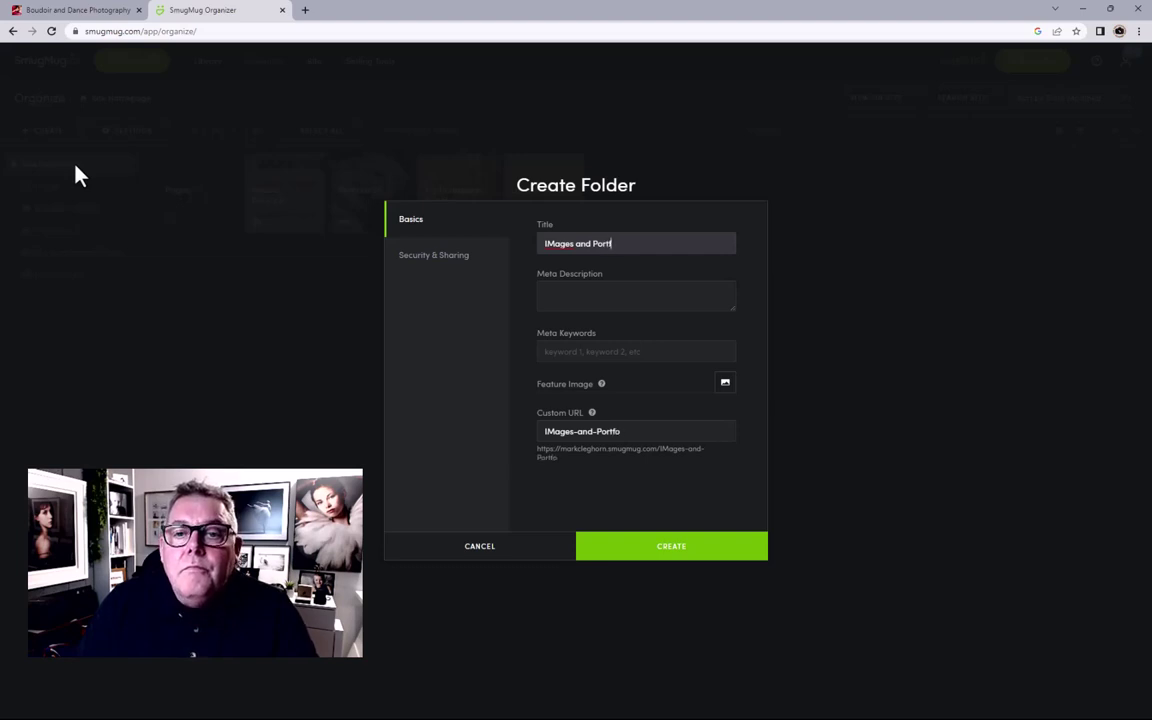
{"action": "type", "text": "olio"}
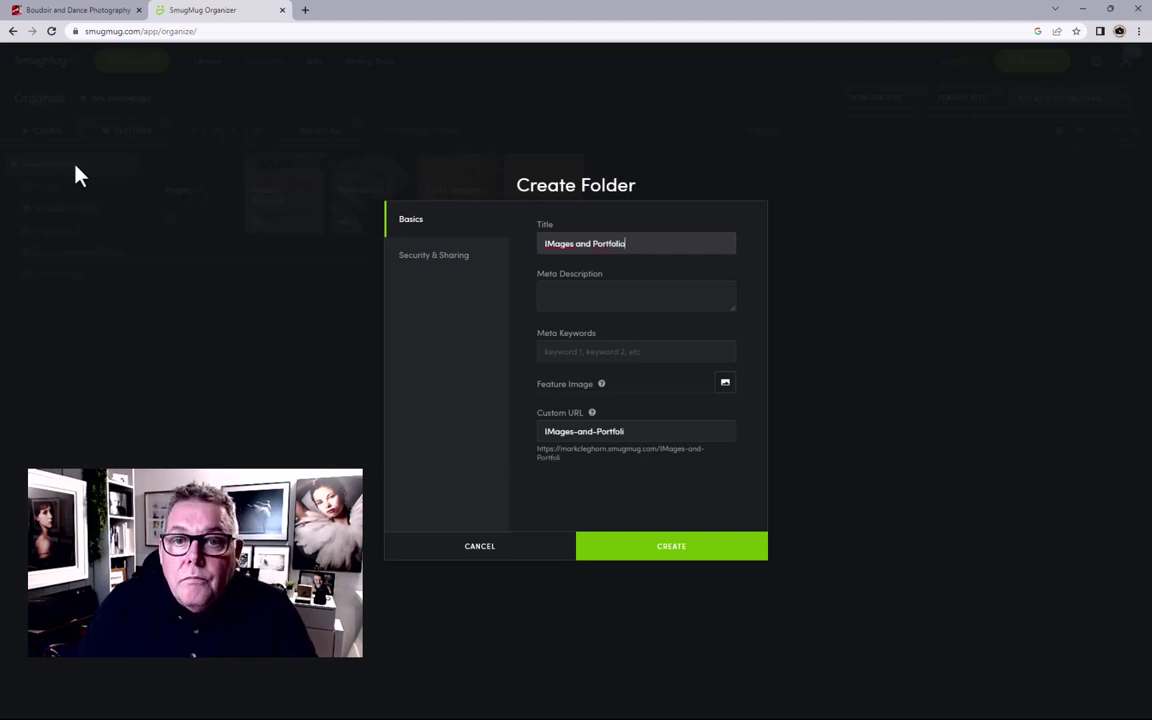
{"action": "right_click", "coordinate": [555, 244]}
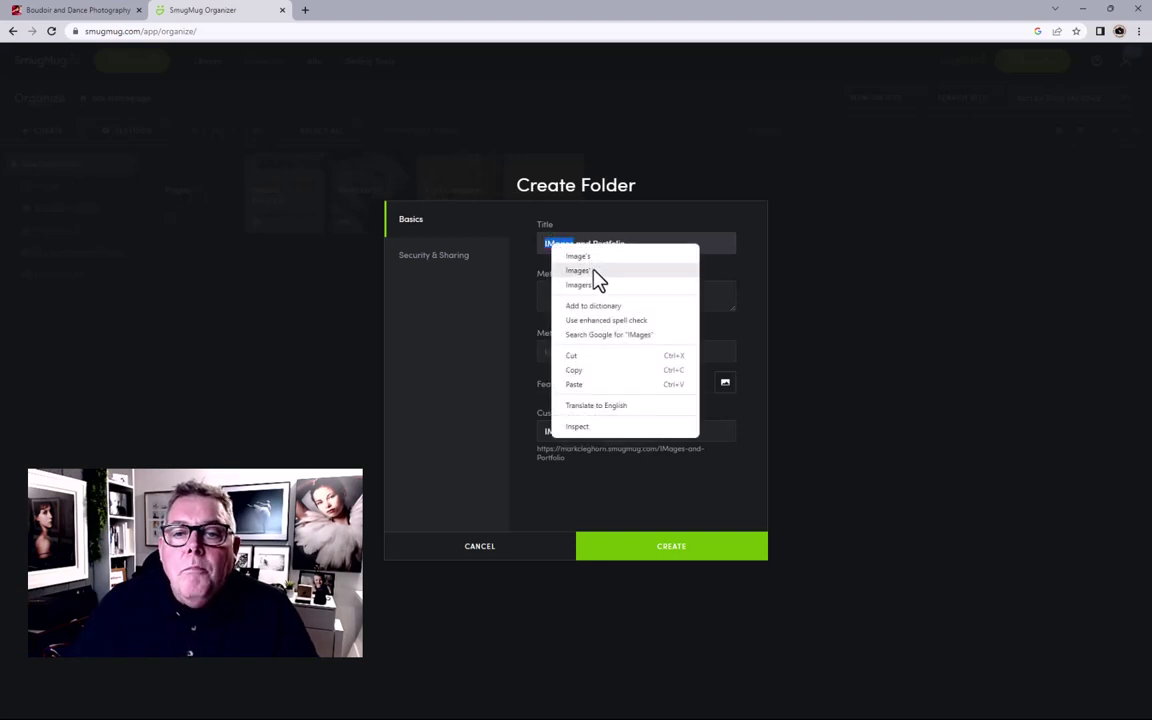
{"action": "left_click", "coordinate": [590, 271]}
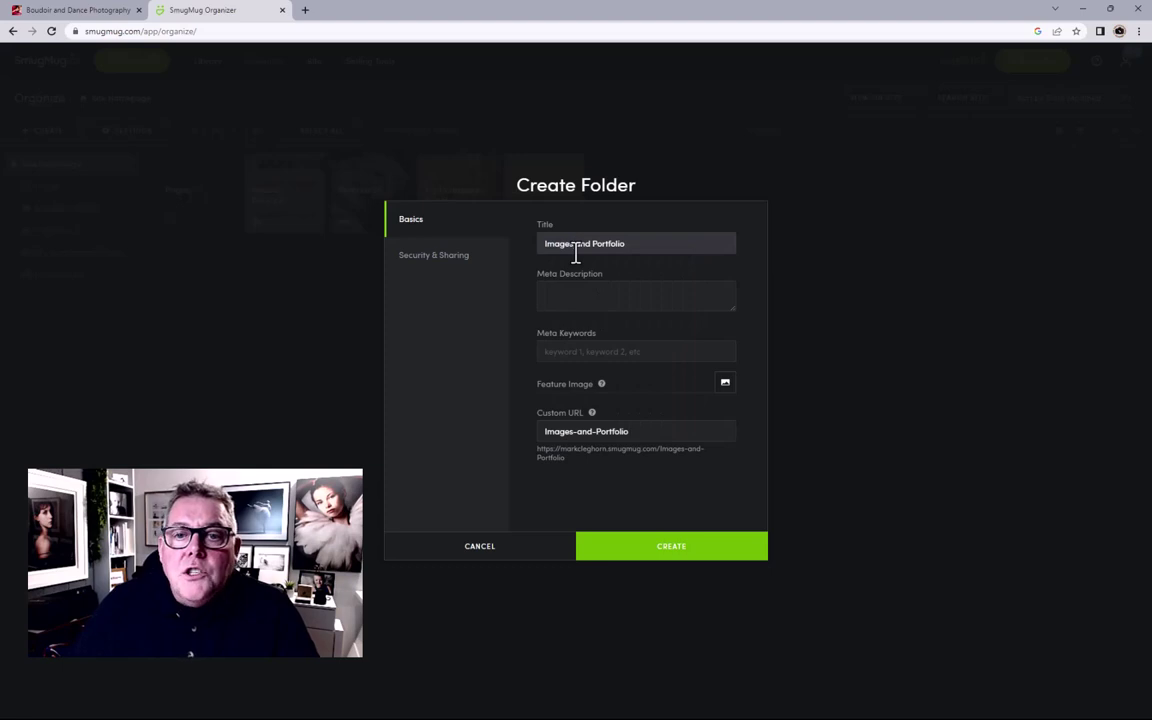
Step: Copy the title 'Images and Portfolio' into the Meta Description and Meta Keywords
{"action": "left_click_drag", "start_coordinate": [547, 250], "coordinate": [707, 249]}
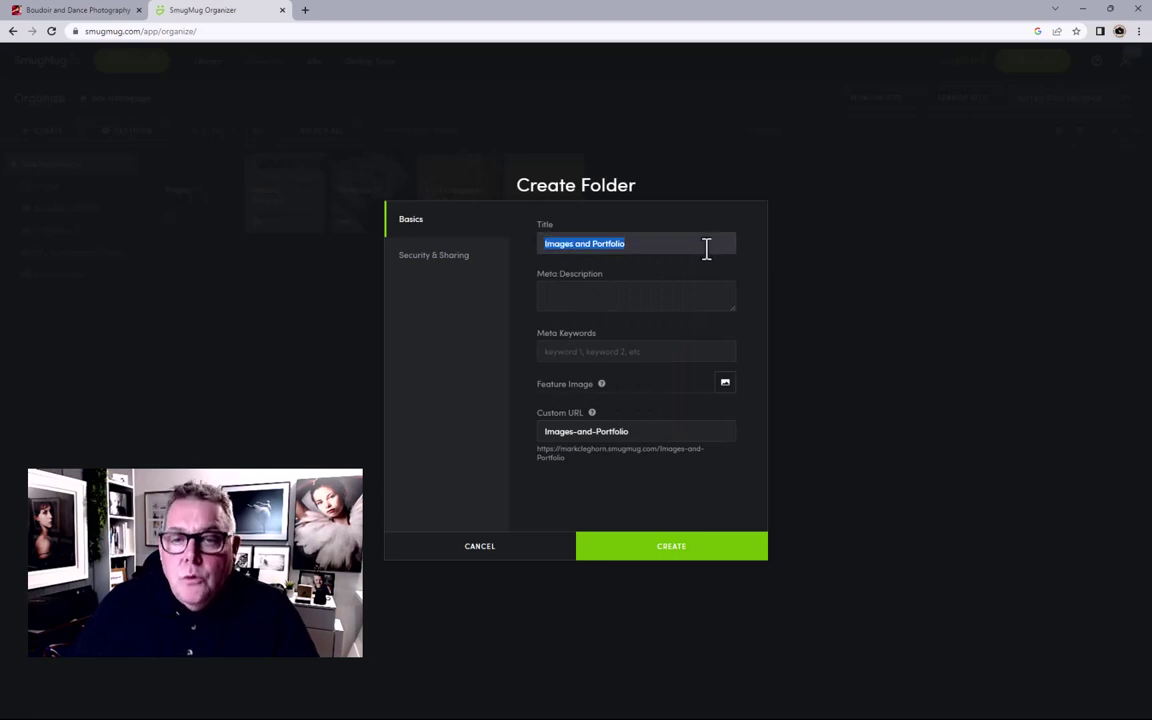
{"action": "key", "text": "ctrl+c"}
{"action": "left_click", "coordinate": [598, 293]}
{"action": "key", "text": "ctrl+v"}
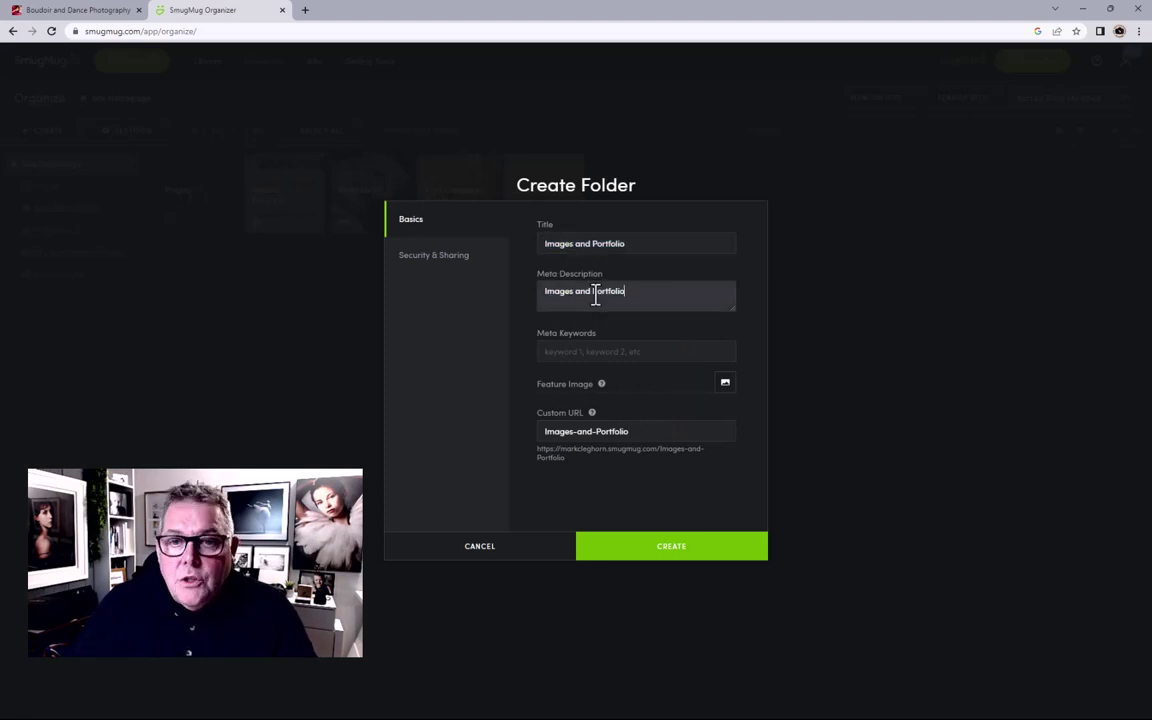
{"action": "left_click", "coordinate": [598, 350]}
{"action": "key", "text": "ctrl+v"}
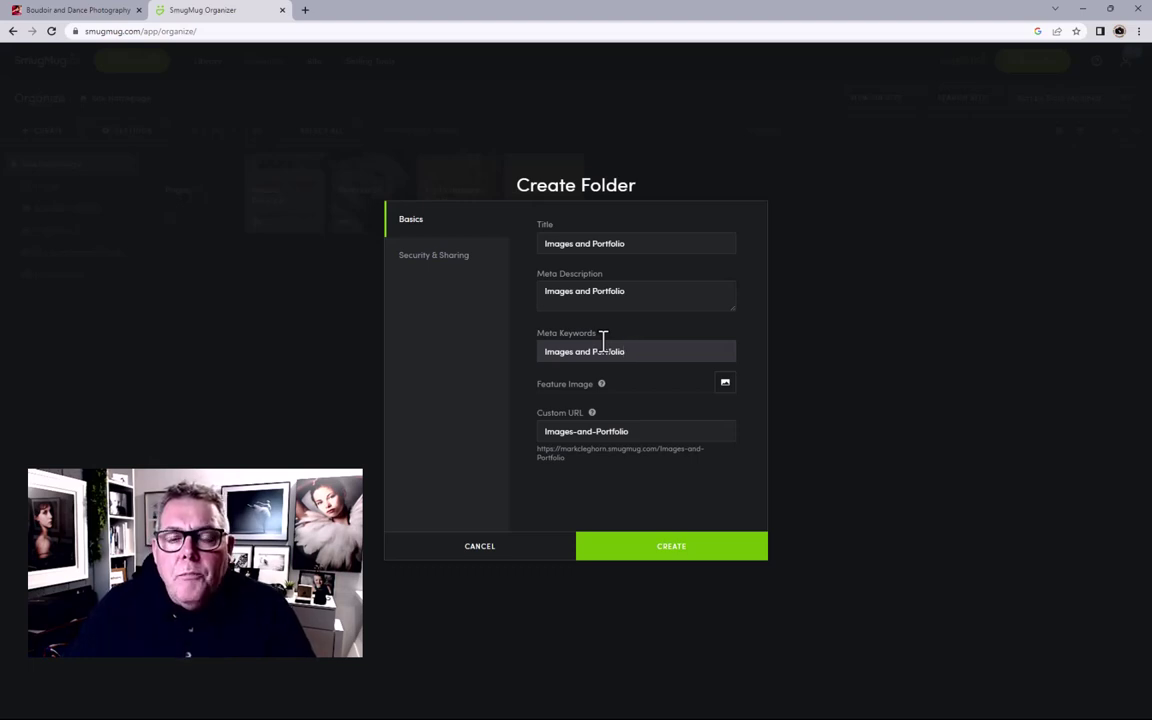
{"action": "left_click", "coordinate": [725, 387]}
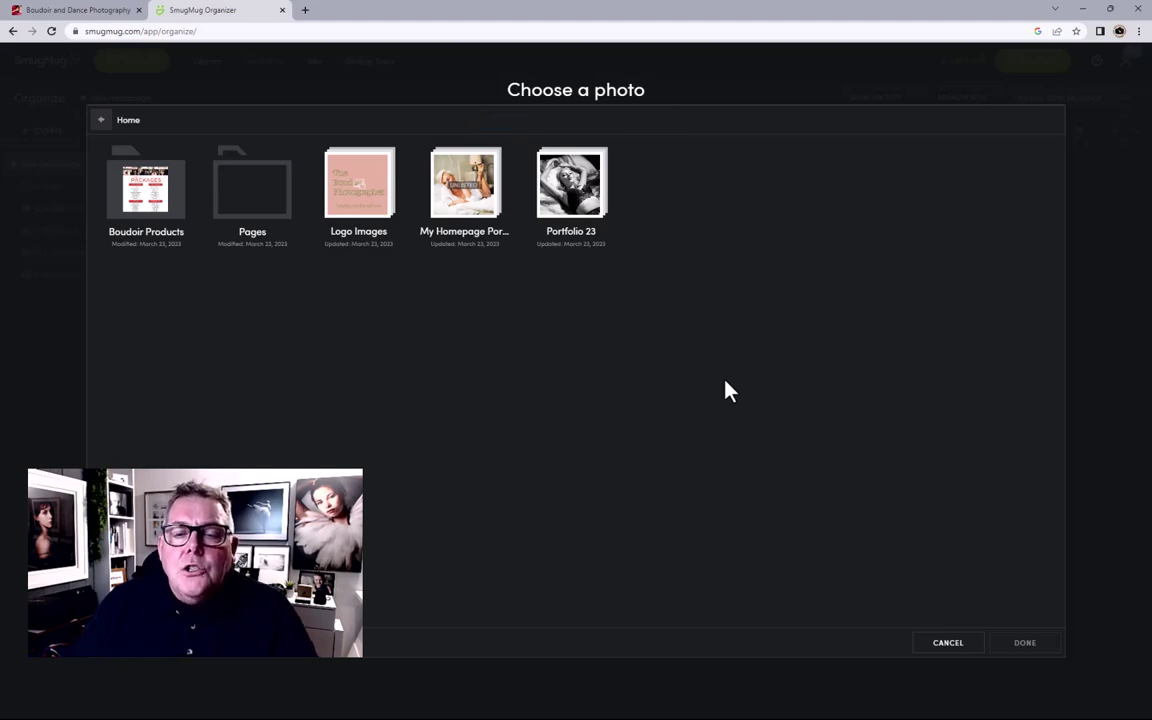
Step: Set the rabbit photo from Portfolio 23 as the folder's feature image
{"action": "left_click", "coordinate": [553, 205]}
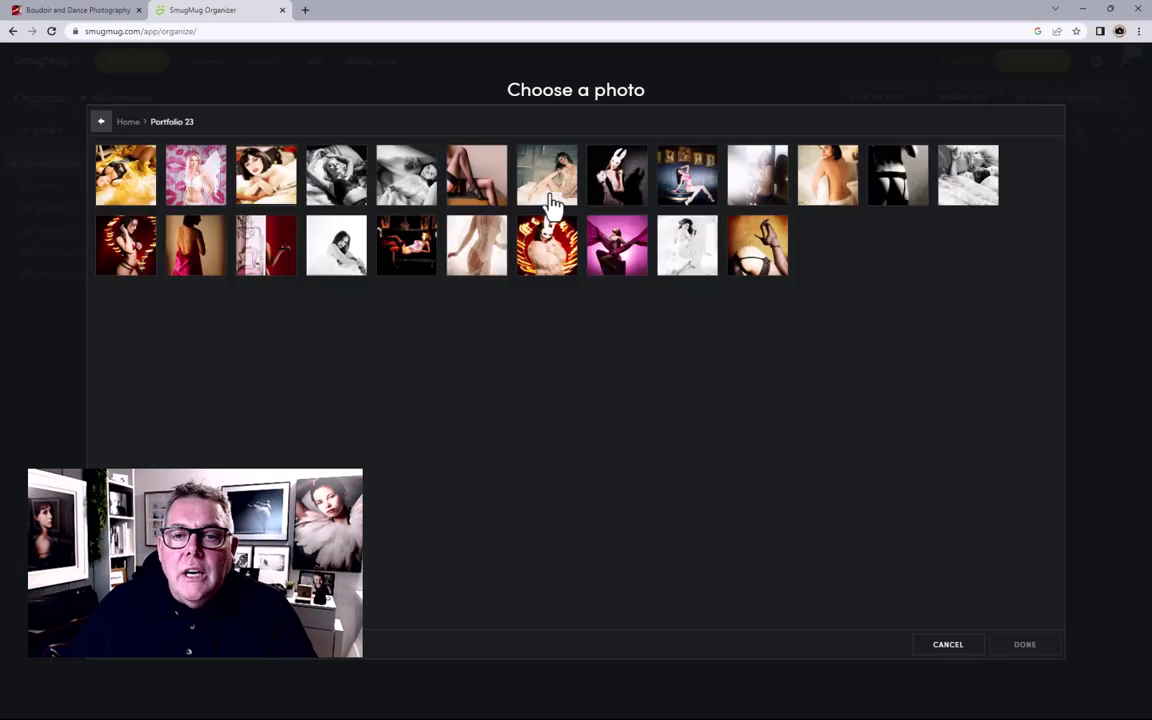
{"action": "left_click", "coordinate": [553, 262]}
{"action": "left_click", "coordinate": [1005, 647]}
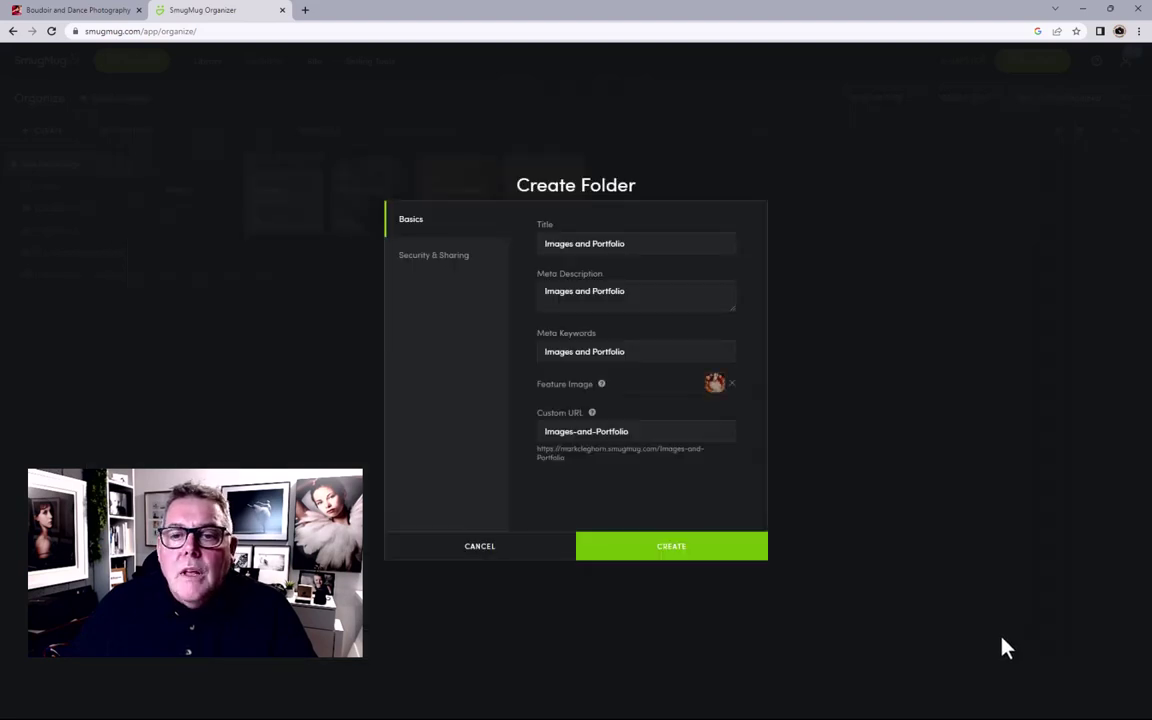
{"action": "left_click", "coordinate": [719, 394]}
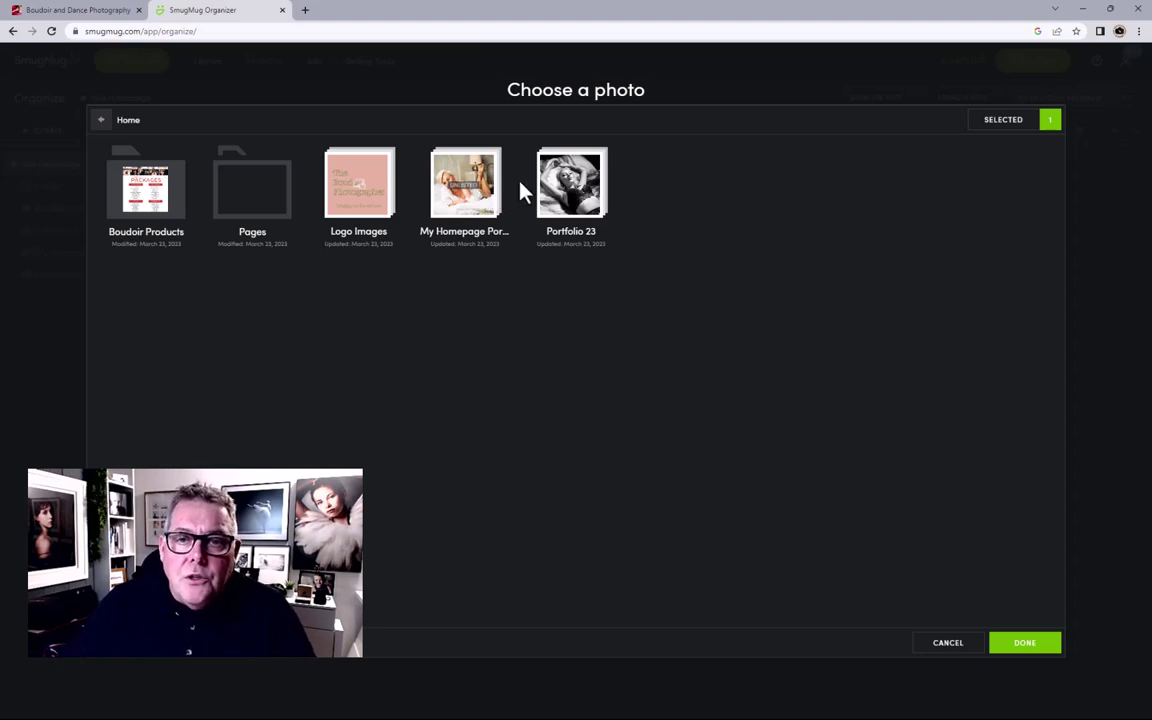
{"action": "left_click", "coordinate": [952, 642]}
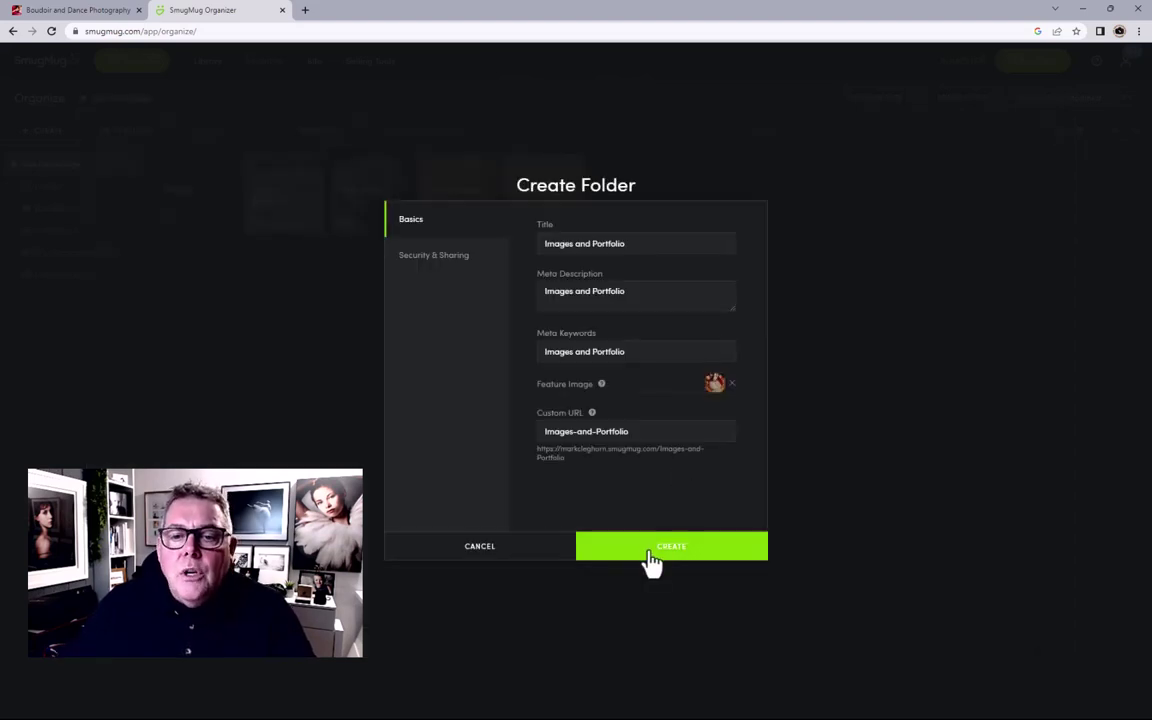
{"action": "left_click", "coordinate": [465, 266]}
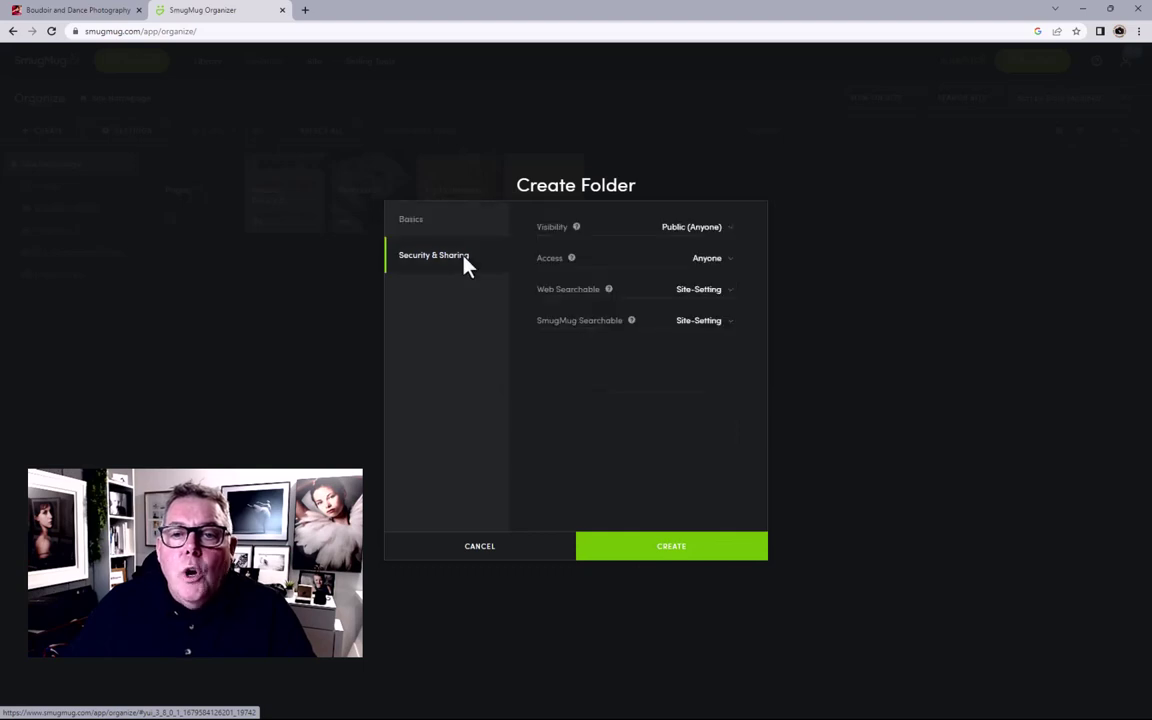
Step: Set the Images and Portfolio folder's visibility to Public (Anyone) and create it
{"action": "left_click", "coordinate": [690, 232]}
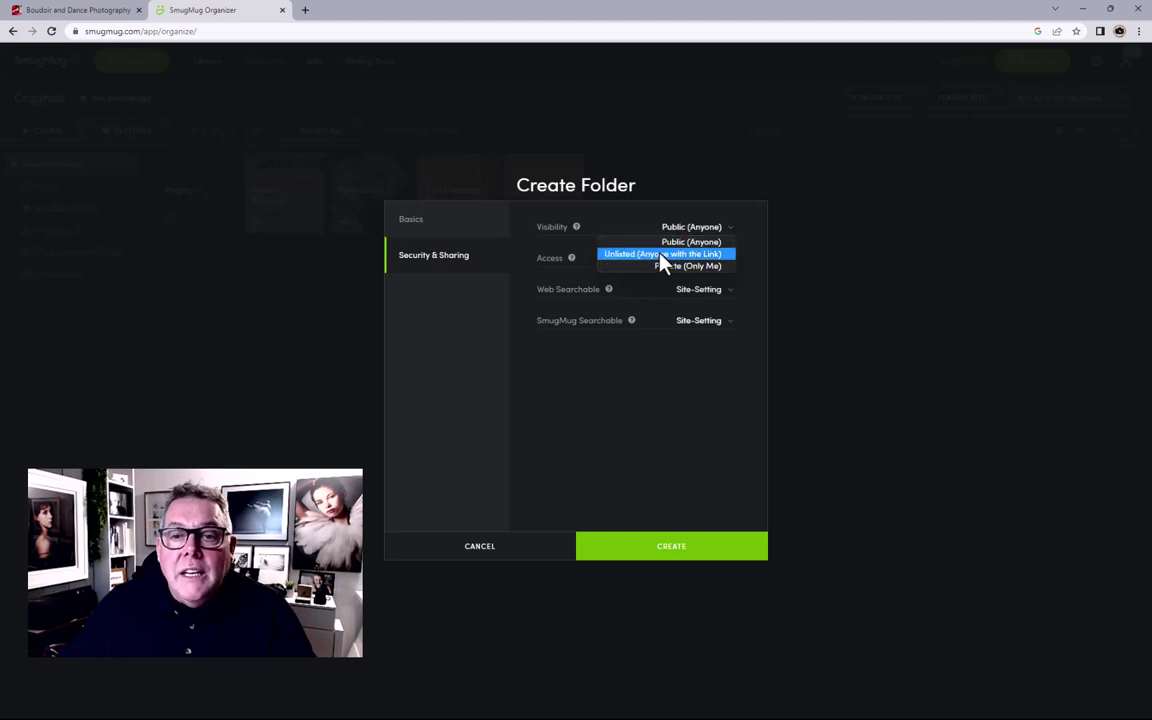
{"action": "left_click", "coordinate": [661, 256]}
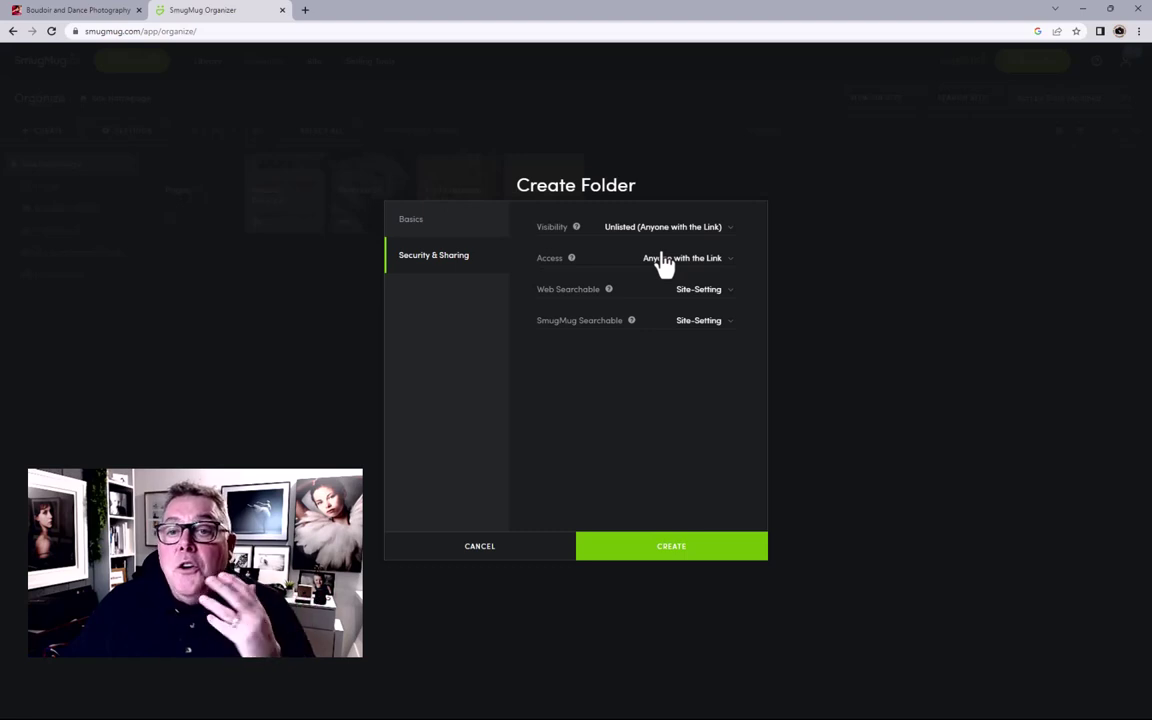
{"action": "left_click", "coordinate": [662, 232]}
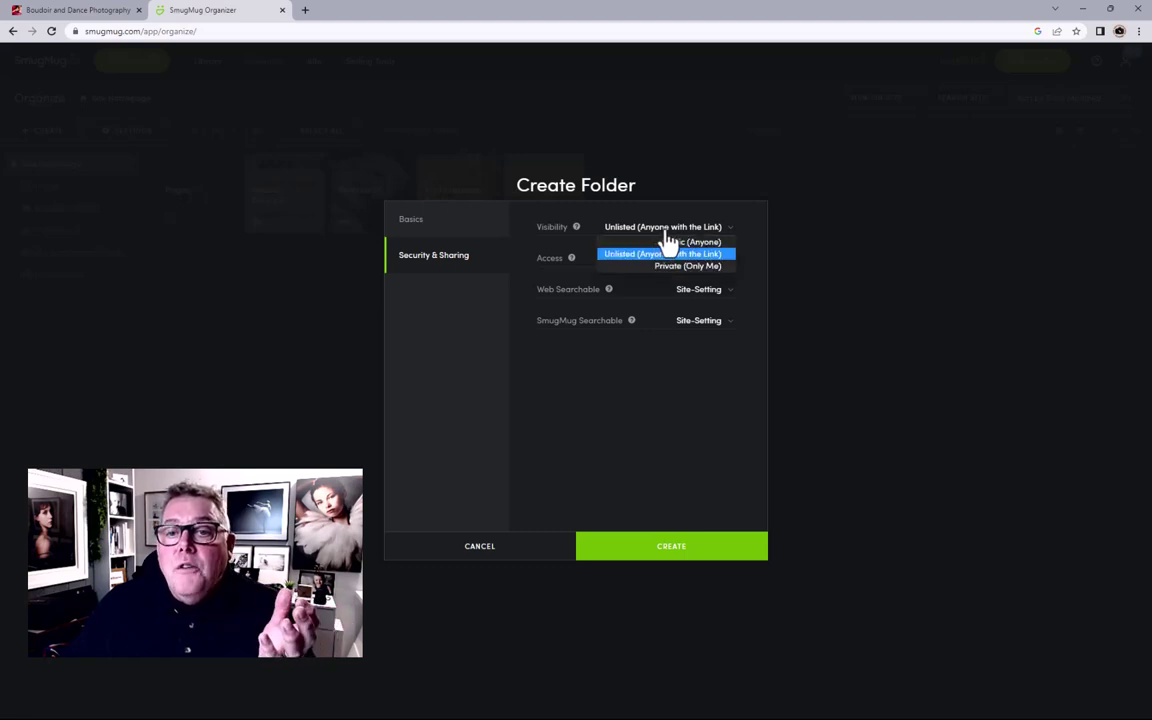
{"action": "left_click", "coordinate": [682, 243]}
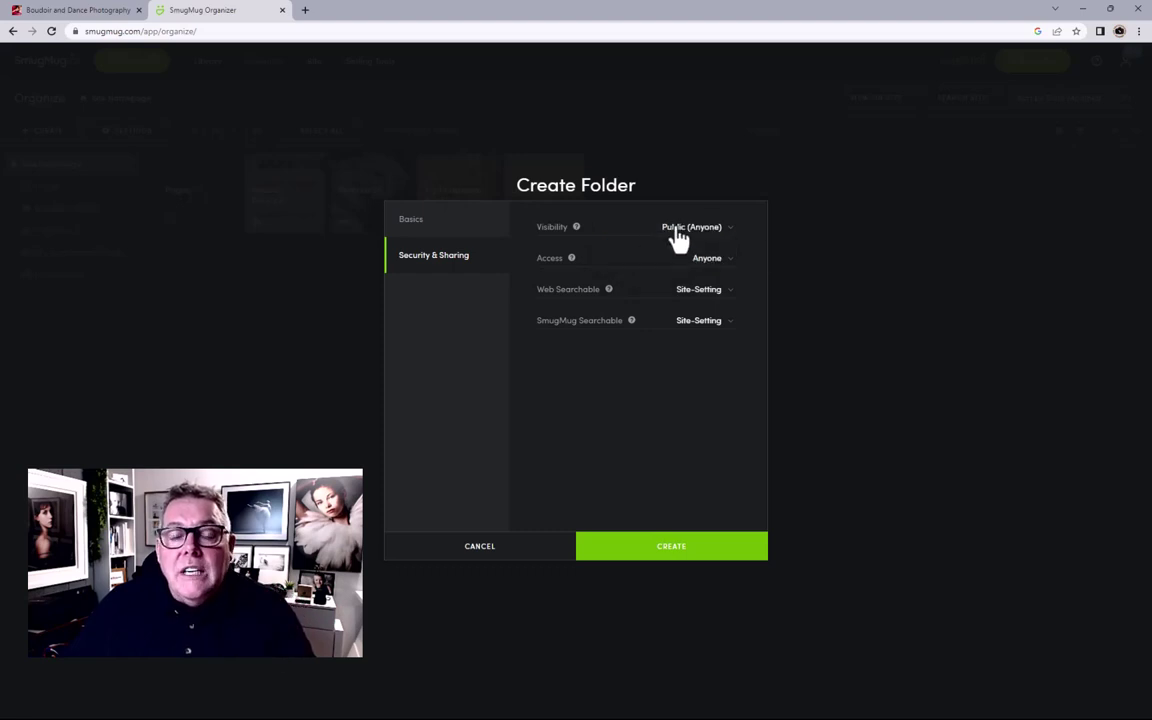
{"action": "left_click", "coordinate": [661, 562]}
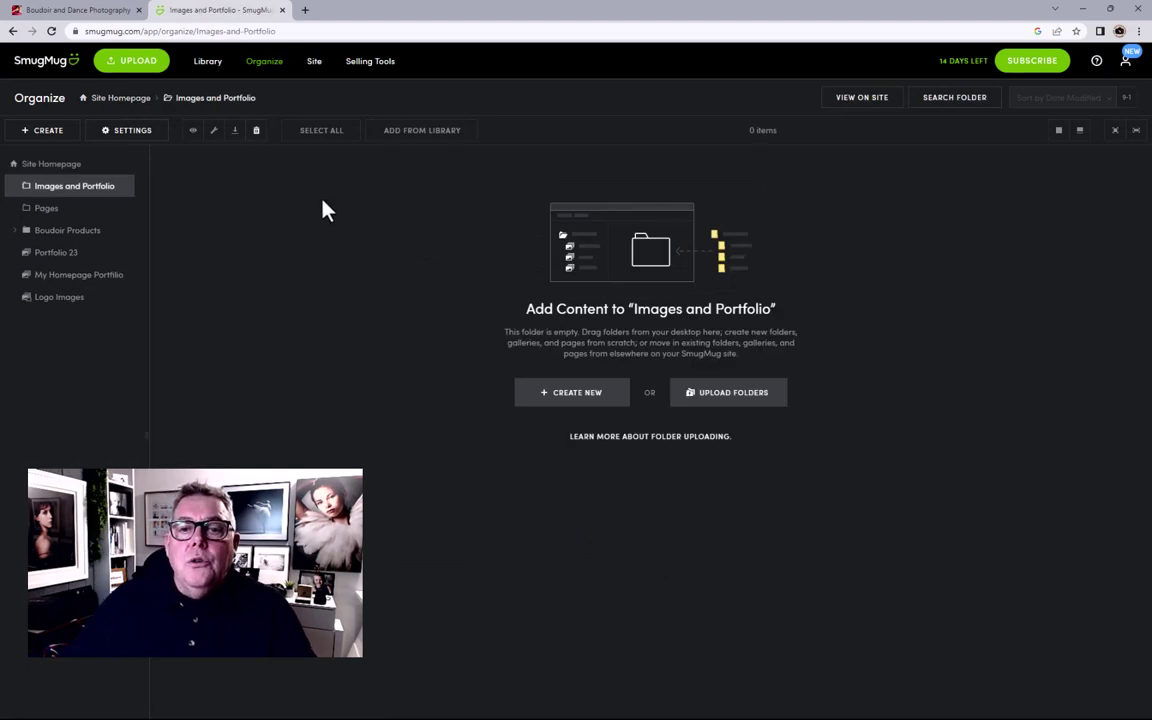
Step: Check the Boudoir Products folder's contents, then select Portfolio 23 on the Site Homepage
{"action": "left_click", "coordinate": [128, 98]}
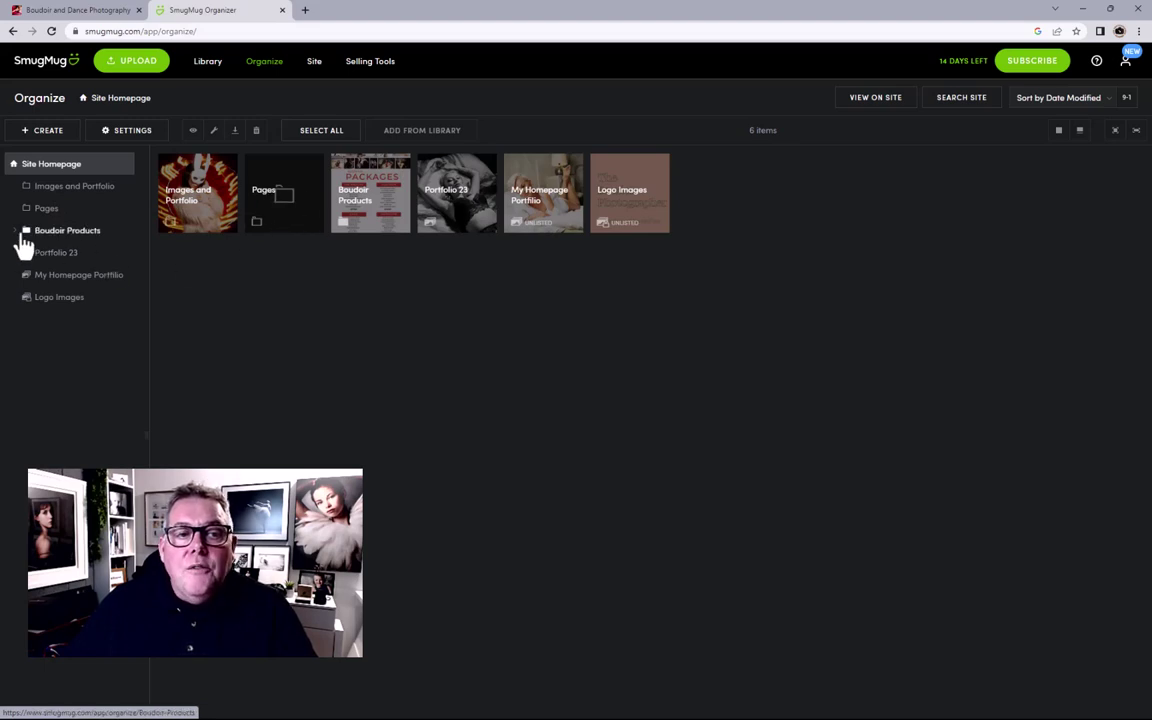
{"action": "left_click", "coordinate": [75, 238]}
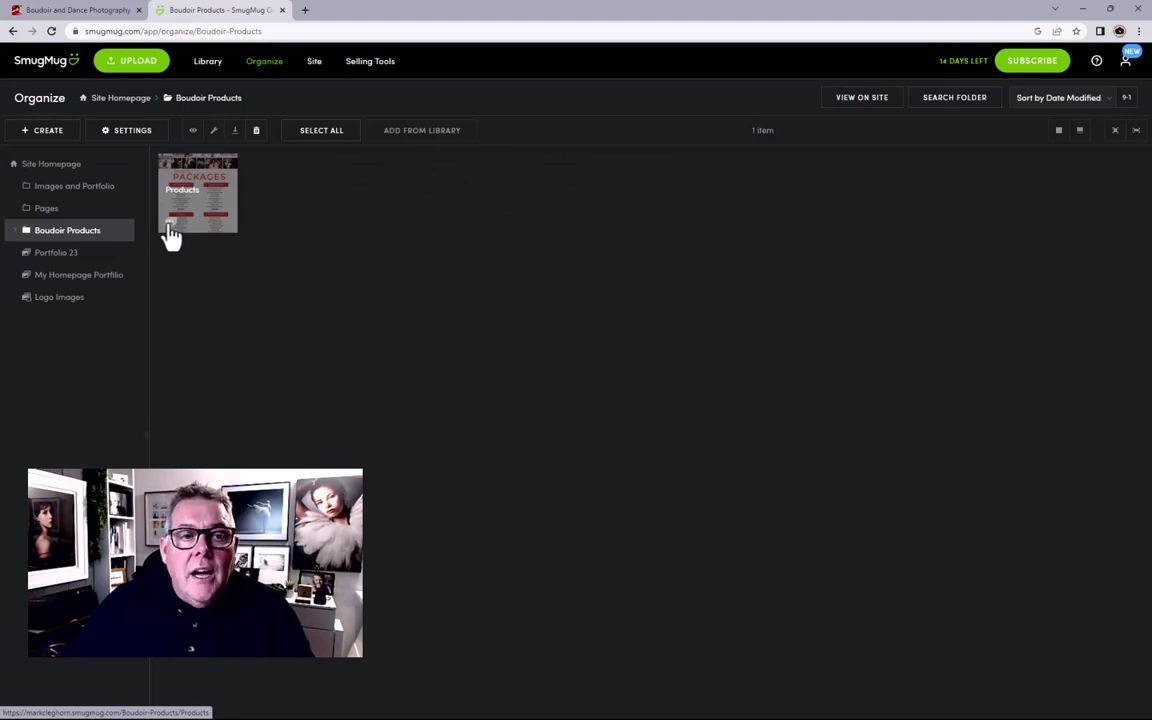
{"action": "left_click", "coordinate": [68, 170]}
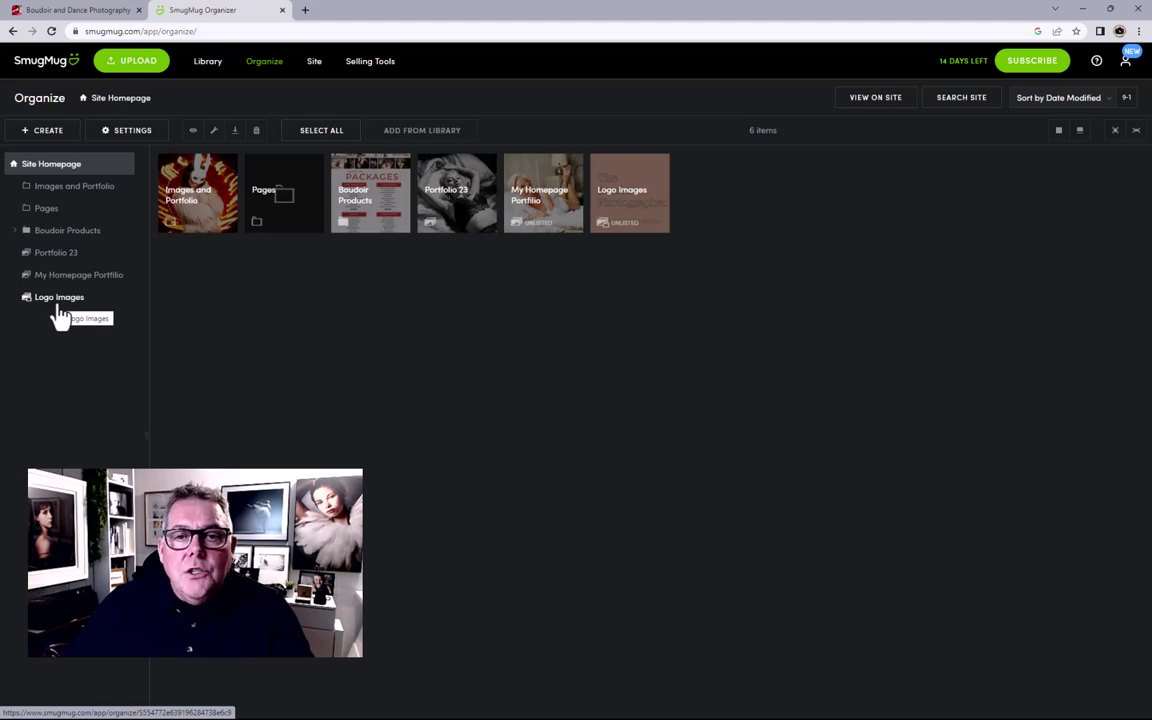
{"action": "left_click", "coordinate": [446, 203]}
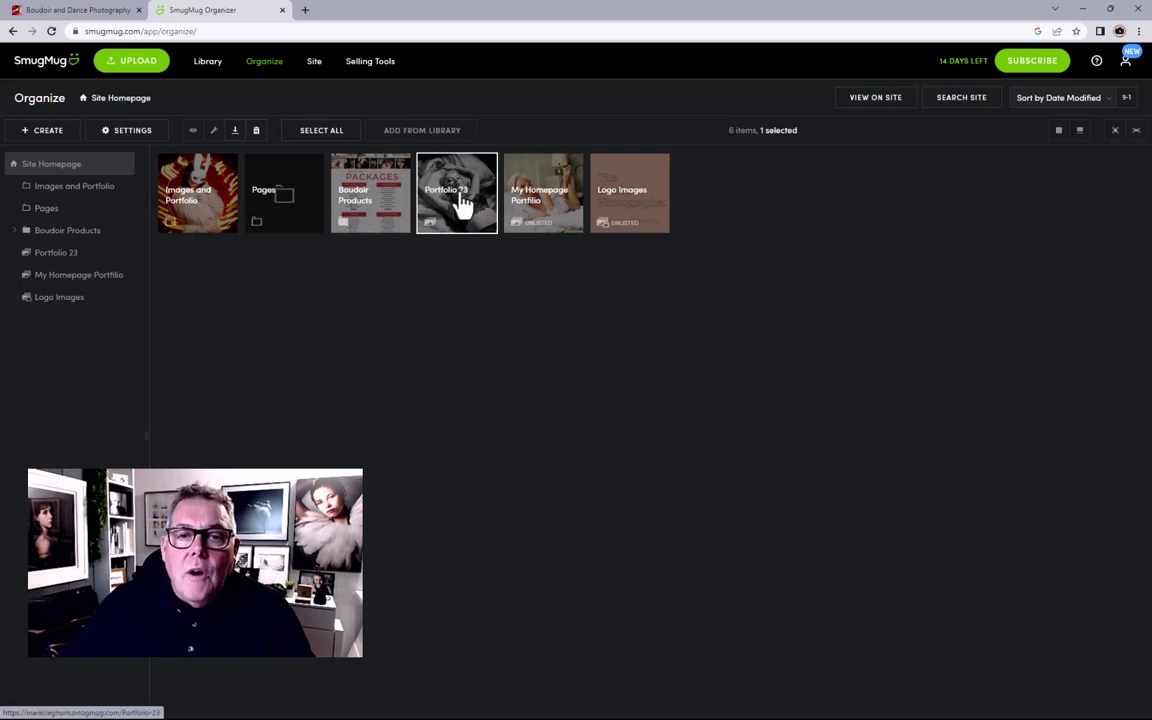
Step: Drag Portfolio 23 into the Images and Portfolio folder and open that folder
{"action": "left_click_drag", "start_coordinate": [460, 206], "coordinate": [118, 203]}
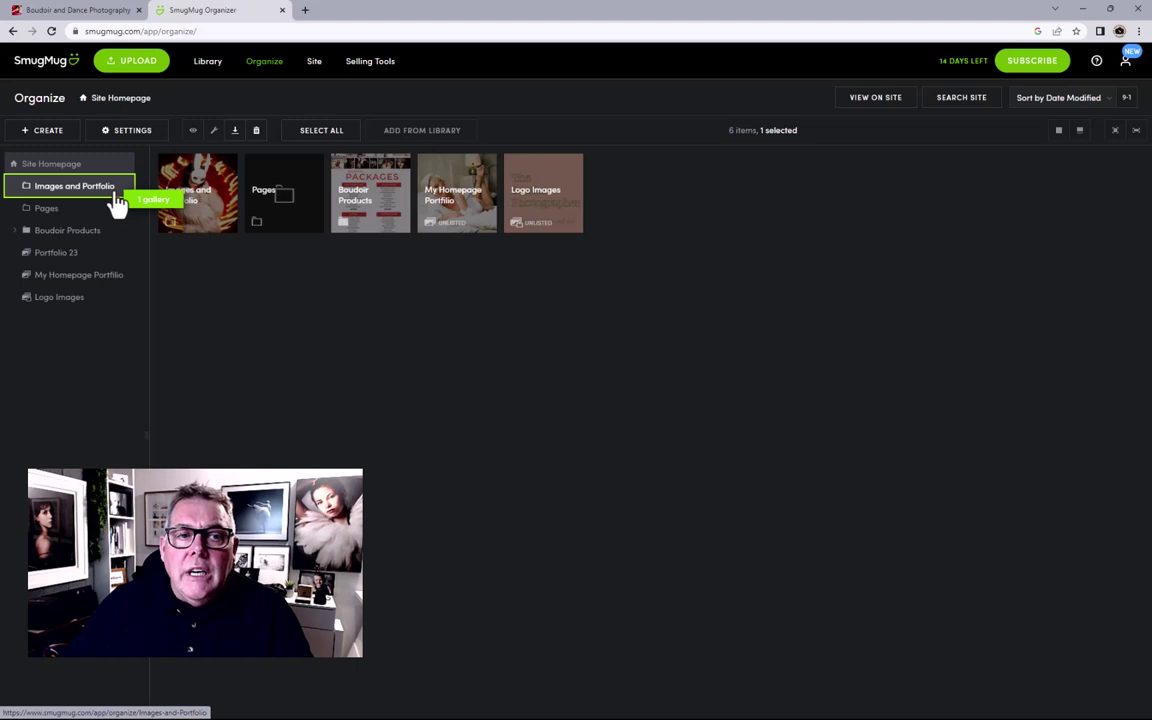
{"action": "left_click_drag", "start_coordinate": [118, 203], "coordinate": [116, 201]}
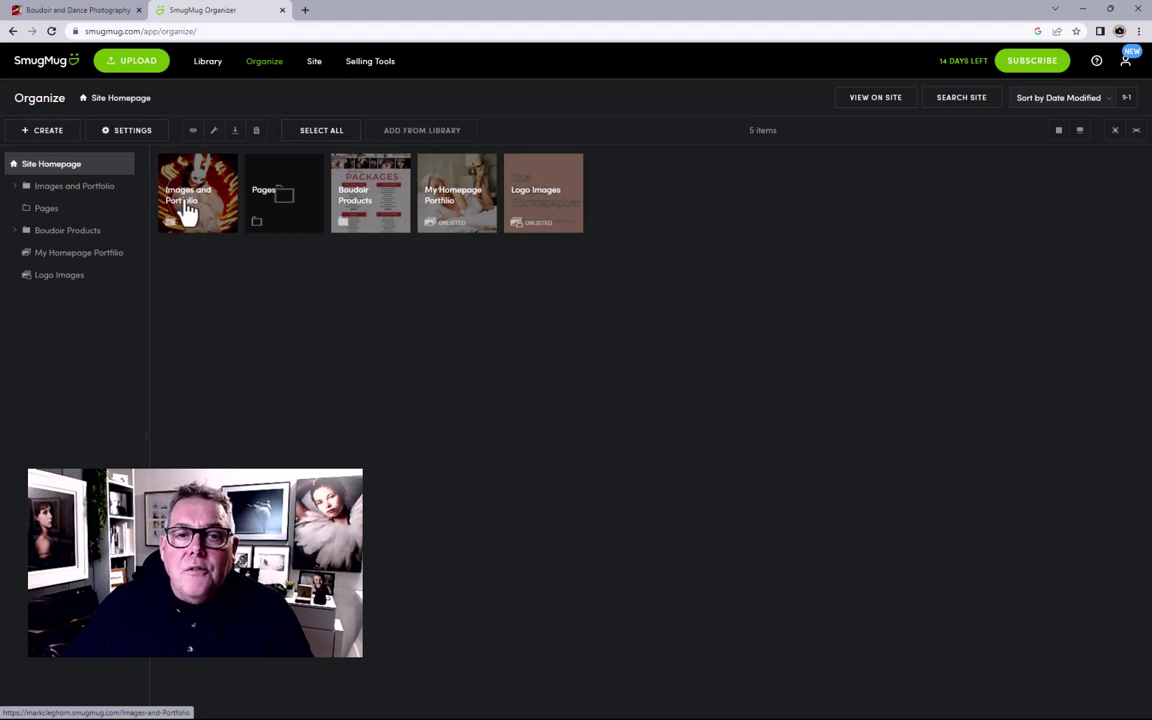
{"action": "left_click", "coordinate": [44, 184]}
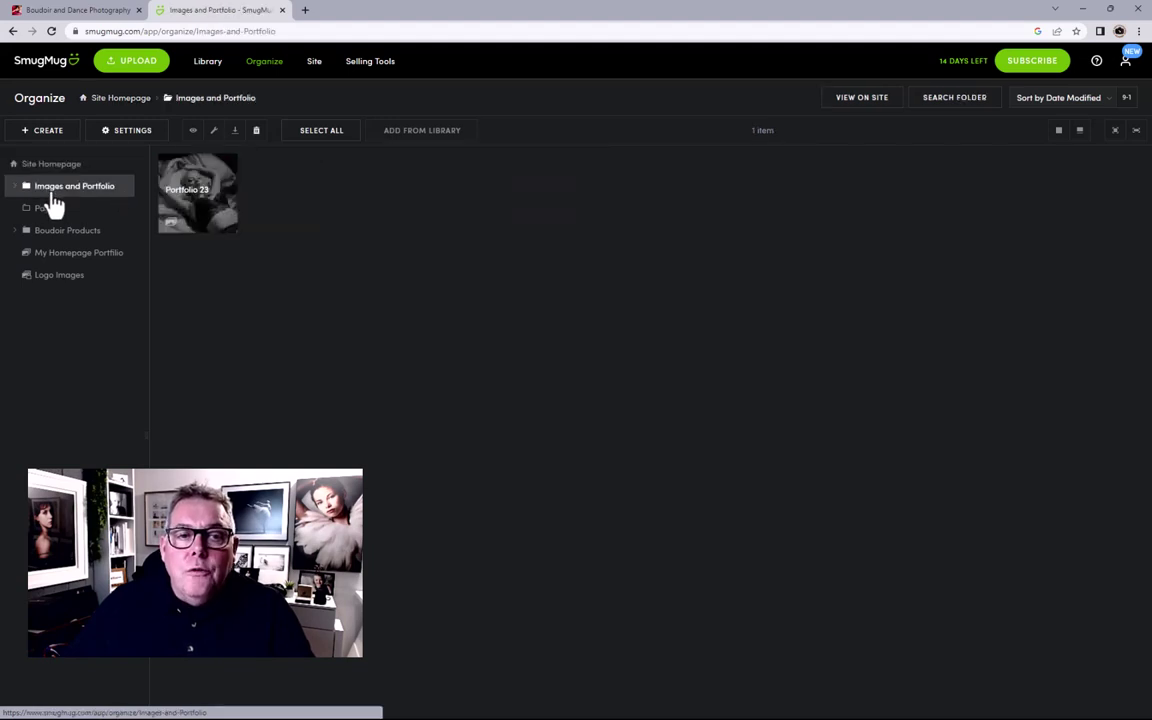
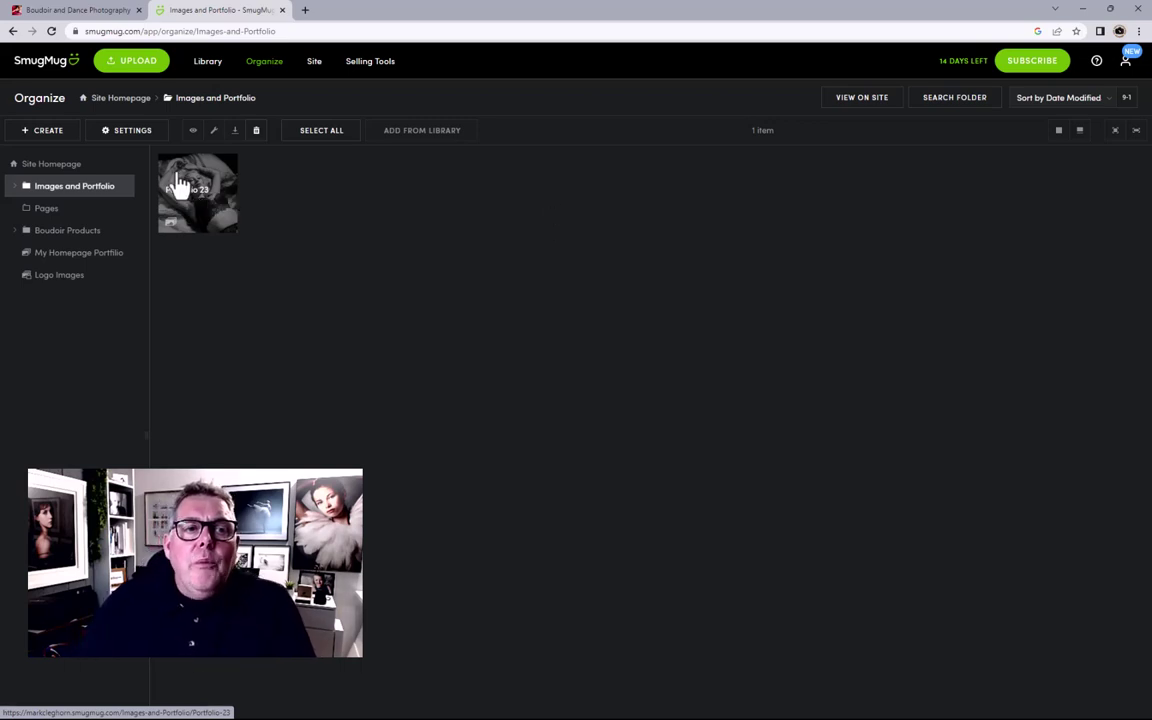
Step: Select Site Homepage in the folder tree, then view the live Boudoir Photographer homepage
{"action": "left_click", "coordinate": [72, 168]}
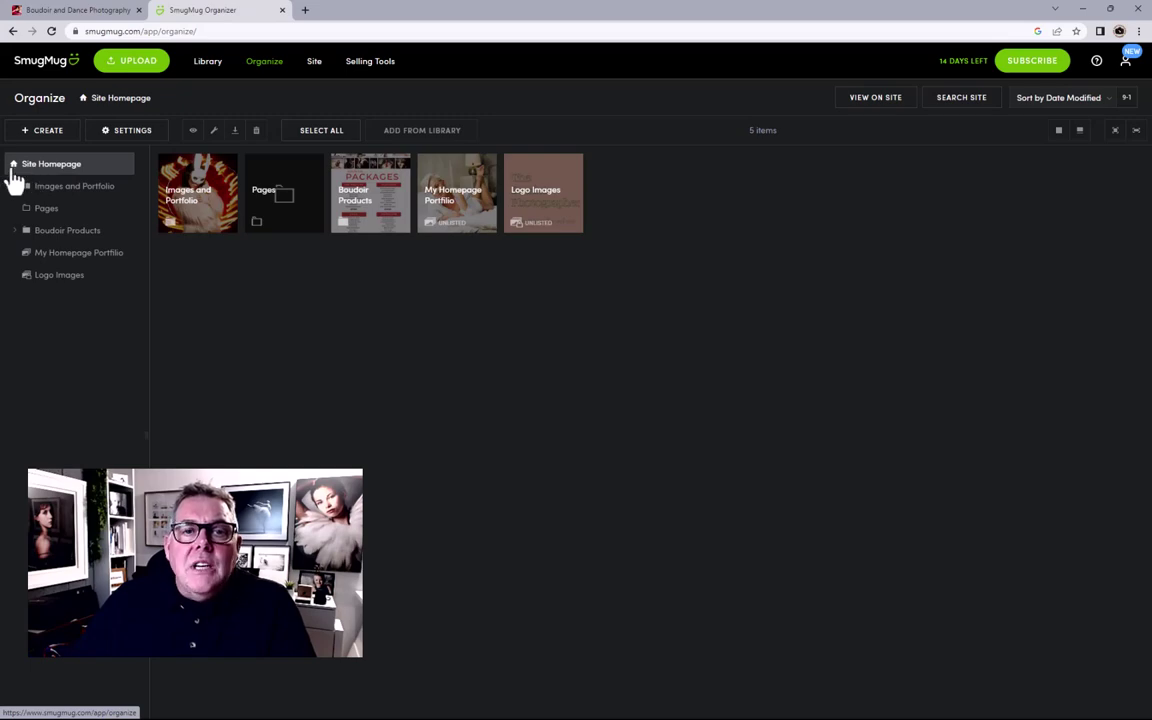
{"action": "left_click", "coordinate": [315, 63]}
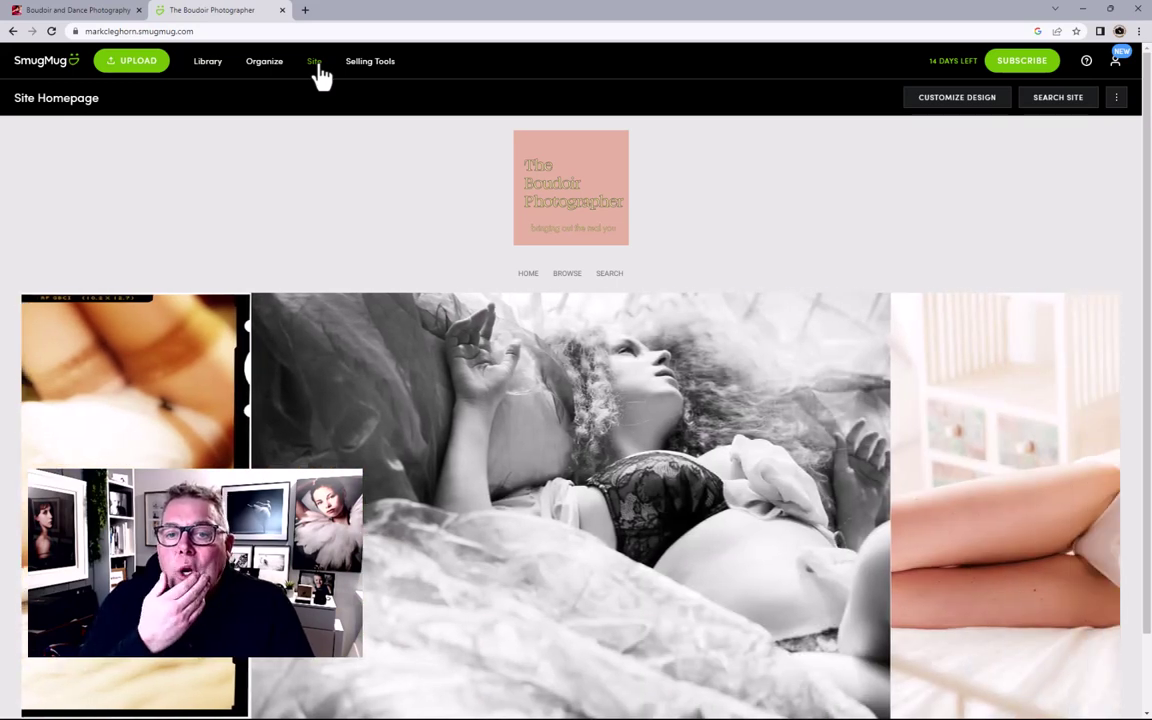
{"action": "scroll", "coordinate": [432, 386], "scroll_direction": "down", "scroll_amount": 1}
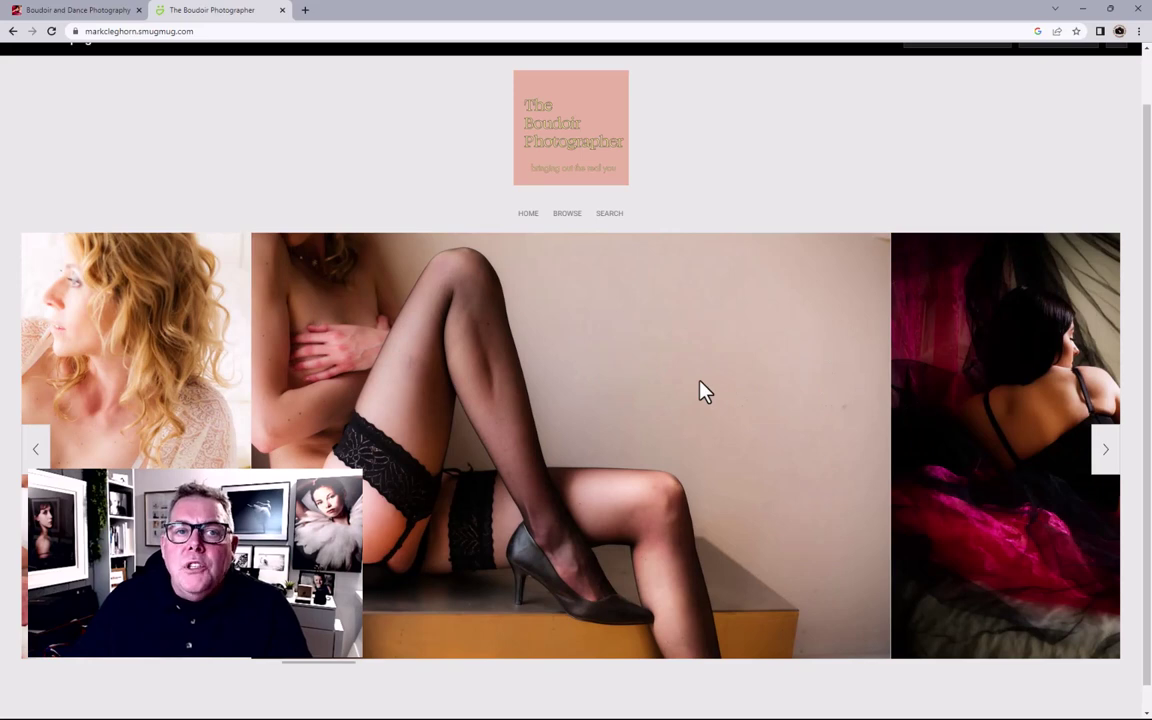
{"action": "scroll", "coordinate": [578, 378], "scroll_direction": "up", "scroll_amount": 1}
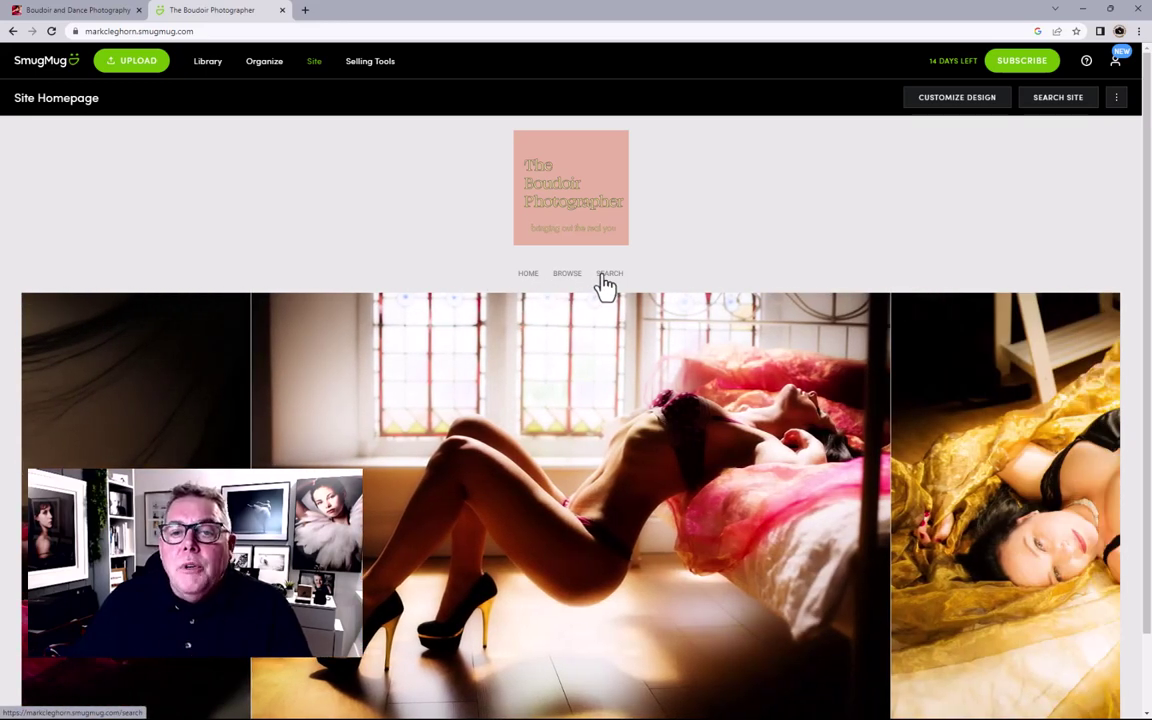
Step: Search the site for 'boudoir'
{"action": "left_click", "coordinate": [605, 281]}
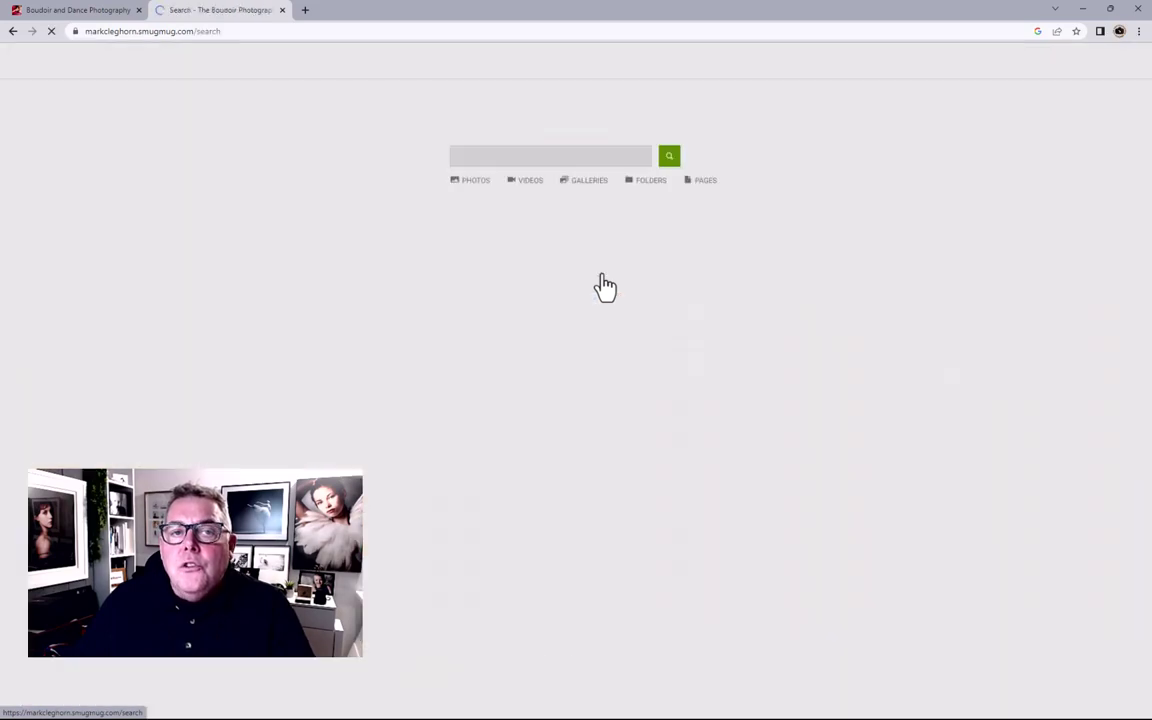
{"action": "left_click", "coordinate": [483, 318]}
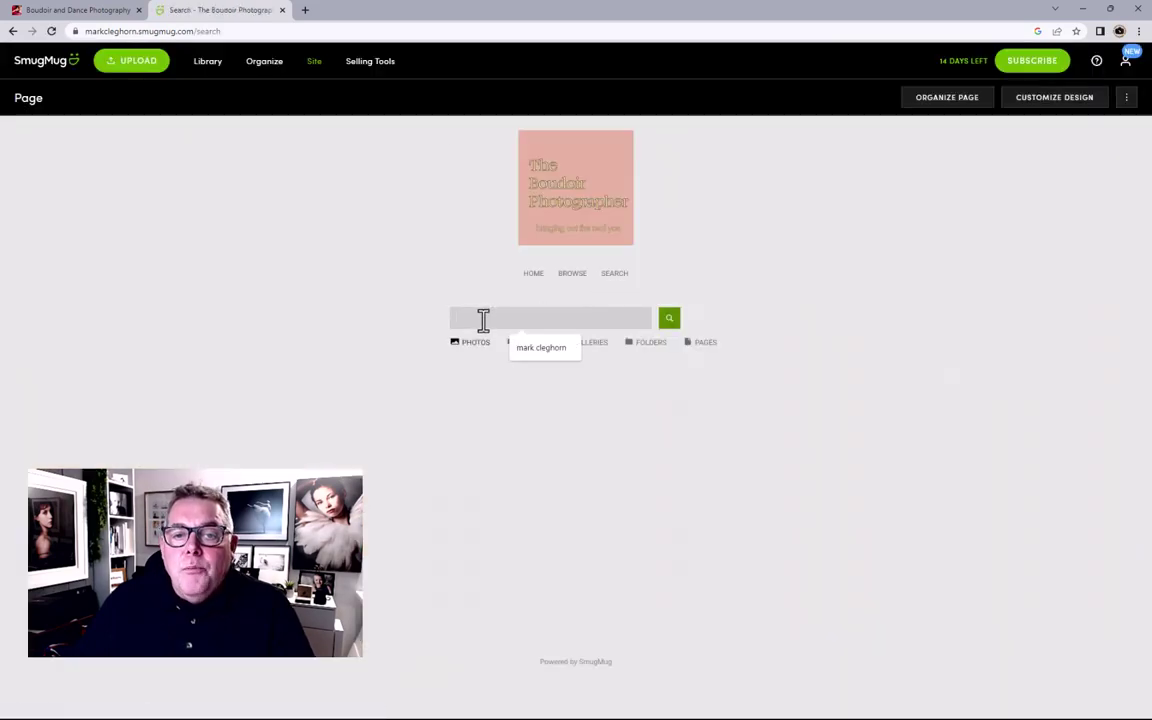
{"action": "type", "text": "bo"}
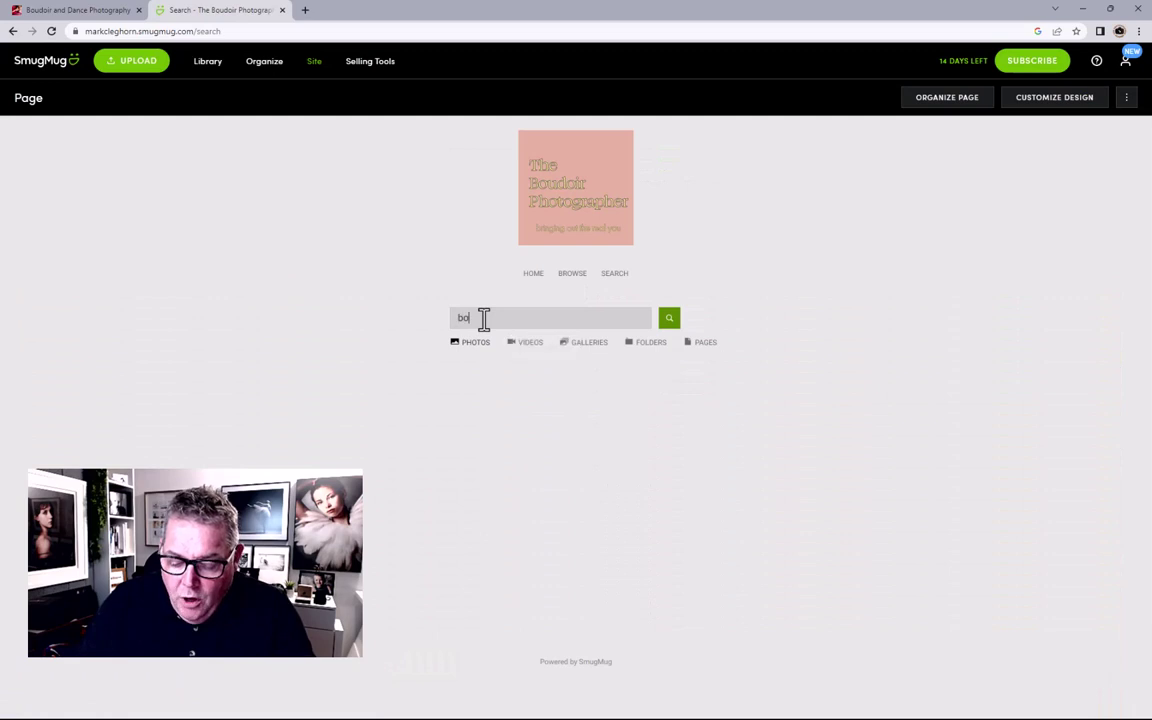
{"action": "type", "text": "udoir"}
{"action": "key", "text": "Return"}
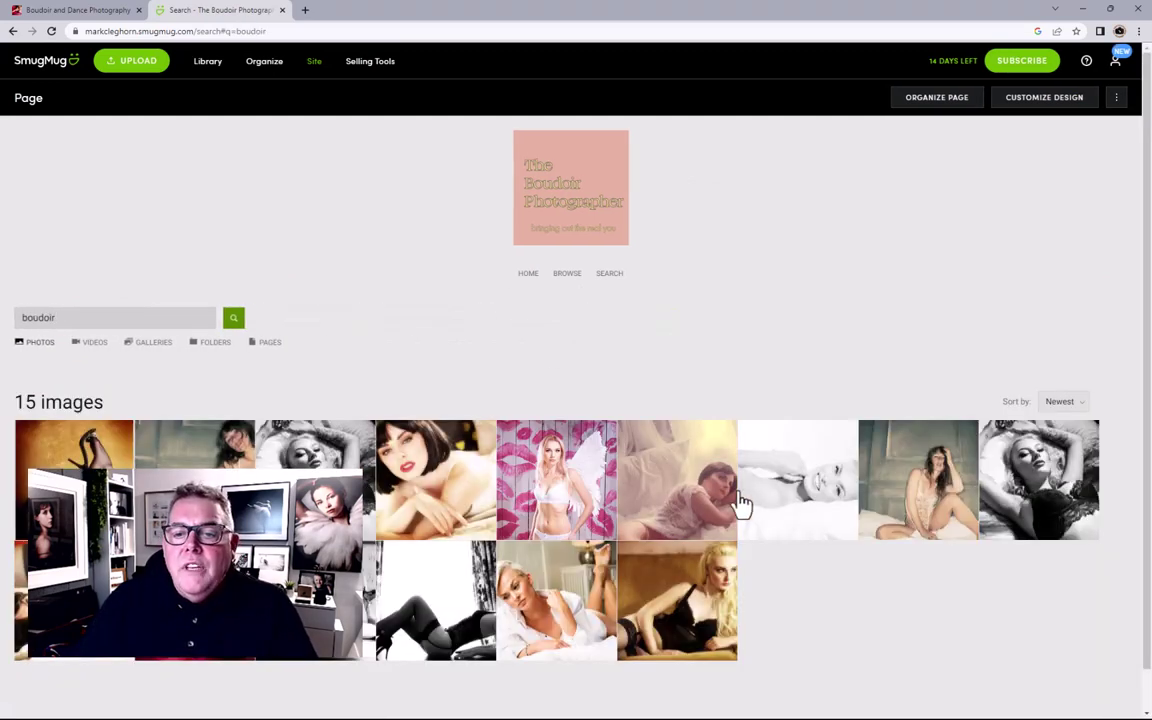
Step: Review the boudoir results under the Videos, Galleries, Folders and Pages tabs
{"action": "mouse_move", "coordinate": [624, 515]}
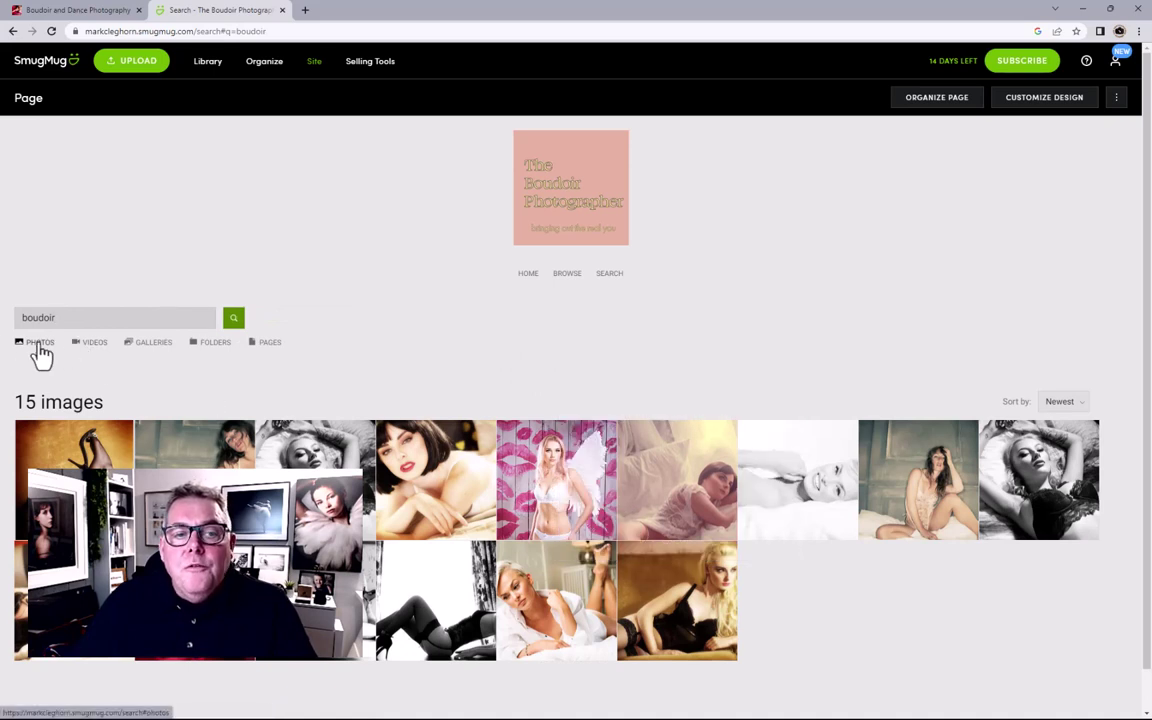
{"action": "left_click", "coordinate": [92, 345]}
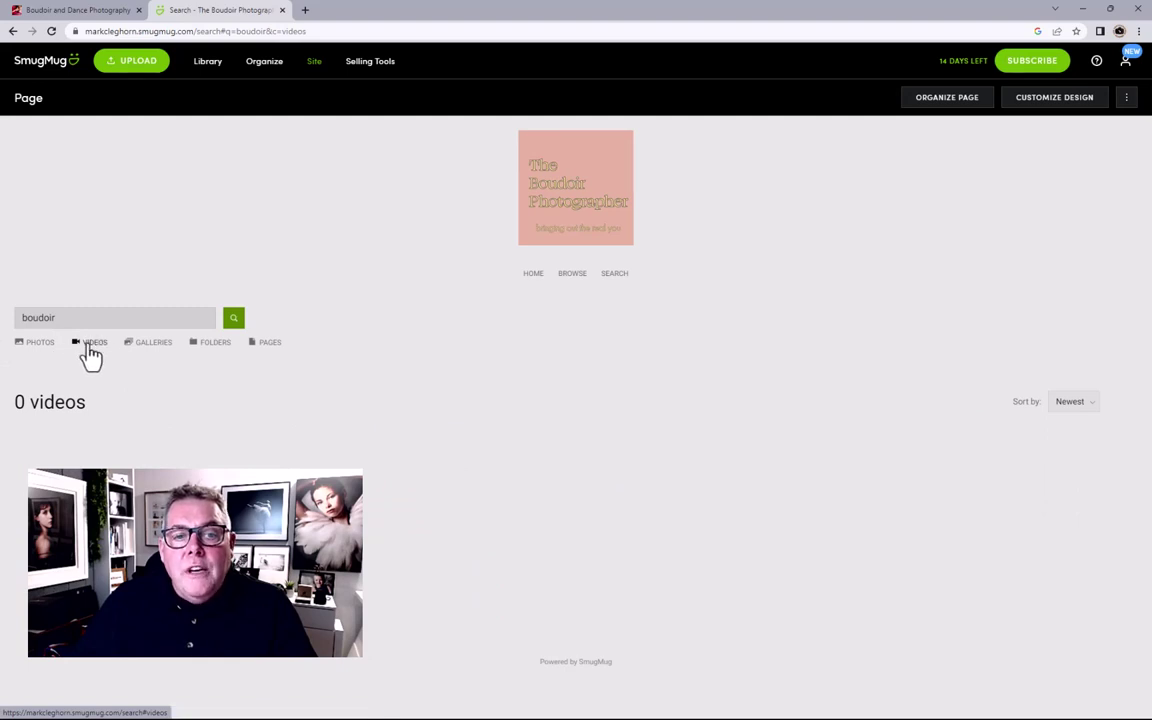
{"action": "left_click", "coordinate": [146, 345]}
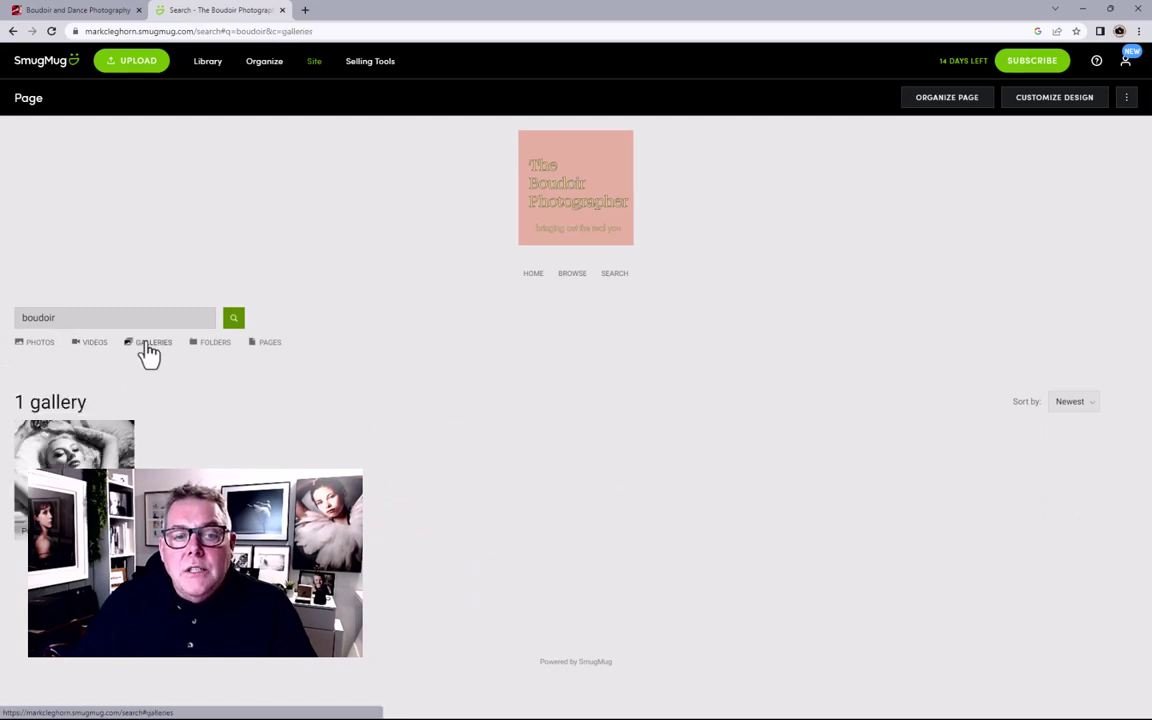
{"action": "left_click", "coordinate": [213, 346]}
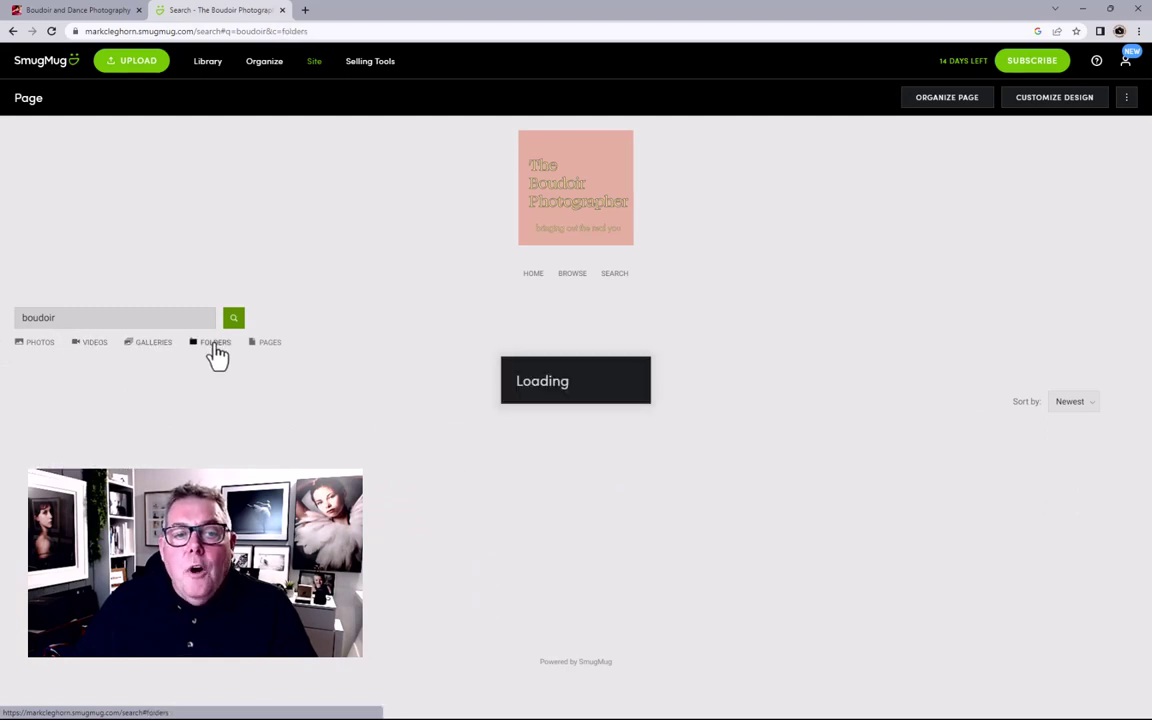
{"action": "left_click", "coordinate": [266, 343]}
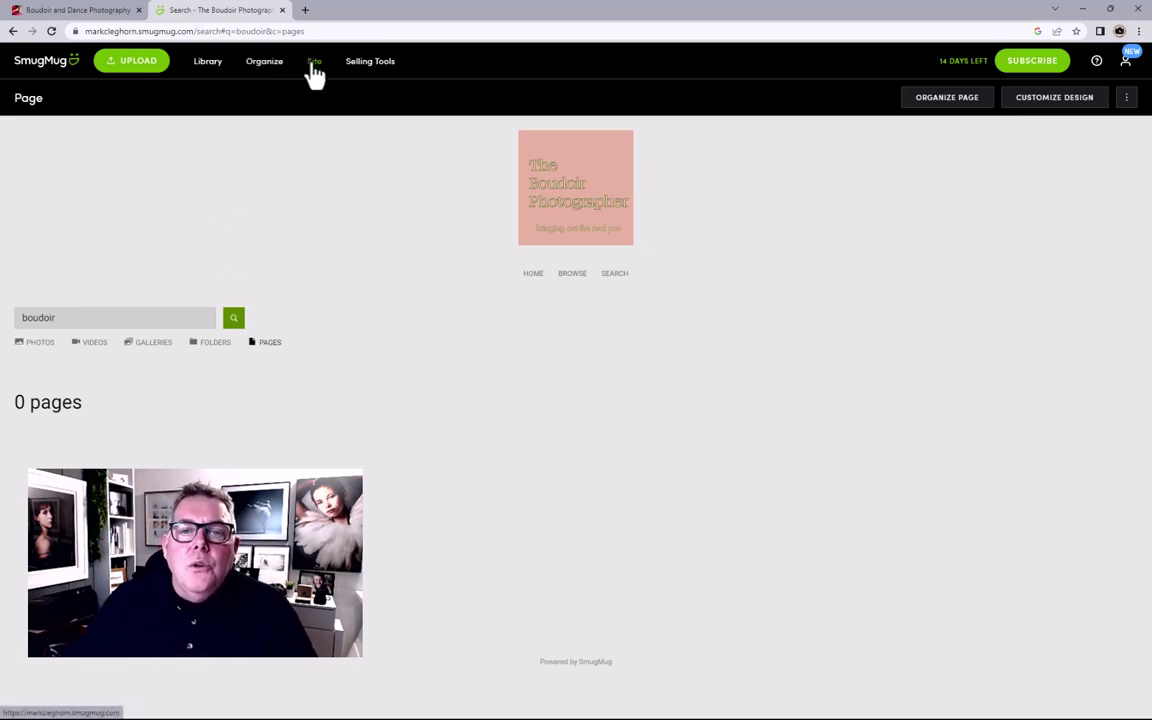
Step: Move between Home and Search, then open Browse listing the Portfolio, Pages and Boudoir Products folders
{"action": "left_click", "coordinate": [535, 280]}
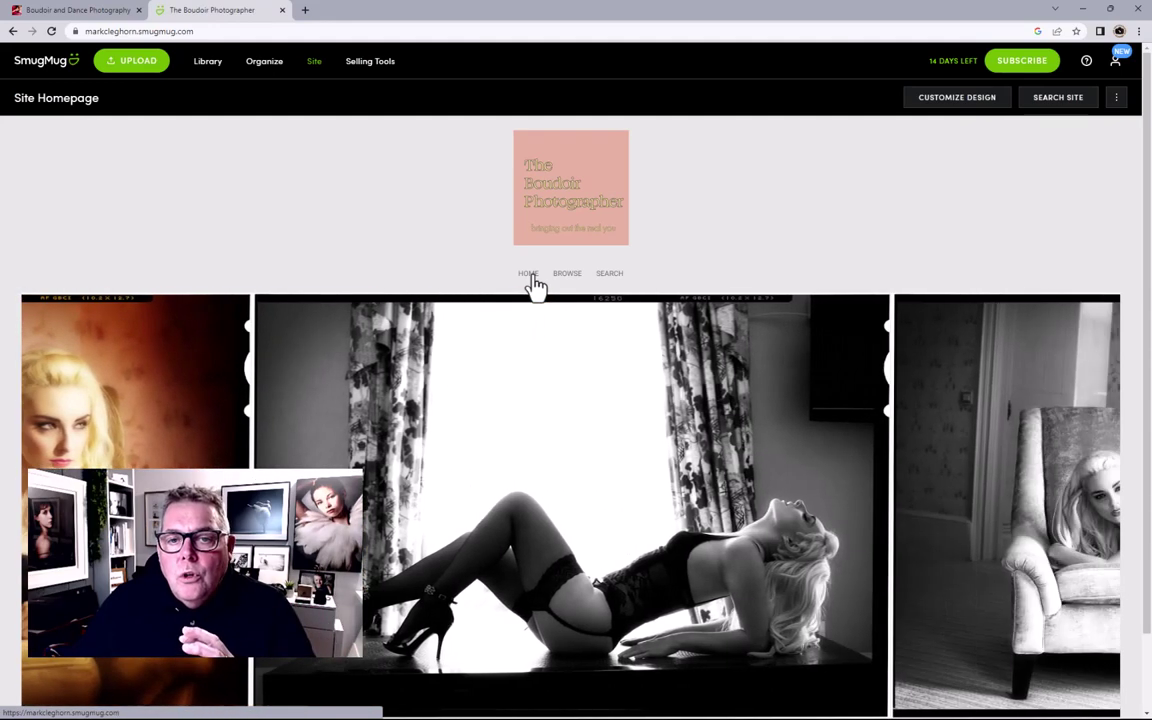
{"action": "left_click", "coordinate": [612, 274]}
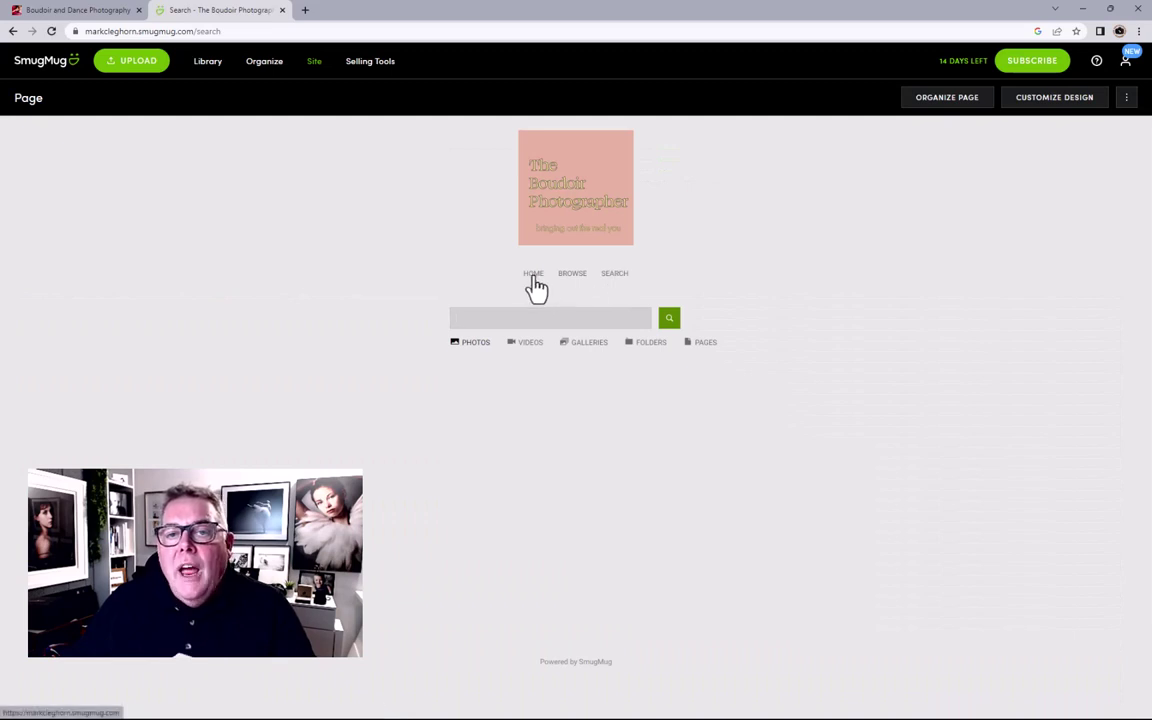
{"action": "left_click", "coordinate": [565, 209]}
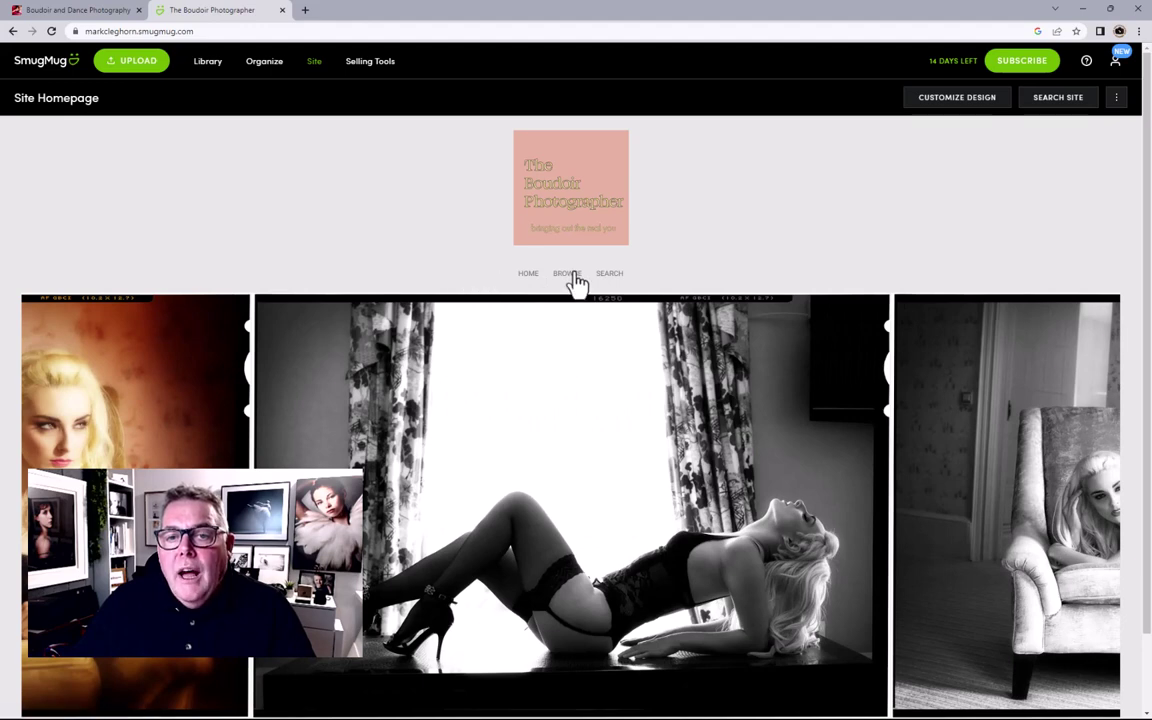
{"action": "left_click", "coordinate": [572, 280]}
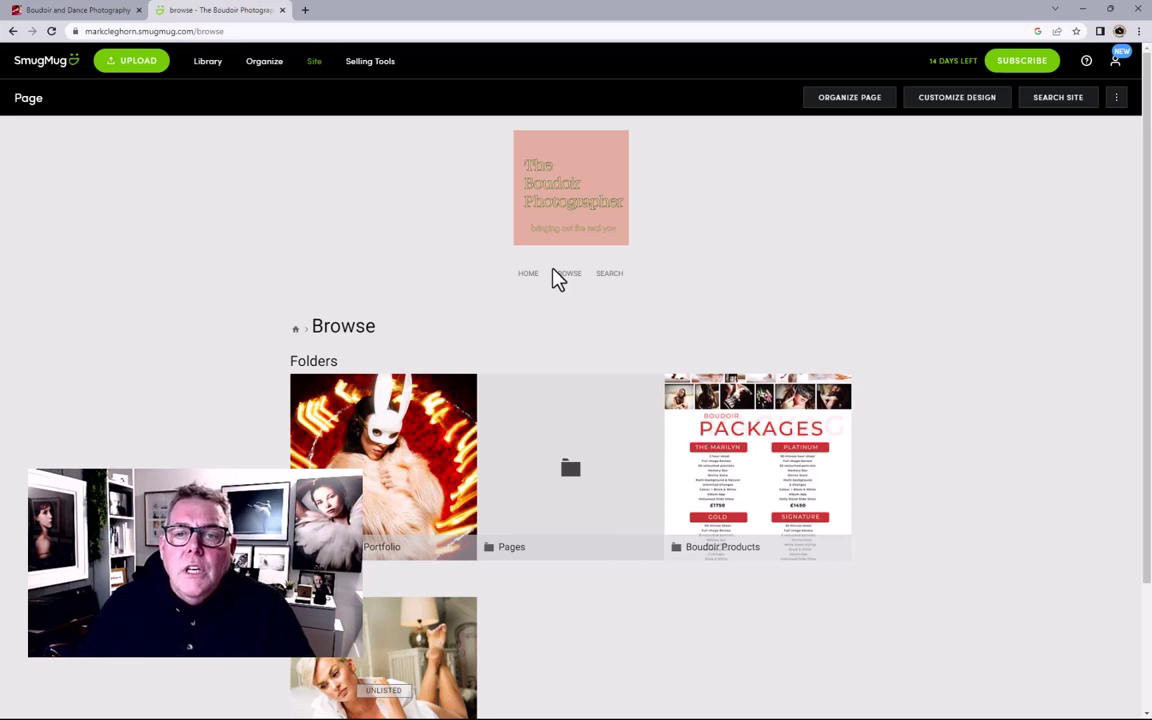
Step: Return to the homepage, then open the empty Pages folder in Organize
{"action": "left_click", "coordinate": [551, 213]}
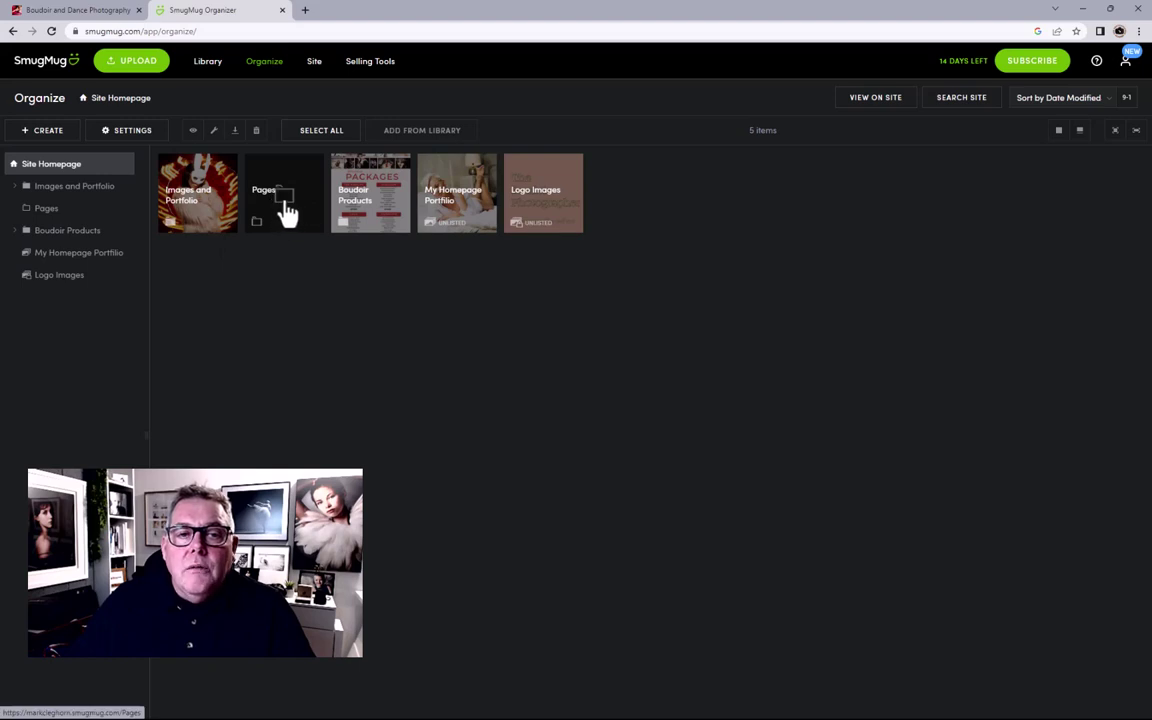
{"action": "double_click", "coordinate": [290, 213]}
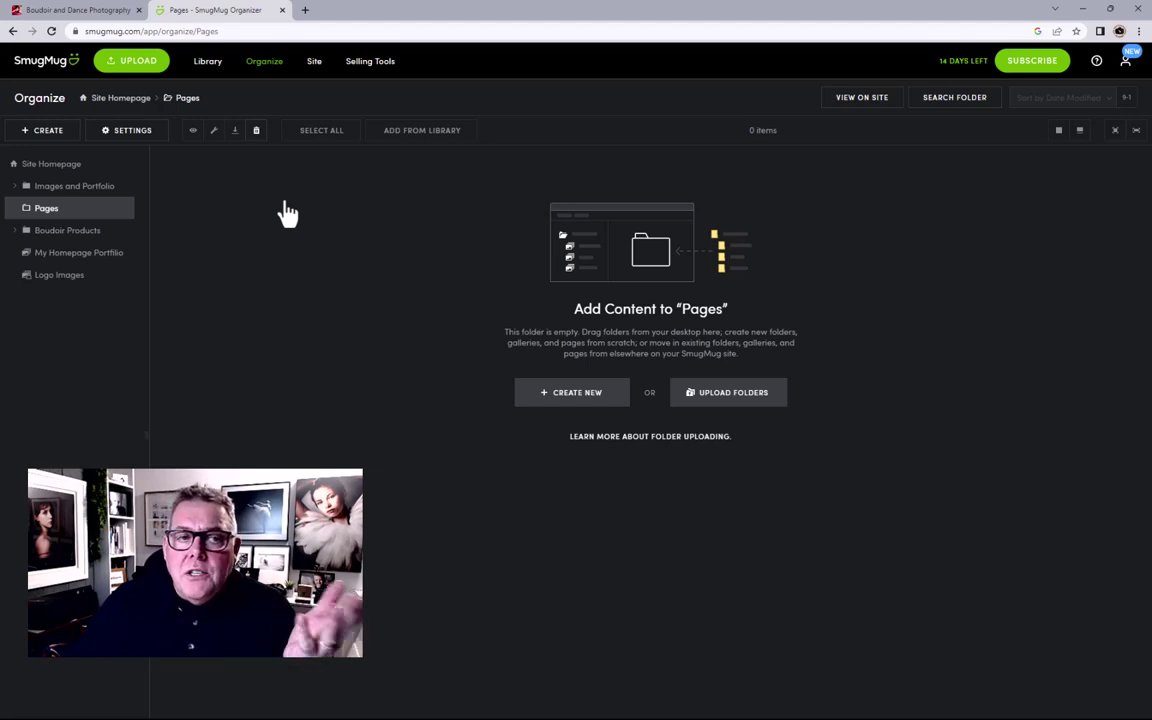
Step: Create a new About Me web page using the Profile layout and continue to its settings
{"action": "left_click", "coordinate": [56, 133]}
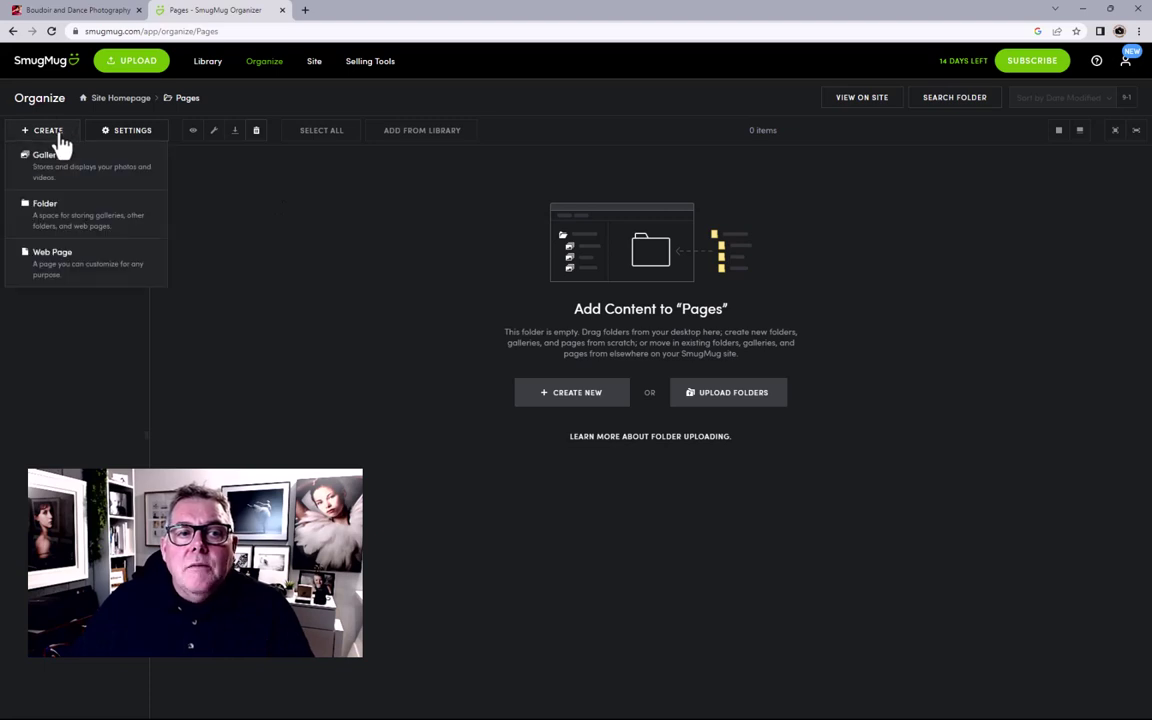
{"action": "left_click", "coordinate": [58, 262]}
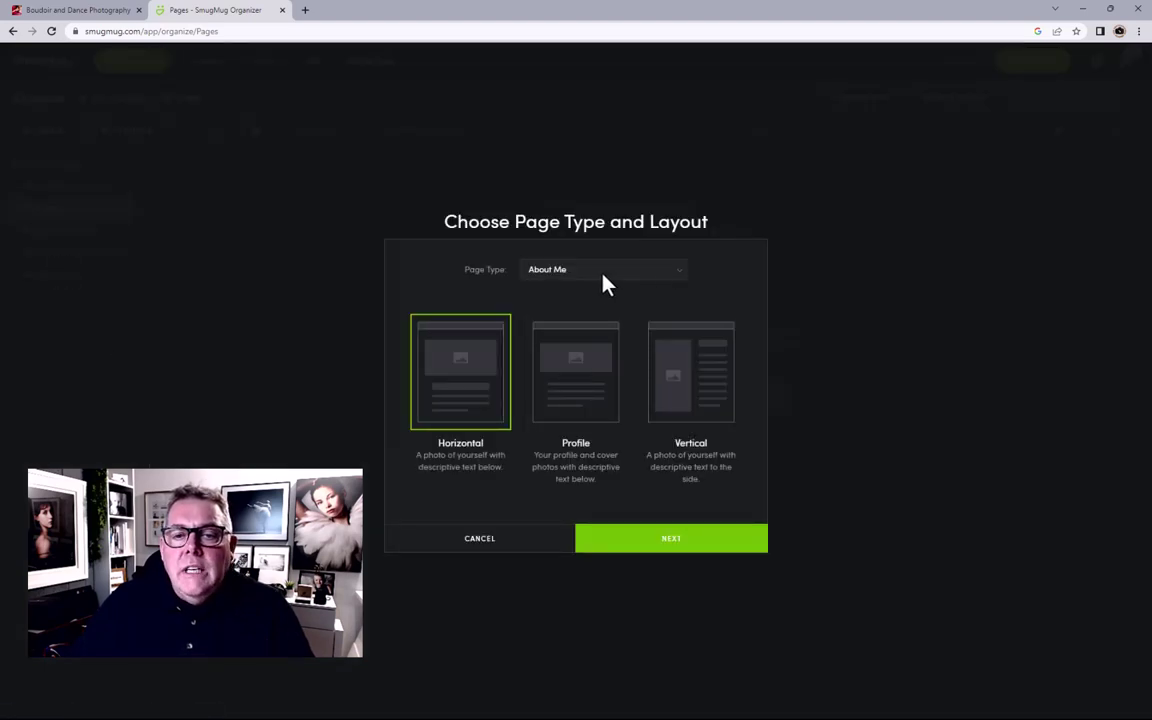
{"action": "left_click", "coordinate": [680, 276]}
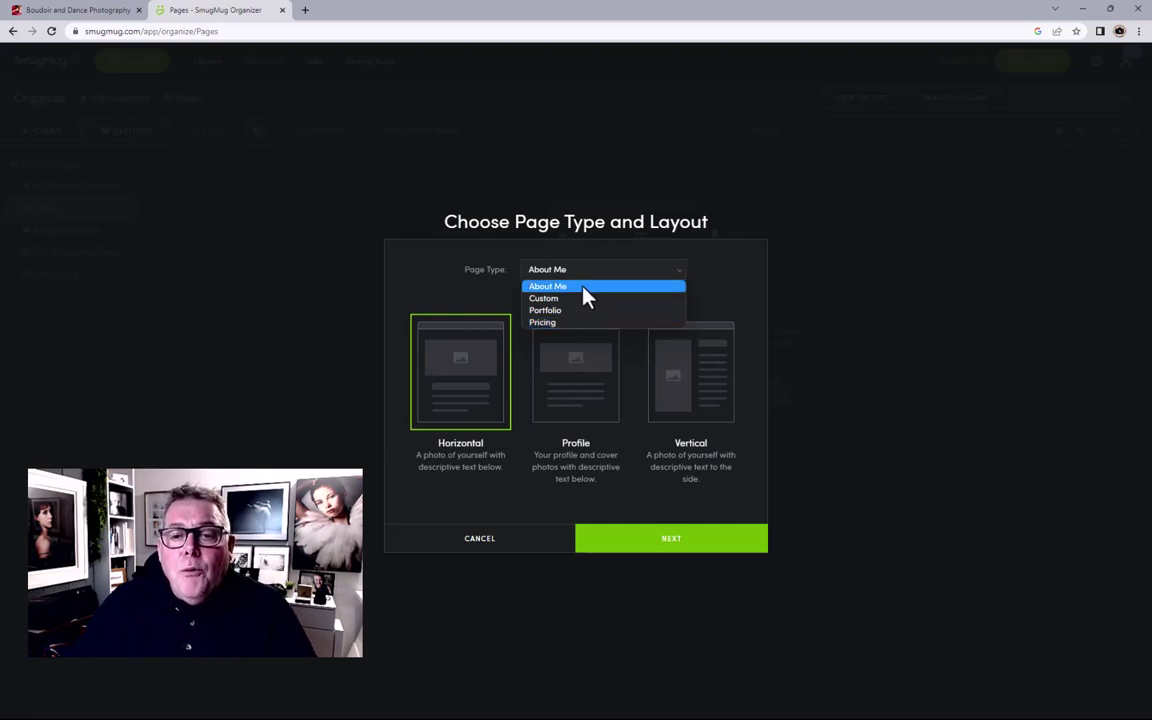
{"action": "left_click", "coordinate": [584, 288]}
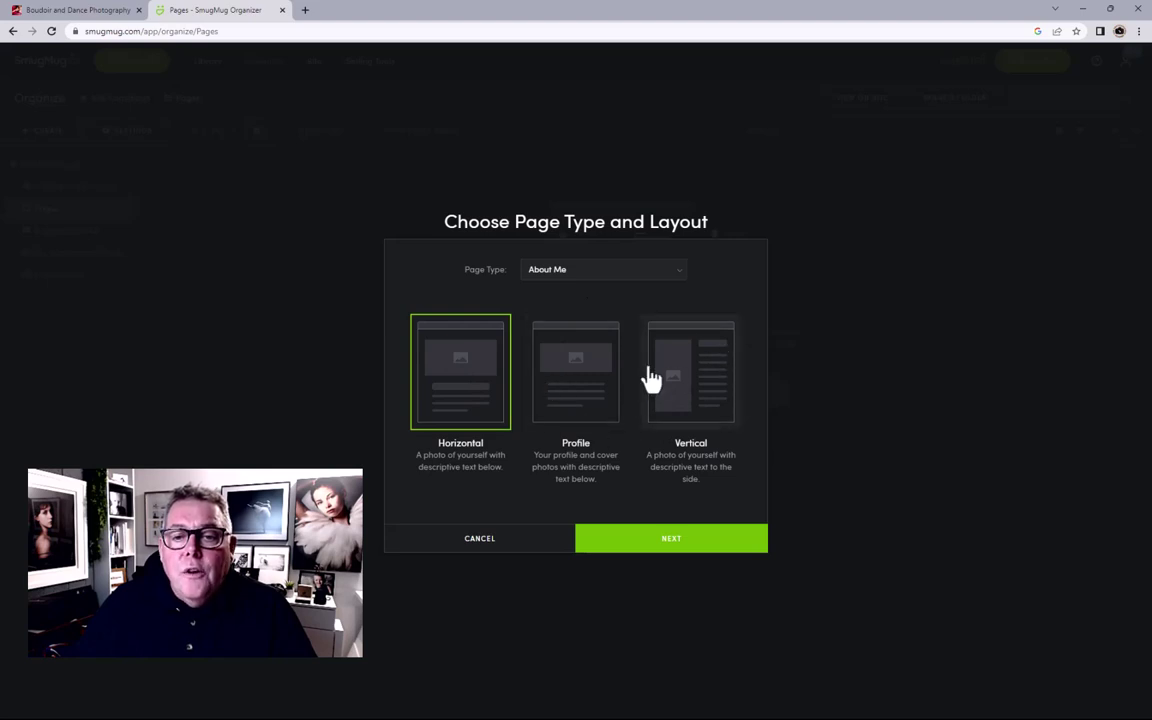
{"action": "left_click", "coordinate": [571, 375]}
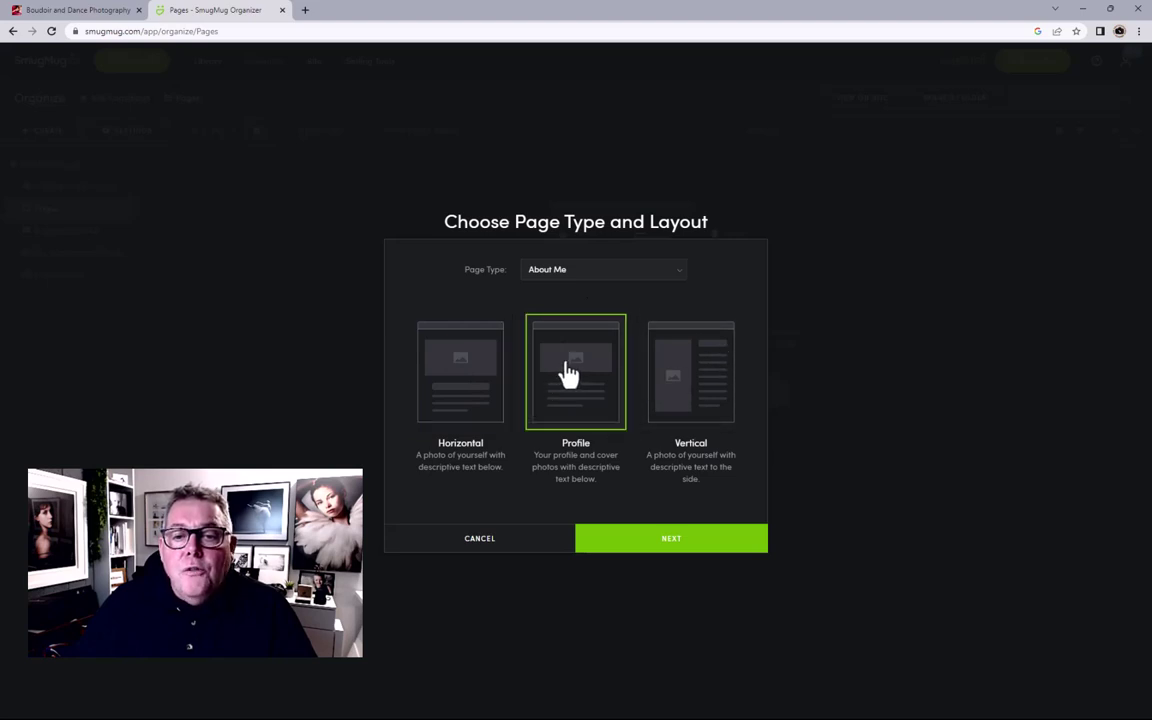
{"action": "left_click", "coordinate": [664, 545]}
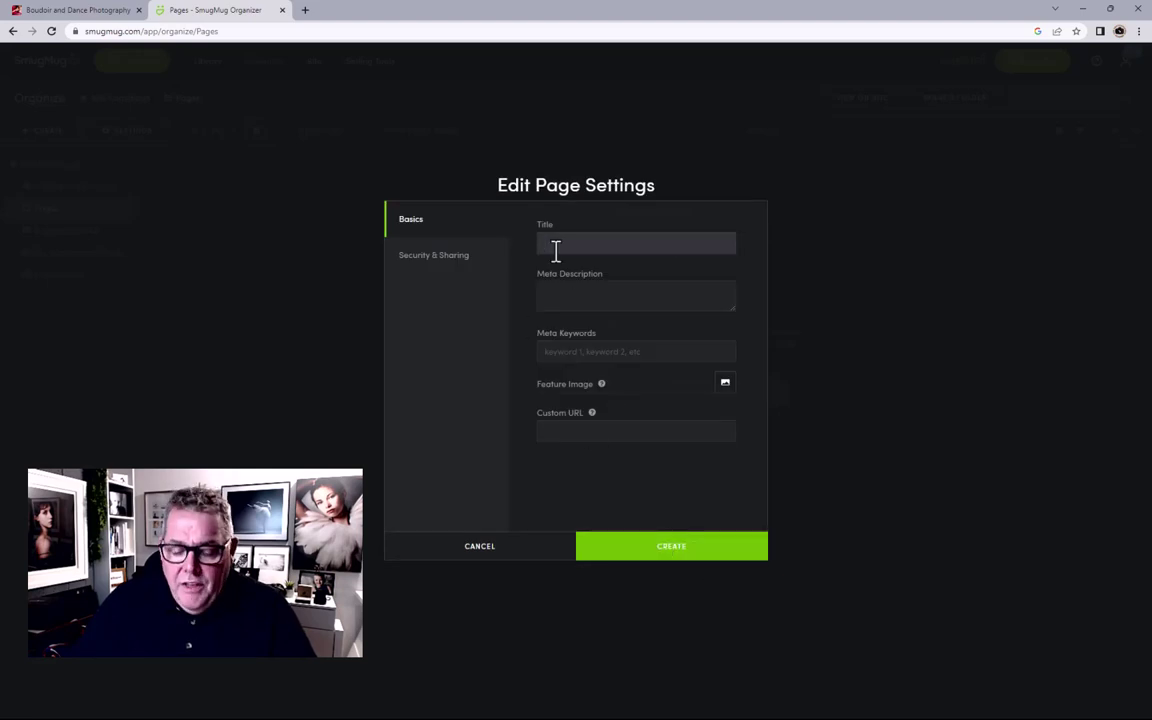
Step: Title the page 'About Our Boudoir' and copy that title into Meta Description and Meta Keywords
{"action": "type", "text": "Abou"}
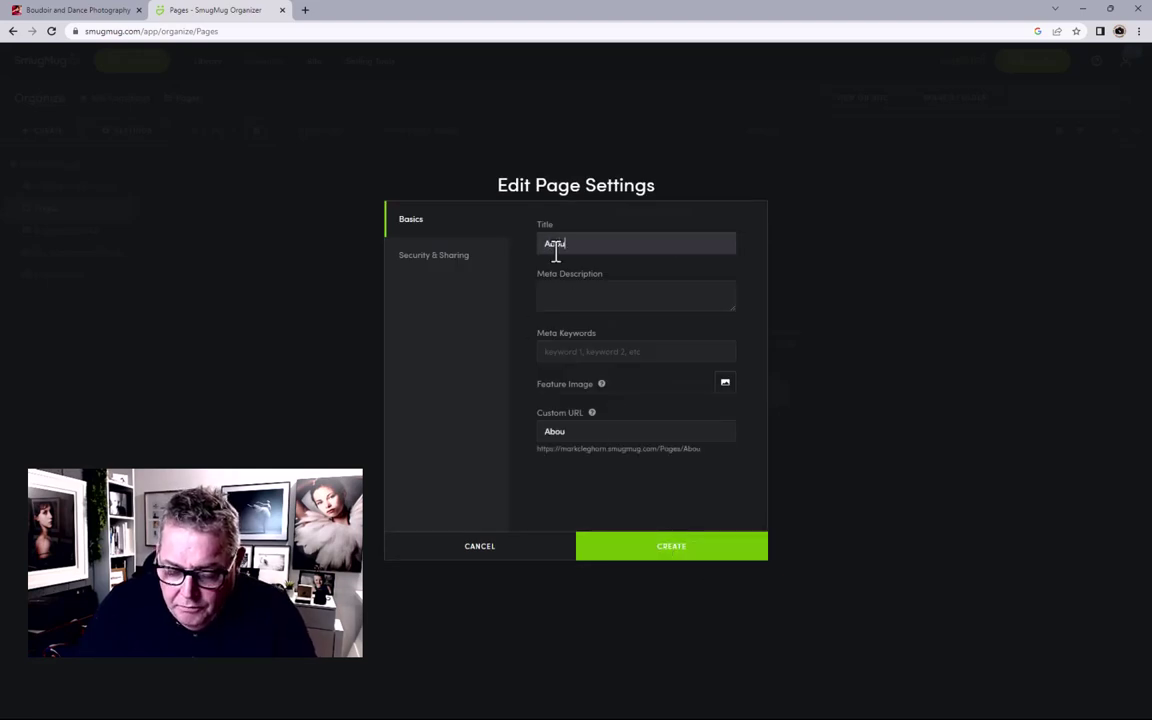
{"action": "type", "text": "t "}
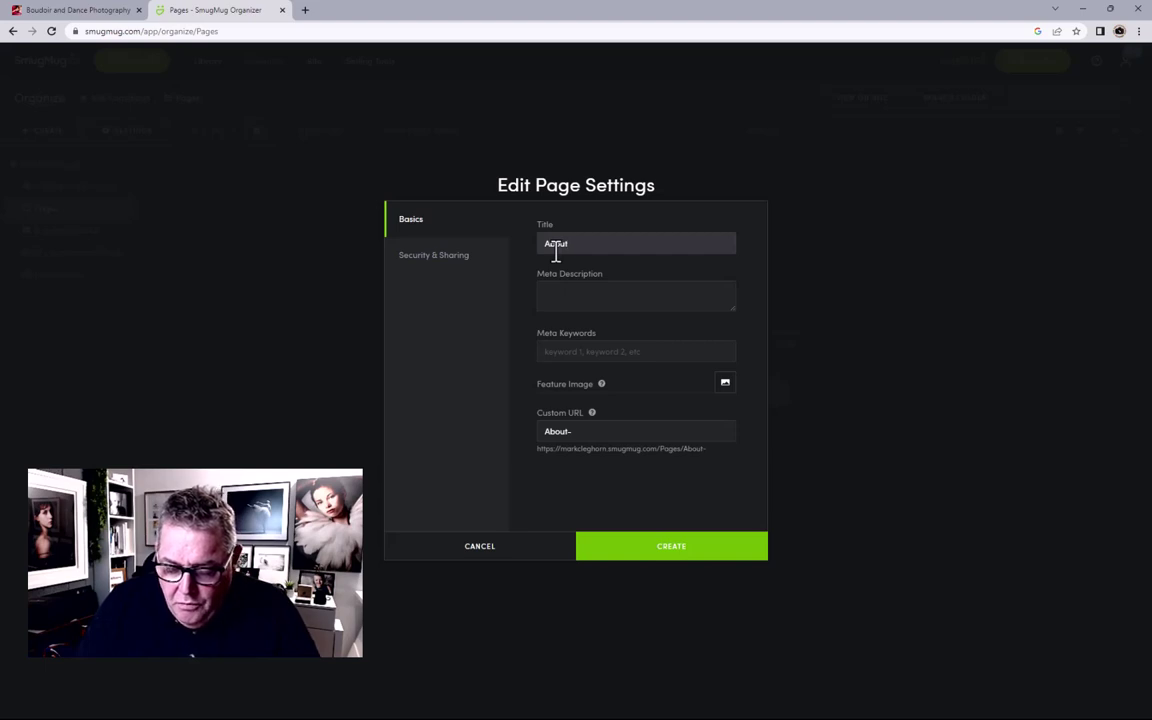
{"action": "type", "text": "Our B"}
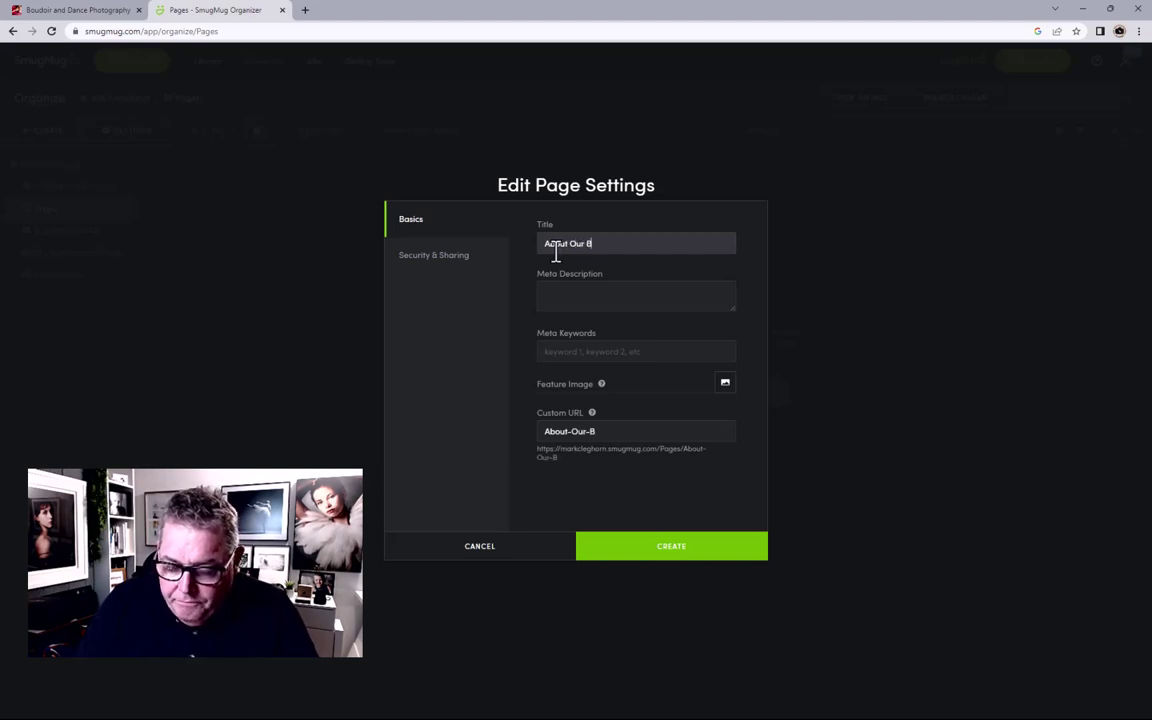
{"action": "type", "text": "oudoir"}
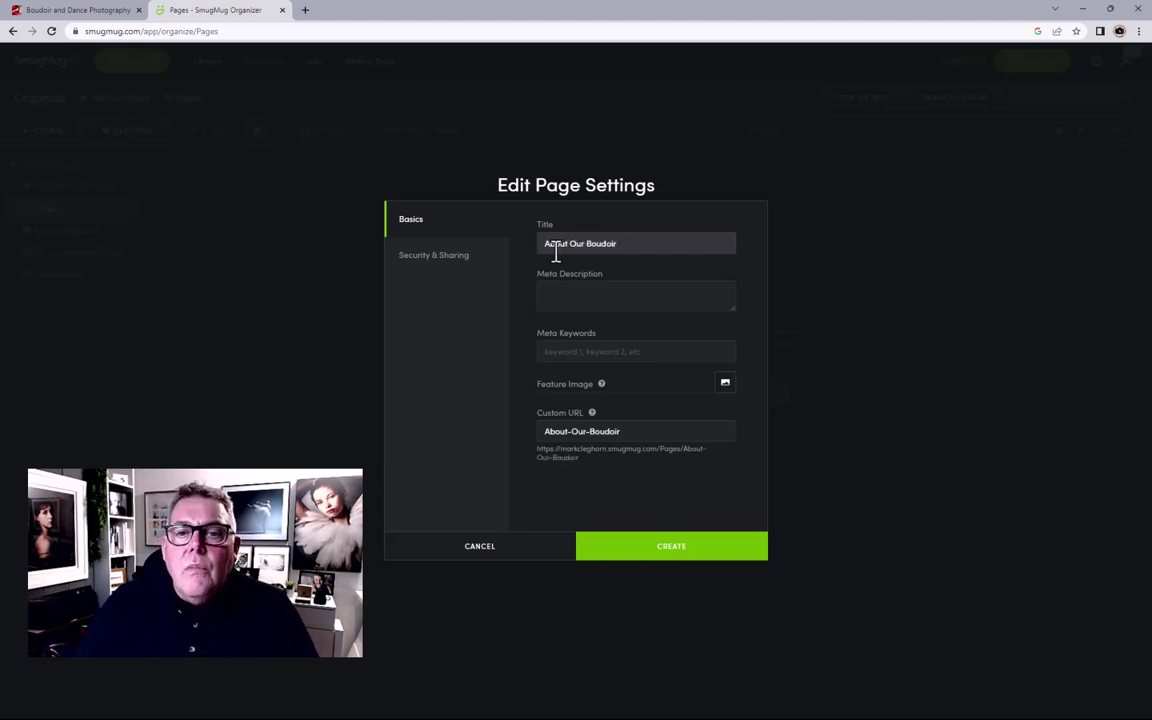
{"action": "left_click_drag", "start_coordinate": [659, 252], "coordinate": [512, 252]}
{"action": "key", "text": "ctrl+c"}
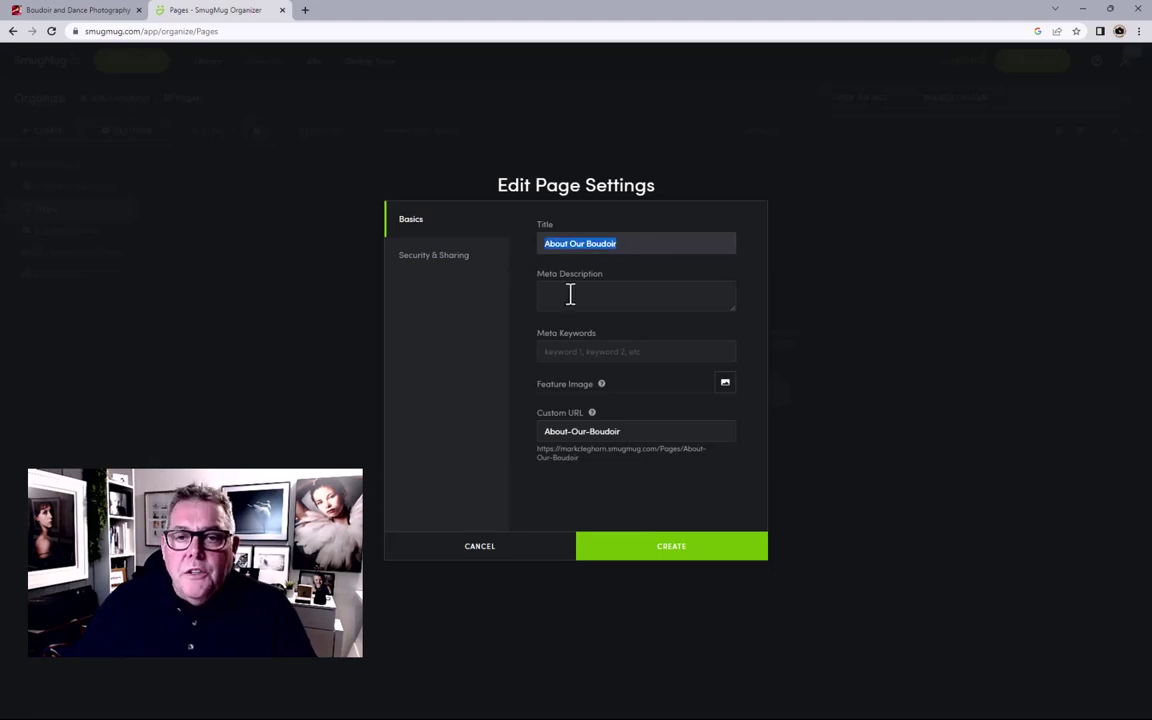
{"action": "left_click", "coordinate": [568, 293]}
{"action": "key", "text": "ctrl+v"}
{"action": "left_click", "coordinate": [583, 351]}
{"action": "key", "text": "ctrl+v"}
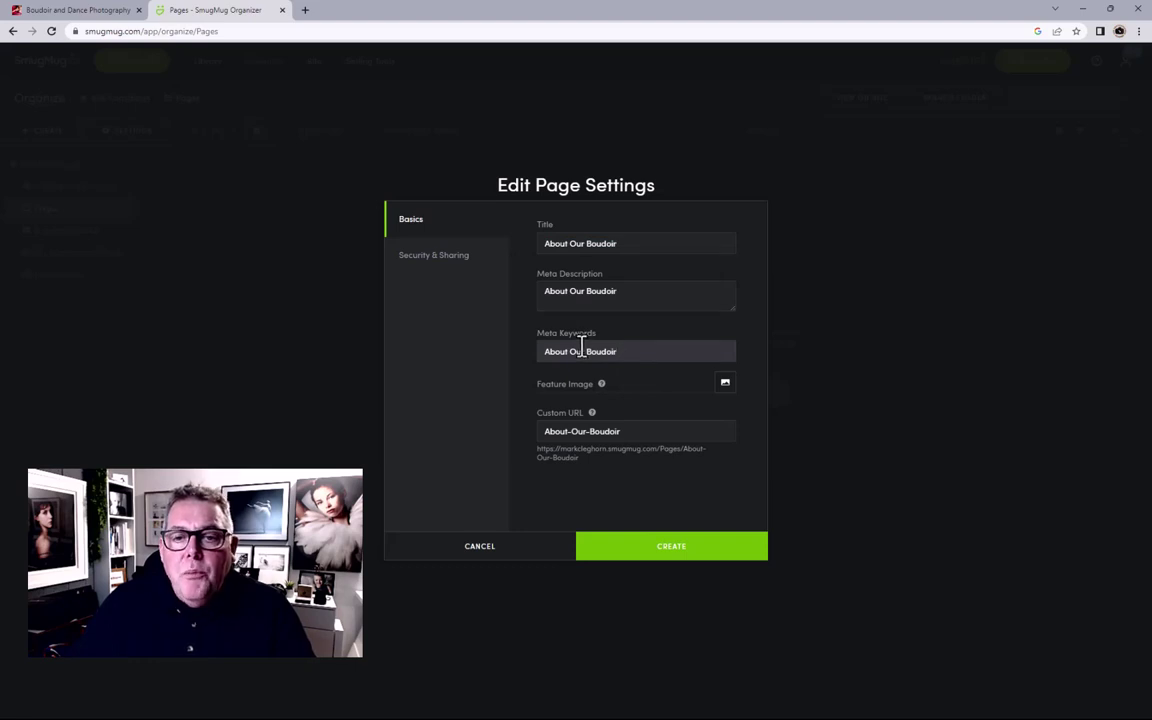
Step: Set a light black-and-white My Homepage Portfolio photo as the feature image, then check Security & Sharing
{"action": "left_click", "coordinate": [724, 395]}
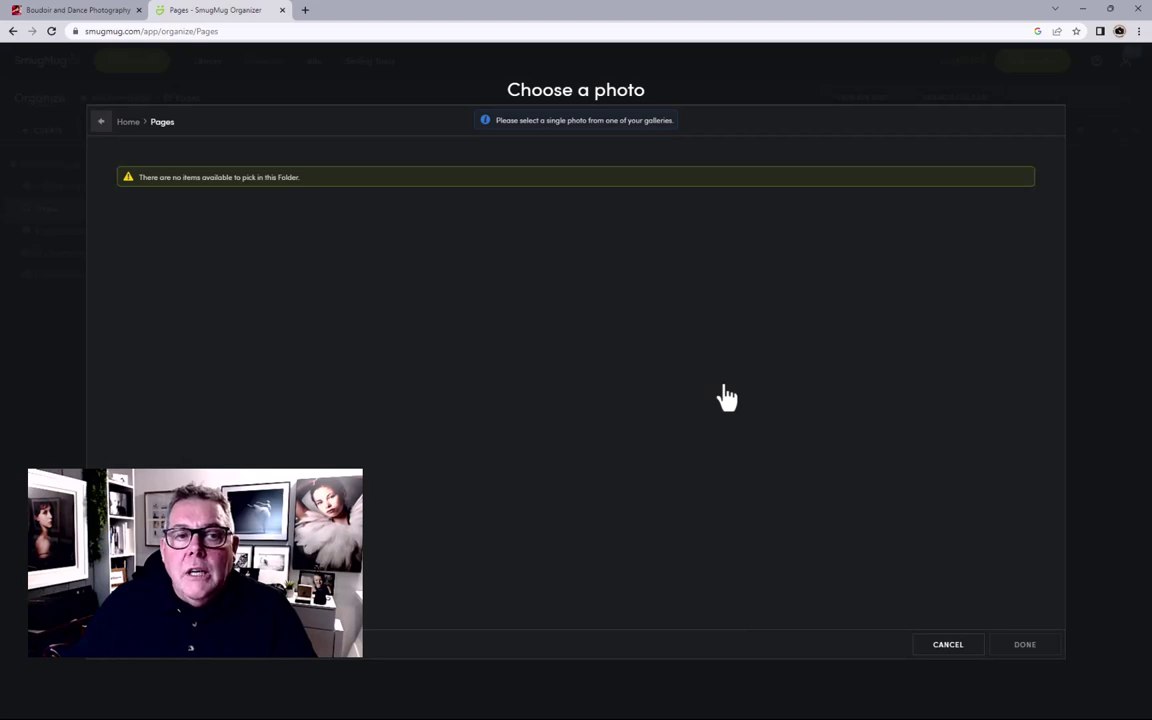
{"action": "left_click", "coordinate": [128, 122]}
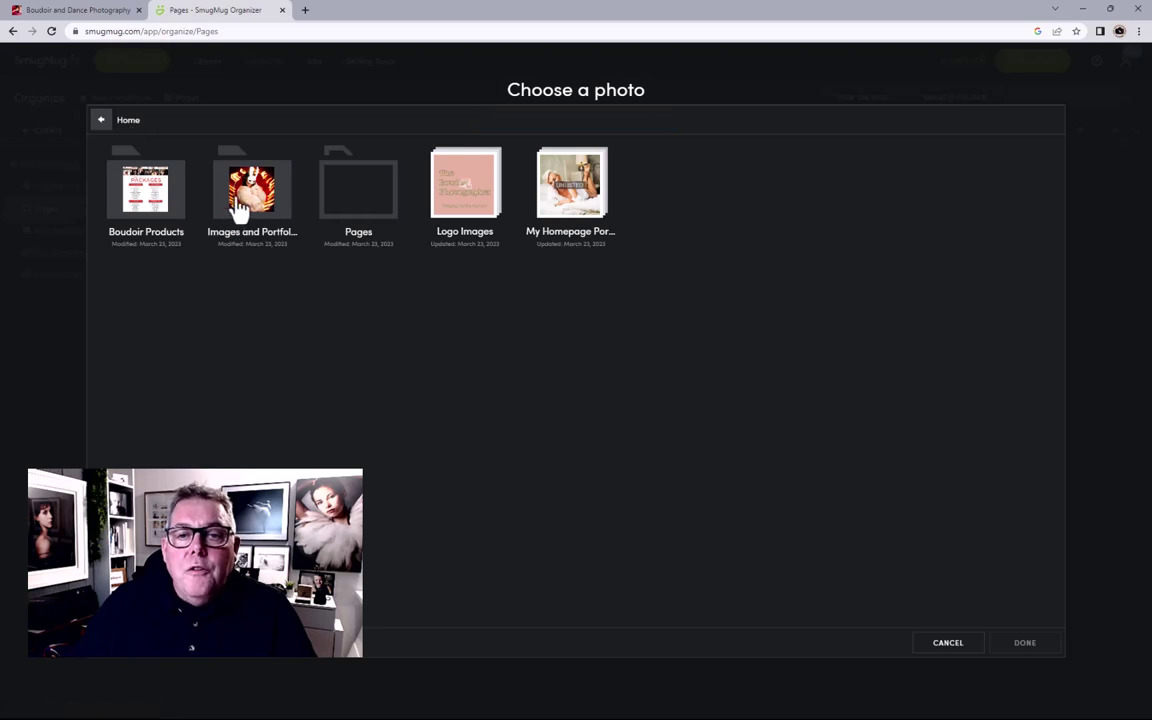
{"action": "left_click", "coordinate": [565, 208]}
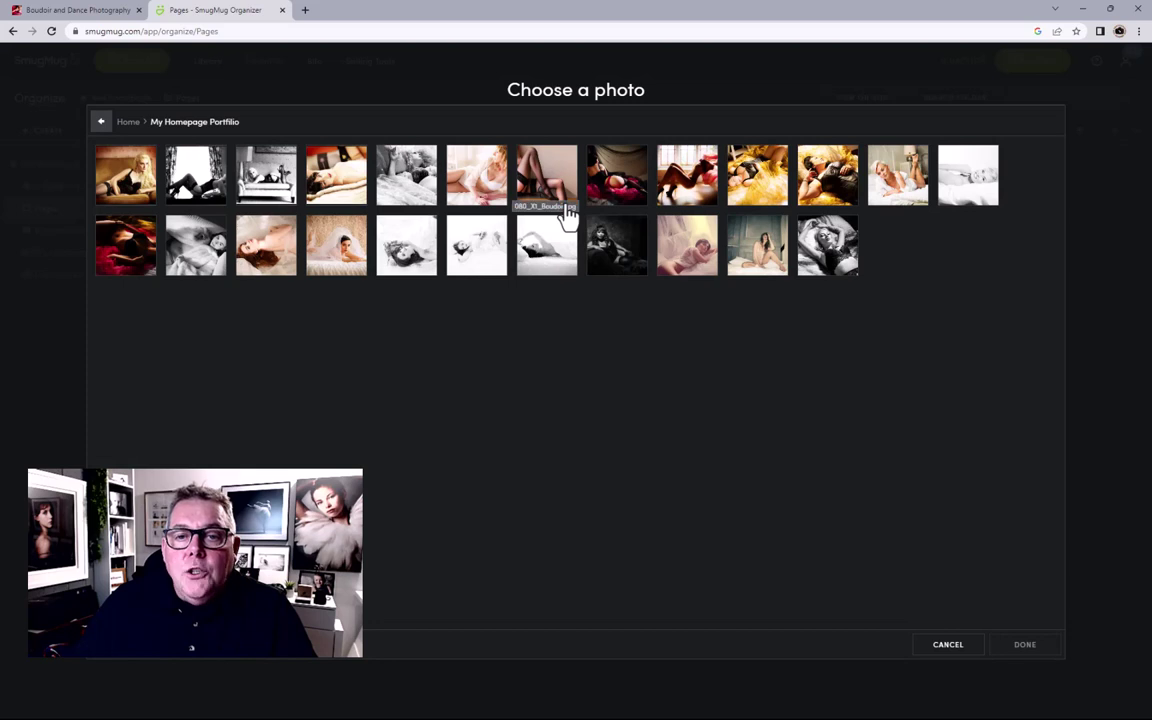
{"action": "left_click", "coordinate": [540, 247]}
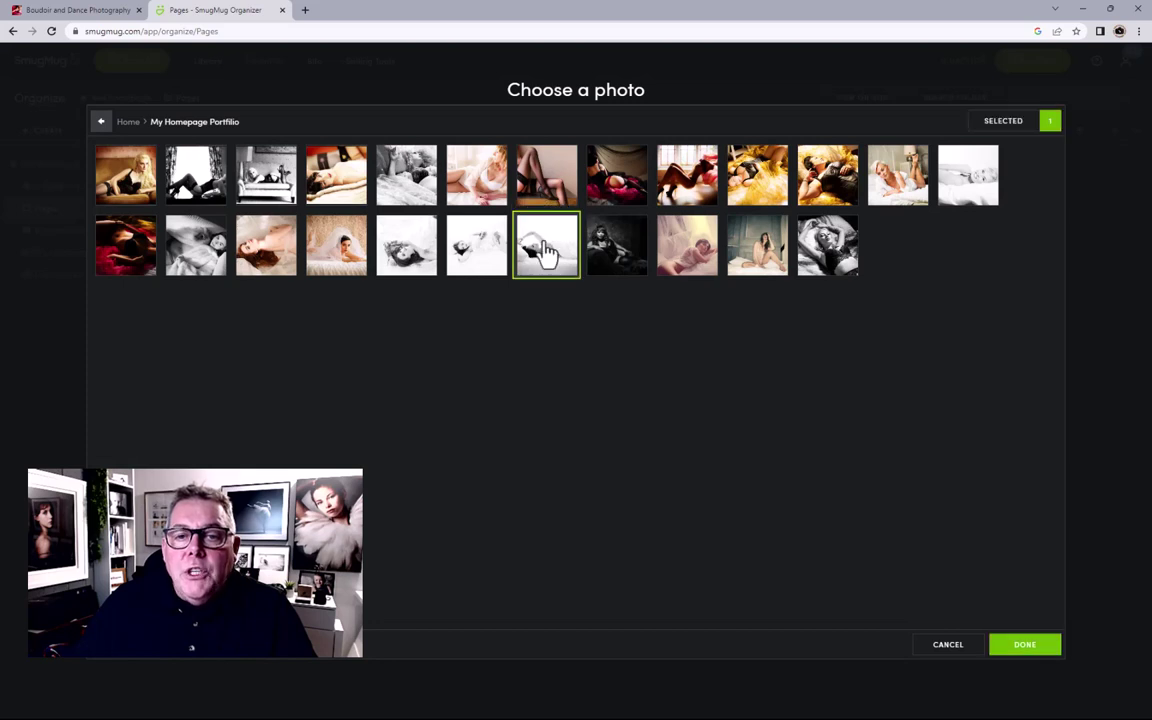
{"action": "left_click", "coordinate": [1015, 648]}
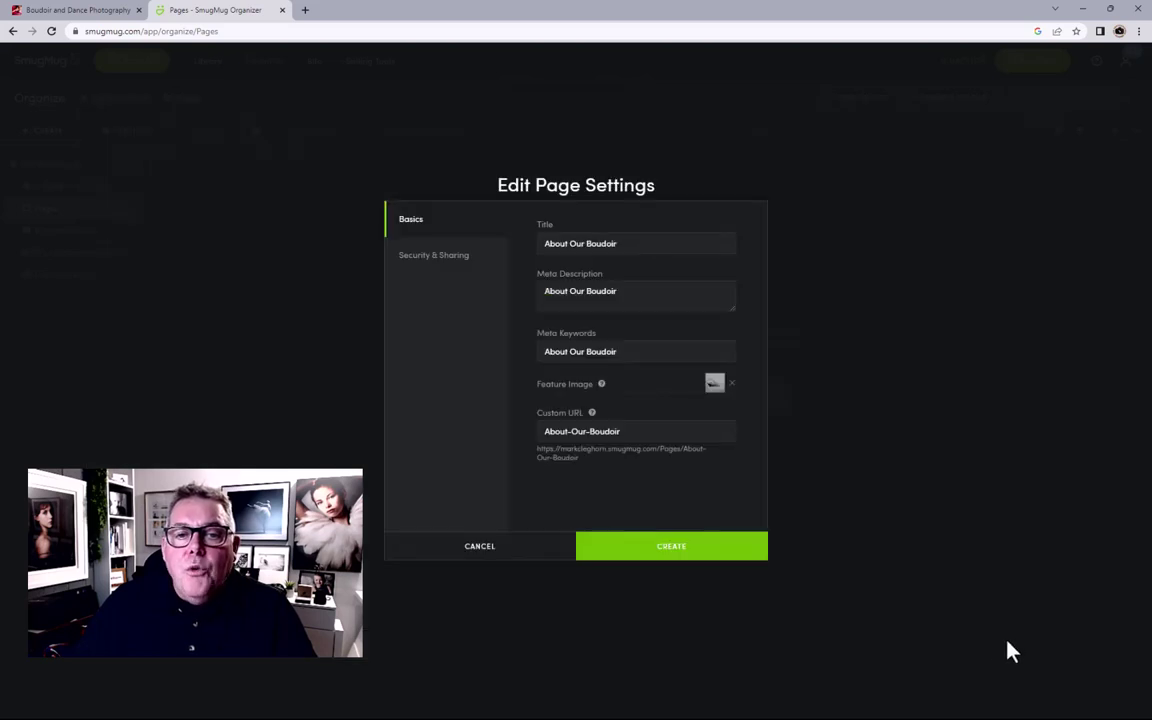
{"action": "left_click", "coordinate": [432, 260]}
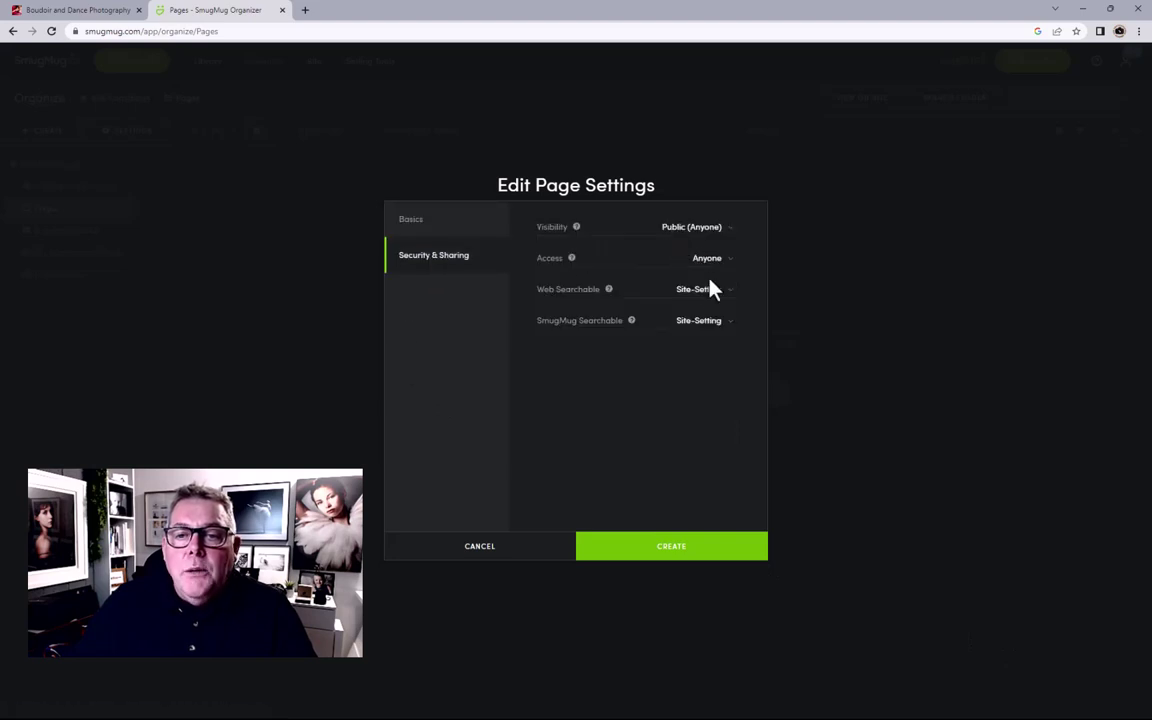
Step: Create the About Our Boudoir page and step through the customizer tour until it closes
{"action": "left_click", "coordinate": [672, 548]}
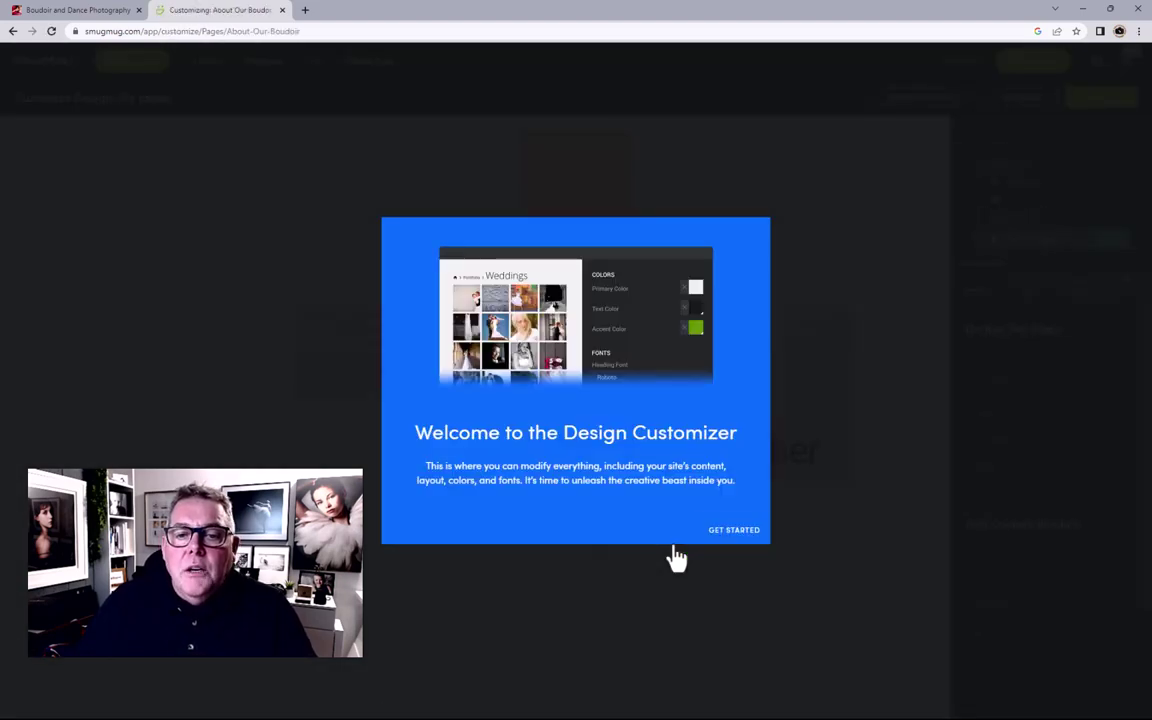
{"action": "left_click", "coordinate": [720, 535]}
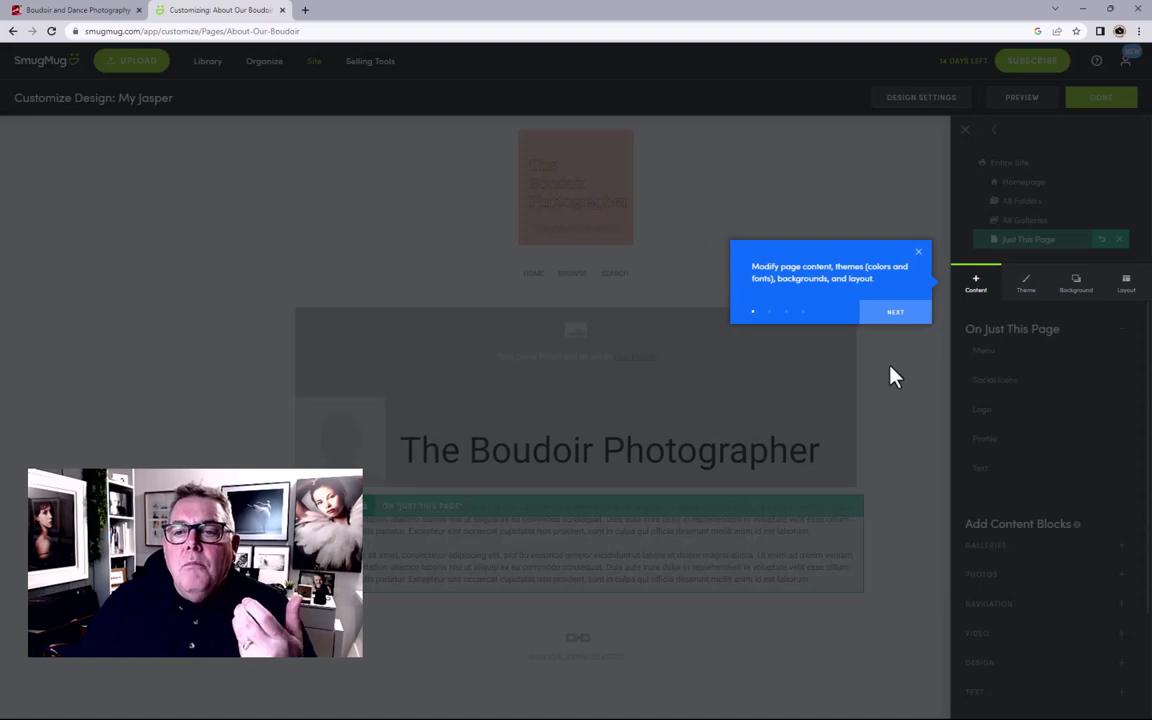
{"action": "left_click", "coordinate": [895, 315]}
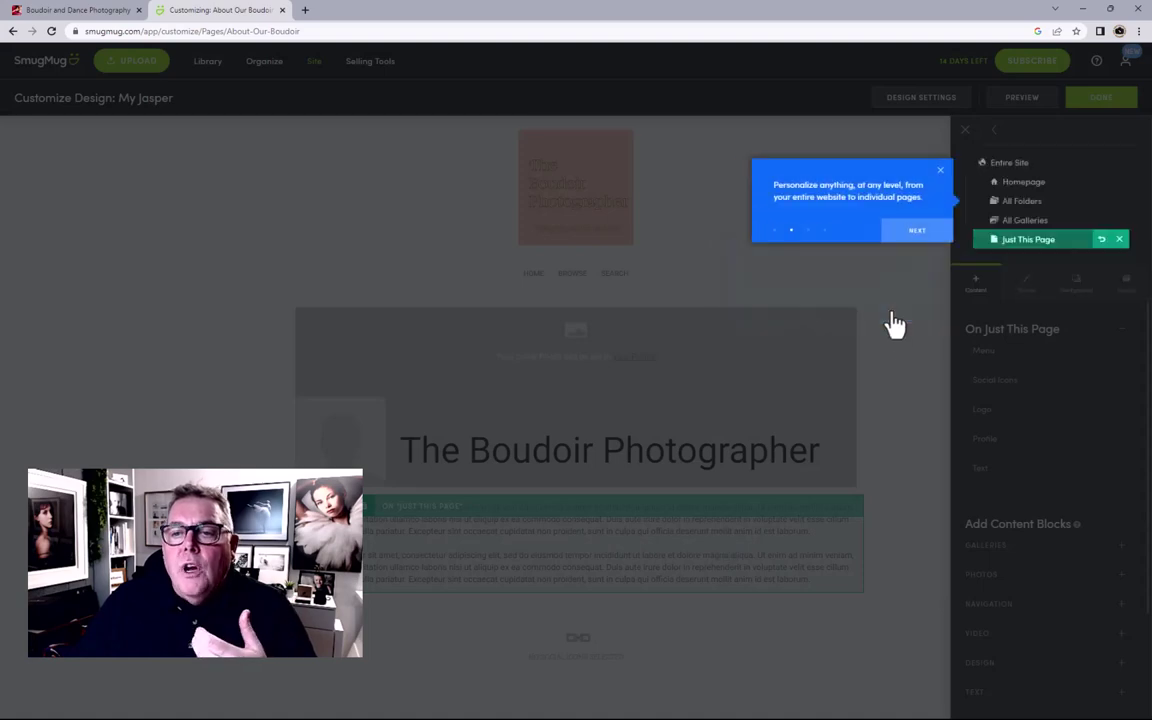
{"action": "left_click", "coordinate": [926, 234]}
{"action": "left_click", "coordinate": [926, 430]}
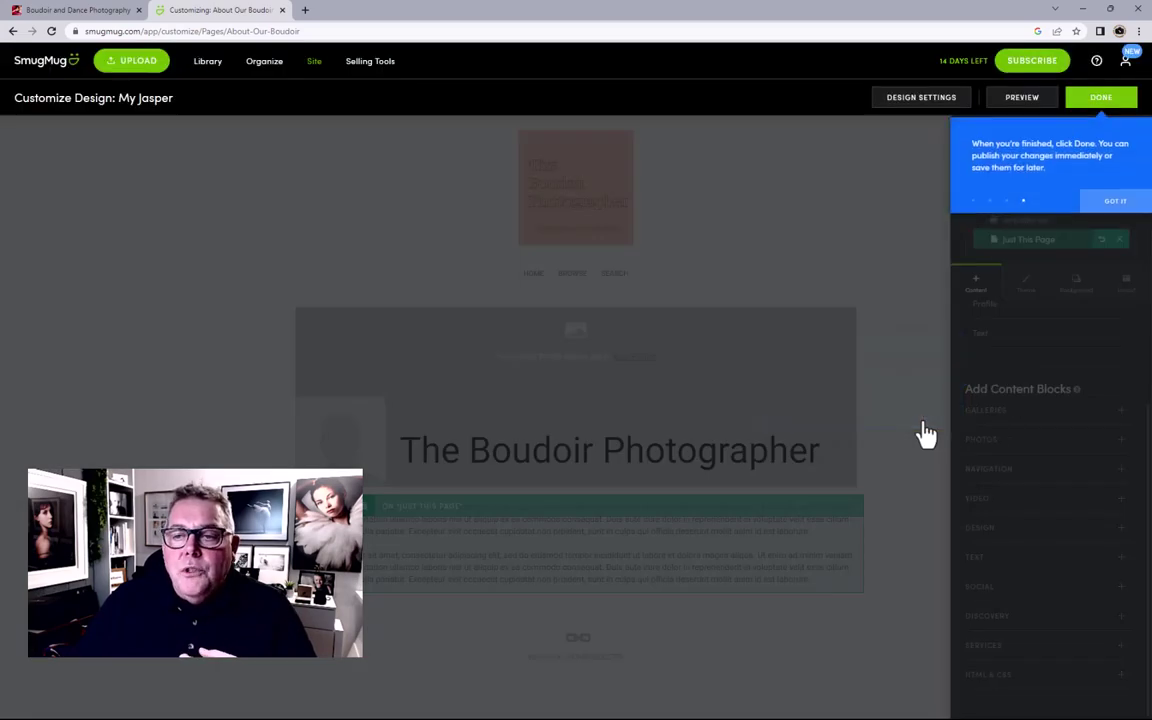
{"action": "left_click", "coordinate": [1111, 200]}
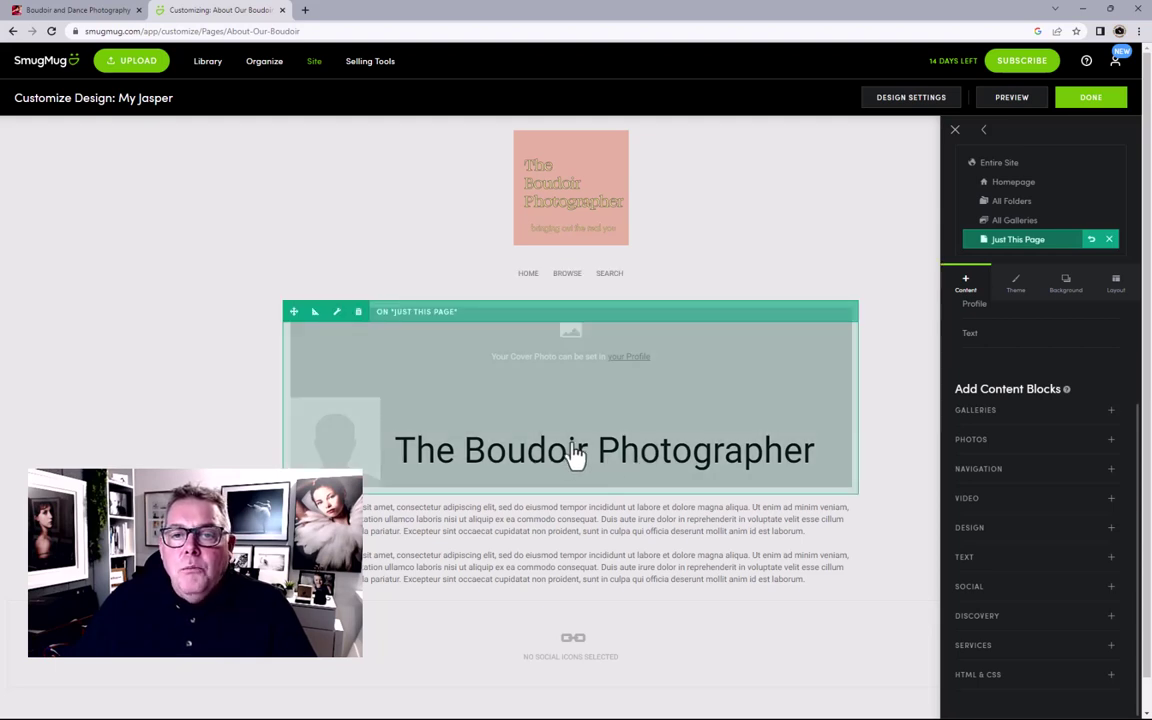
Step: In the Profile block, turn off Profile Photo, Cover Photo and Email, and use Circle social icons
{"action": "left_click", "coordinate": [535, 417]}
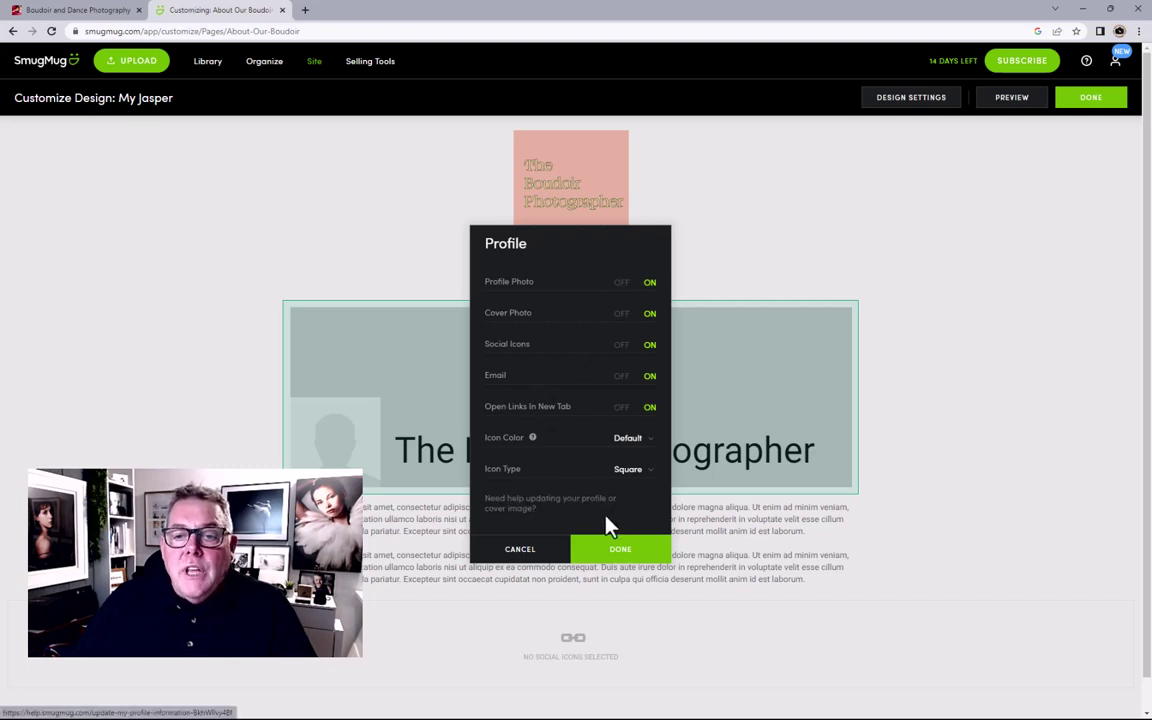
{"action": "left_click", "coordinate": [621, 283]}
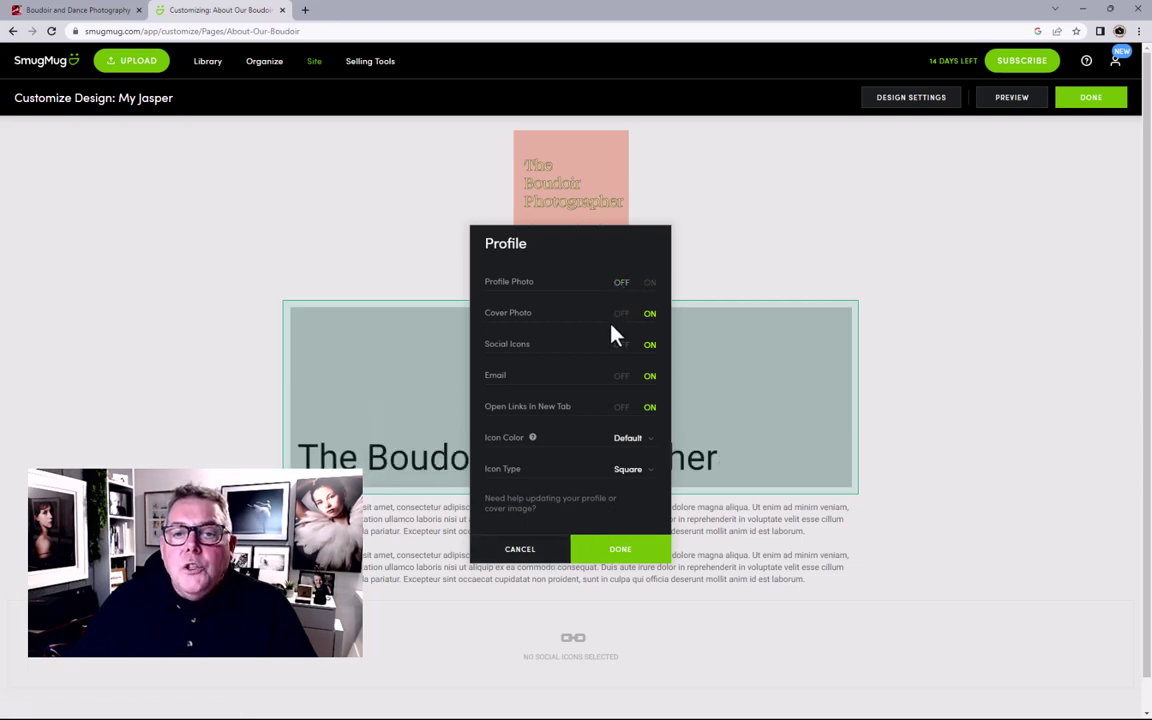
{"action": "left_click", "coordinate": [621, 315]}
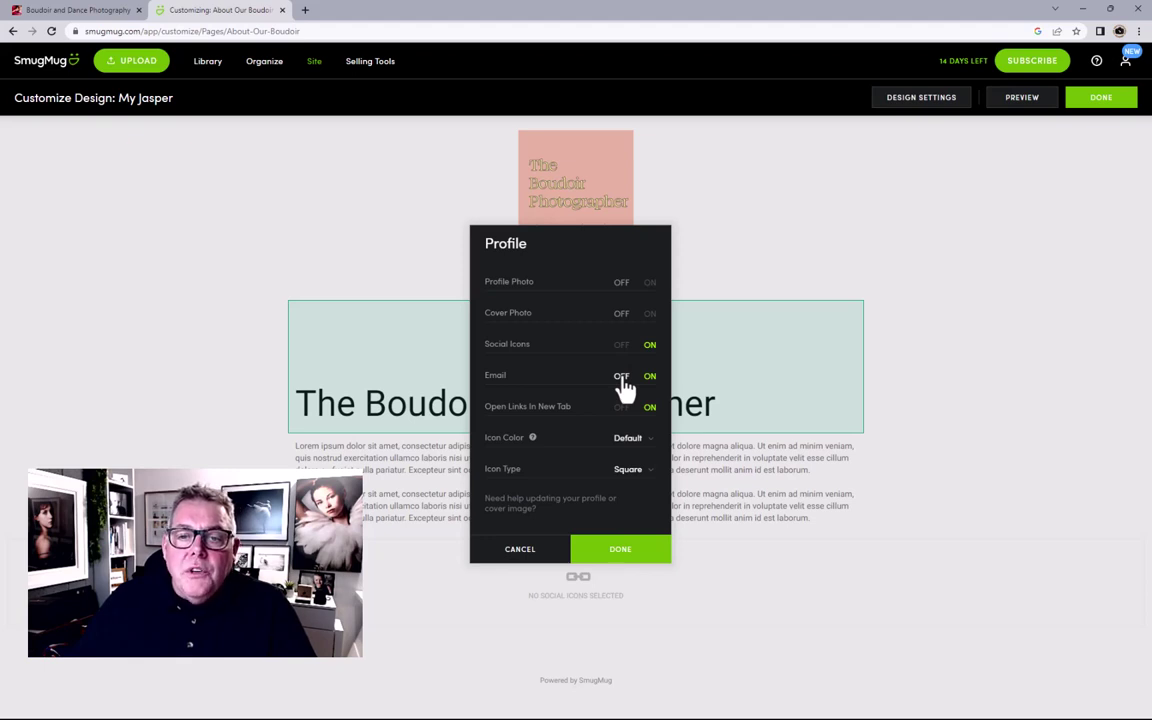
{"action": "left_click", "coordinate": [621, 377]}
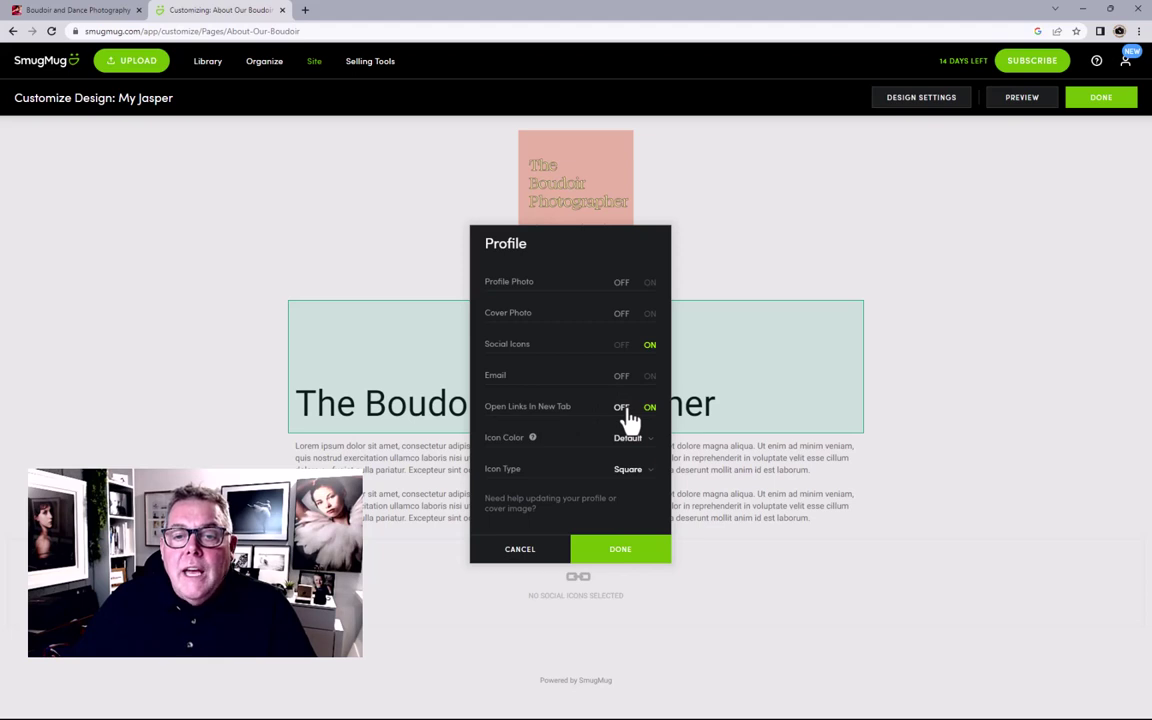
{"action": "left_click", "coordinate": [627, 472]}
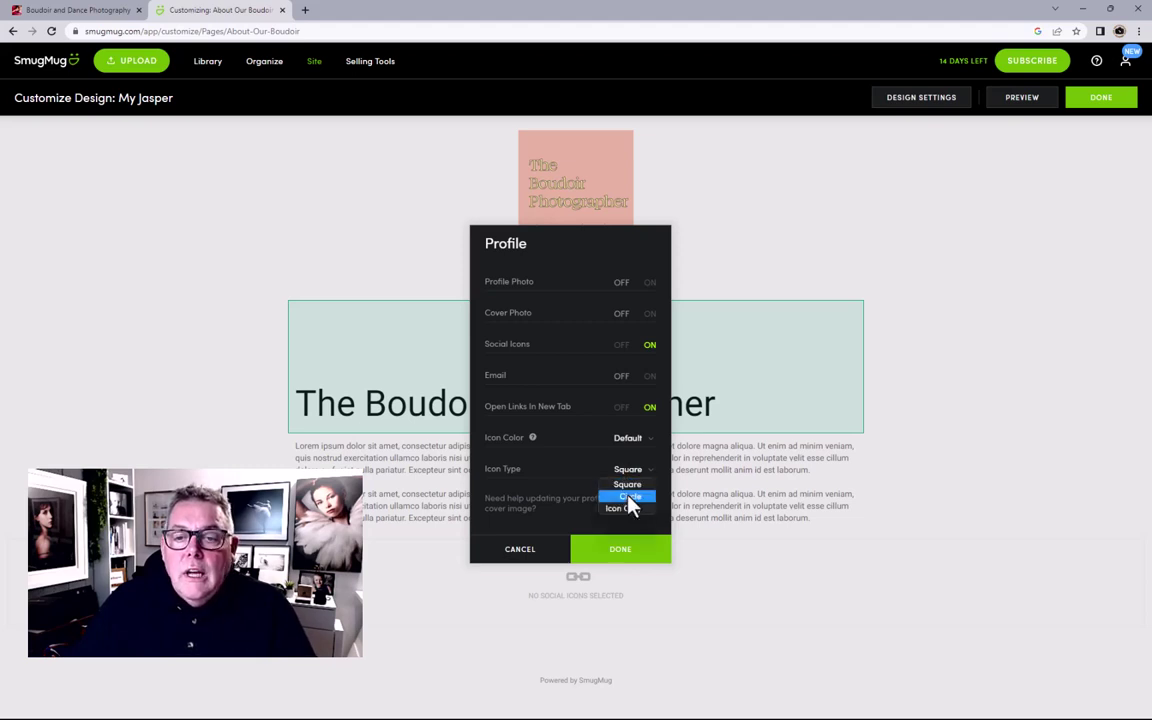
{"action": "left_click", "coordinate": [630, 497]}
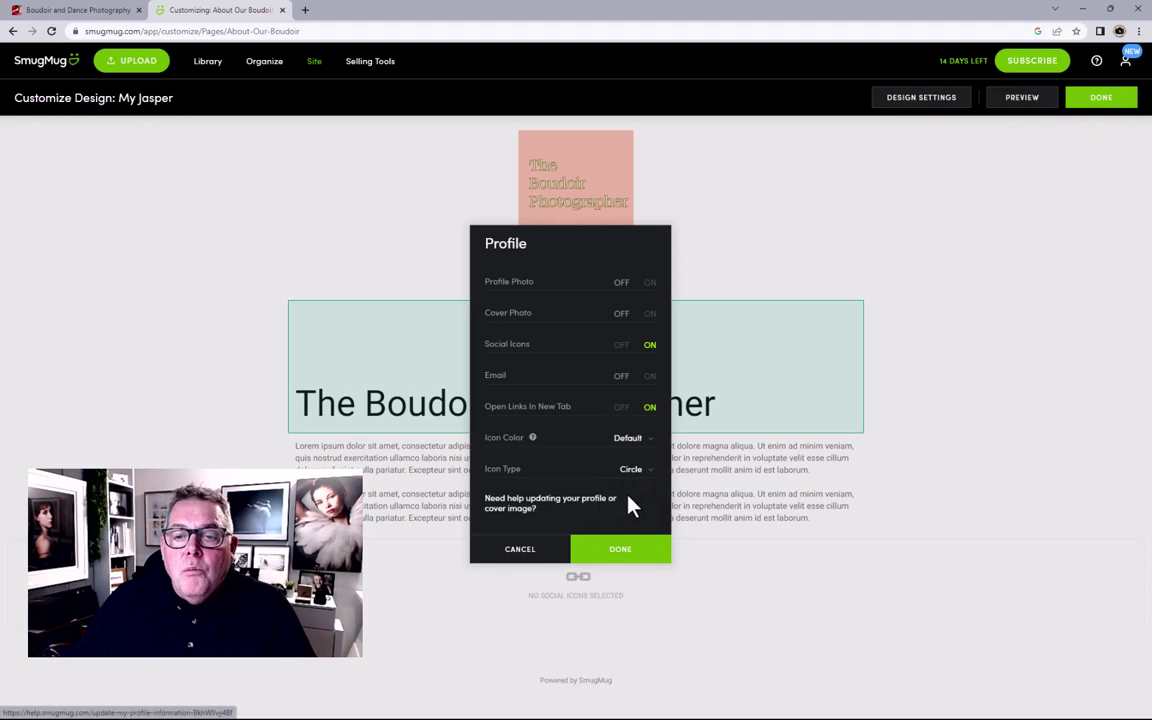
{"action": "left_click", "coordinate": [612, 551]}
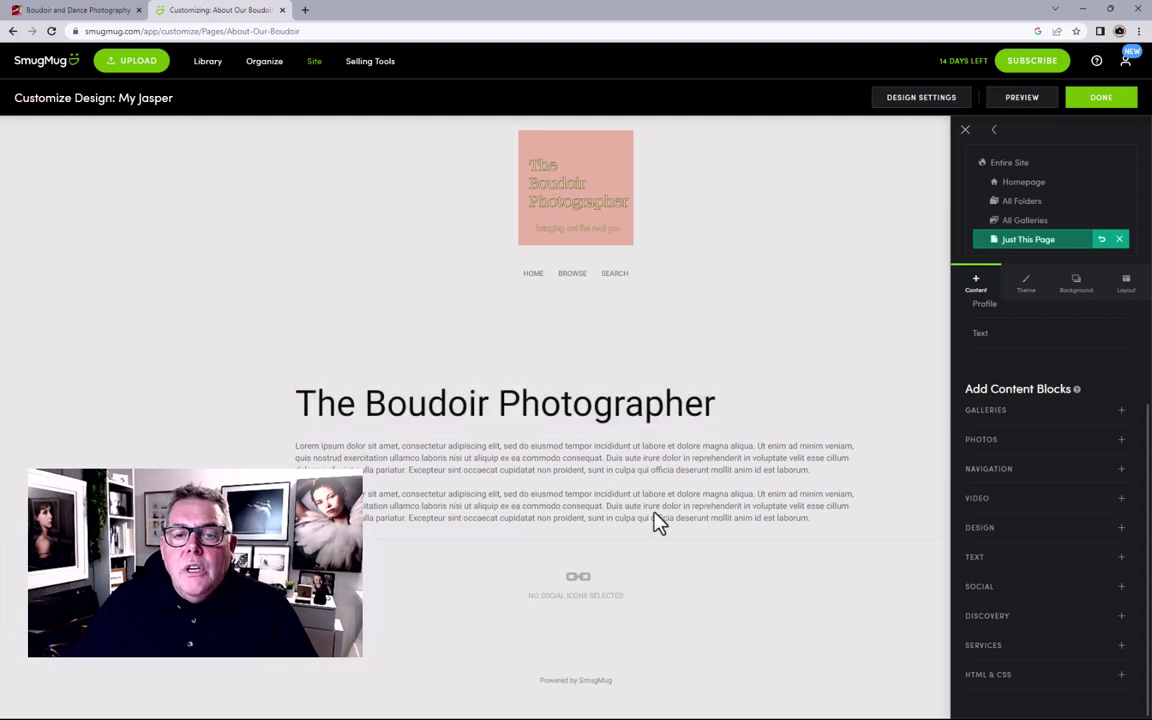
{"action": "left_click", "coordinate": [416, 501]}
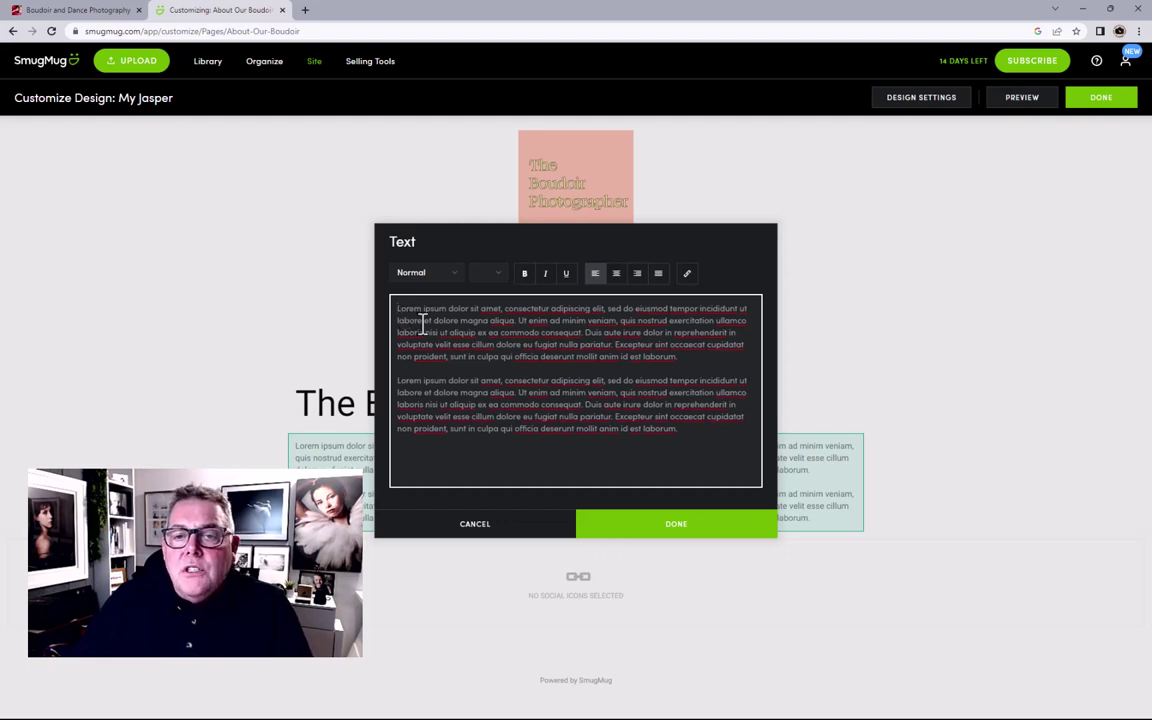
{"action": "left_click", "coordinate": [658, 530]}
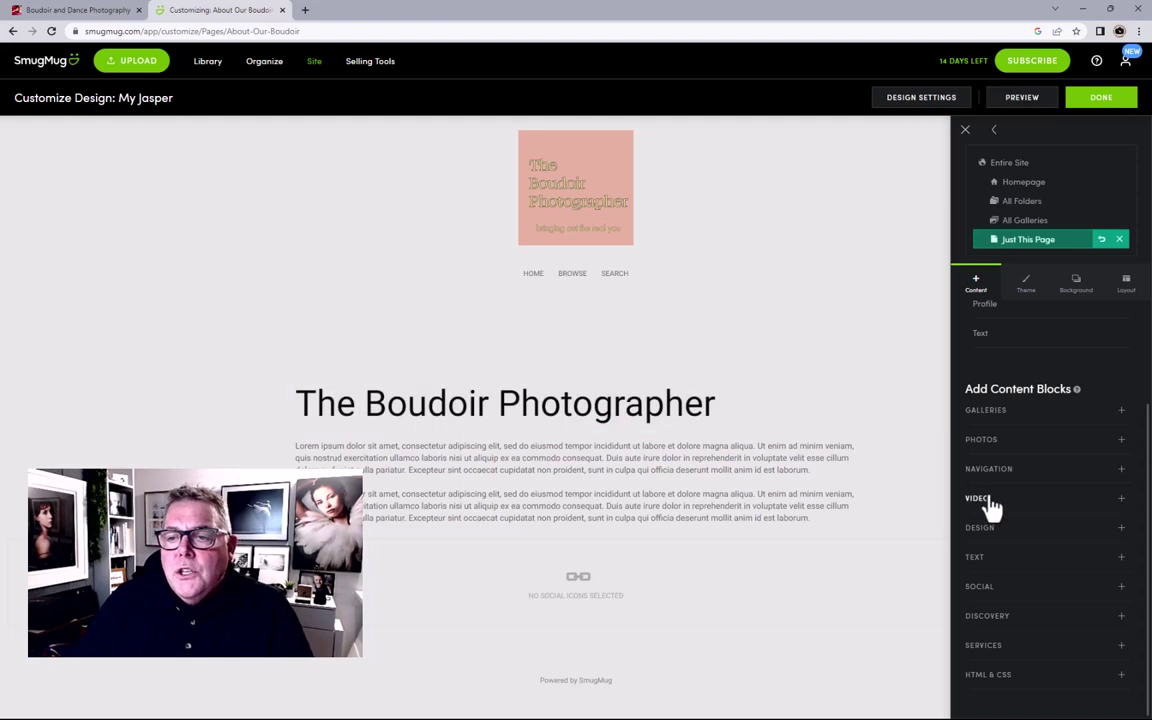
Step: Drag a Slideshow block from Photos above the body text and set Photo Source to Gallery
{"action": "left_click", "coordinate": [981, 440]}
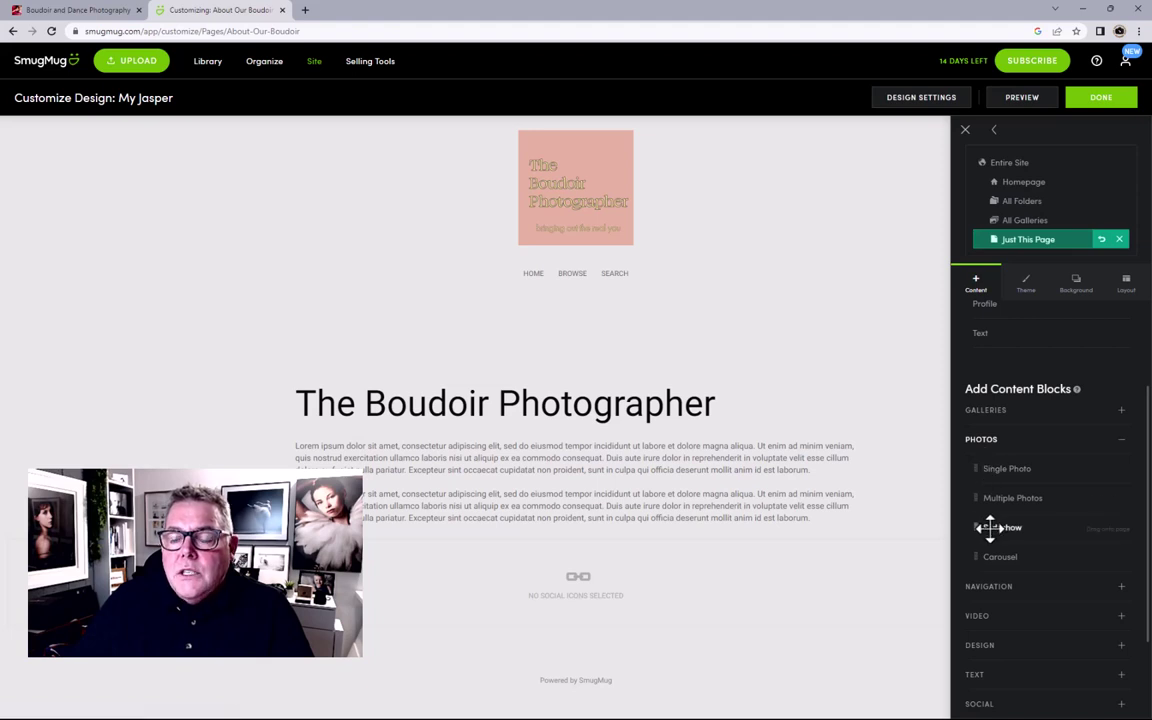
{"action": "left_click_drag", "start_coordinate": [990, 527], "coordinate": [576, 478]}
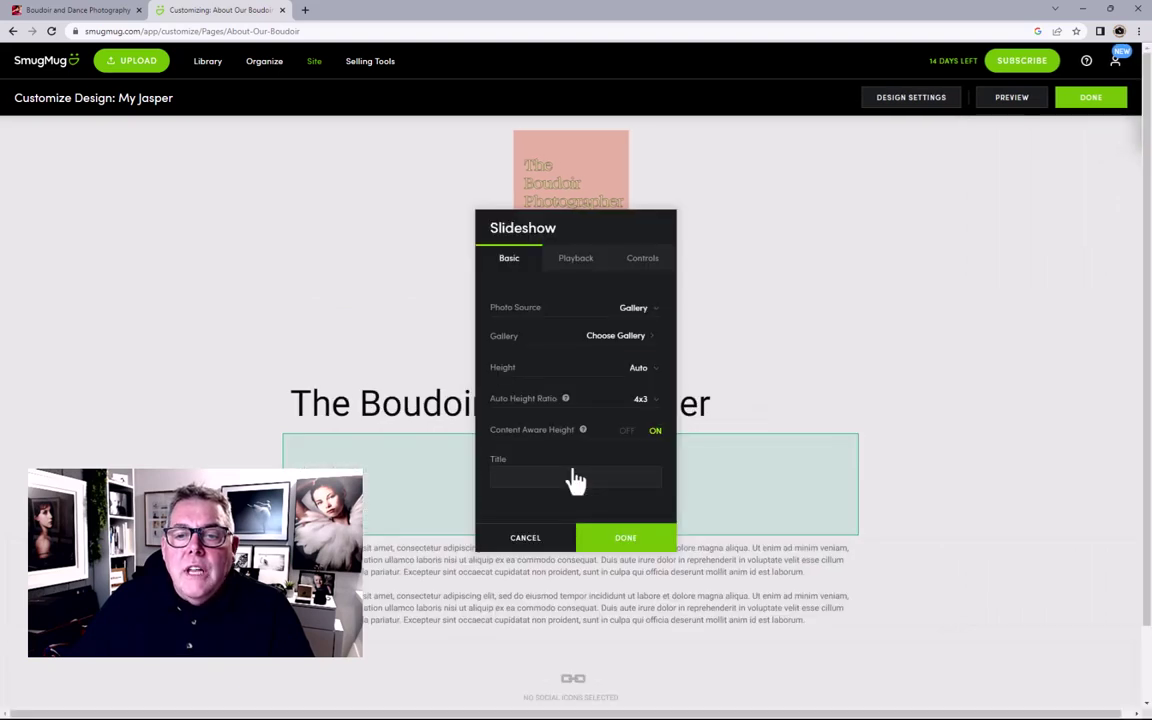
{"action": "left_click", "coordinate": [634, 312]}
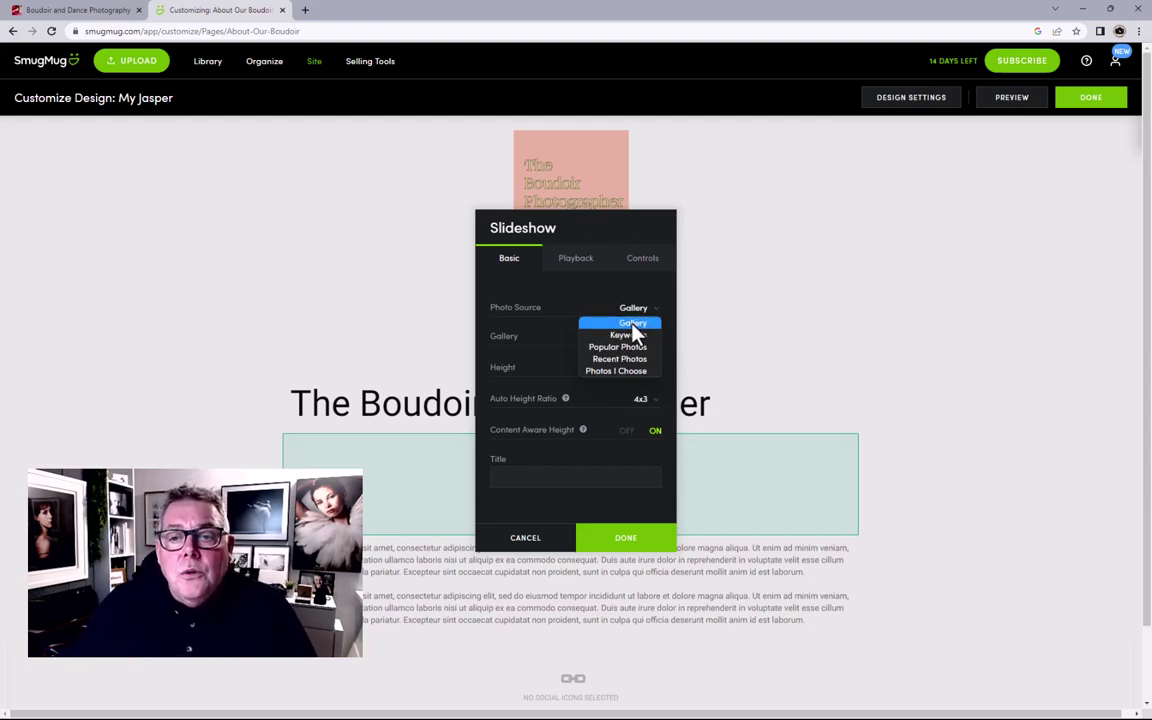
{"action": "left_click", "coordinate": [633, 324]}
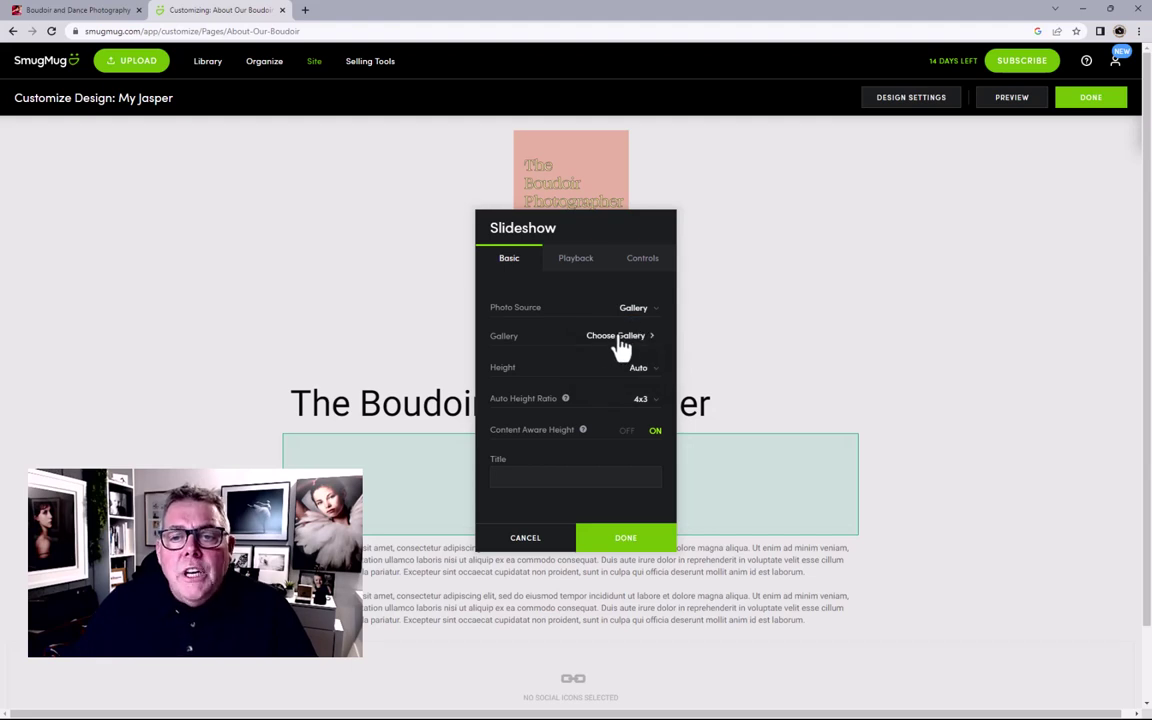
Step: Choose Portfolio 23 from the Images and Portfolio folder as the slideshow's gallery
{"action": "left_click", "coordinate": [606, 343]}
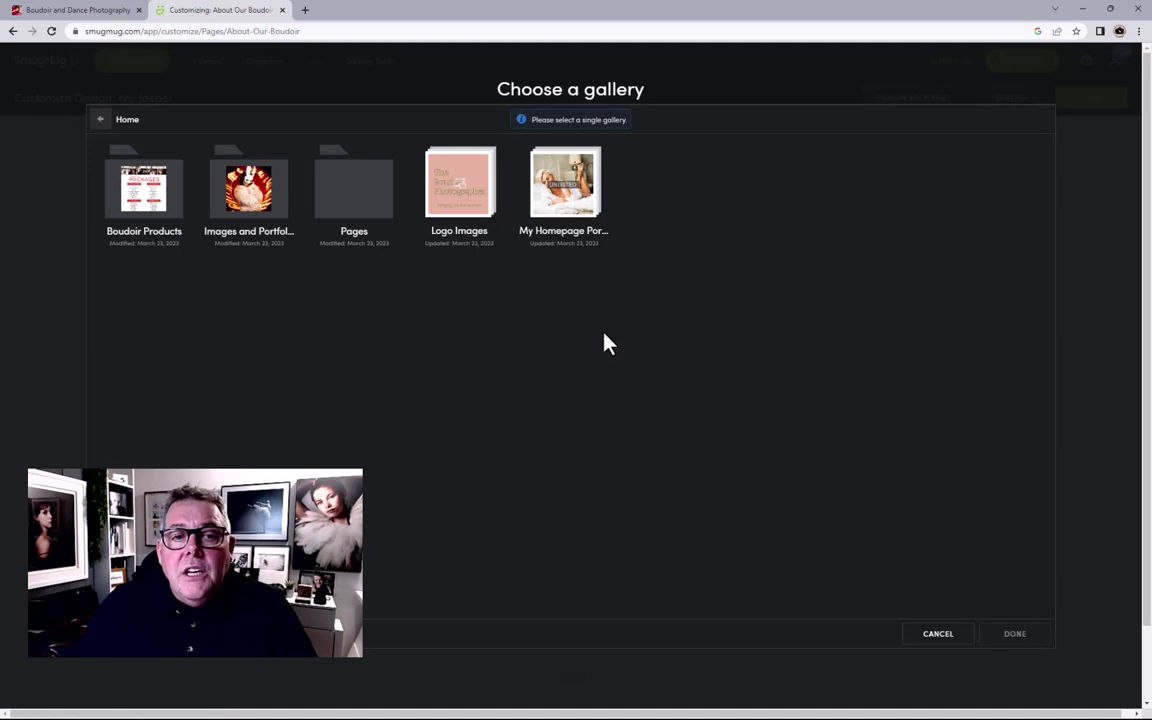
{"action": "left_click", "coordinate": [256, 205]}
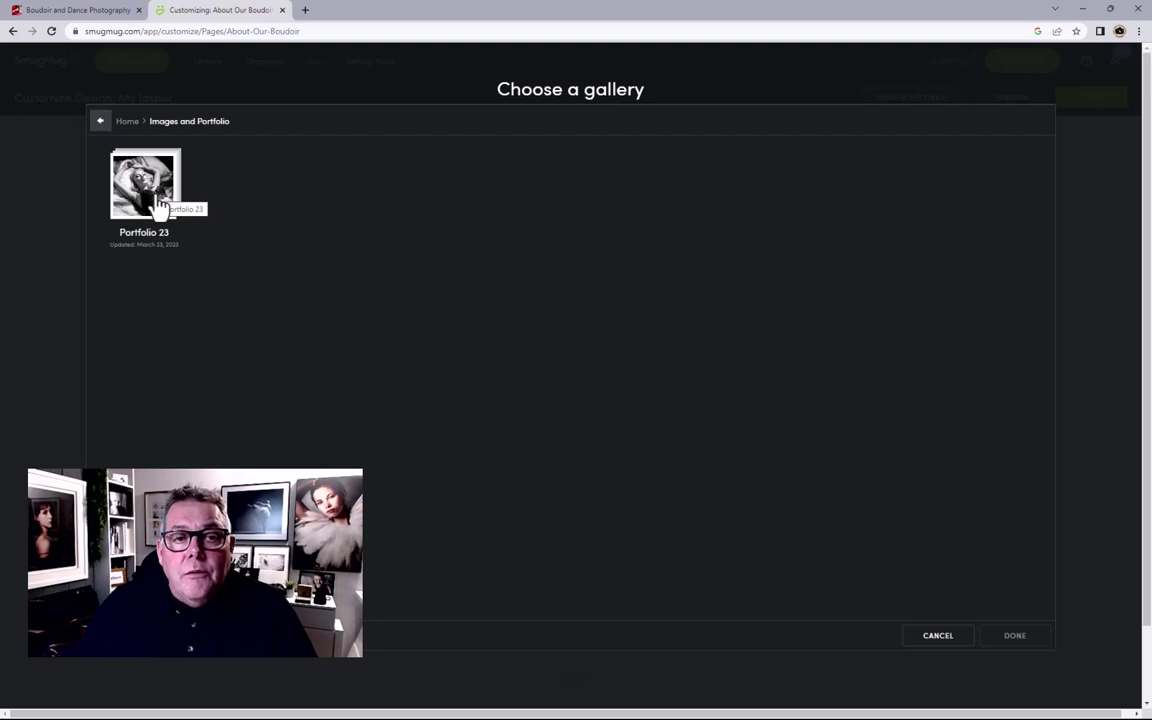
{"action": "left_click", "coordinate": [157, 203]}
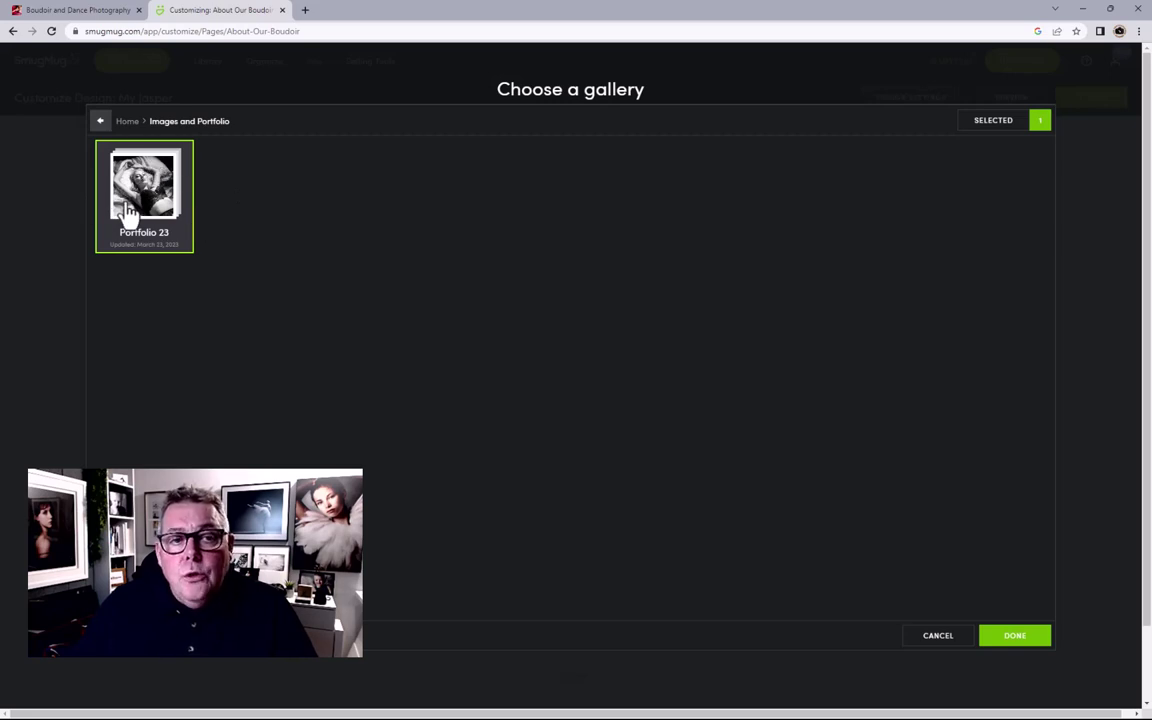
{"action": "left_click", "coordinate": [128, 122]}
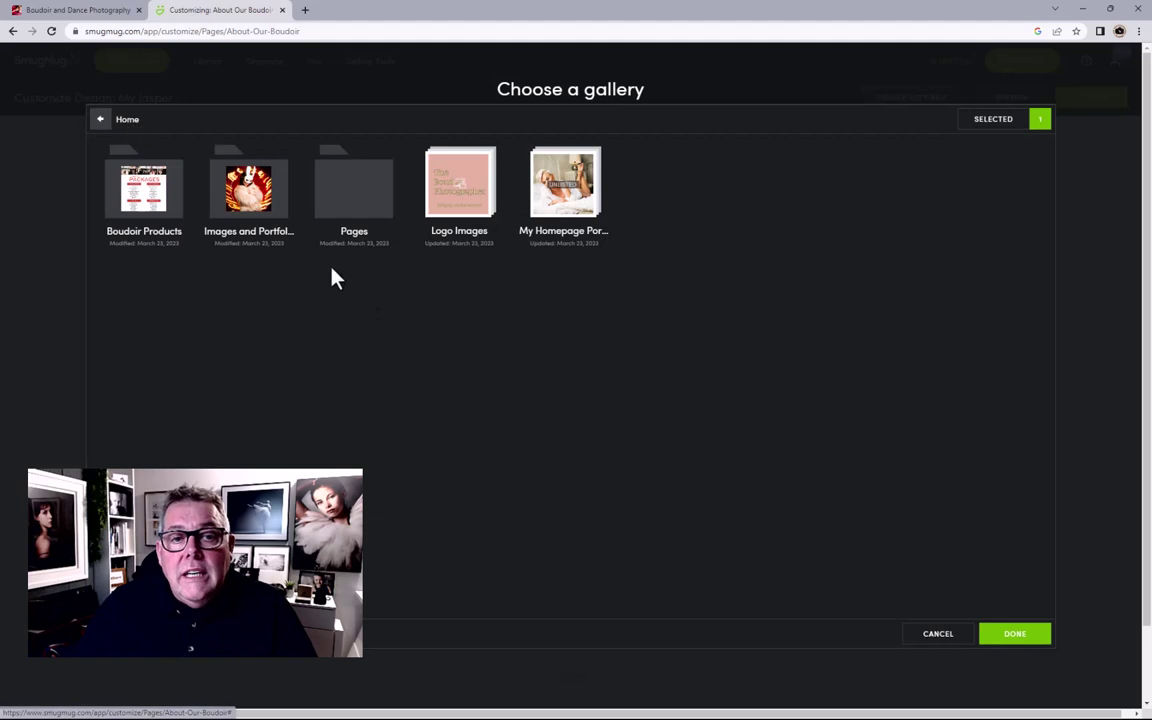
{"action": "left_click", "coordinate": [249, 190]}
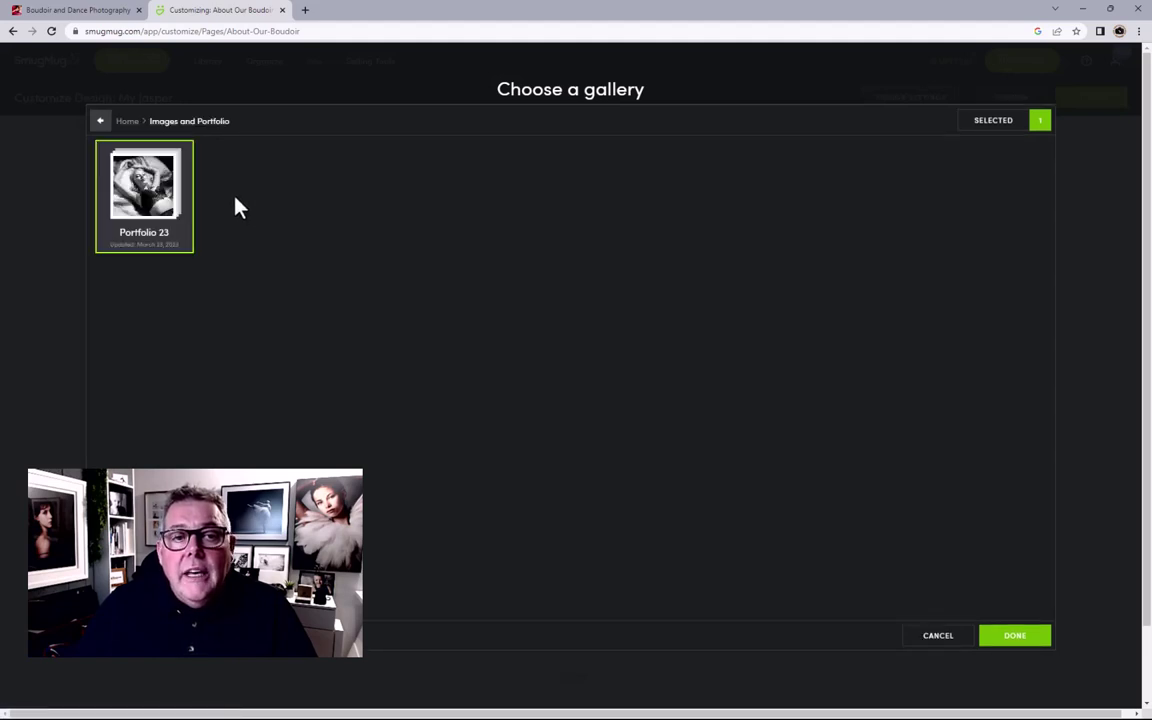
{"action": "left_click", "coordinate": [138, 180]}
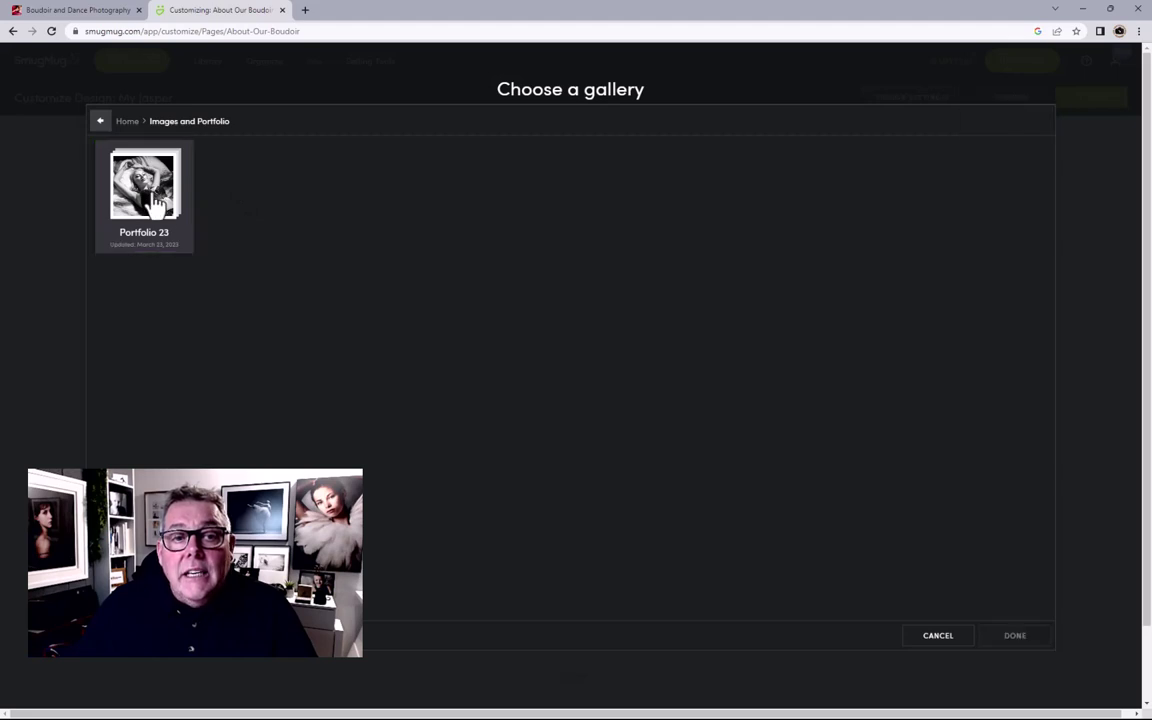
{"action": "left_click", "coordinate": [148, 206]}
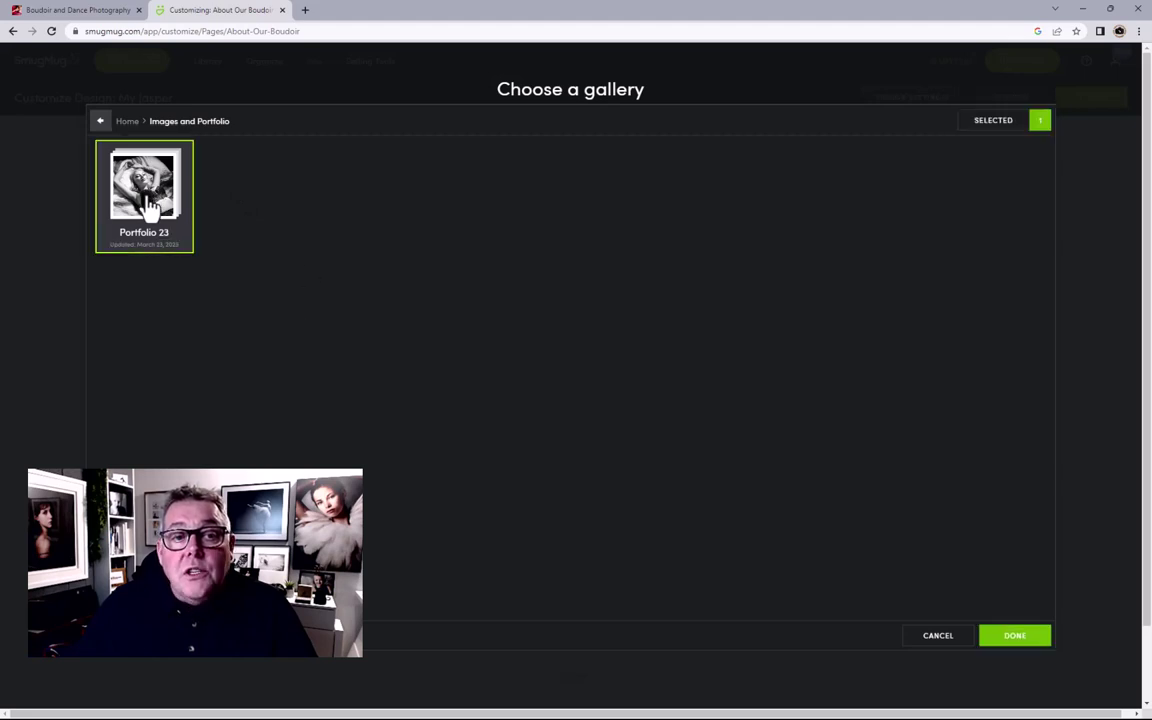
{"action": "left_click", "coordinate": [1010, 636]}
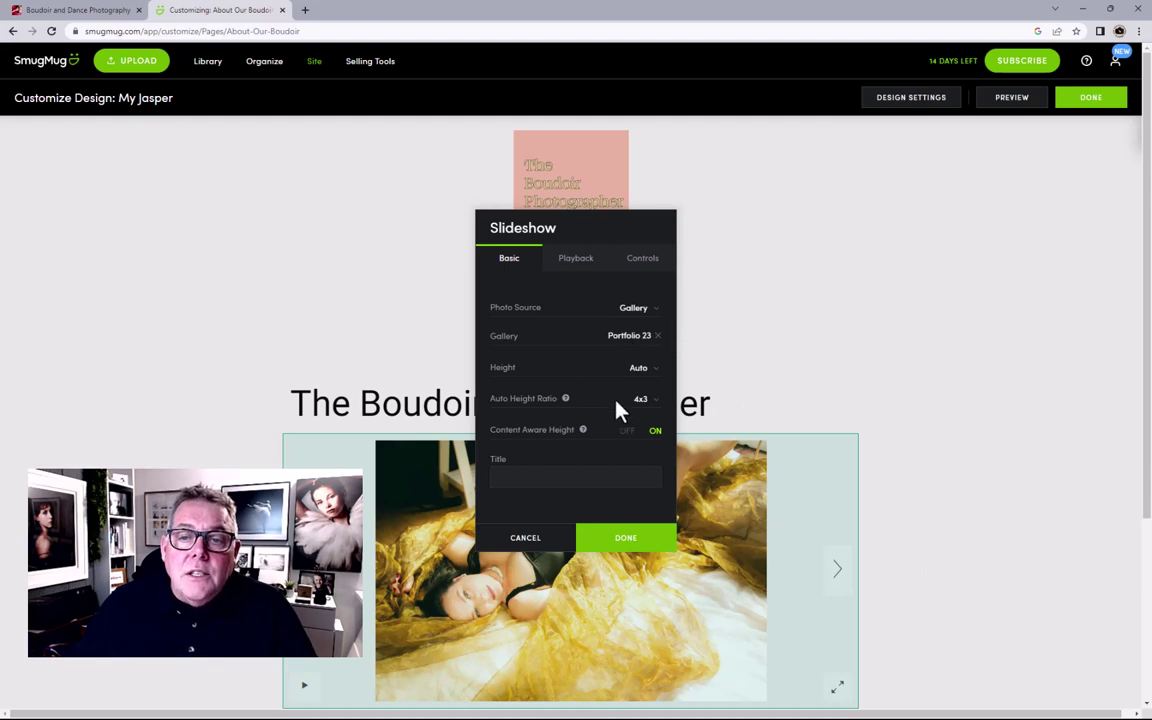
Step: Turn on Randomize Images and make a black-and-white Portfolio 23 photo the slideshow's splash image
{"action": "left_click", "coordinate": [561, 266]}
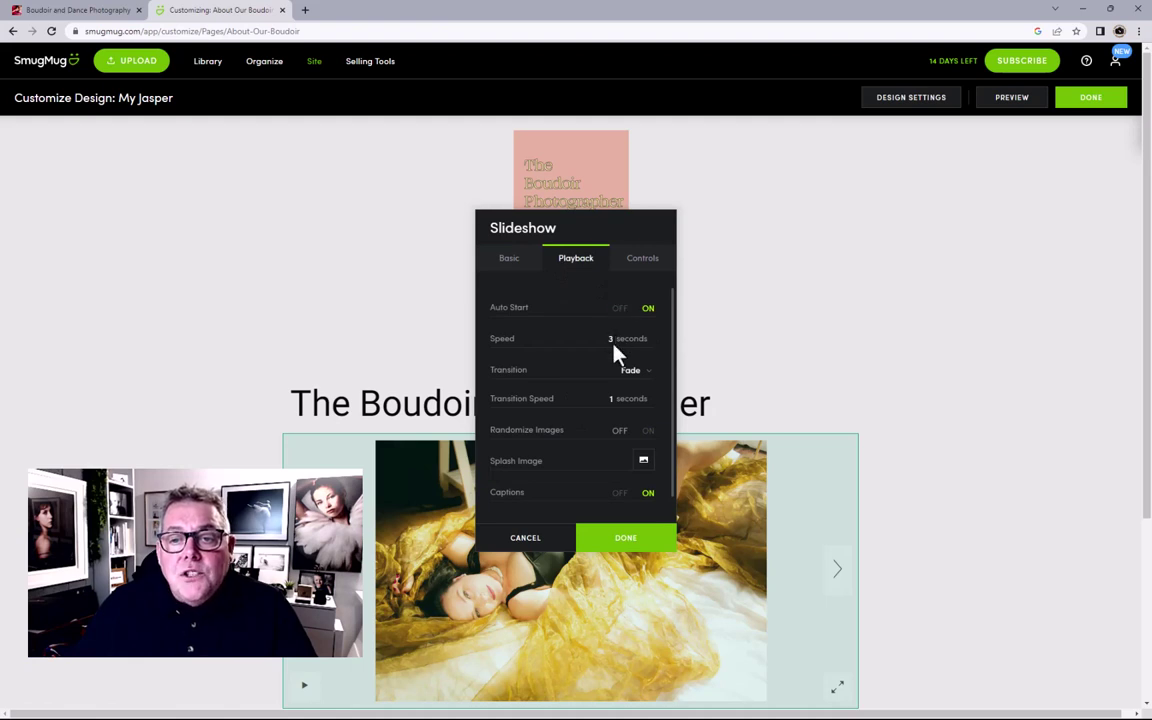
{"action": "left_click", "coordinate": [648, 431]}
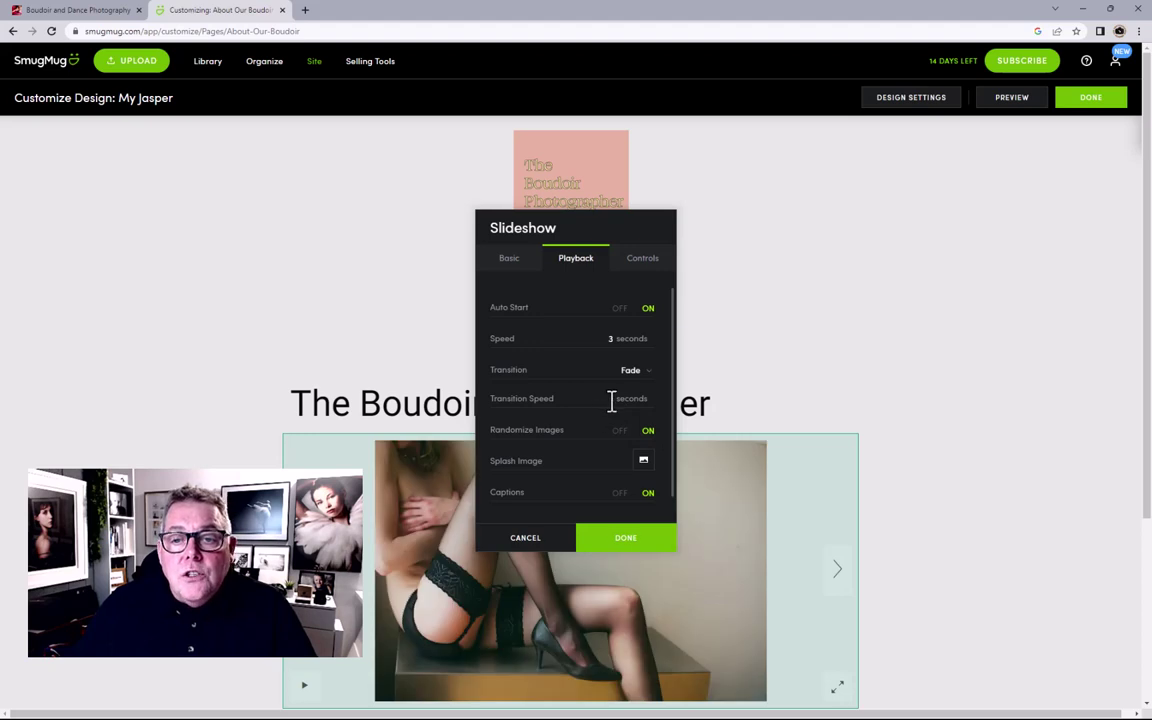
{"action": "left_click", "coordinate": [644, 460]}
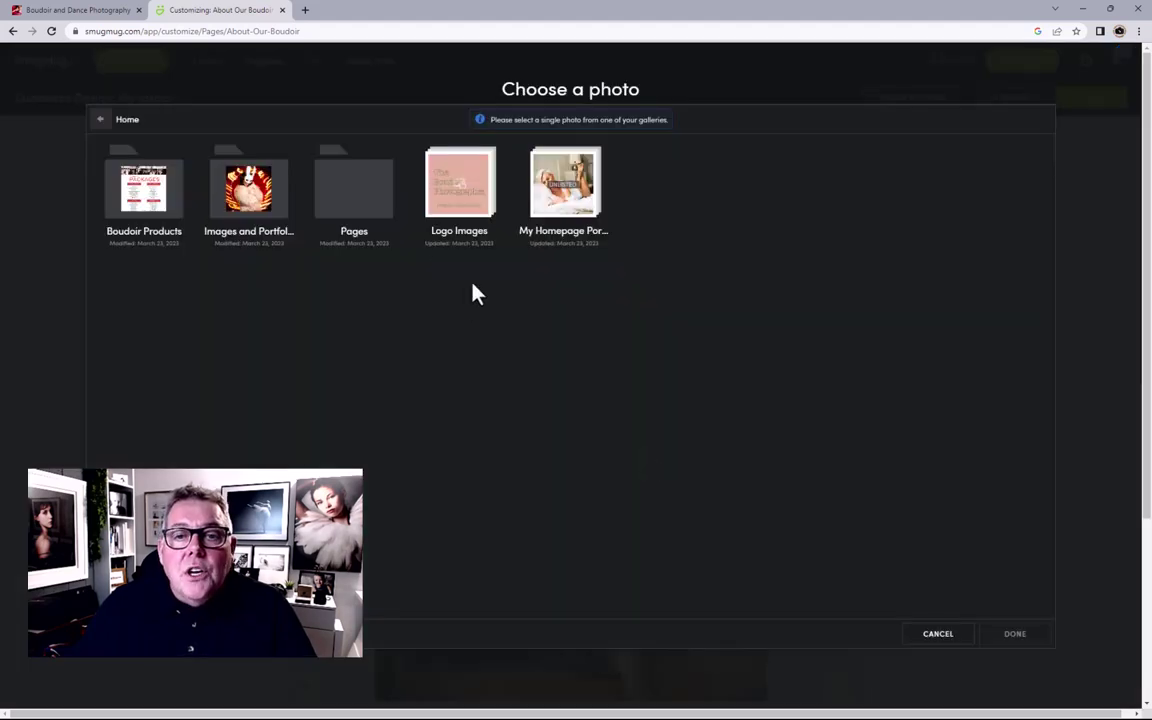
{"action": "left_click", "coordinate": [264, 222]}
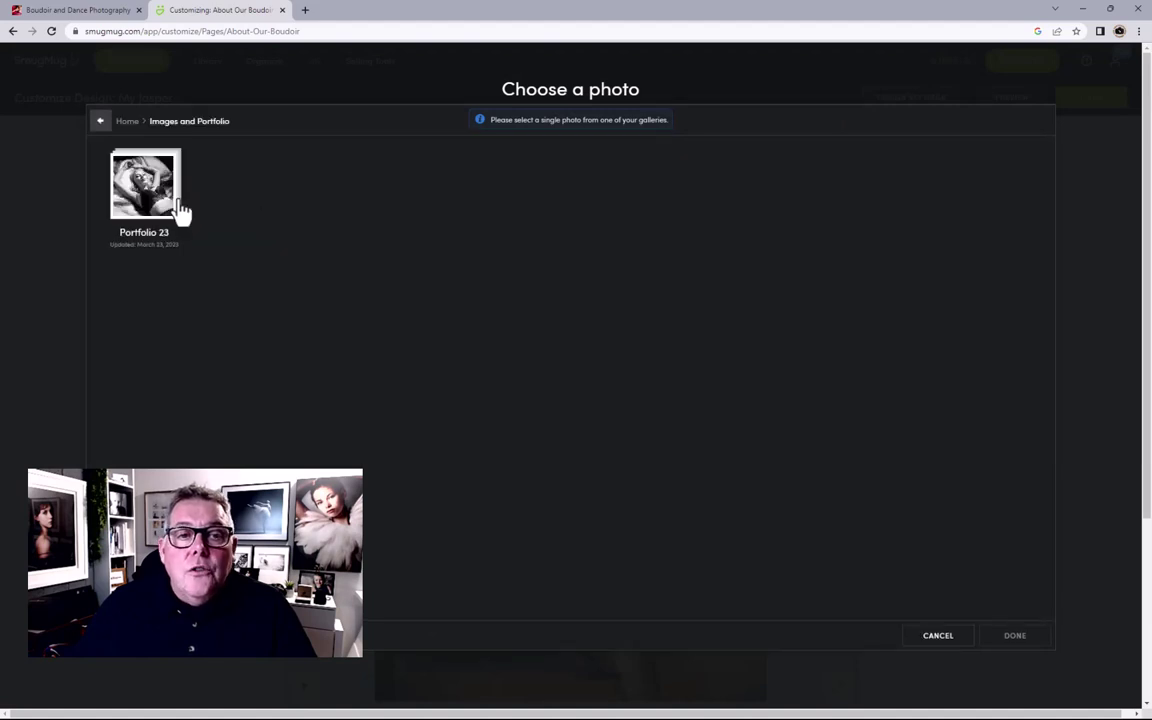
{"action": "left_click", "coordinate": [125, 176]}
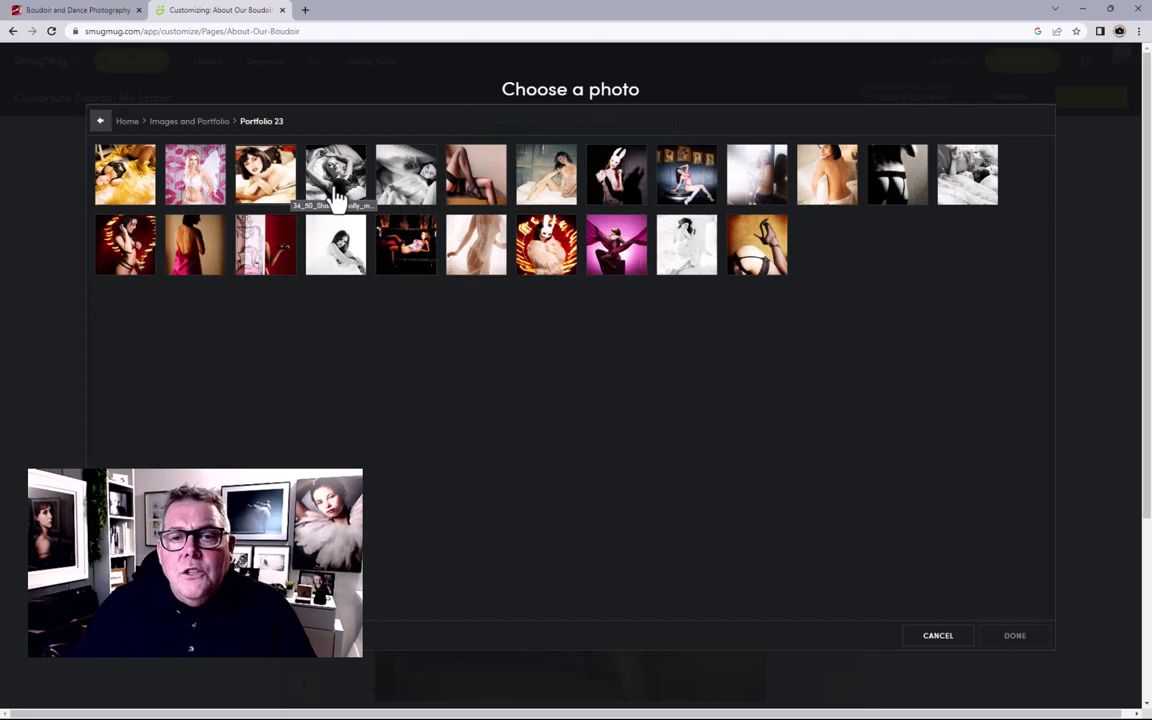
{"action": "left_click", "coordinate": [336, 176]}
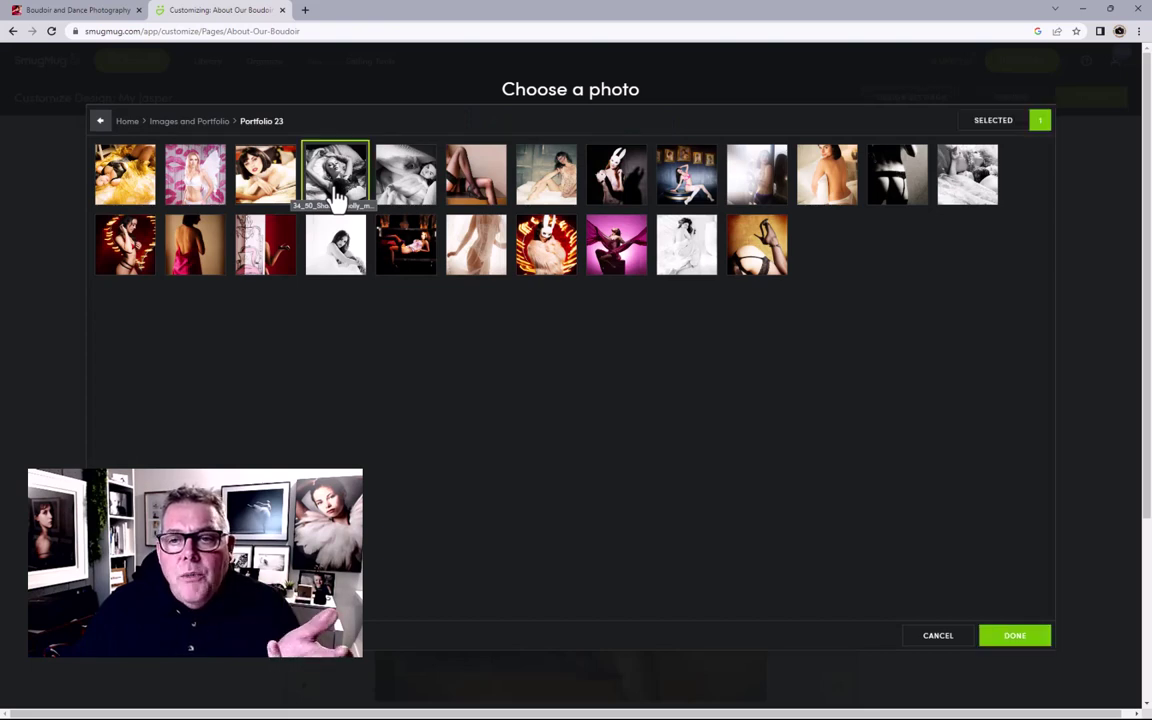
{"action": "left_click", "coordinate": [997, 641]}
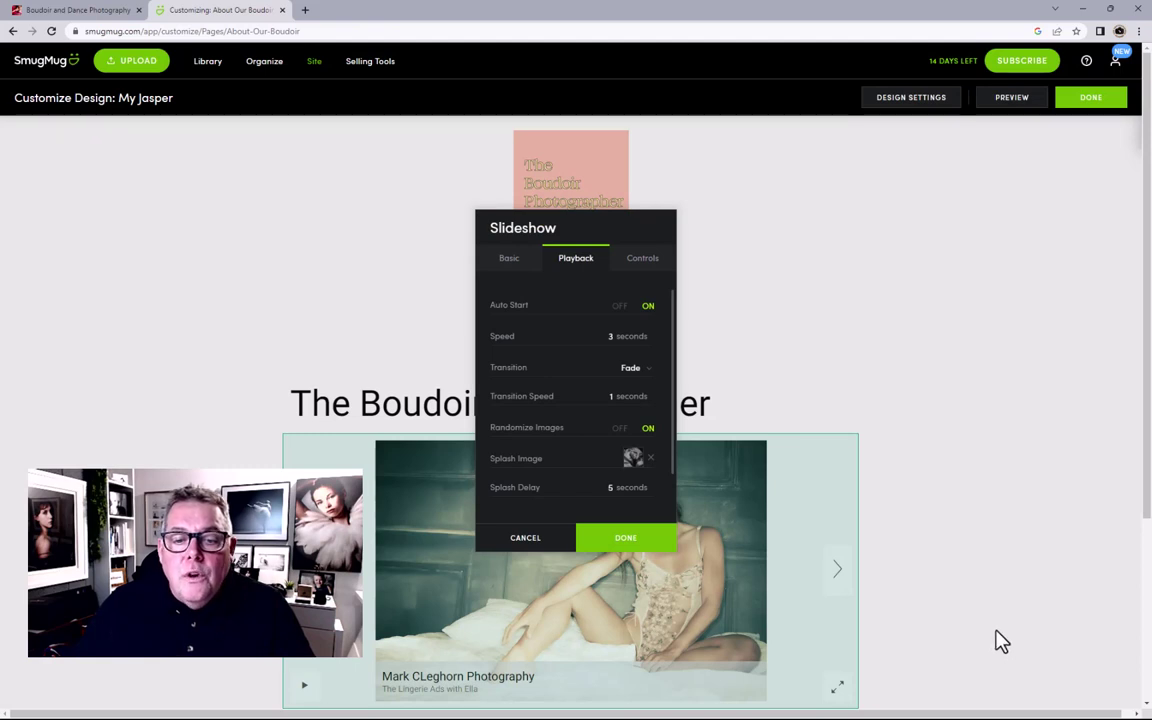
Step: Switch off the slideshow's fullscreen button, play button and navigation arrows
{"action": "left_click", "coordinate": [640, 260]}
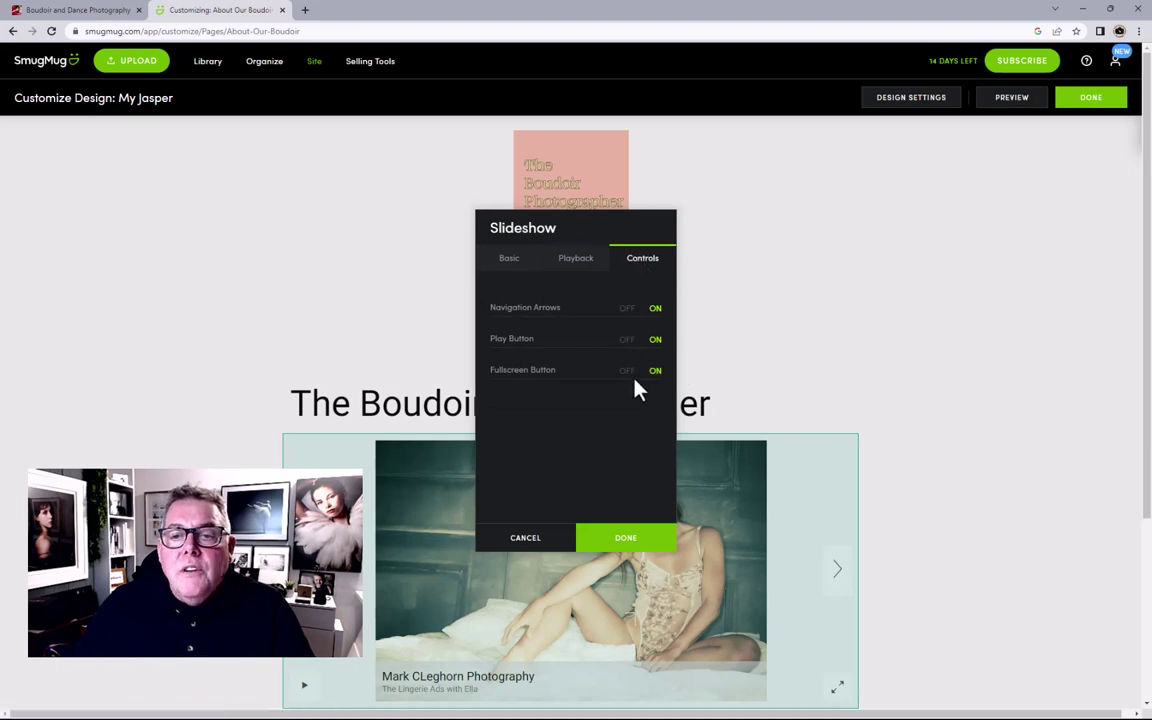
{"action": "scroll", "coordinate": [636, 386], "scroll_direction": "down", "scroll_amount": 1}
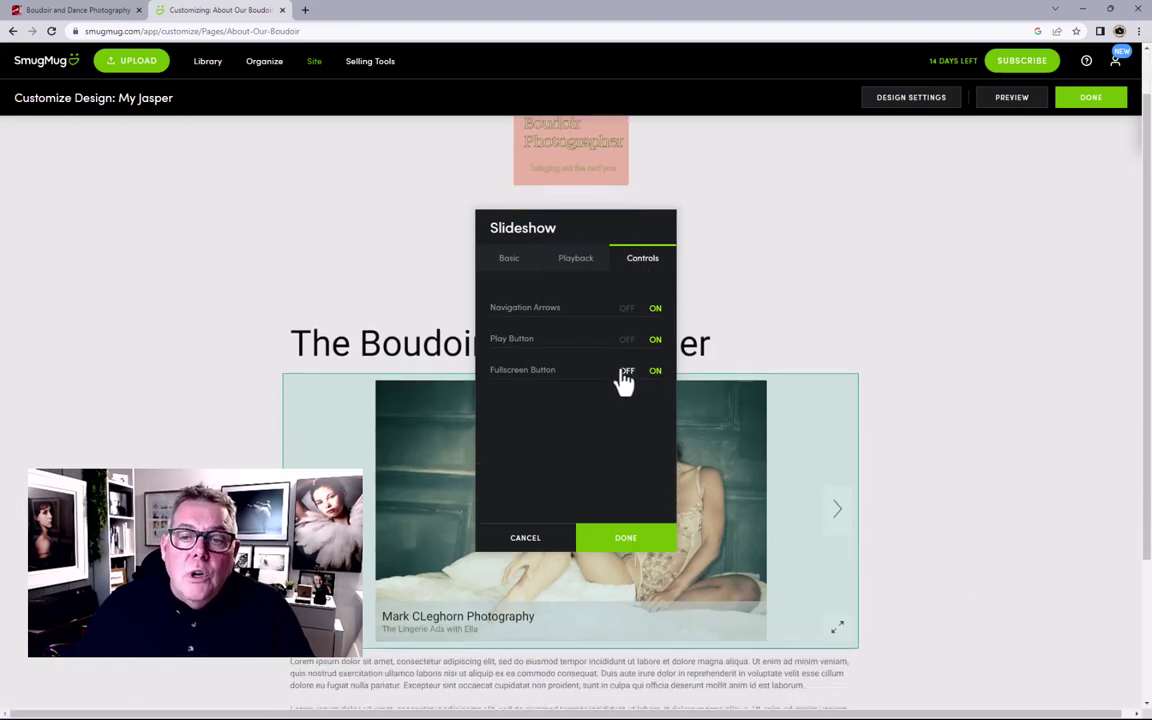
{"action": "left_click", "coordinate": [626, 372]}
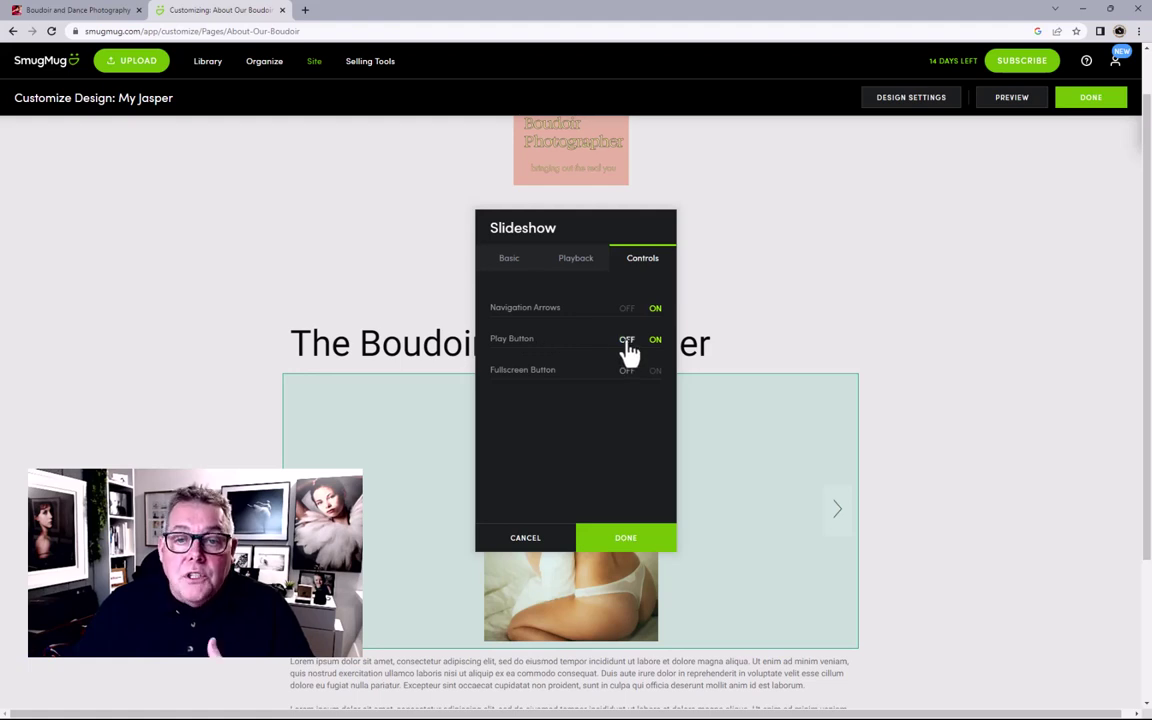
{"action": "left_click", "coordinate": [626, 340]}
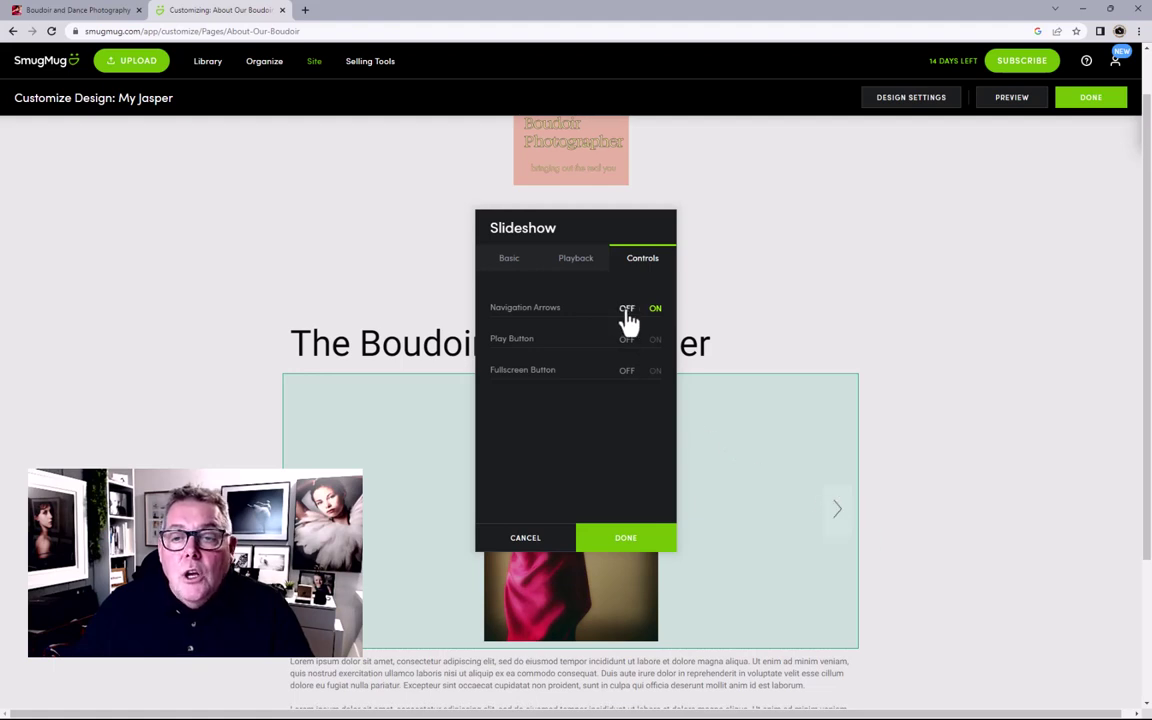
{"action": "left_click", "coordinate": [627, 312]}
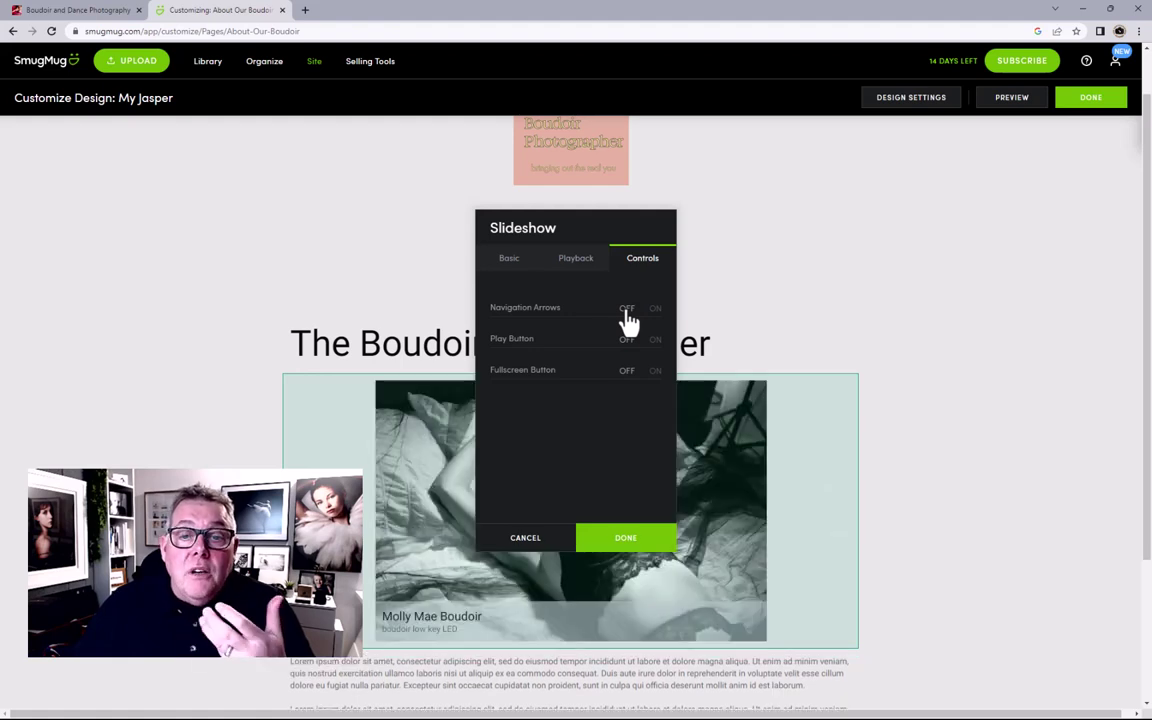
{"action": "left_click", "coordinate": [578, 258]}
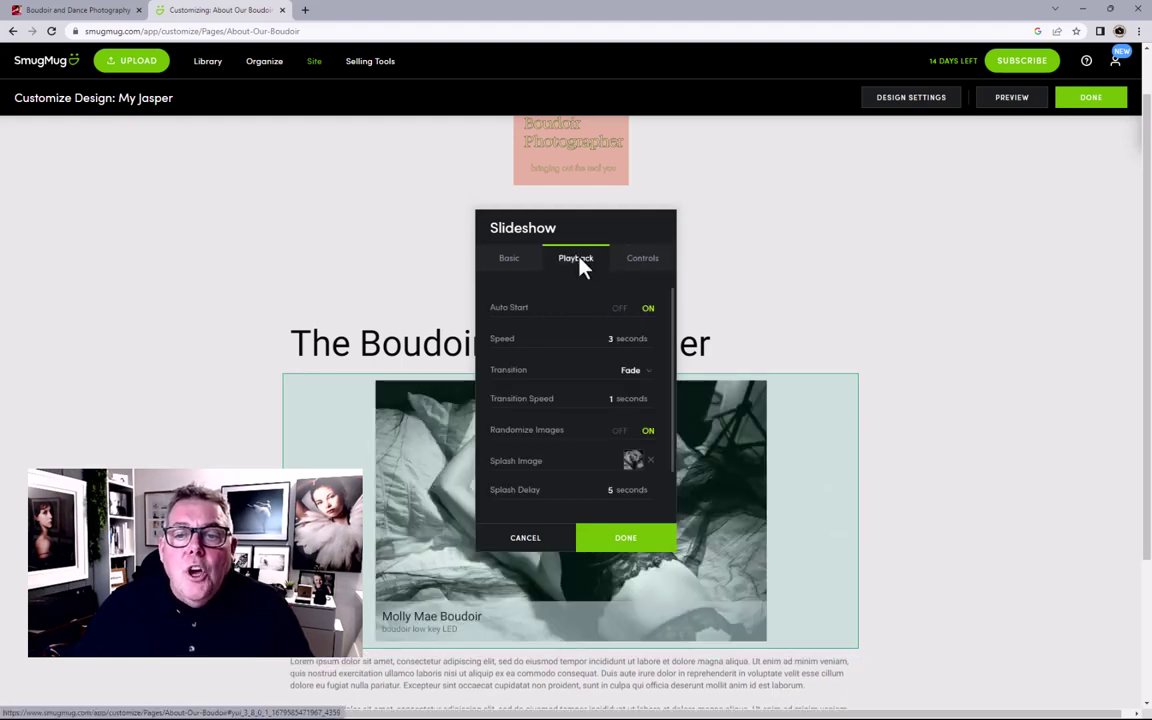
Step: Turn slideshow captions off and save the slideshow settings with DONE
{"action": "scroll", "coordinate": [614, 398], "scroll_direction": "down", "scroll_amount": 1}
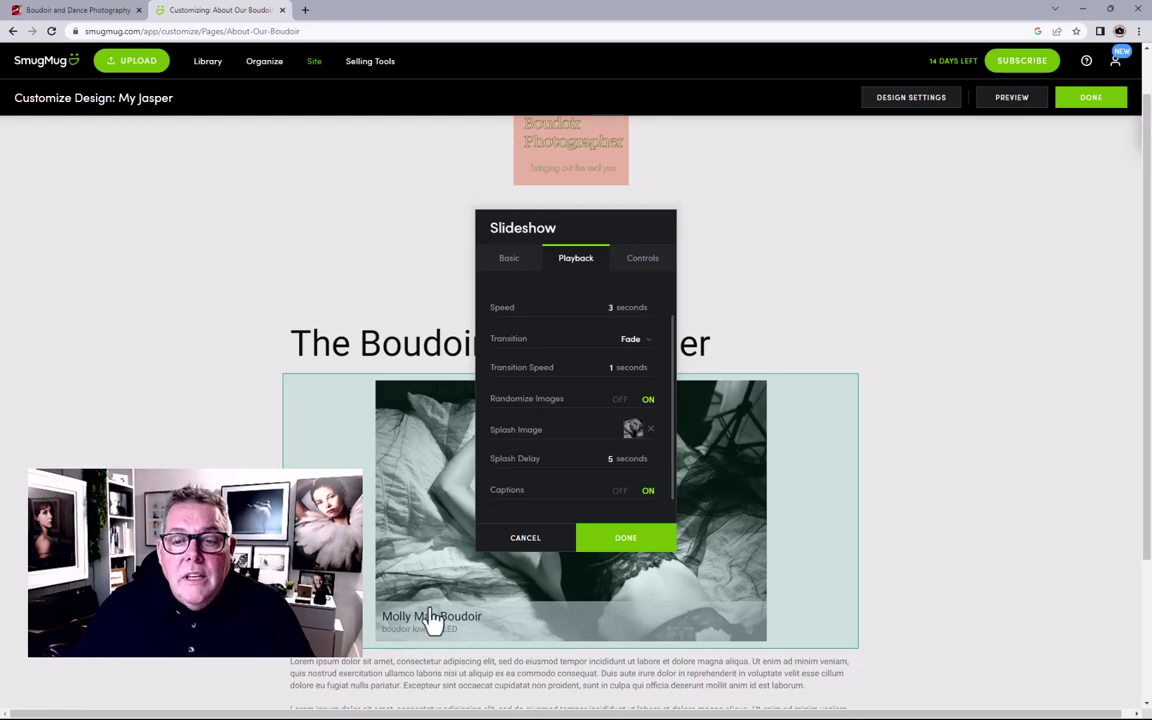
{"action": "left_click", "coordinate": [619, 492]}
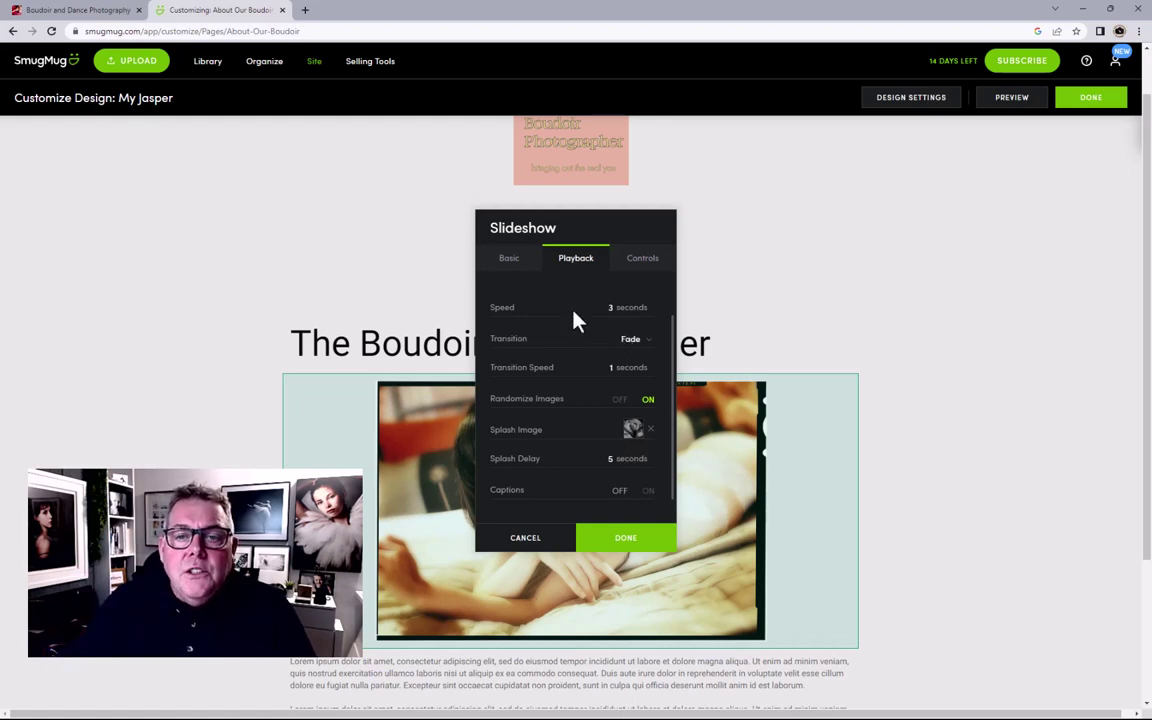
{"action": "left_click", "coordinate": [510, 260]}
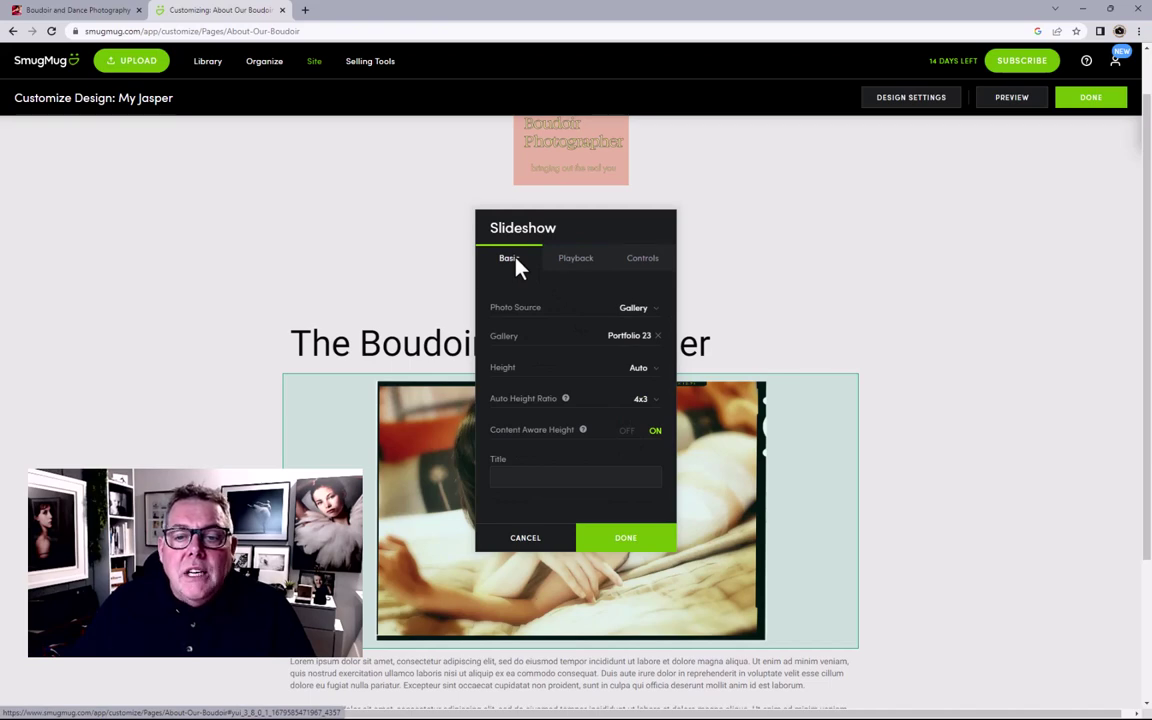
{"action": "left_click", "coordinate": [620, 540]}
{"action": "scroll", "coordinate": [895, 468], "scroll_direction": "down", "scroll_amount": 2}
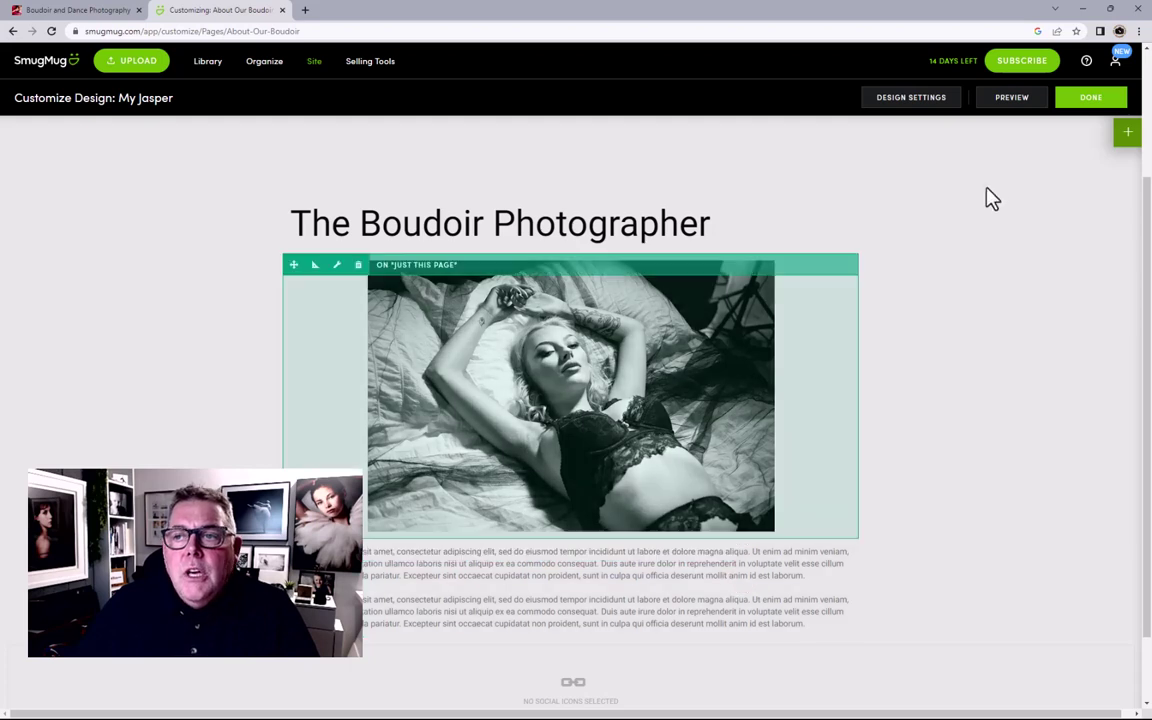
Step: Look through the content blocks panel, then close it again
{"action": "left_click", "coordinate": [1125, 135]}
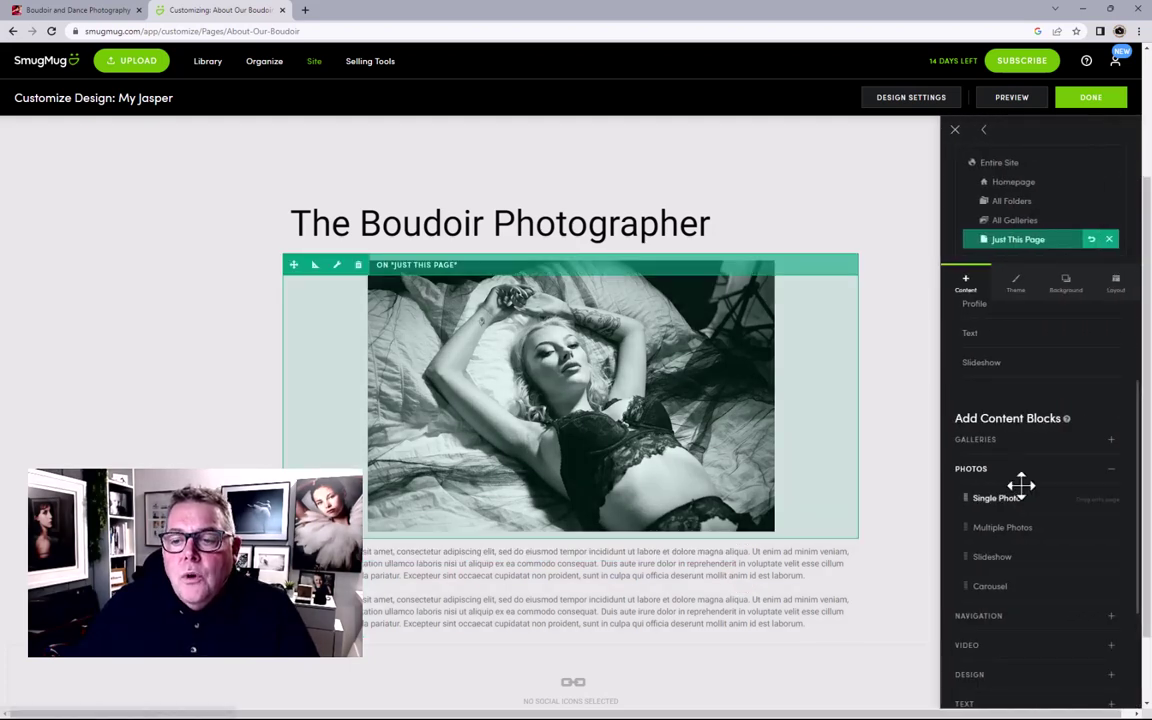
{"action": "scroll", "coordinate": [1005, 491], "scroll_direction": "down", "scroll_amount": 5}
{"action": "scroll", "coordinate": [1005, 491], "scroll_direction": "up", "scroll_amount": 8}
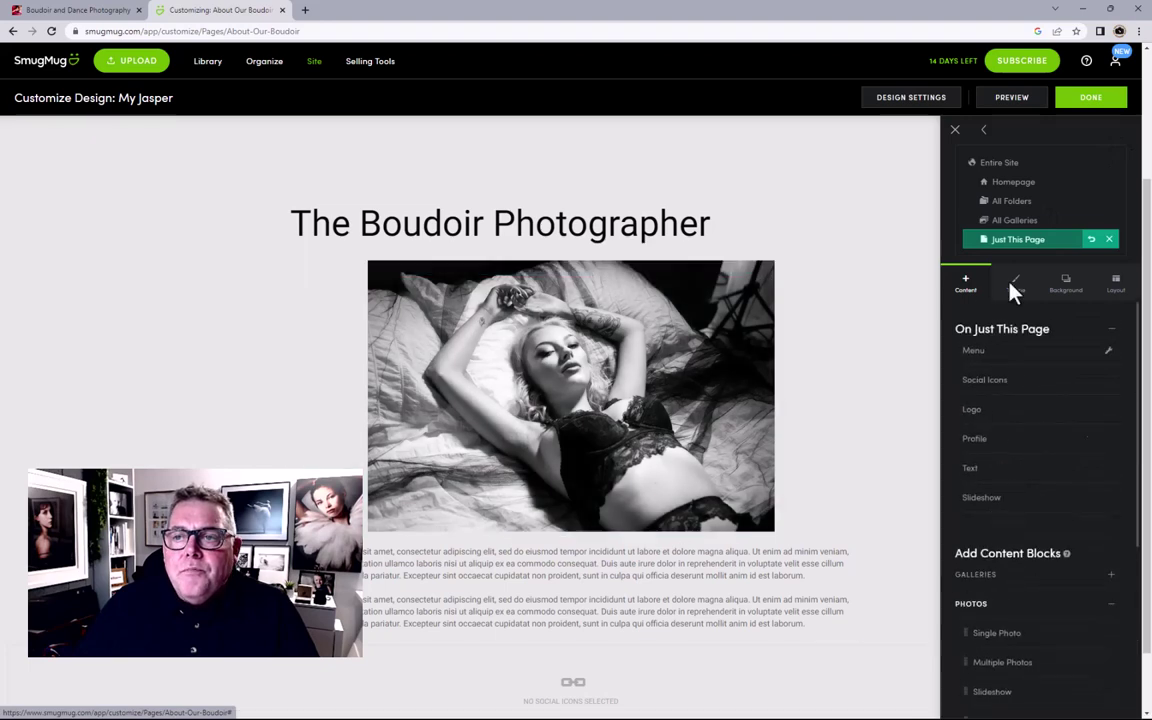
{"action": "left_click", "coordinate": [955, 130]}
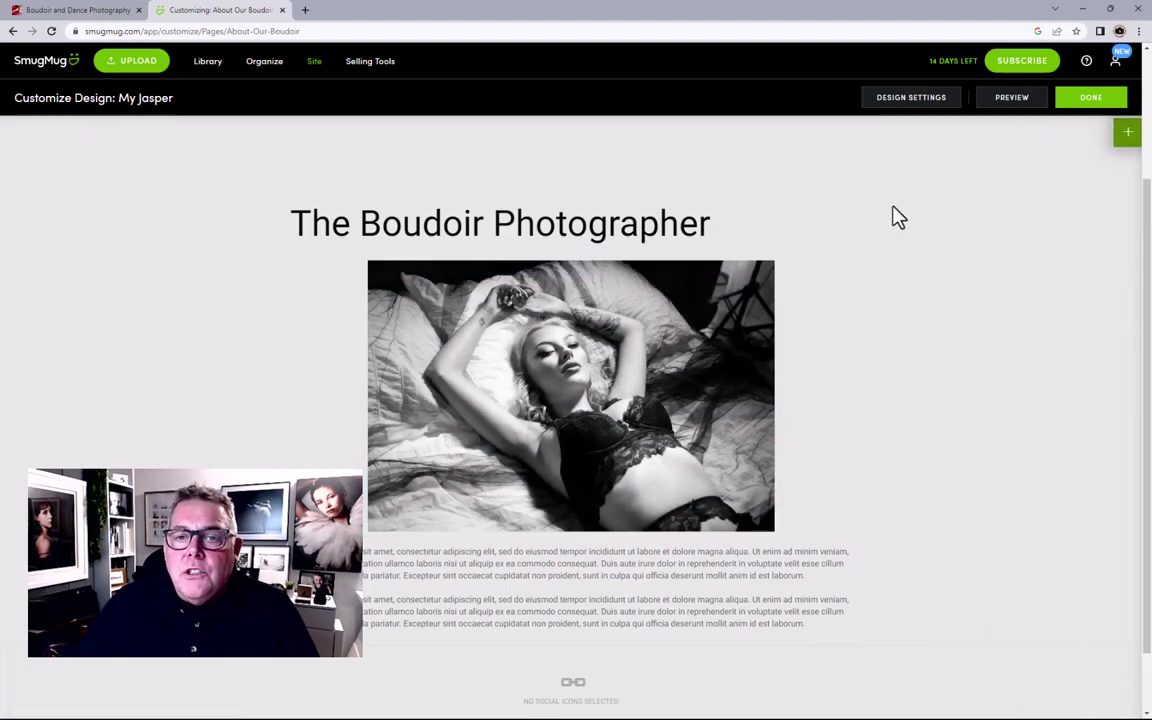
Step: Preview the Entire Site, All Folders and All Galleries layouts, then return to Just This Page
{"action": "left_click", "coordinate": [1127, 134]}
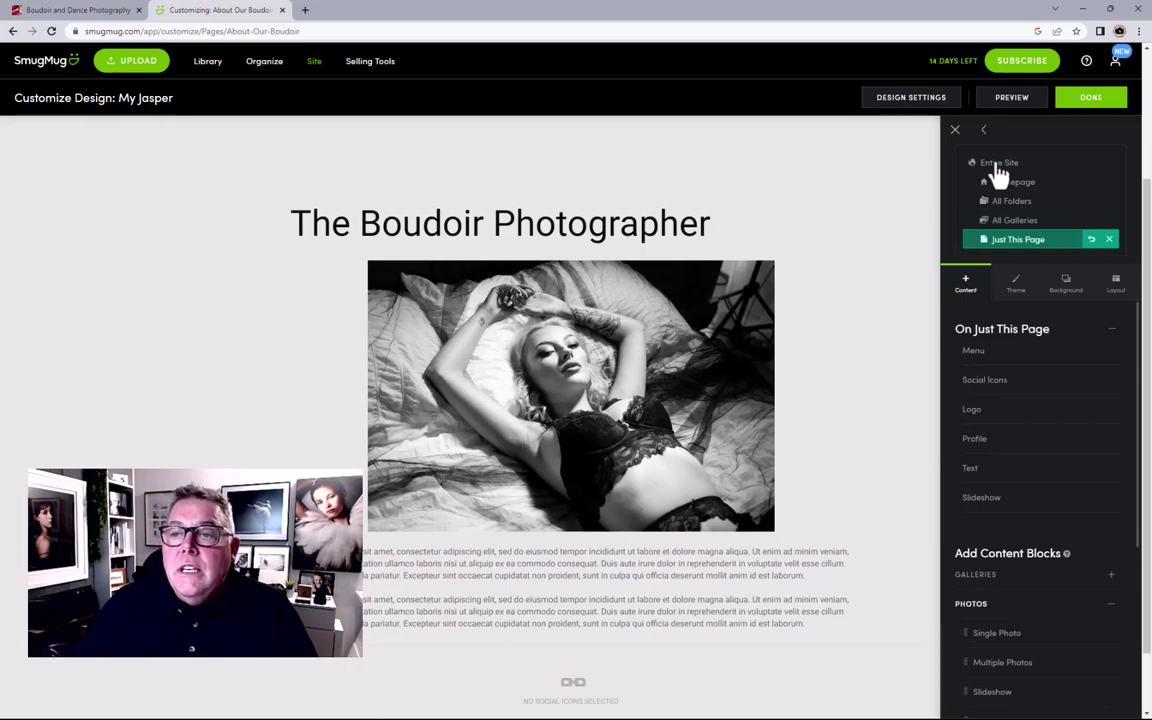
{"action": "left_click", "coordinate": [996, 168]}
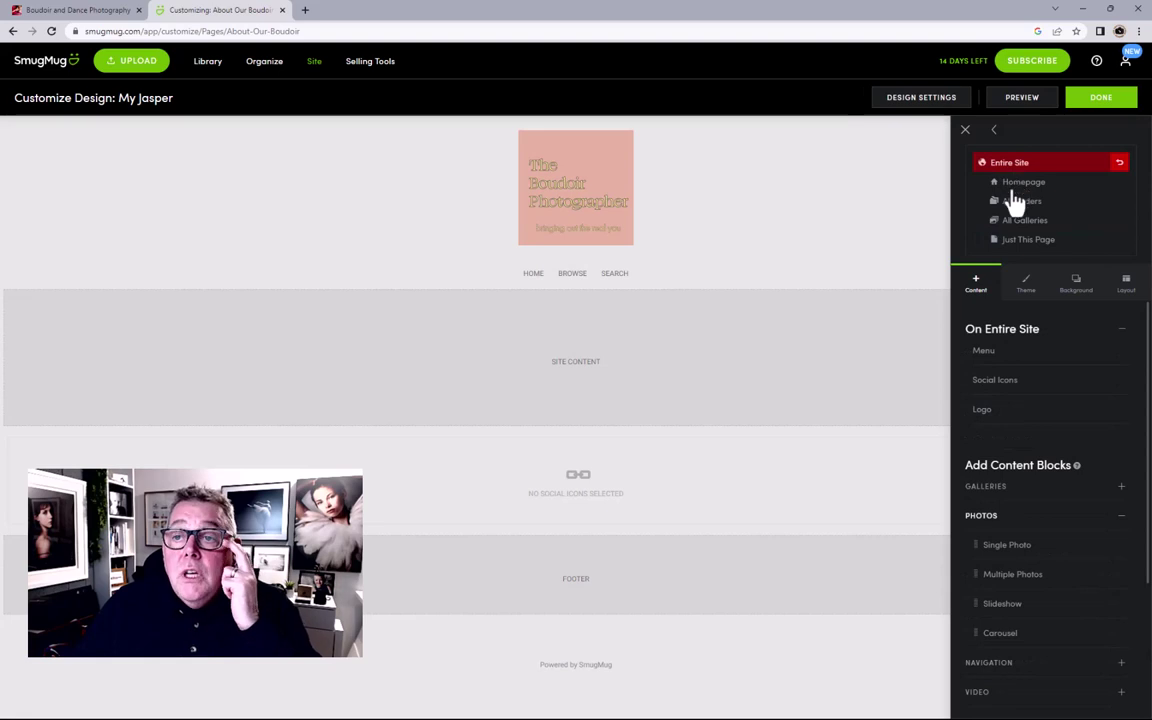
{"action": "left_click", "coordinate": [1012, 203]}
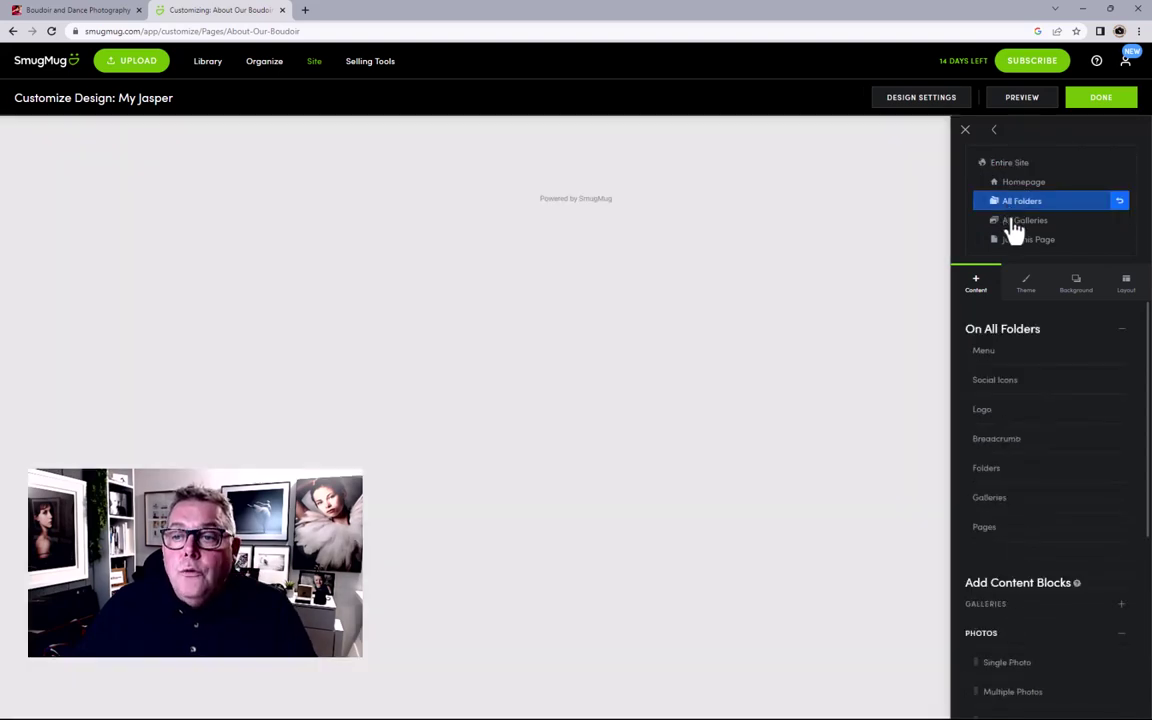
{"action": "left_click", "coordinate": [1015, 222]}
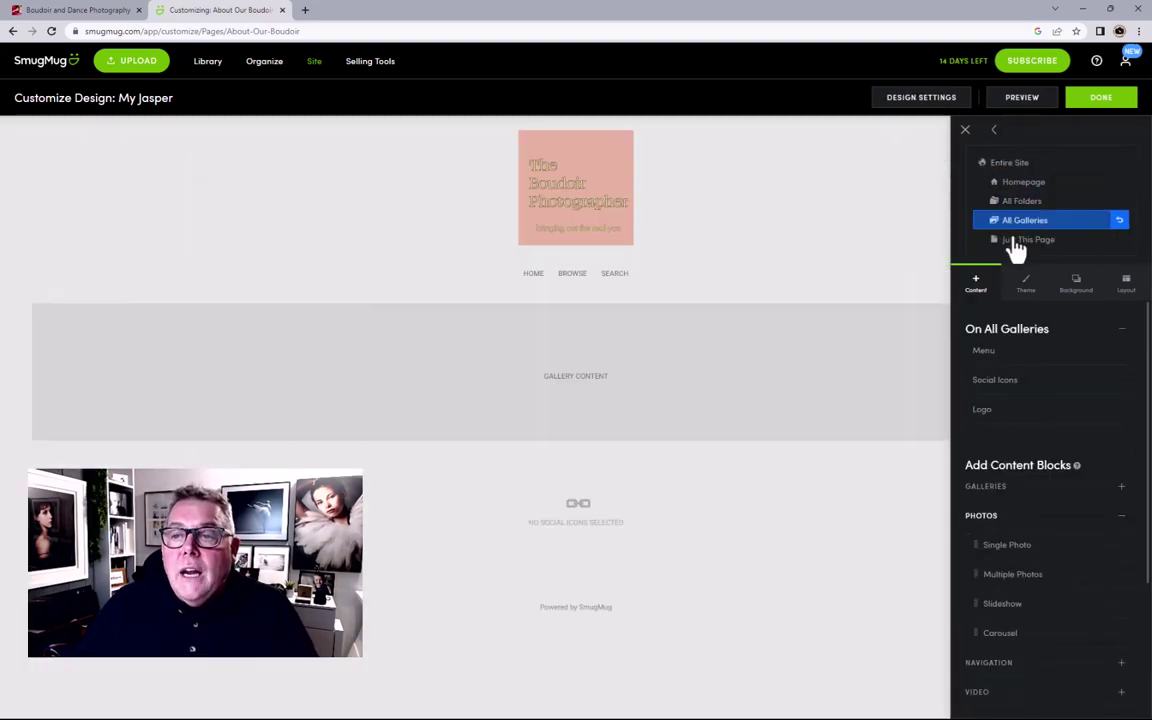
{"action": "left_click", "coordinate": [1016, 242]}
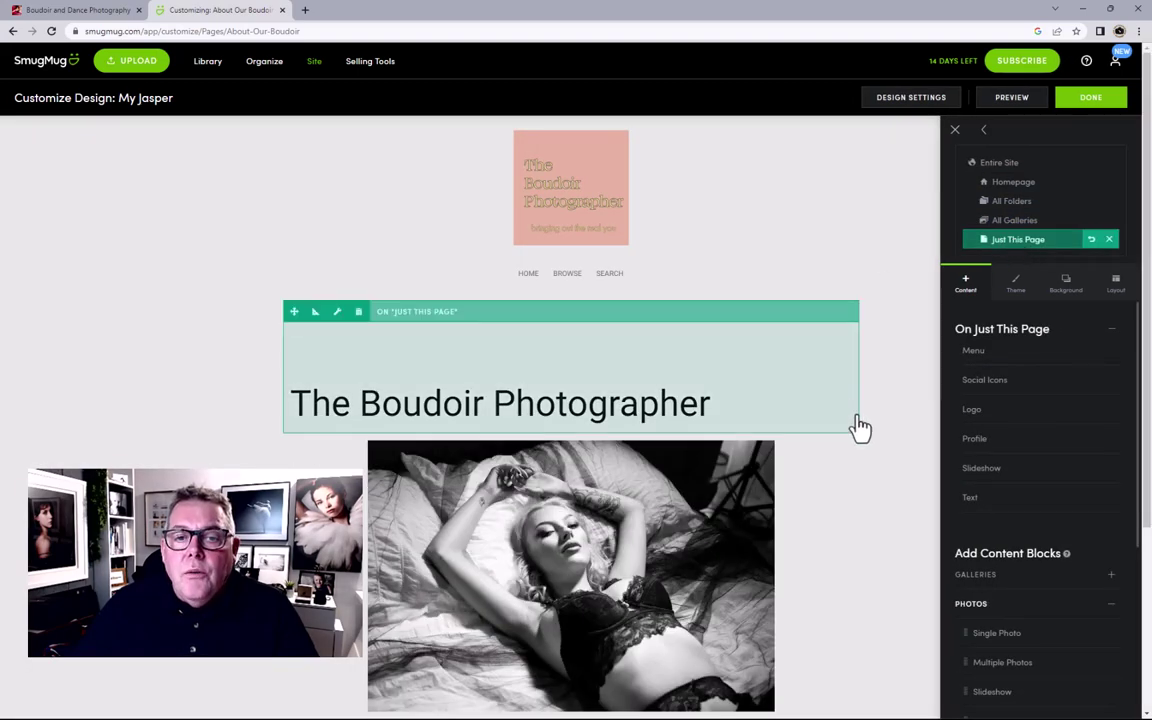
Step: Collapse the On Just This Page block list and scroll the catalogue down to Photos
{"action": "scroll", "coordinate": [860, 428], "scroll_direction": "down", "scroll_amount": 2}
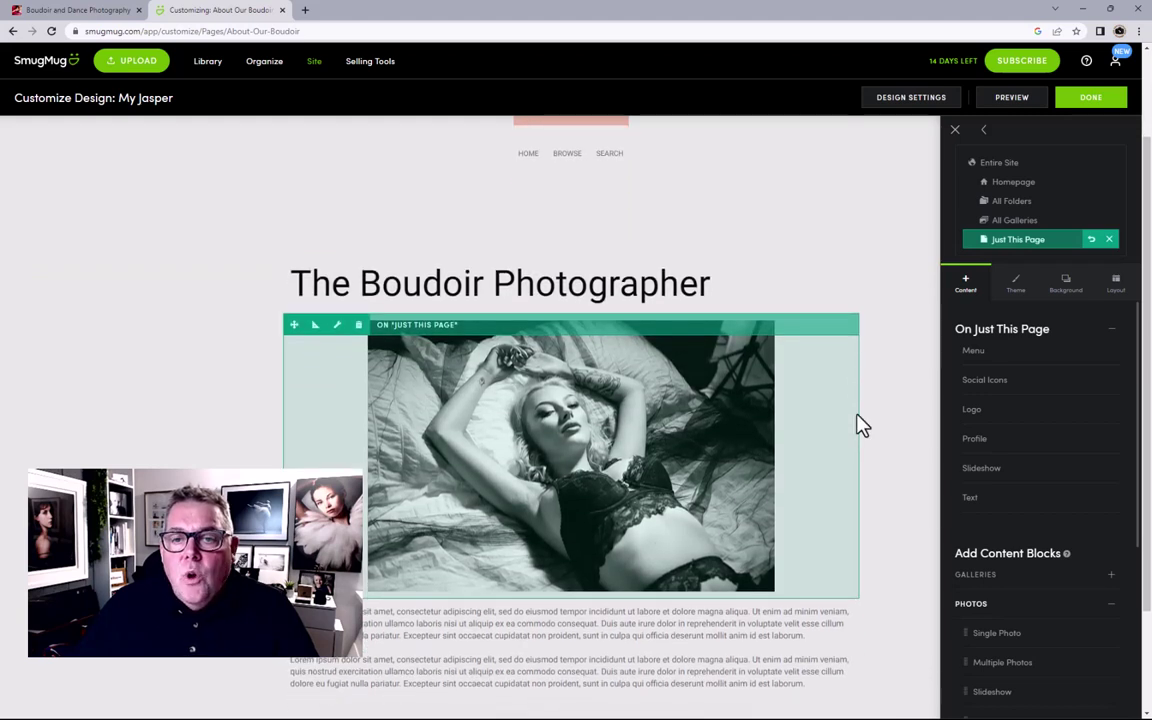
{"action": "scroll", "coordinate": [860, 428], "scroll_direction": "down", "scroll_amount": 2}
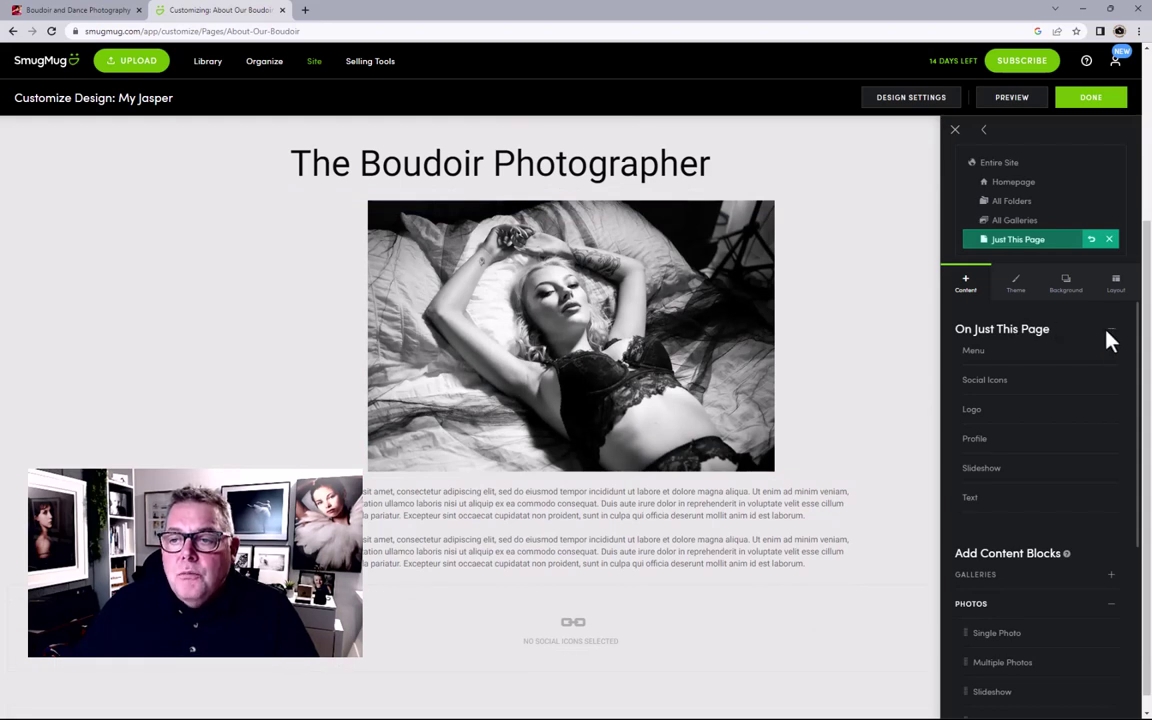
{"action": "left_click", "coordinate": [1110, 332]}
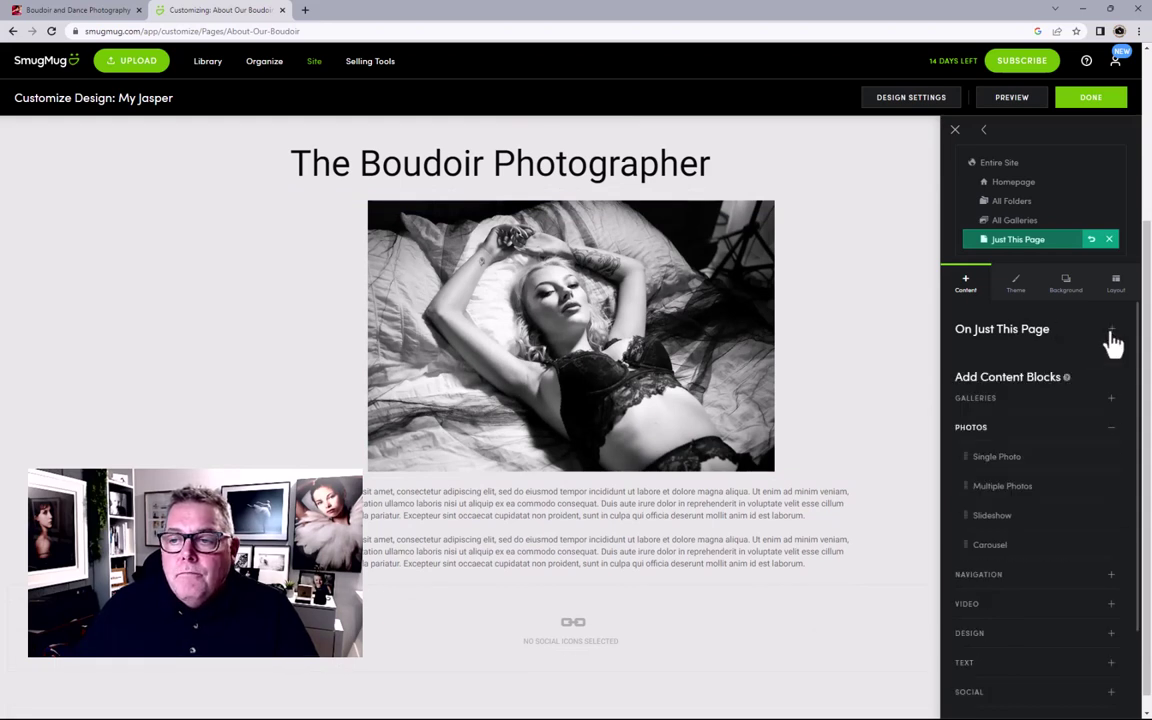
{"action": "scroll", "coordinate": [931, 478], "scroll_direction": "down", "scroll_amount": 1}
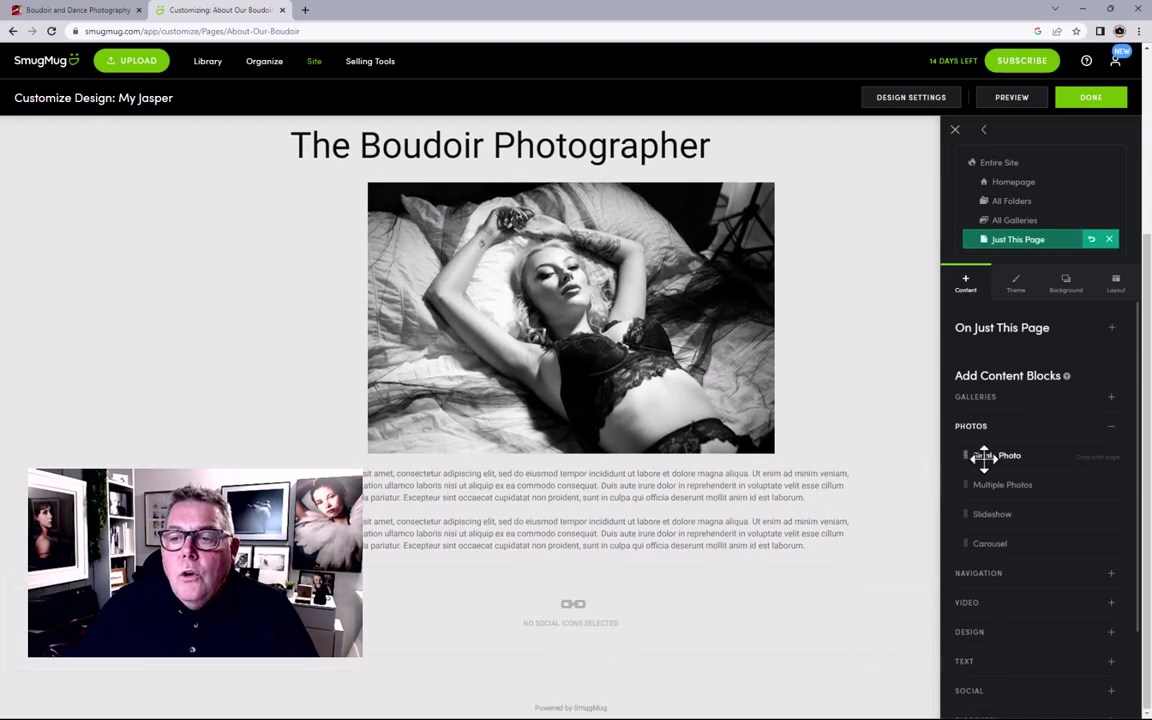
{"action": "scroll", "coordinate": [984, 456], "scroll_direction": "down", "scroll_amount": 2}
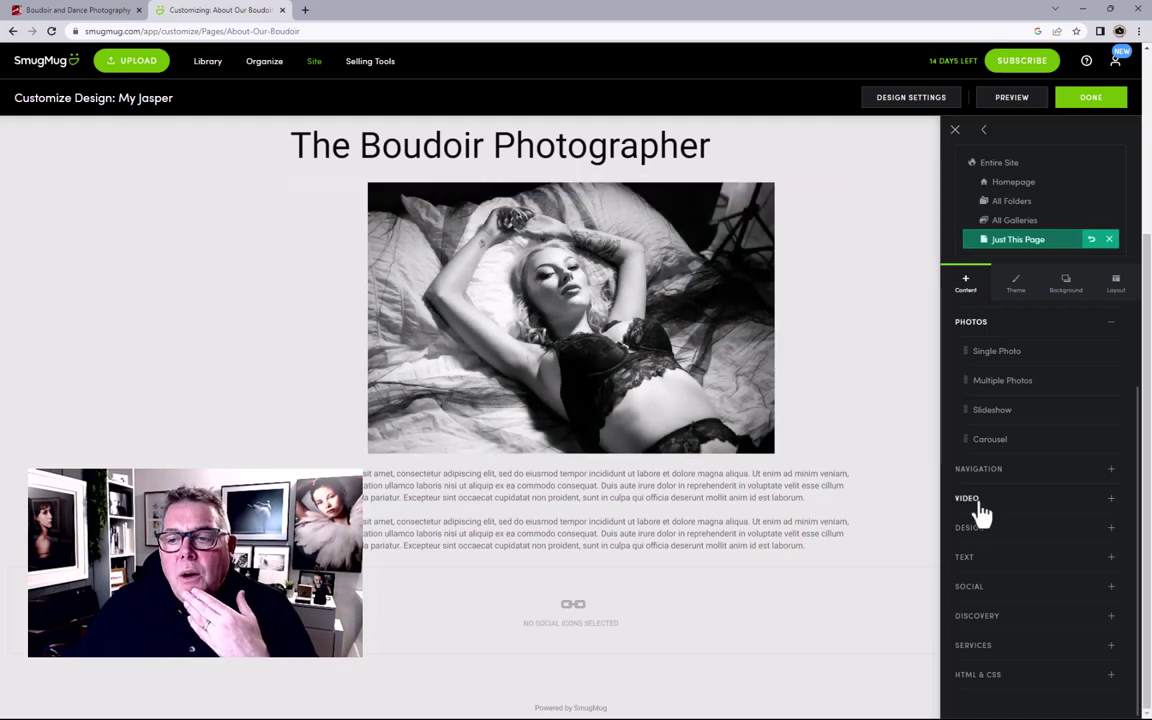
Step: Place a Button block beside the page text and relabel it 'Book Now'
{"action": "left_click", "coordinate": [975, 469]}
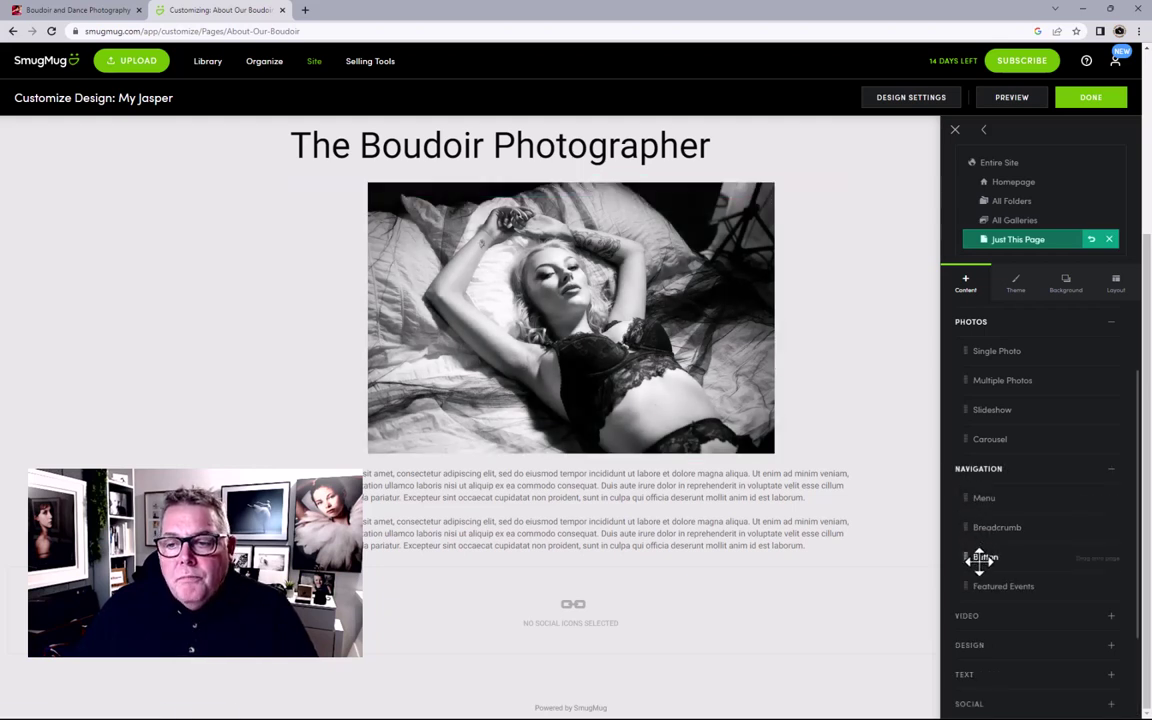
{"action": "left_click_drag", "start_coordinate": [979, 557], "coordinate": [597, 563]}
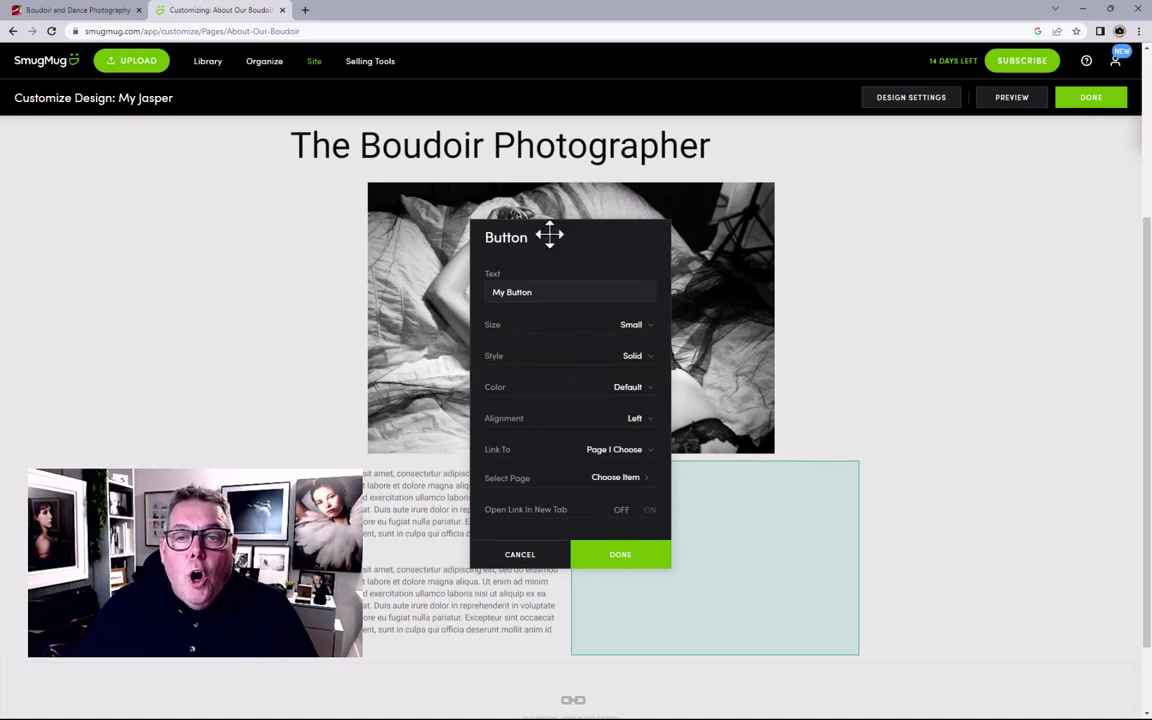
{"action": "left_click_drag", "start_coordinate": [558, 293], "coordinate": [455, 297]}
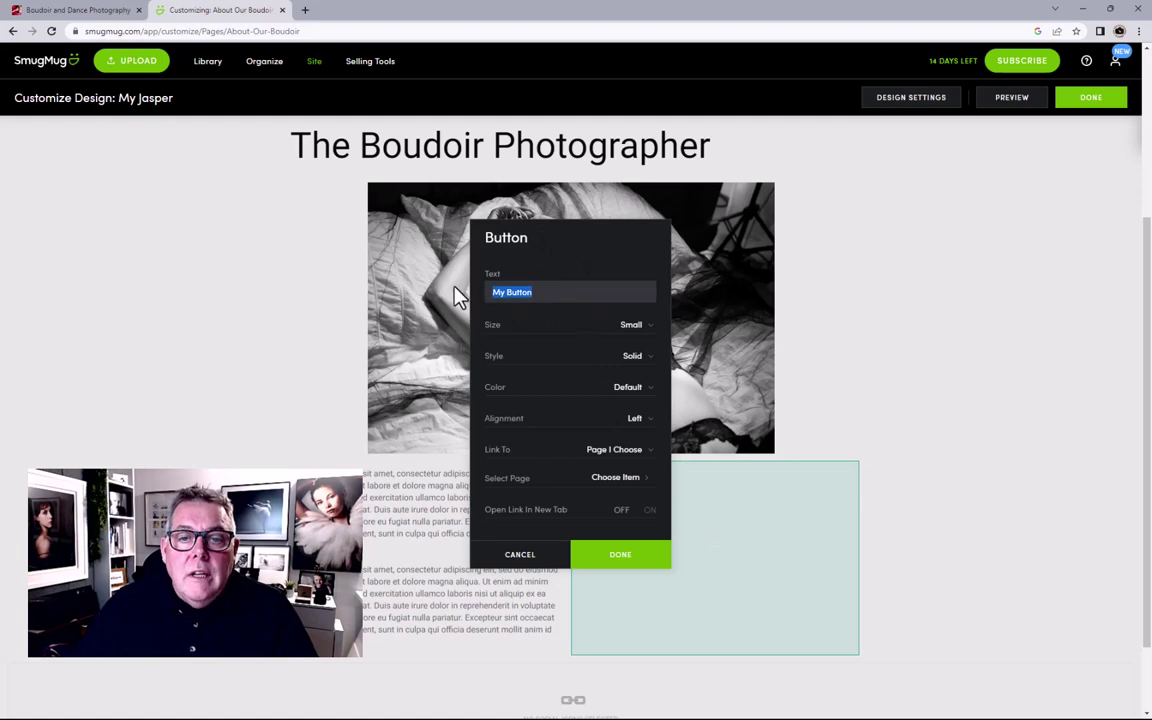
{"action": "type", "text": "Book Now"}
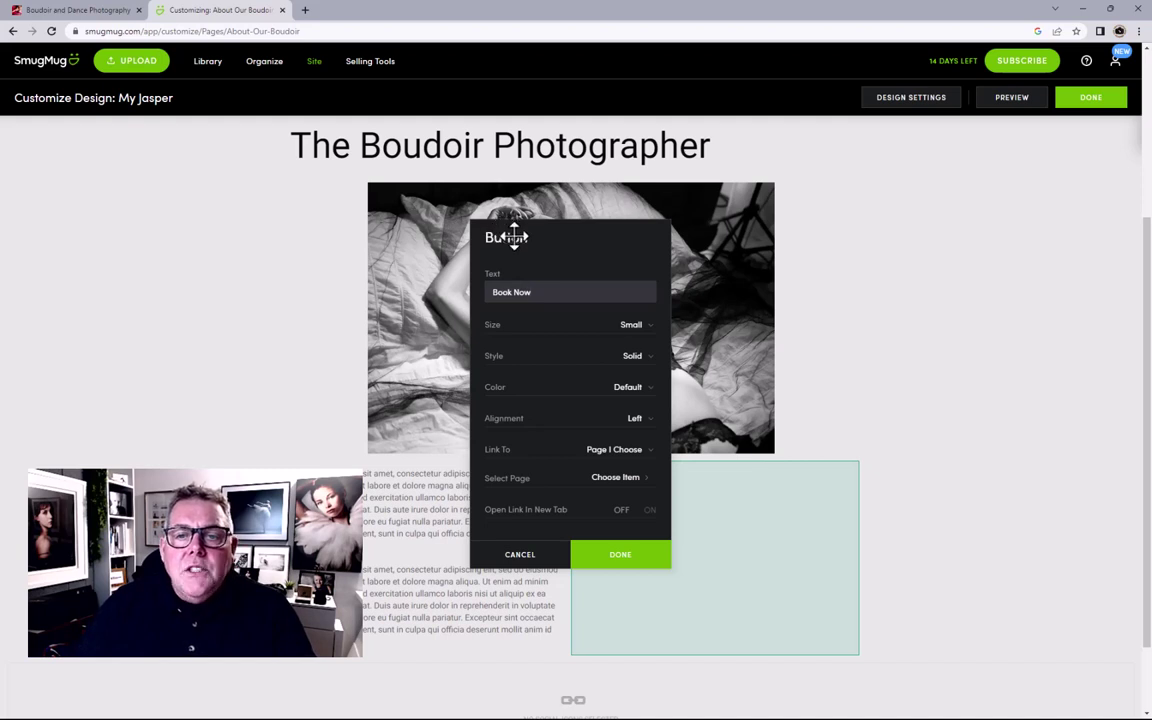
{"action": "left_click_drag", "start_coordinate": [572, 236], "coordinate": [427, 237]}
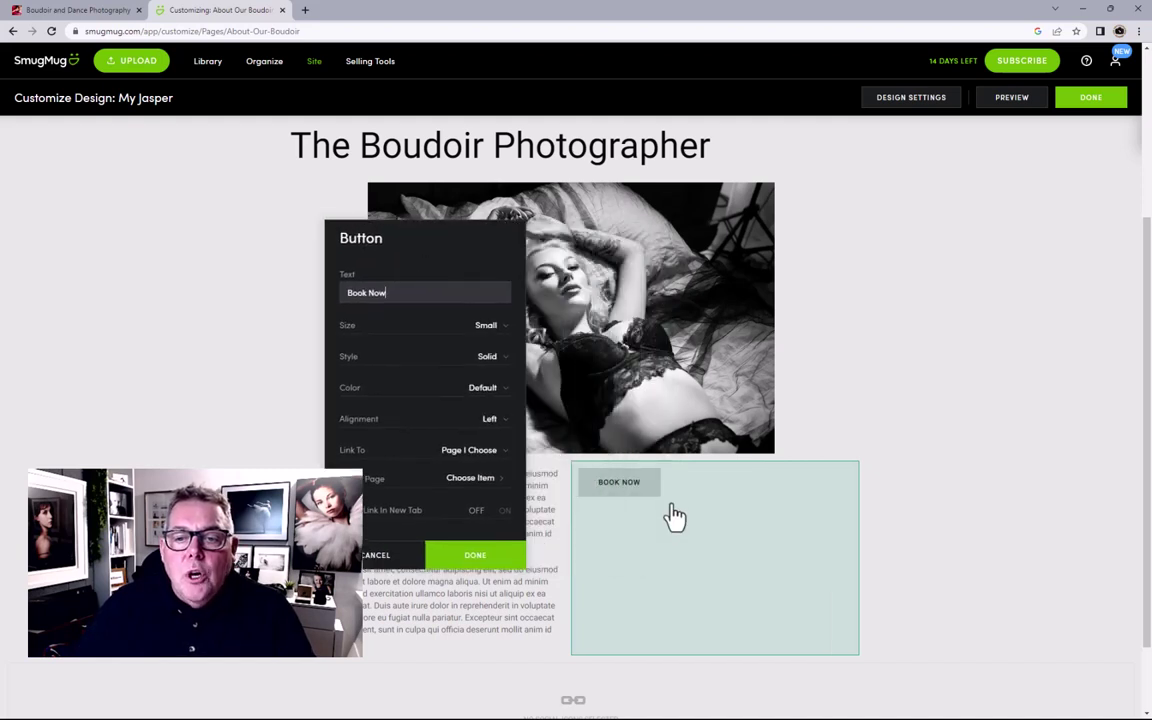
Step: Make the button Large, Solid style, in the green Accent colour
{"action": "left_click", "coordinate": [487, 325]}
{"action": "left_click", "coordinate": [483, 355]}
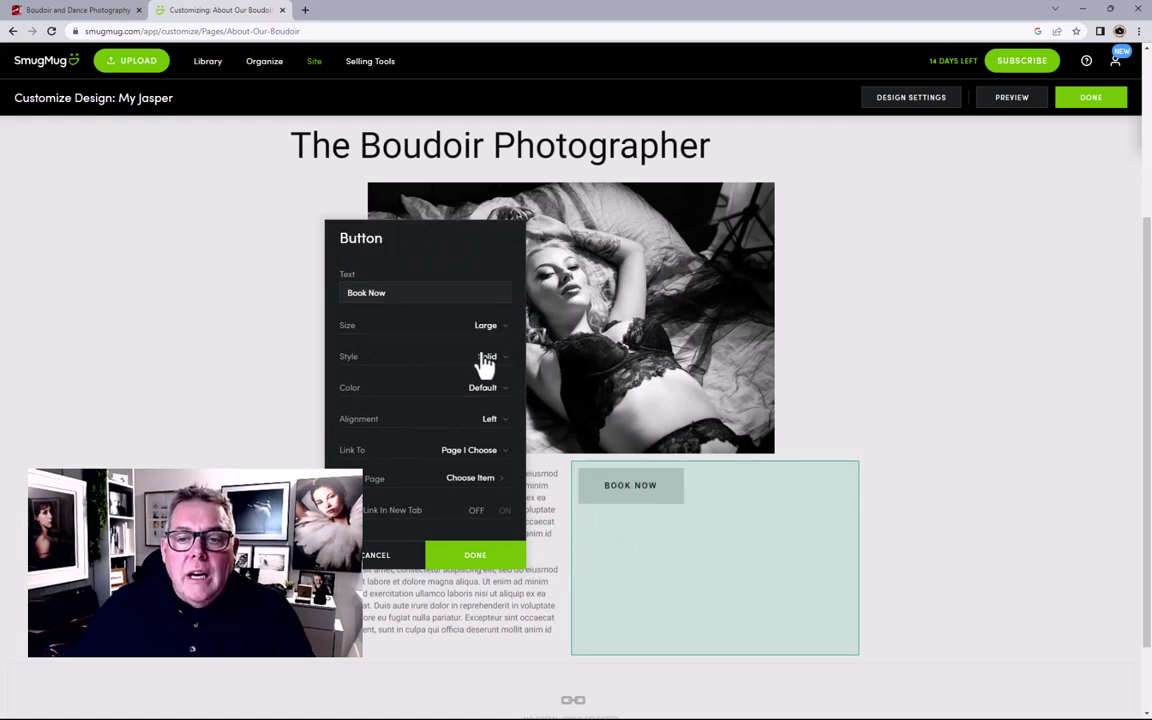
{"action": "left_click", "coordinate": [487, 360]}
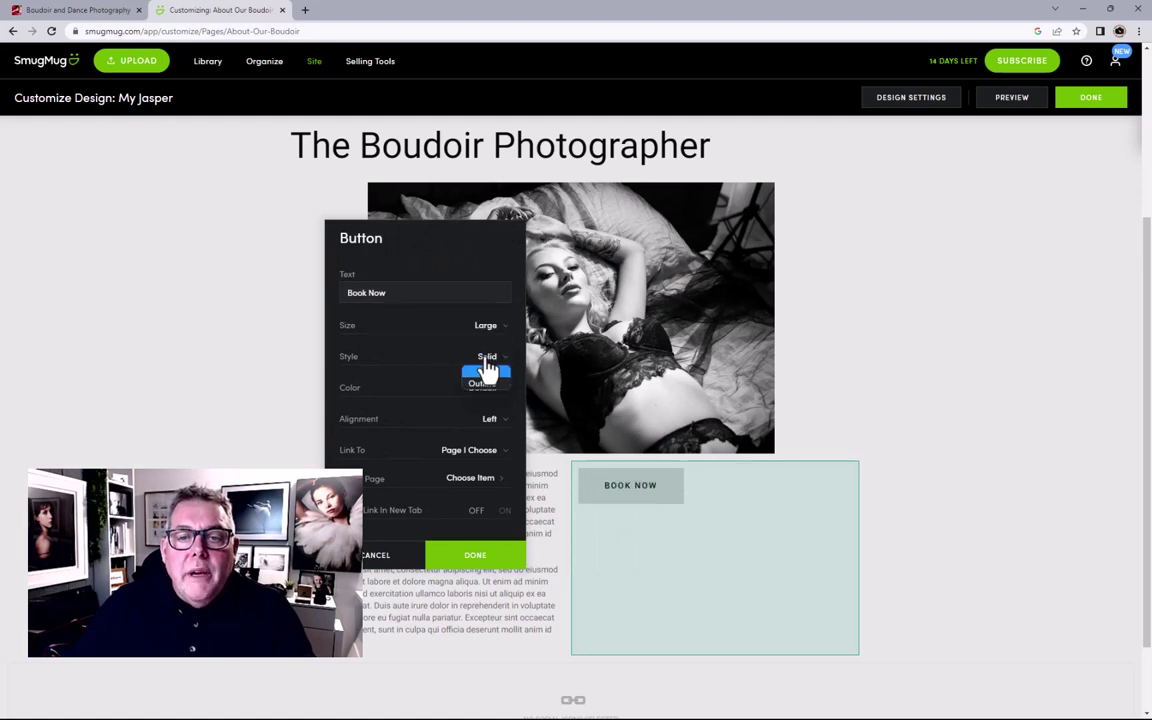
{"action": "left_click", "coordinate": [483, 387]}
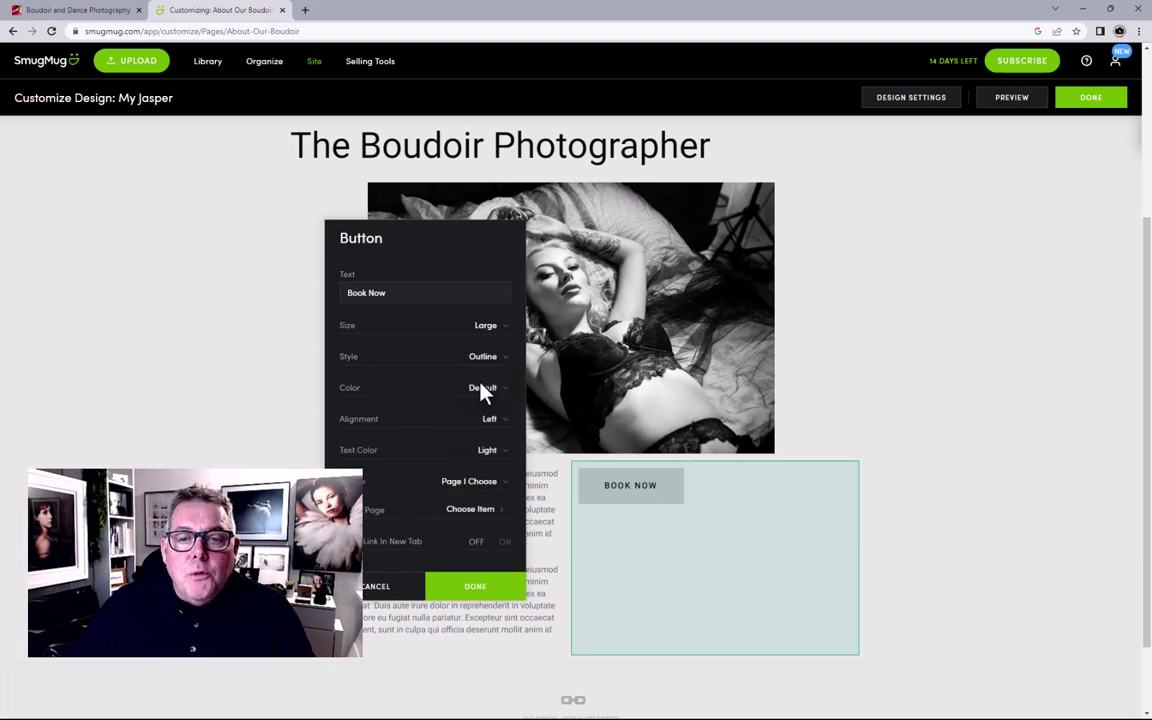
{"action": "left_click", "coordinate": [487, 359]}
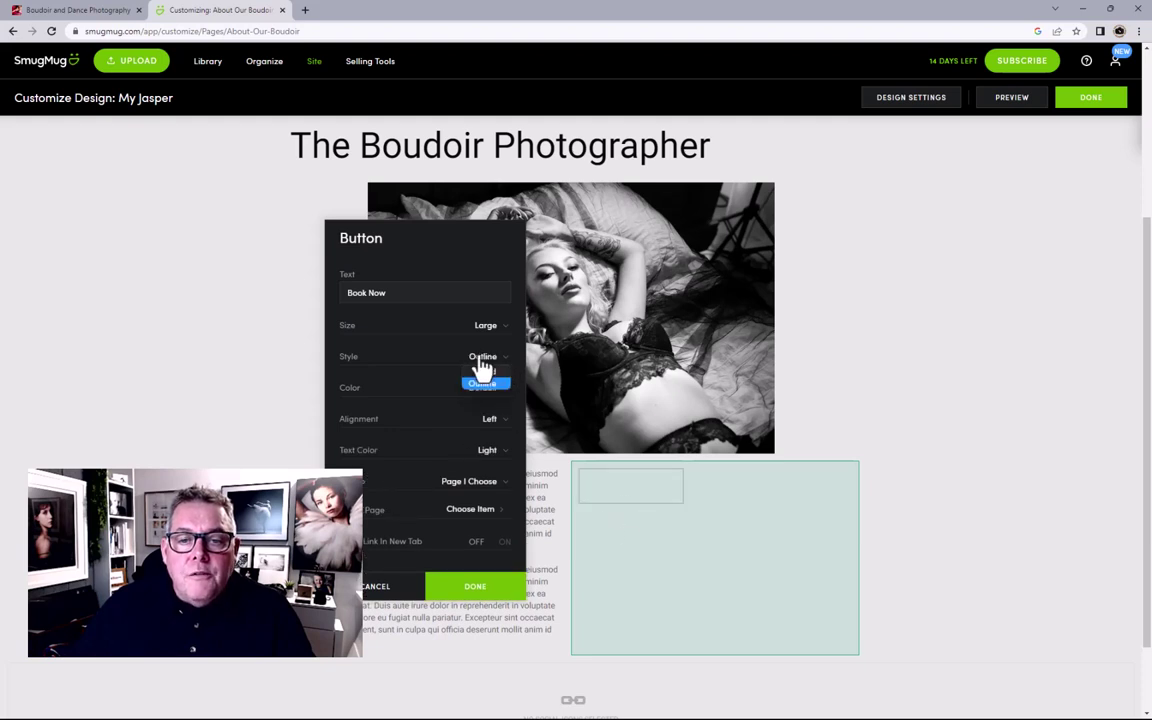
{"action": "left_click", "coordinate": [487, 385]}
{"action": "left_click", "coordinate": [484, 388]}
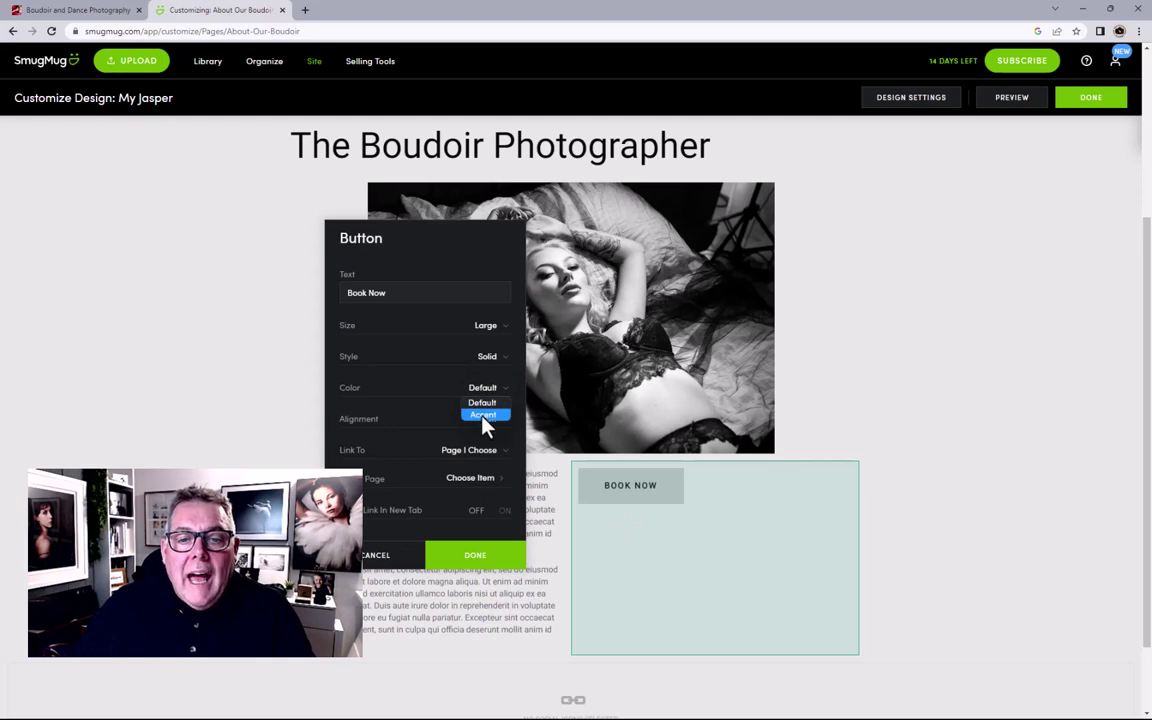
{"action": "left_click", "coordinate": [484, 415]}
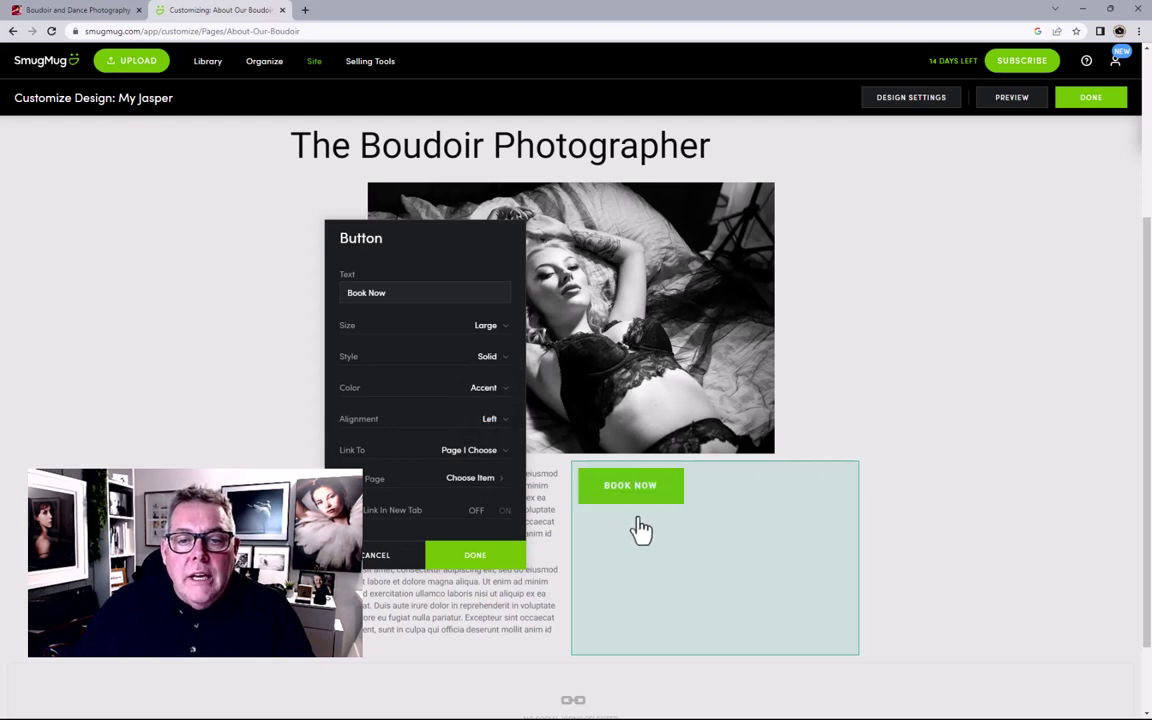
Step: Centre the button and set its Link To option to Browse Page
{"action": "left_click", "coordinate": [492, 420]}
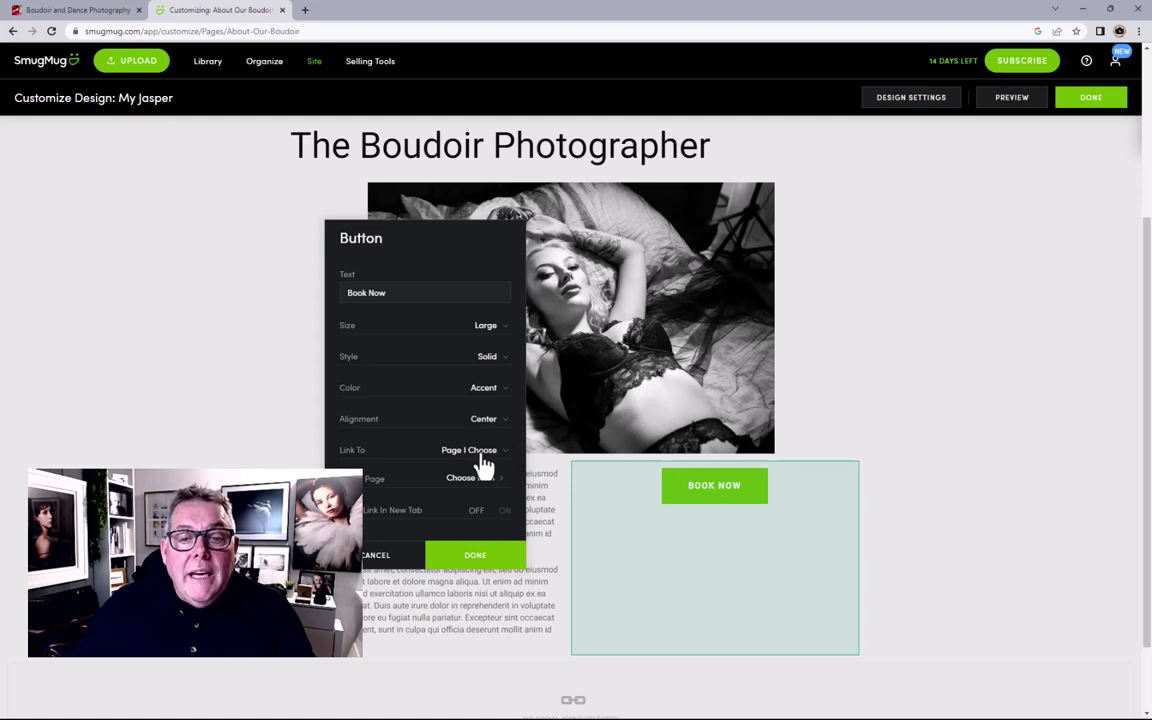
{"action": "left_click", "coordinate": [484, 458]}
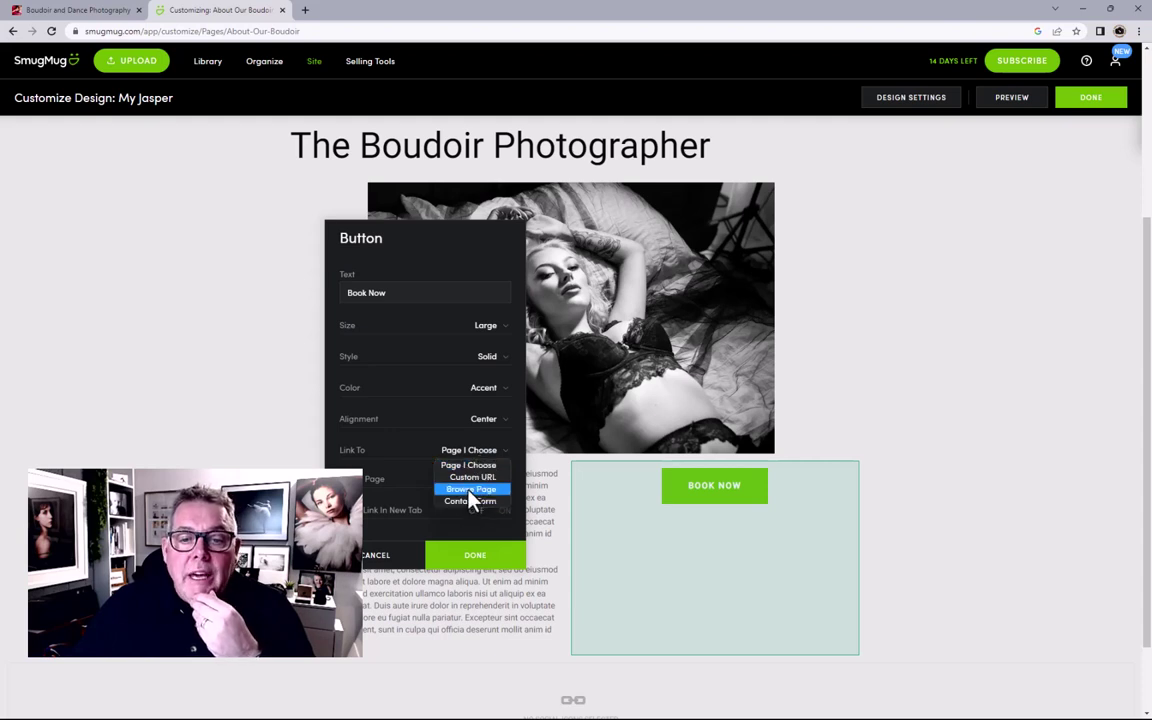
{"action": "left_click", "coordinate": [470, 490]}
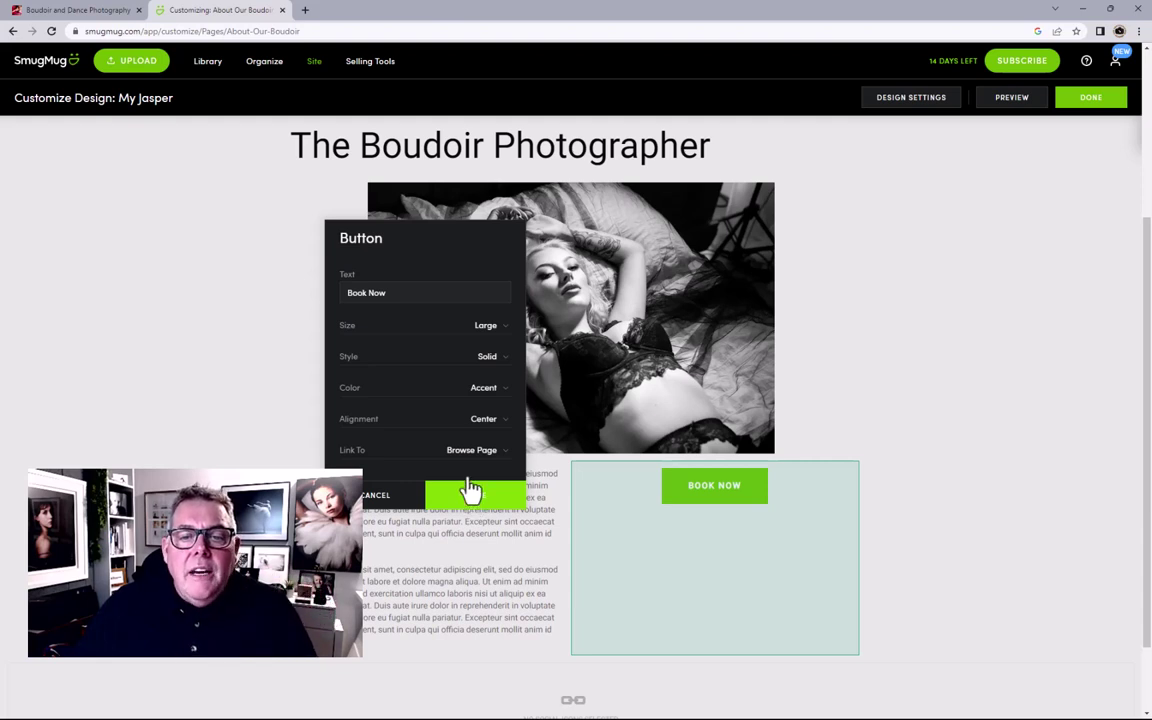
{"action": "scroll", "coordinate": [468, 435], "scroll_direction": "down", "scroll_amount": 3}
{"action": "scroll", "coordinate": [466, 435], "scroll_direction": "up", "scroll_amount": 2}
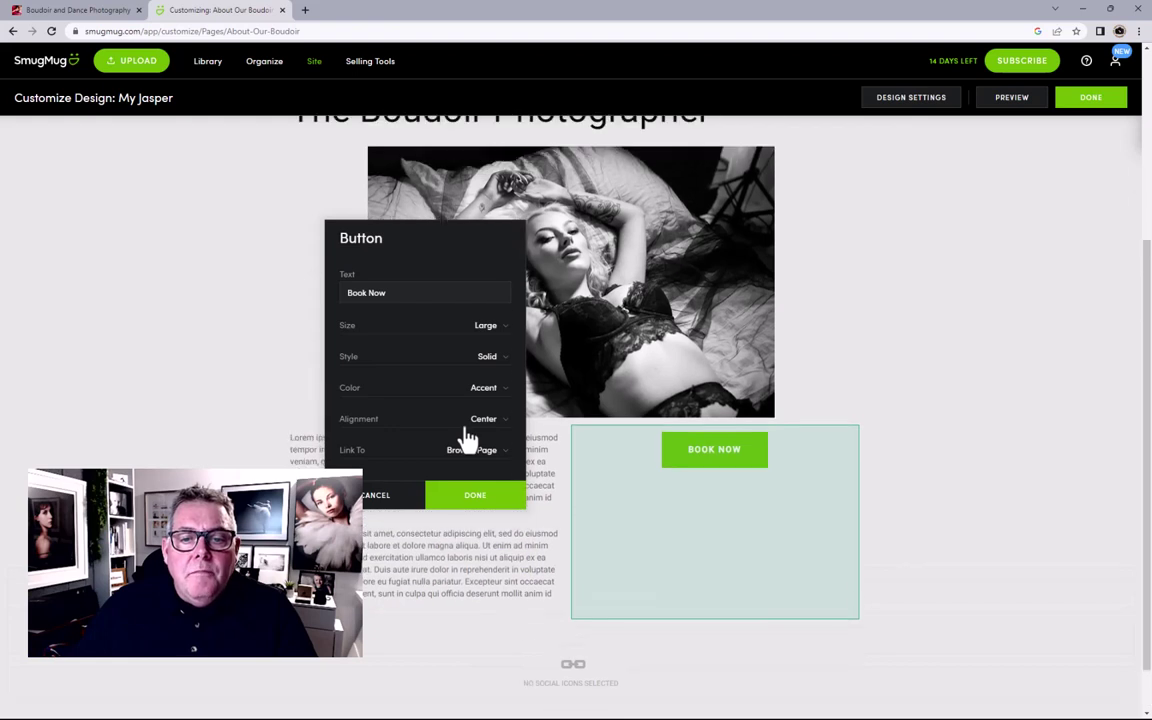
Step: Confirm the Book Now button settings, review the page, and reopen the content blocks panel
{"action": "left_click", "coordinate": [476, 497]}
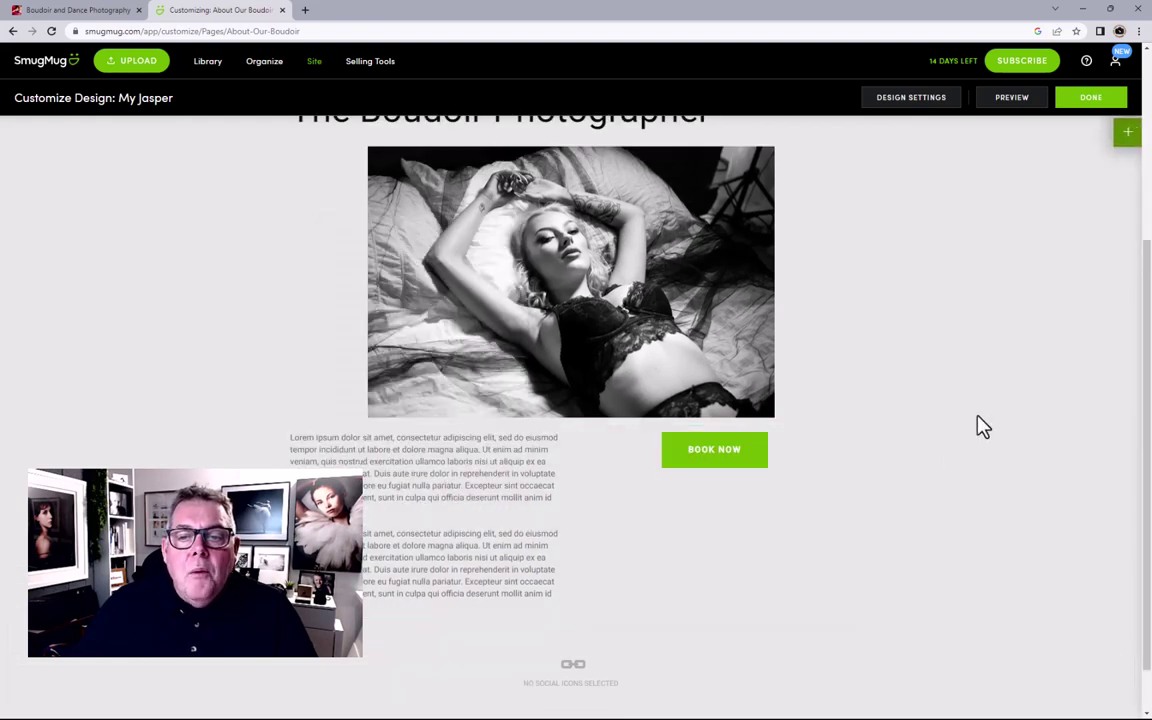
{"action": "scroll", "coordinate": [980, 427], "scroll_direction": "up", "scroll_amount": 1}
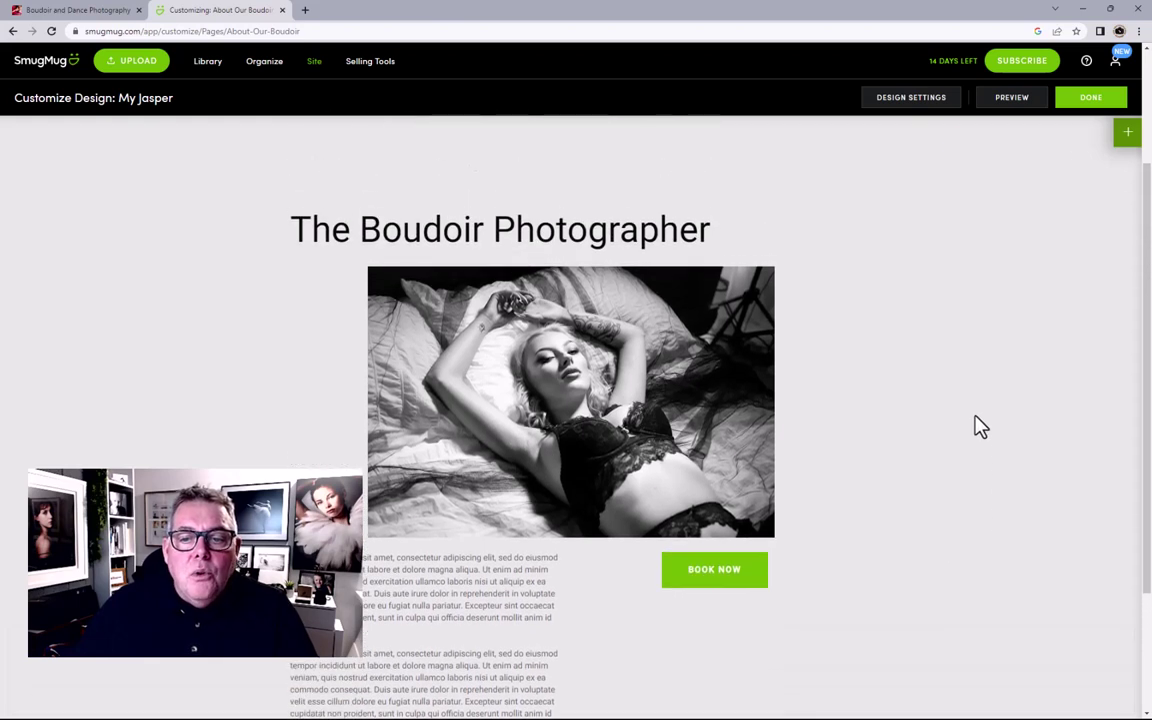
{"action": "scroll", "coordinate": [977, 427], "scroll_direction": "down", "scroll_amount": 2}
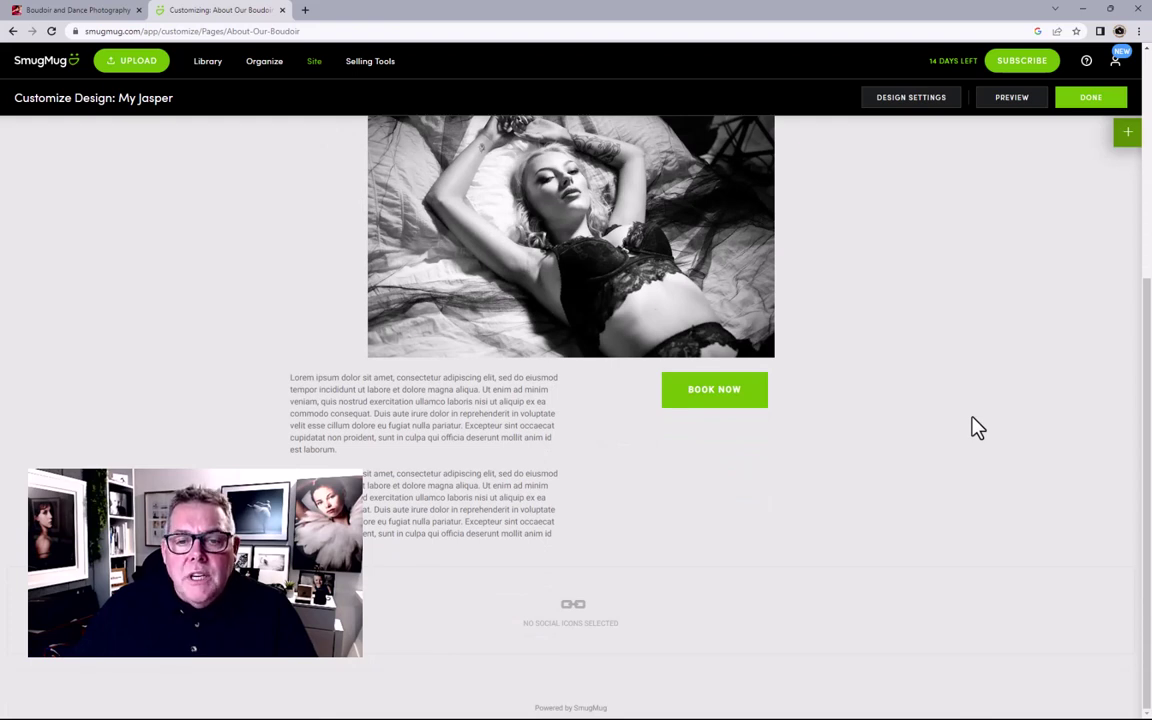
{"action": "left_click", "coordinate": [1127, 134]}
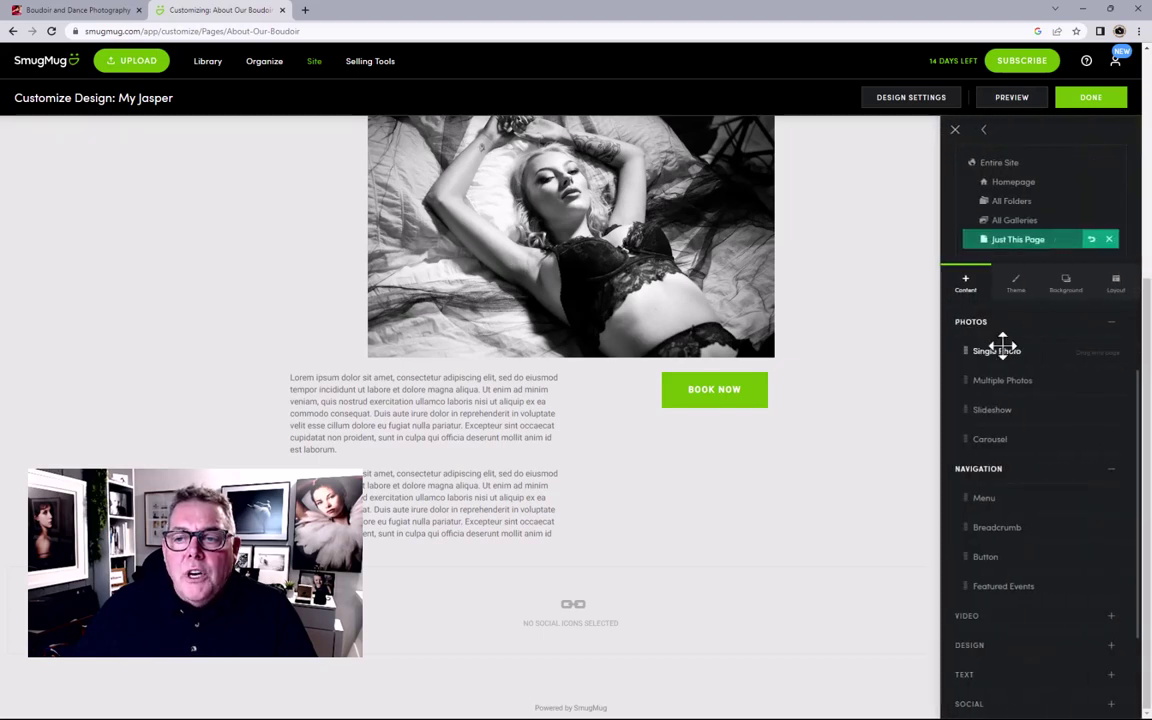
Step: Add a Single Photo block below the text showing the second image from Boudoir Products > Products
{"action": "left_click_drag", "start_coordinate": [991, 350], "coordinate": [460, 525]}
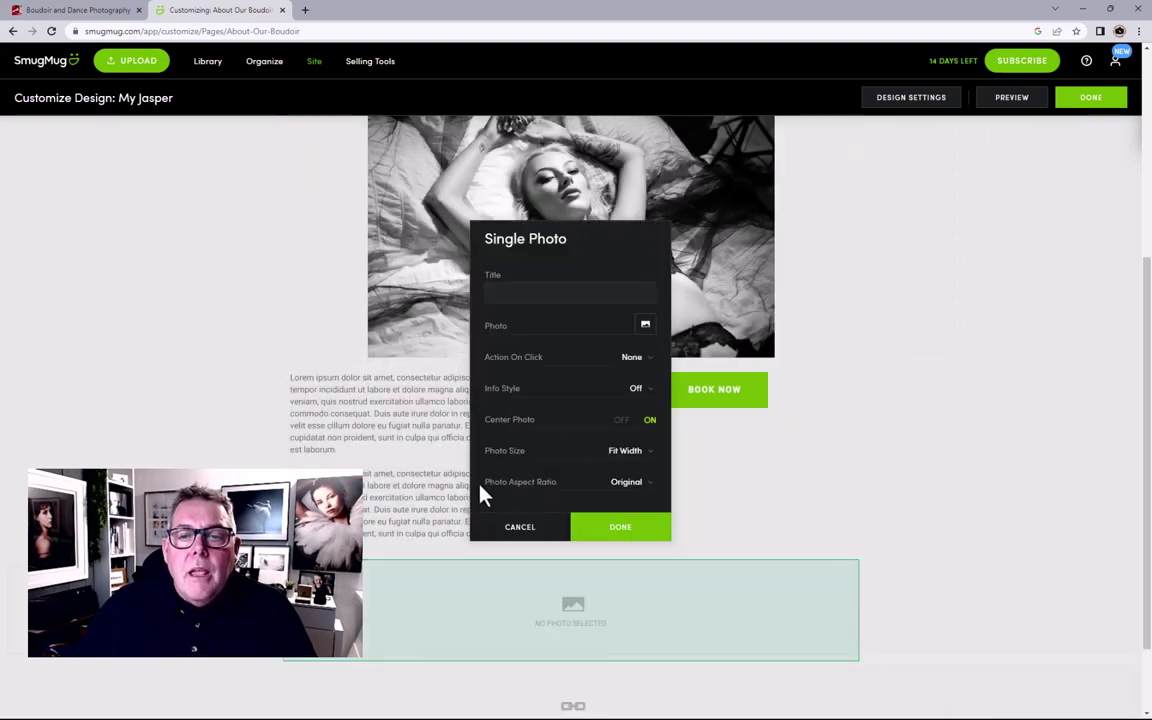
{"action": "left_click", "coordinate": [645, 326]}
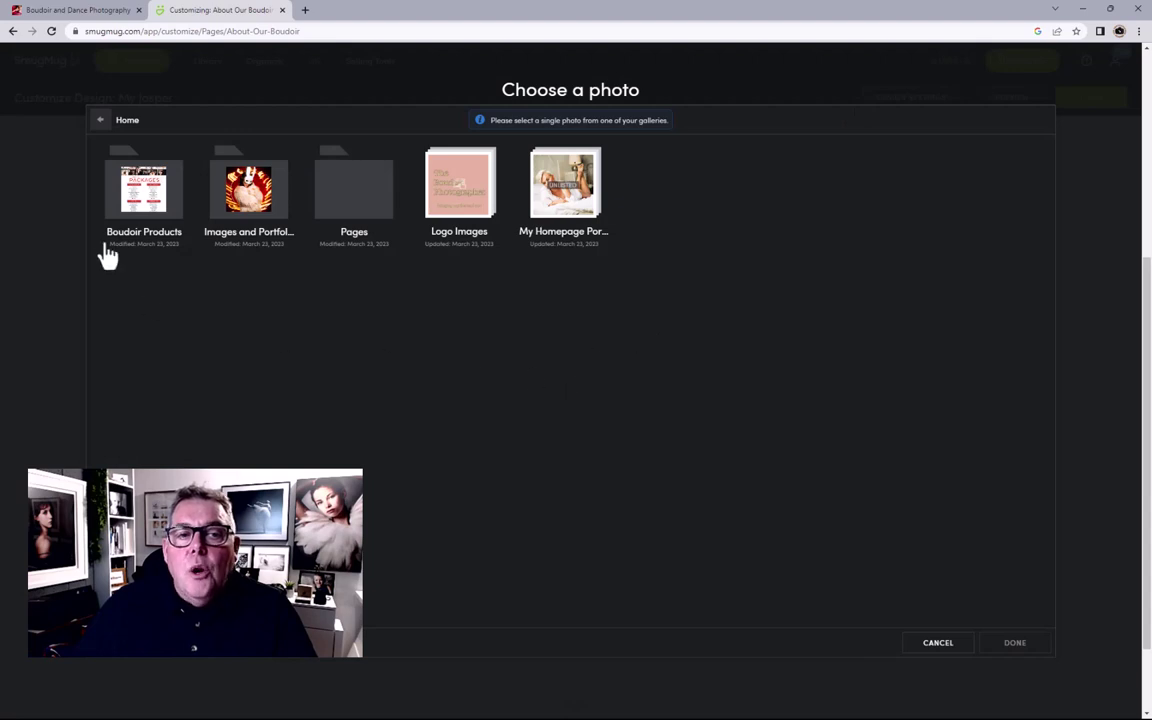
{"action": "left_click", "coordinate": [145, 213]}
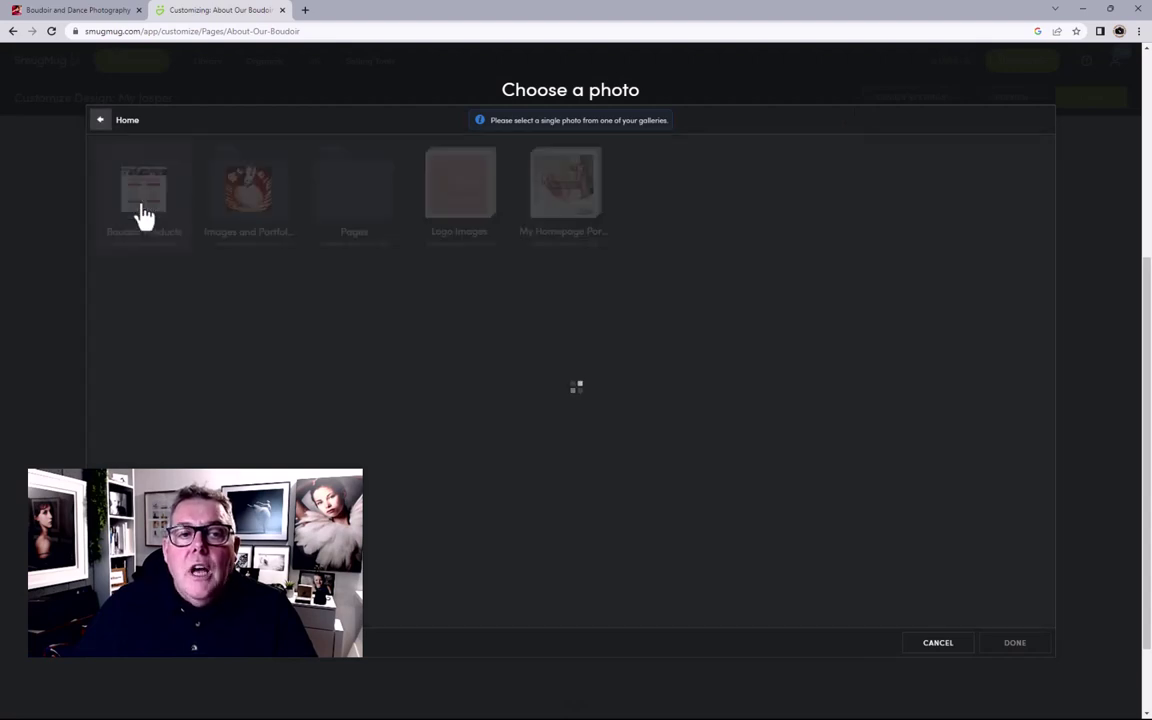
{"action": "left_click", "coordinate": [135, 200]}
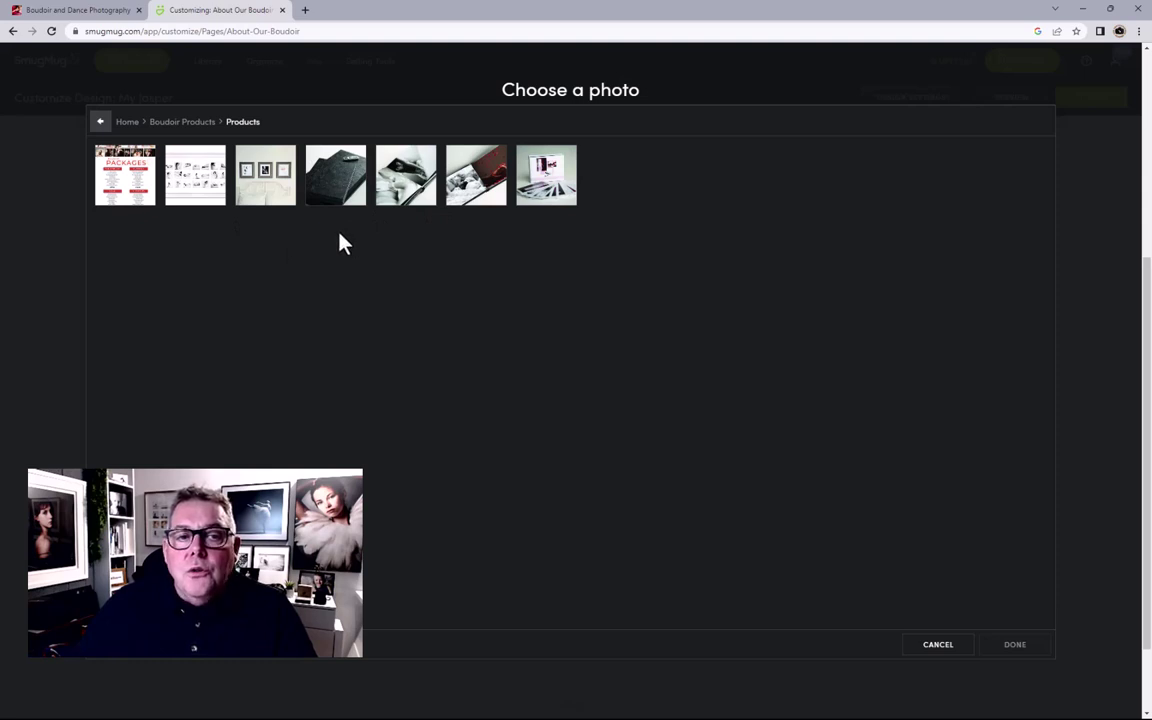
{"action": "left_click", "coordinate": [213, 194]}
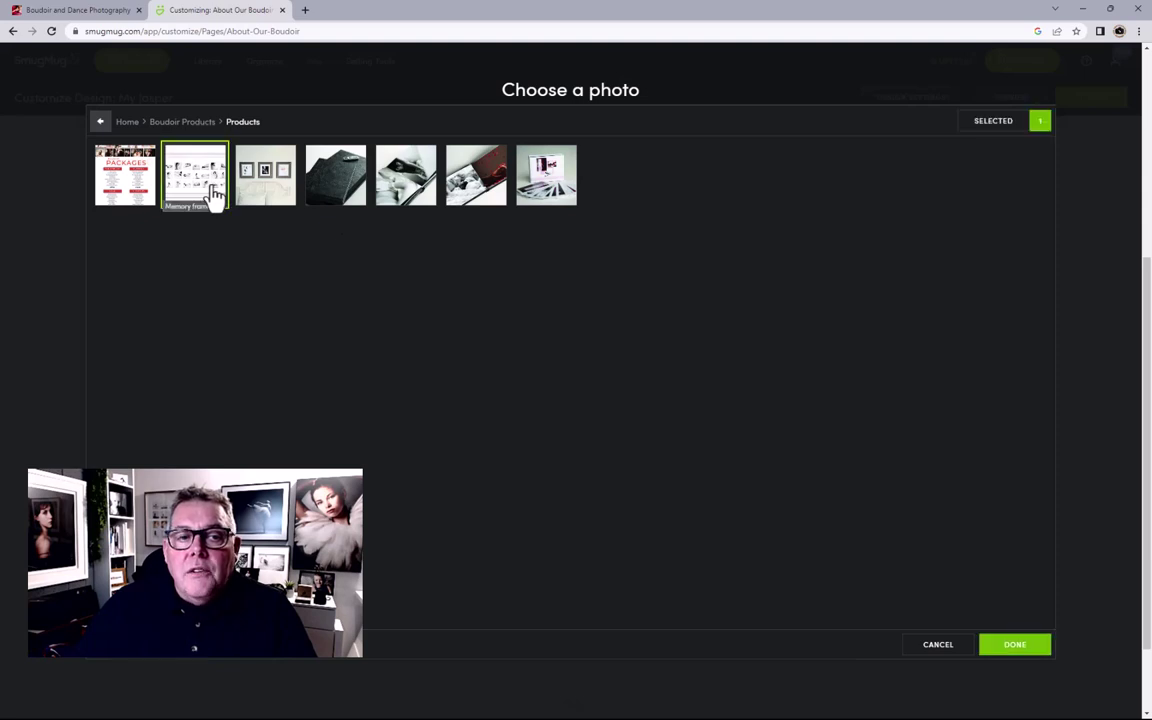
{"action": "left_click", "coordinate": [1015, 648]}
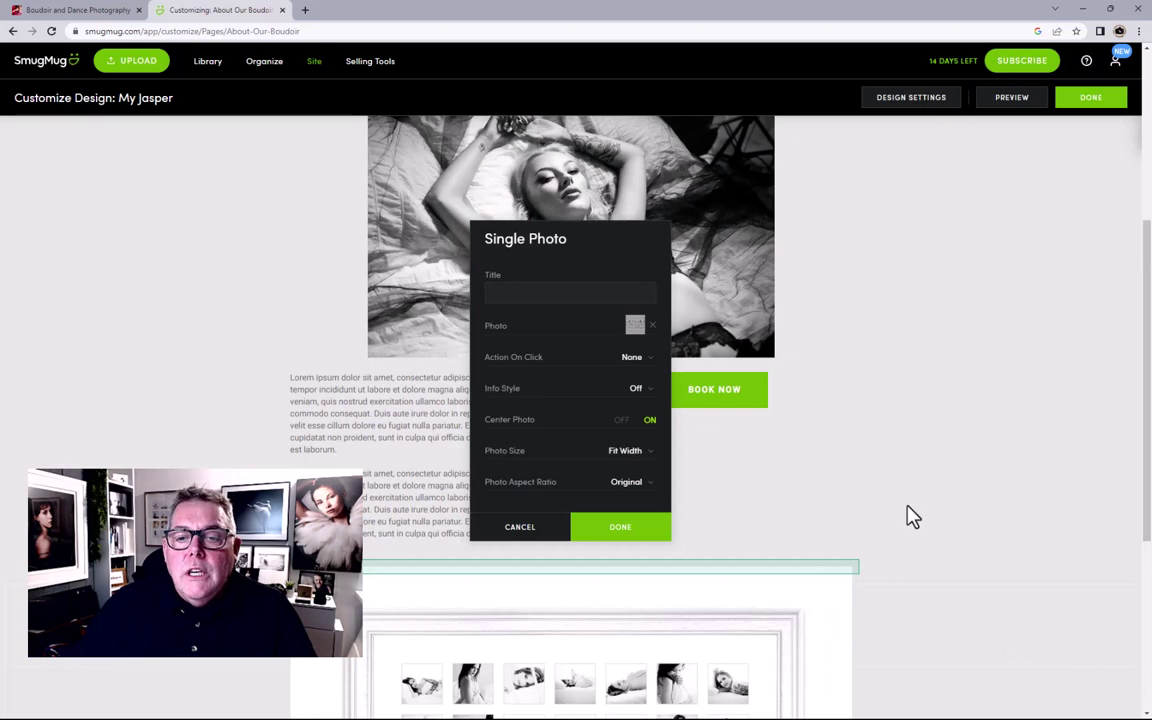
Step: Set the photo's Action On Click to Open Lightbox, keep it centred, and save
{"action": "scroll", "coordinate": [912, 515], "scroll_direction": "down", "scroll_amount": 3}
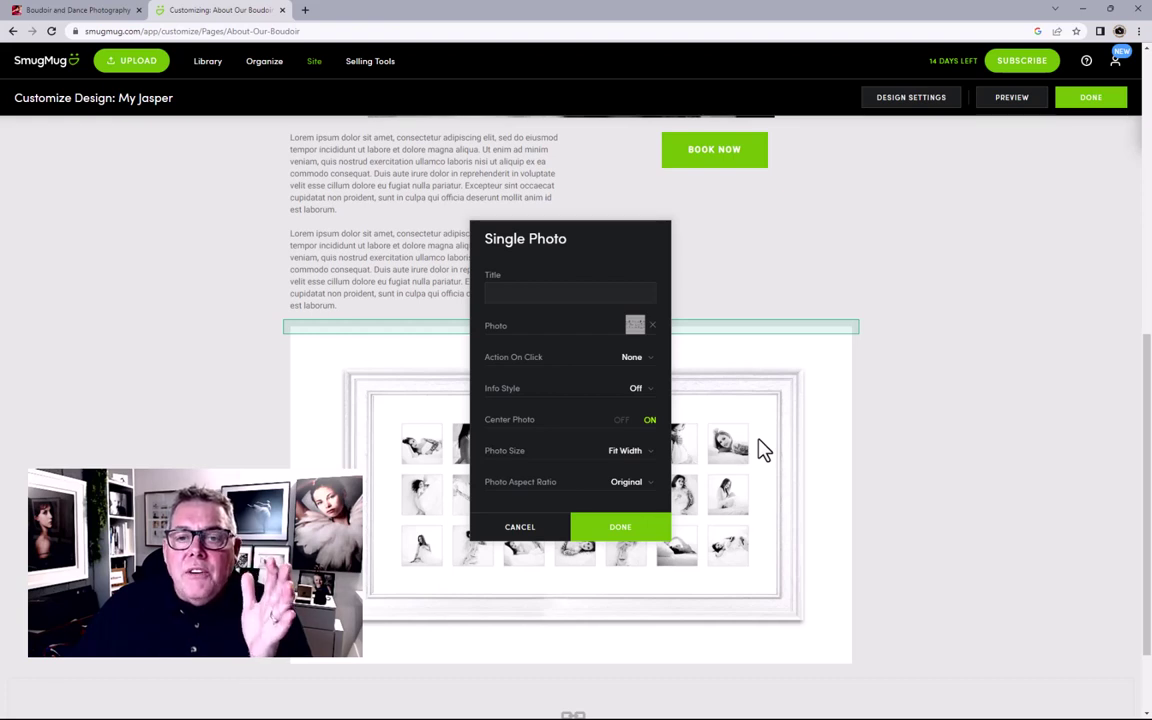
{"action": "left_click", "coordinate": [633, 362]}
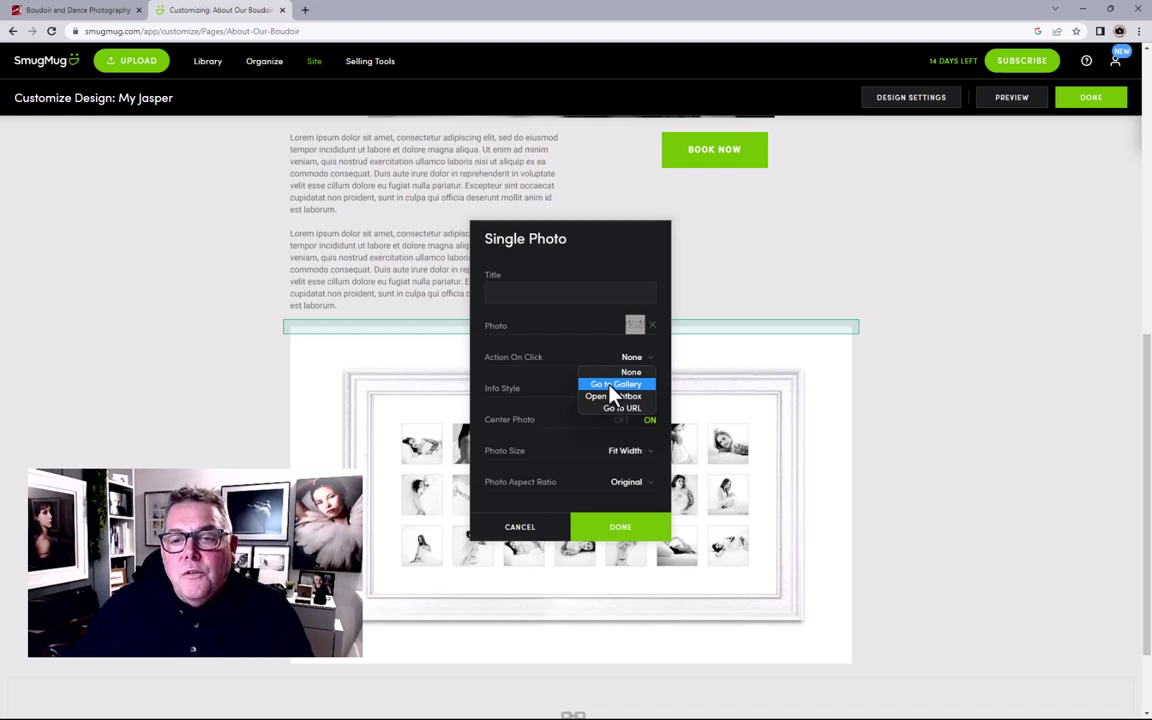
{"action": "left_click", "coordinate": [613, 390]}
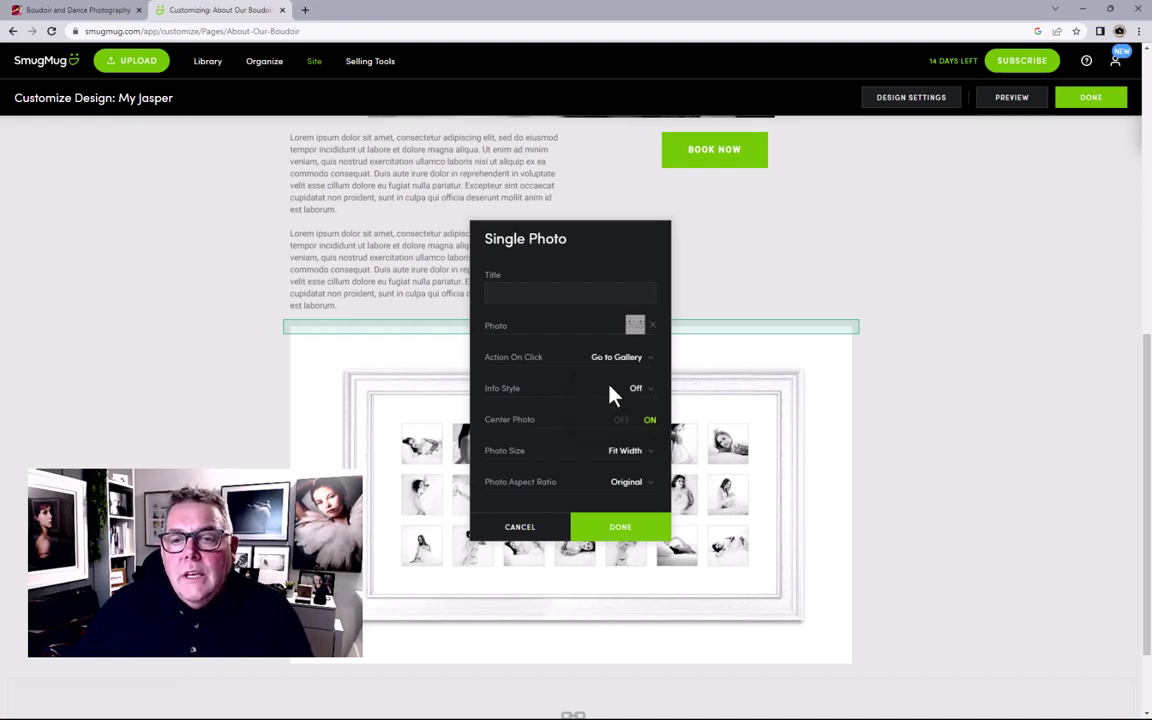
{"action": "left_click", "coordinate": [621, 362]}
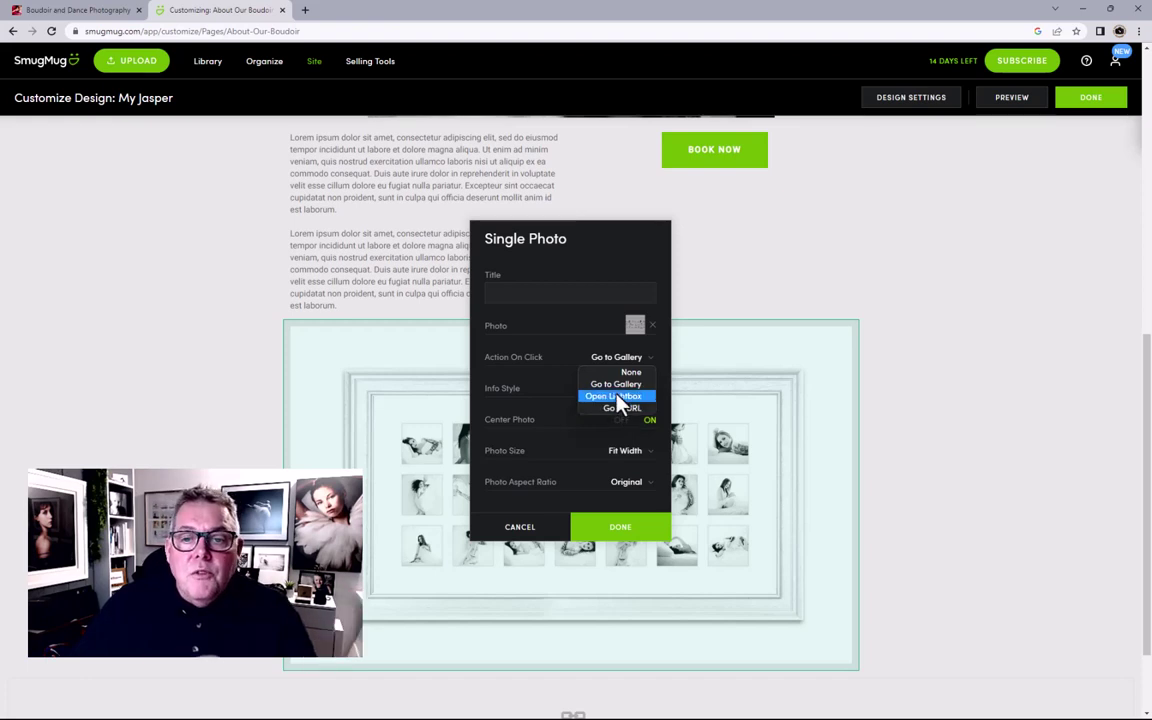
{"action": "left_click", "coordinate": [619, 398]}
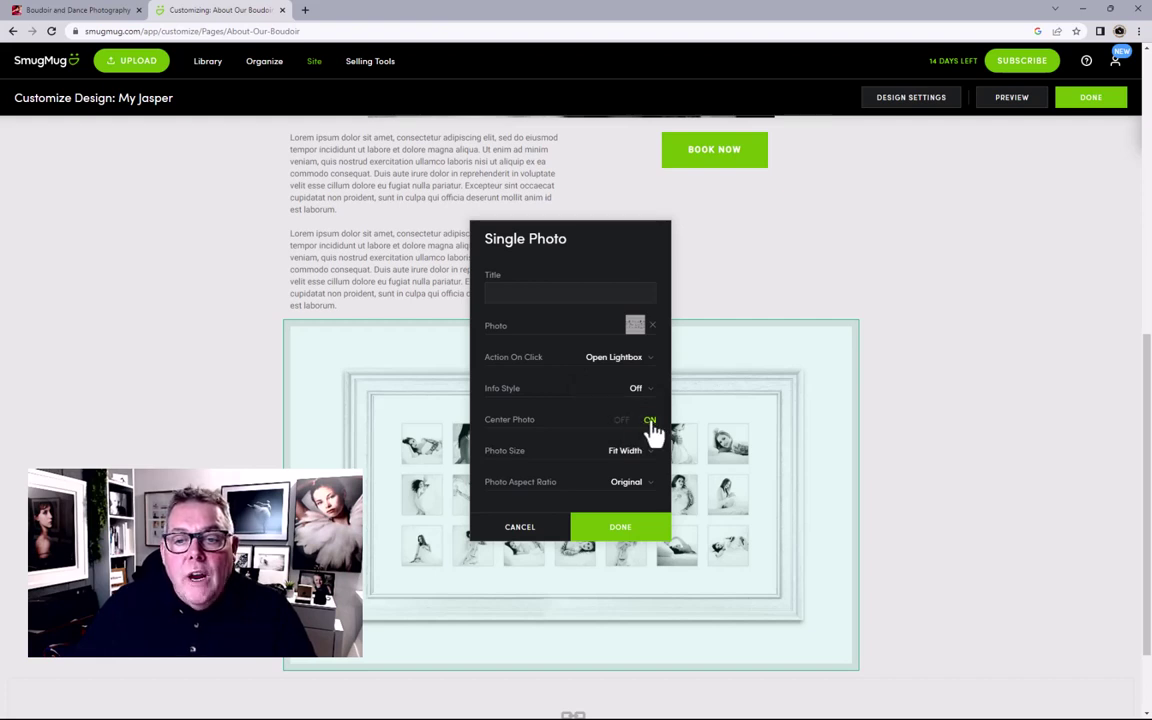
{"action": "scroll", "coordinate": [640, 434], "scroll_direction": "down", "scroll_amount": 1}
{"action": "scroll", "coordinate": [636, 432], "scroll_direction": "down", "scroll_amount": 1}
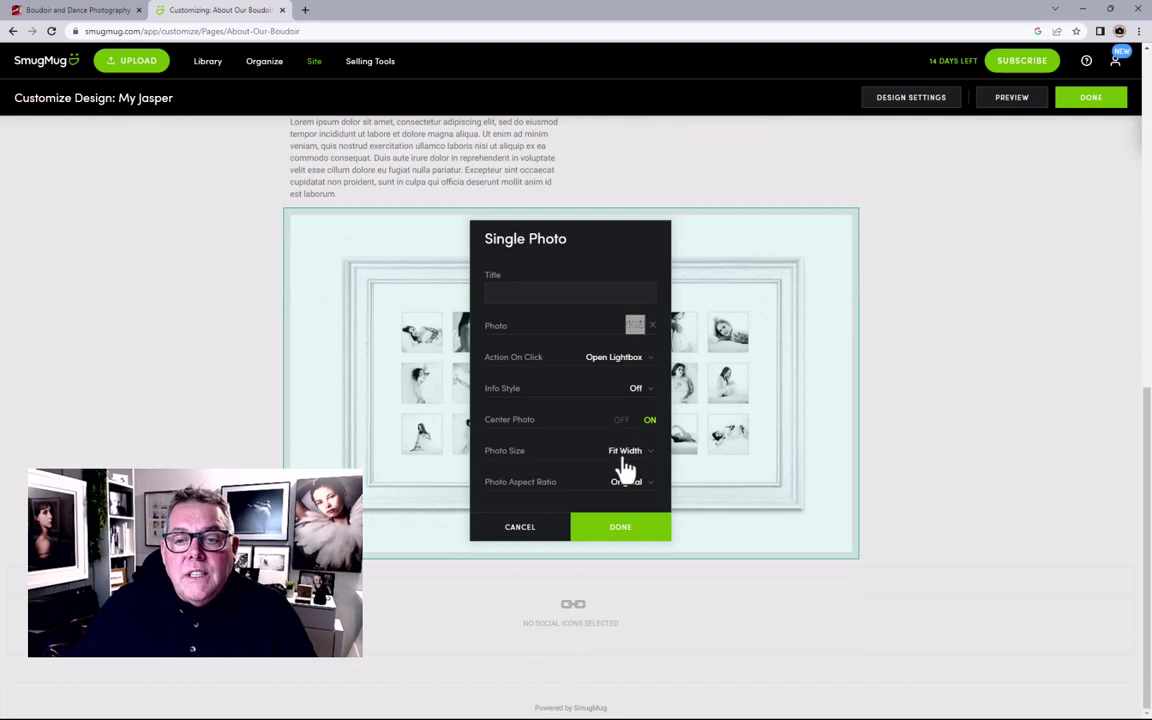
{"action": "left_click", "coordinate": [617, 530]}
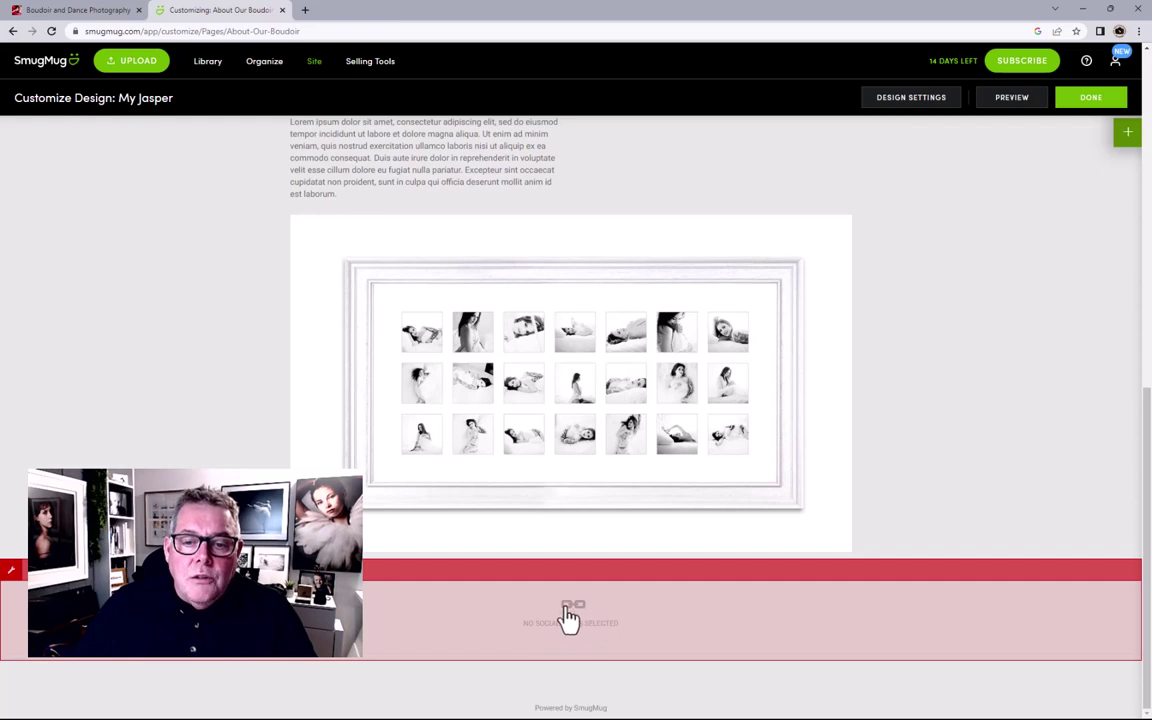
{"action": "left_click", "coordinate": [570, 614]}
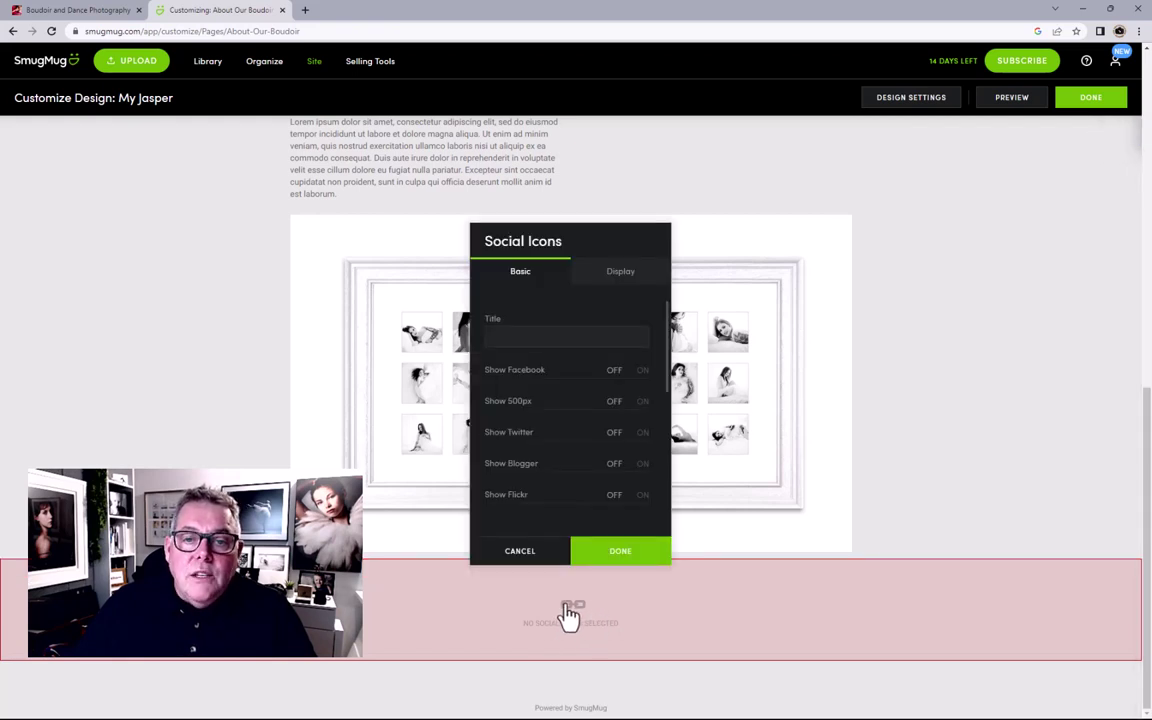
{"action": "left_click", "coordinate": [640, 374]}
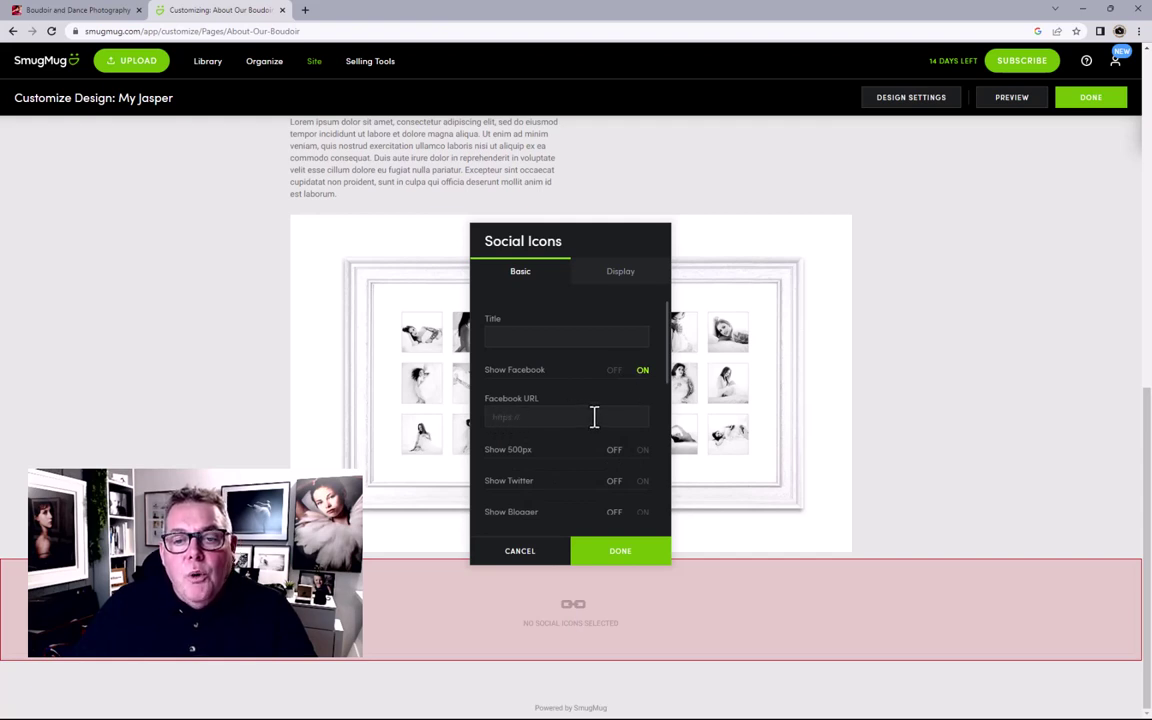
{"action": "left_click", "coordinate": [616, 370]}
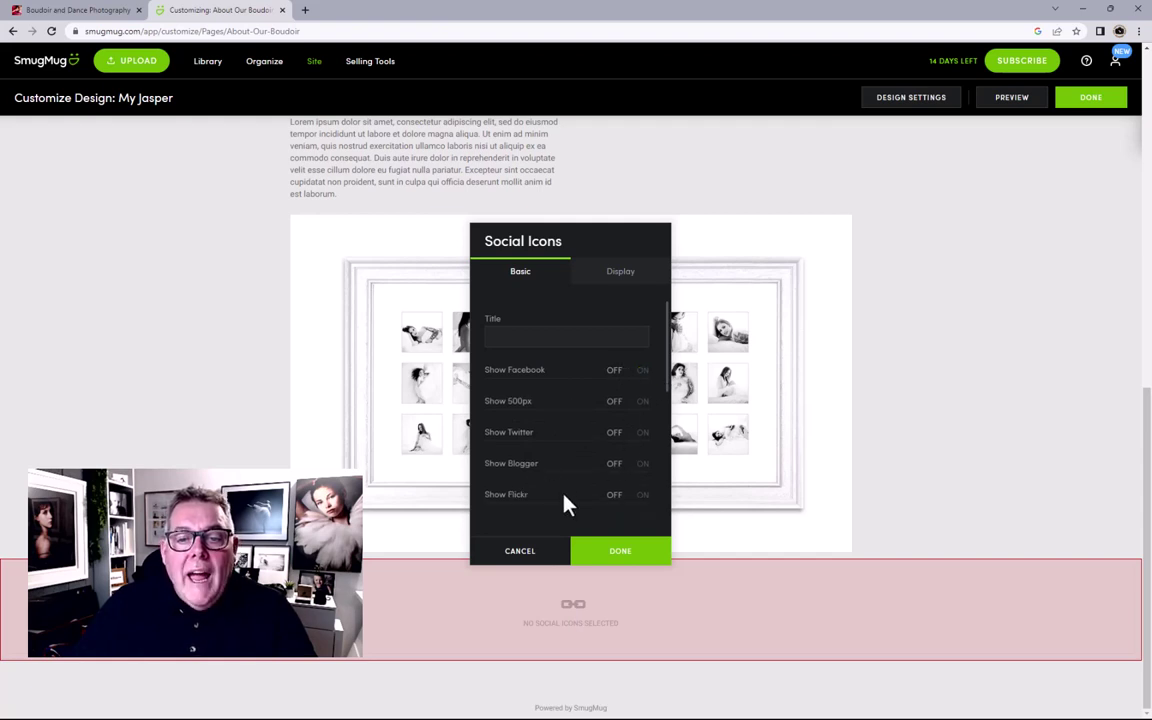
{"action": "left_click", "coordinate": [621, 556]}
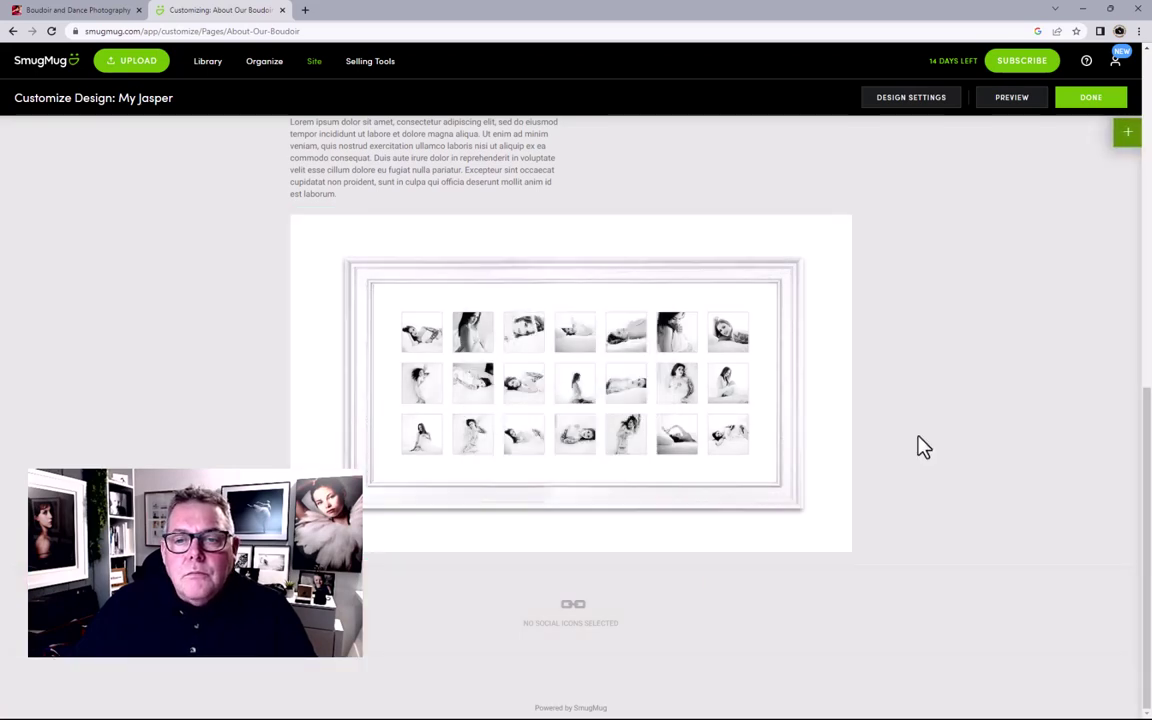
{"action": "scroll", "coordinate": [918, 445], "scroll_direction": "up", "scroll_amount": 5}
Step: Finish editing the About page and push the changes live with Publish Now
{"action": "scroll", "coordinate": [921, 447], "scroll_direction": "up", "scroll_amount": 3}
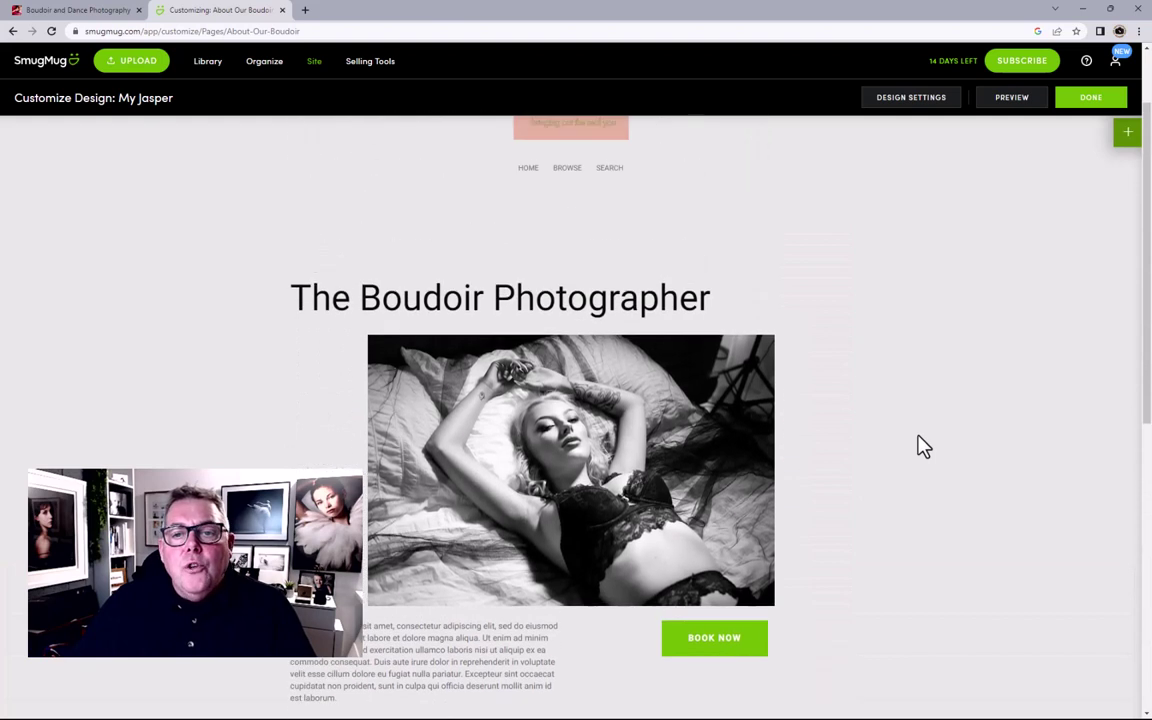
{"action": "scroll", "coordinate": [923, 447], "scroll_direction": "up", "scroll_amount": 2}
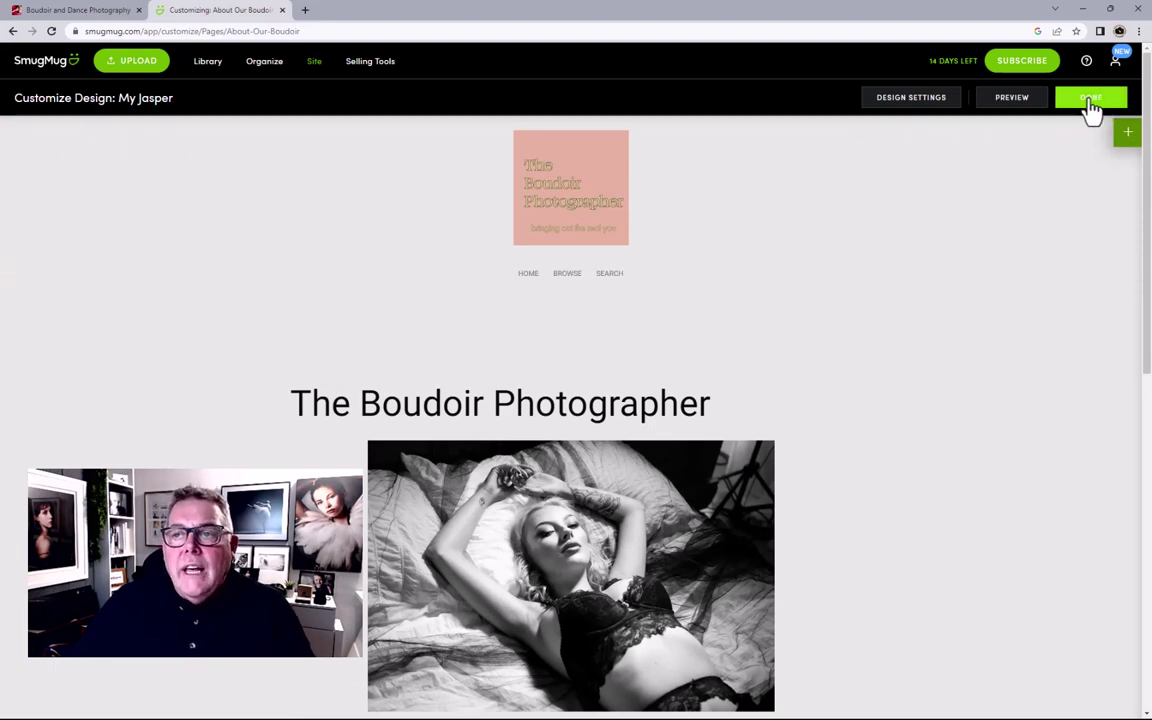
{"action": "left_click", "coordinate": [1088, 100]}
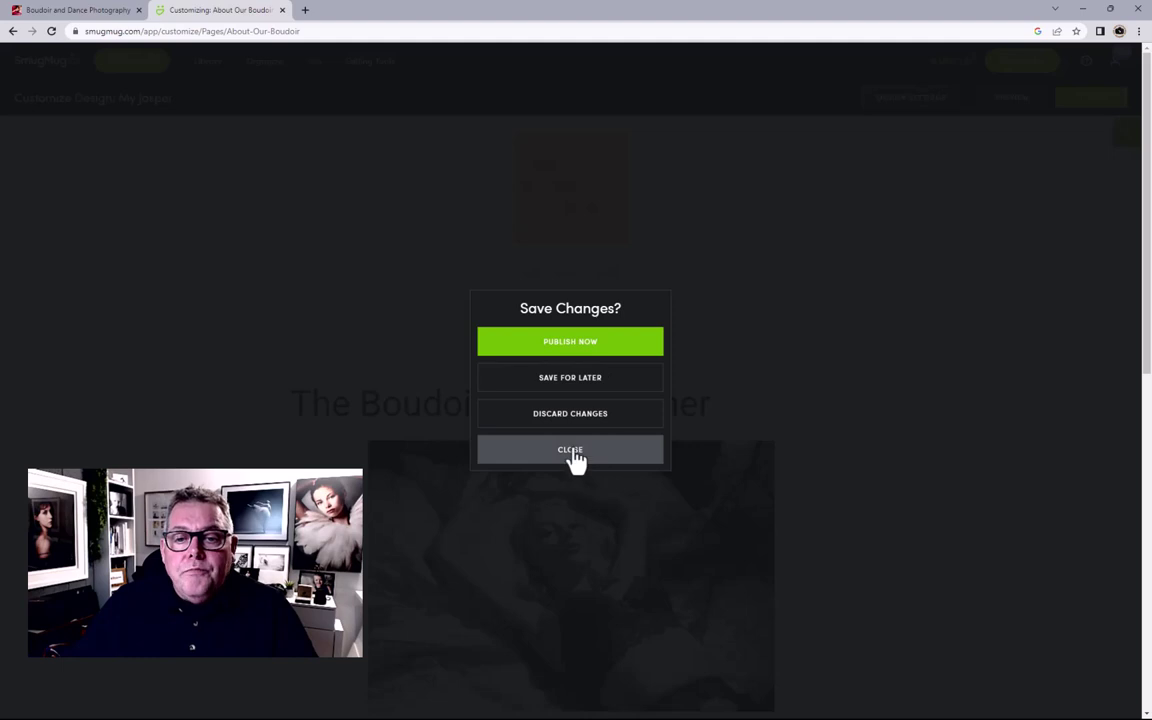
{"action": "left_click", "coordinate": [569, 350]}
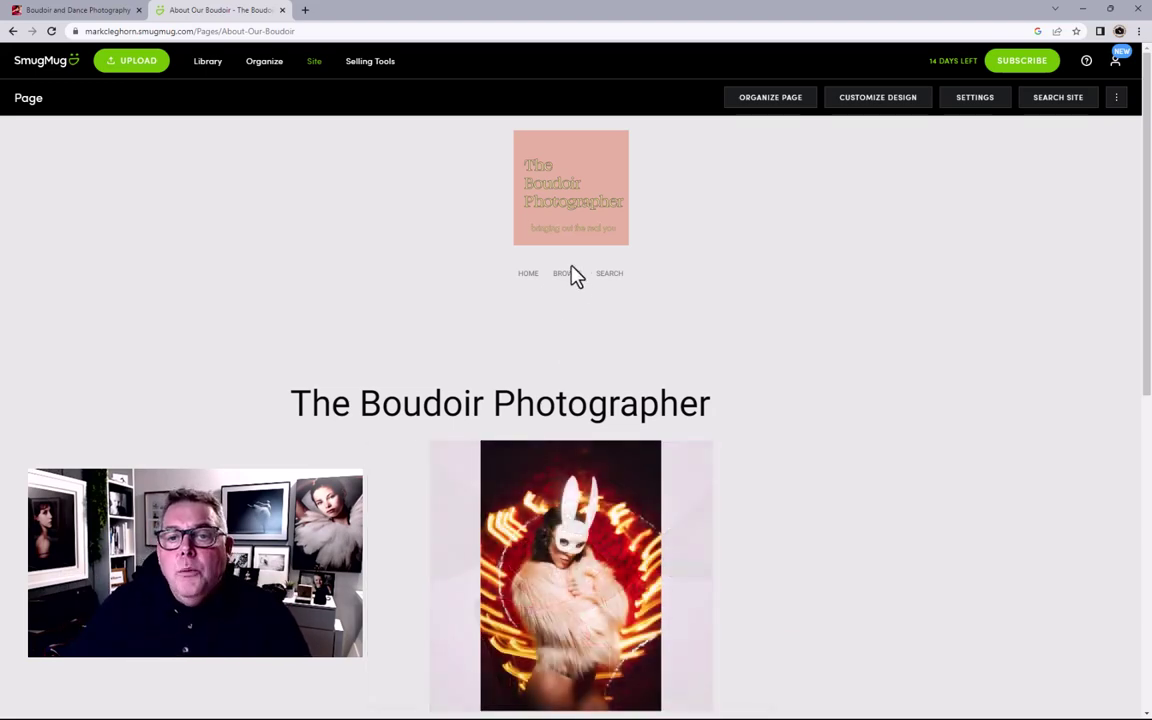
Step: Go to the site homepage and open its design customizer
{"action": "left_click", "coordinate": [526, 279]}
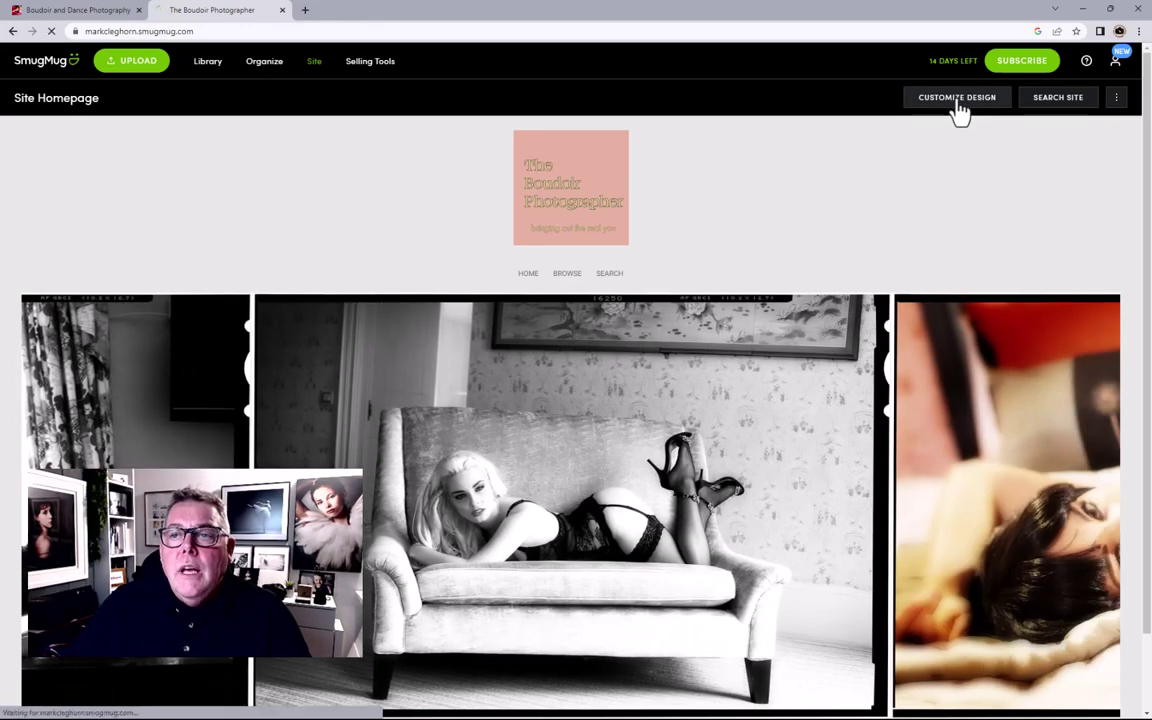
{"action": "left_click", "coordinate": [957, 99]}
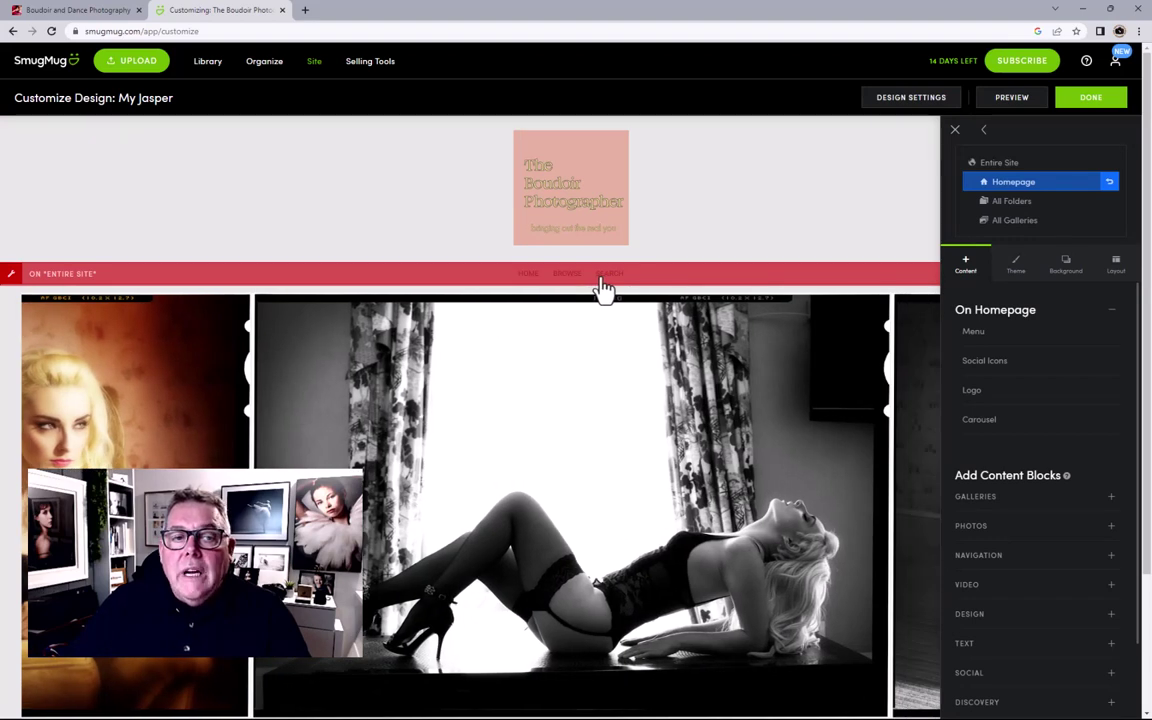
Step: Rename the menu's Home link to 'About Our Boudoir' and set Link To to Page I Choose
{"action": "left_click", "coordinate": [604, 289]}
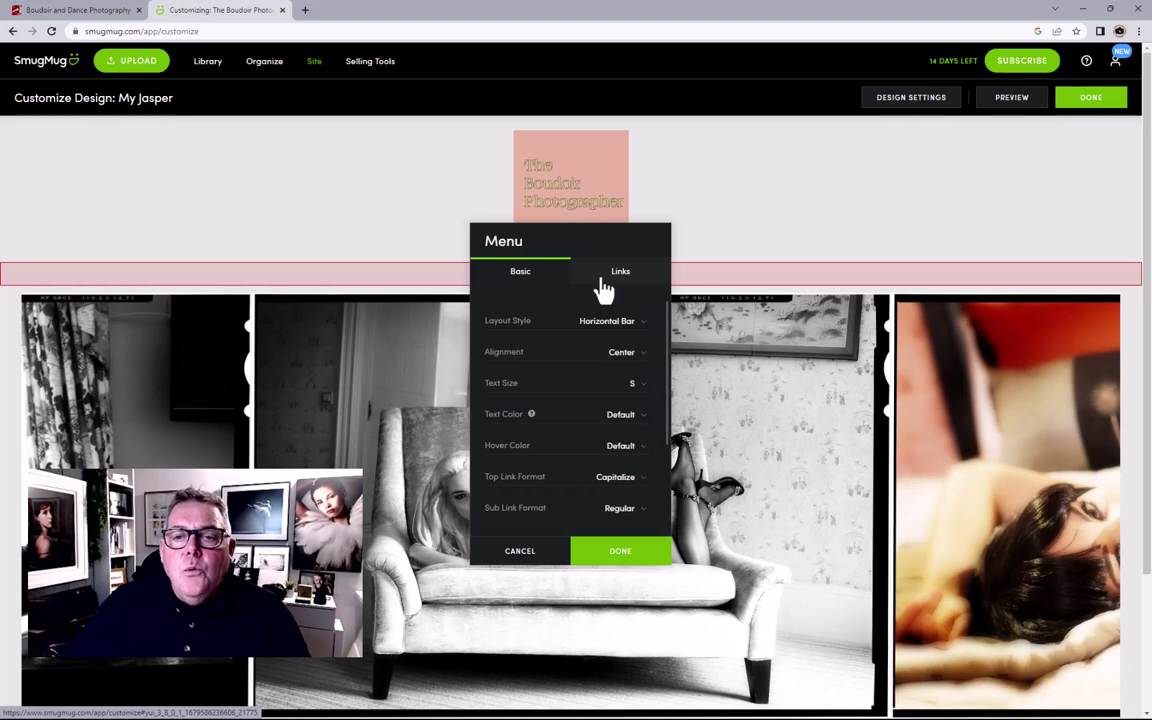
{"action": "left_click", "coordinate": [618, 281]}
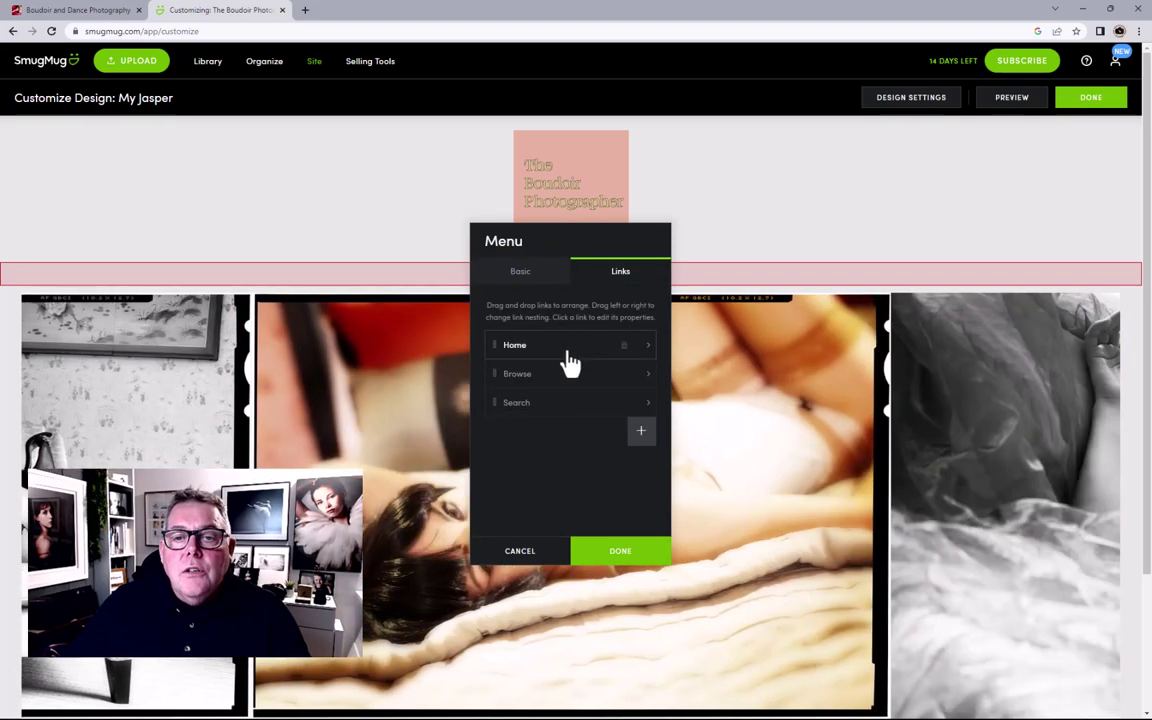
{"action": "left_click", "coordinate": [570, 360]}
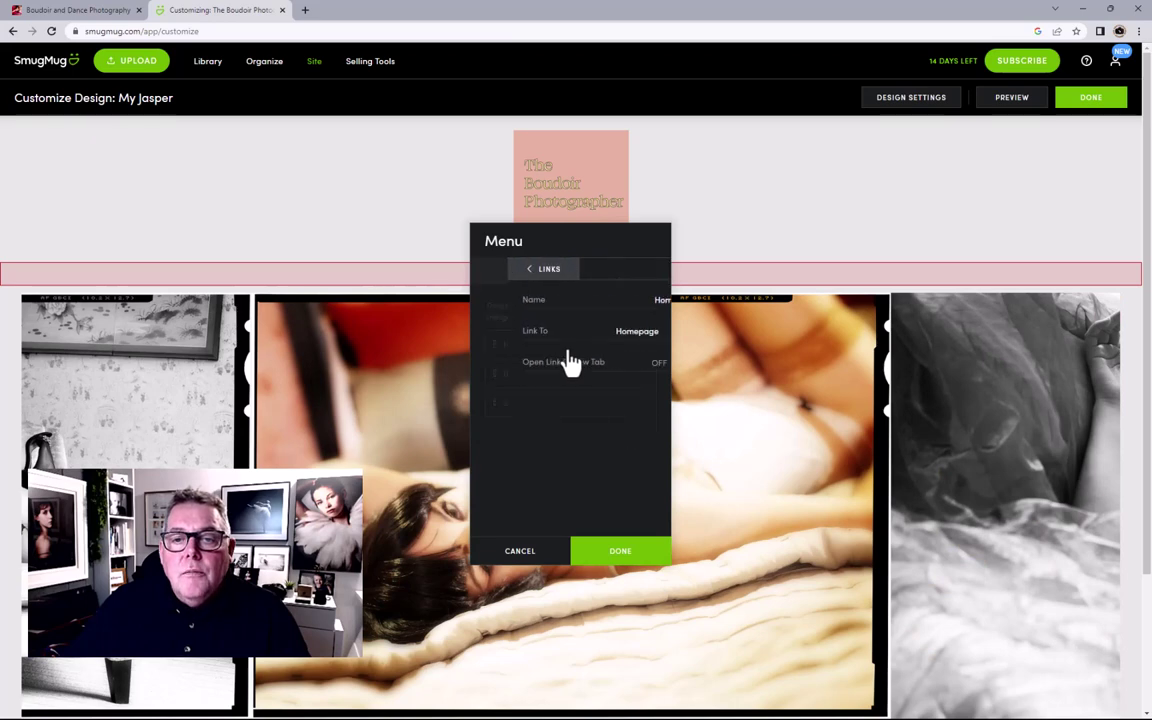
{"action": "left_click", "coordinate": [646, 303]}
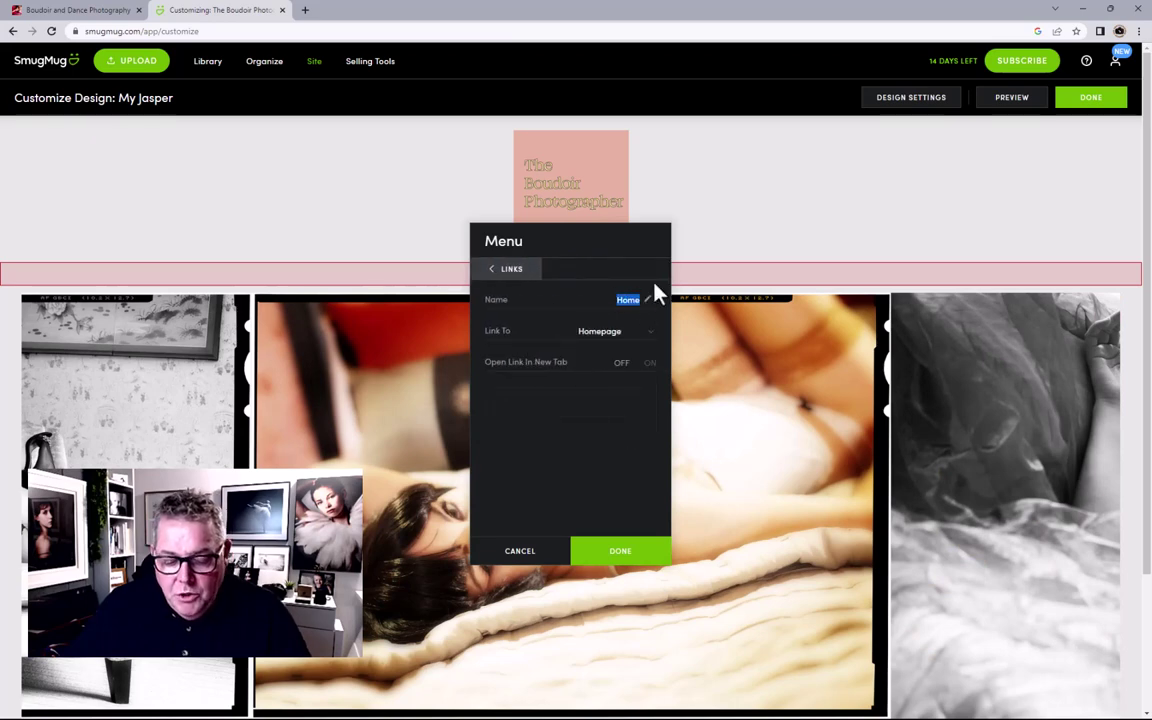
{"action": "type", "text": "About"}
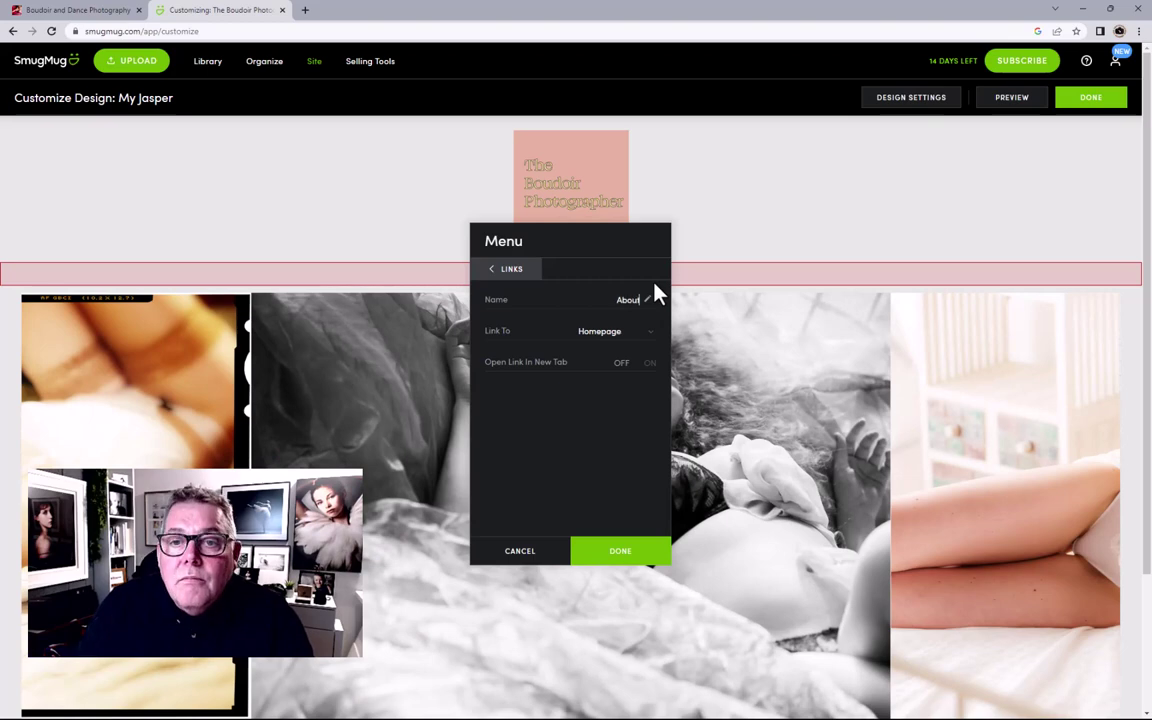
{"action": "type", "text": " Our"}
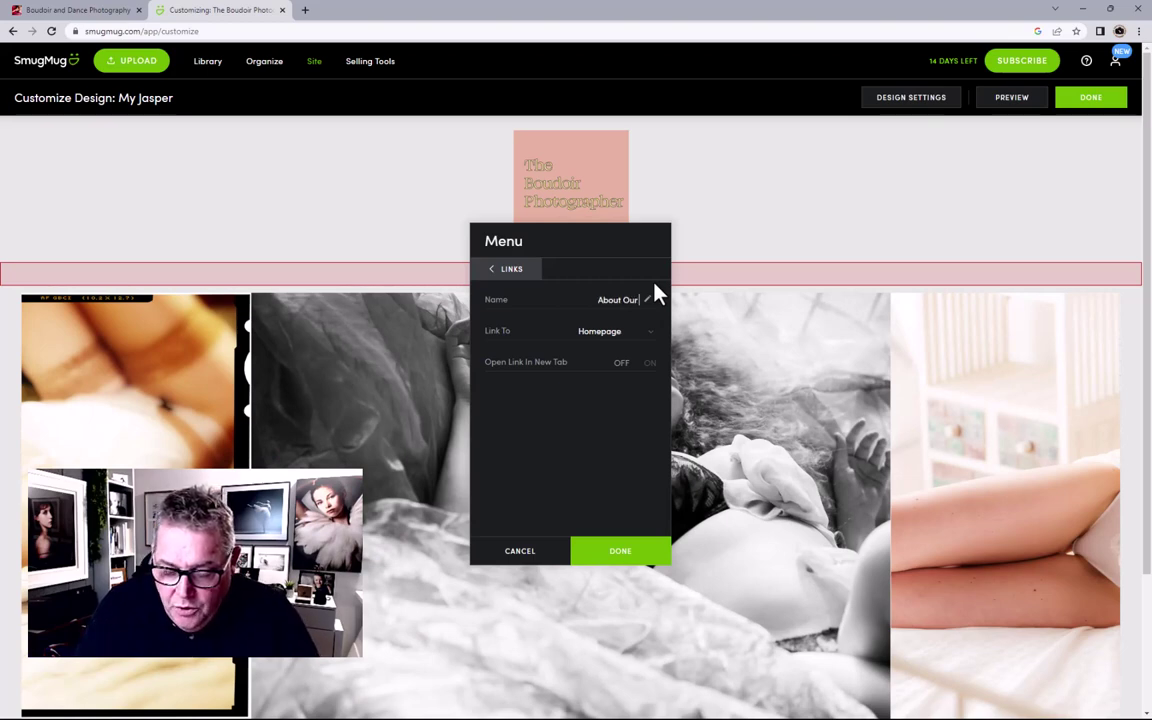
{"action": "type", "text": " Boudoir"}
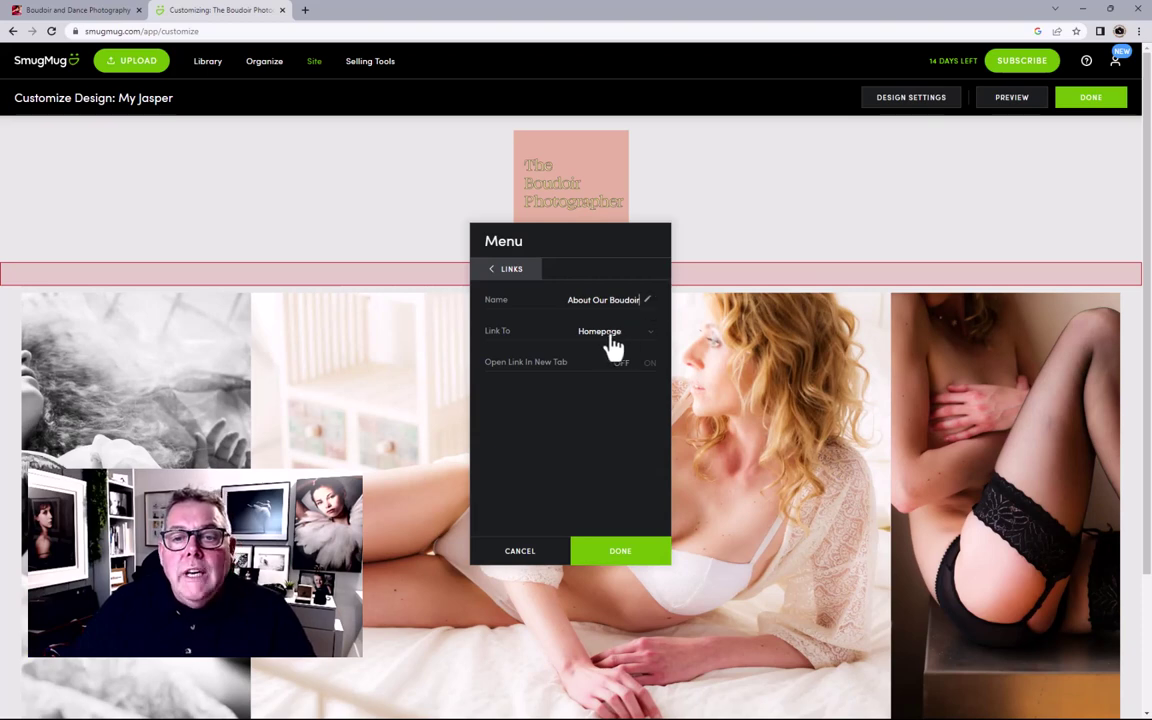
{"action": "left_click", "coordinate": [612, 340]}
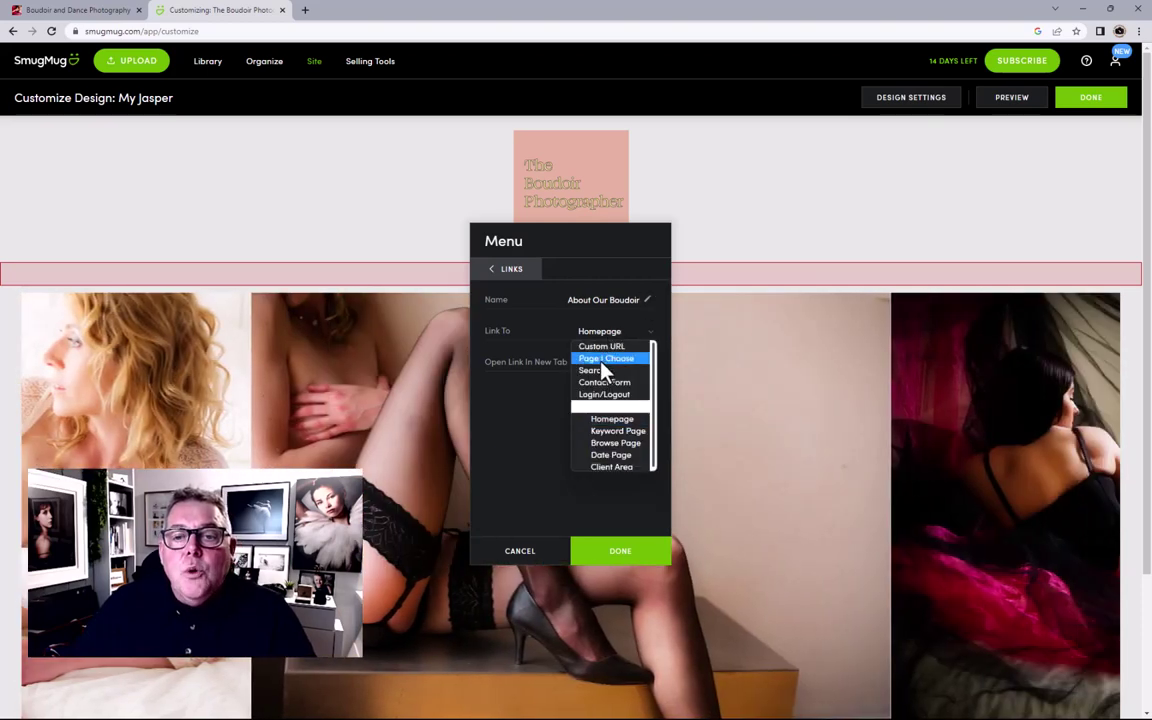
{"action": "left_click", "coordinate": [602, 360]}
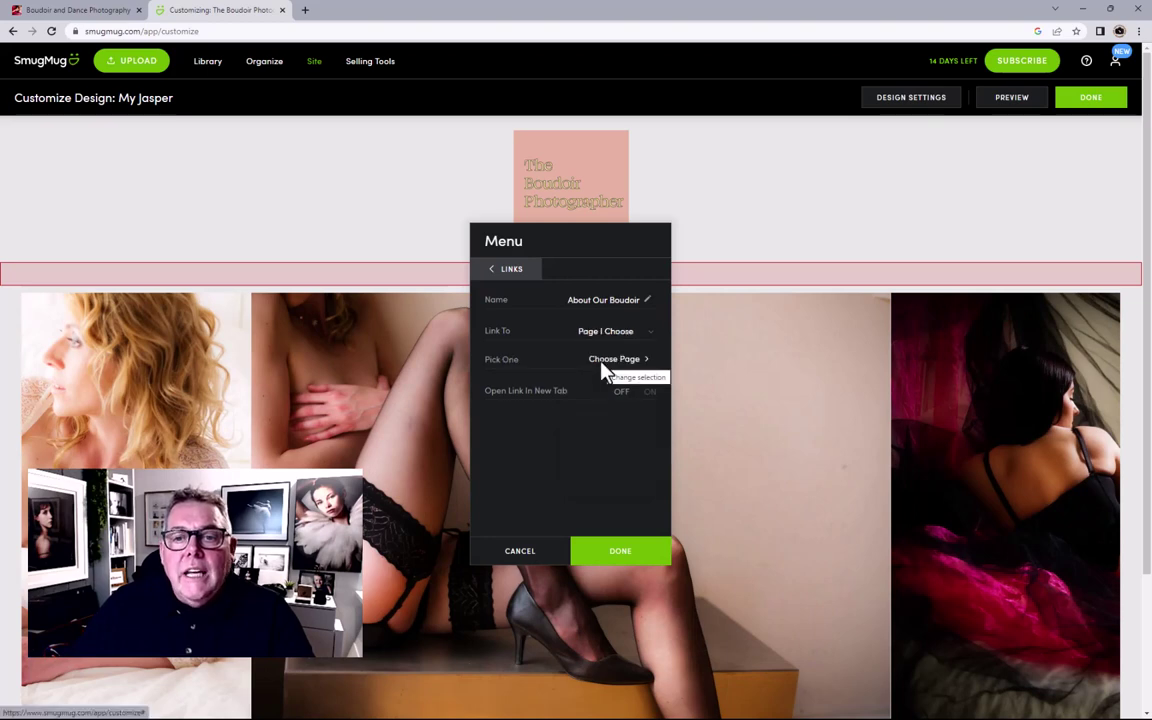
Step: Choose the About Our Boudoir page from the Pages folder as the link's target
{"action": "left_click", "coordinate": [603, 370]}
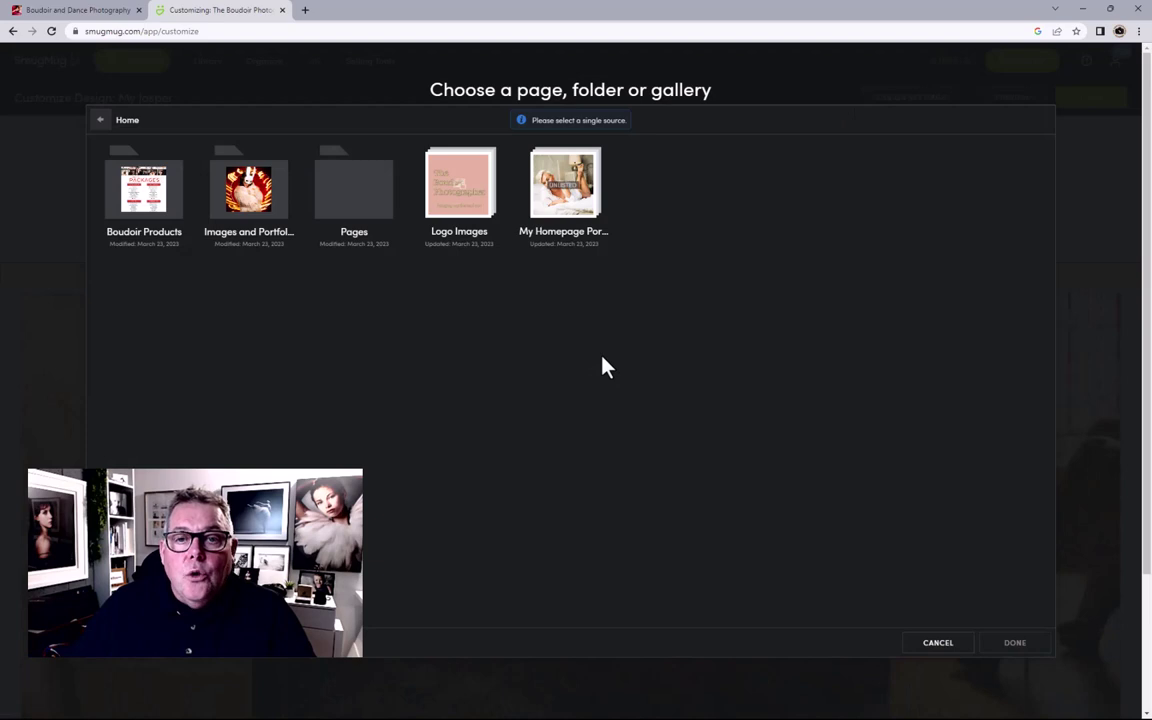
{"action": "left_click", "coordinate": [350, 218]}
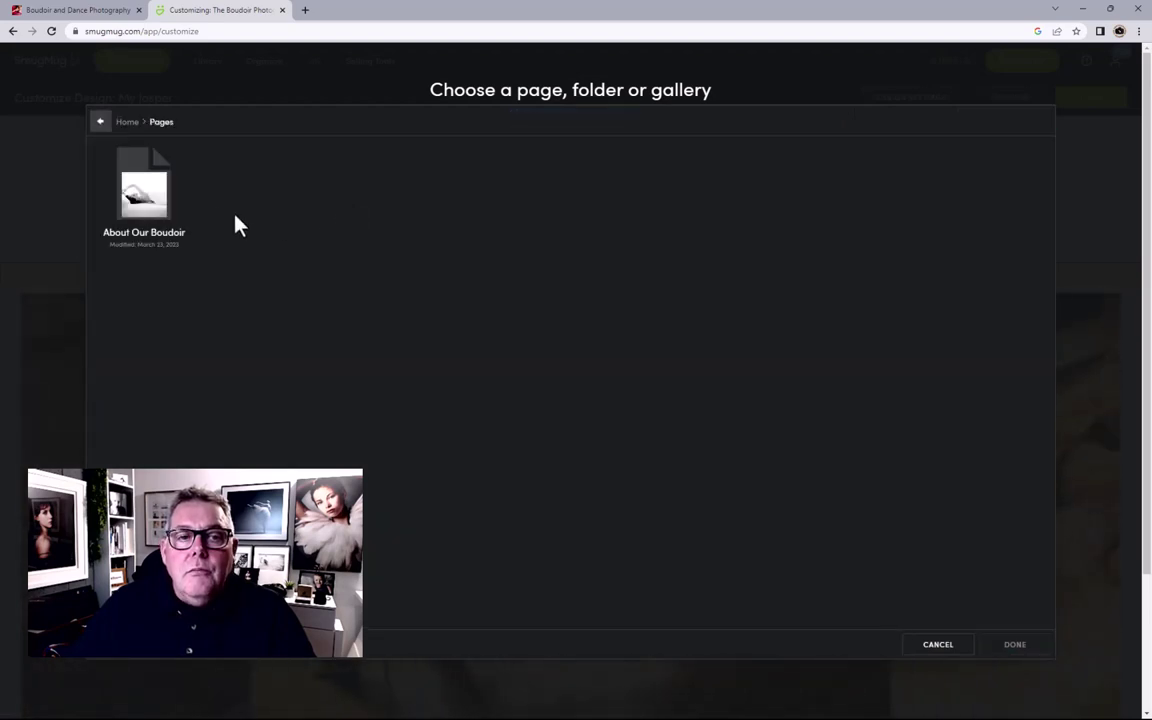
{"action": "left_click", "coordinate": [157, 203]}
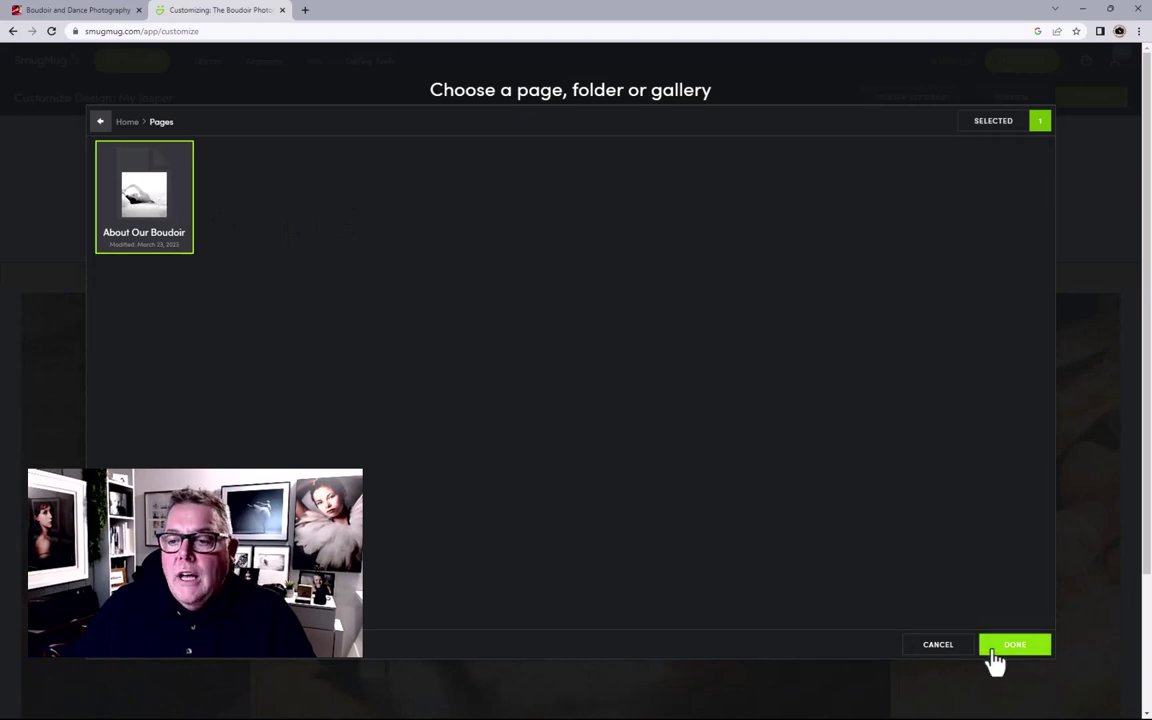
{"action": "left_click", "coordinate": [1003, 652]}
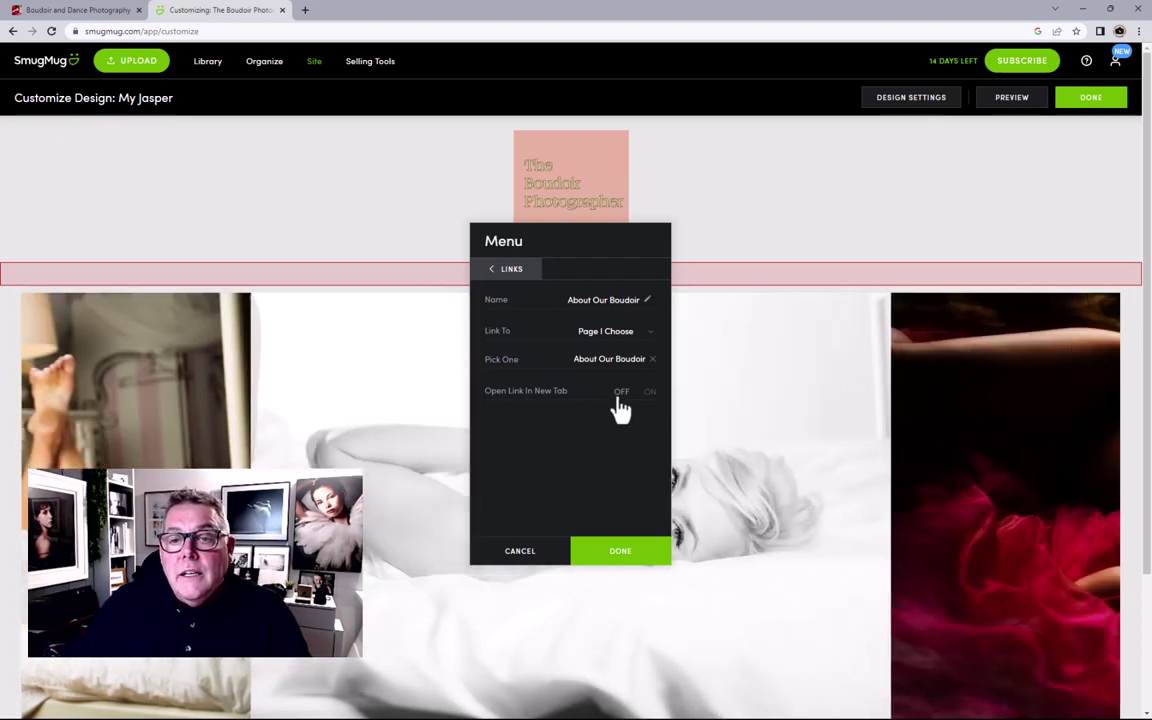
Step: Keep the link opening in the same tab, finish editing, and publish the homepage design now
{"action": "left_click", "coordinate": [648, 392]}
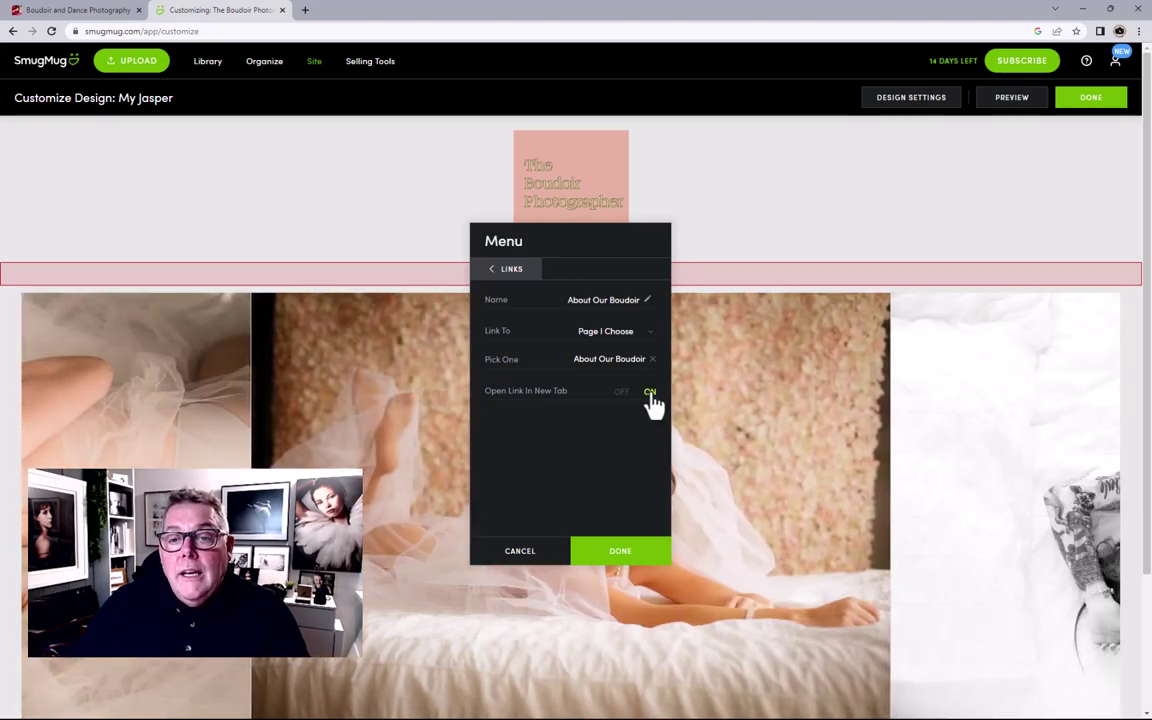
{"action": "left_click", "coordinate": [651, 396]}
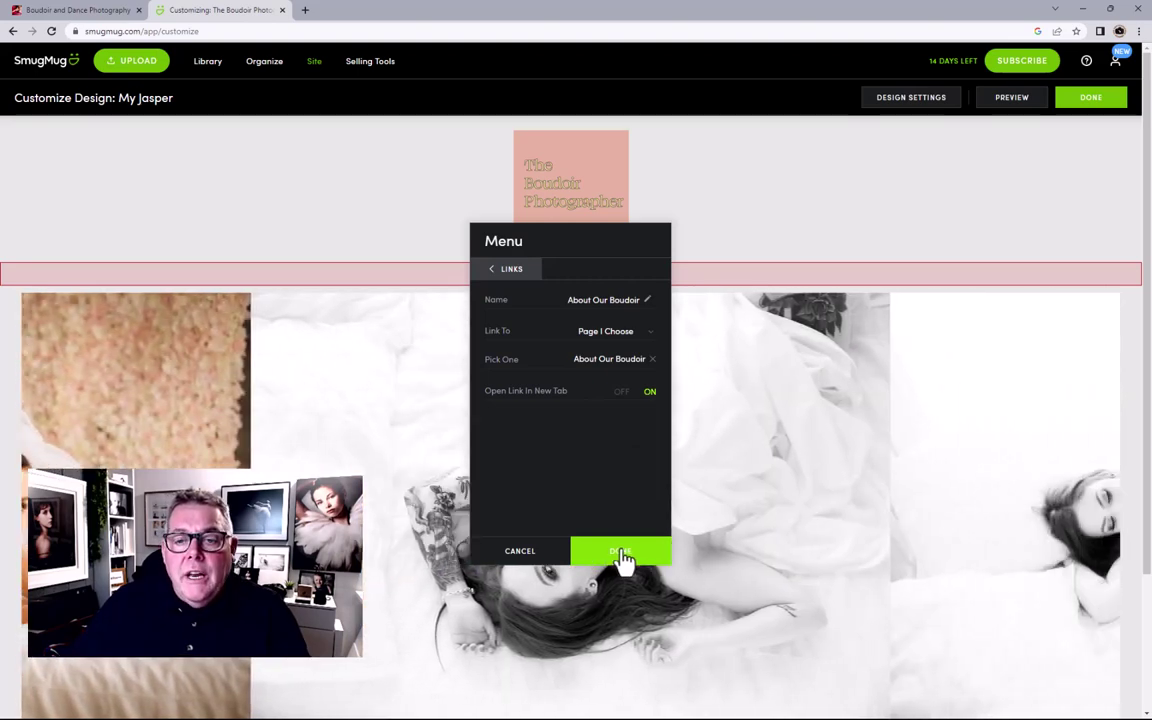
{"action": "left_click", "coordinate": [620, 556]}
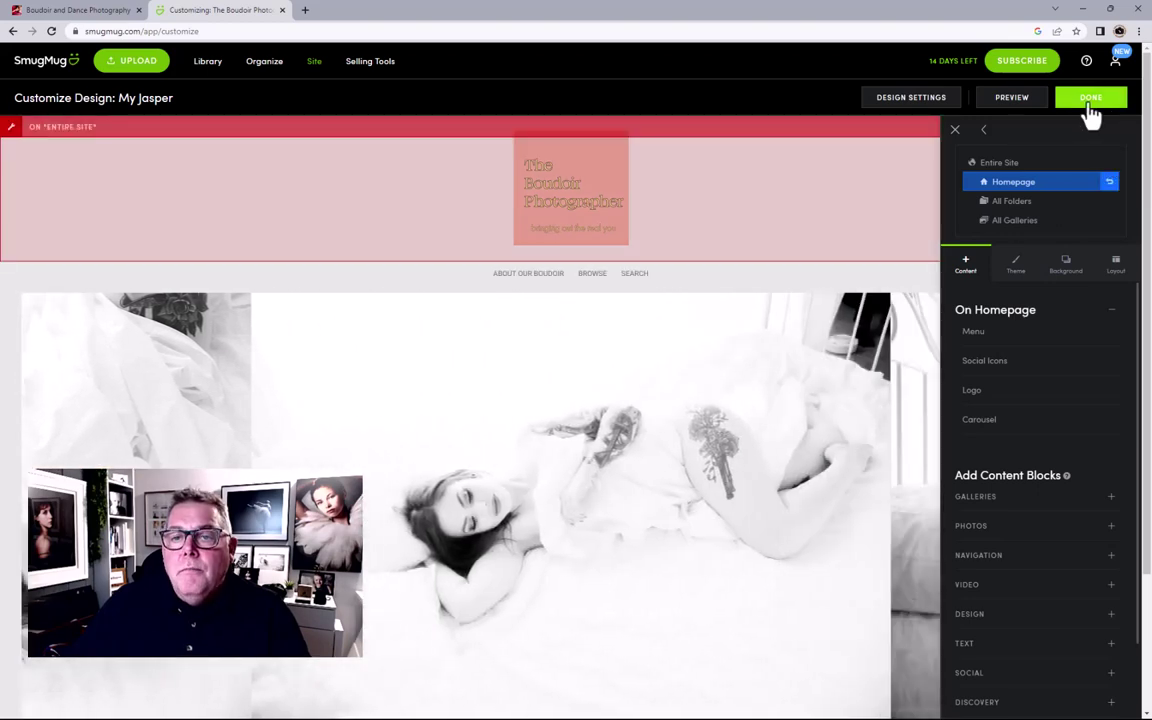
{"action": "left_click", "coordinate": [1089, 104]}
{"action": "left_click", "coordinate": [607, 347]}
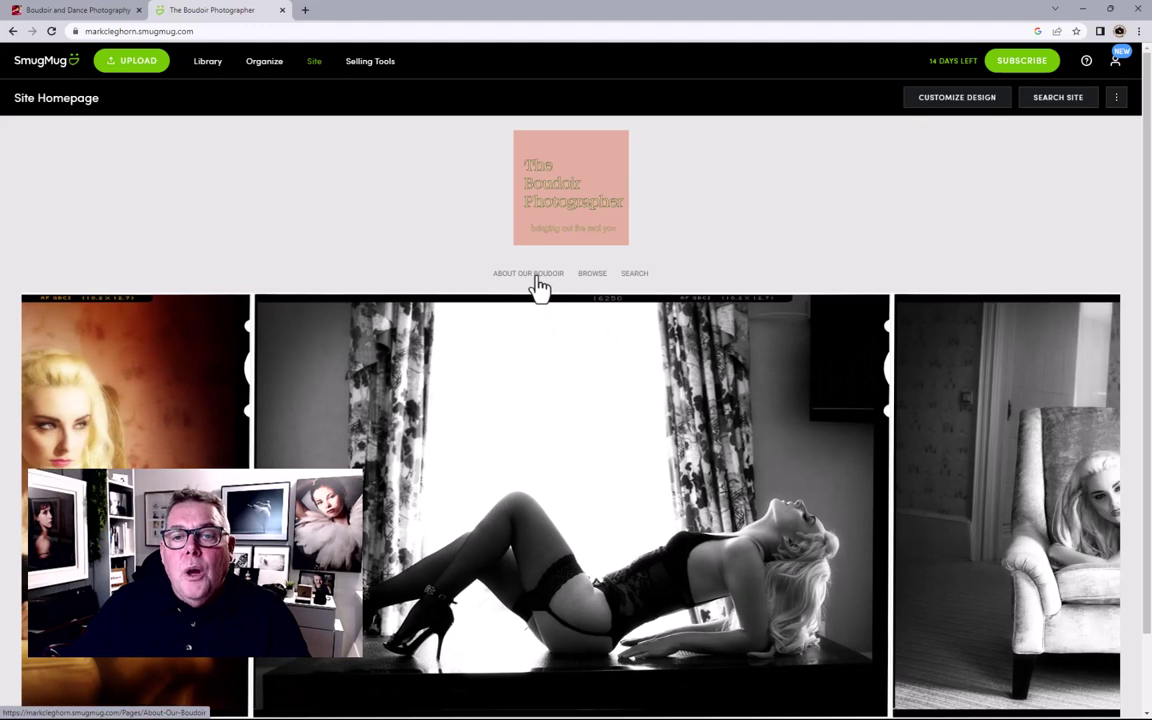
Step: Preview the About Our Boudoir page, then follow BOOK NOW to the Images and Portfolio folder
{"action": "left_click", "coordinate": [536, 283]}
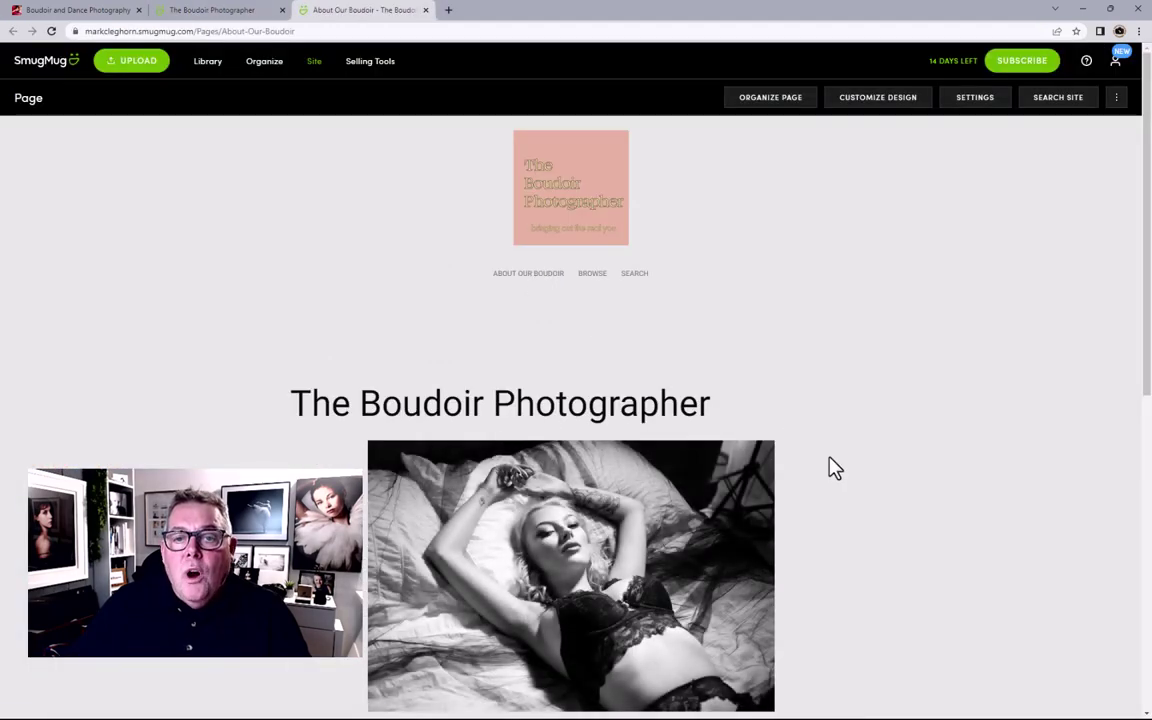
{"action": "scroll", "coordinate": [830, 465], "scroll_direction": "down", "scroll_amount": 3}
{"action": "scroll", "coordinate": [835, 468], "scroll_direction": "up", "scroll_amount": 3}
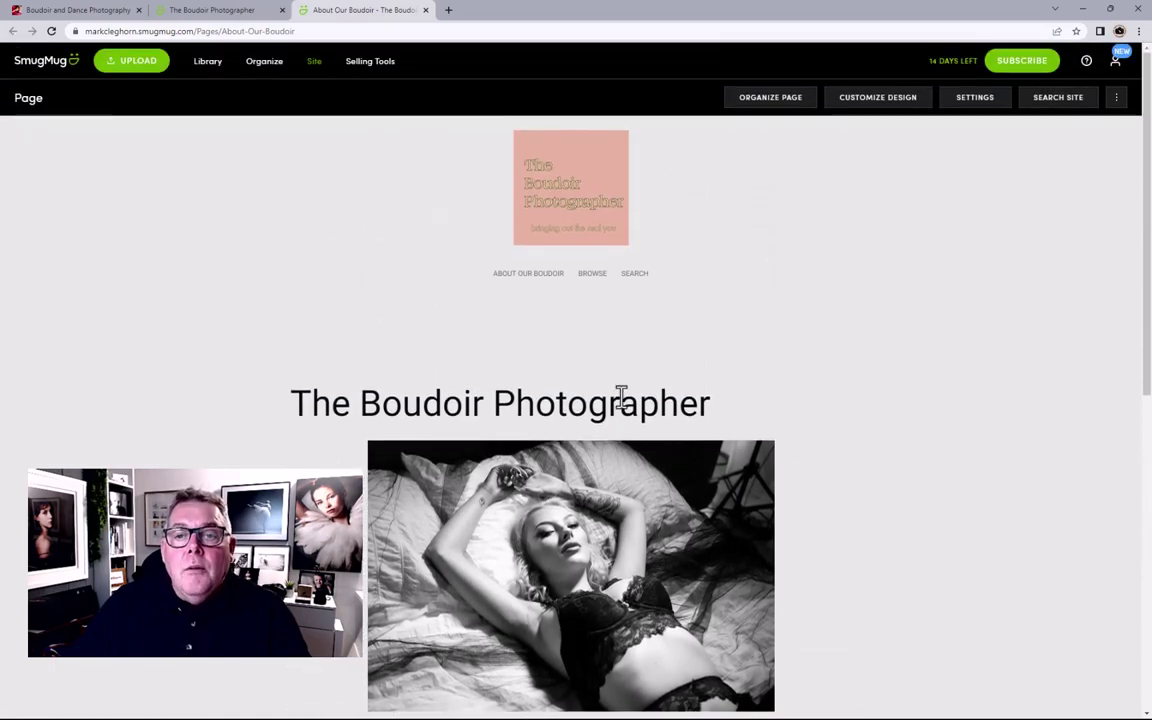
{"action": "scroll", "coordinate": [621, 397], "scroll_direction": "down", "scroll_amount": 1}
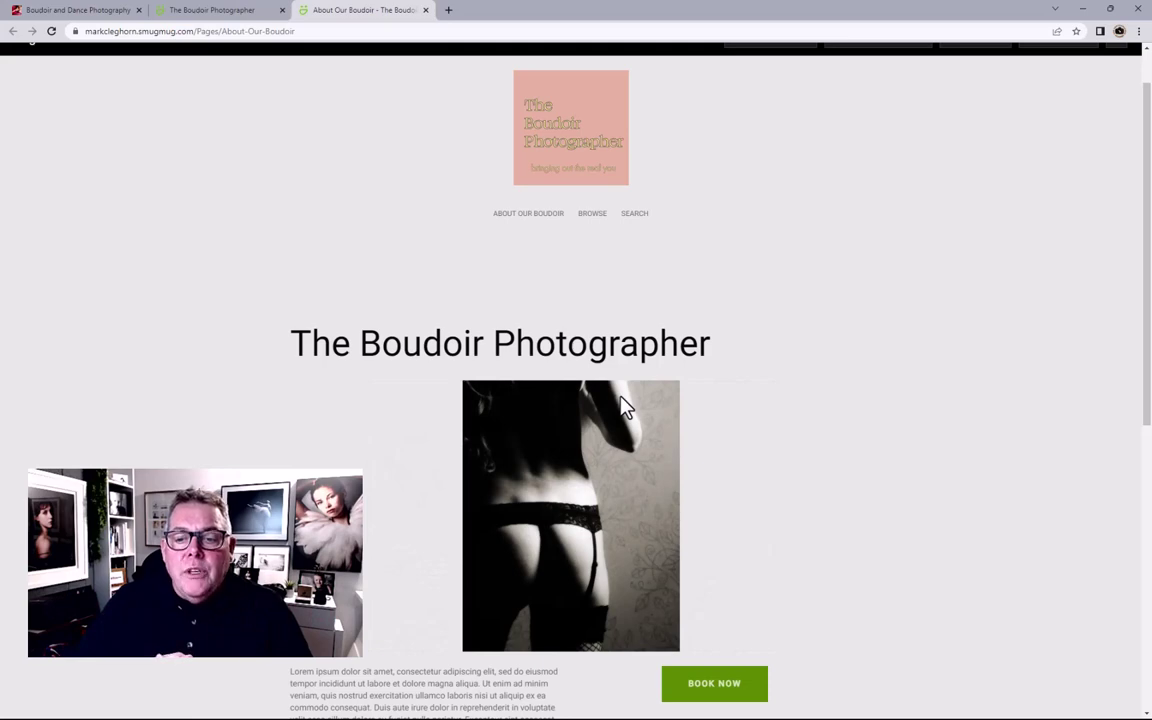
{"action": "scroll", "coordinate": [1033, 560], "scroll_direction": "down", "scroll_amount": 2}
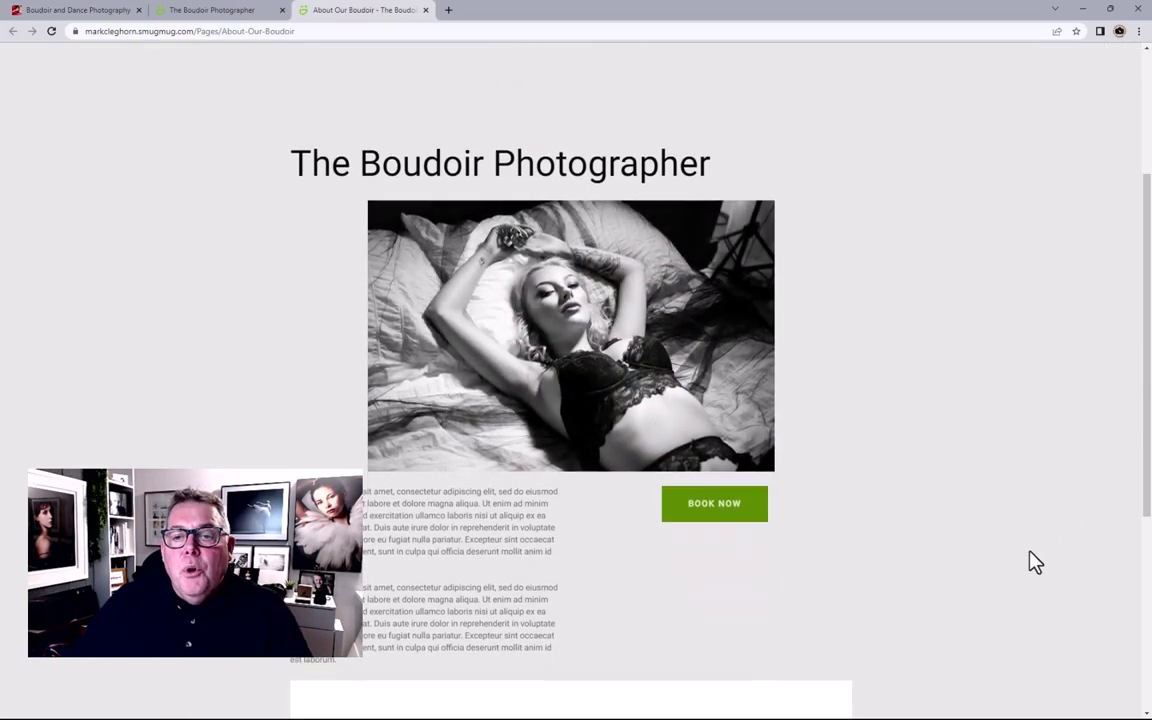
{"action": "left_click", "coordinate": [721, 508]}
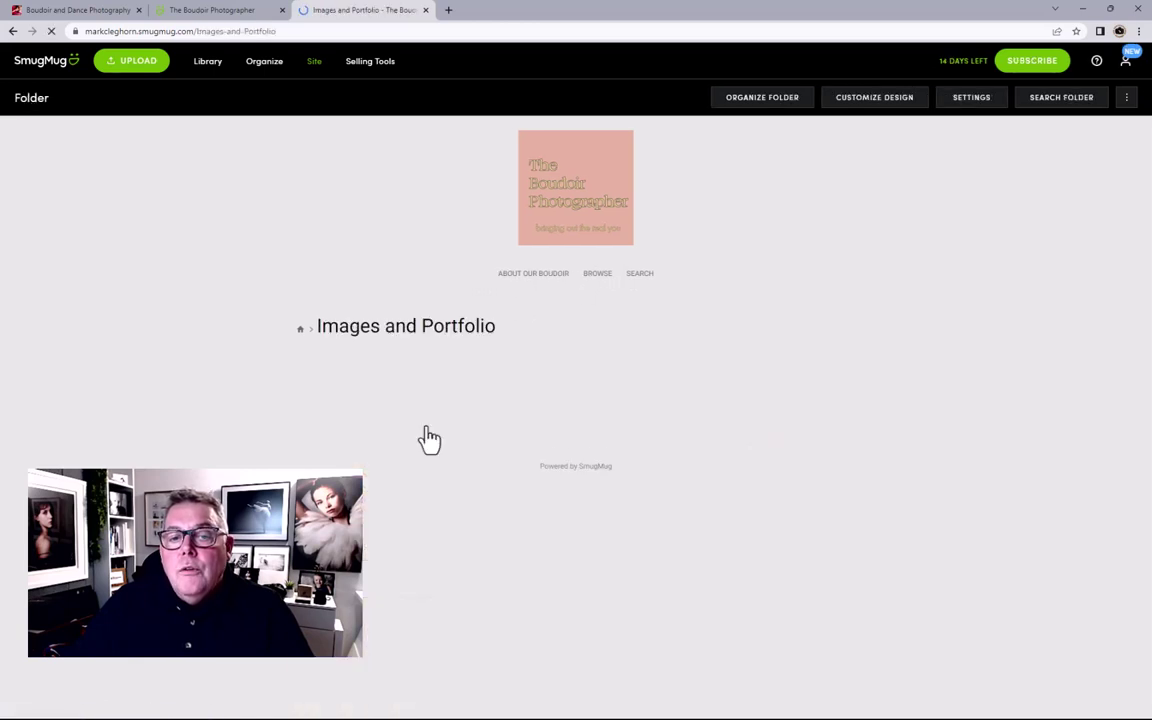
Step: View the Portfolio 23 gallery, then switch to Organize at the Site Homepage level
{"action": "left_click", "coordinate": [408, 440]}
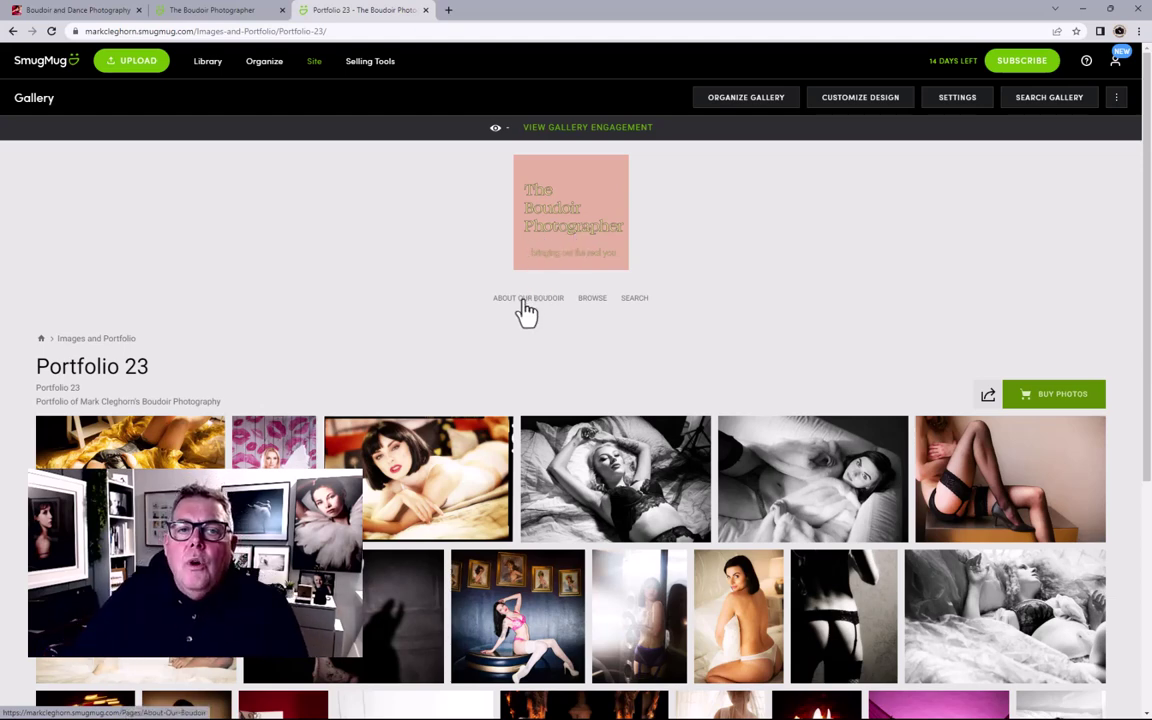
{"action": "left_click", "coordinate": [260, 68]}
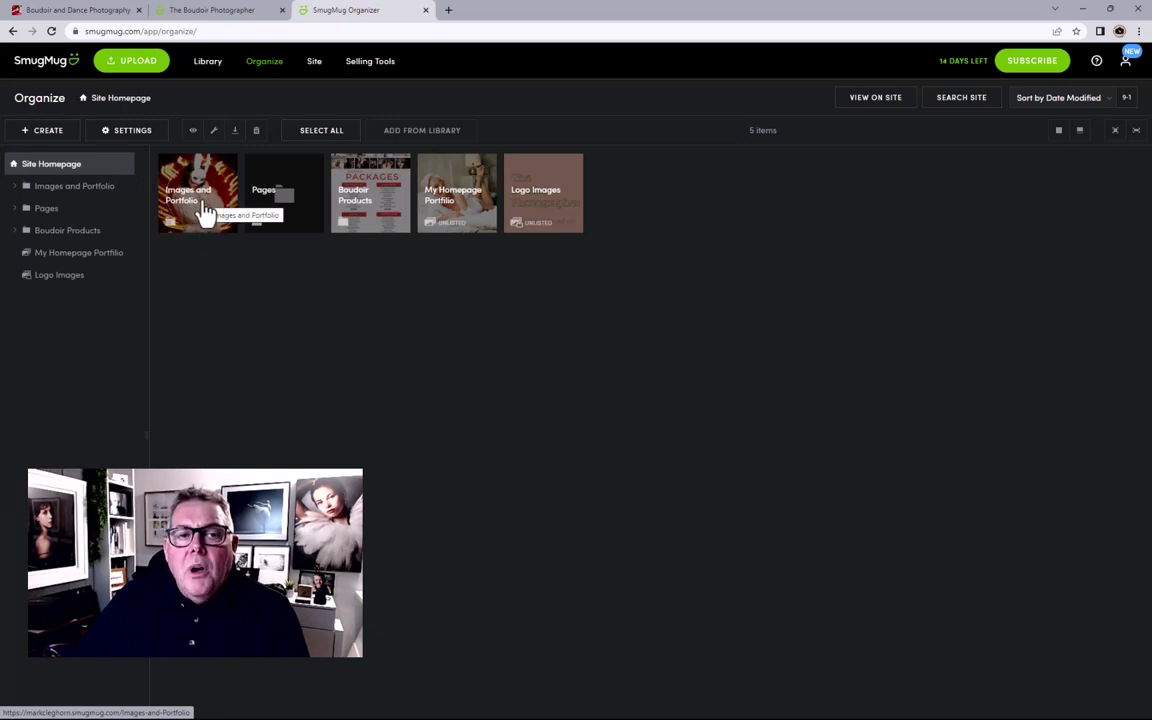
Step: Open Images and Portfolio, start an Upload Folders upload, and switch to File Explorer
{"action": "double_click", "coordinate": [203, 213]}
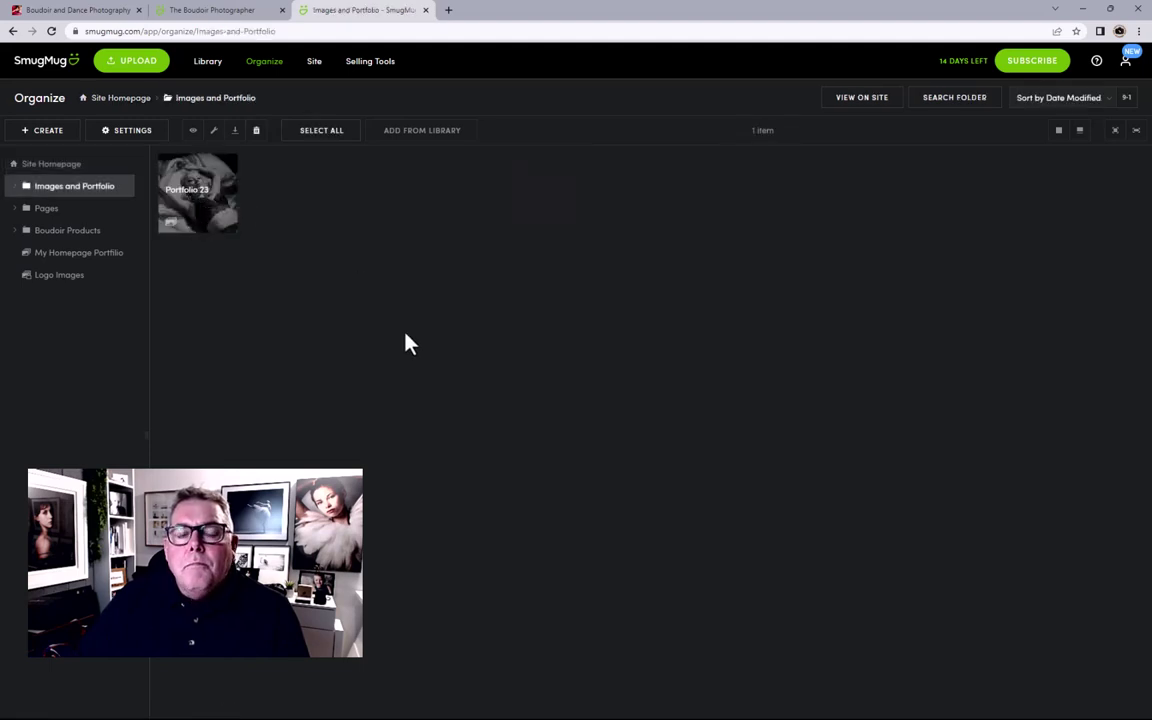
{"action": "left_click", "coordinate": [131, 104]}
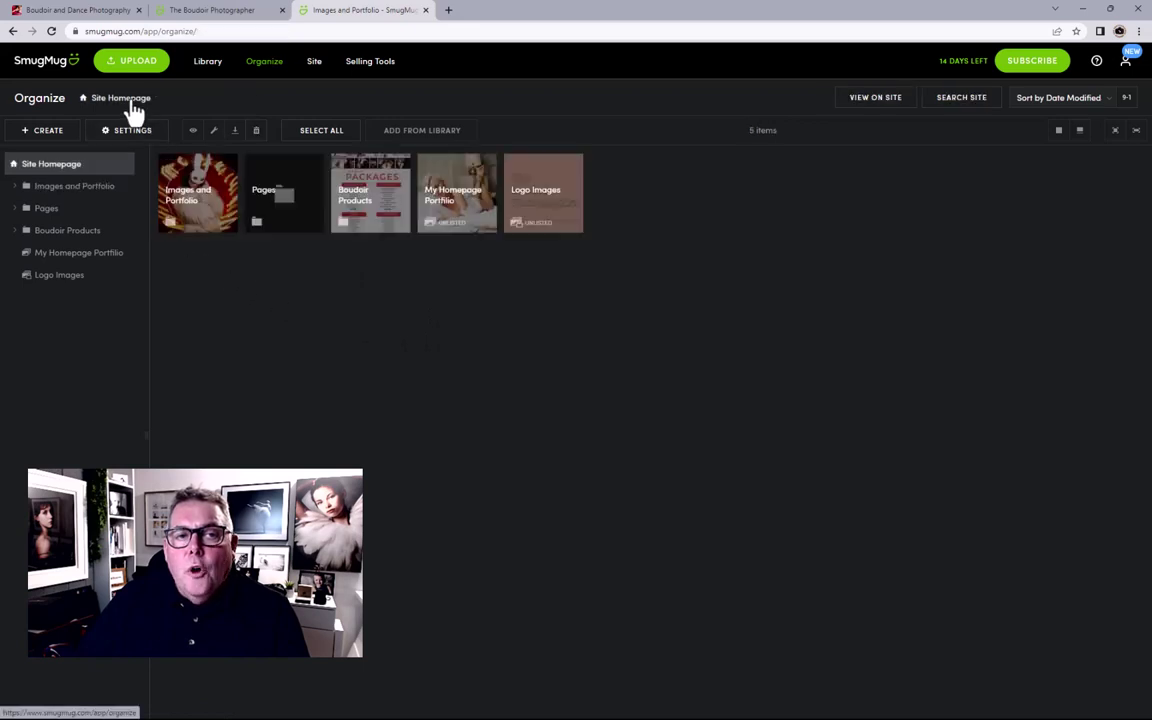
{"action": "double_click", "coordinate": [193, 213]}
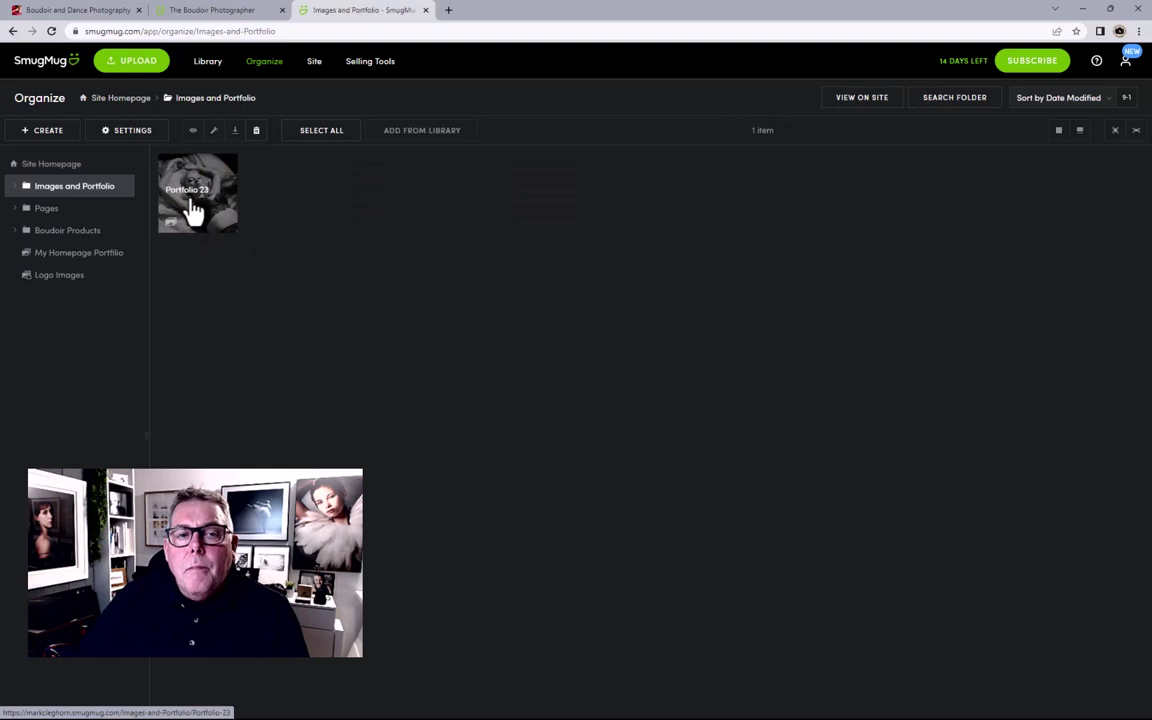
{"action": "left_click", "coordinate": [131, 70]}
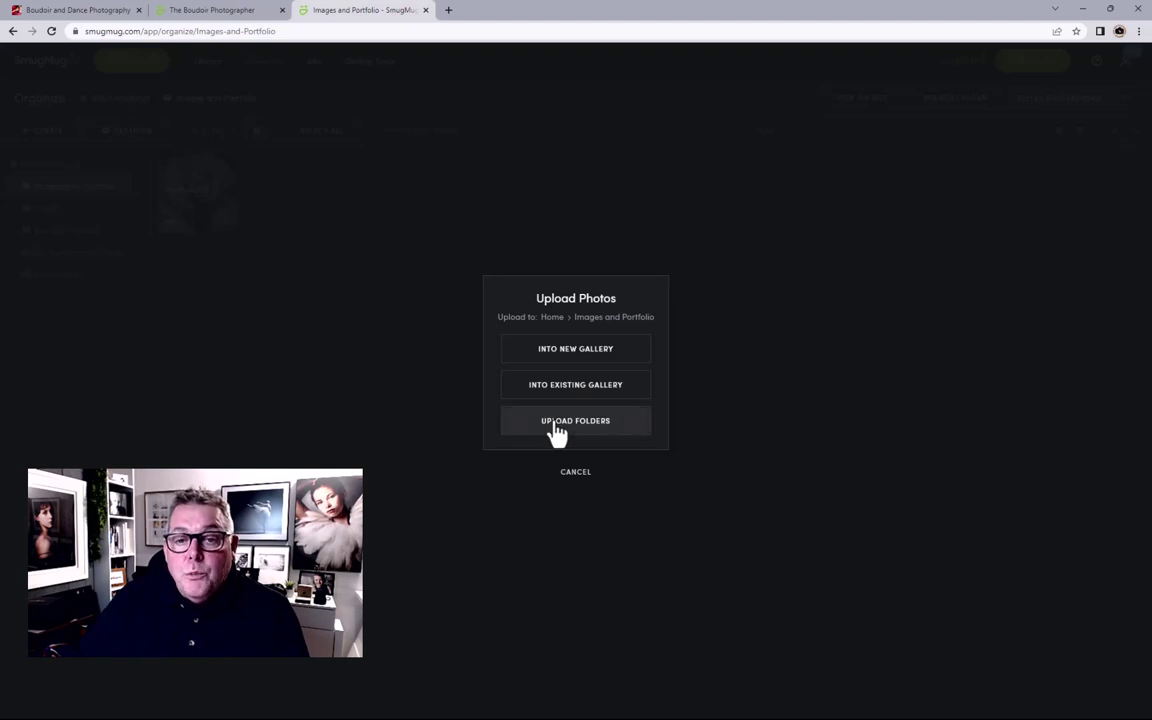
{"action": "left_click", "coordinate": [555, 430]}
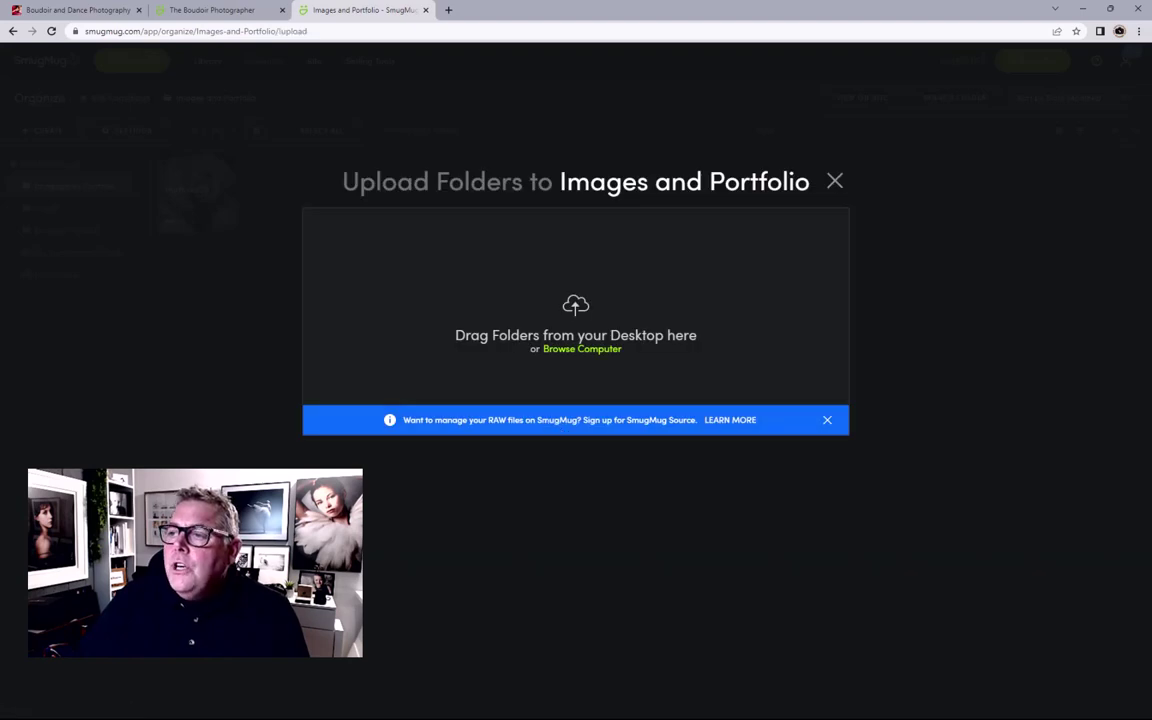
{"action": "key", "text": "alt+Tab"}
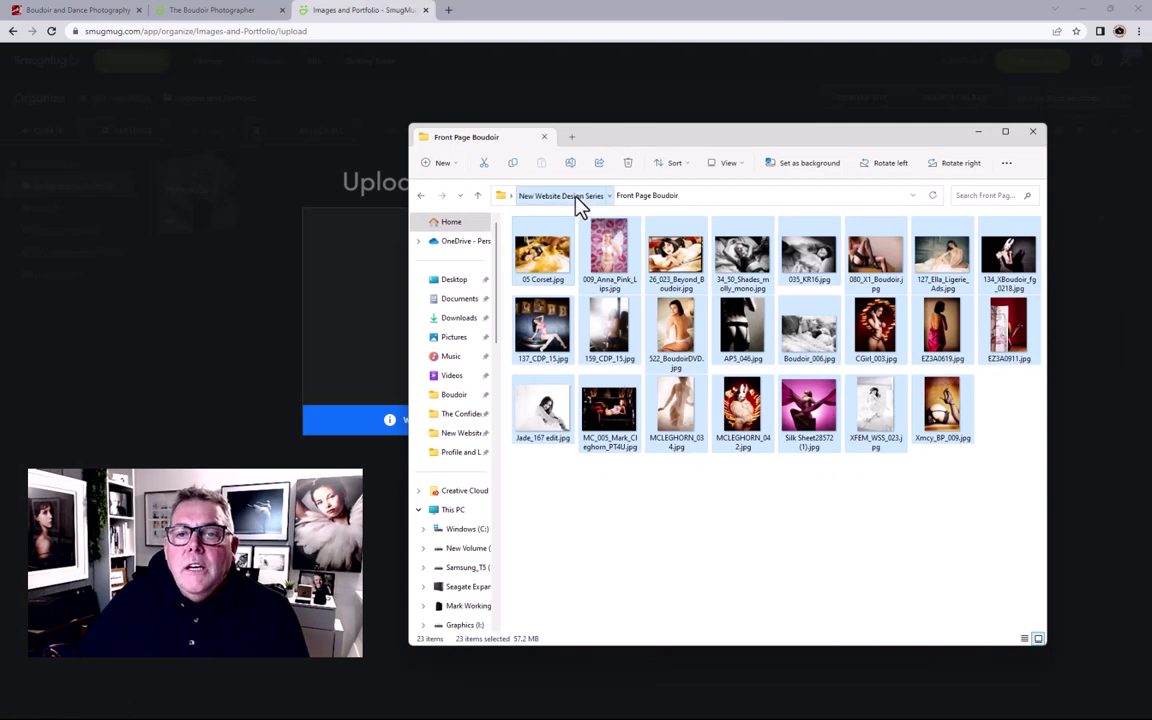
Step: Drag the Boudoir Styles subfolders from New Website Design Series onto the SmugMug uploader
{"action": "left_click", "coordinate": [577, 203]}
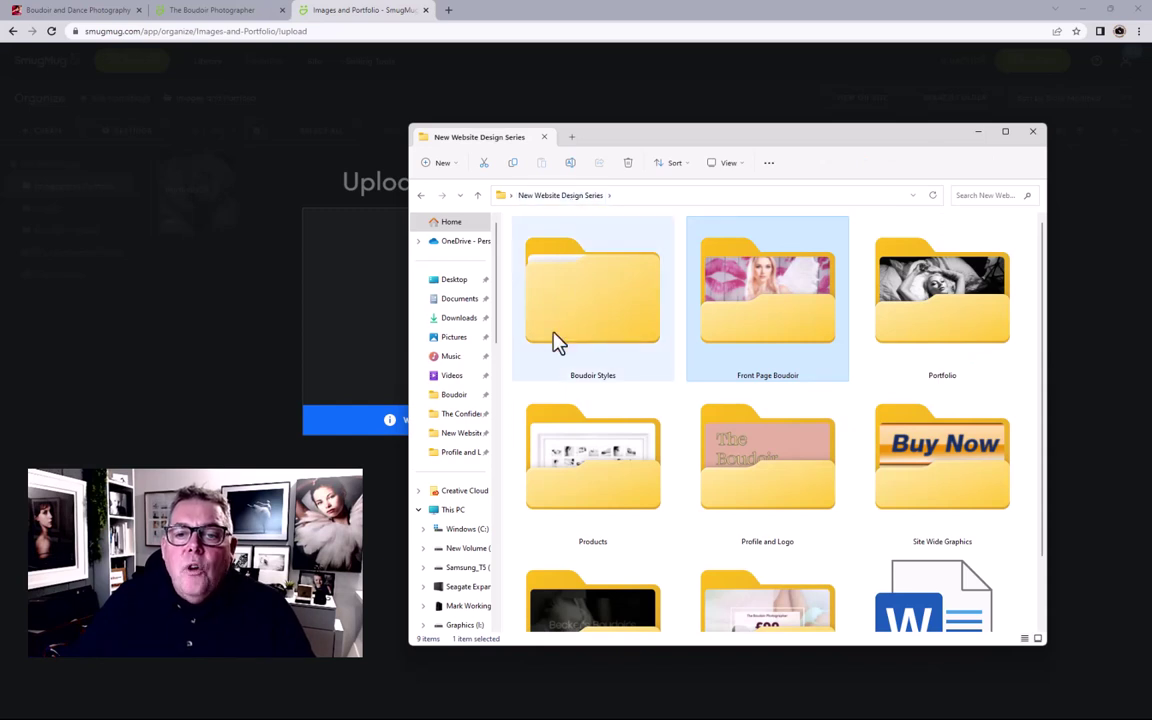
{"action": "double_click", "coordinate": [628, 307]}
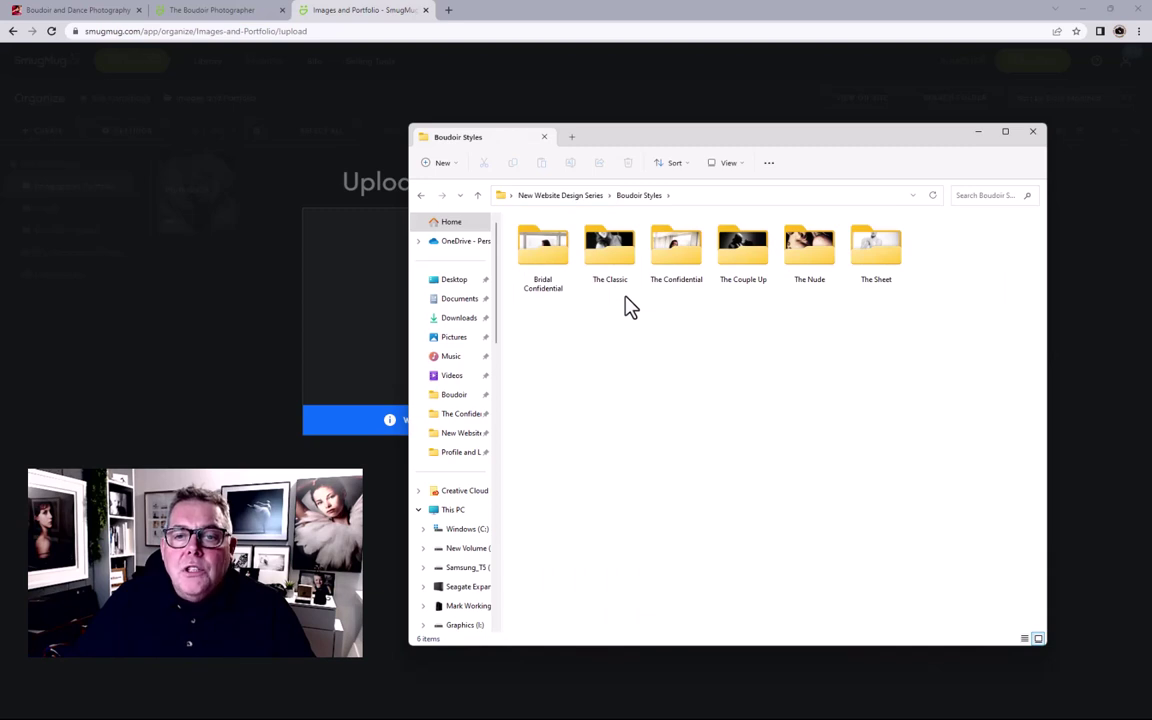
{"action": "left_click_drag", "start_coordinate": [758, 140], "coordinate": [884, 149]}
{"action": "left_click_drag", "start_coordinate": [1017, 322], "coordinate": [440, 321]}
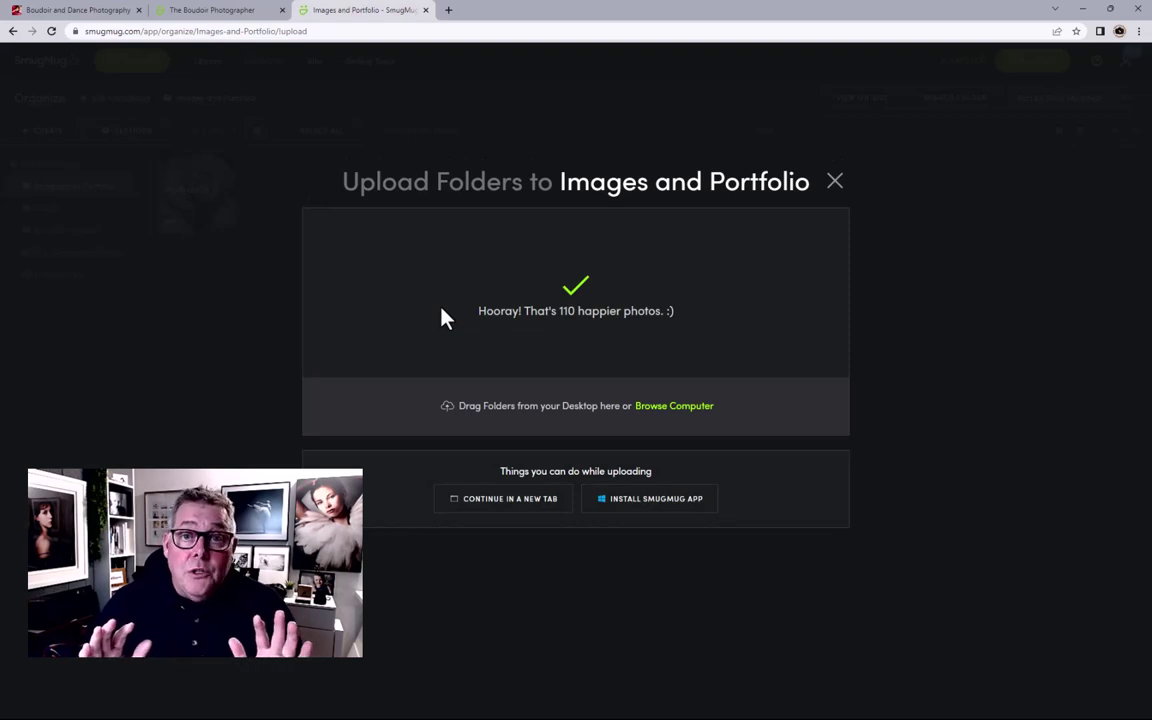
Step: Close the uploader once all 110 photos have finished uploading
{"action": "left_click", "coordinate": [834, 183]}
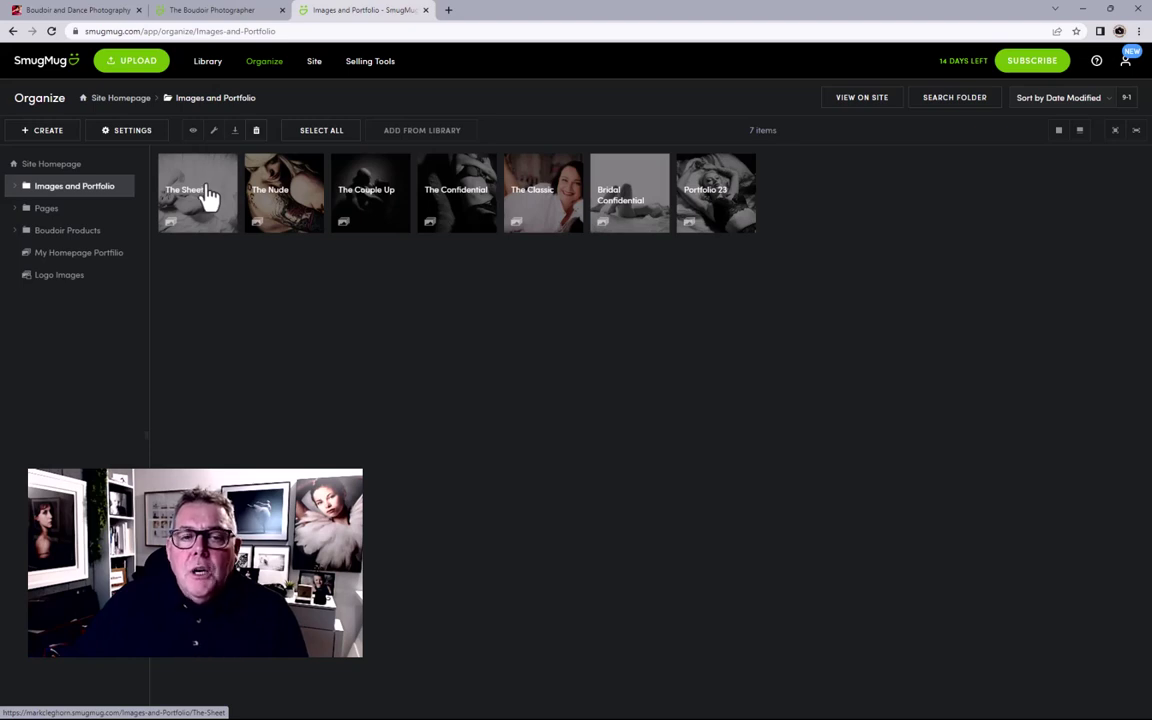
Step: Open the Portfolio 23 gallery to view its 23 boudoir photos
{"action": "left_click", "coordinate": [706, 210]}
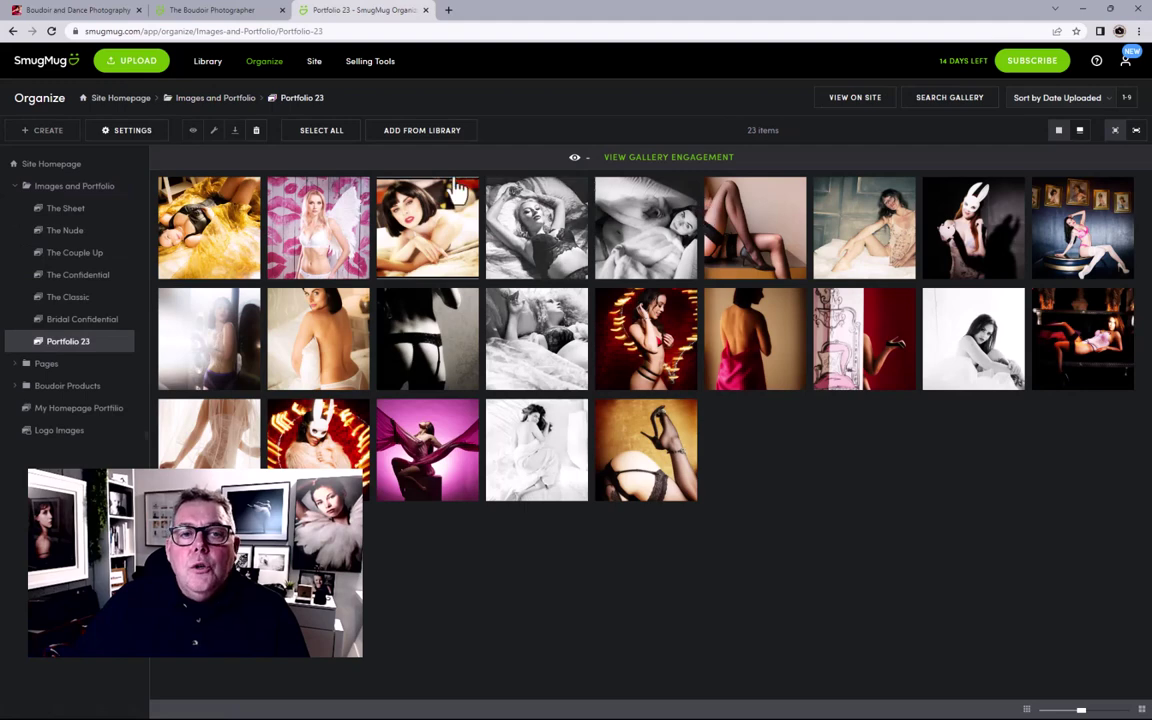
Step: Edit Portfolio 23's gallery description and save its settings
{"action": "left_click", "coordinate": [142, 132]}
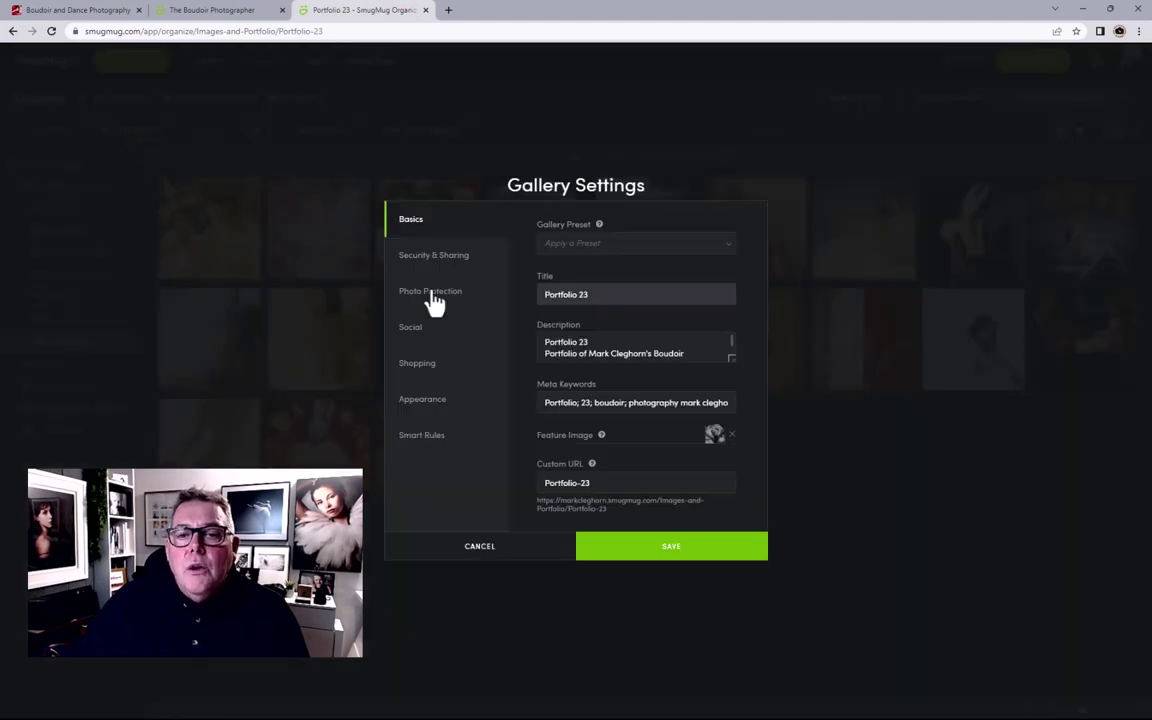
{"action": "scroll", "coordinate": [703, 353], "scroll_direction": "down", "scroll_amount": 1}
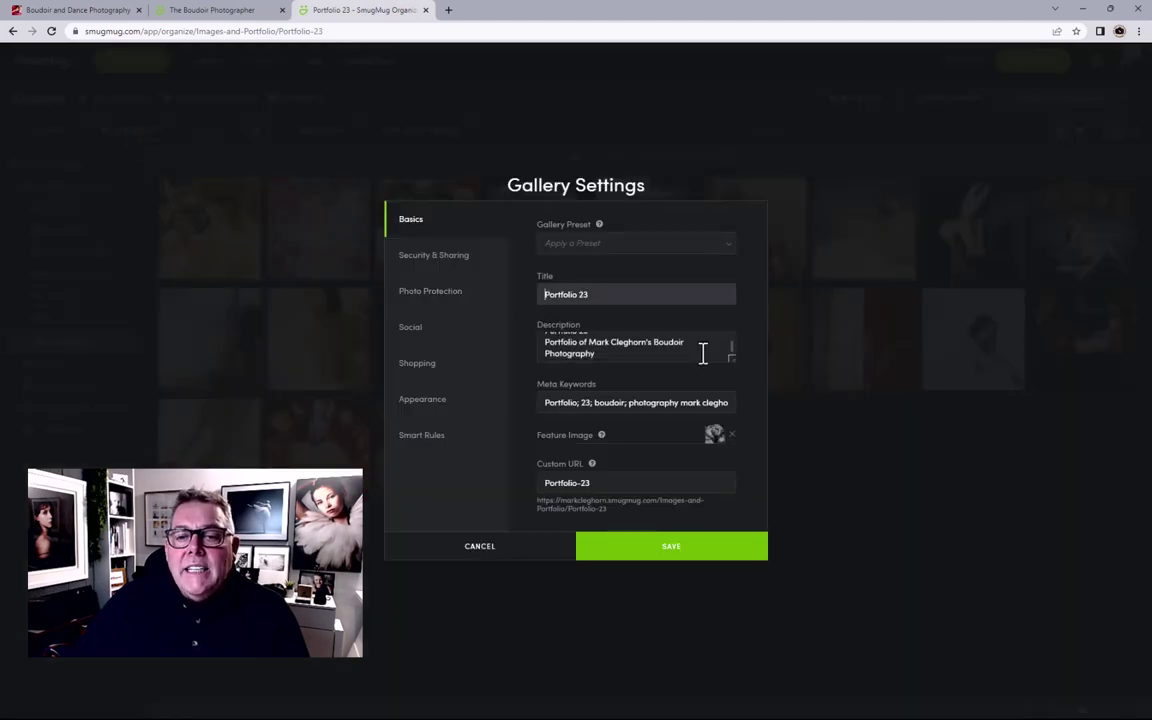
{"action": "scroll", "coordinate": [703, 353], "scroll_direction": "up", "scroll_amount": 1}
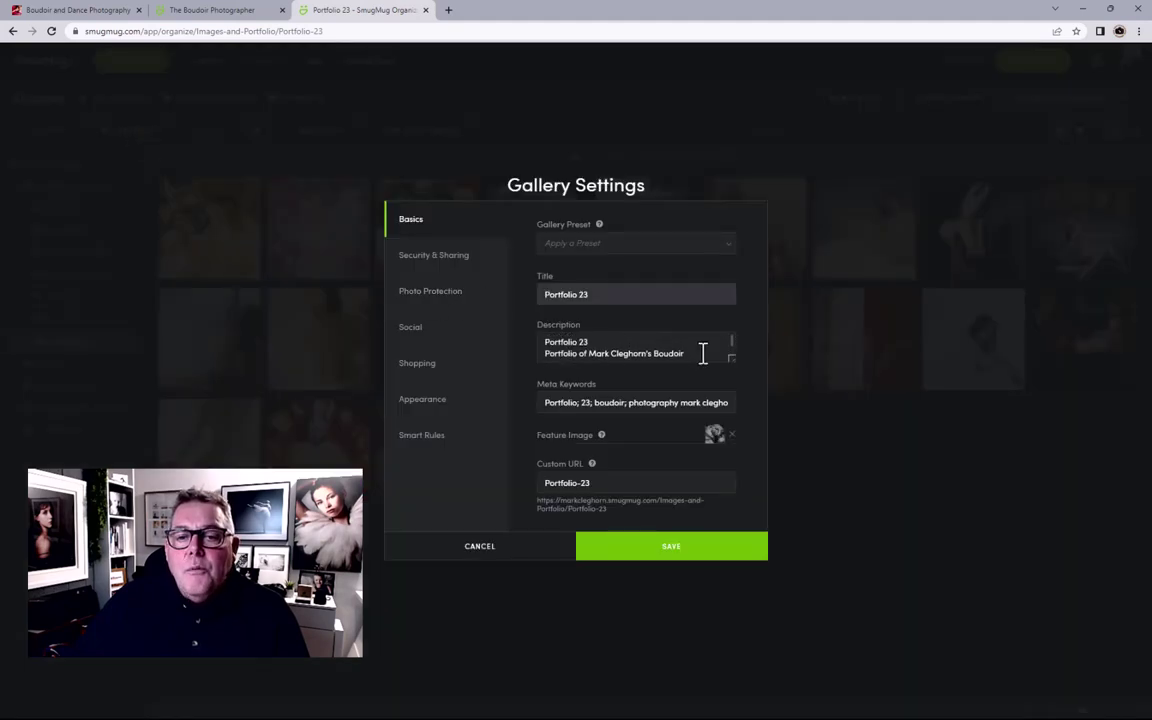
{"action": "left_click", "coordinate": [548, 355]}
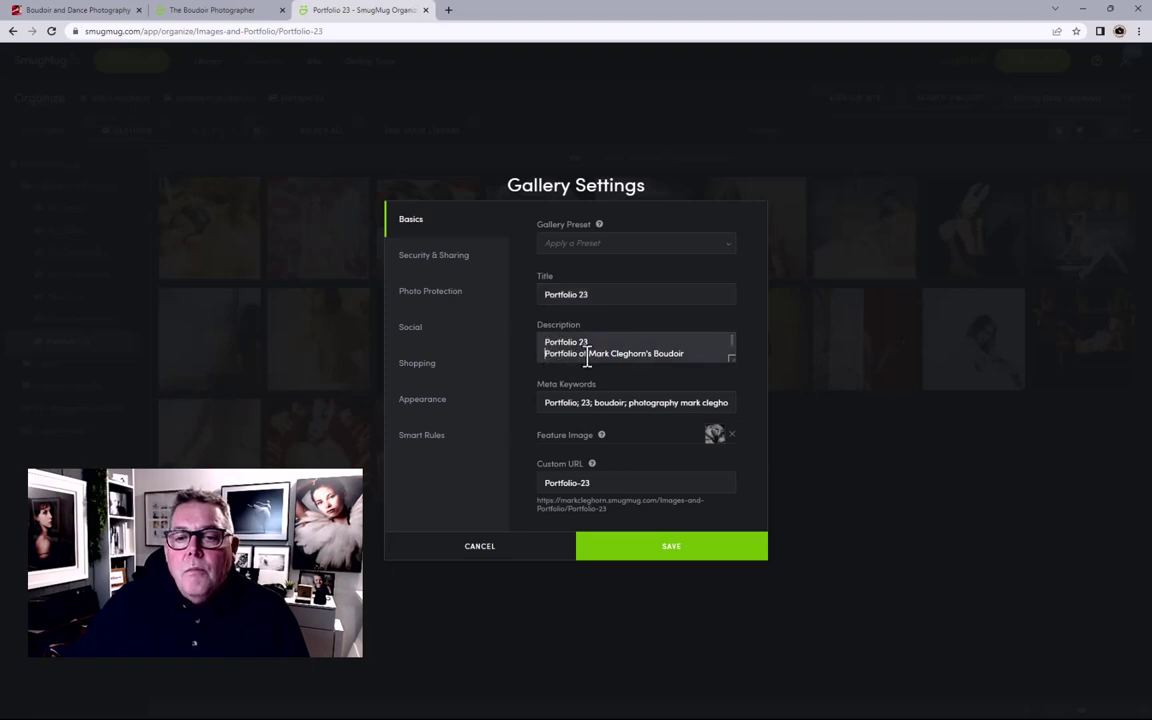
{"action": "left_click_drag", "start_coordinate": [588, 353], "coordinate": [591, 357]}
{"action": "key", "text": "ctrl+c"}
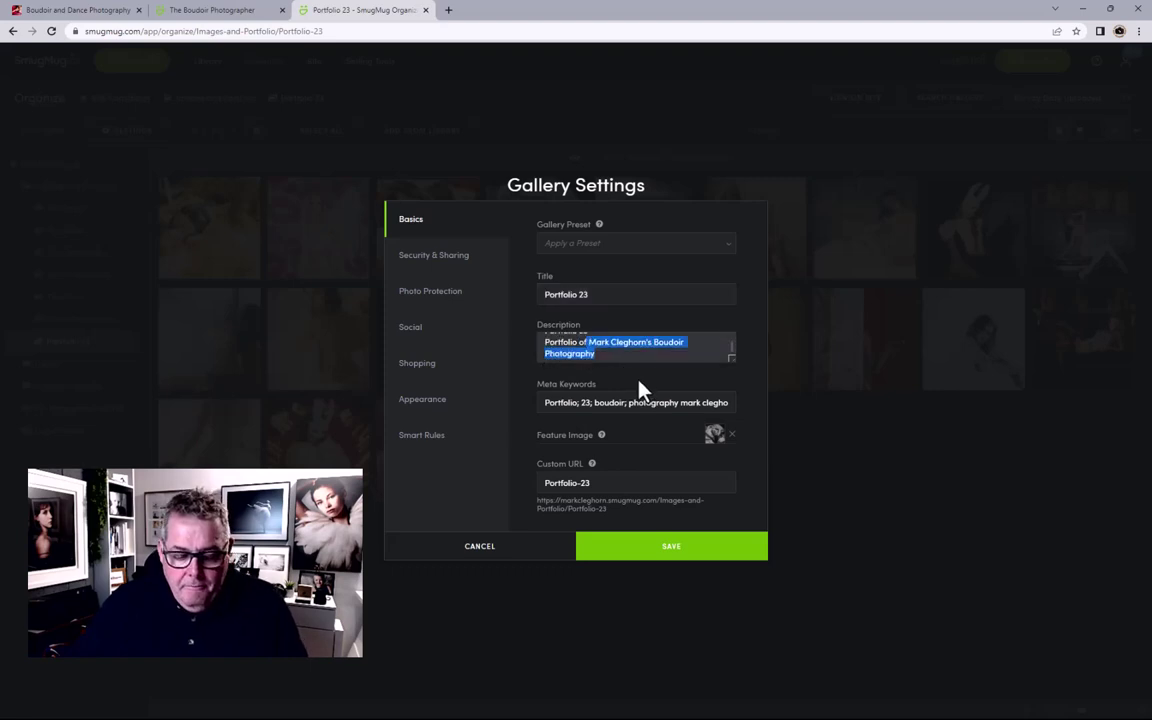
{"action": "left_click", "coordinate": [690, 548]}
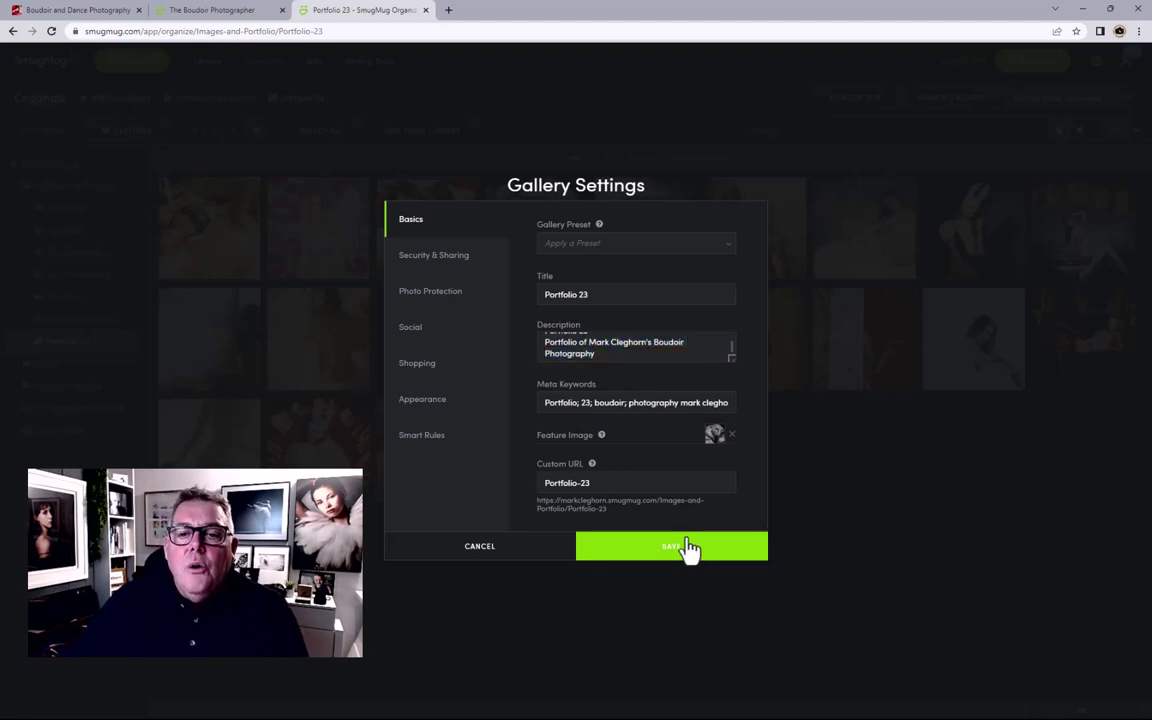
Step: Return to the Images and Portfolio folder and select The Sheet gallery
{"action": "left_click", "coordinate": [220, 98]}
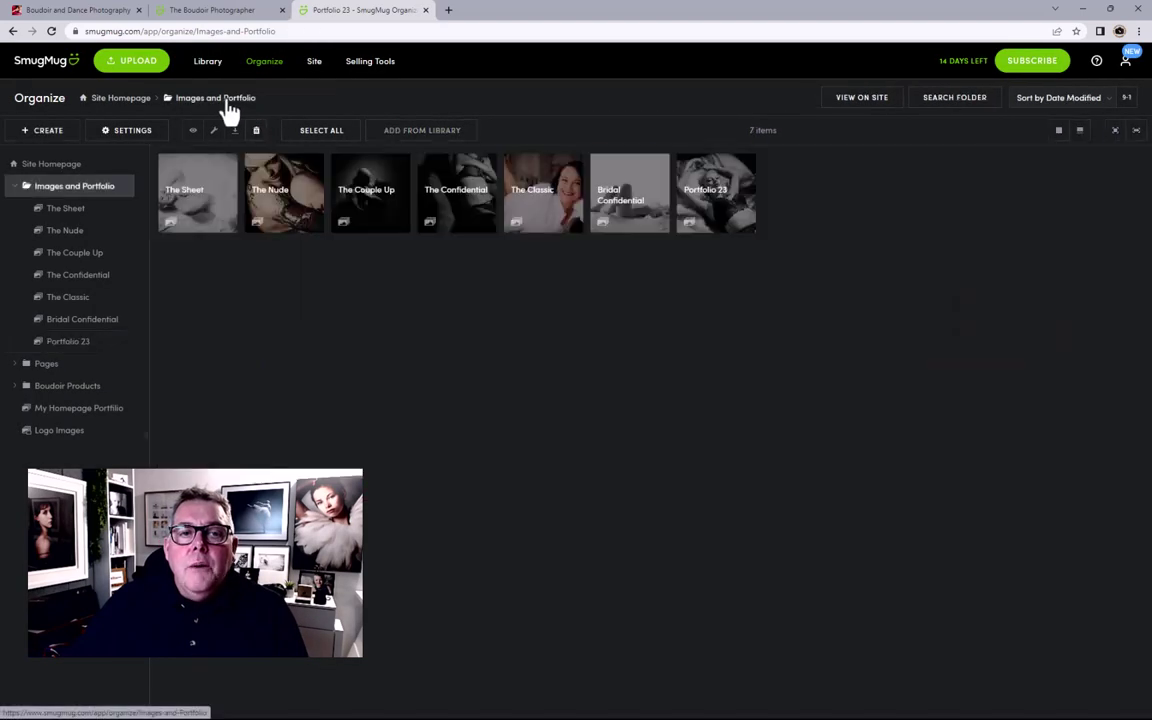
{"action": "left_click", "coordinate": [185, 211]}
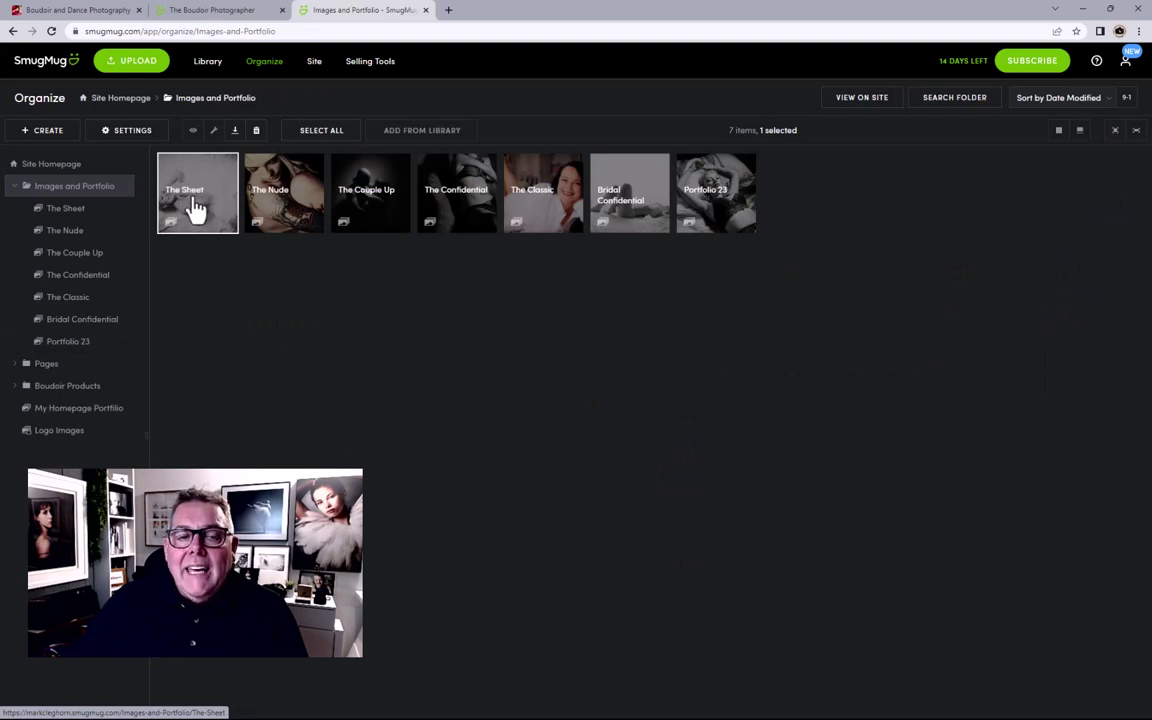
{"action": "double_click", "coordinate": [195, 213]}
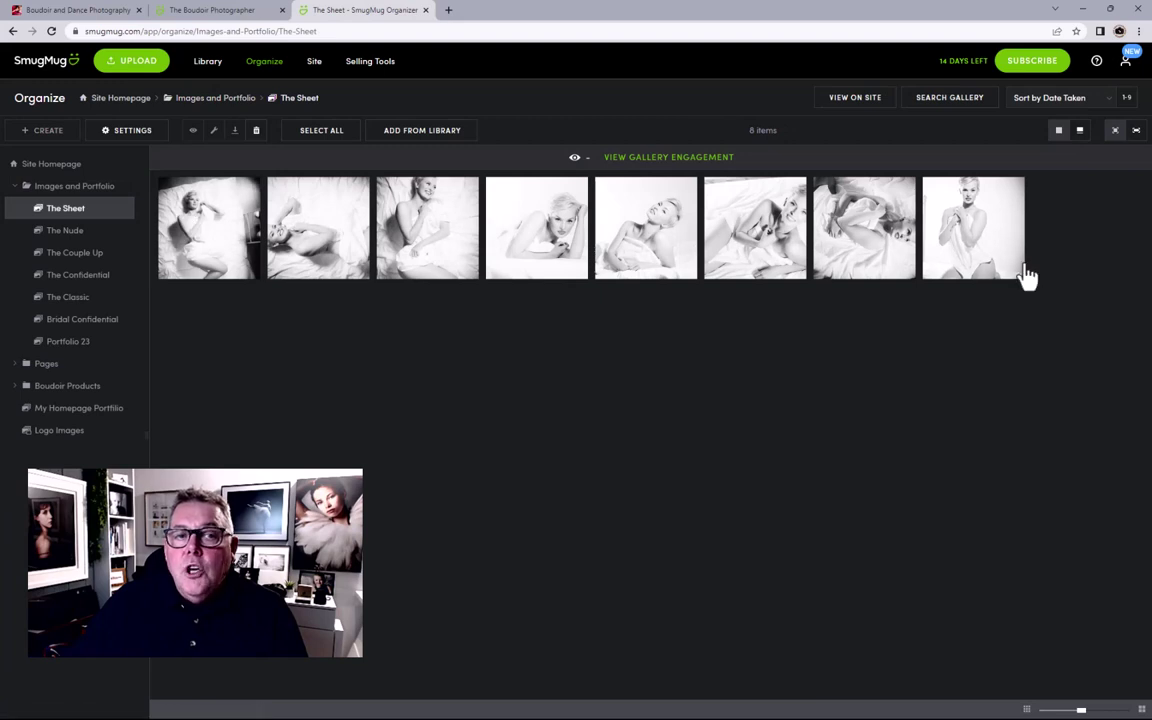
{"action": "left_click", "coordinate": [204, 101]}
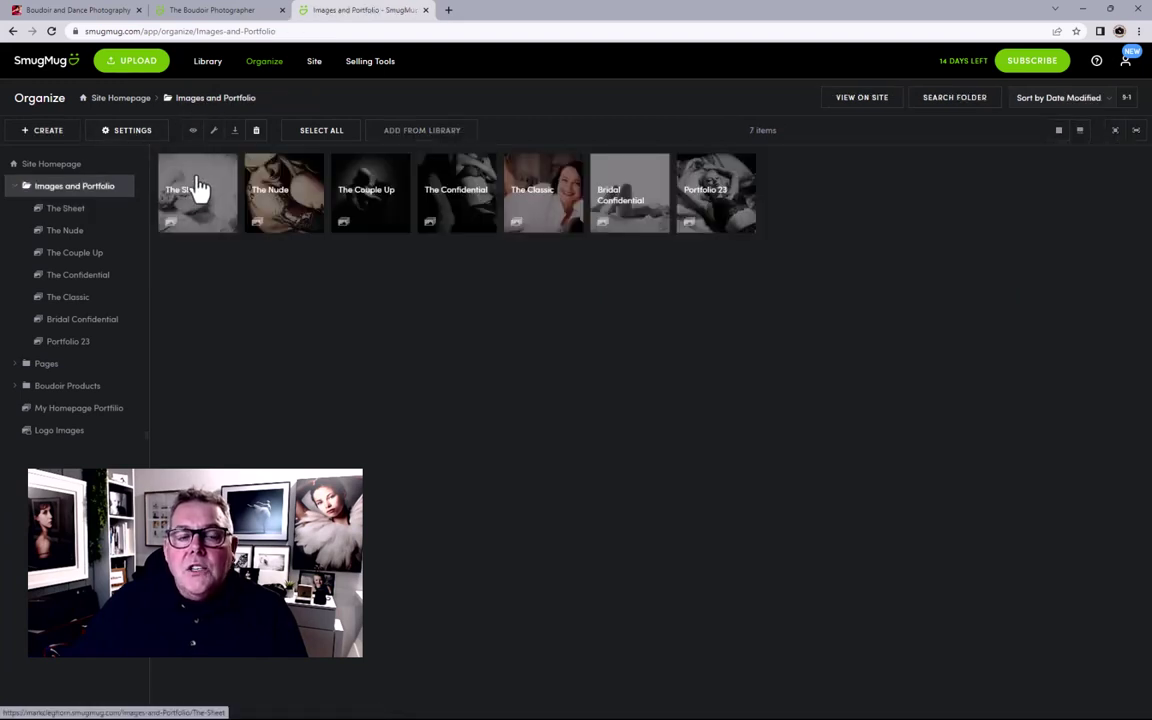
{"action": "left_click", "coordinate": [210, 213]}
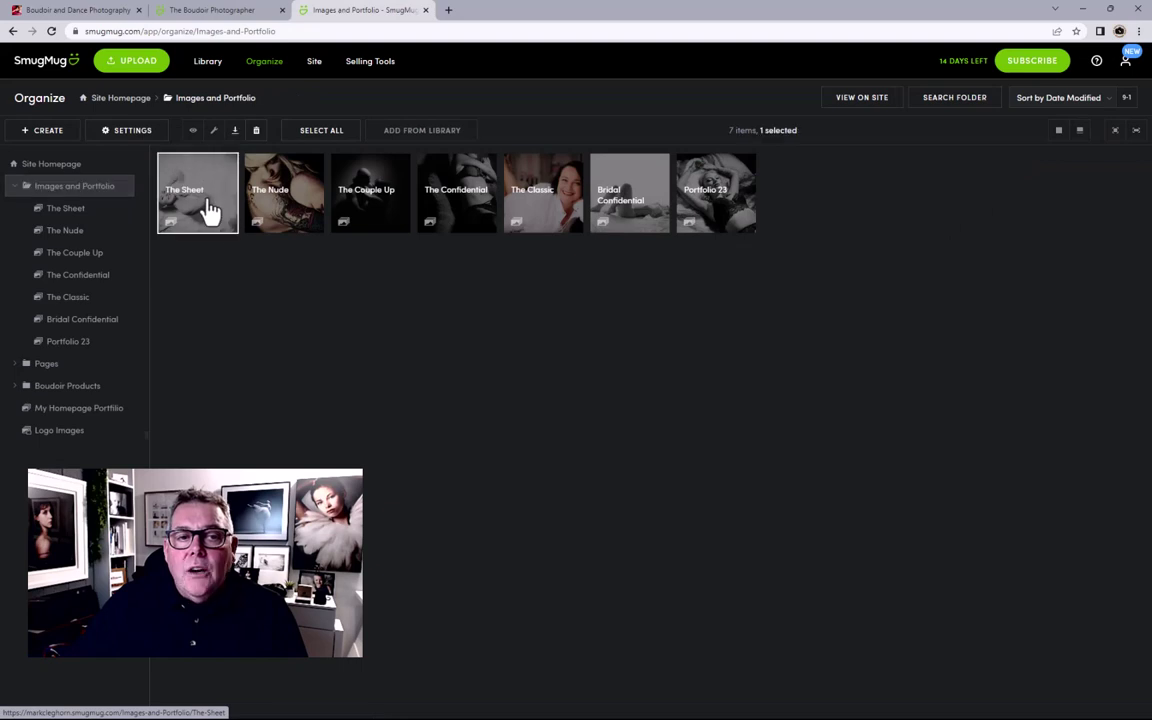
Step: Apply the Site Design preset to The Sheet and paste the boudoir photography description
{"action": "left_click", "coordinate": [121, 143]}
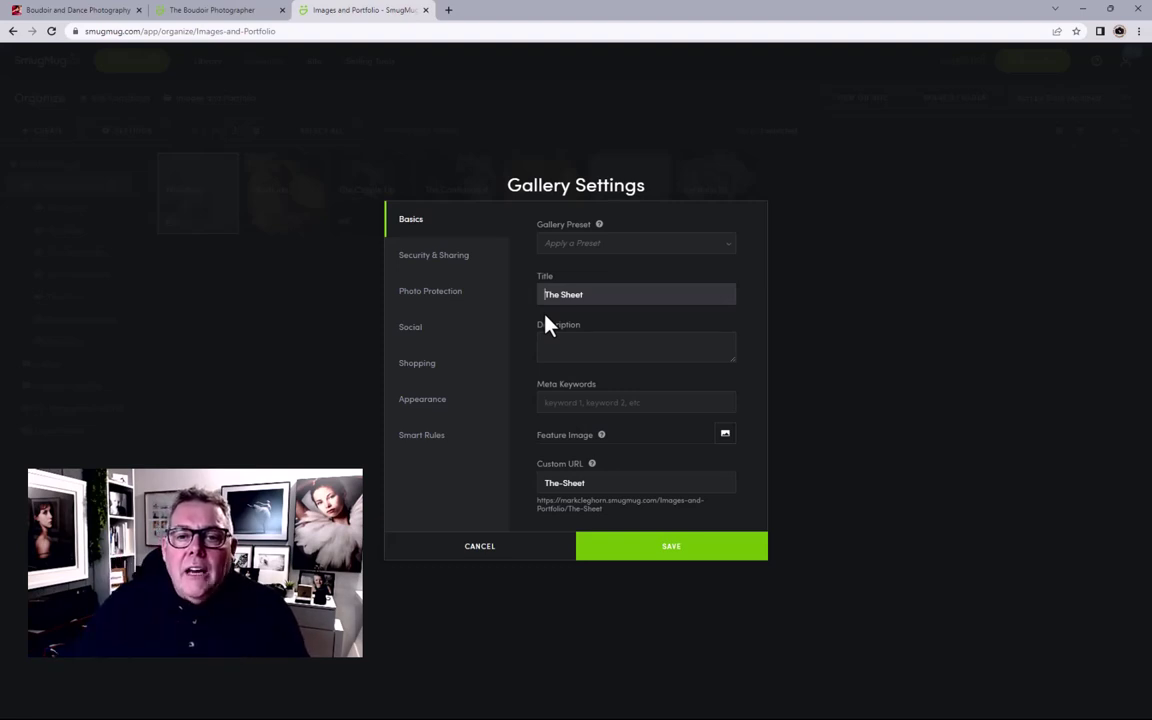
{"action": "left_click", "coordinate": [576, 248]}
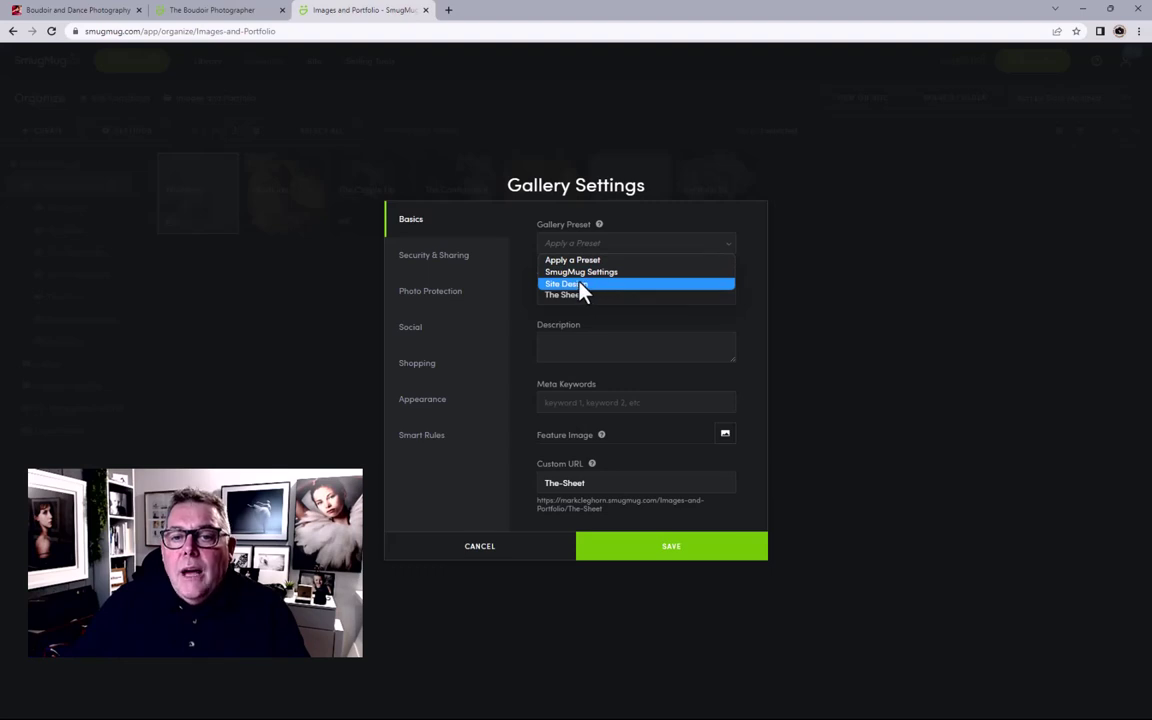
{"action": "left_click", "coordinate": [580, 285]}
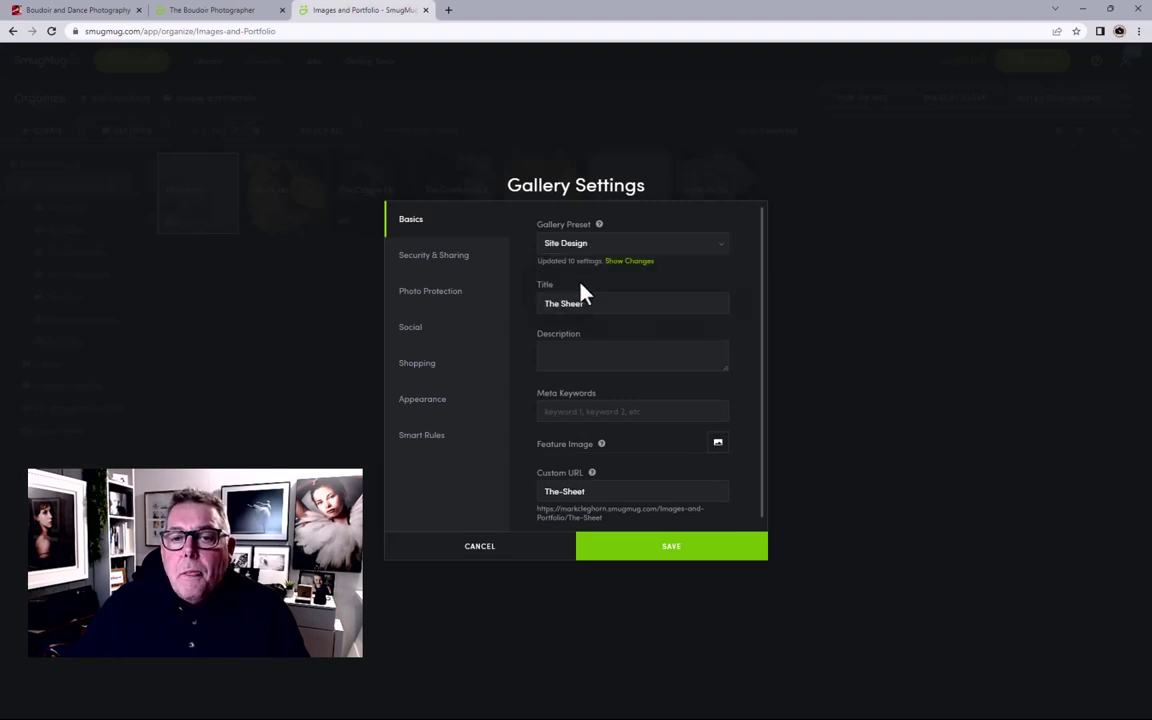
{"action": "left_click", "coordinate": [574, 345]}
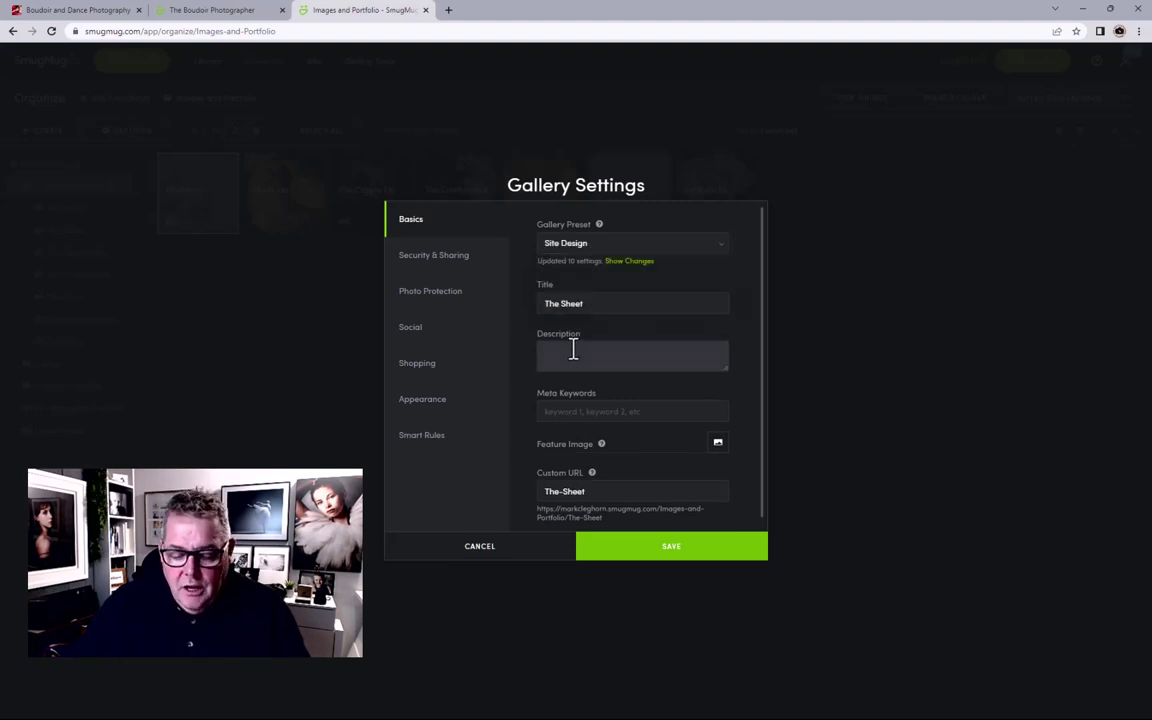
{"action": "key", "text": "ctrl+v"}
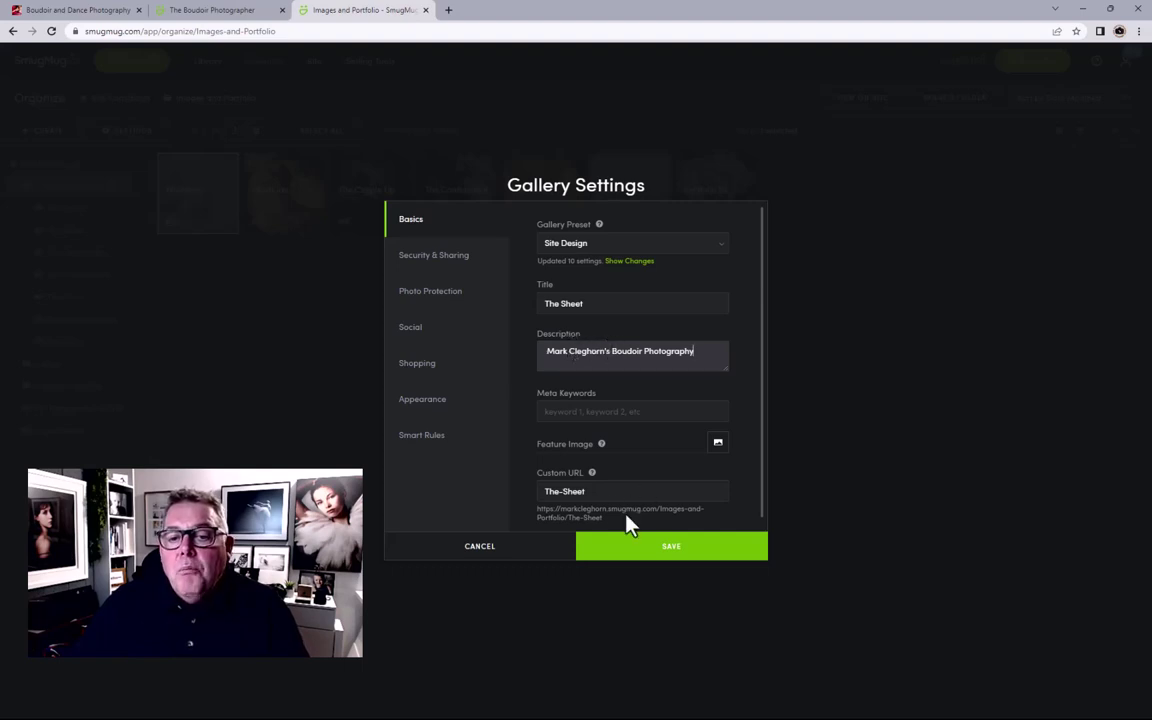
Step: Add meta keywords 'sheet, boudoir', make the fifth photo the feature image, and save
{"action": "left_click", "coordinate": [561, 415]}
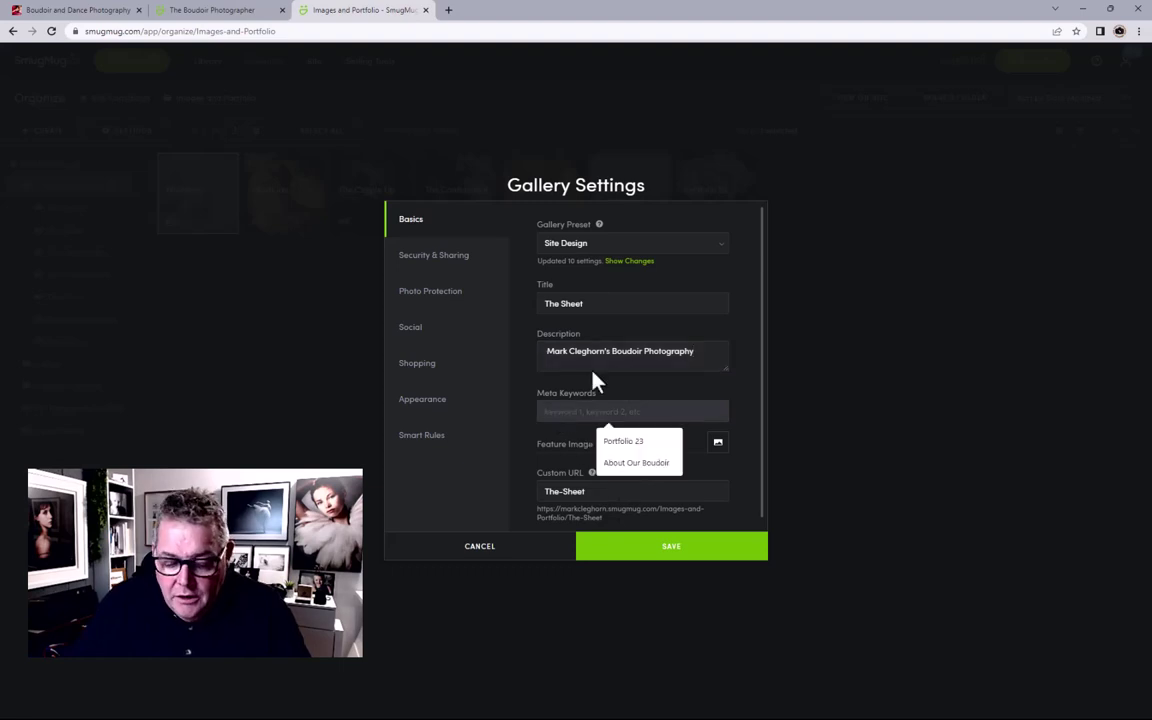
{"action": "type", "text": "sheet,"}
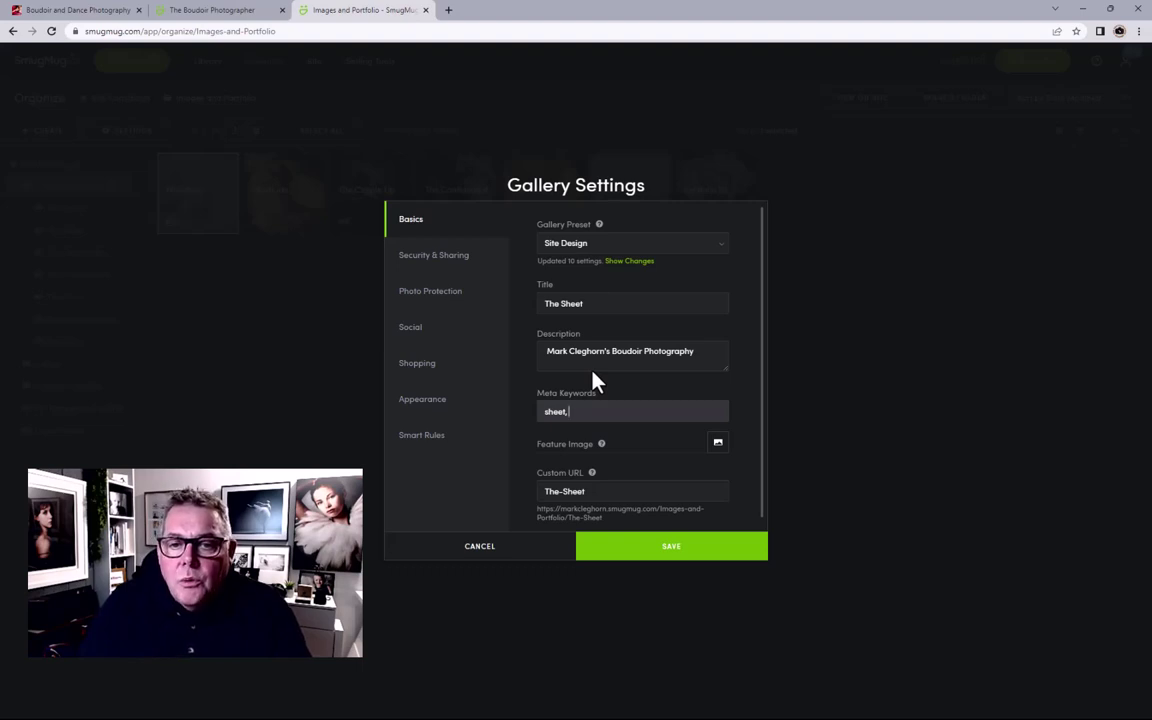
{"action": "type", "text": "boudoir"}
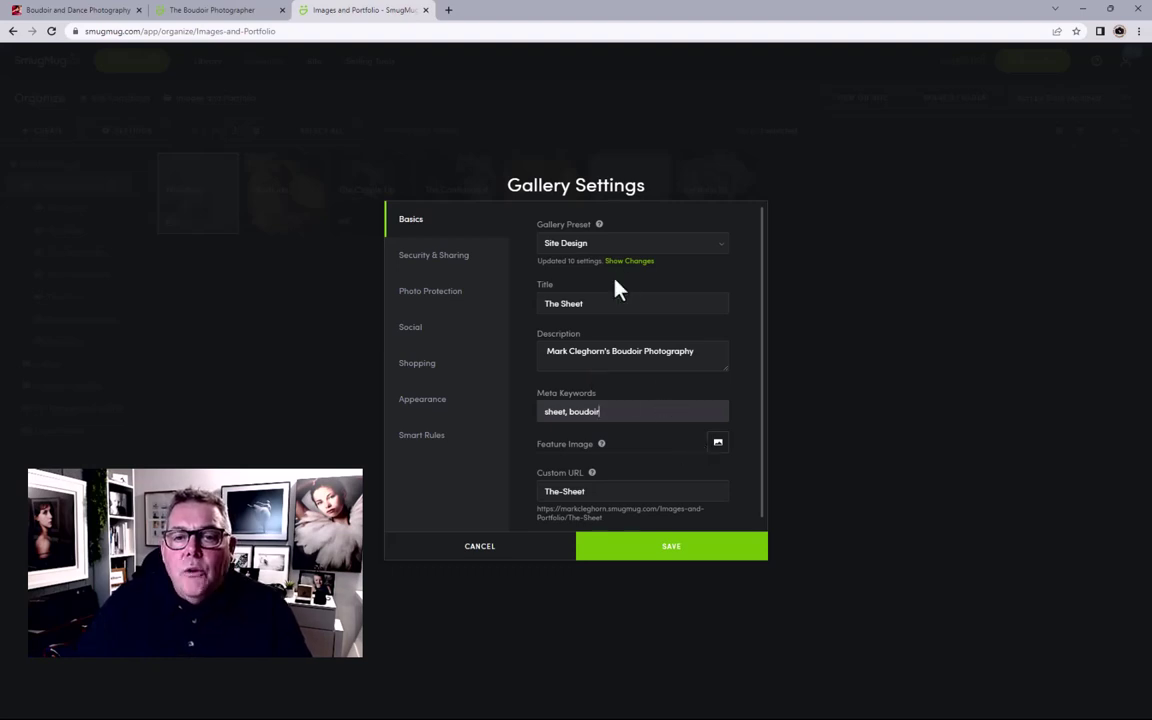
{"action": "left_click", "coordinate": [716, 442]}
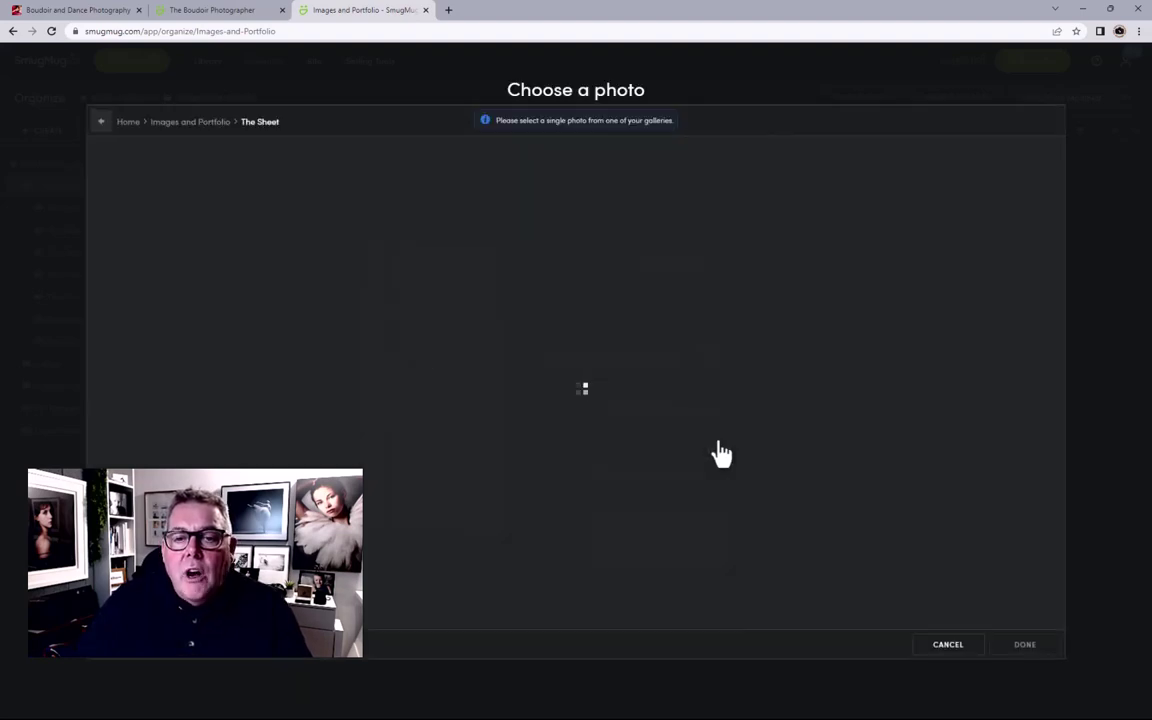
{"action": "left_click", "coordinate": [388, 184]}
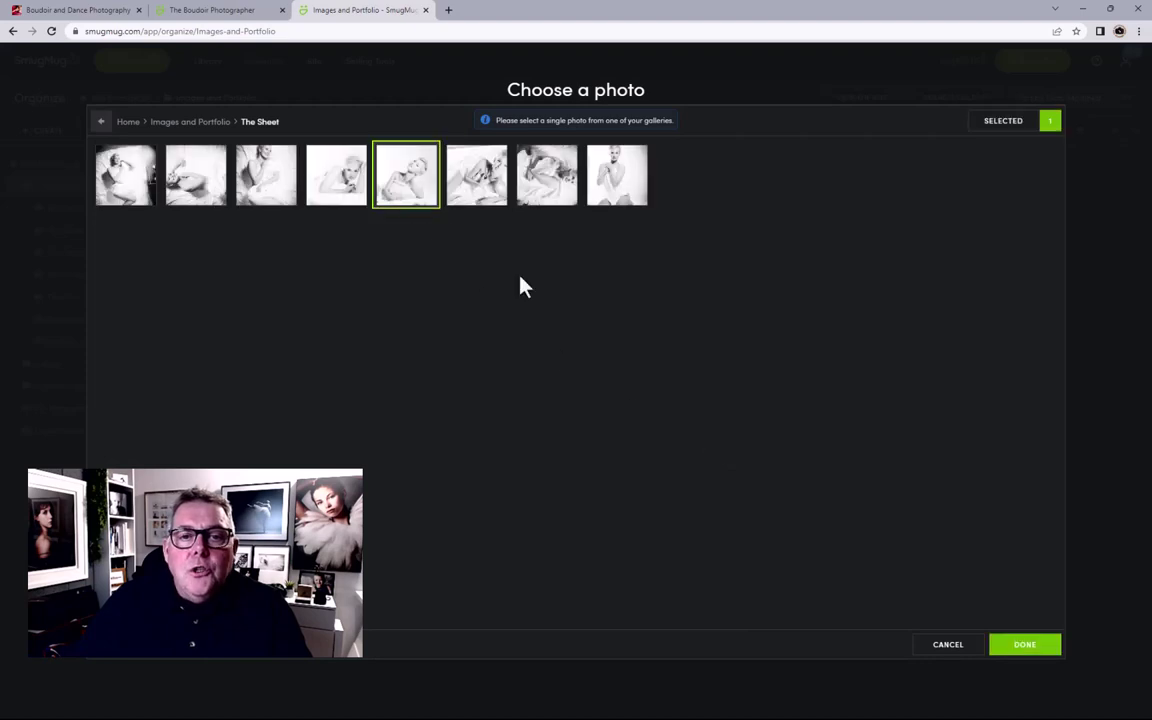
{"action": "left_click", "coordinate": [992, 644]}
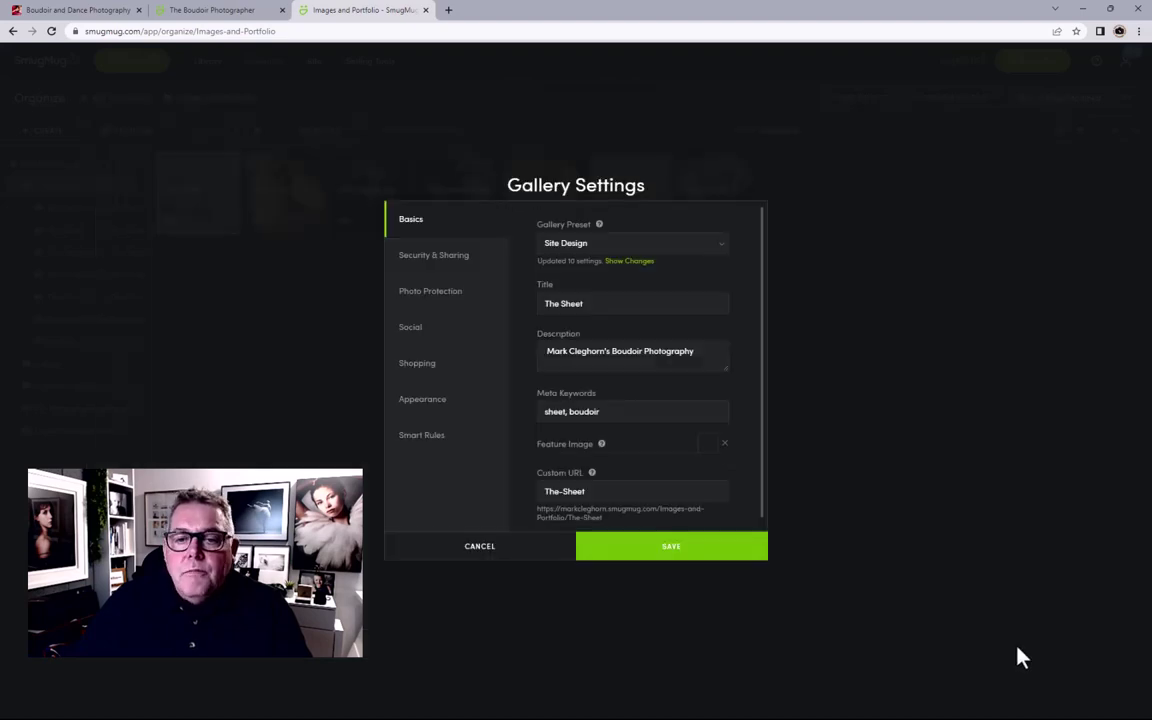
{"action": "left_click", "coordinate": [680, 549]}
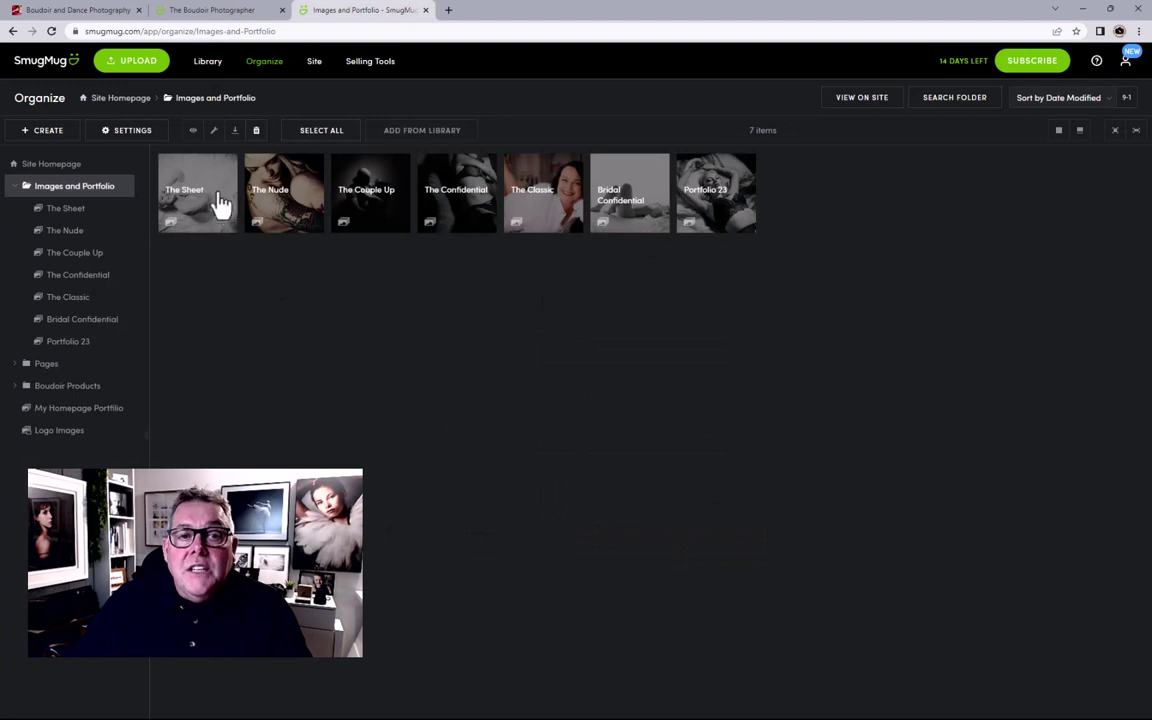
Step: Give The Nude the boudoir description with a second line 'Nude session ideas'
{"action": "left_click", "coordinate": [280, 220]}
{"action": "left_click", "coordinate": [124, 130]}
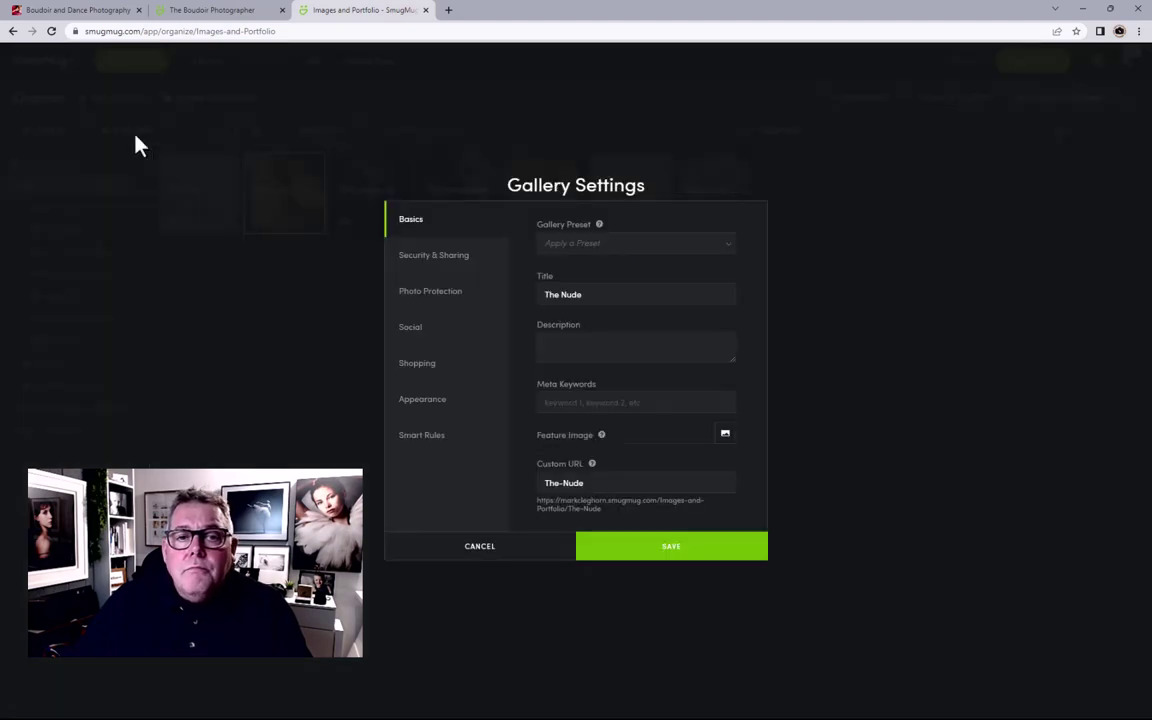
{"action": "left_click", "coordinate": [580, 346]}
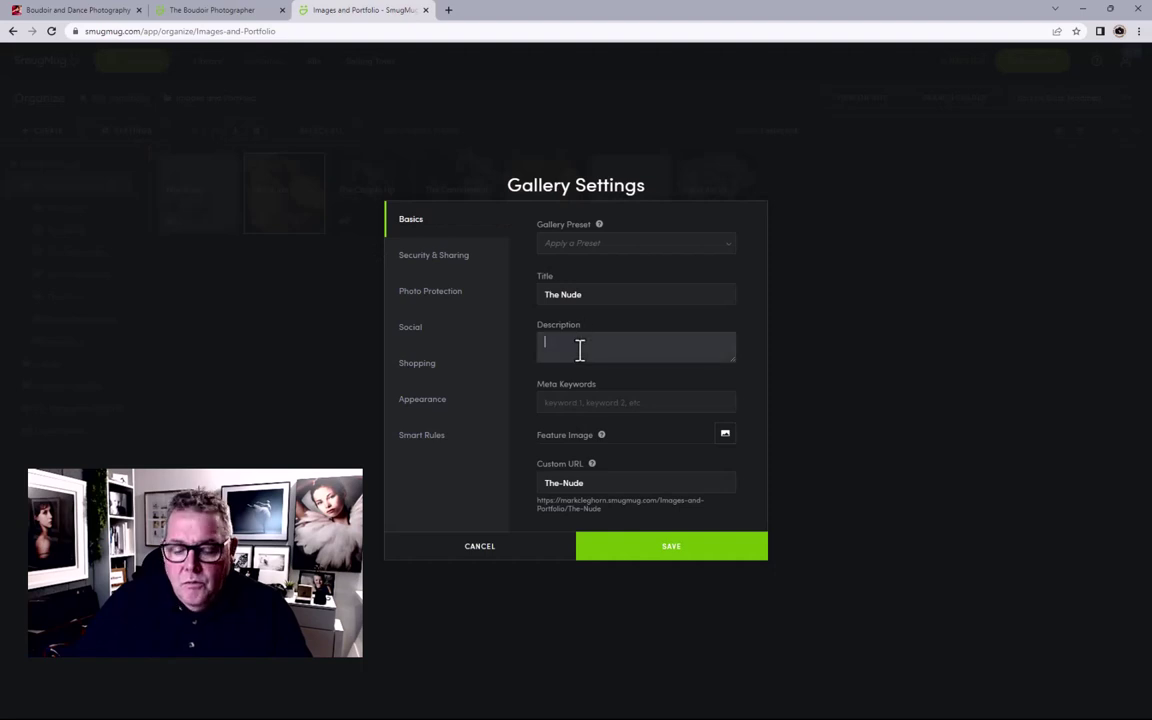
{"action": "type", "text": "Mark Cleghorn's Boudoir Photography"}
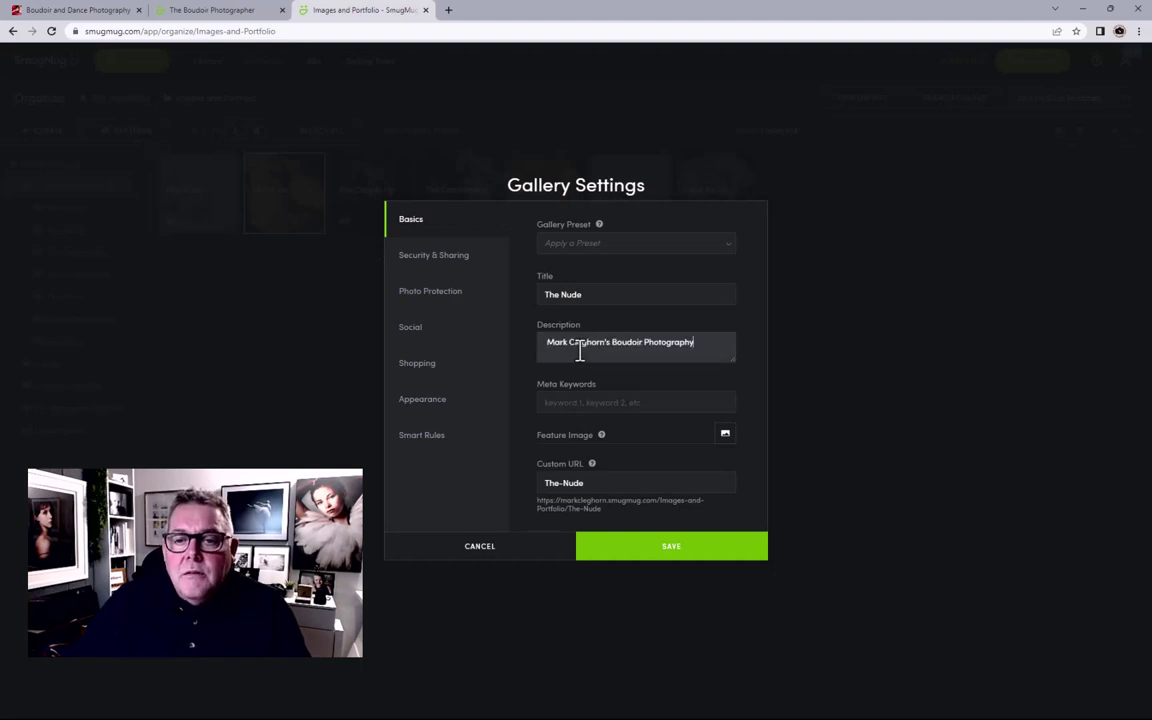
{"action": "key", "text": "Return"}
{"action": "type", "text": "Nu"}
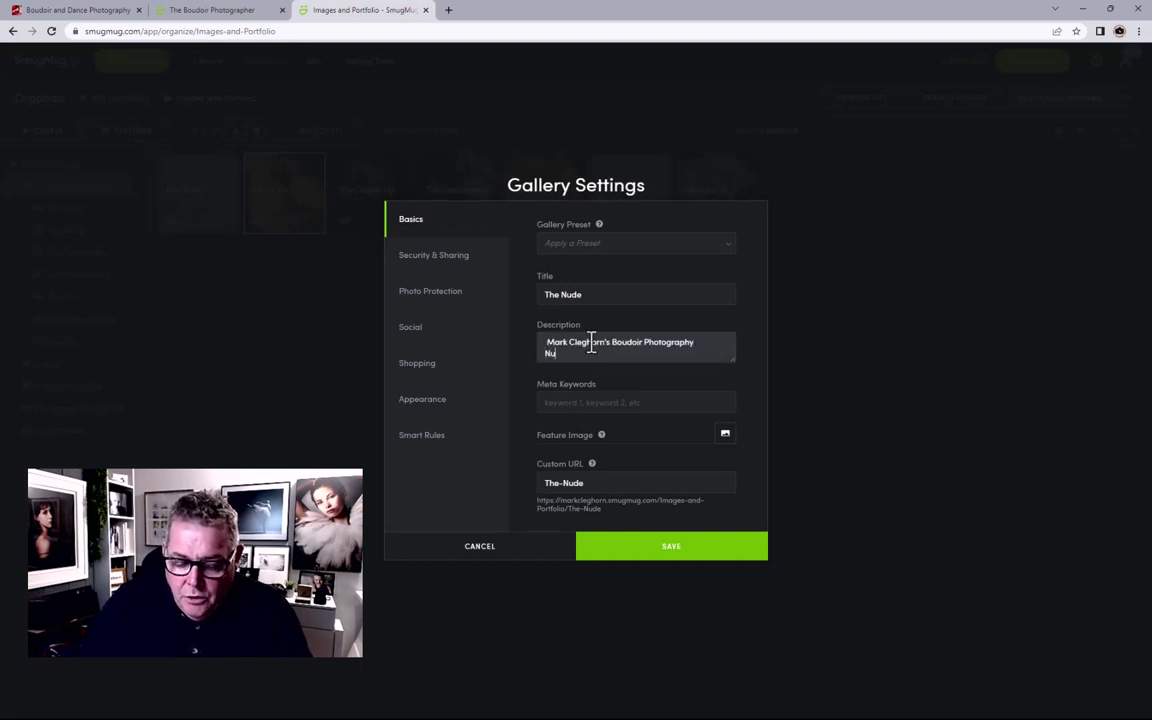
{"action": "type", "text": "de session"}
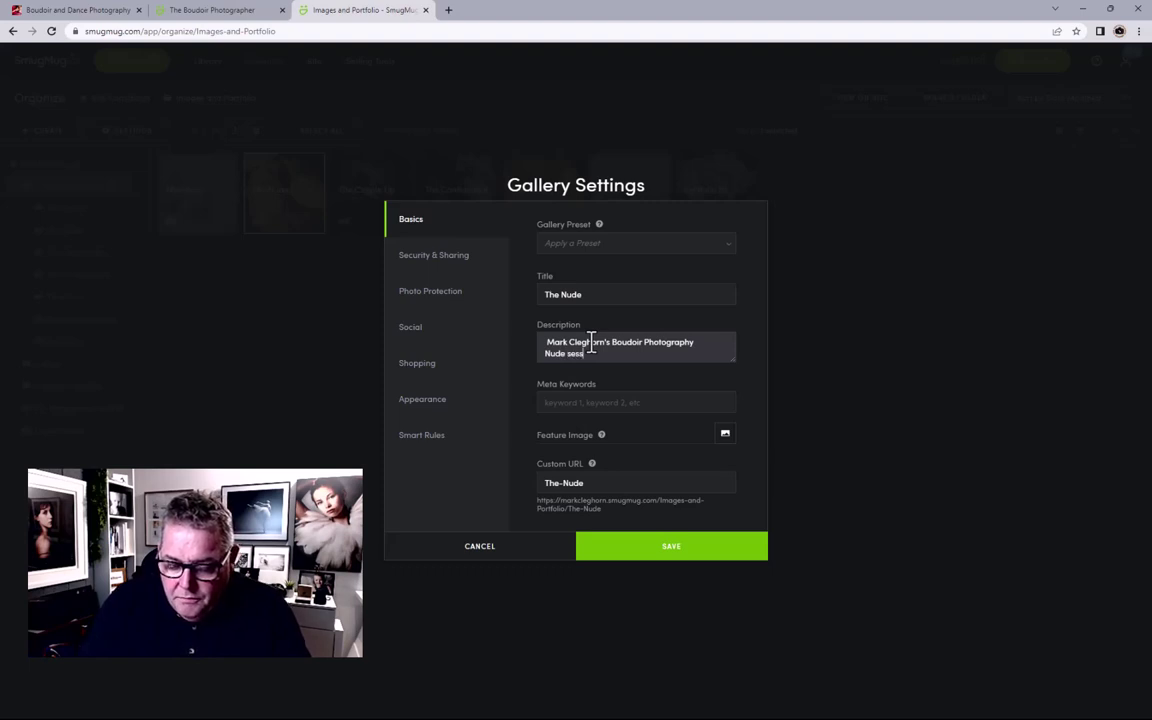
{"action": "type", "text": " ideas"}
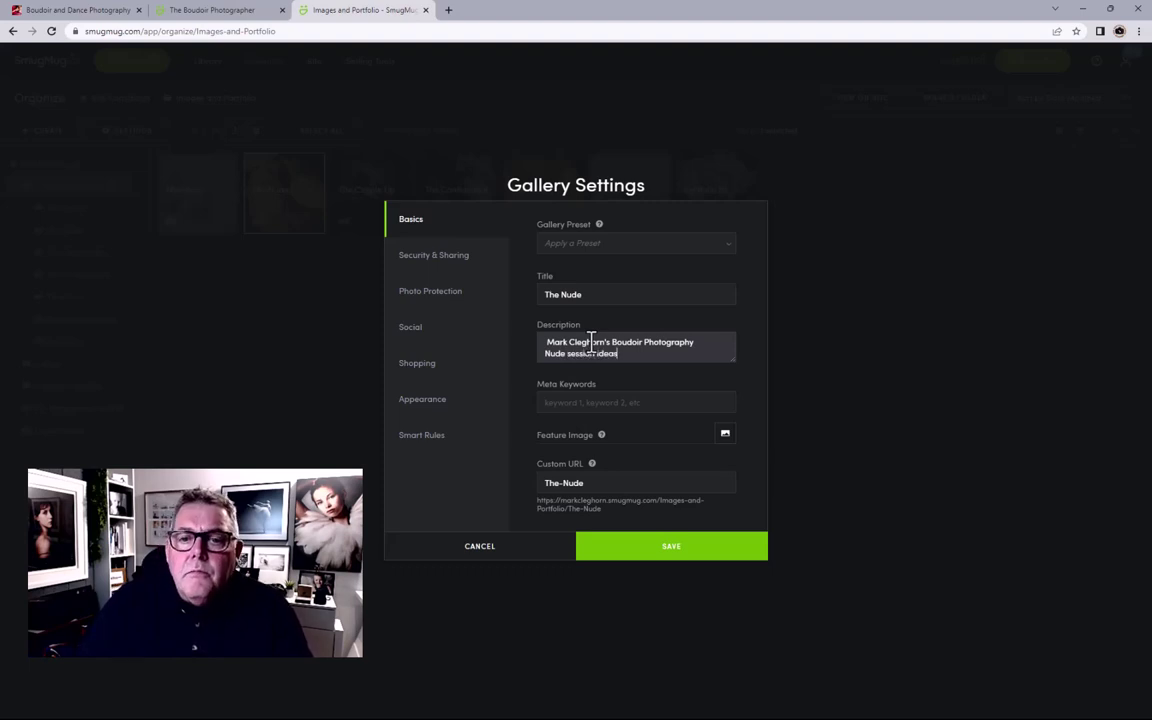
Step: Add 'boudoir nude portrait' keywords and make the second photo The Nude's feature image
{"action": "left_click", "coordinate": [581, 401]}
{"action": "type", "text": "boudoir nude"}
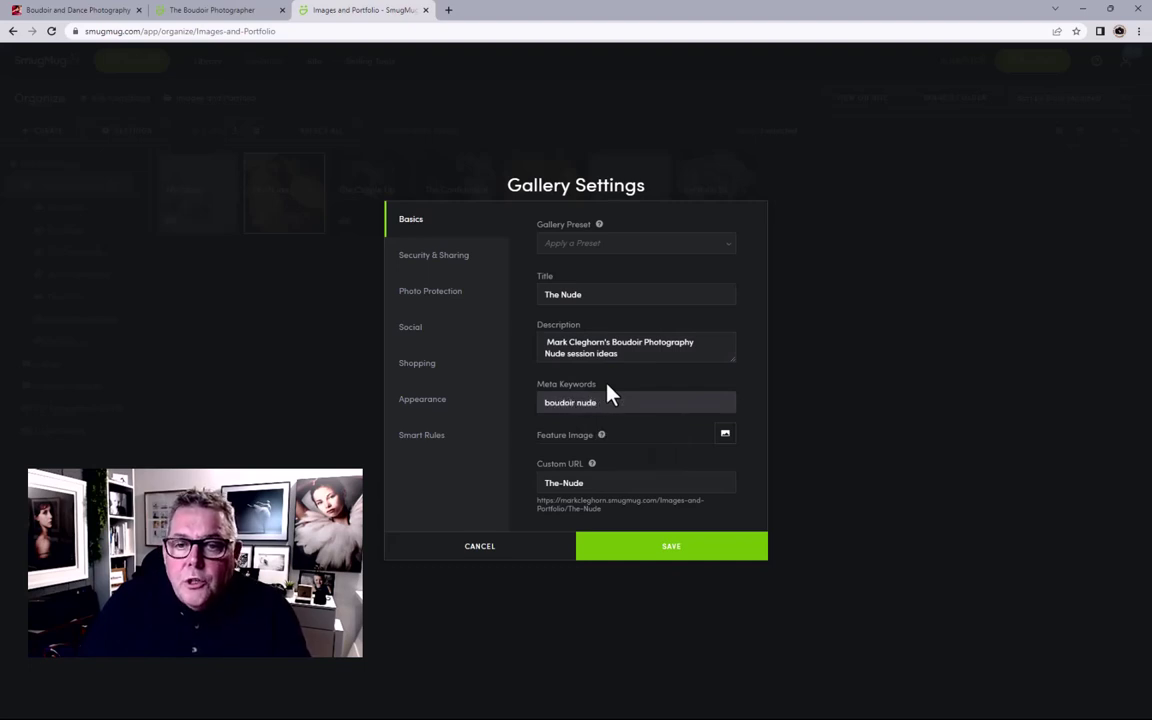
{"action": "type", "text": " portrait"}
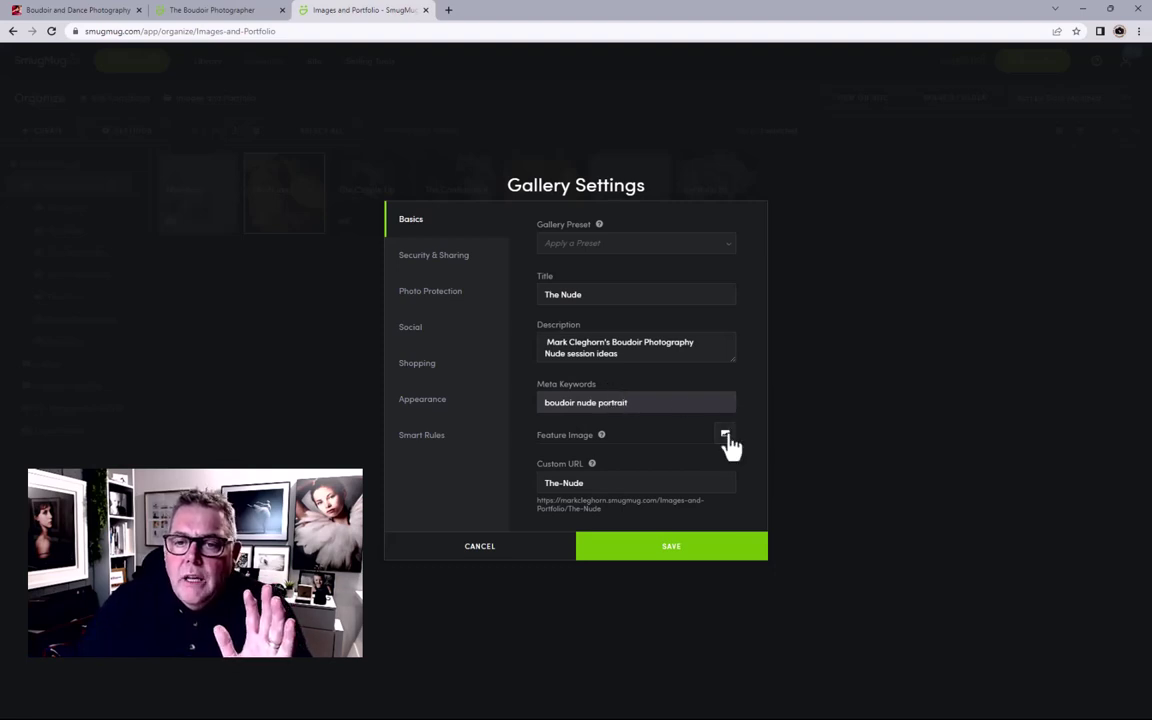
{"action": "left_click", "coordinate": [725, 434]}
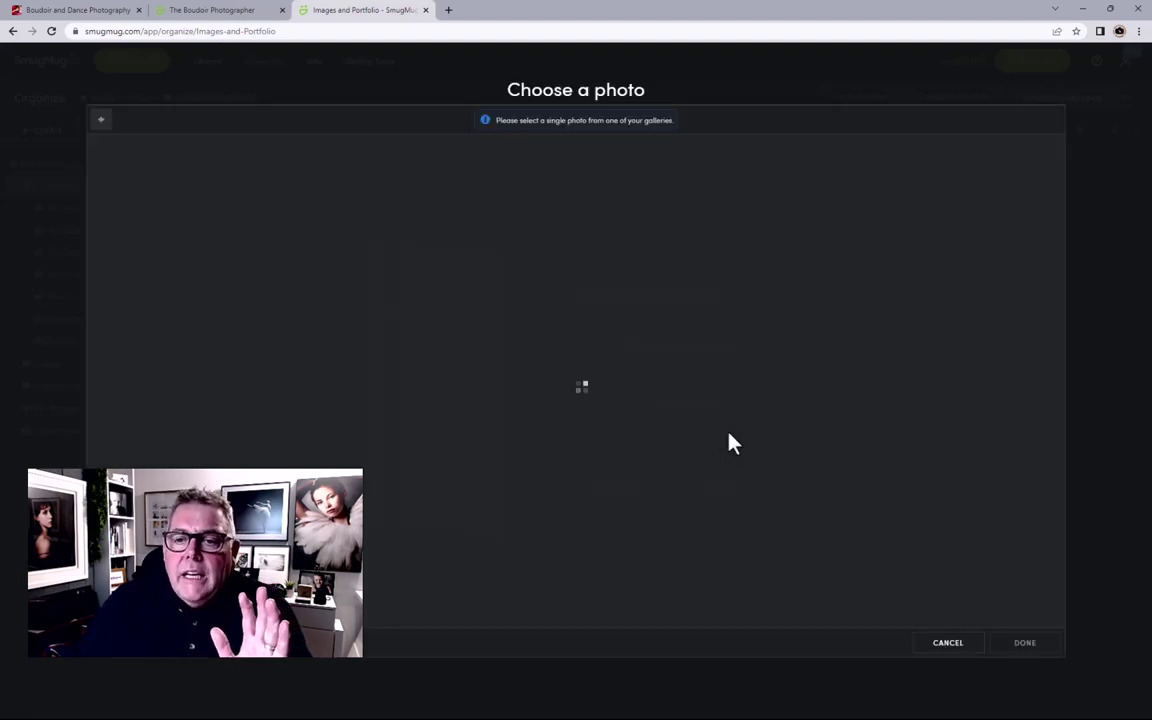
{"action": "left_click", "coordinate": [198, 176]}
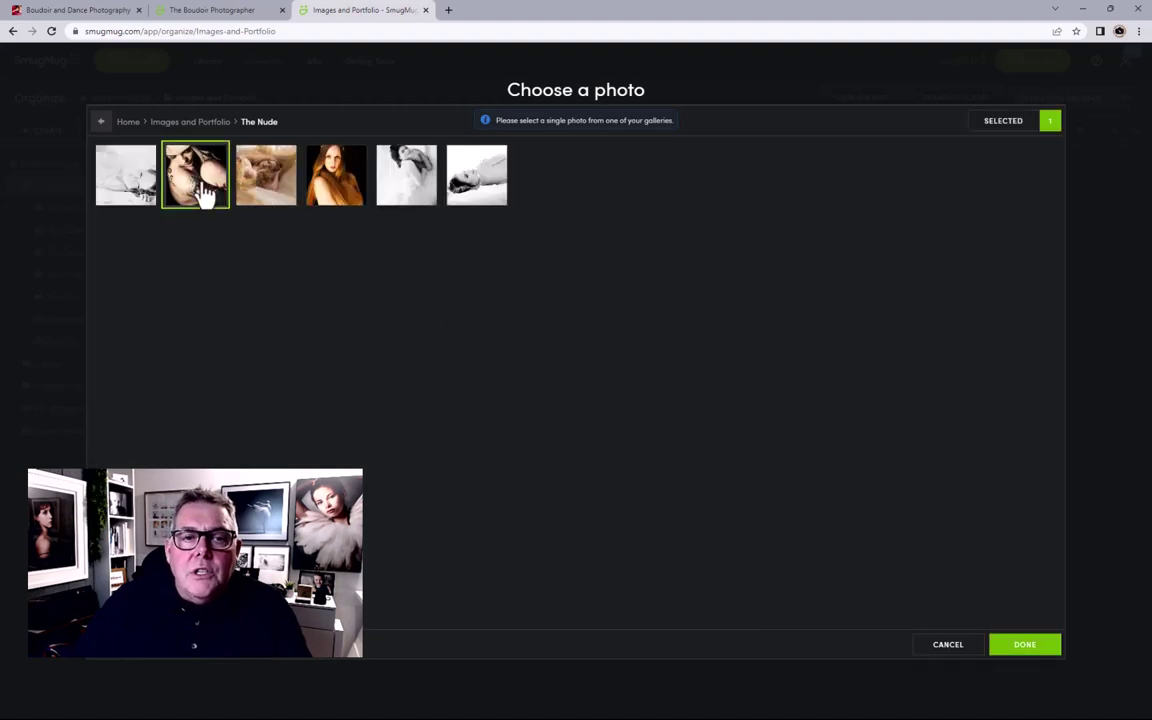
{"action": "left_click", "coordinate": [1012, 650]}
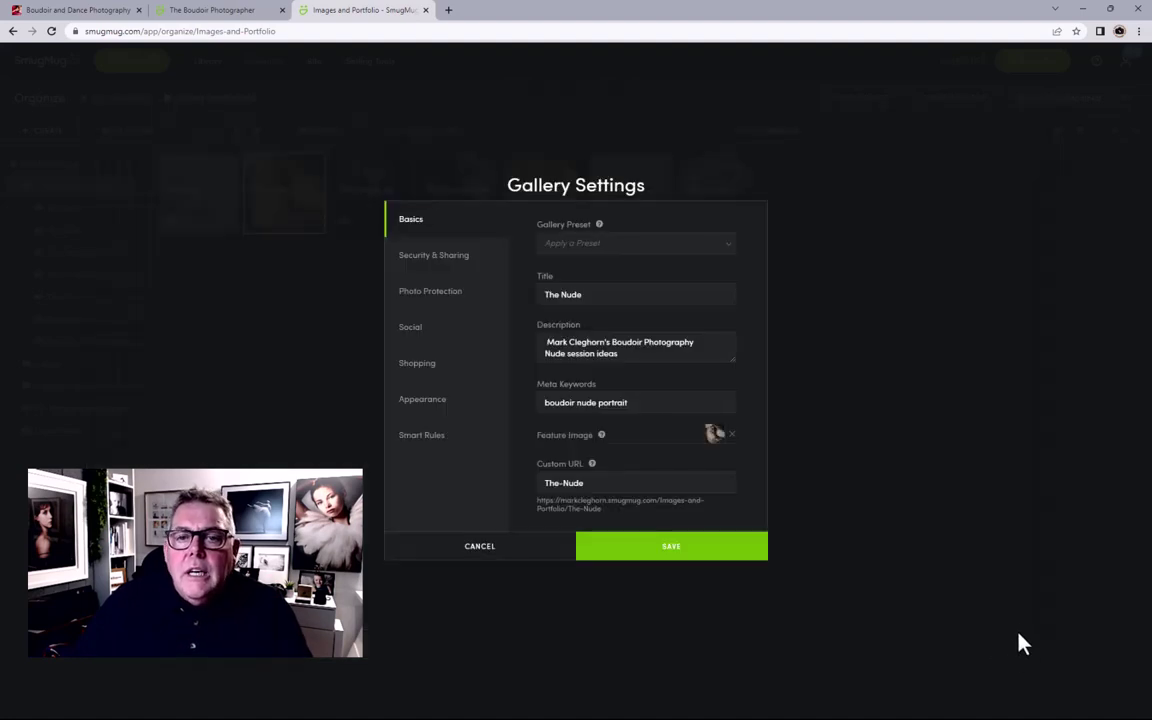
{"action": "left_click", "coordinate": [576, 250]}
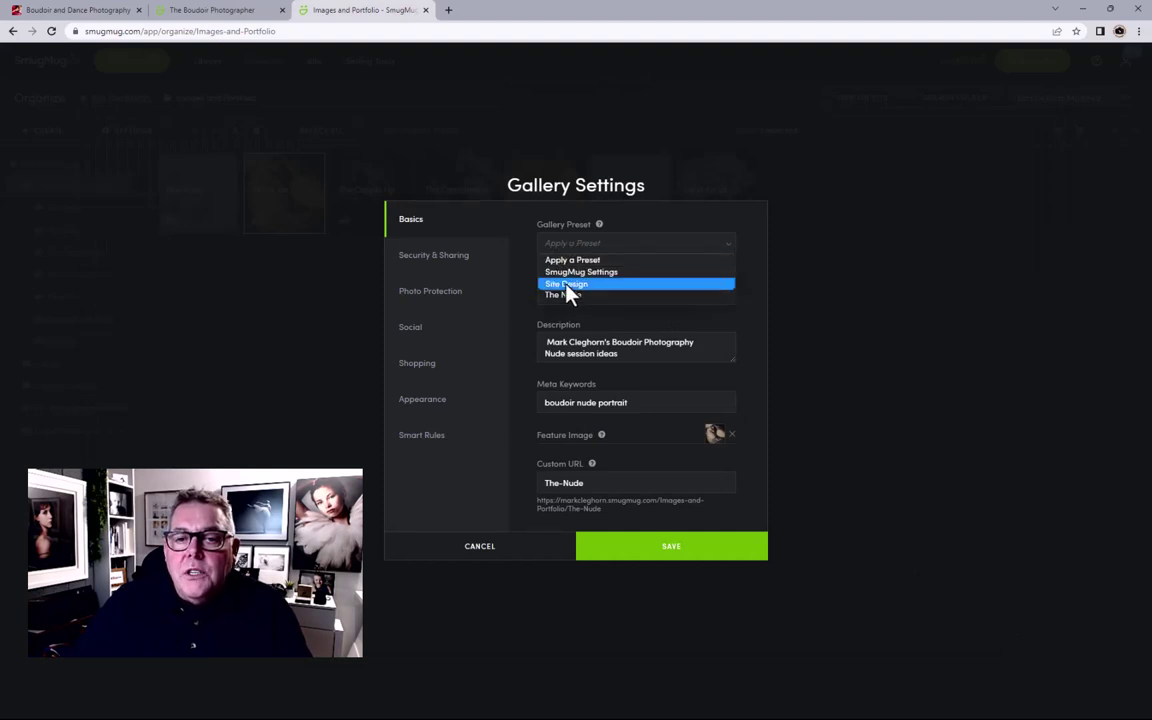
{"action": "left_click", "coordinate": [536, 232]}
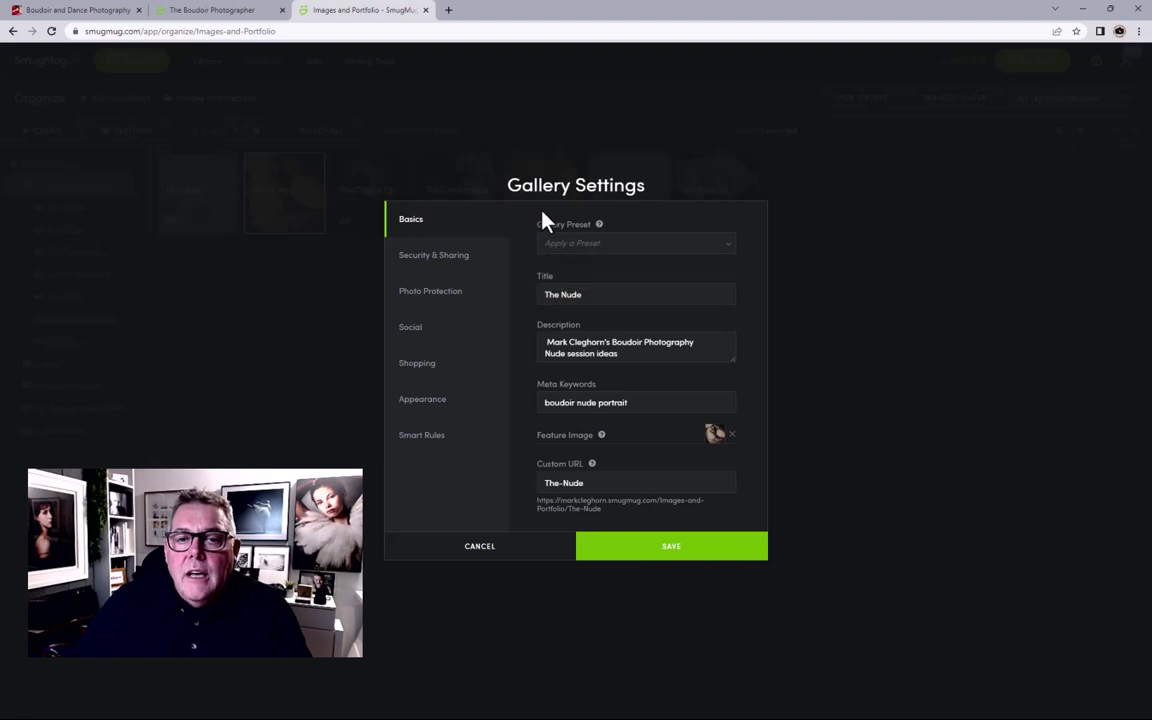
Step: Check security and photo protection settings, then apply the Site Design preset to The Nude
{"action": "left_click", "coordinate": [460, 261]}
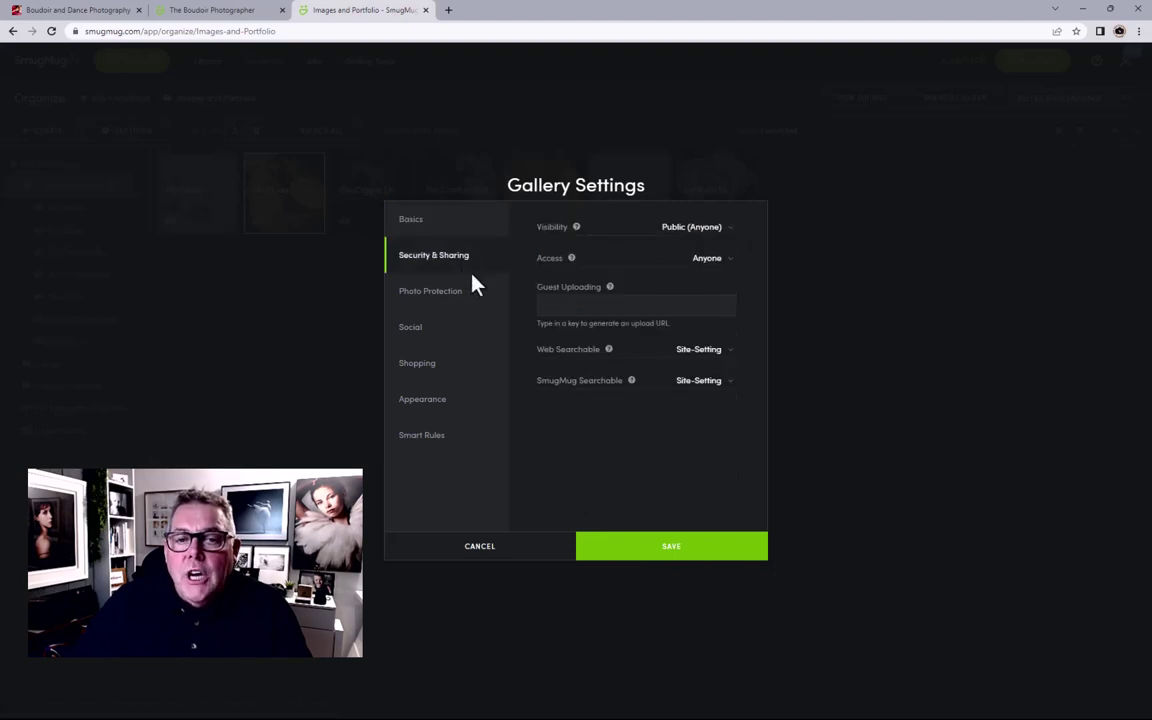
{"action": "left_click", "coordinate": [465, 300]}
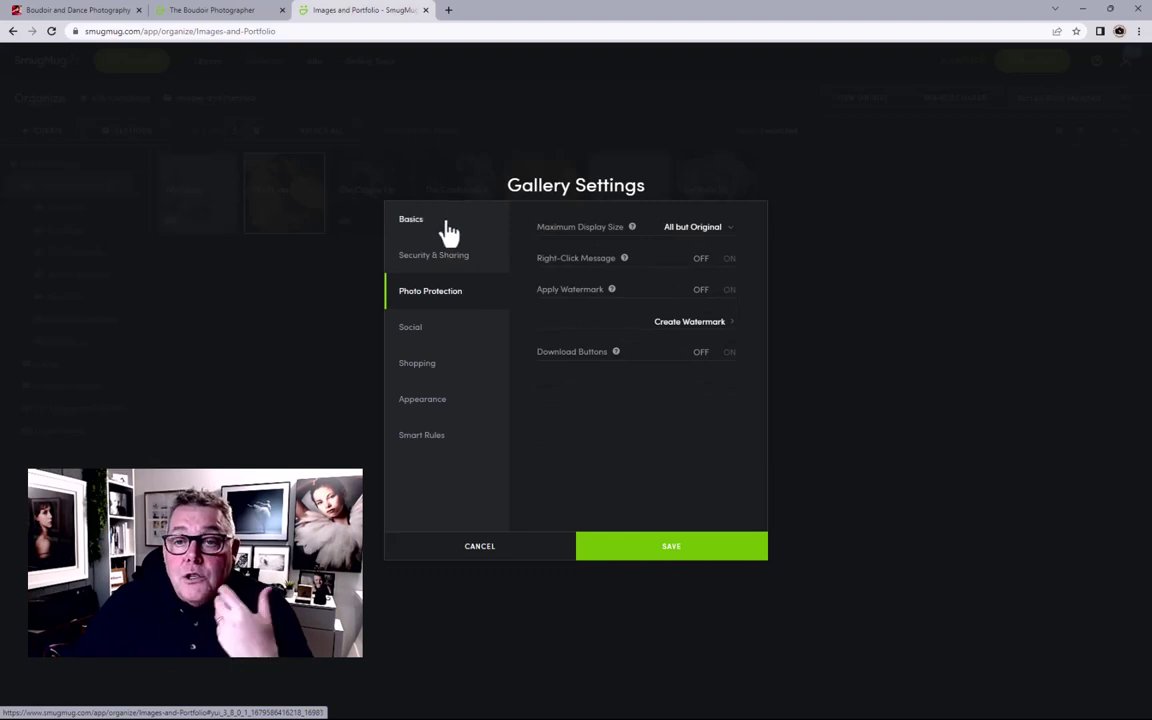
{"action": "left_click", "coordinate": [449, 231]}
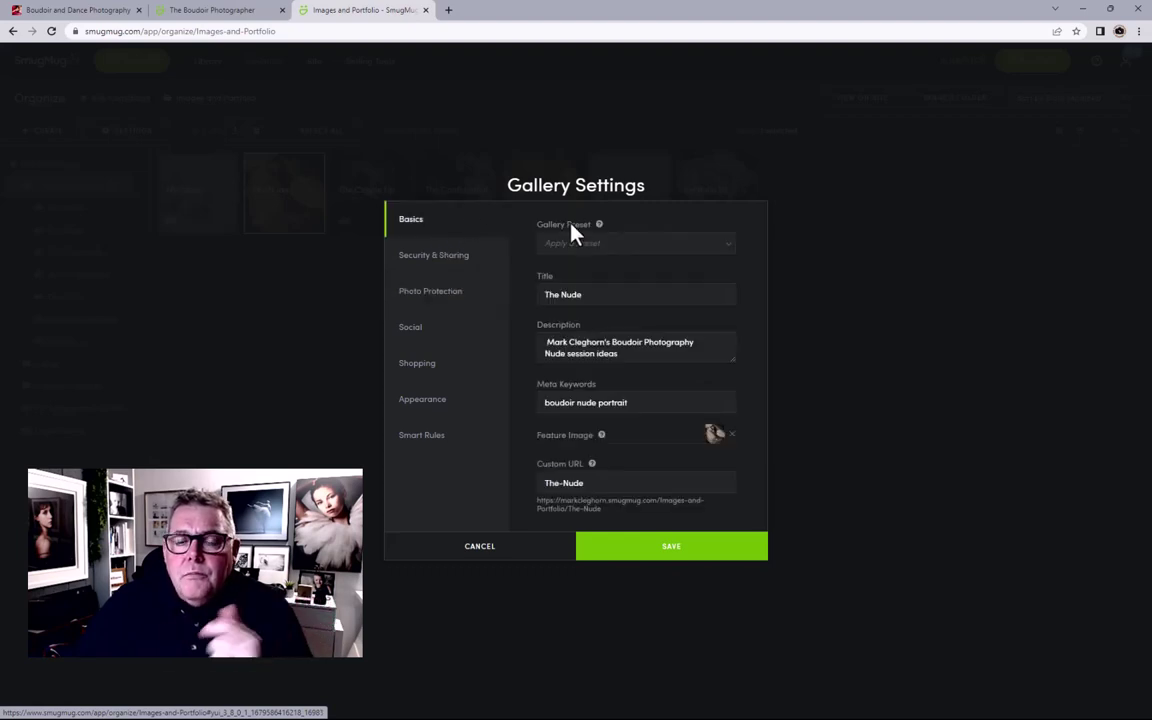
{"action": "left_click", "coordinate": [624, 245]}
{"action": "left_click", "coordinate": [601, 286]}
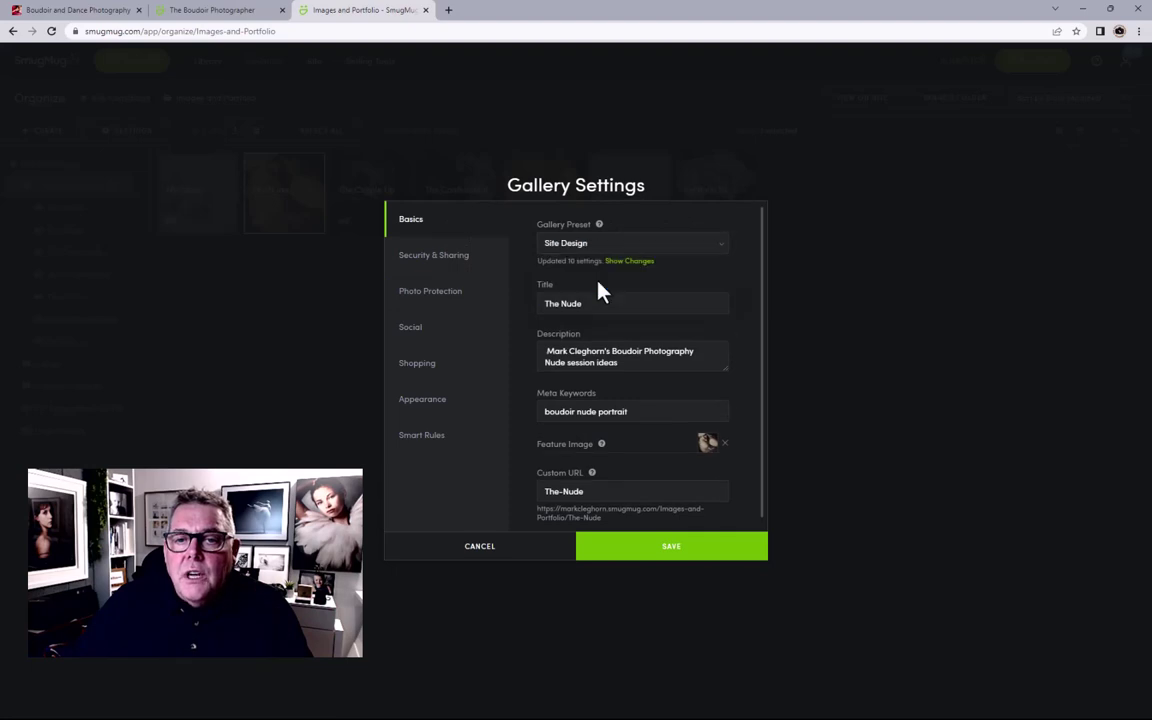
Step: Review Photo Protection, Social, Shopping and Appearance settings, then save The Nude
{"action": "left_click", "coordinate": [441, 303]}
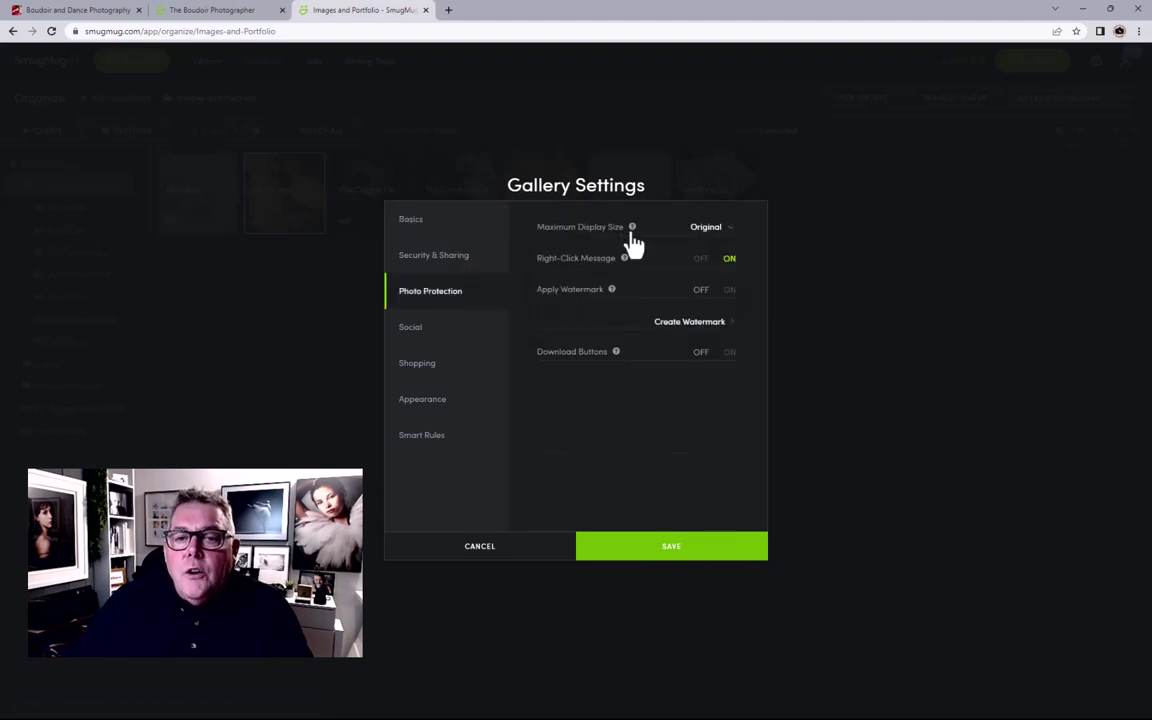
{"action": "left_click", "coordinate": [436, 340]}
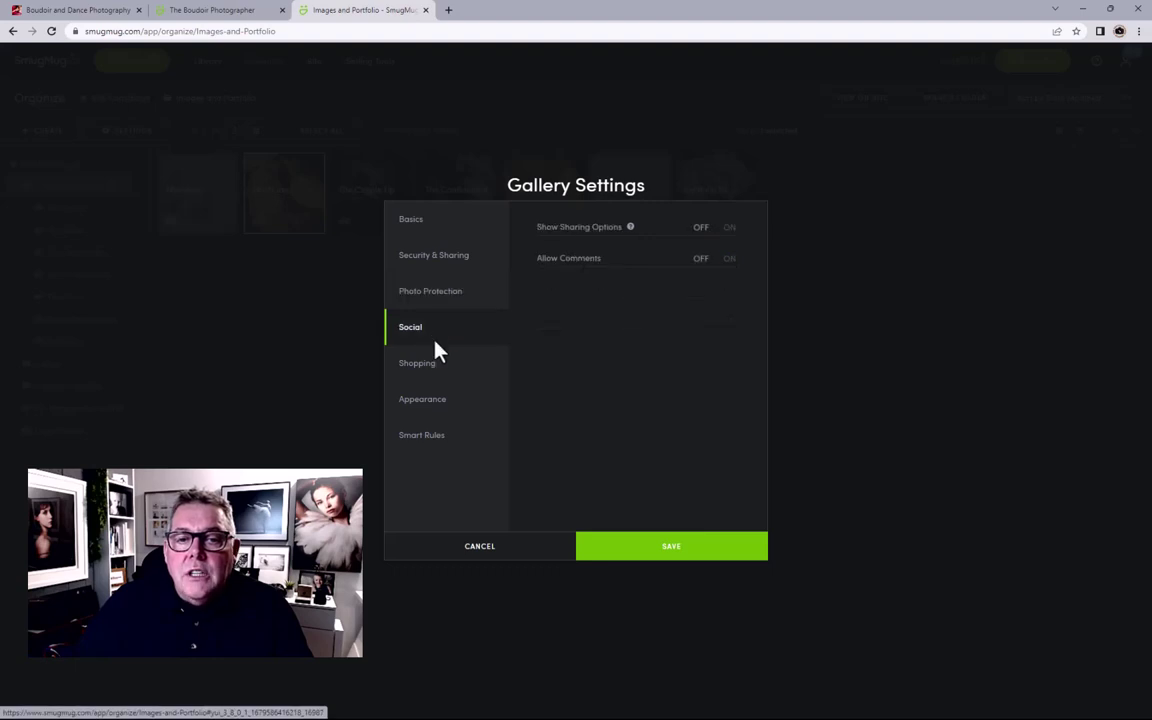
{"action": "left_click", "coordinate": [436, 378]}
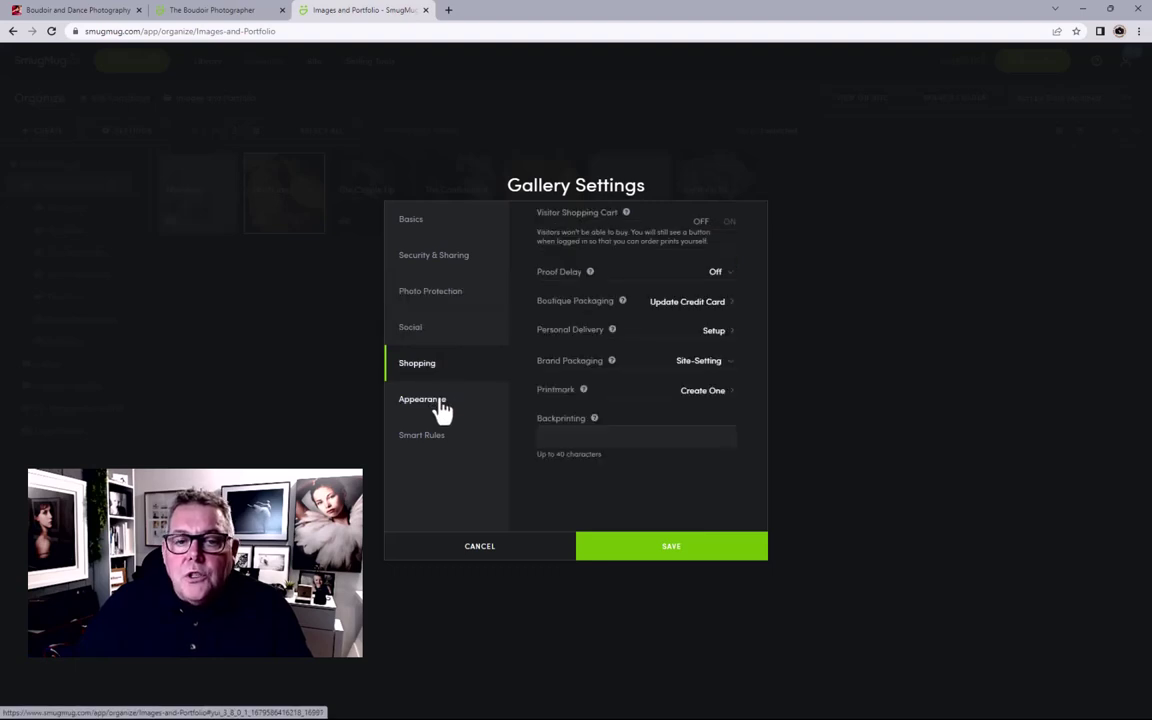
{"action": "left_click", "coordinate": [442, 405]}
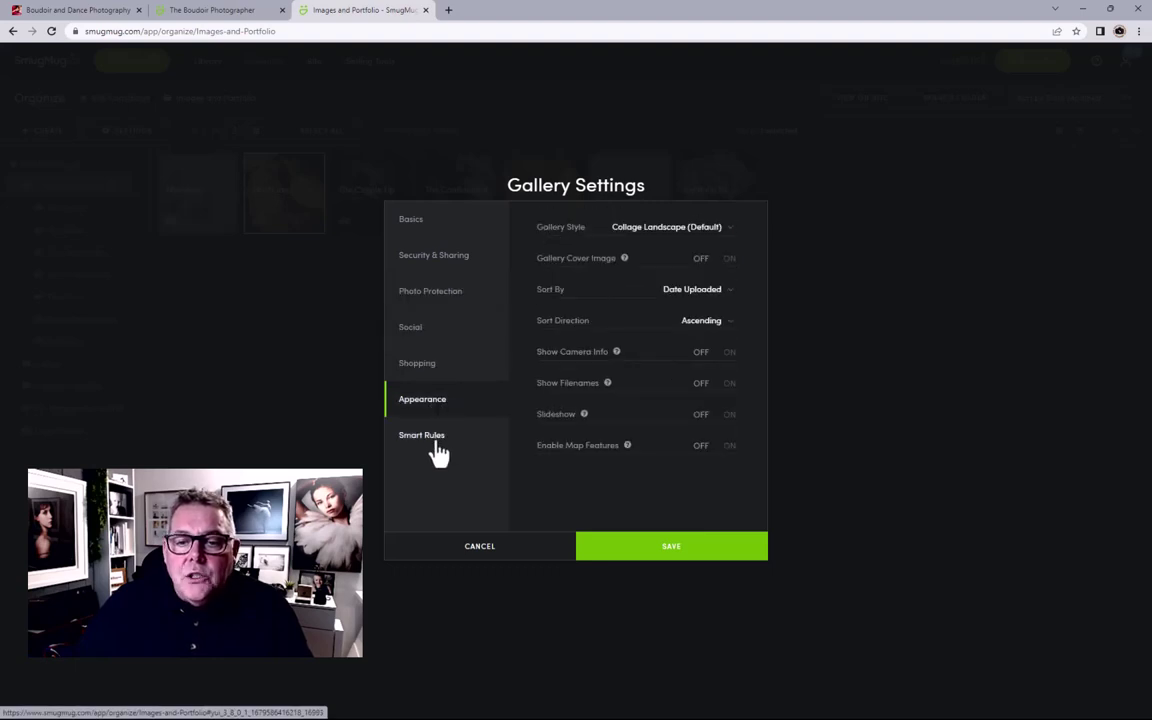
{"action": "left_click", "coordinate": [680, 540]}
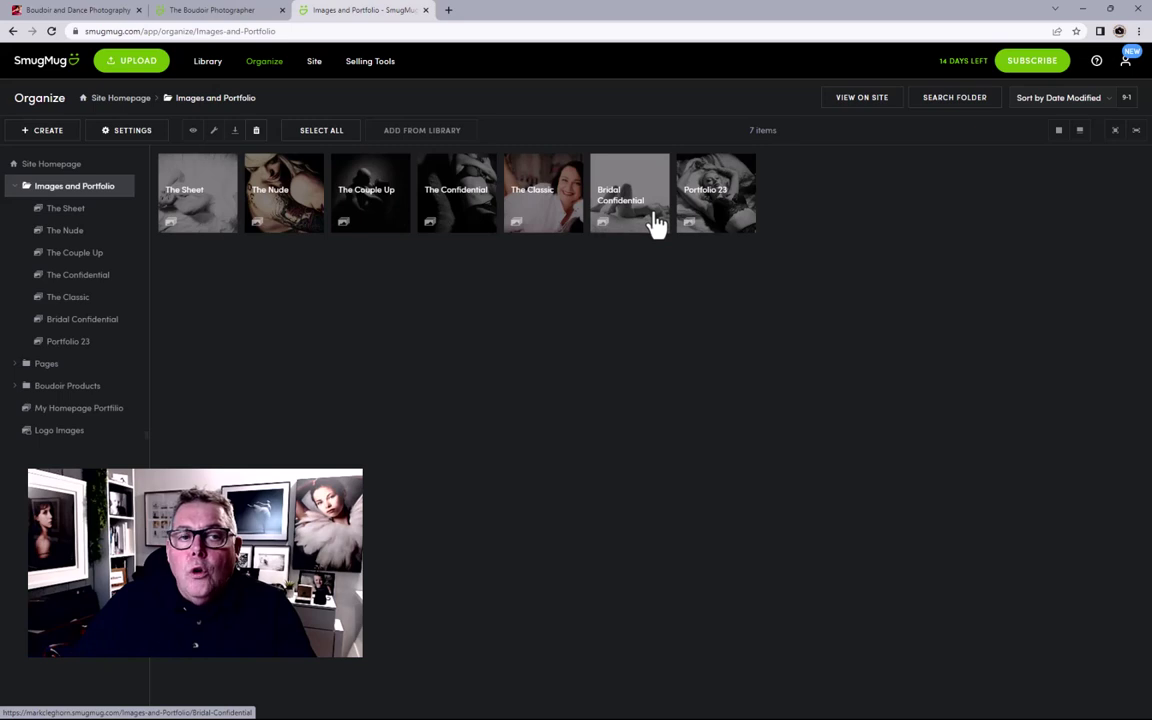
Step: From Site Homepage, open All Galleries Within Folder settings for Images and Portfolio
{"action": "left_click", "coordinate": [135, 110]}
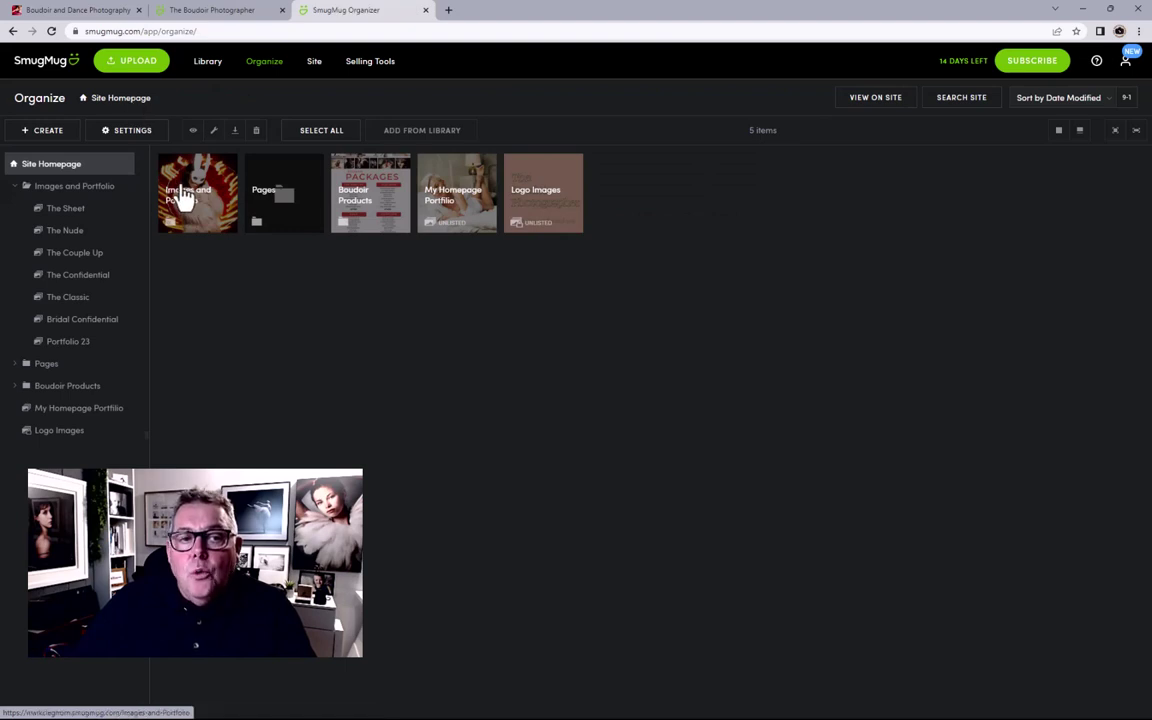
{"action": "left_click", "coordinate": [182, 197]}
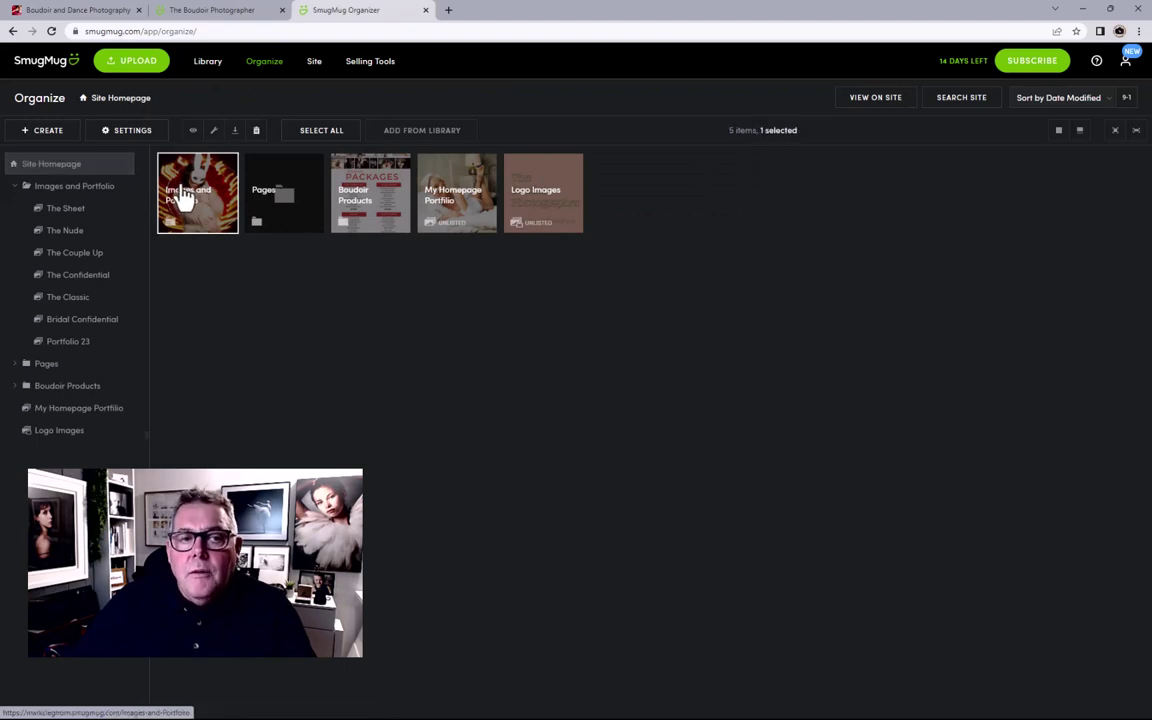
{"action": "left_click", "coordinate": [127, 138]}
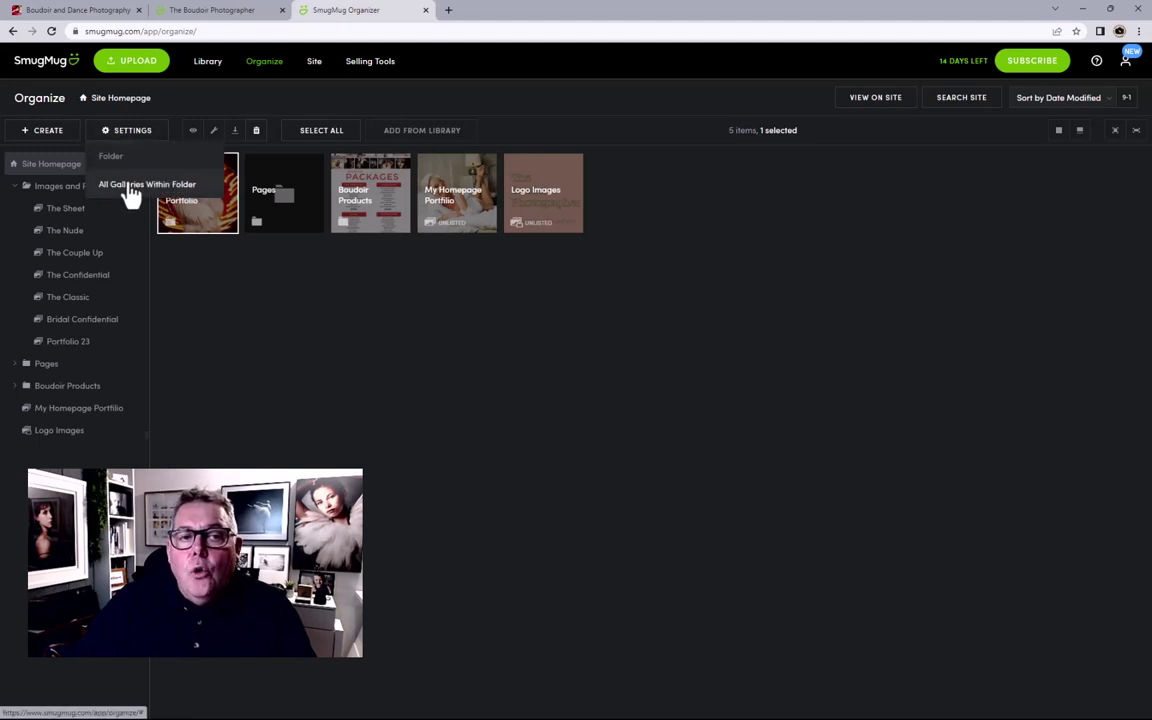
{"action": "left_click", "coordinate": [136, 194]}
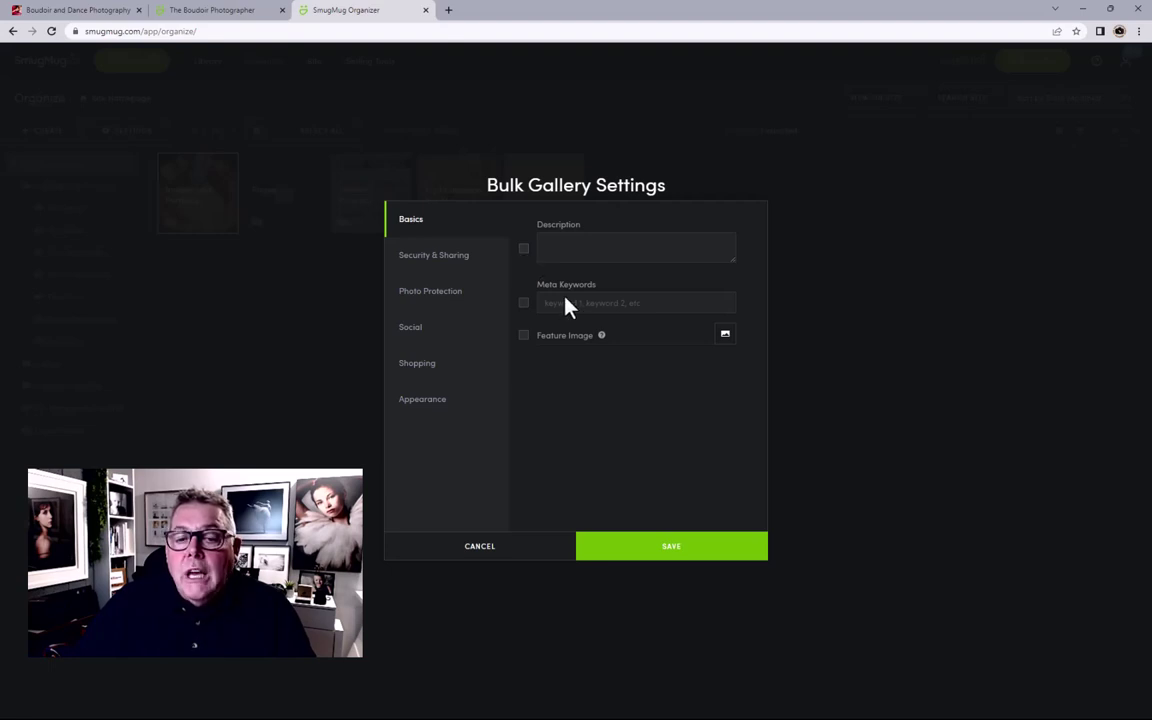
Step: Cancel the bulk settings and open The Couple Up gallery's settings
{"action": "left_click", "coordinate": [549, 552]}
{"action": "left_click", "coordinate": [187, 224]}
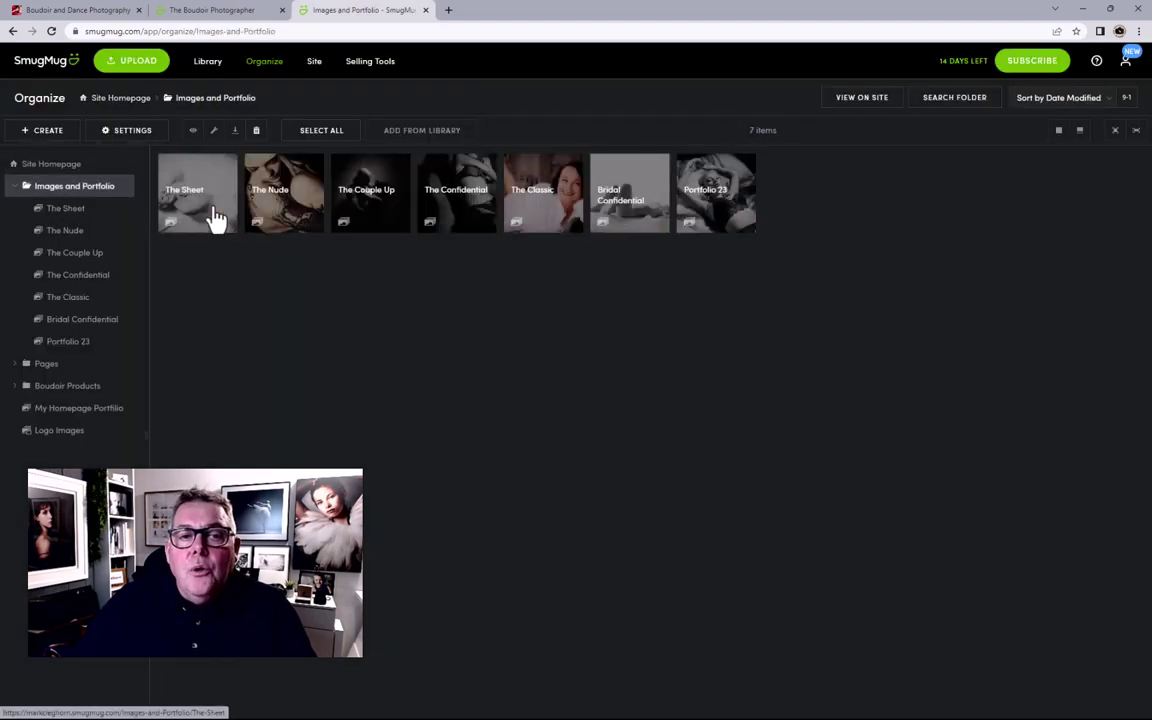
{"action": "left_click", "coordinate": [385, 218]}
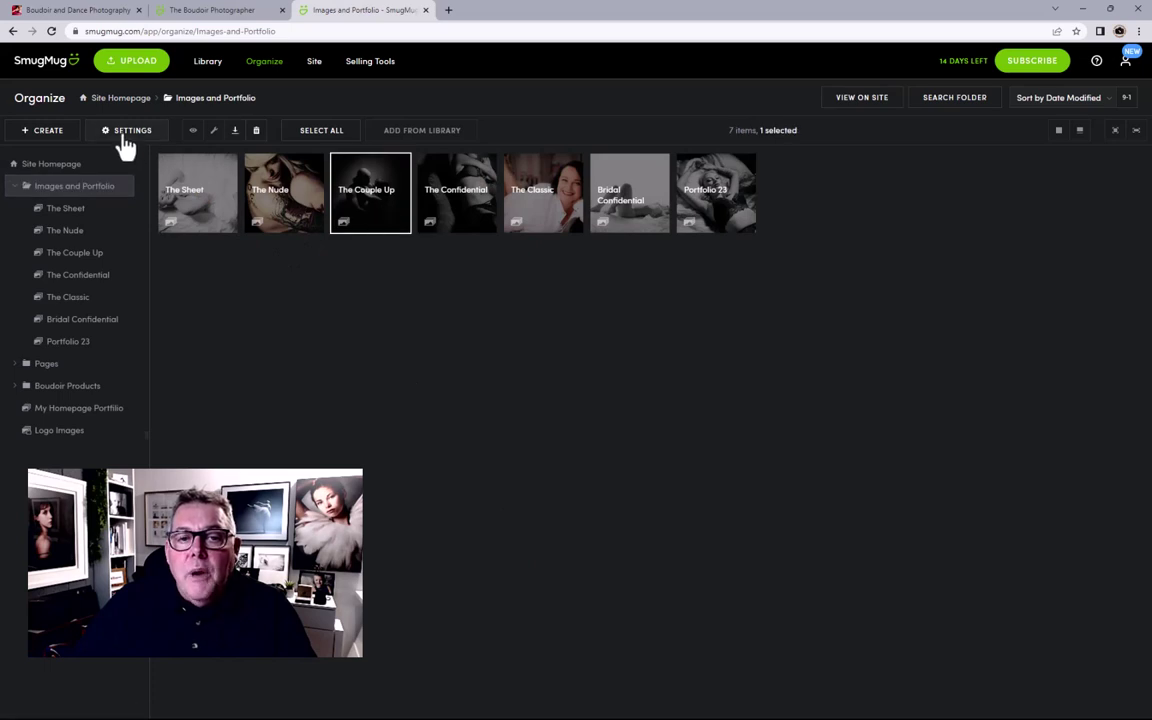
{"action": "left_click", "coordinate": [213, 130]}
Step: Apply Site Design, paste the boudoir description, set a couple photo as feature image, and save
{"action": "left_click", "coordinate": [578, 243]}
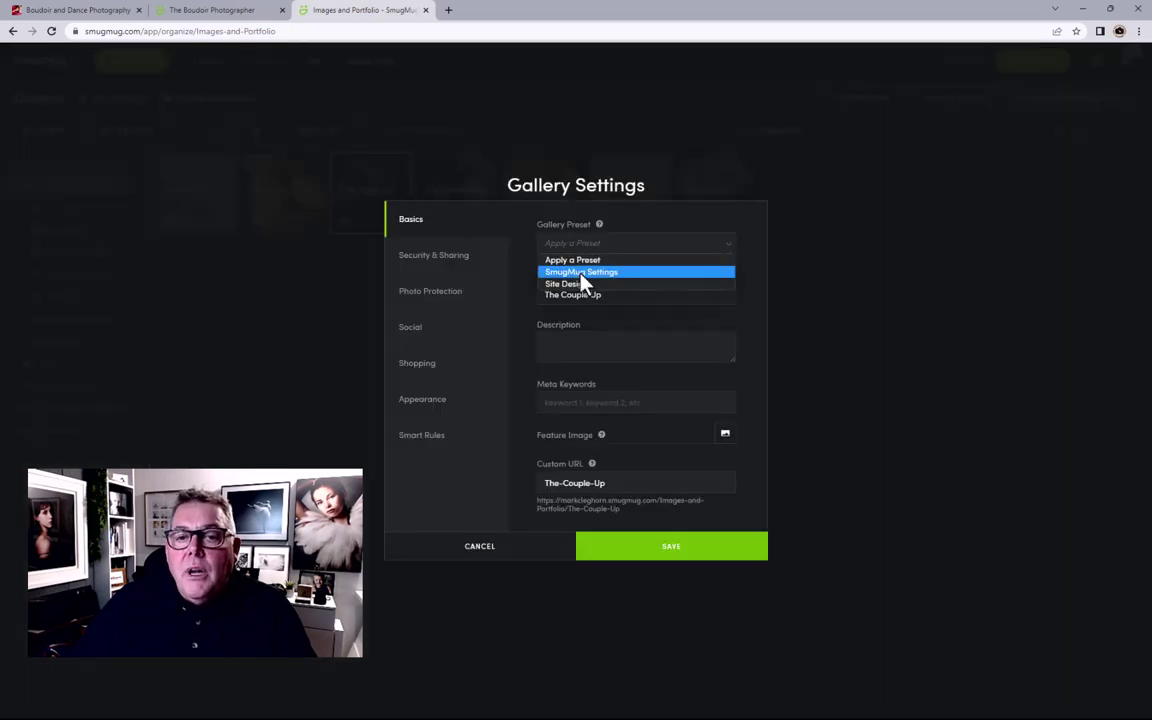
{"action": "left_click", "coordinate": [583, 285]}
{"action": "left_click", "coordinate": [584, 352]}
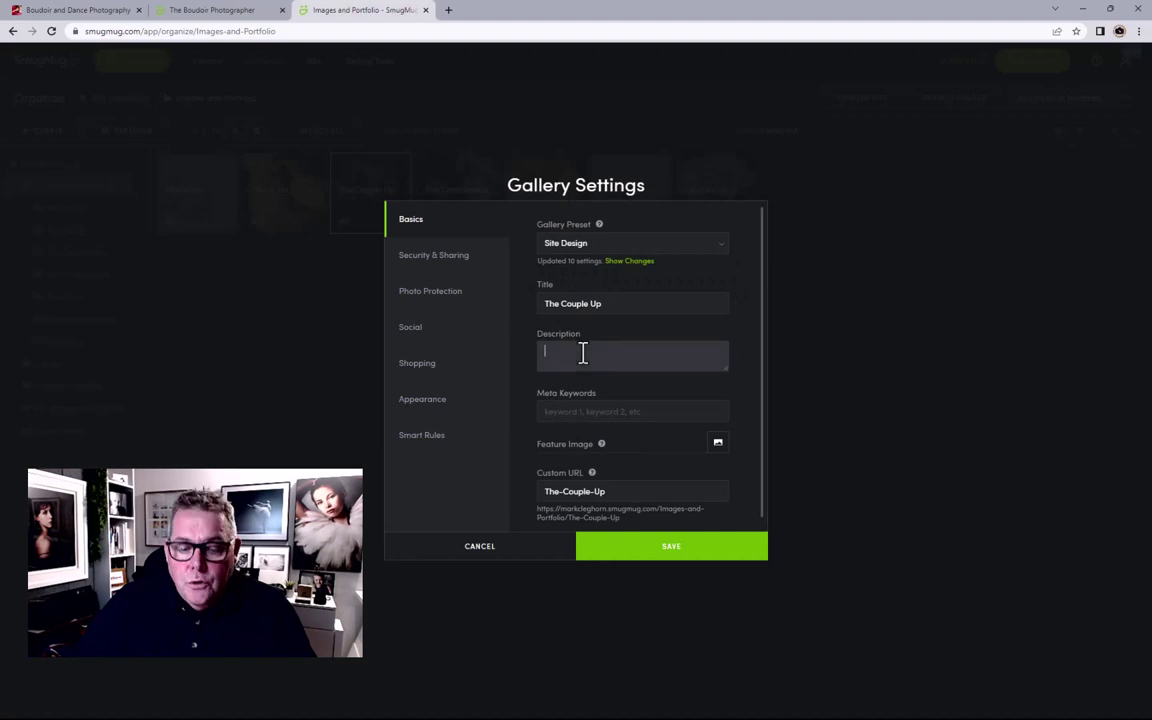
{"action": "type", "text": "Mark Cleghorn's Boudoir Photography"}
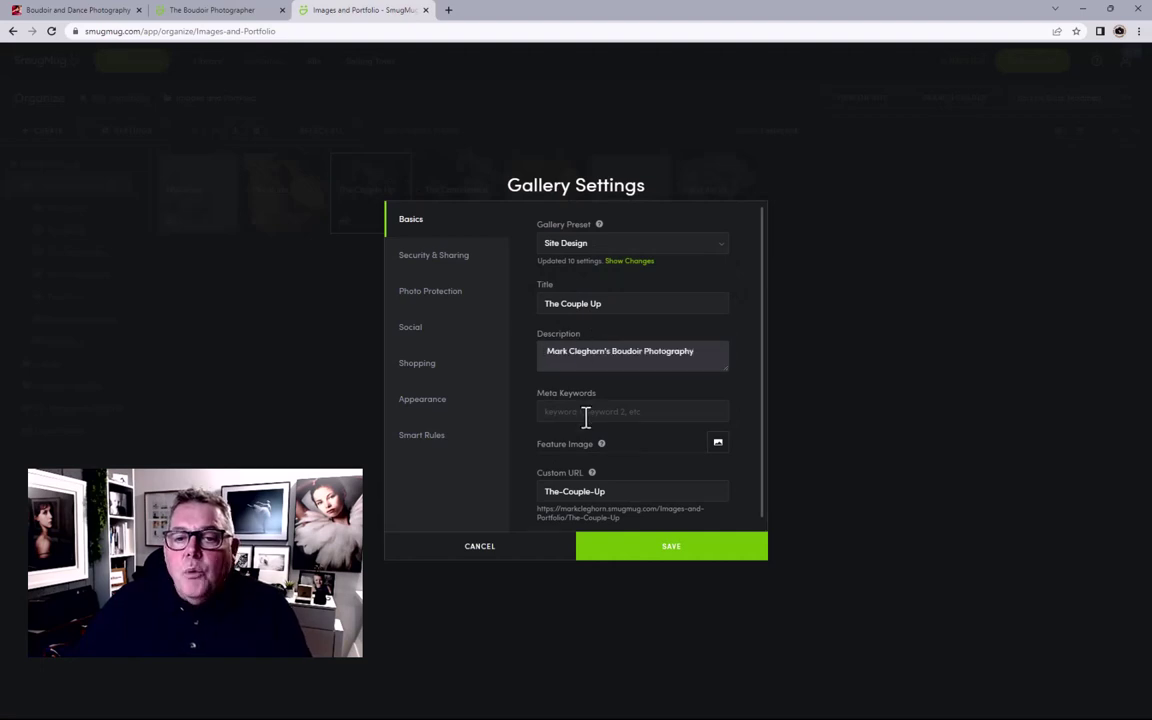
{"action": "left_click", "coordinate": [719, 446]}
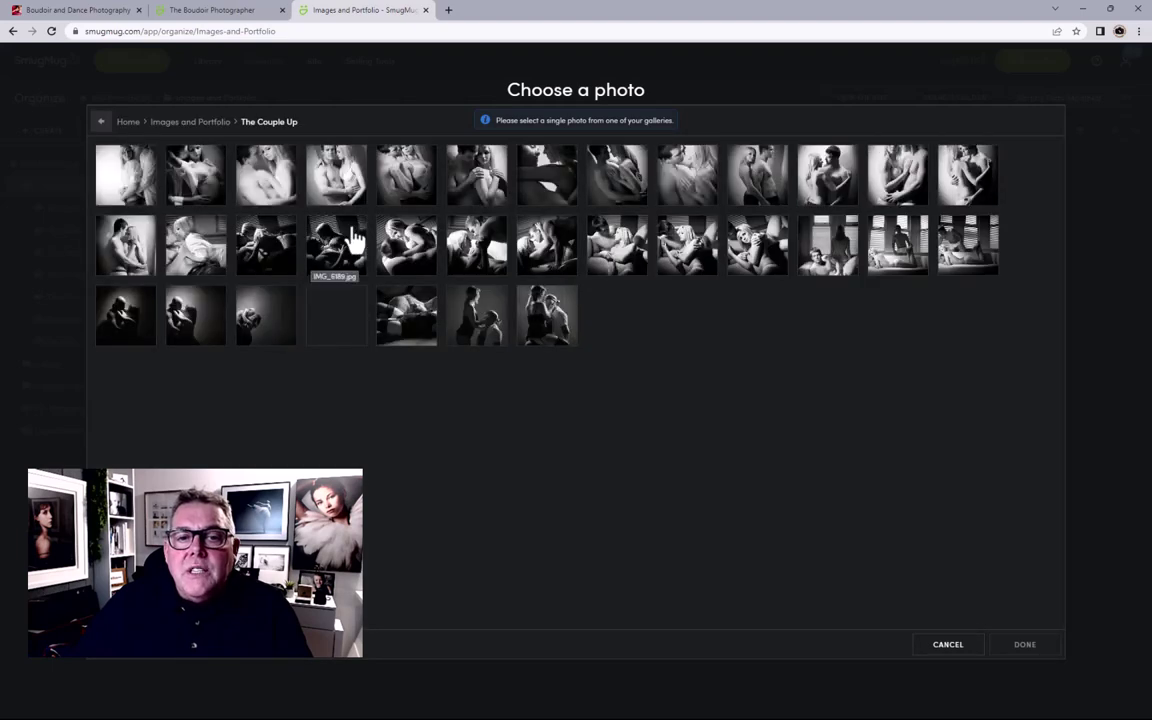
{"action": "left_click", "coordinate": [408, 255]}
{"action": "left_click", "coordinate": [1008, 652]}
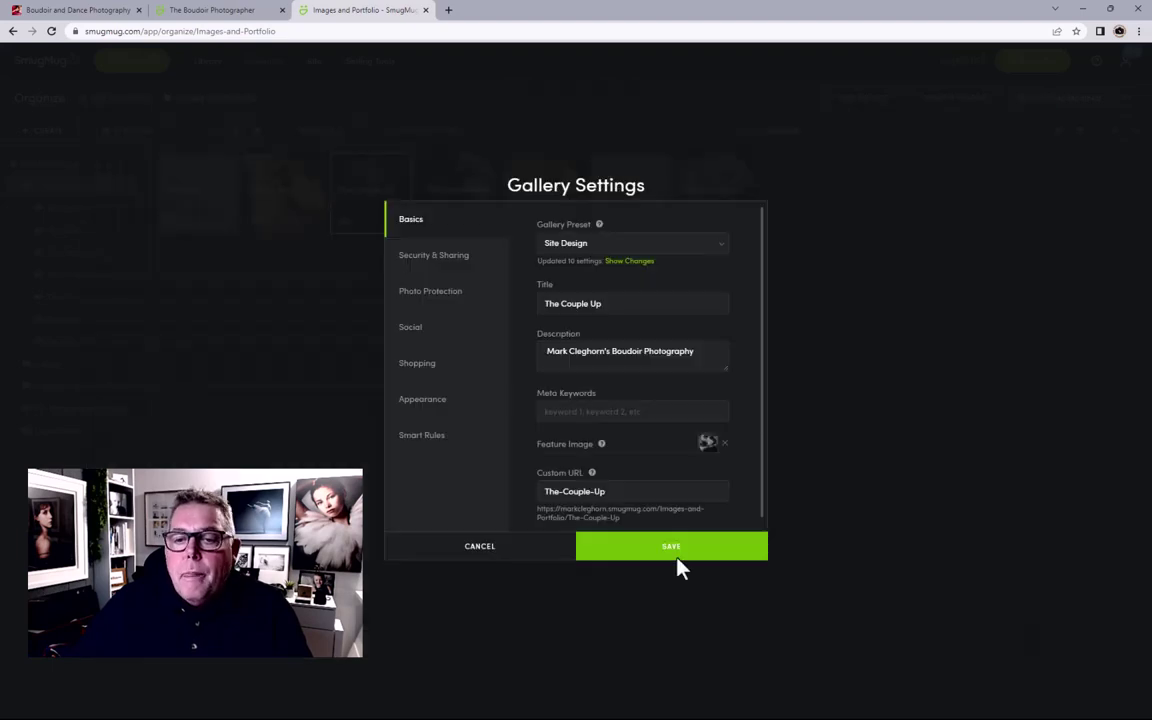
{"action": "left_click", "coordinate": [670, 550]}
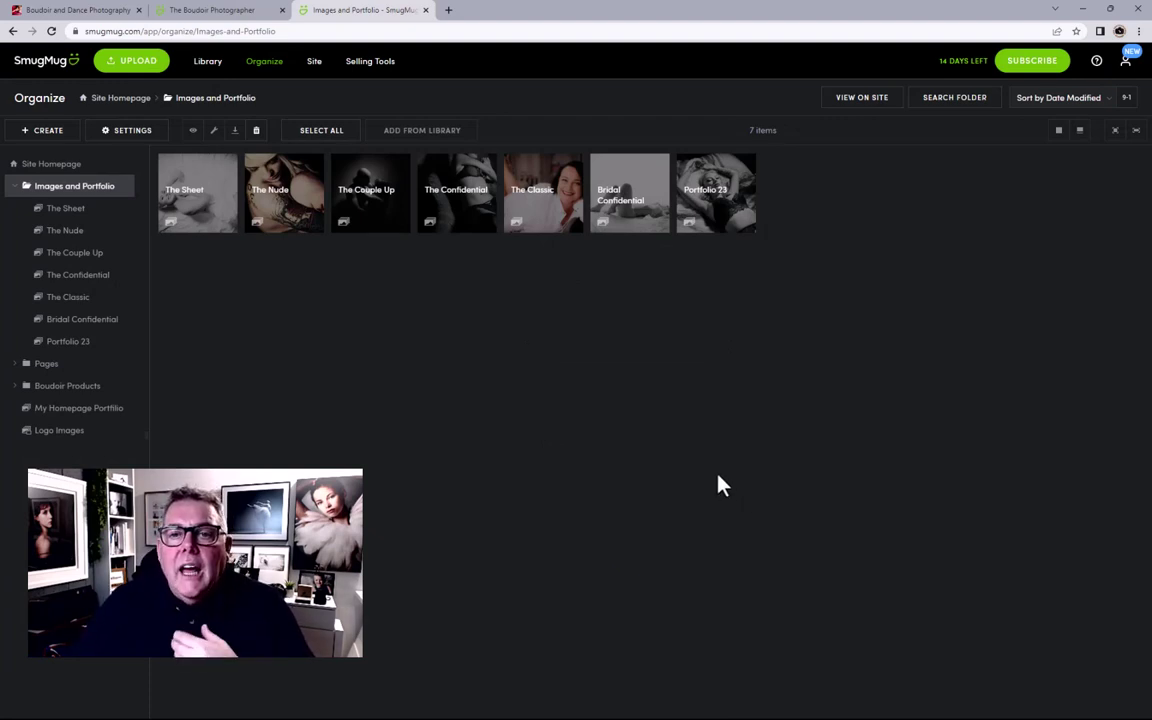
Step: Give The Classic the Site Design preset and the boudoir photography description
{"action": "left_click", "coordinate": [533, 230]}
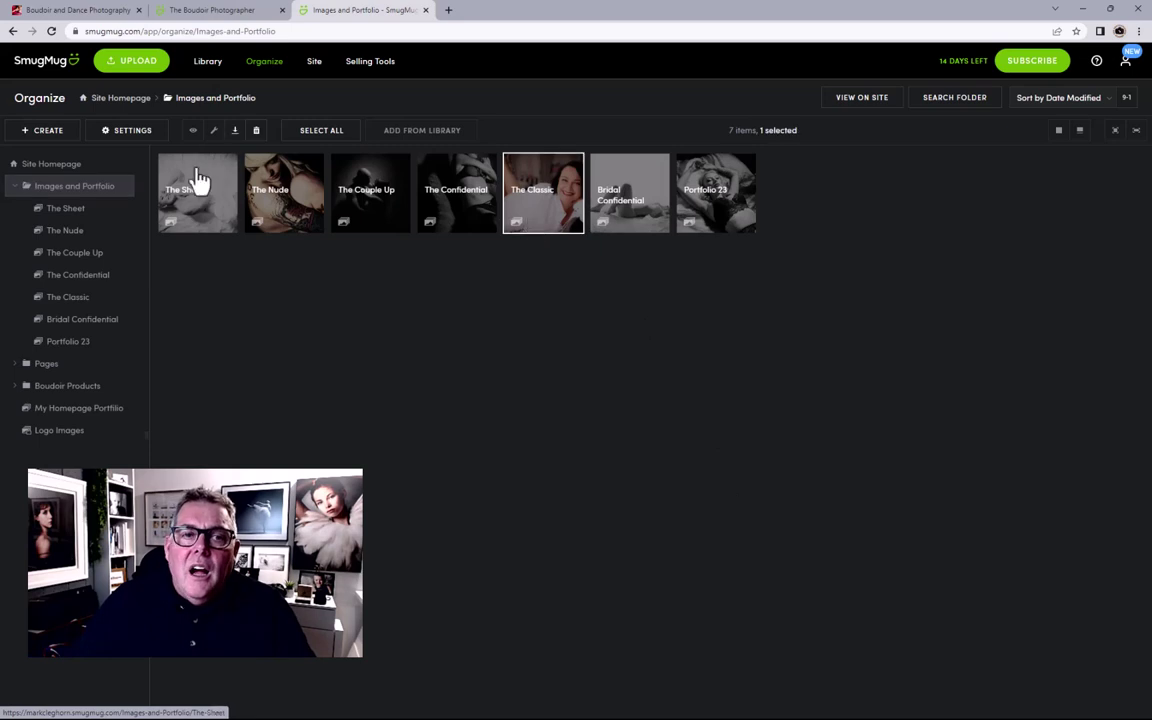
{"action": "left_click", "coordinate": [125, 131]}
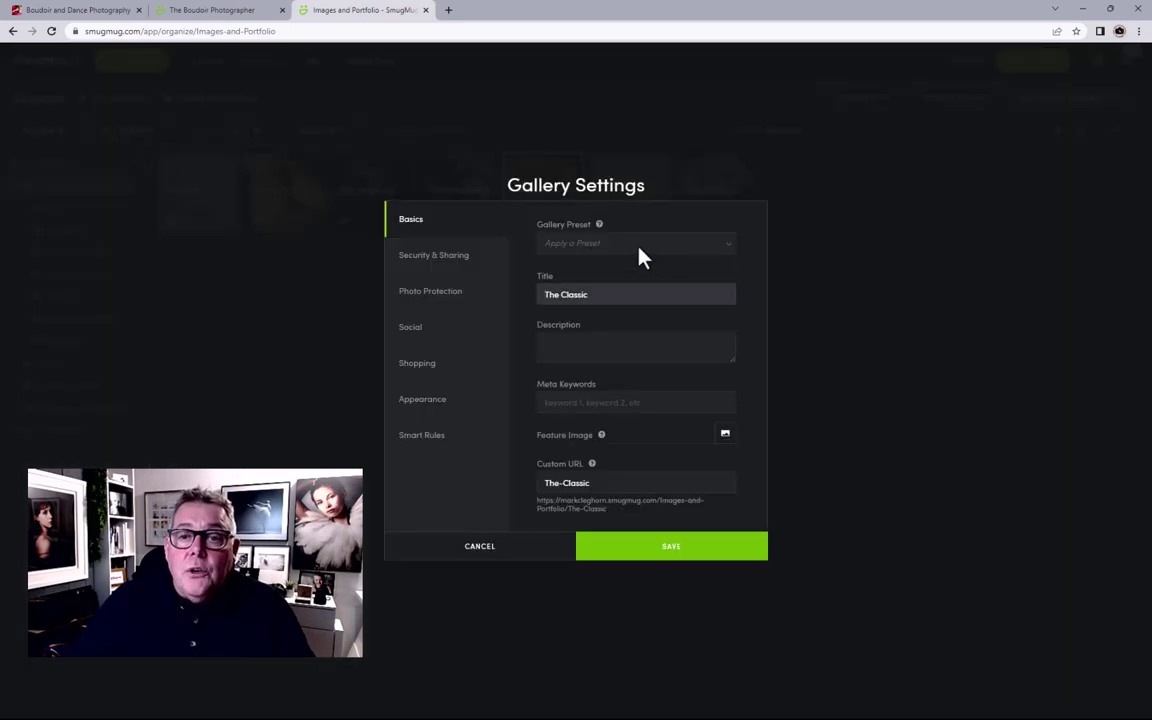
{"action": "left_click", "coordinate": [641, 250]}
{"action": "left_click", "coordinate": [614, 290]}
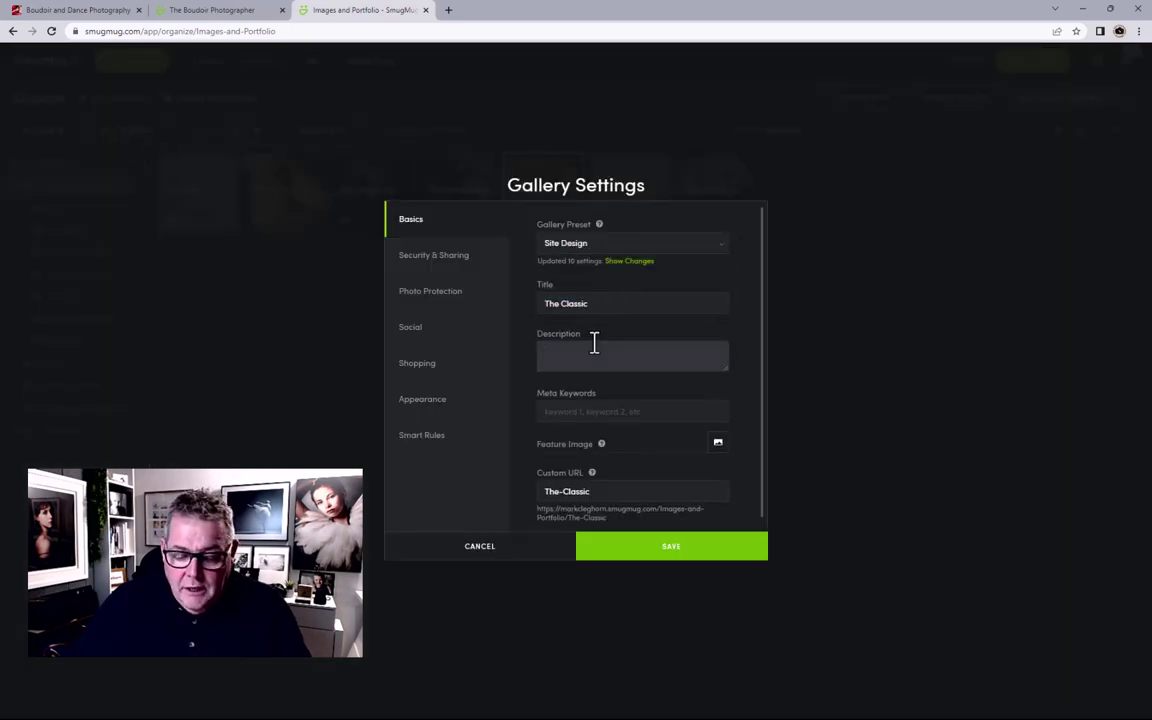
{"action": "left_click", "coordinate": [594, 352]}
{"action": "type", "text": "Mark Cleghorn's Boudoir Photography"}
Step: Set the legs-on-white photo as The Classic's feature image and save
{"action": "left_click", "coordinate": [718, 442]}
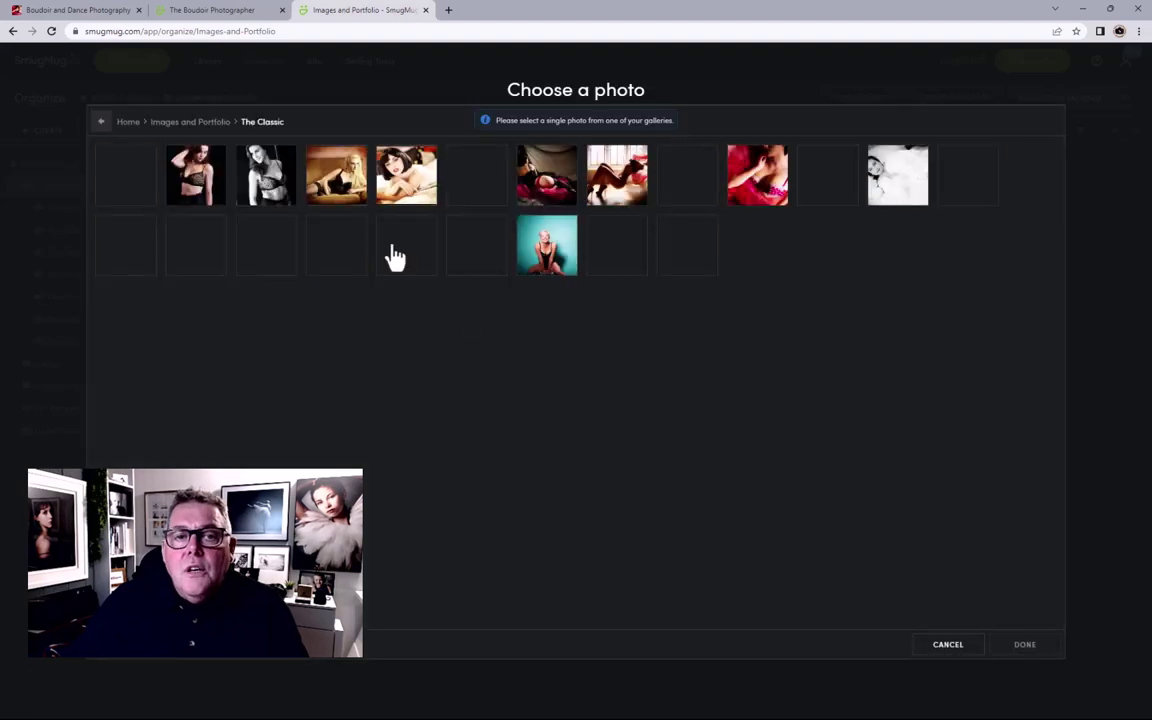
{"action": "left_click", "coordinate": [488, 258]}
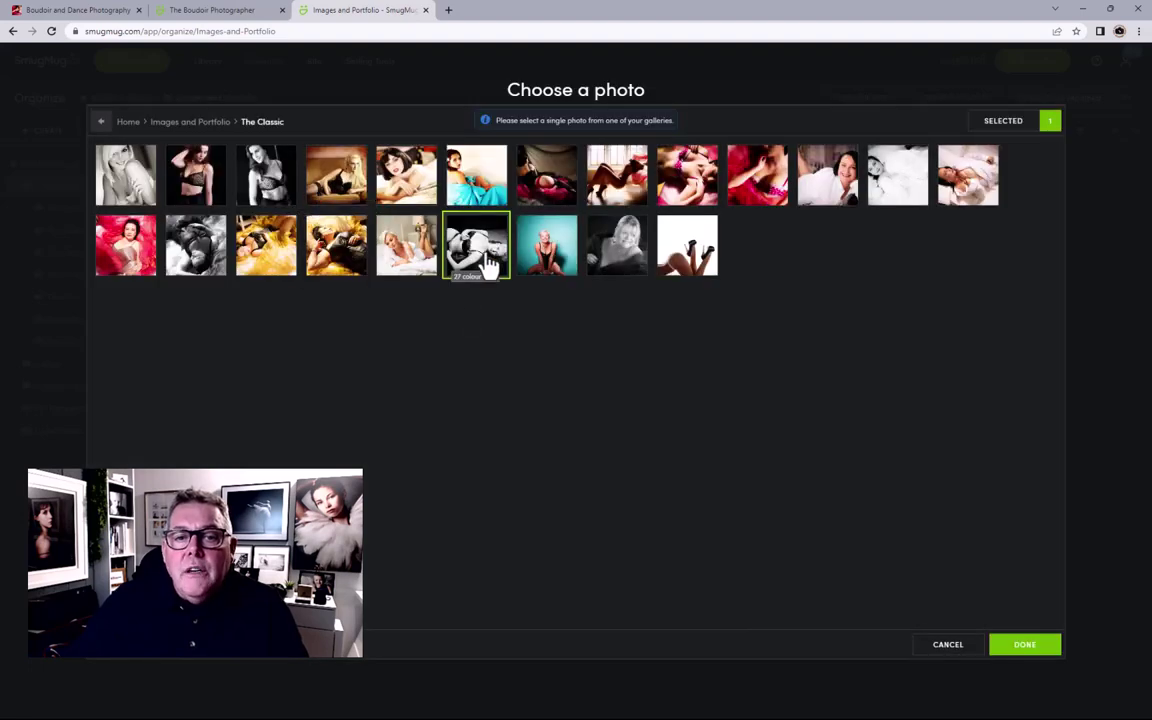
{"action": "left_click", "coordinate": [692, 266]}
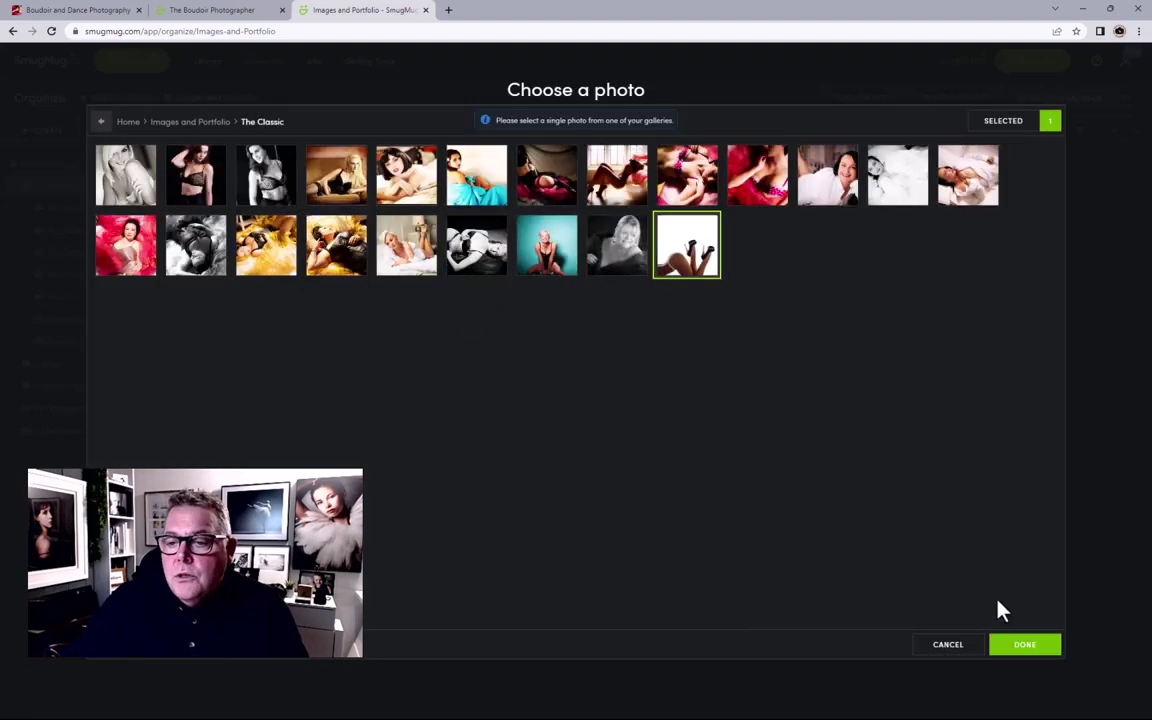
{"action": "left_click", "coordinate": [1001, 646]}
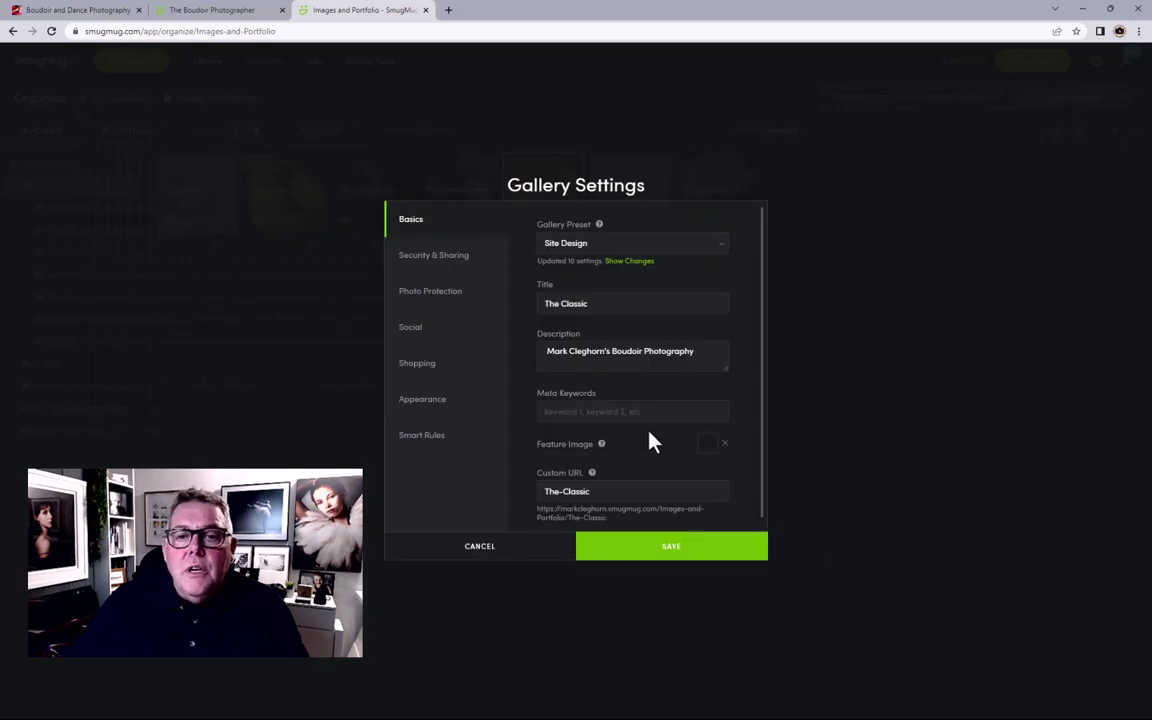
{"action": "left_click", "coordinate": [641, 549]}
Step: Give Bridal Confidential the Site Design preset and the boudoir photography description
{"action": "left_click", "coordinate": [630, 215]}
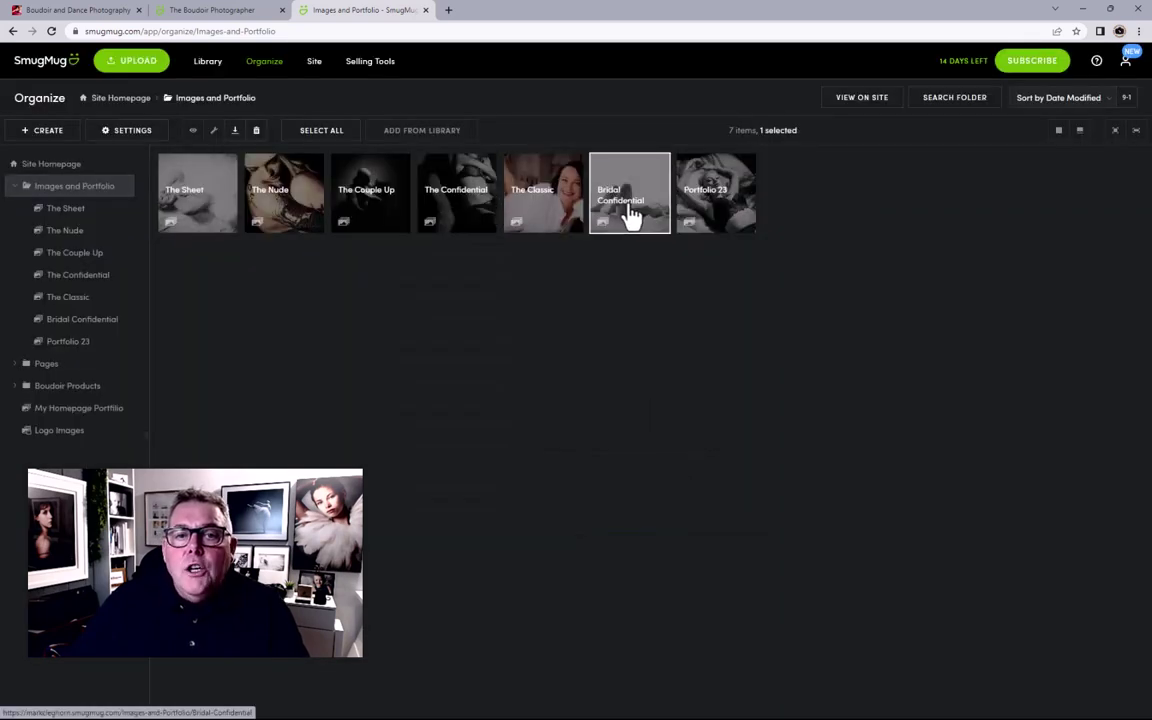
{"action": "left_click", "coordinate": [131, 134]}
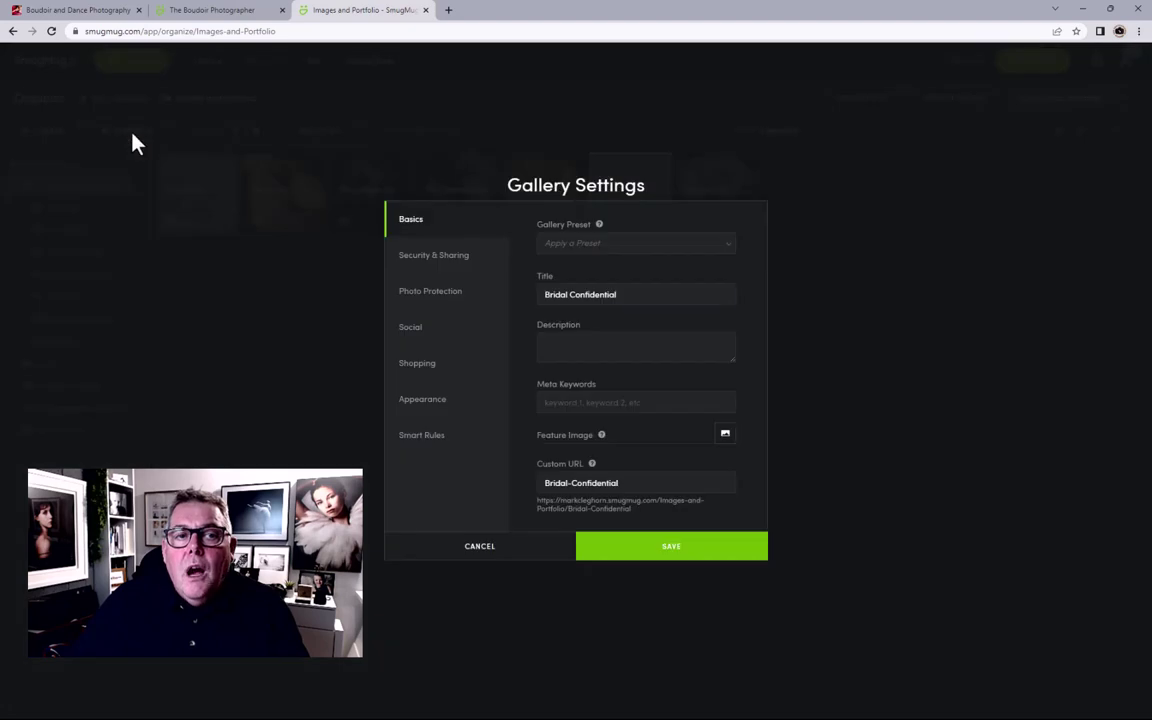
{"action": "left_click", "coordinate": [560, 243]}
{"action": "left_click", "coordinate": [586, 283]}
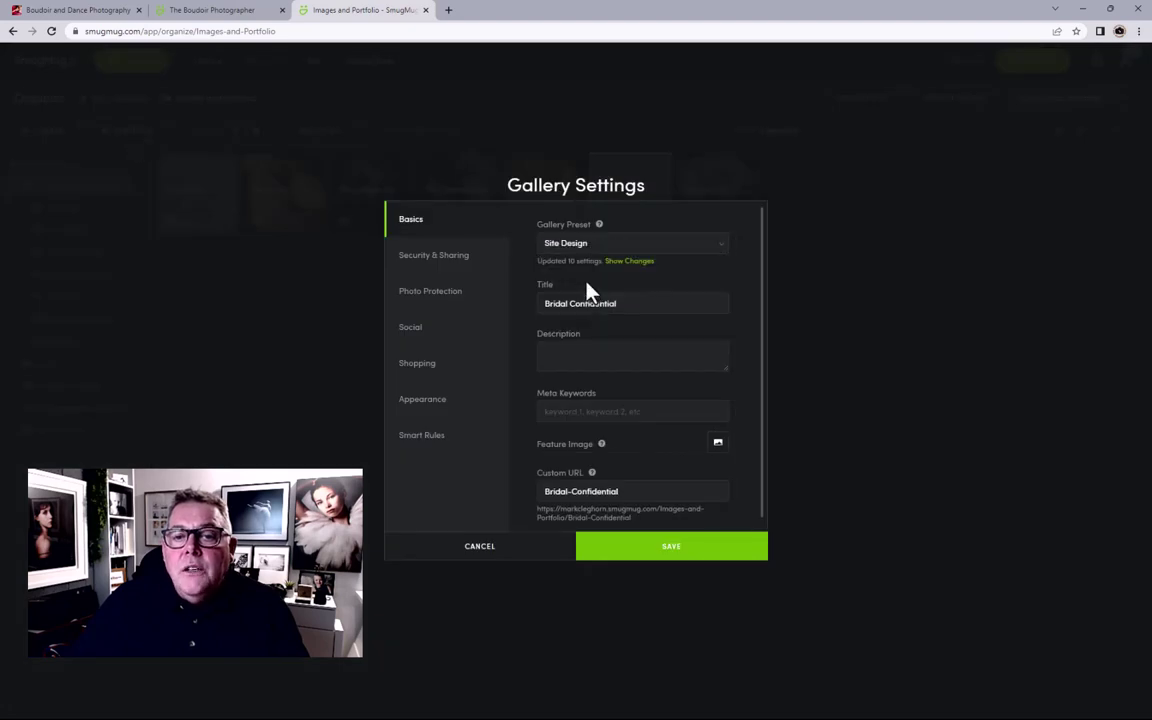
{"action": "left_click", "coordinate": [590, 349]}
{"action": "type", "text": "Mark Cleghorn's Boudoir Photography"}
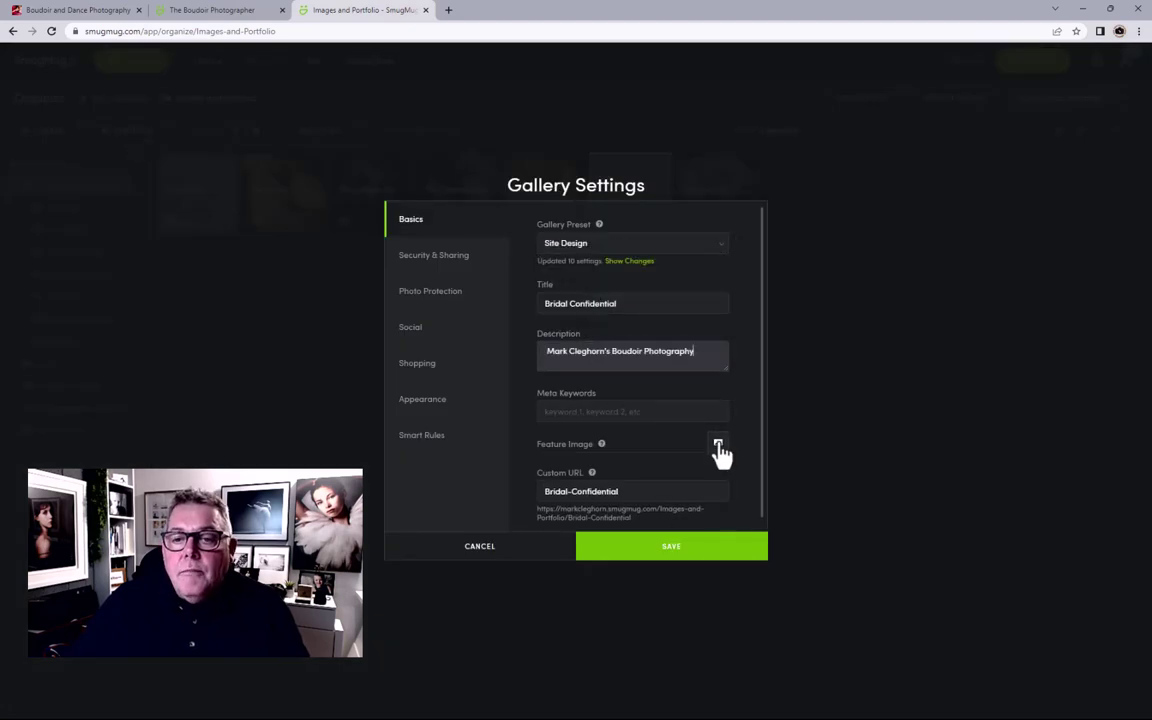
Step: Make the third photo Bridal Confidential's feature image, save, and go to the live homepage
{"action": "left_click", "coordinate": [718, 445]}
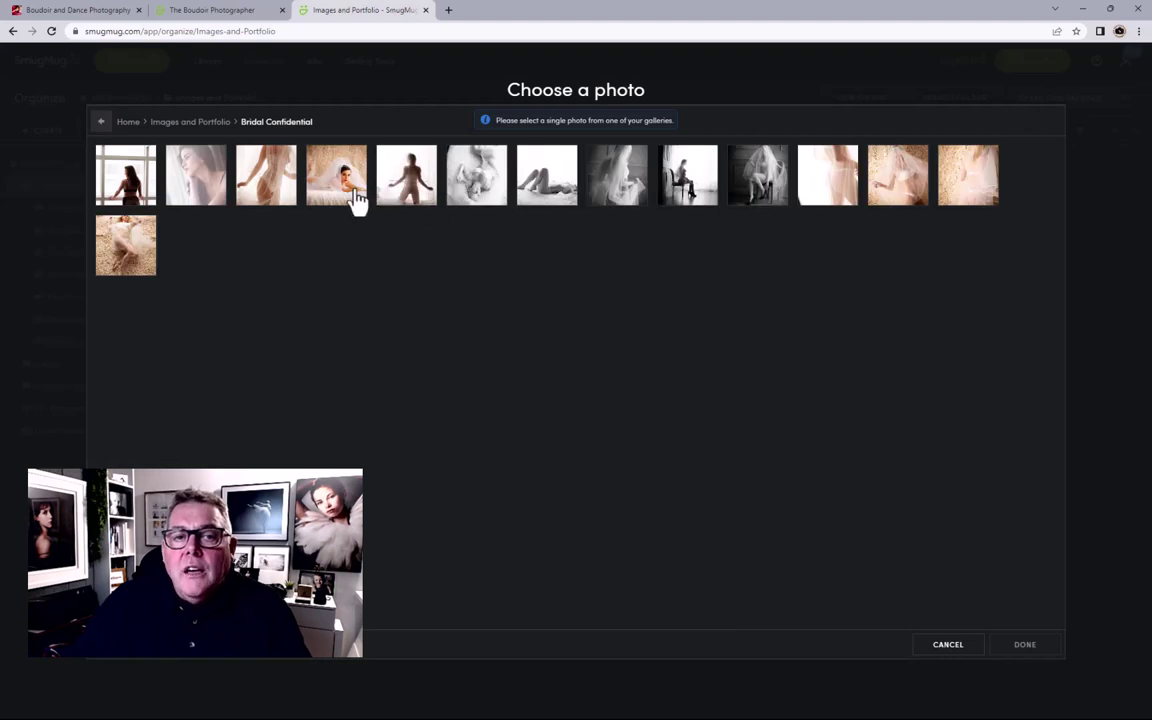
{"action": "left_click", "coordinate": [275, 190]}
{"action": "left_click", "coordinate": [1025, 645]}
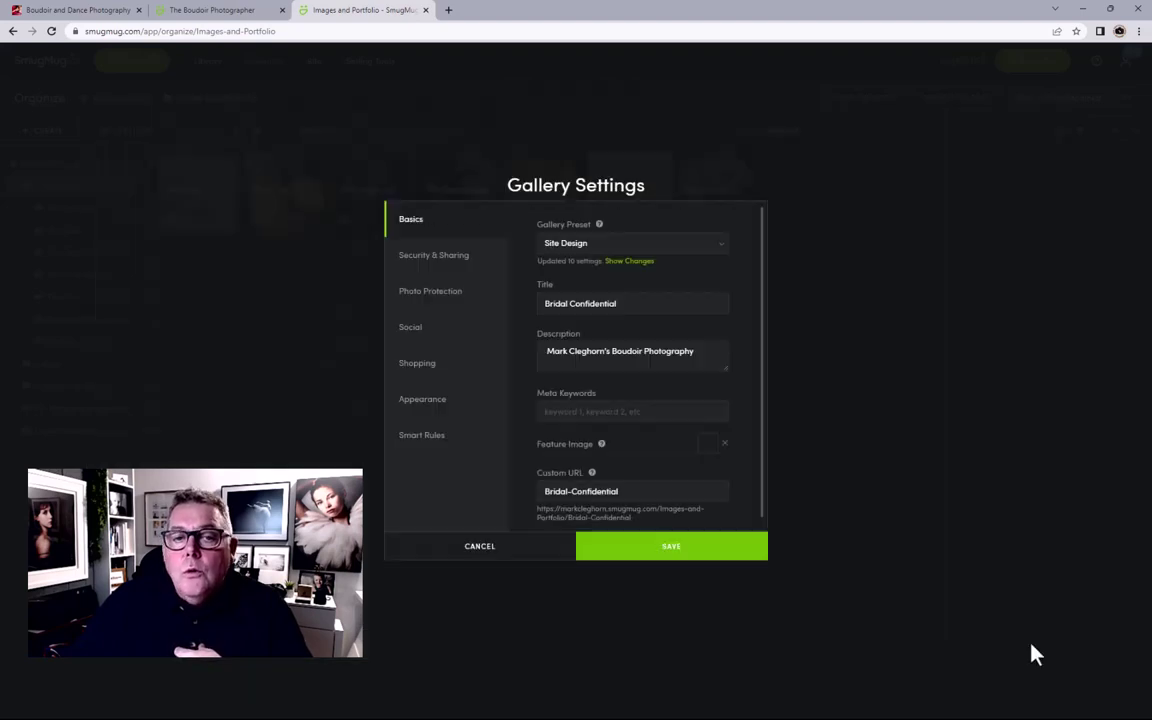
{"action": "left_click", "coordinate": [667, 550]}
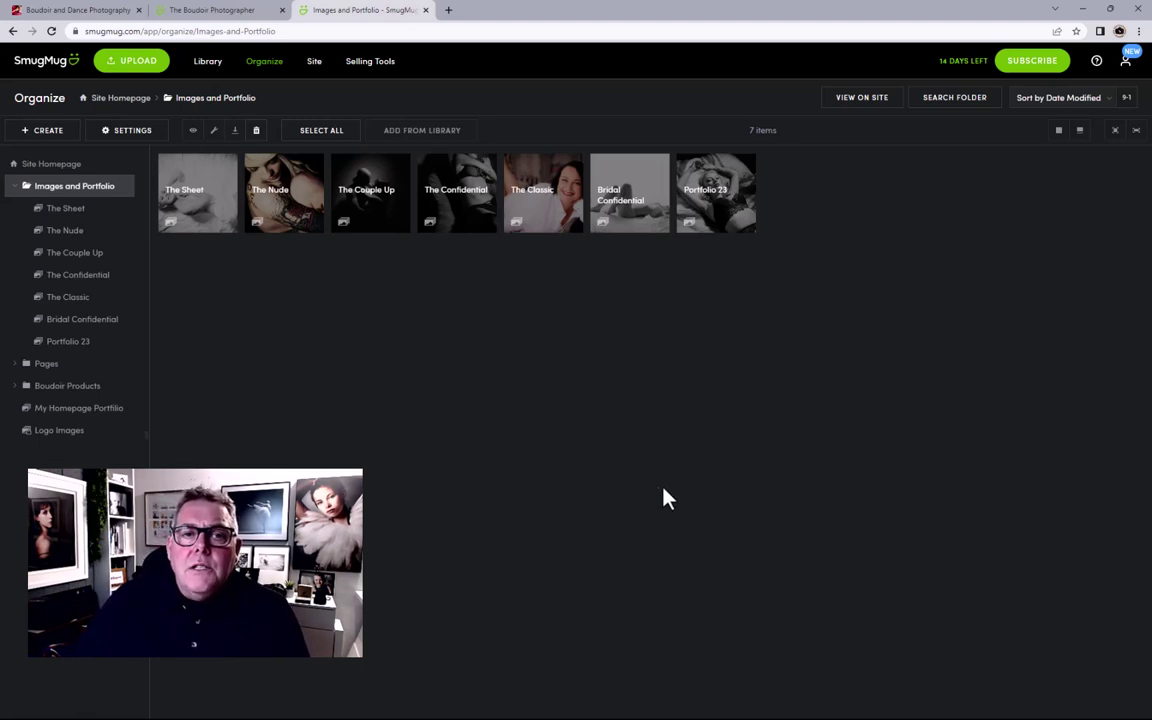
{"action": "left_click", "coordinate": [315, 70]}
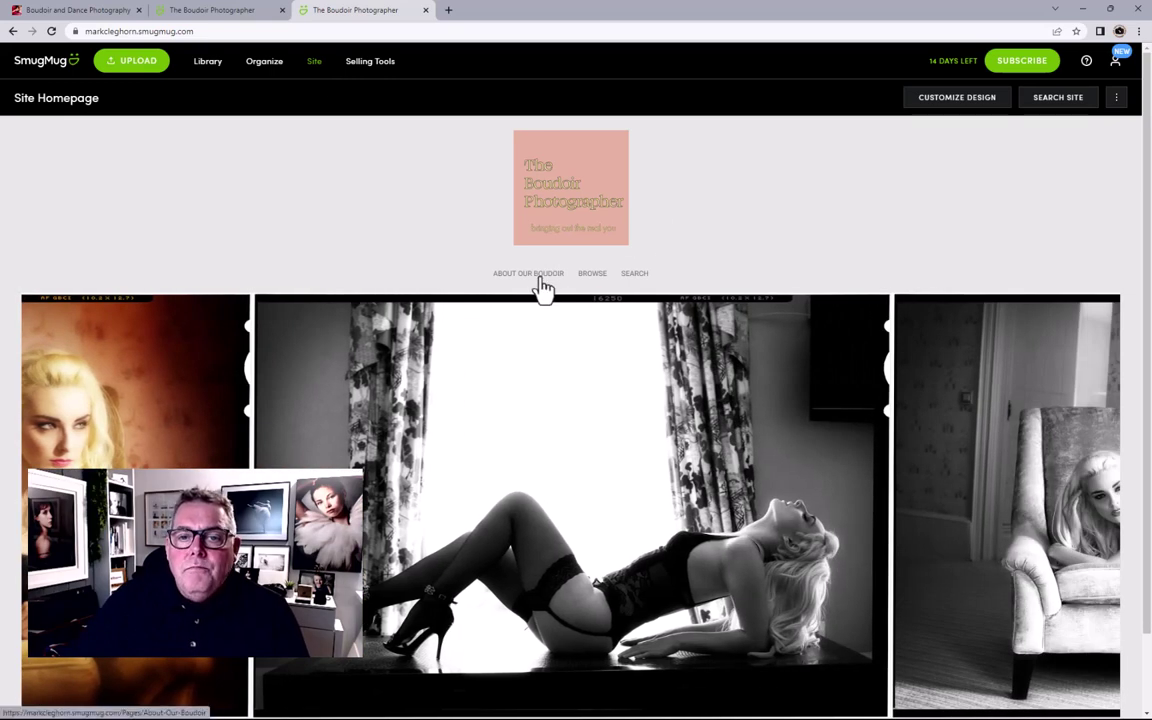
Step: Open the About Our Boudoir page and view its framed collage at full size
{"action": "left_click", "coordinate": [540, 287]}
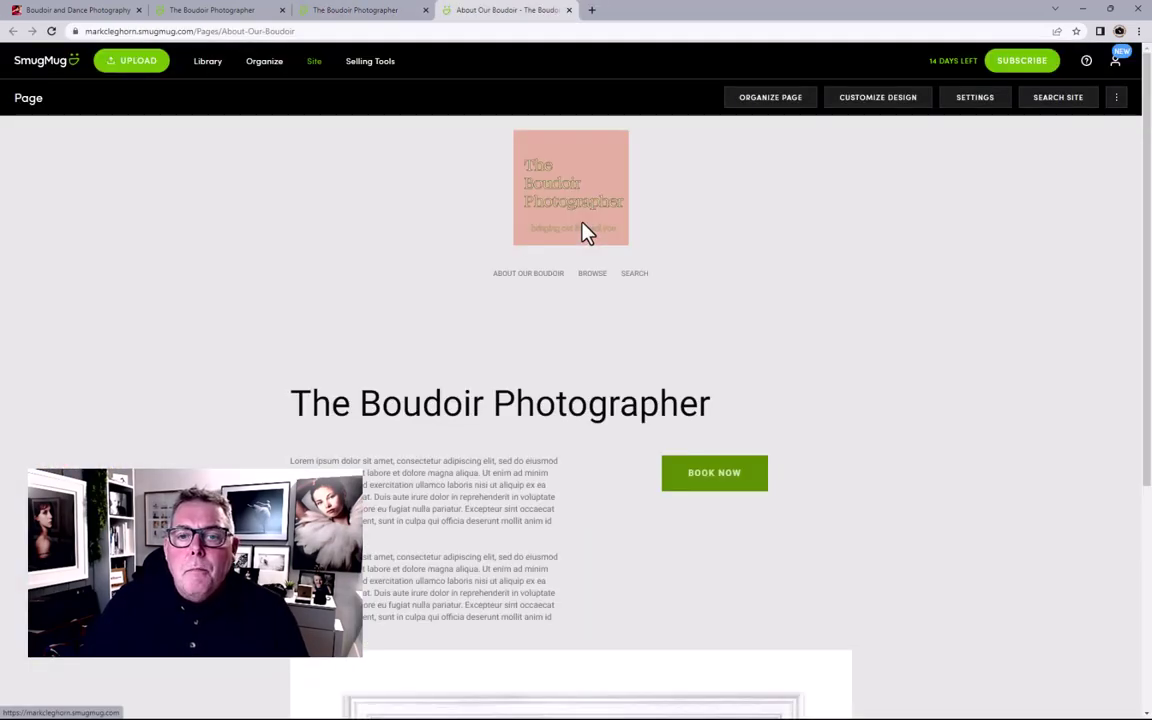
{"action": "scroll", "coordinate": [887, 460], "scroll_direction": "down", "scroll_amount": 3}
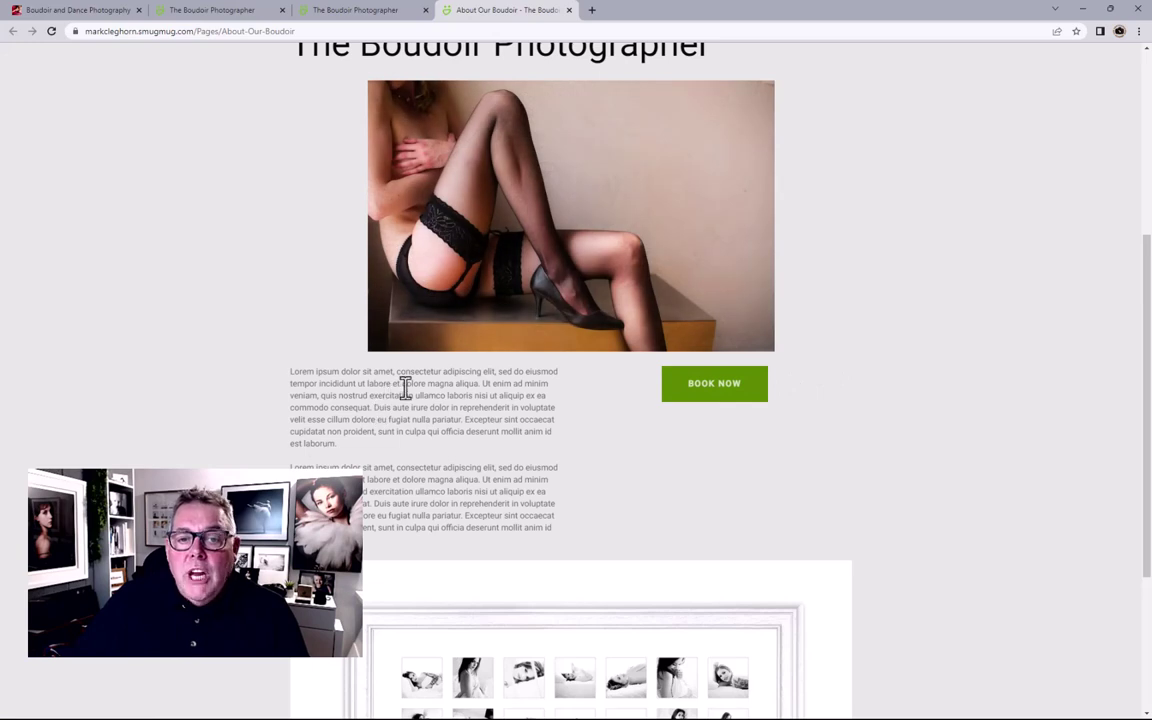
{"action": "scroll", "coordinate": [429, 433], "scroll_direction": "down", "scroll_amount": 4}
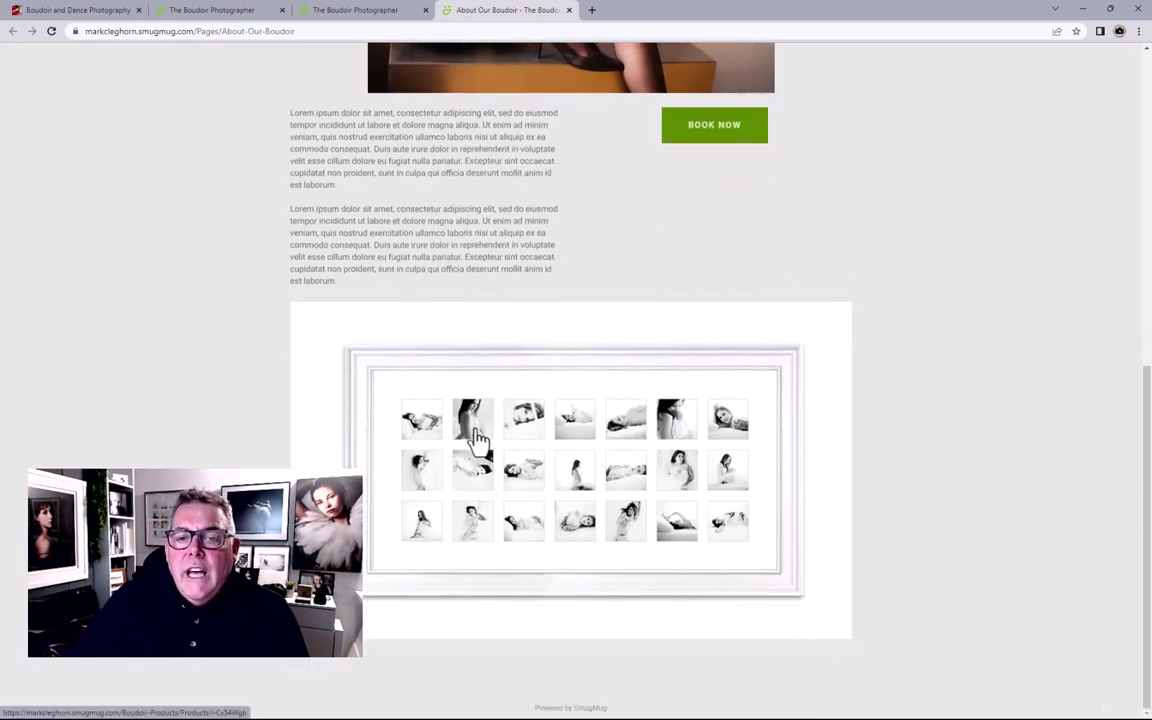
{"action": "left_click", "coordinate": [578, 445]}
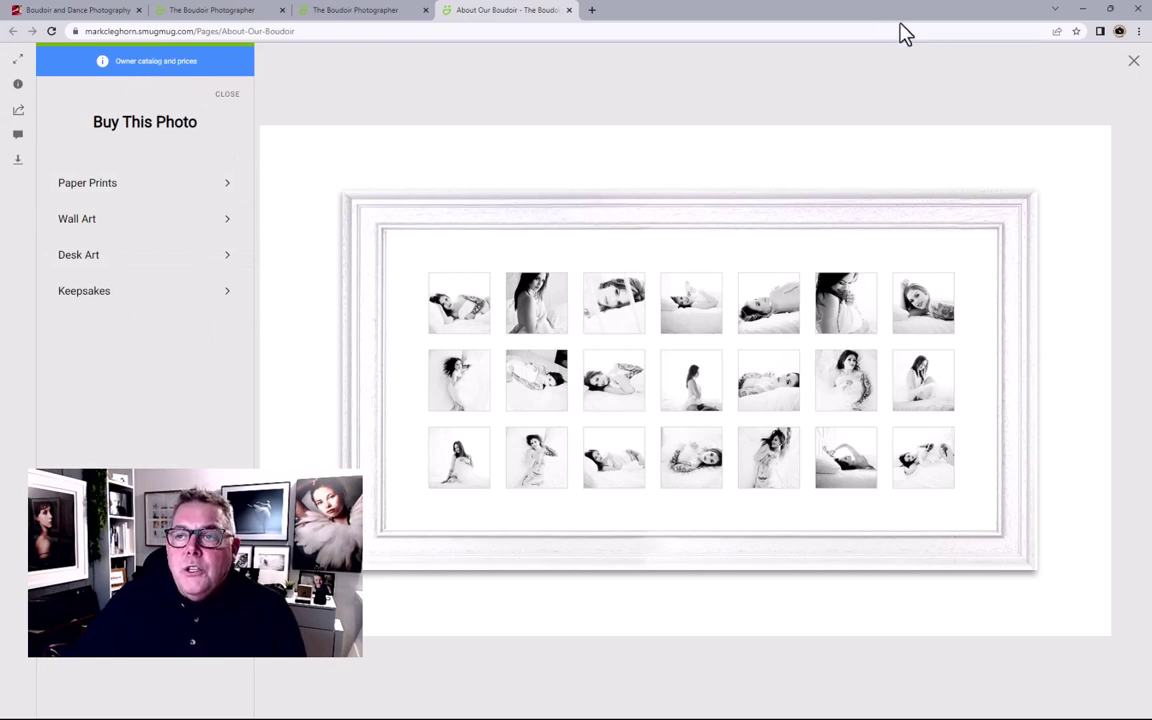
{"action": "left_click", "coordinate": [1134, 66]}
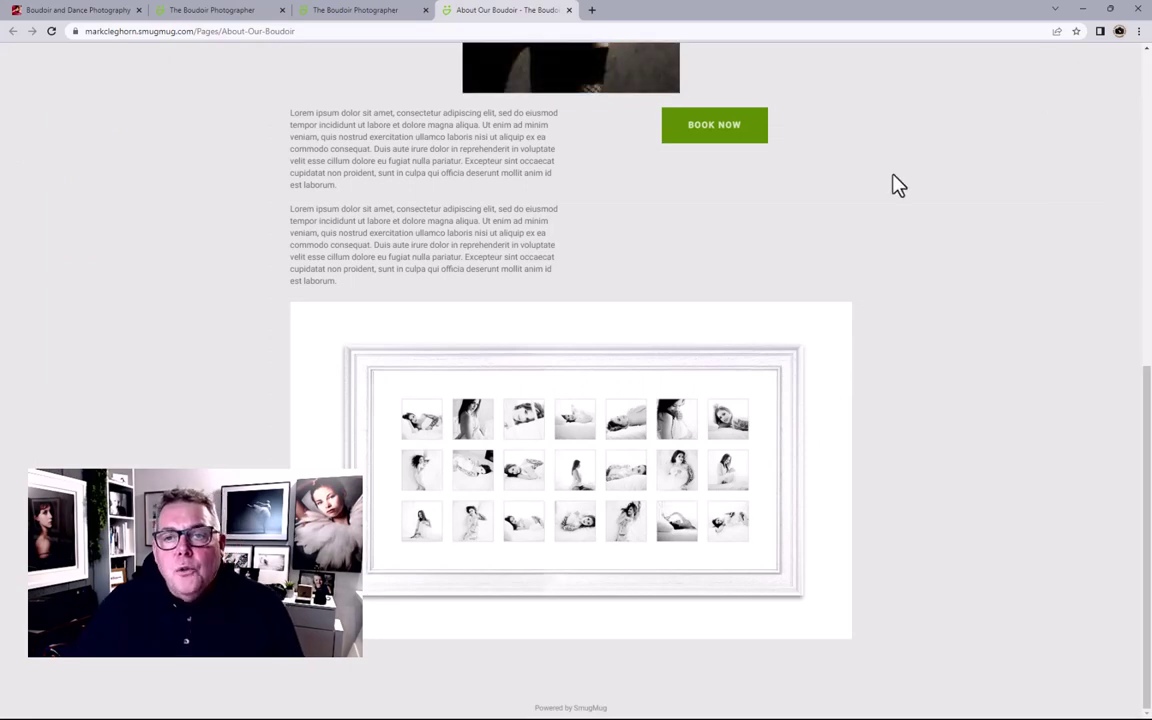
Step: Scroll back up to the top of the About Our Boudoir page
{"action": "scroll", "coordinate": [874, 180], "scroll_direction": "up", "scroll_amount": 3}
{"action": "scroll", "coordinate": [874, 180], "scroll_direction": "up", "scroll_amount": 1}
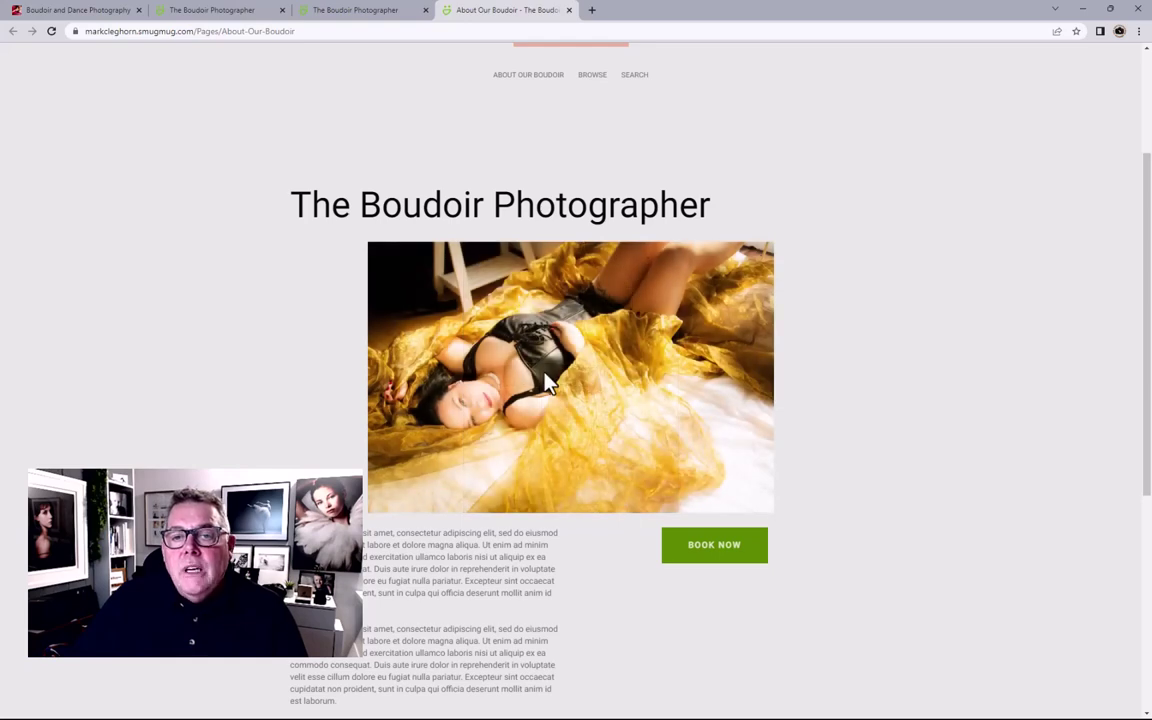
{"action": "scroll", "coordinate": [447, 240], "scroll_direction": "up", "scroll_amount": 2}
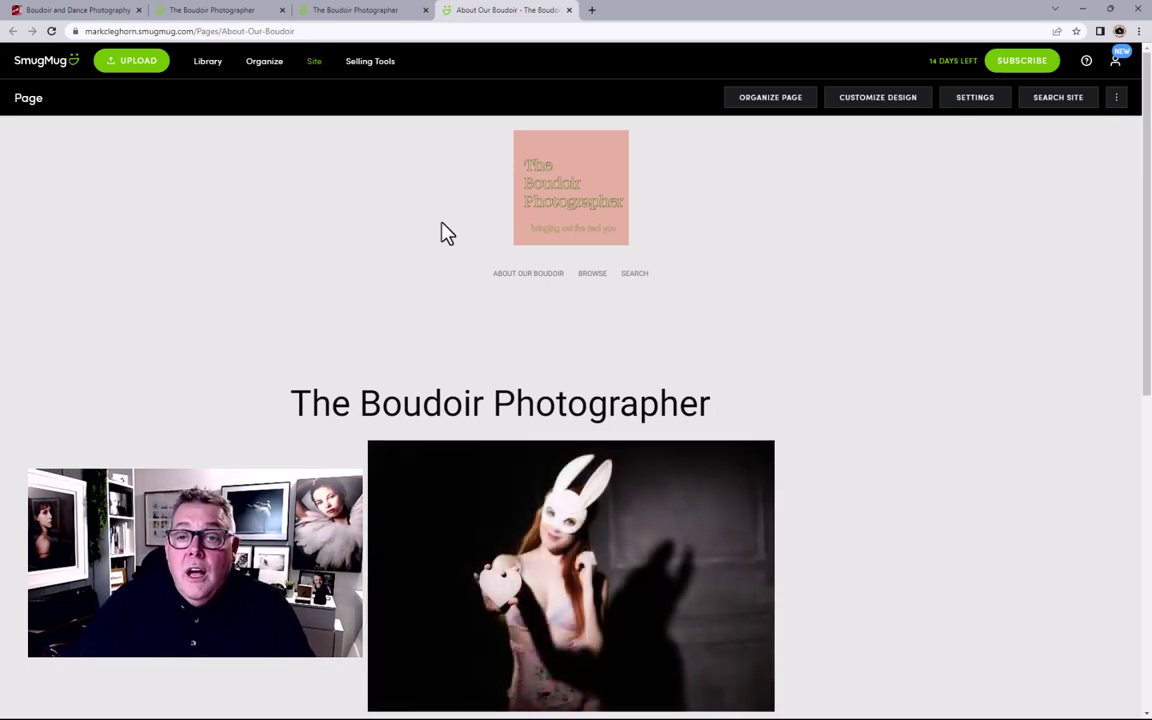
{"action": "scroll", "coordinate": [846, 419], "scroll_direction": "down", "scroll_amount": 3}
{"action": "scroll", "coordinate": [858, 417], "scroll_direction": "up", "scroll_amount": 1}
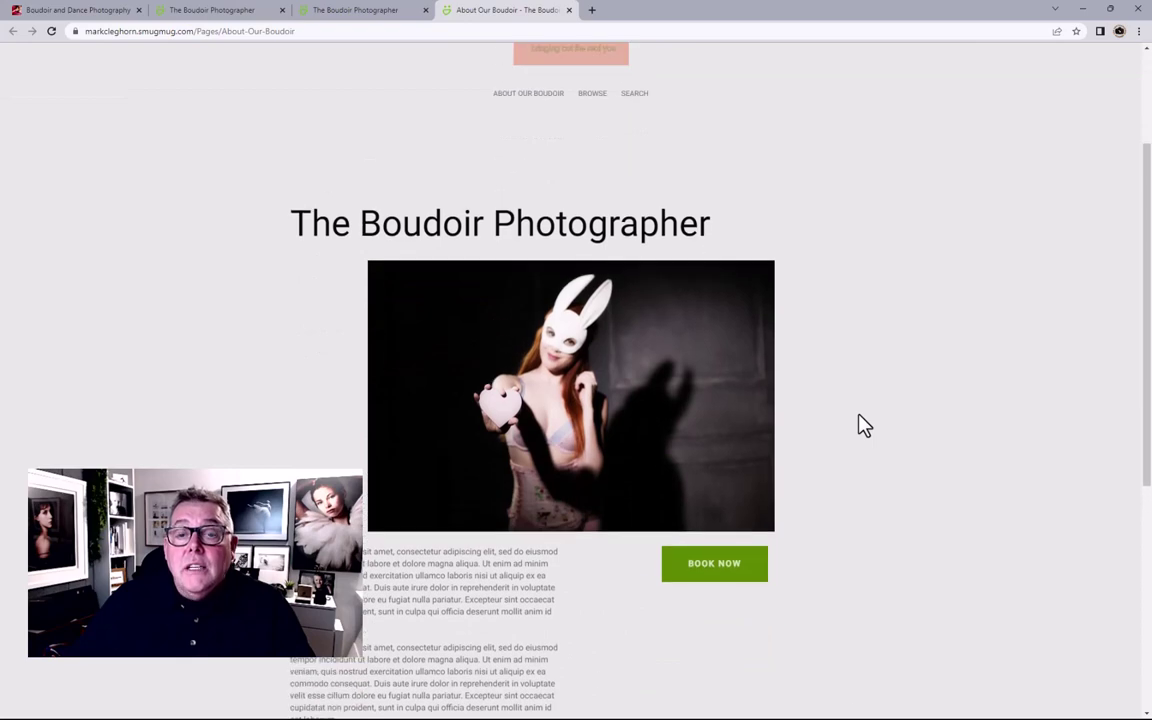
{"action": "scroll", "coordinate": [867, 425], "scroll_direction": "up", "scroll_amount": 2}
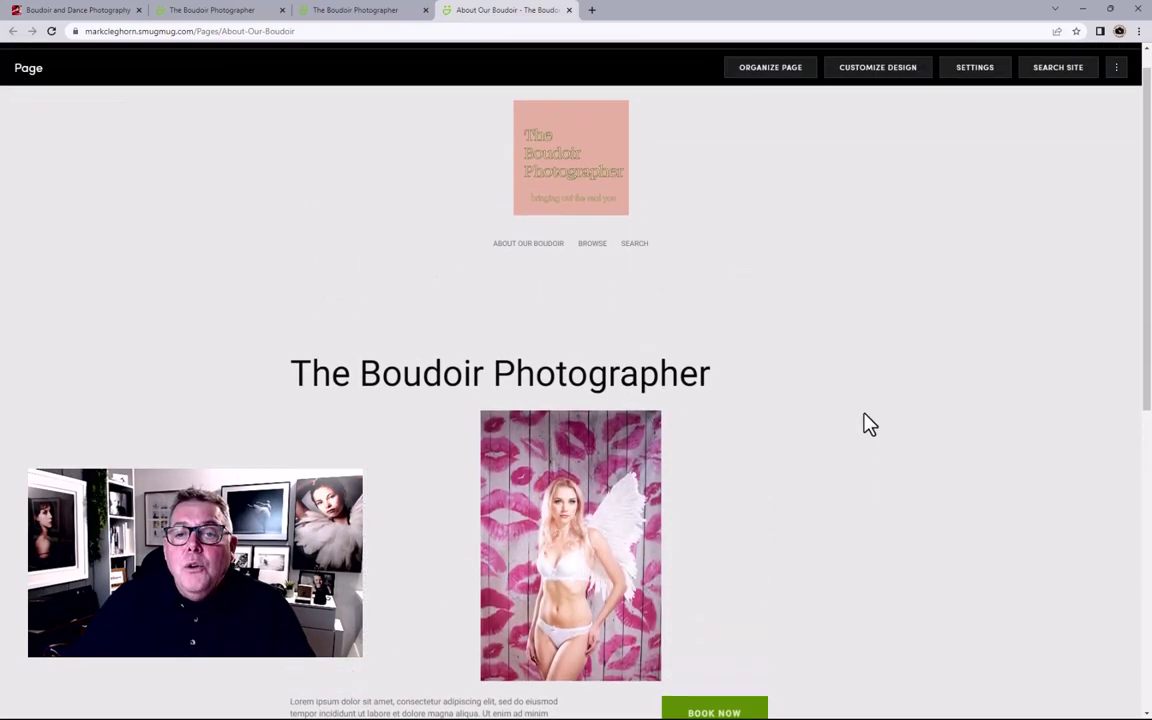
{"action": "scroll", "coordinate": [867, 425], "scroll_direction": "up", "scroll_amount": 1}
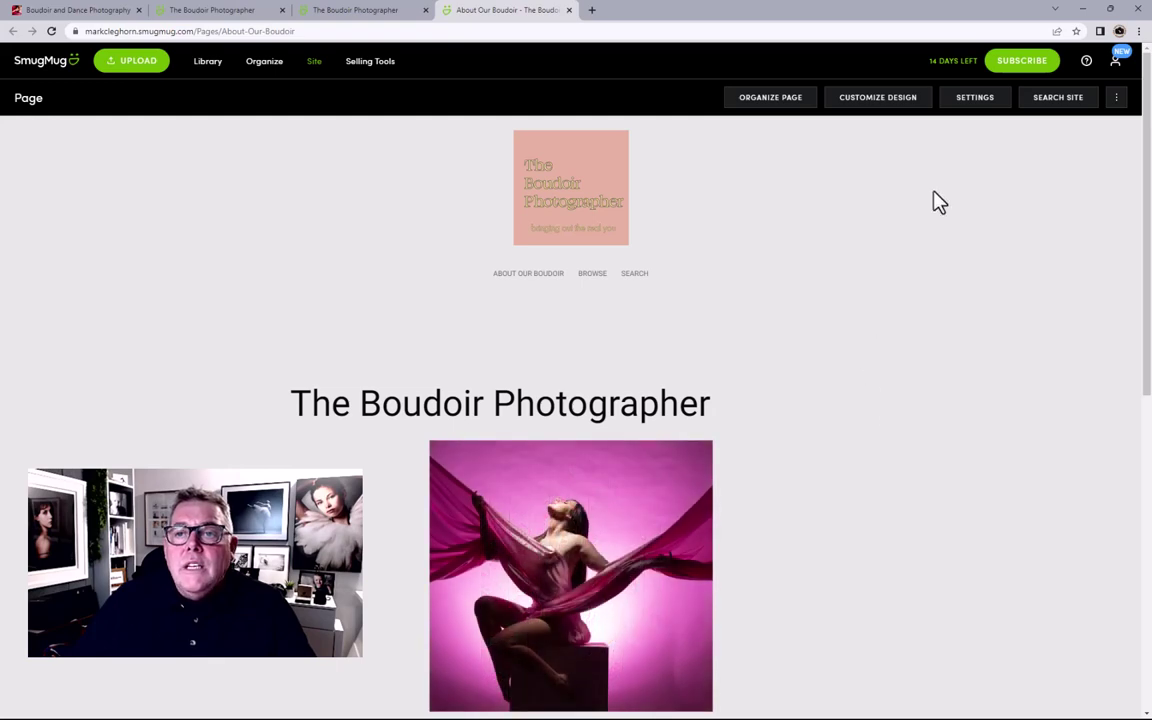
Step: In Customize Design, try the SmugMug Dark theme, then settle on SmugMug Light
{"action": "left_click", "coordinate": [867, 113]}
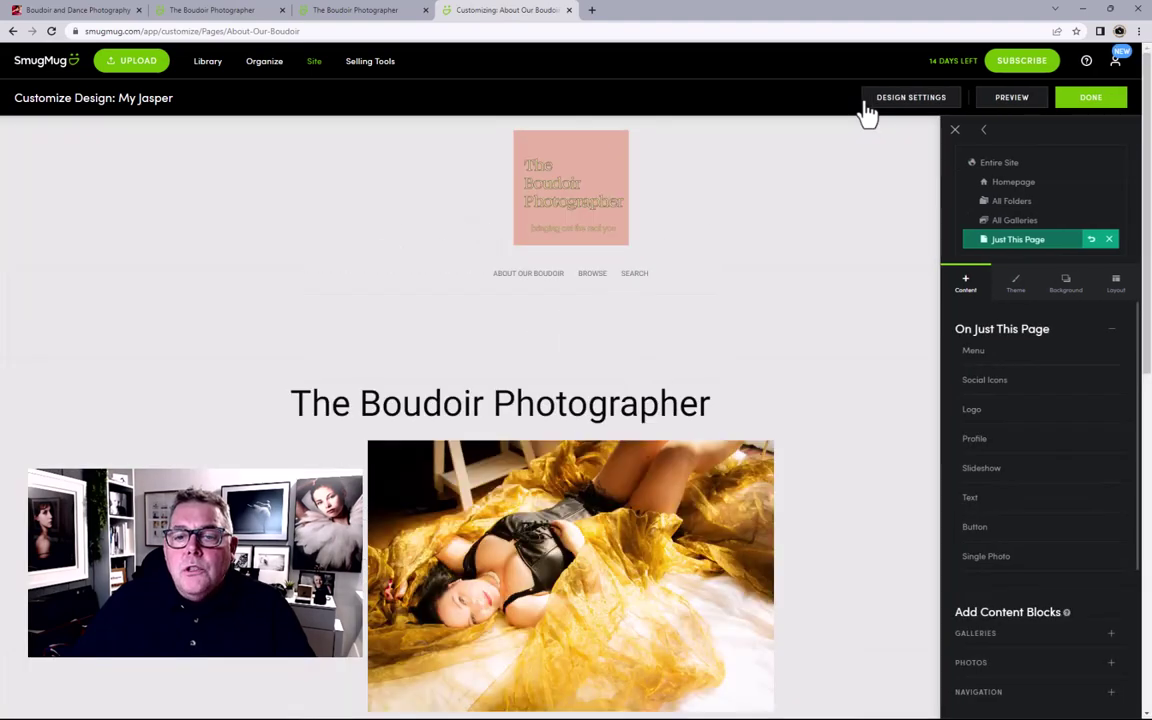
{"action": "left_click", "coordinate": [1016, 292]}
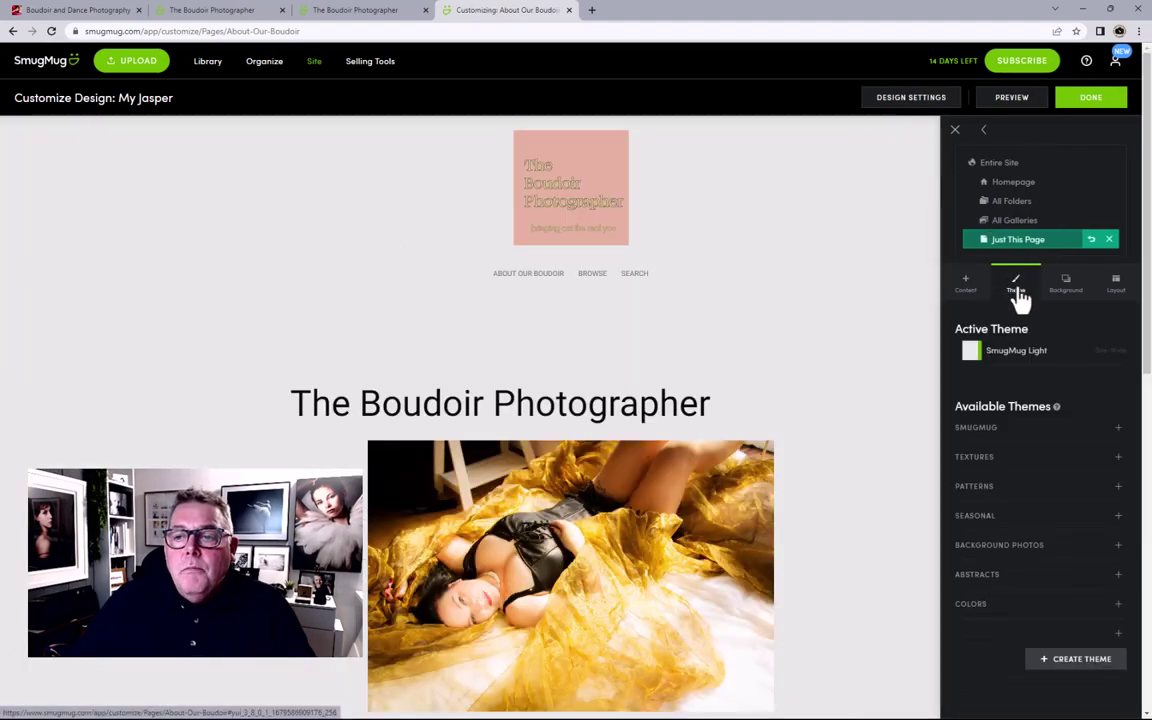
{"action": "left_click", "coordinate": [977, 432]}
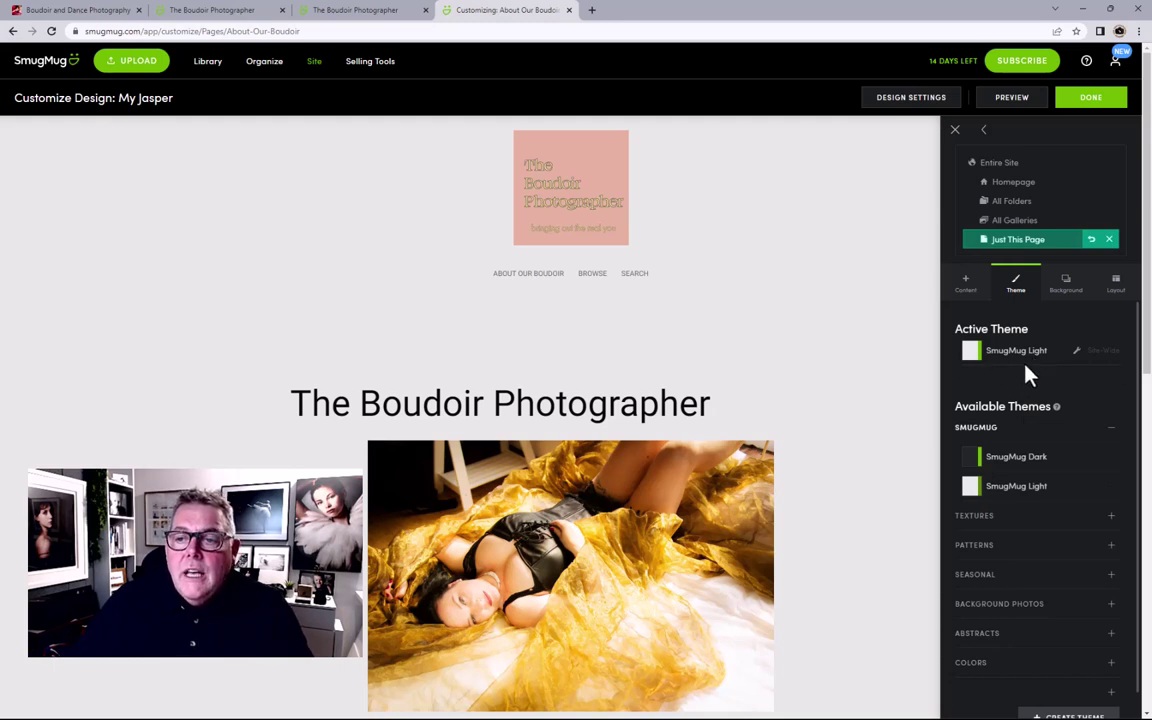
{"action": "left_click", "coordinate": [972, 460]}
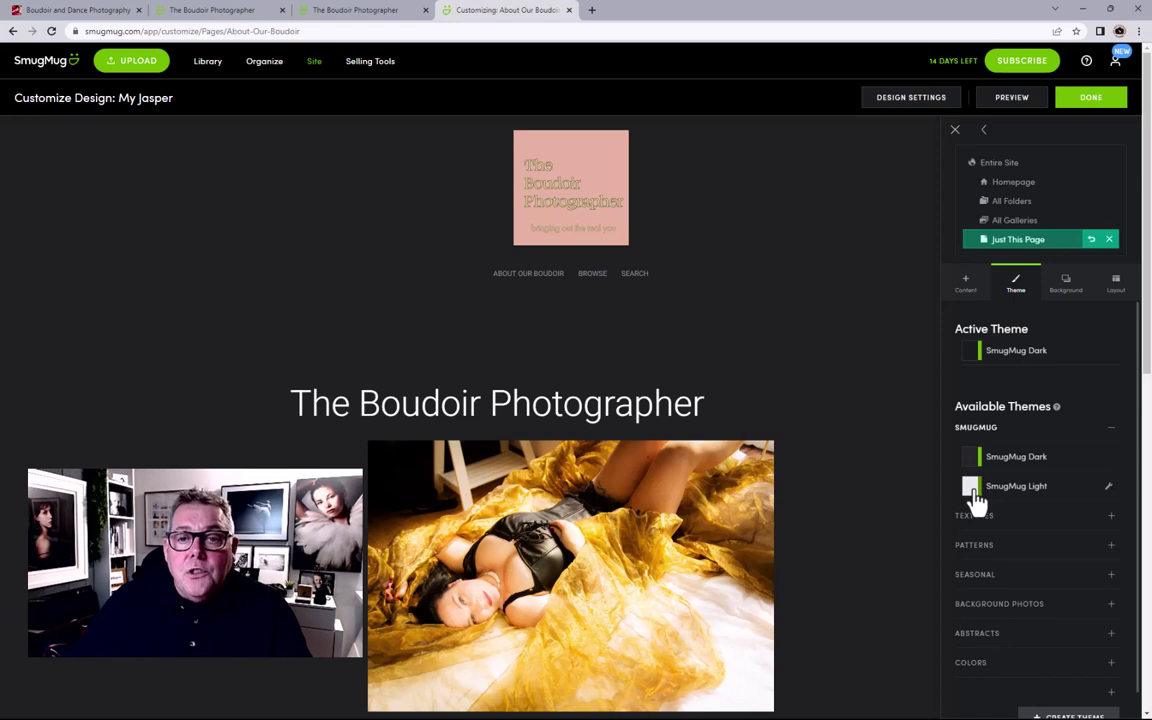
{"action": "left_click", "coordinate": [973, 490]}
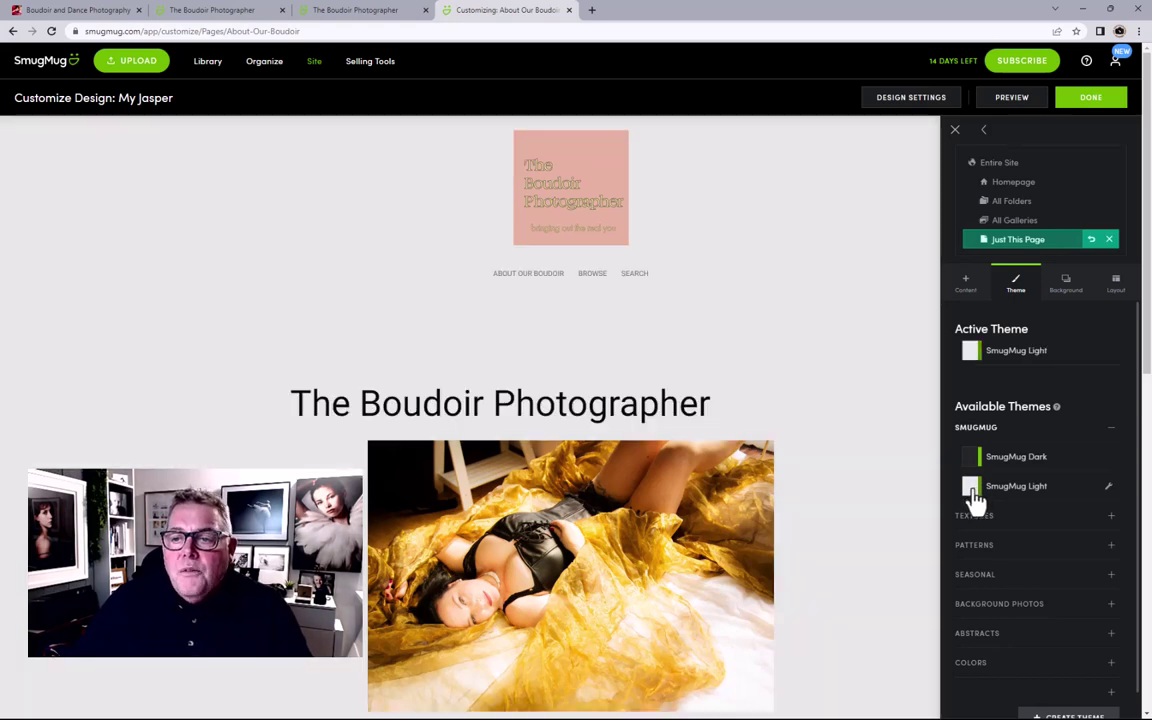
{"action": "scroll", "coordinate": [1045, 485], "scroll_direction": "down", "scroll_amount": 1}
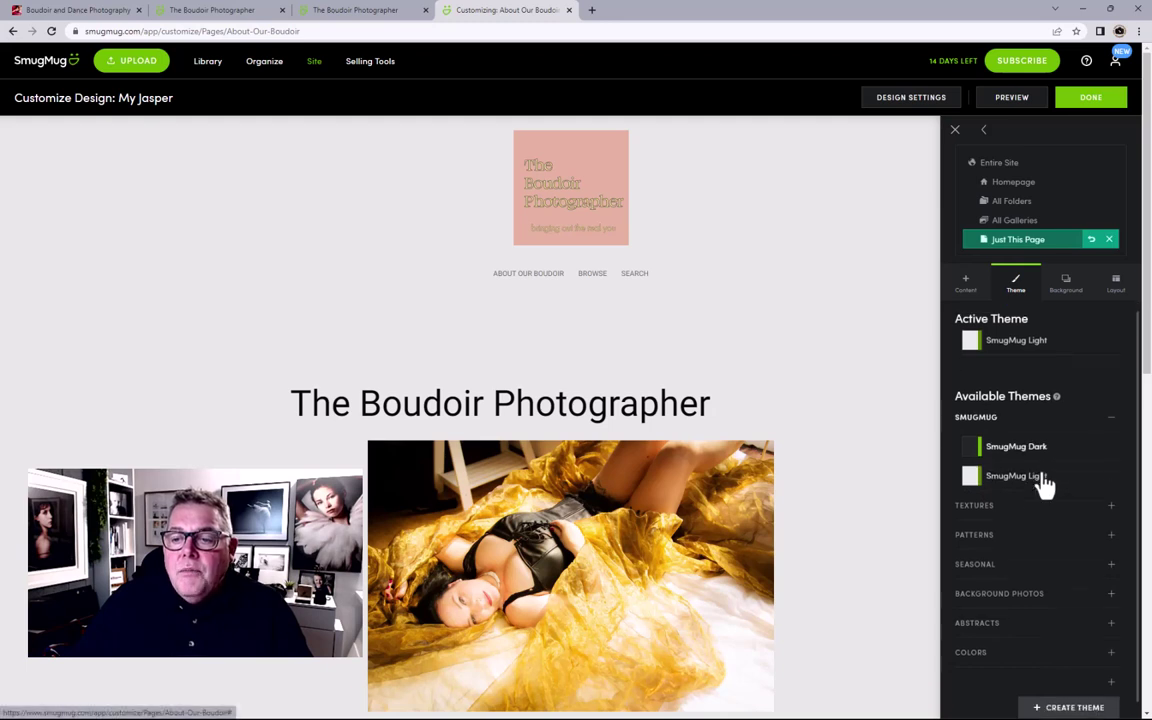
{"action": "scroll", "coordinate": [1035, 495], "scroll_direction": "down", "scroll_amount": 1}
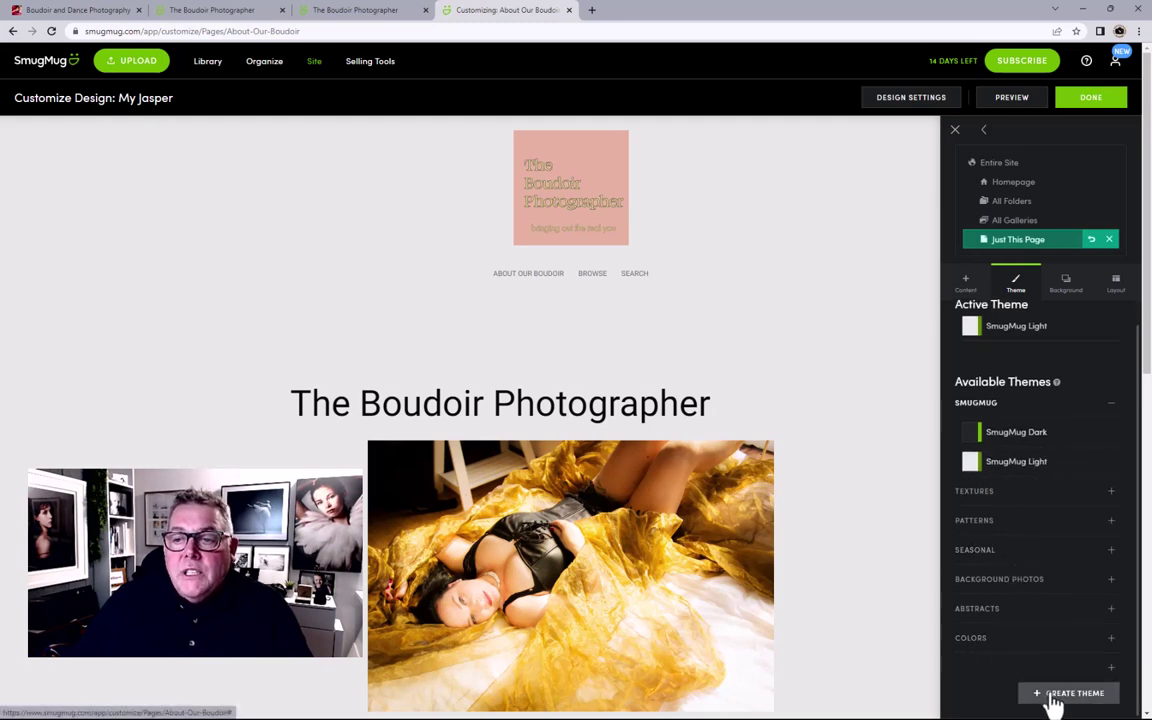
Step: Keep the About page background inherited from the entire site, then view its Fixed 960 px layout settings
{"action": "left_click", "coordinate": [1056, 288]}
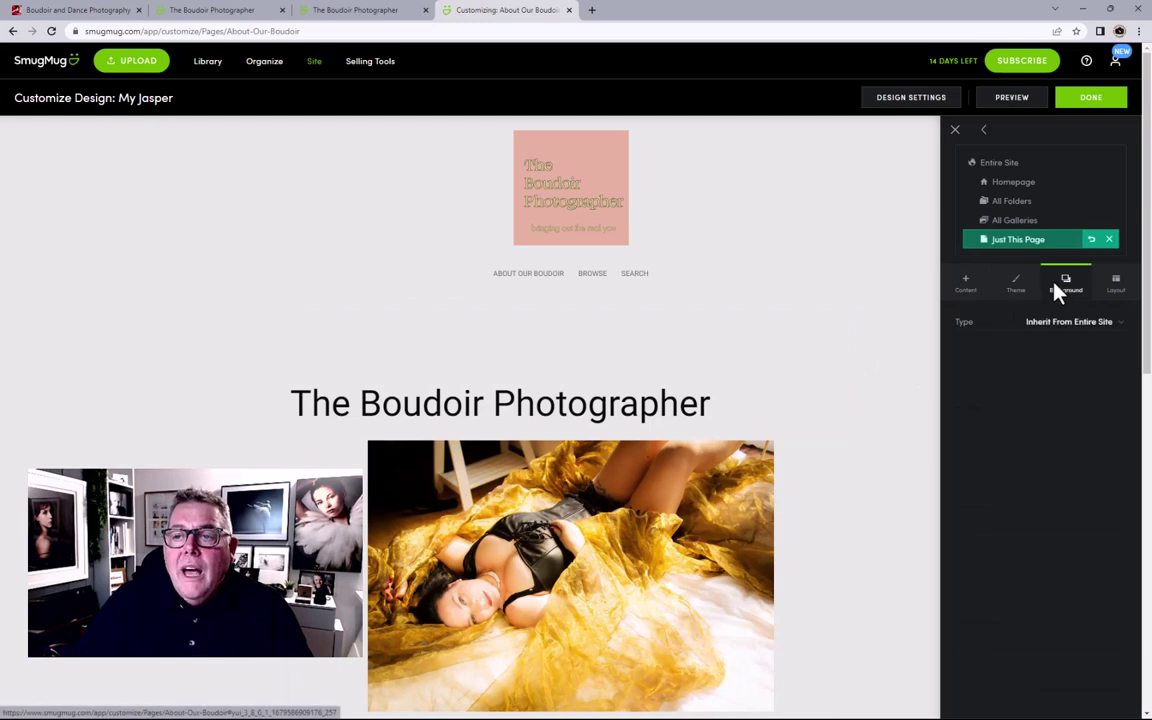
{"action": "left_click", "coordinate": [1058, 322]}
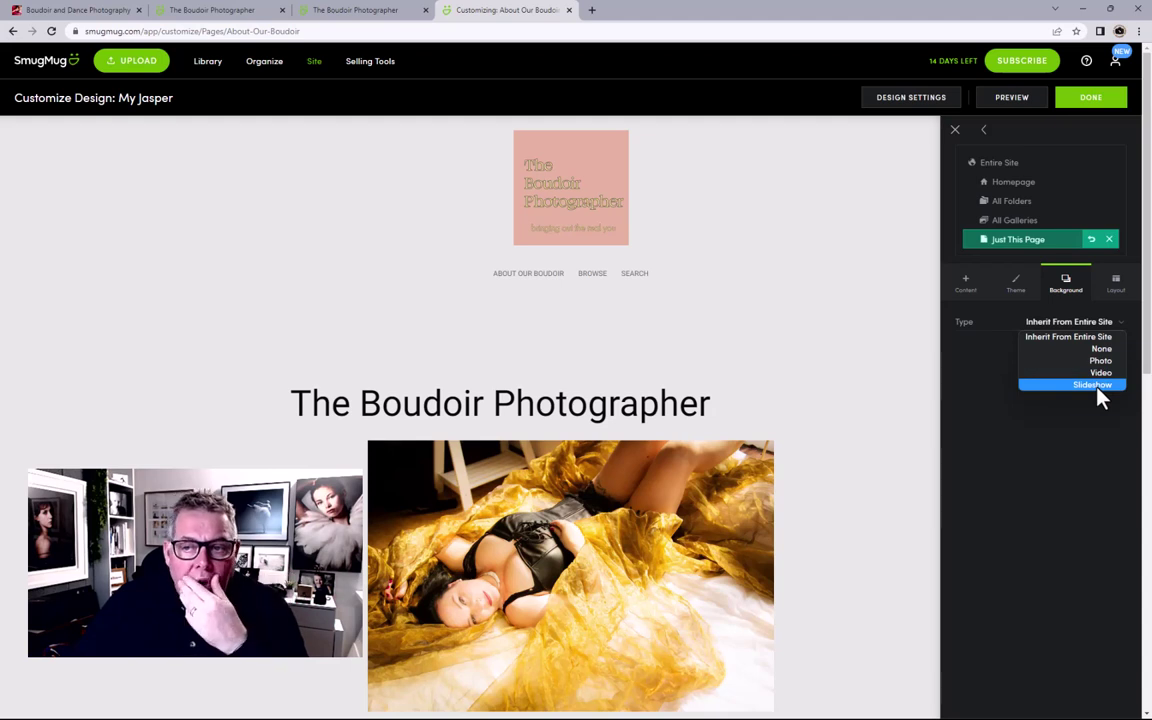
{"action": "left_click", "coordinate": [972, 378]}
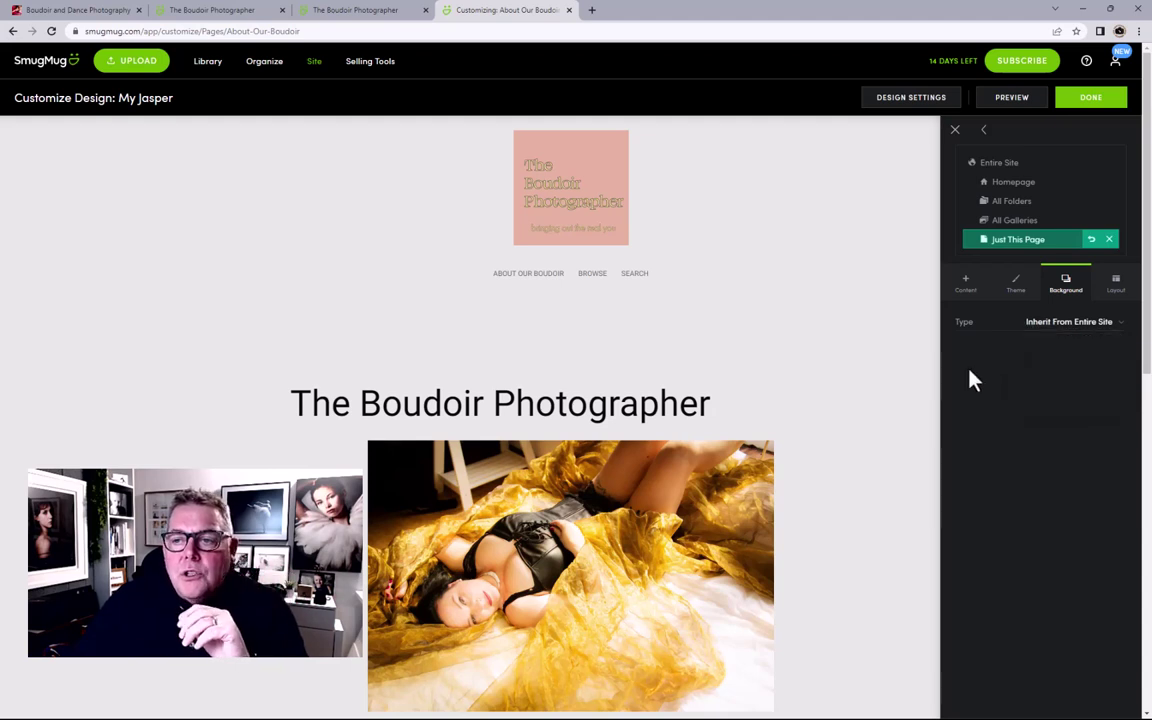
{"action": "left_click", "coordinate": [1116, 286]}
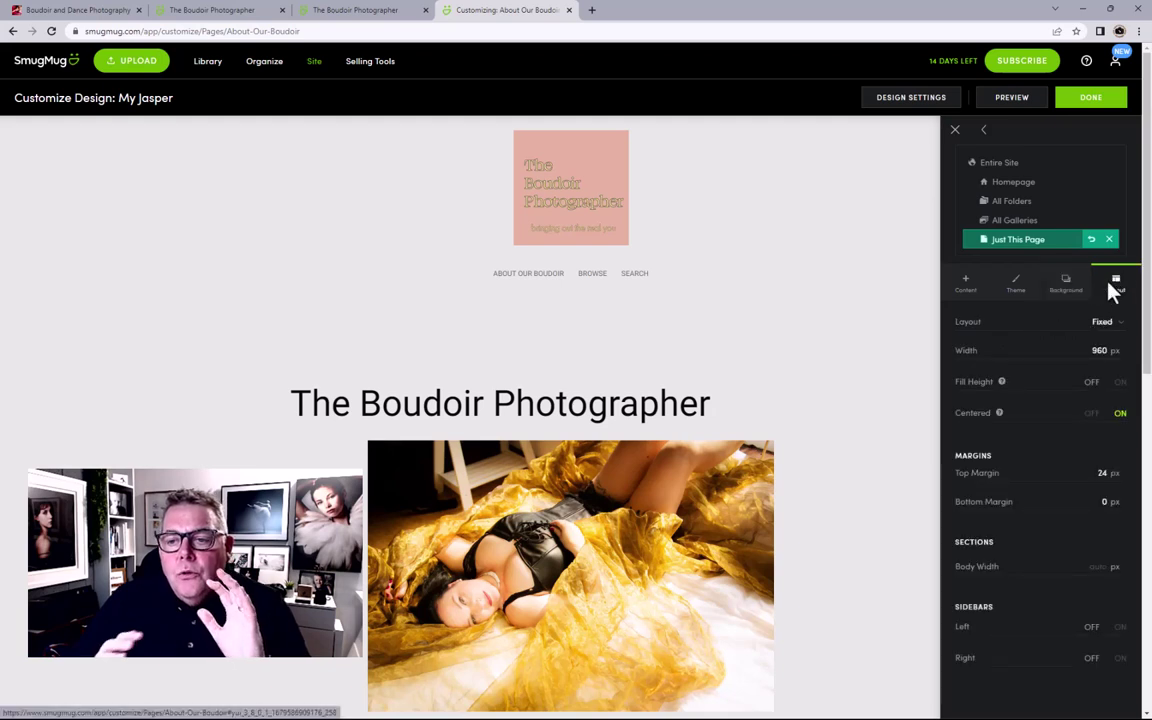
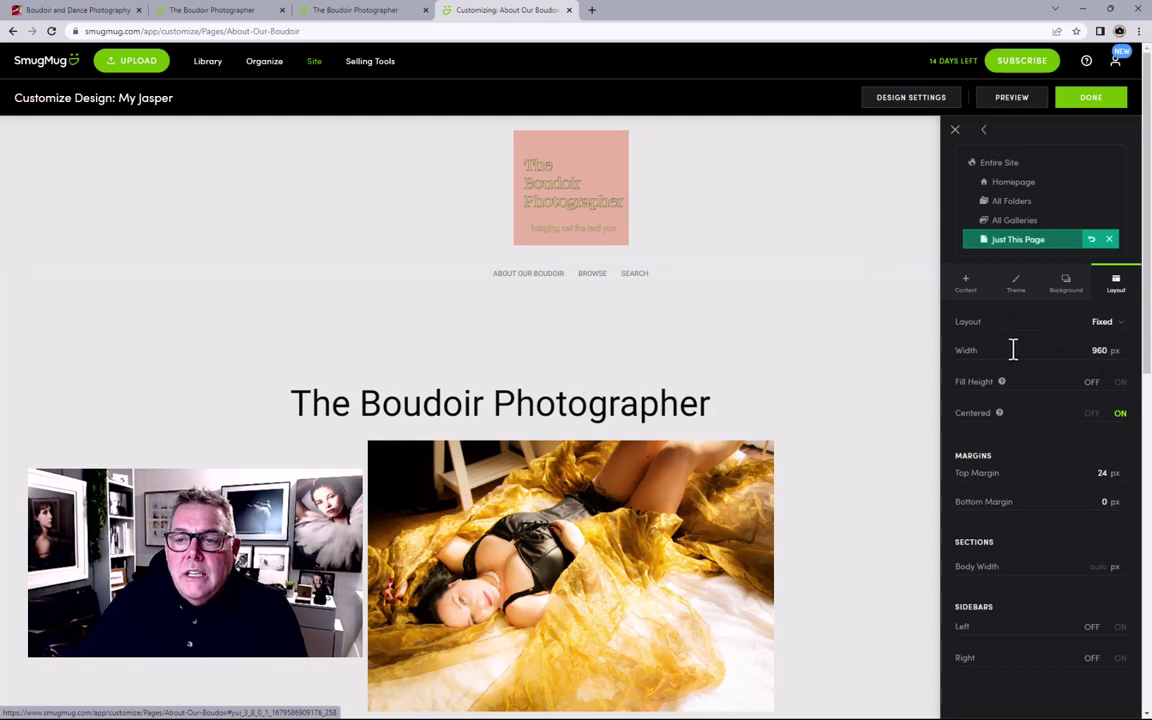
Step: Change the About Our Boudoir page layout from Fixed to Stretchy
{"action": "left_click", "coordinate": [1102, 324]}
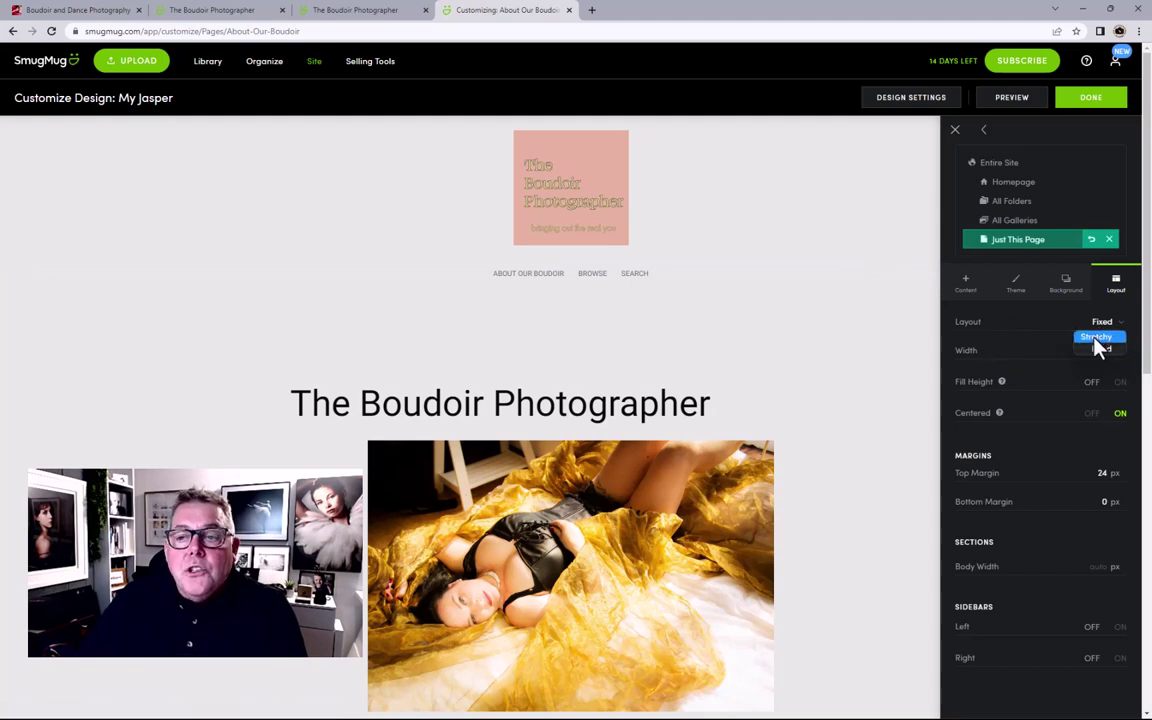
{"action": "left_click", "coordinate": [1094, 338]}
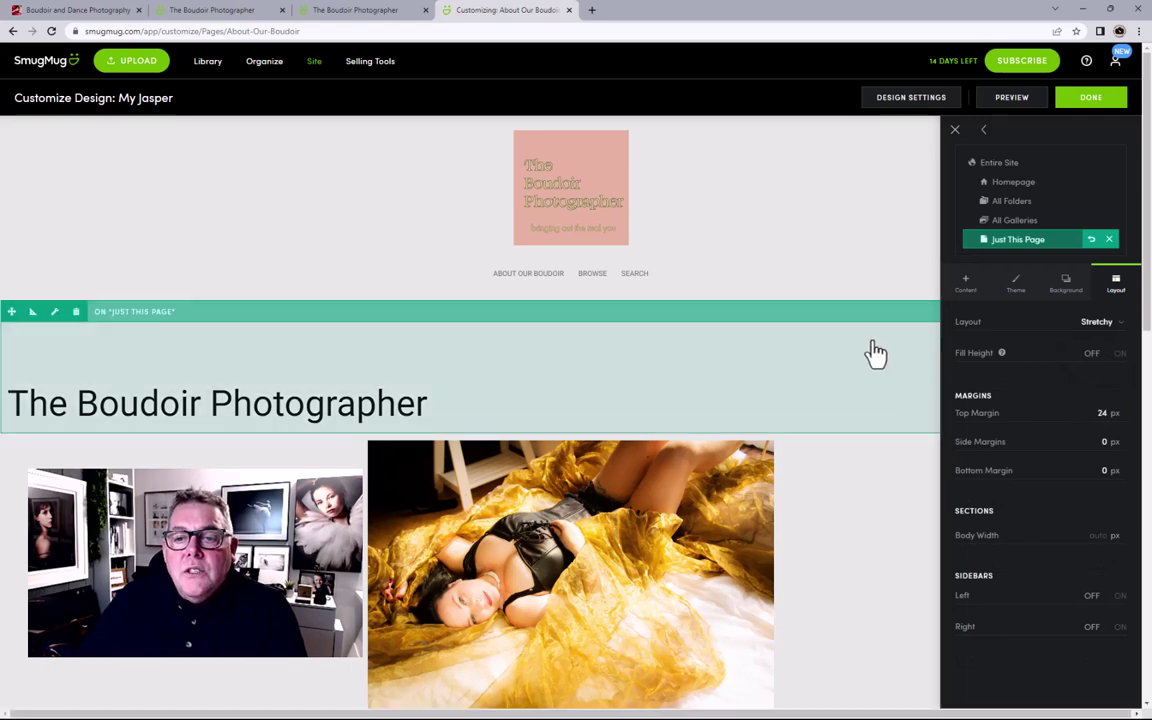
{"action": "scroll", "coordinate": [875, 352], "scroll_direction": "down", "scroll_amount": 2}
{"action": "mouse_move", "coordinate": [875, 352]}
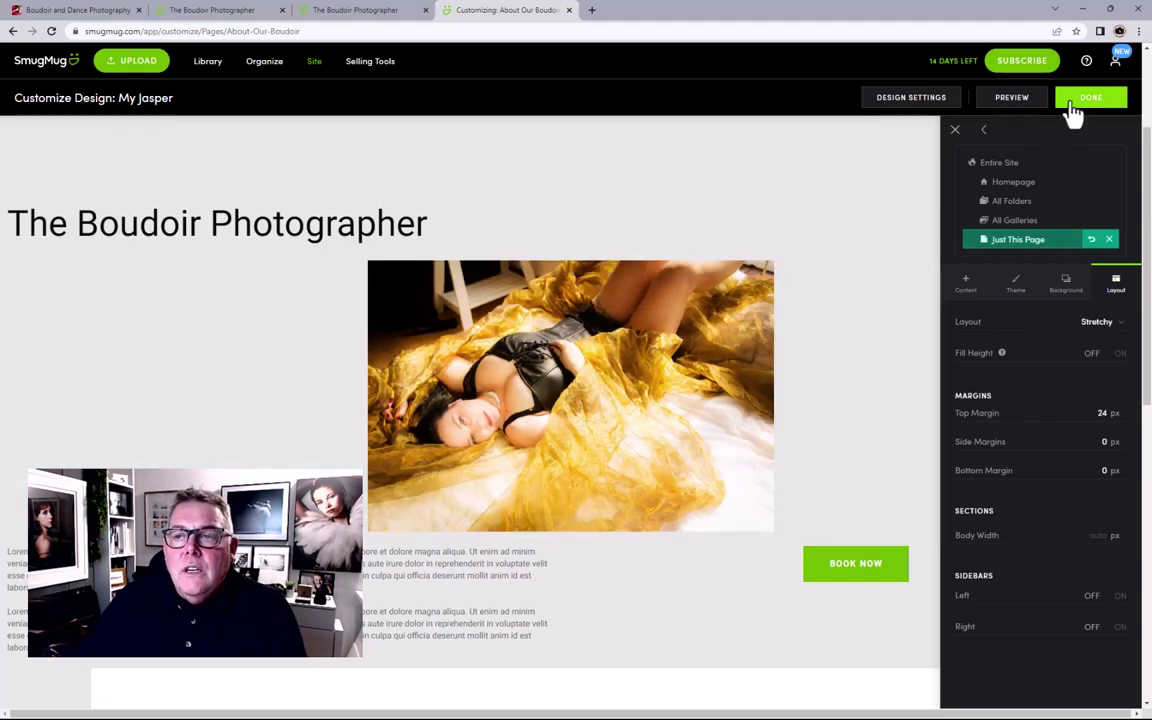
Step: Save the design changes and publish them to the live site
{"action": "left_click", "coordinate": [1080, 100]}
{"action": "left_click", "coordinate": [632, 336]}
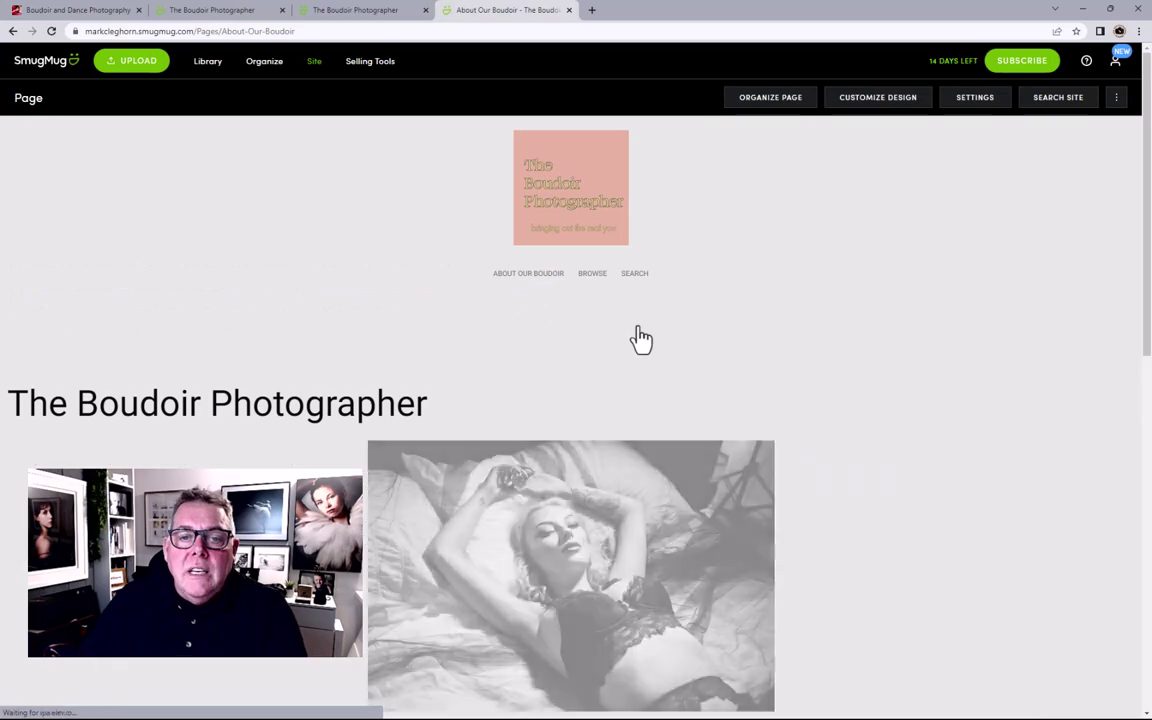
{"action": "scroll", "coordinate": [712, 342], "scroll_direction": "down", "scroll_amount": 3}
{"action": "scroll", "coordinate": [712, 346], "scroll_direction": "up", "scroll_amount": 1}
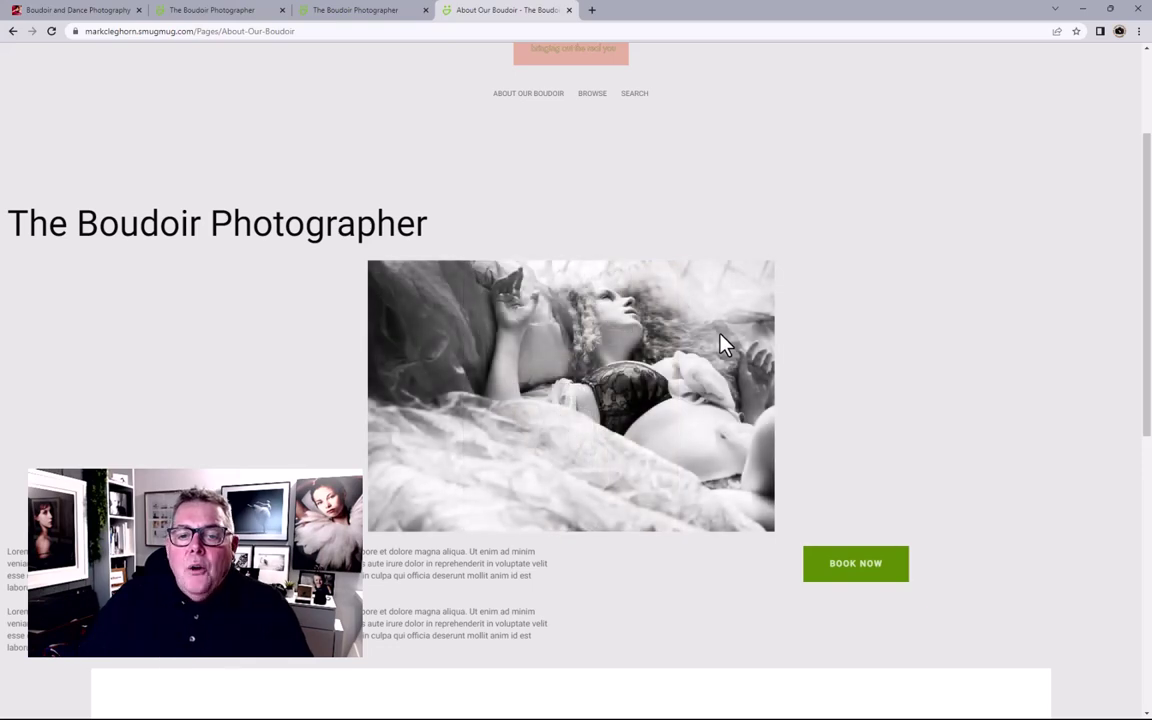
Step: Pull the About Our Boudoir page into its own window and narrow it to phone width
{"action": "scroll", "coordinate": [518, 525], "scroll_direction": "down", "scroll_amount": 3}
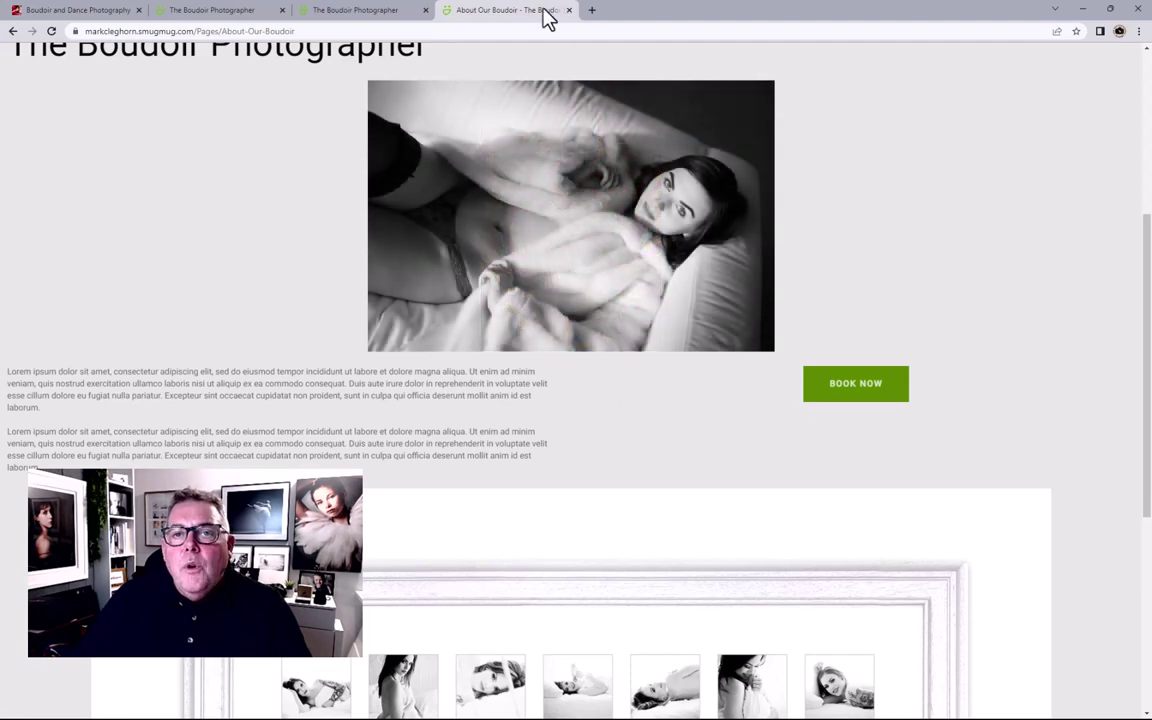
{"action": "left_click_drag", "start_coordinate": [548, 18], "coordinate": [540, 105]}
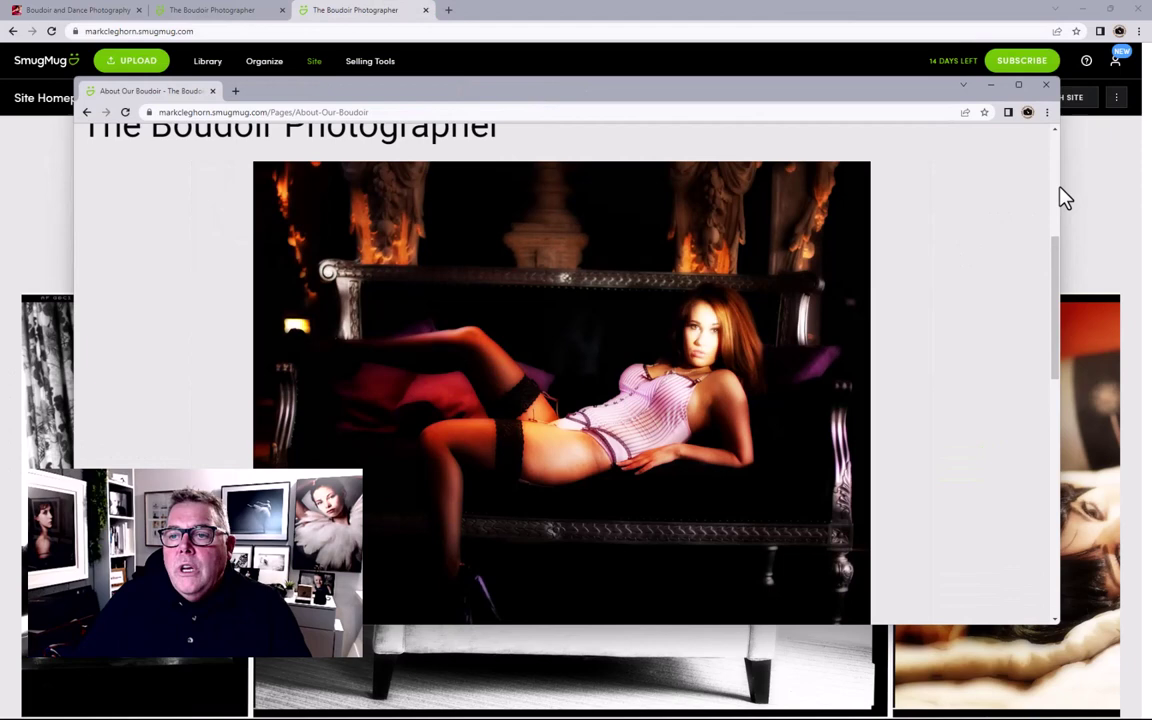
{"action": "left_click_drag", "start_coordinate": [1059, 190], "coordinate": [393, 162]}
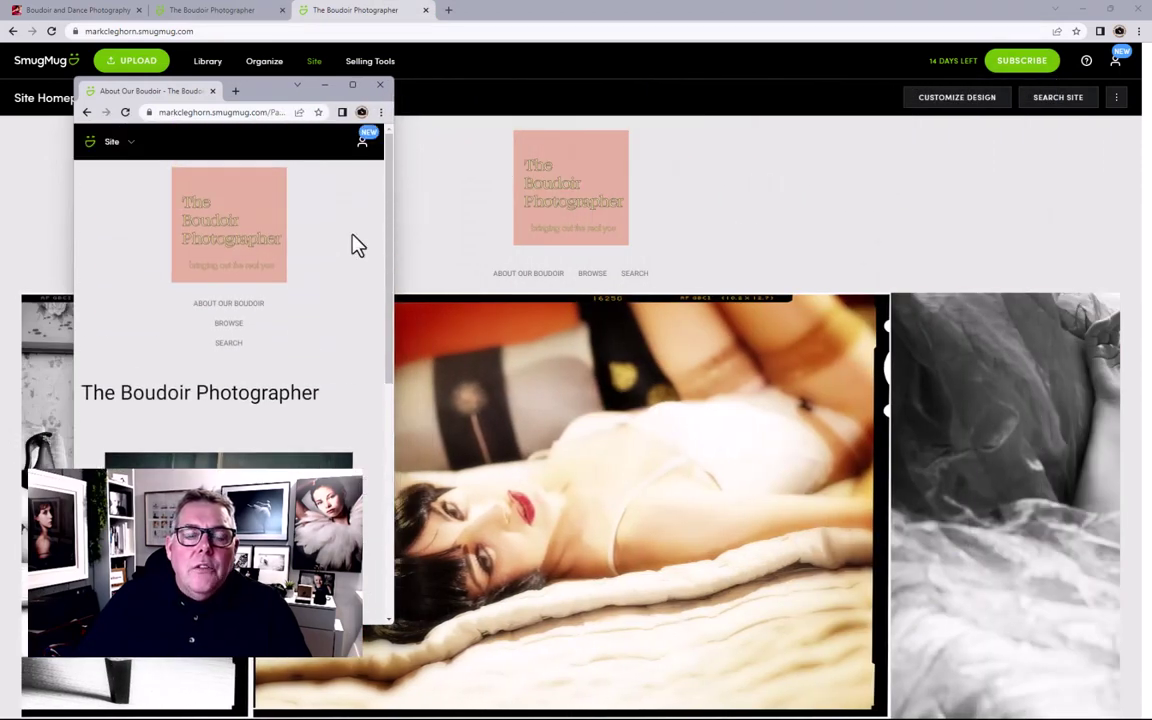
Step: Scroll through the phone-width page's stacked photo, text, Book Now button and framed-print image
{"action": "scroll", "coordinate": [358, 244], "scroll_direction": "down", "scroll_amount": 2}
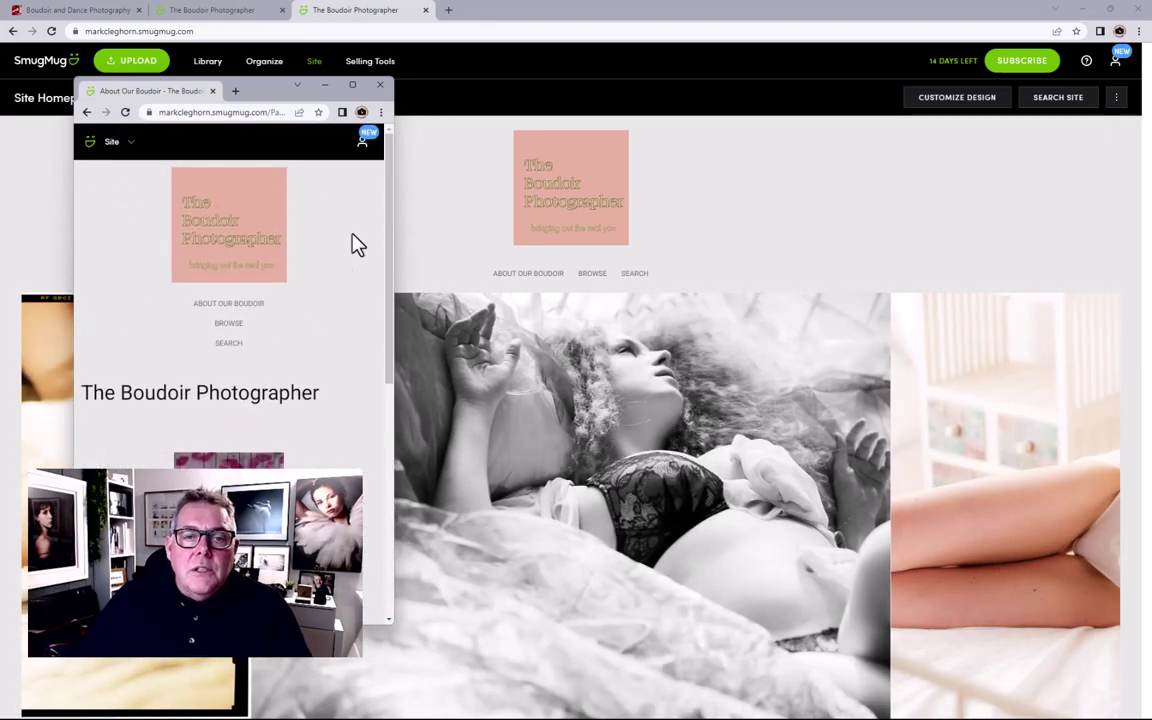
{"action": "scroll", "coordinate": [358, 244], "scroll_direction": "down", "scroll_amount": 3}
{"action": "scroll", "coordinate": [357, 244], "scroll_direction": "down", "scroll_amount": 1}
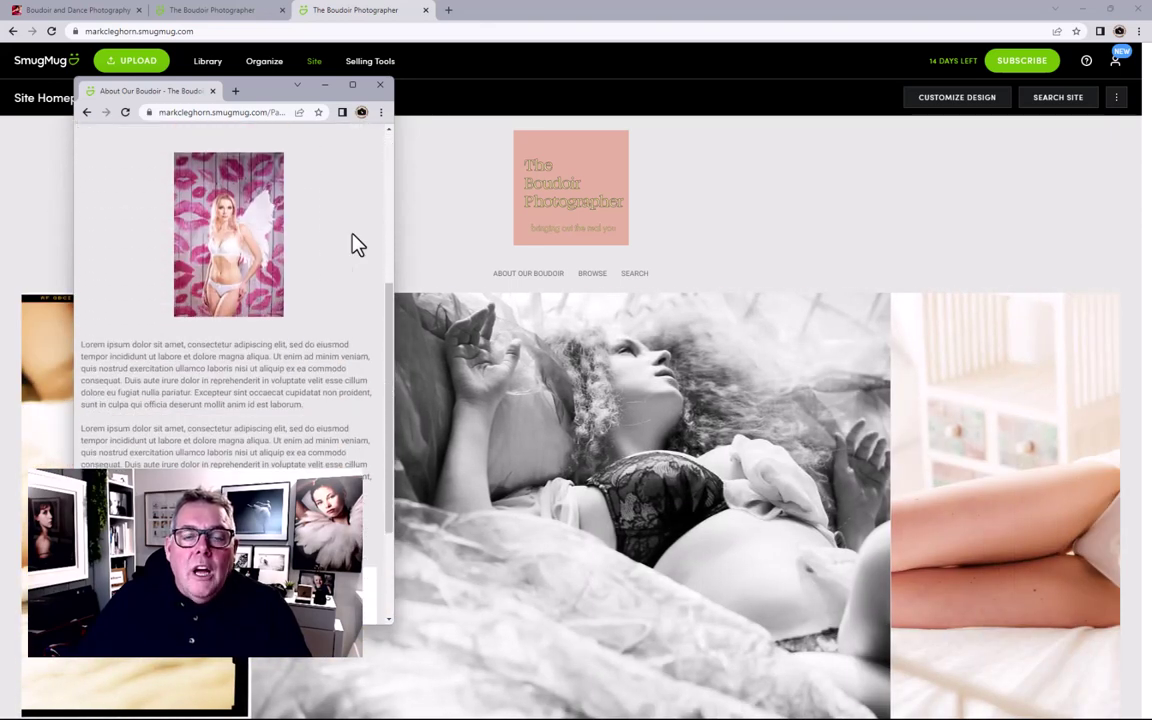
{"action": "scroll", "coordinate": [358, 244], "scroll_direction": "up", "scroll_amount": 3}
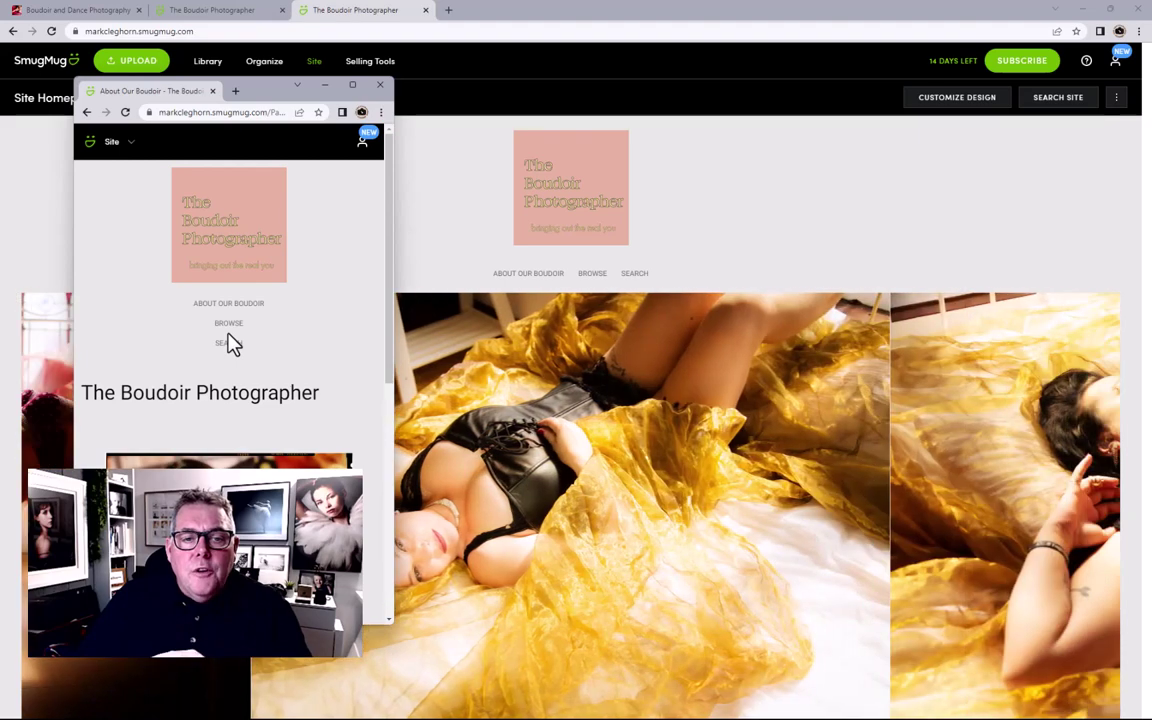
{"action": "scroll", "coordinate": [230, 343], "scroll_direction": "down", "scroll_amount": 2}
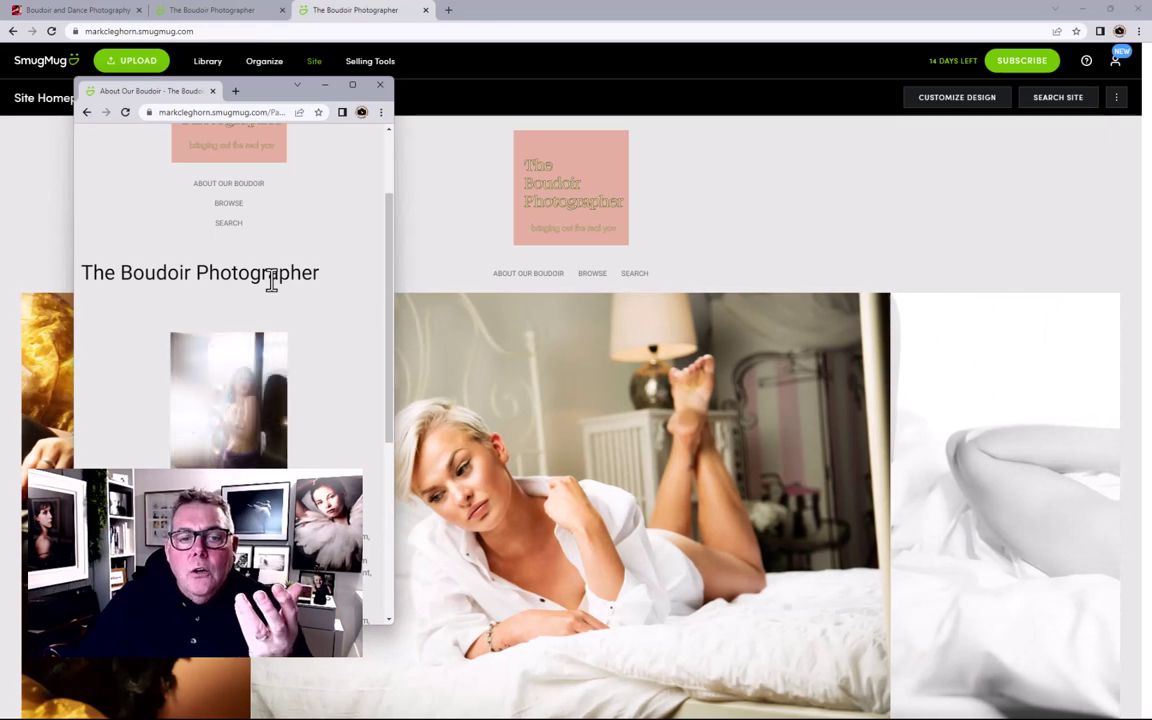
{"action": "scroll", "coordinate": [270, 280], "scroll_direction": "down", "scroll_amount": 2}
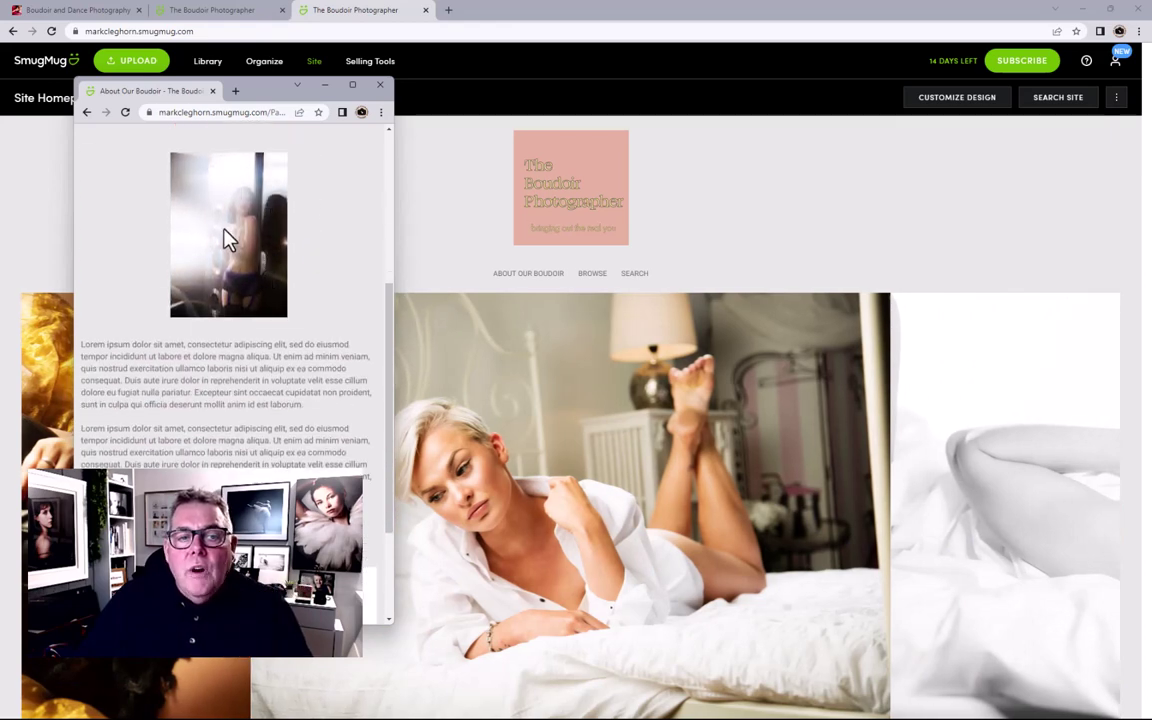
{"action": "scroll", "coordinate": [210, 330], "scroll_direction": "down", "scroll_amount": 2}
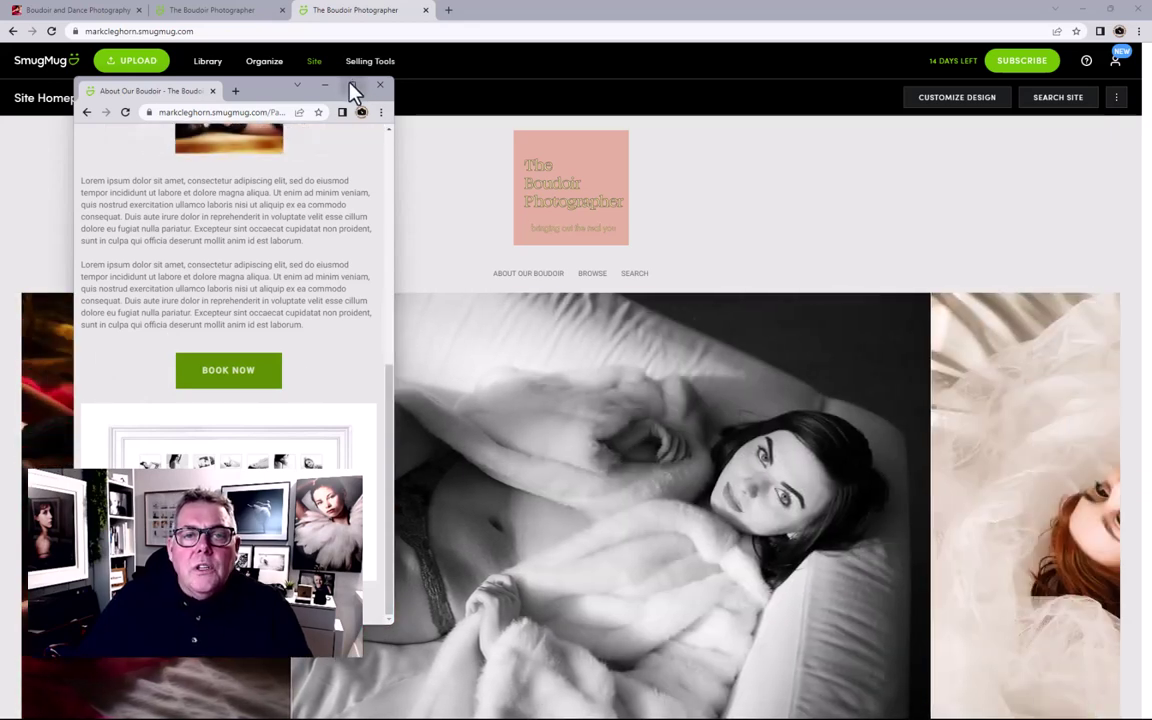
Step: Maximize the page window, dock it back into the main browser's tabs, and return to the top
{"action": "left_click", "coordinate": [351, 87]}
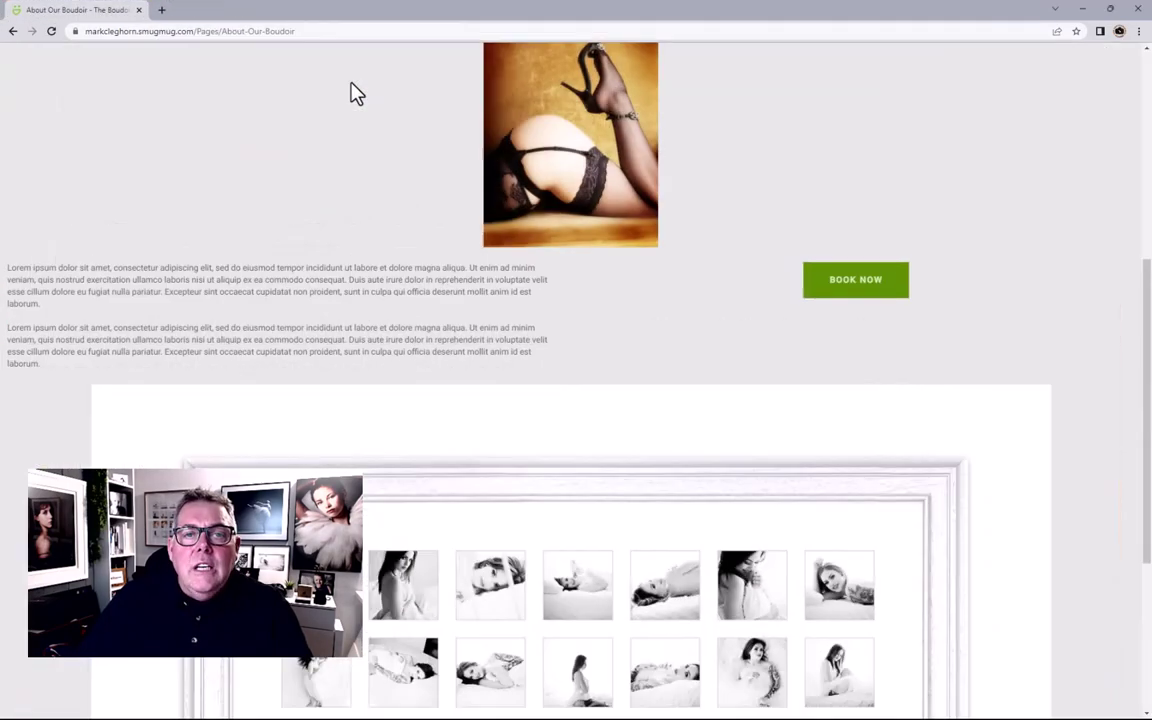
{"action": "left_click_drag", "start_coordinate": [288, 22], "coordinate": [399, 26]}
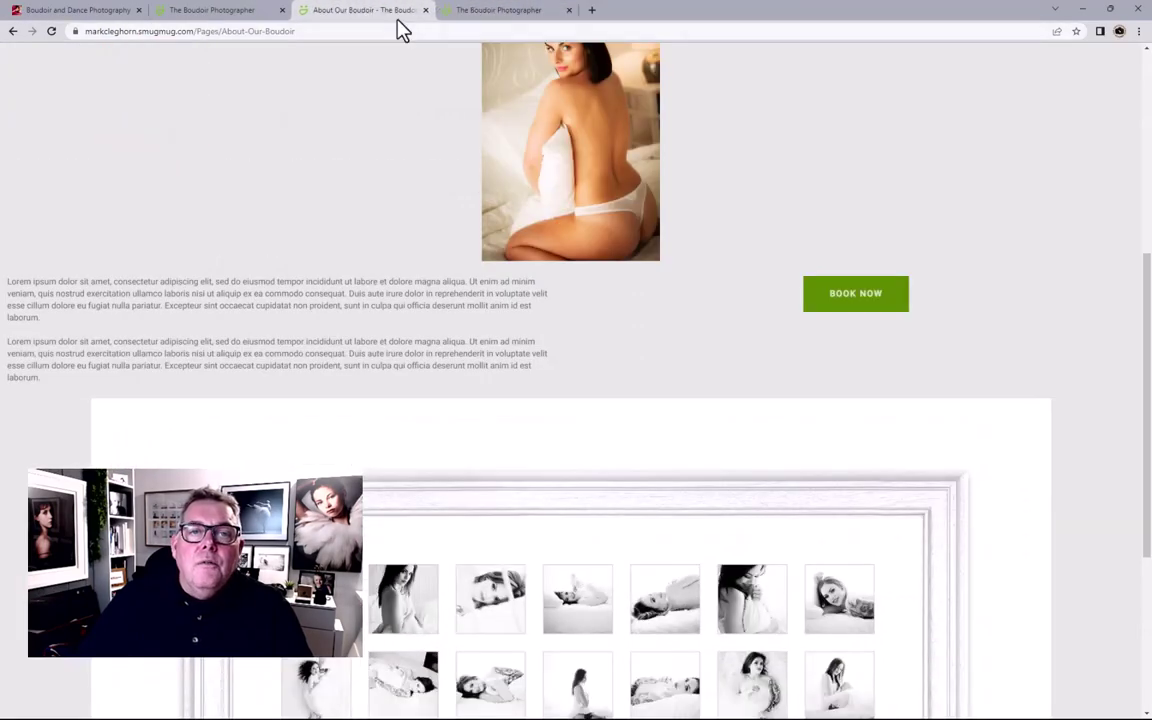
{"action": "scroll", "coordinate": [733, 213], "scroll_direction": "up", "scroll_amount": 6}
{"action": "scroll", "coordinate": [815, 214], "scroll_direction": "down", "scroll_amount": 1}
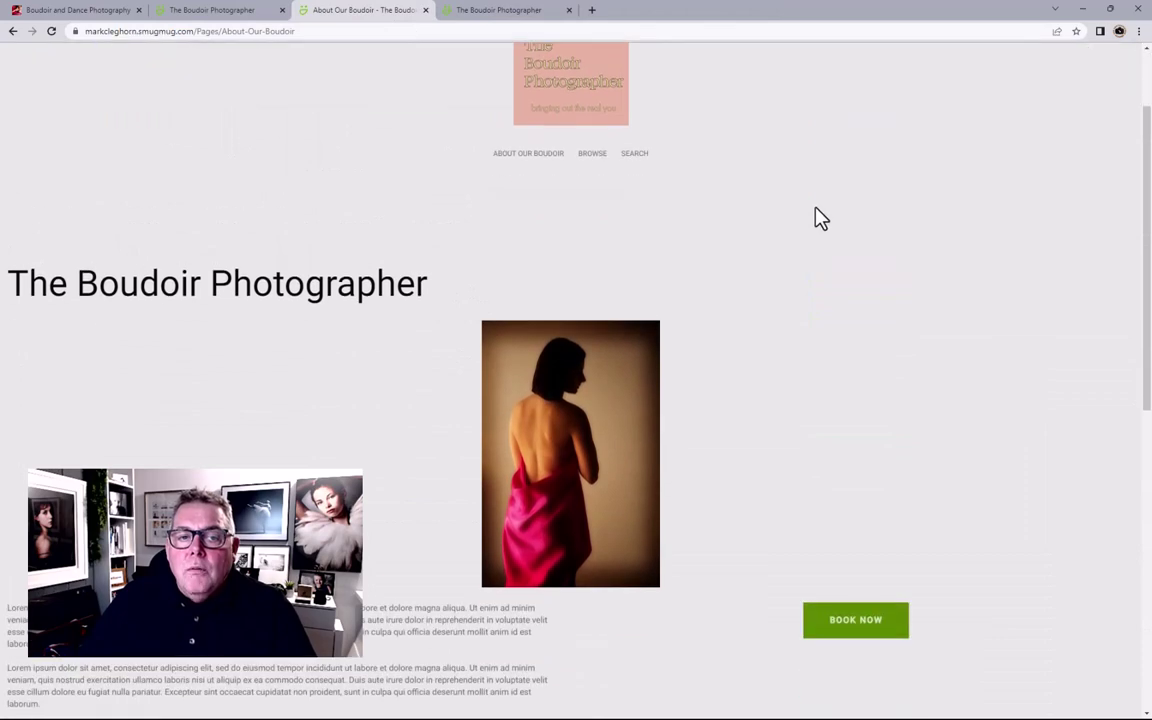
{"action": "scroll", "coordinate": [815, 214], "scroll_direction": "up", "scroll_amount": 1}
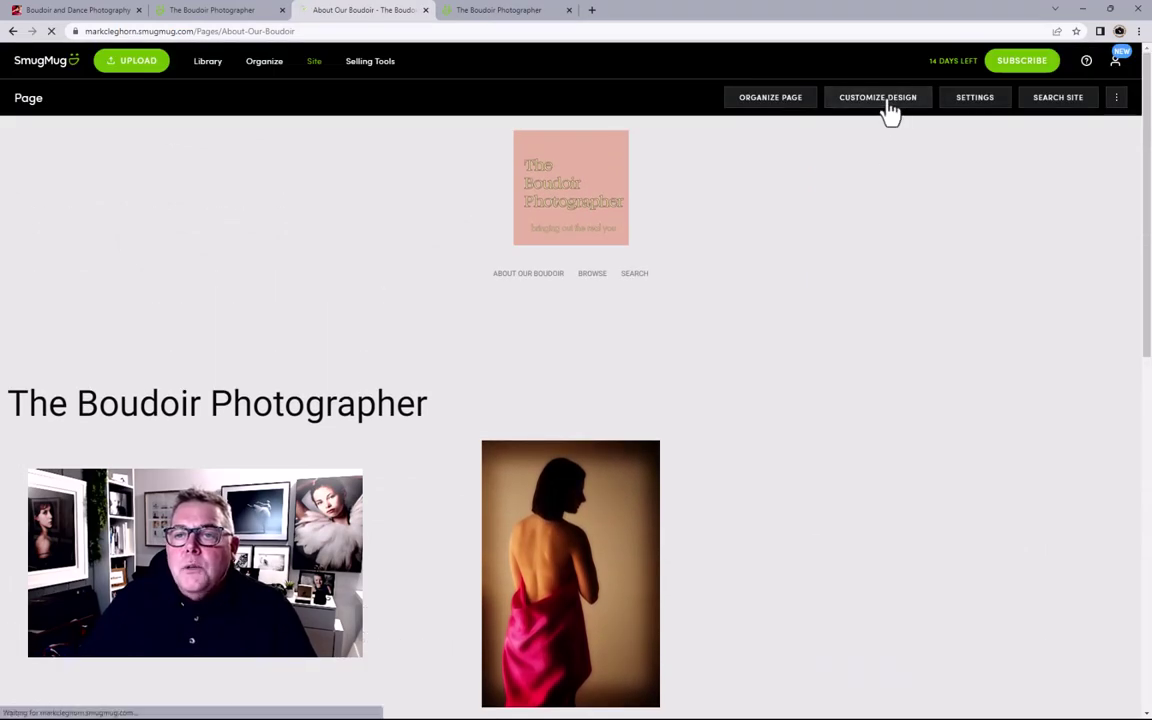
Step: Enter Customize Design for About Our Boudoir, opening and cancelling the title block's Profile settings
{"action": "left_click", "coordinate": [887, 100]}
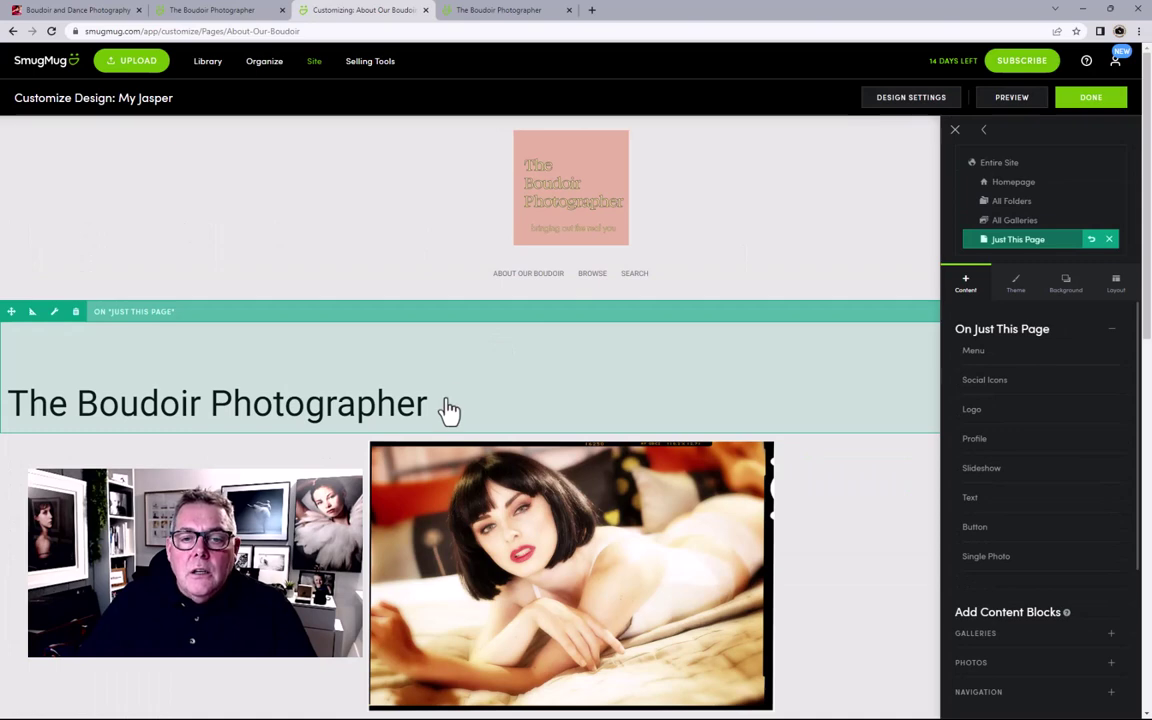
{"action": "left_click", "coordinate": [449, 408]}
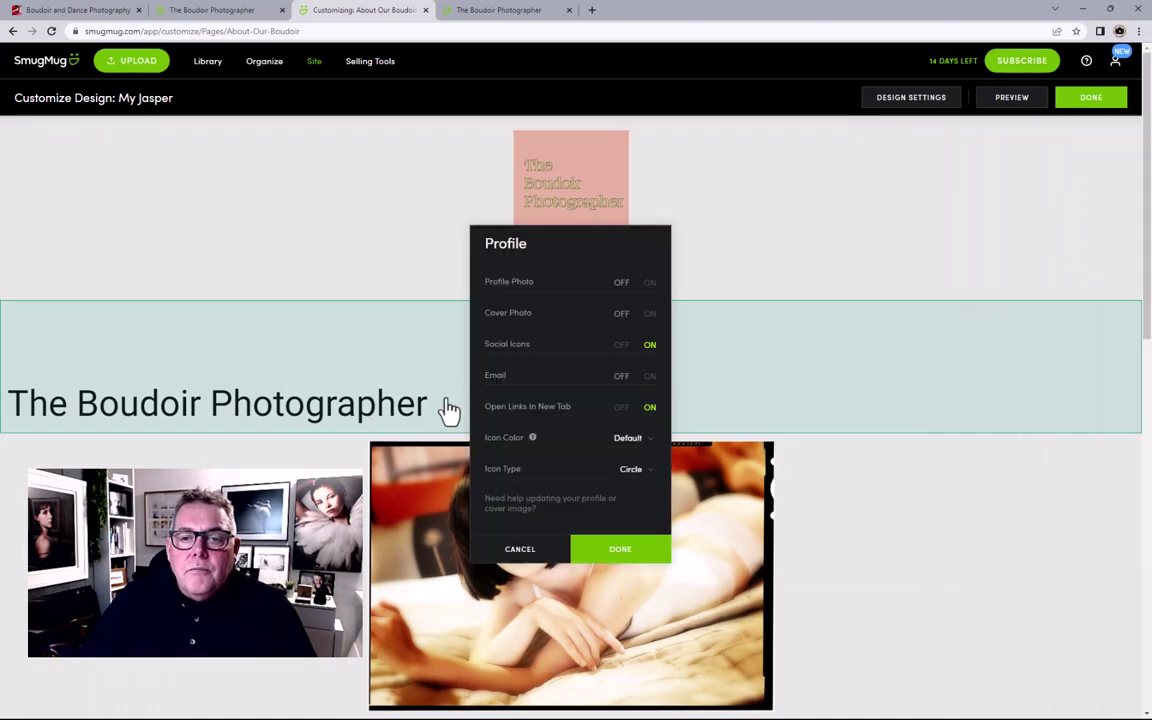
{"action": "left_click", "coordinate": [522, 550]}
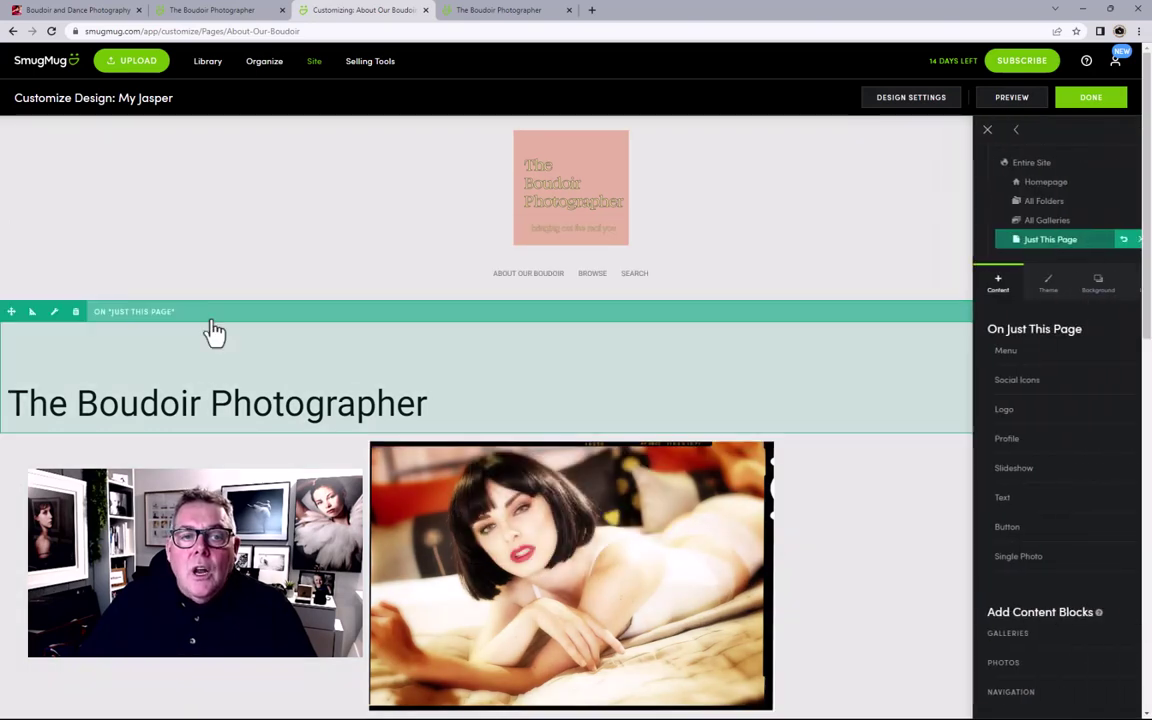
{"action": "left_click", "coordinate": [52, 313]}
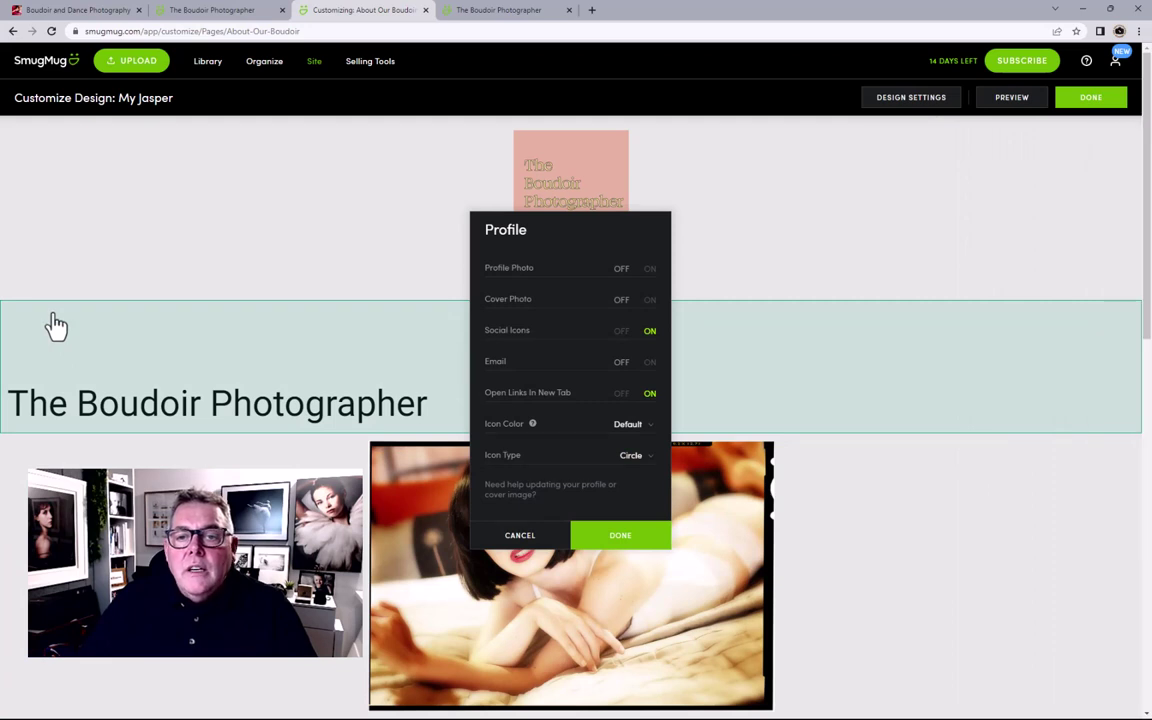
{"action": "scroll", "coordinate": [596, 317], "scroll_direction": "down", "scroll_amount": 2}
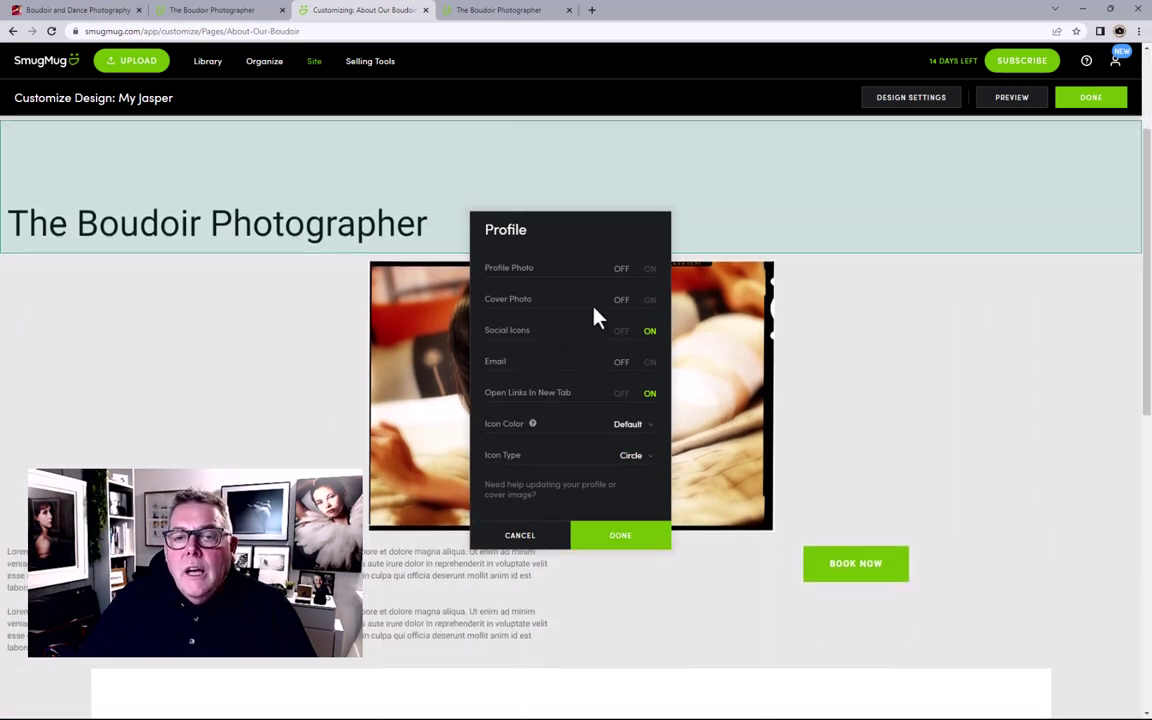
{"action": "left_click", "coordinate": [540, 537]}
{"action": "scroll", "coordinate": [250, 310], "scroll_direction": "up", "scroll_amount": 1}
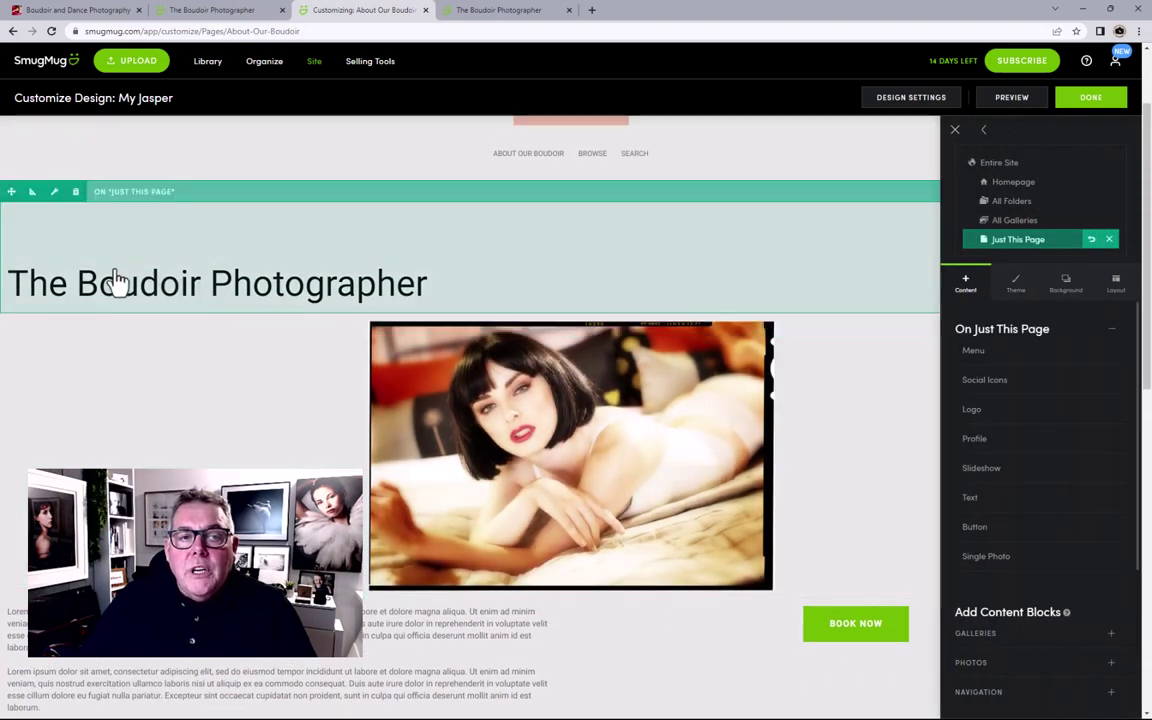
Step: Set The Boudoir Photographer block's Container Width to 25% and apply it
{"action": "left_click", "coordinate": [32, 193]}
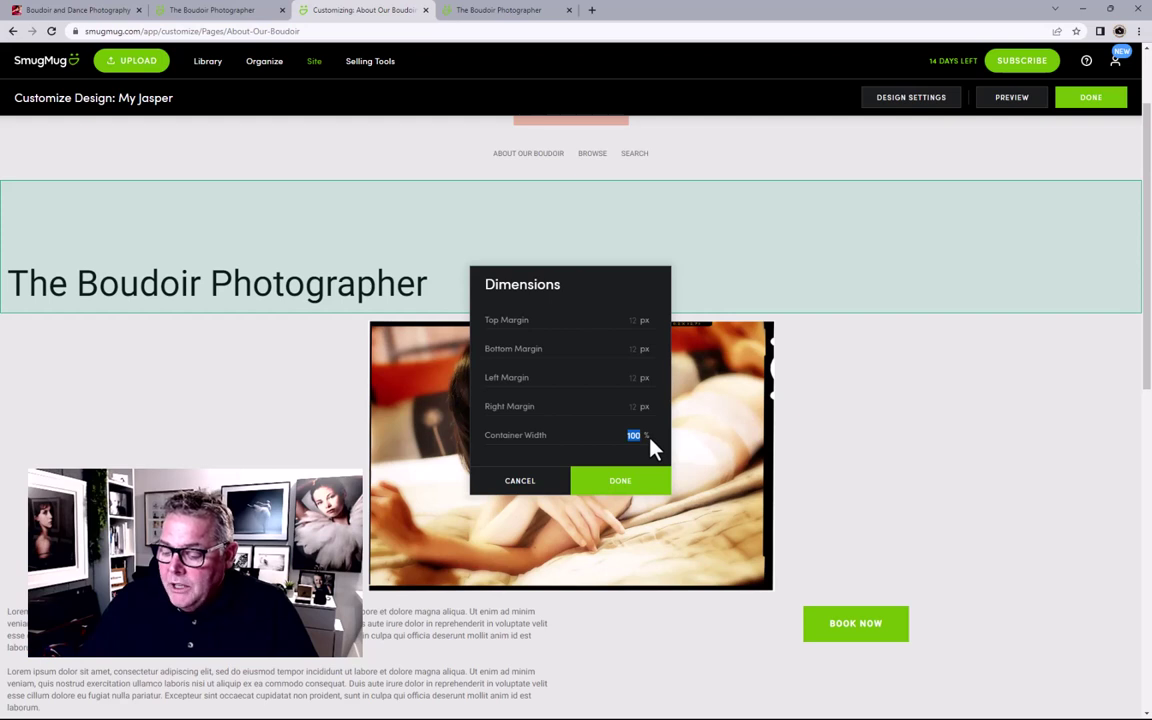
{"action": "type", "text": "25"}
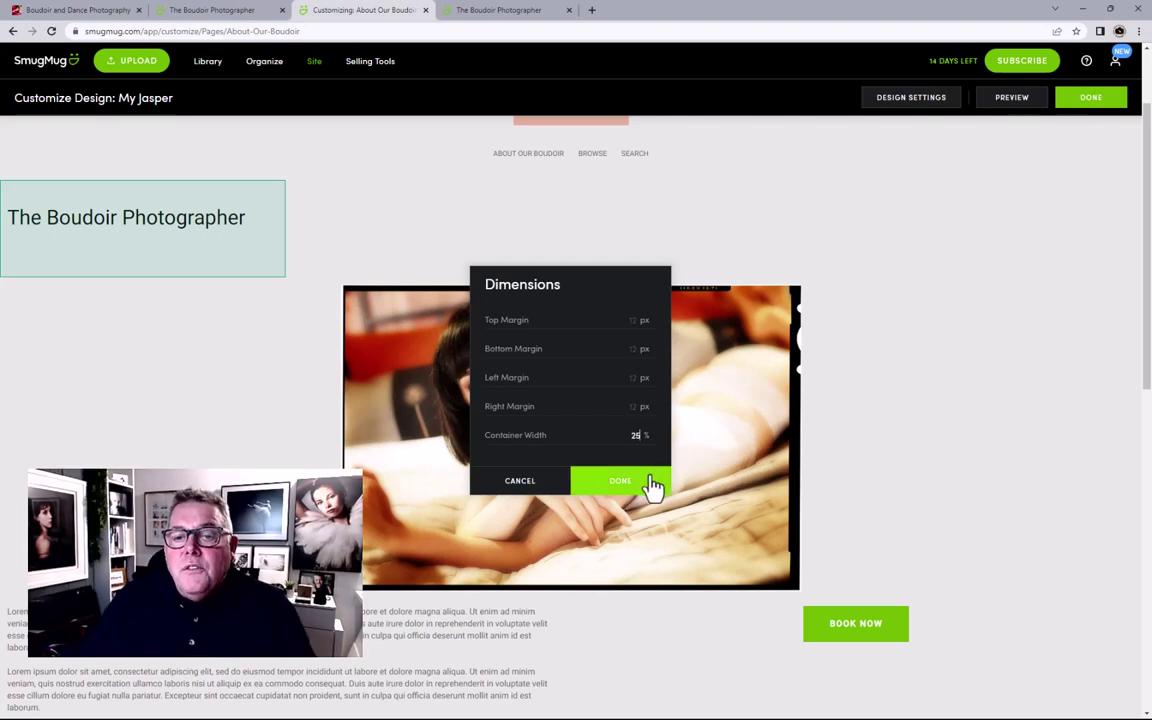
{"action": "left_click", "coordinate": [620, 481]}
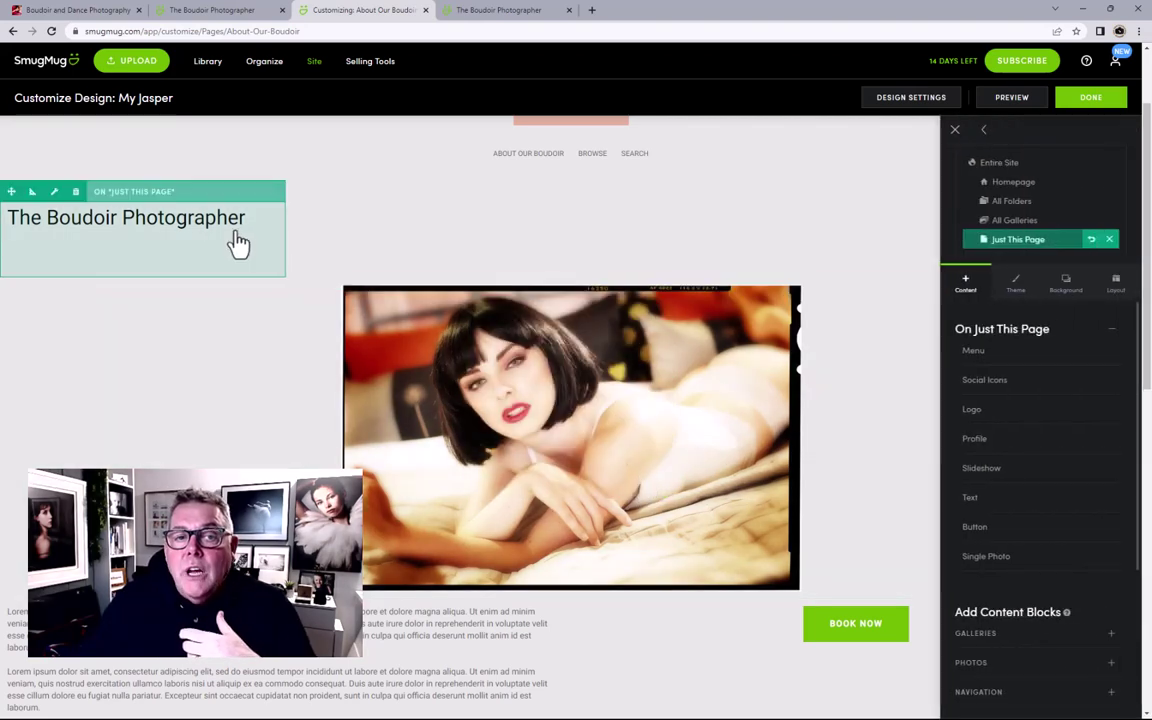
{"action": "left_click", "coordinate": [54, 192]}
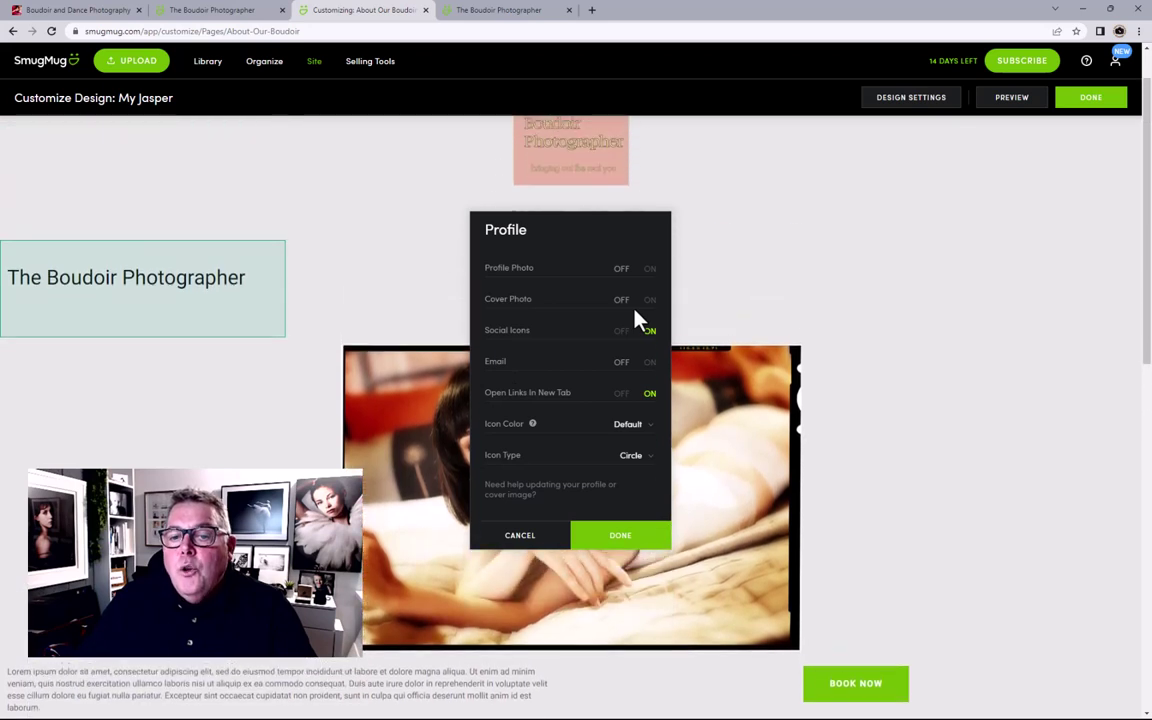
Step: Cancel the Profile dialog and delete The Boudoir Photographer heading block
{"action": "left_click", "coordinate": [514, 540]}
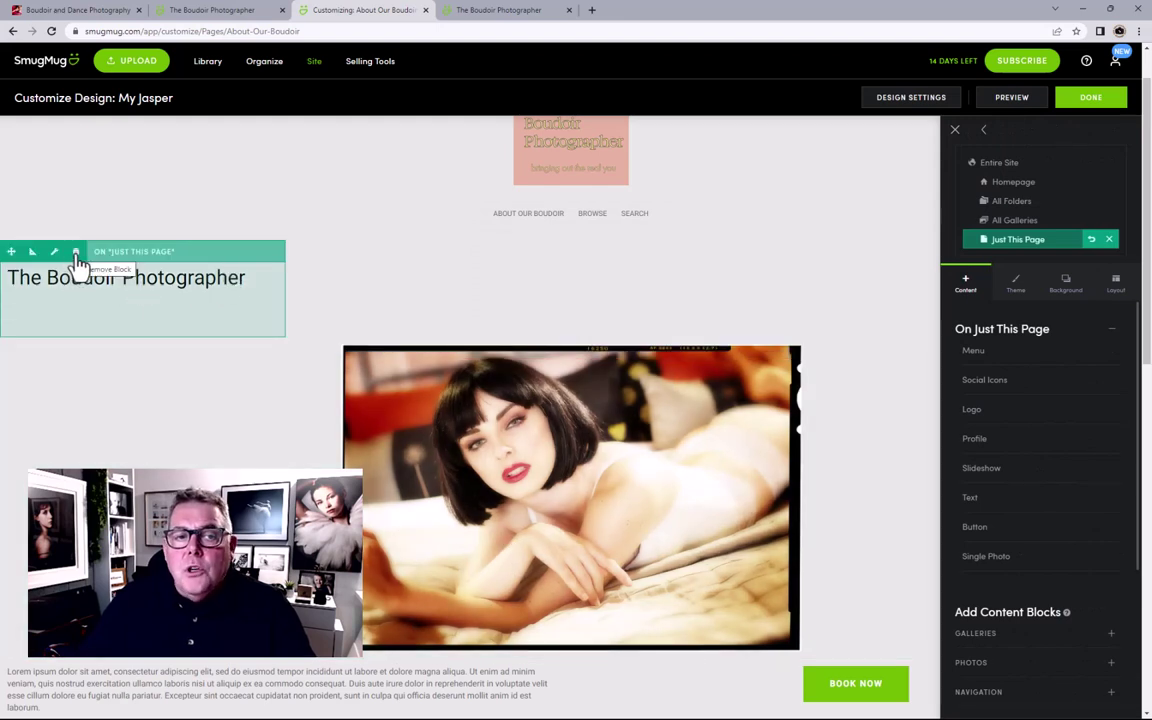
{"action": "left_click", "coordinate": [76, 253]}
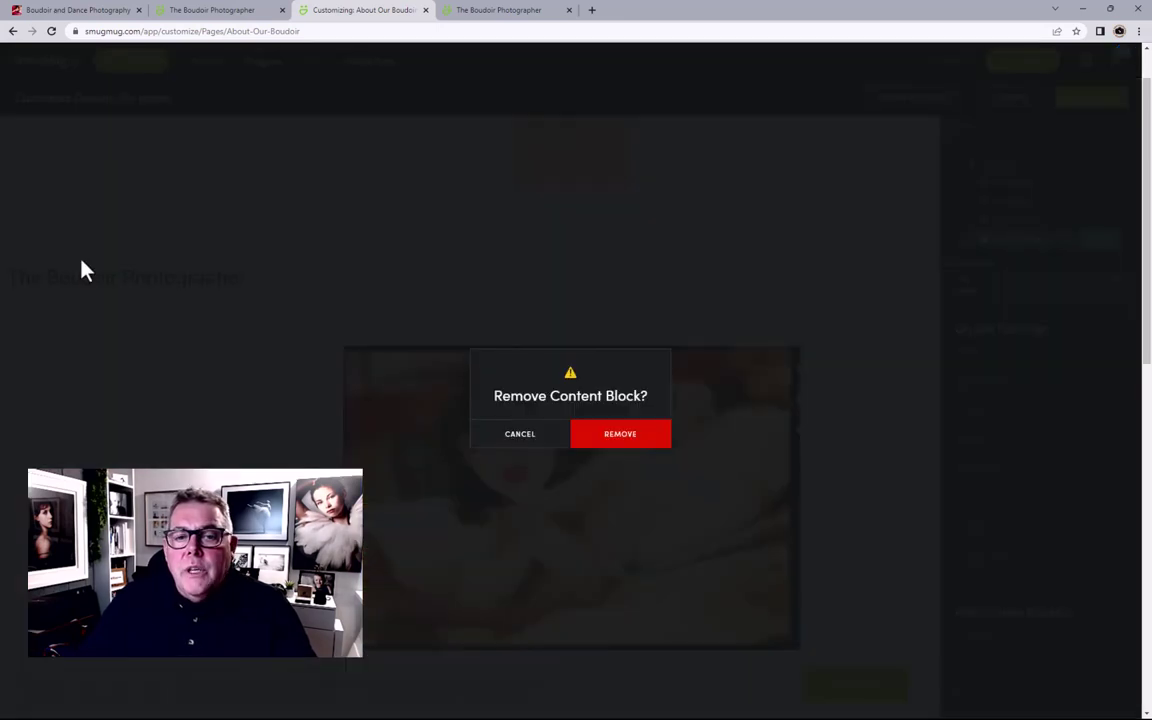
{"action": "left_click", "coordinate": [588, 440]}
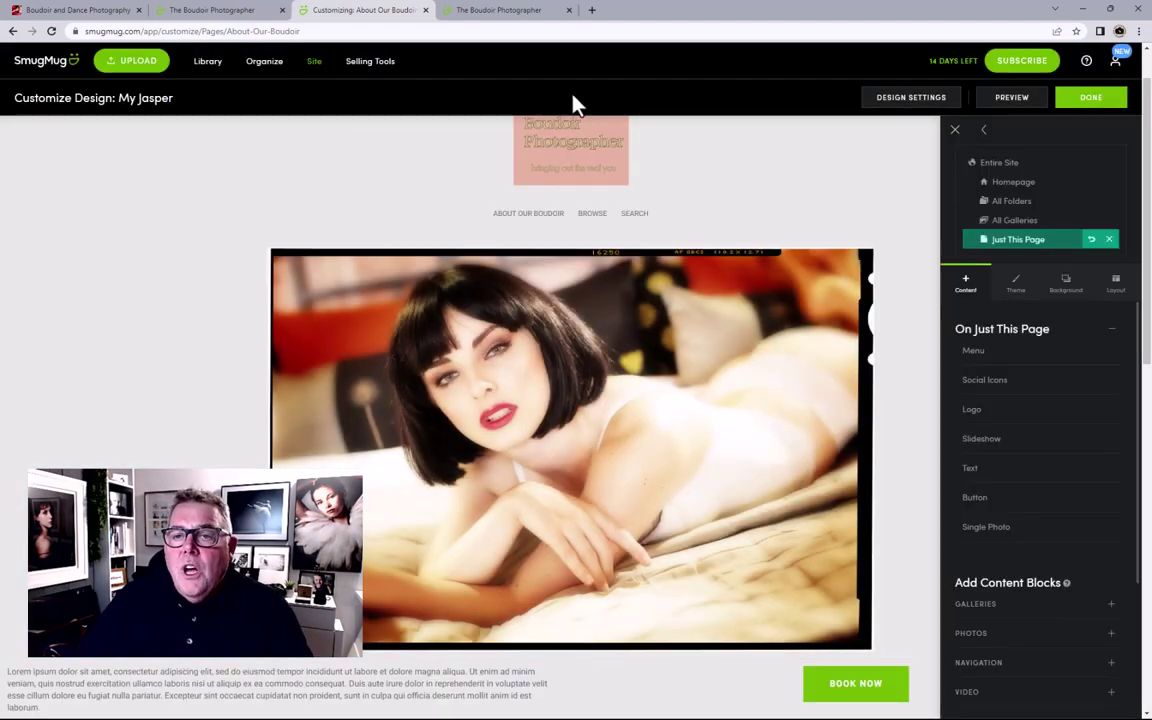
Step: Drag a Title block from the TEXT blocks onto the page above the slideshow
{"action": "scroll", "coordinate": [968, 535], "scroll_direction": "down", "scroll_amount": 2}
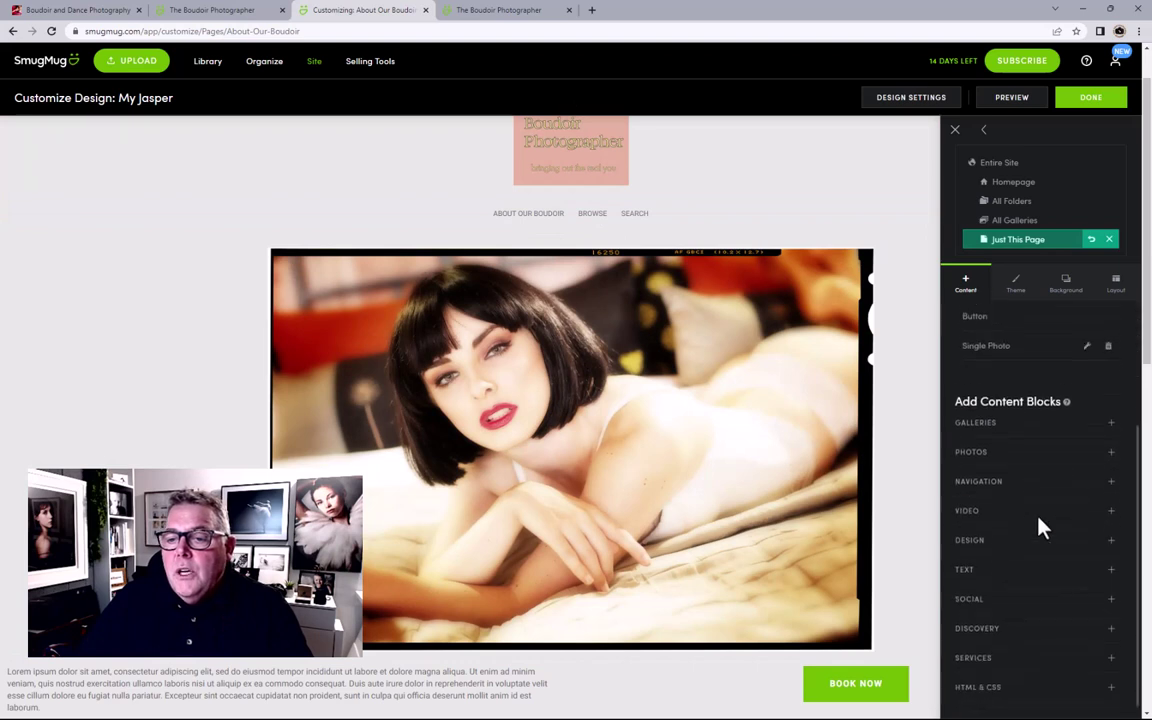
{"action": "left_click", "coordinate": [968, 560]}
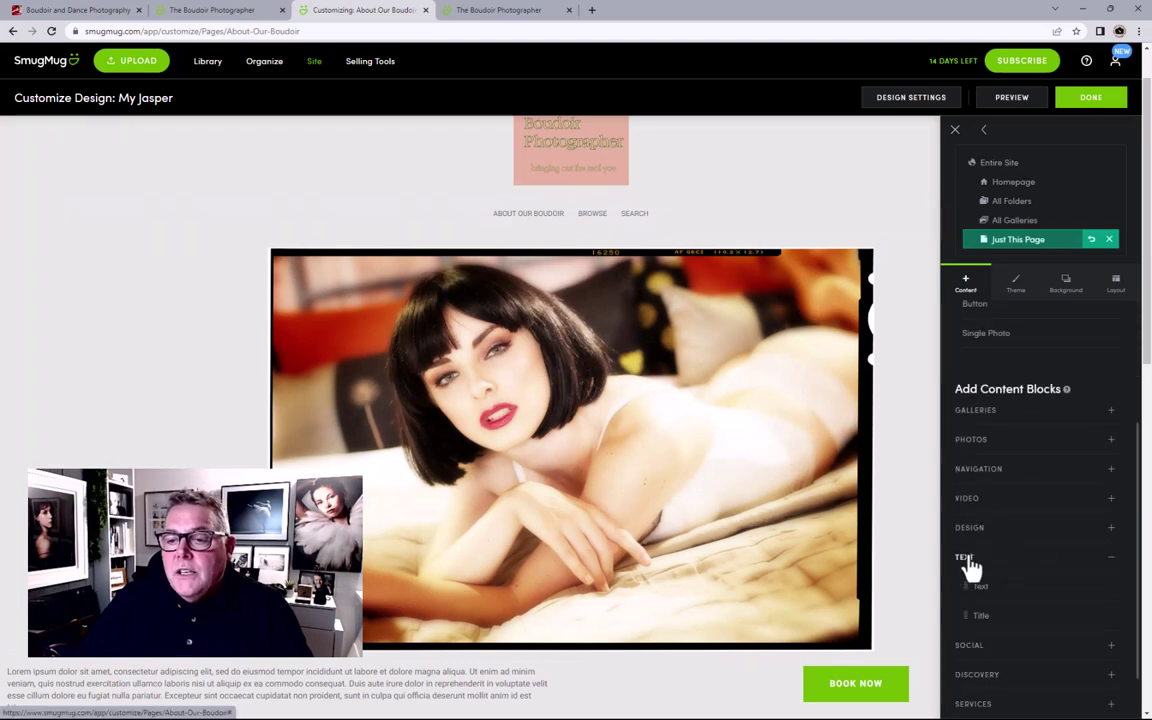
{"action": "left_click_drag", "start_coordinate": [966, 616], "coordinate": [577, 277]}
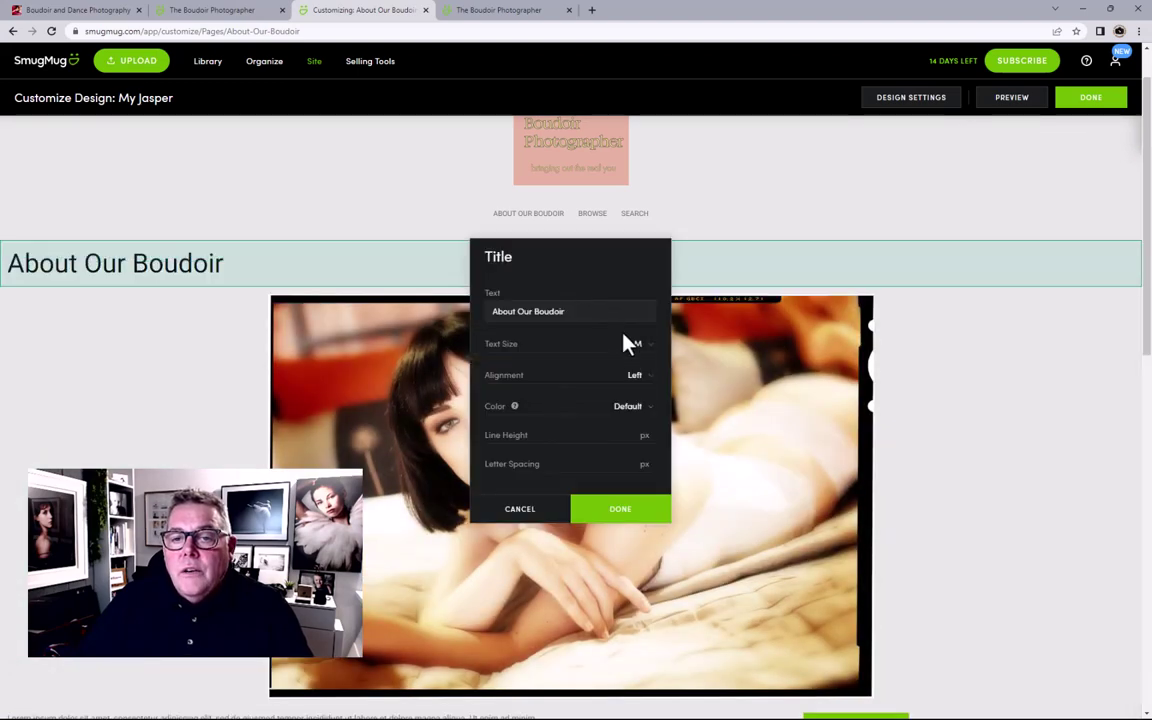
Step: Set the title to text size S, Center alignment and Default colour
{"action": "left_click", "coordinate": [637, 352]}
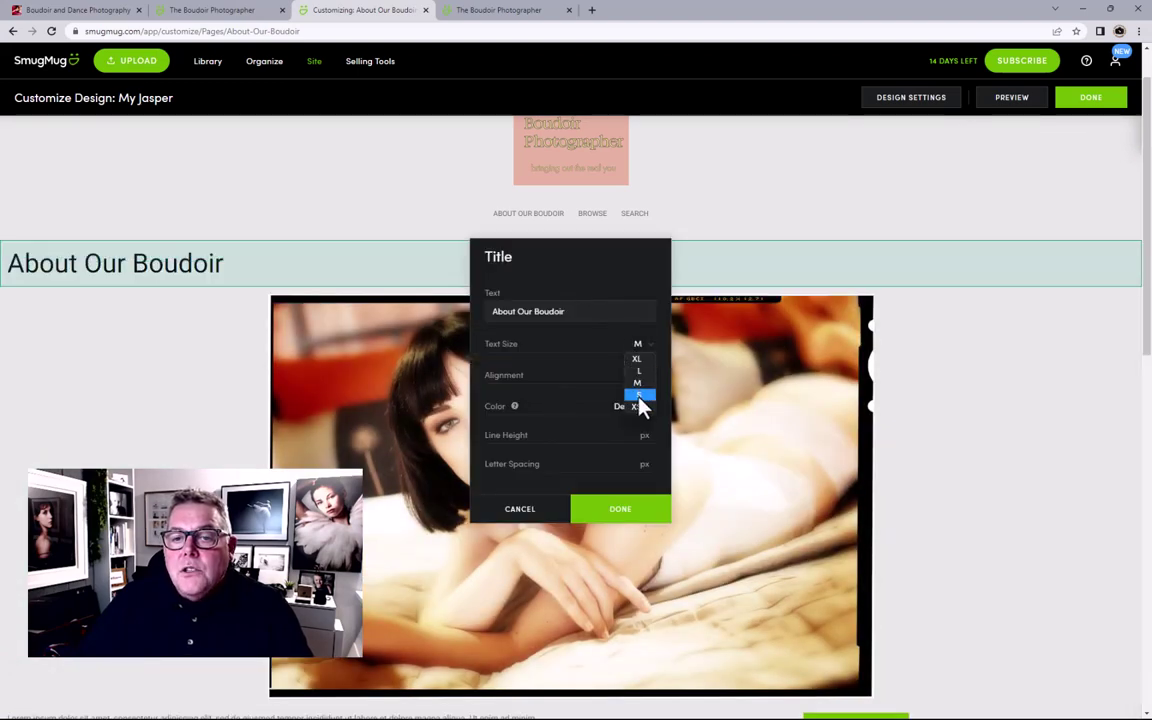
{"action": "left_click", "coordinate": [639, 395]}
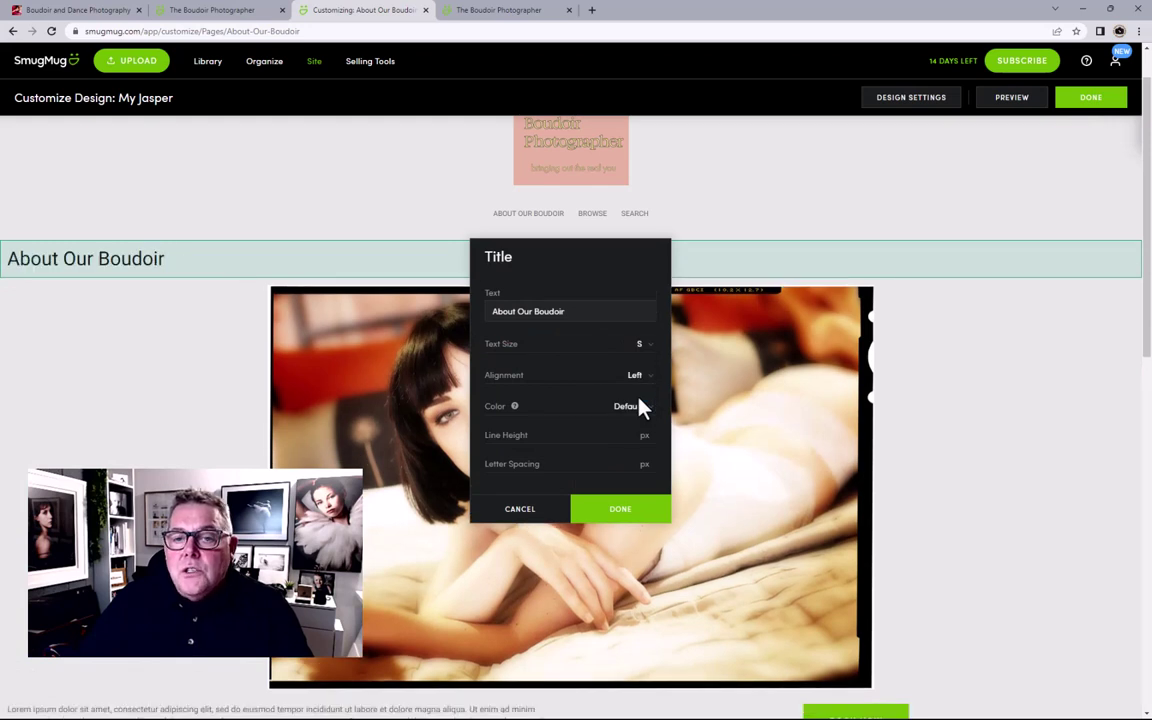
{"action": "left_click", "coordinate": [638, 377]}
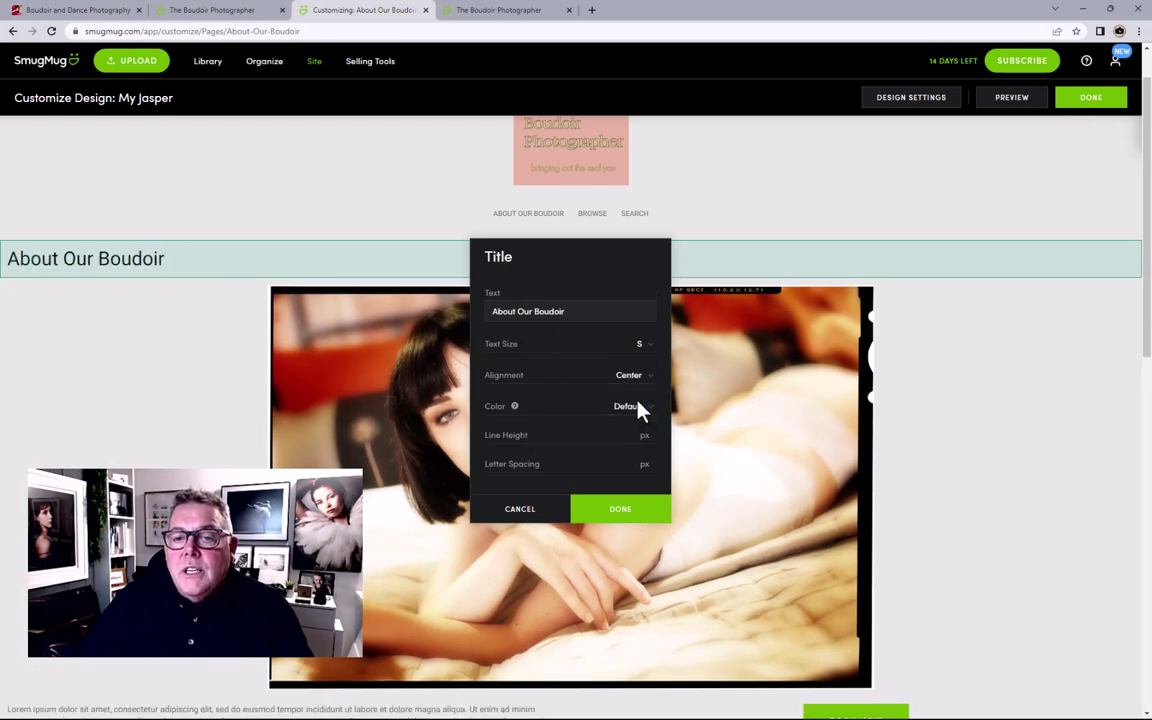
{"action": "left_click_drag", "start_coordinate": [590, 250], "coordinate": [892, 247]}
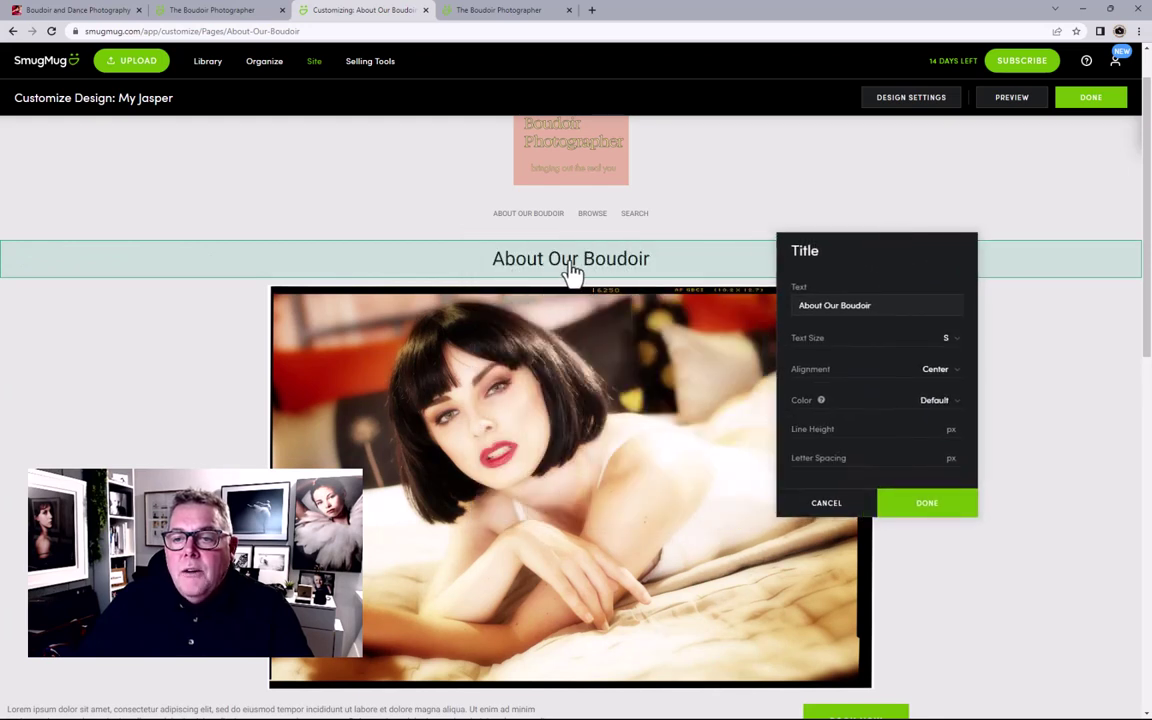
{"action": "left_click", "coordinate": [935, 402]}
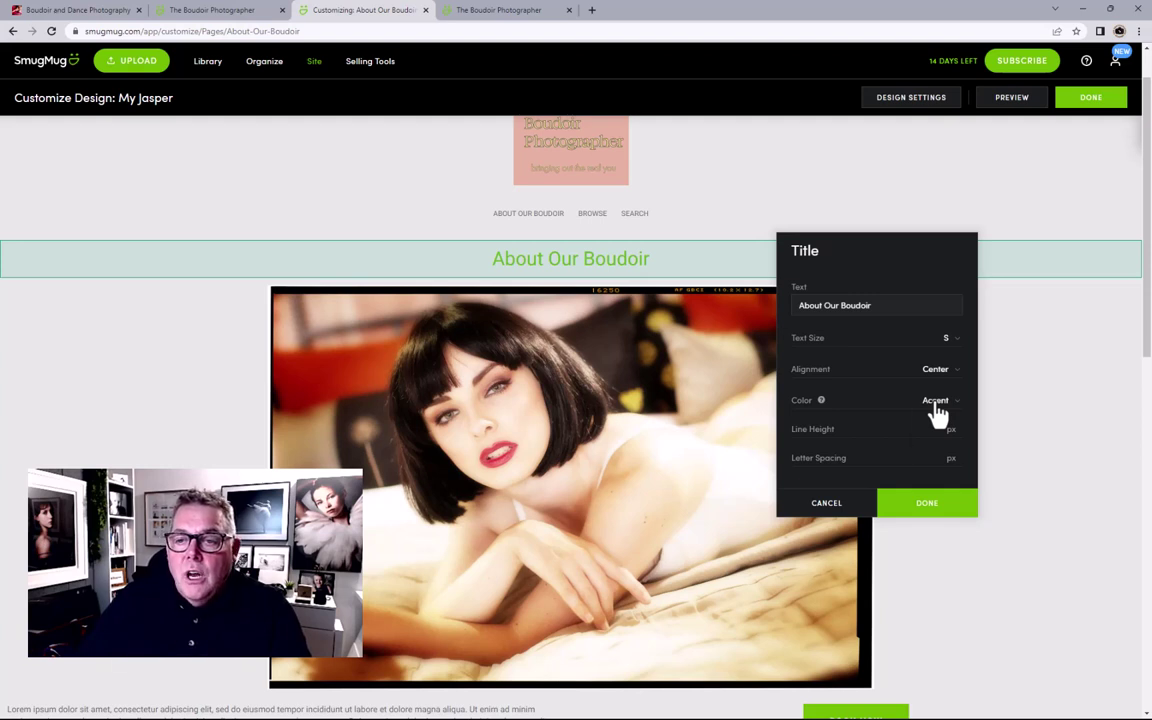
{"action": "left_click", "coordinate": [937, 410]}
{"action": "left_click", "coordinate": [939, 428]}
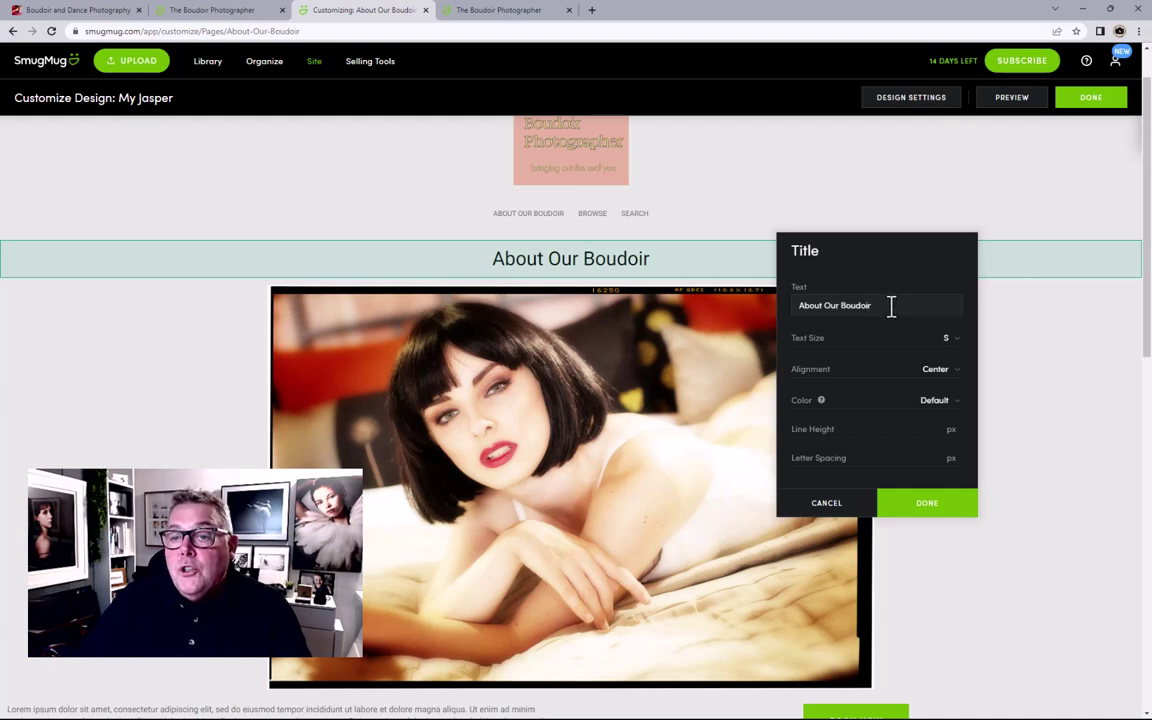
Step: Append 'Photography' so the title reads 'About Our Boudoir Photography' and confirm
{"action": "left_click", "coordinate": [891, 306]}
{"action": "type", "text": "P"}
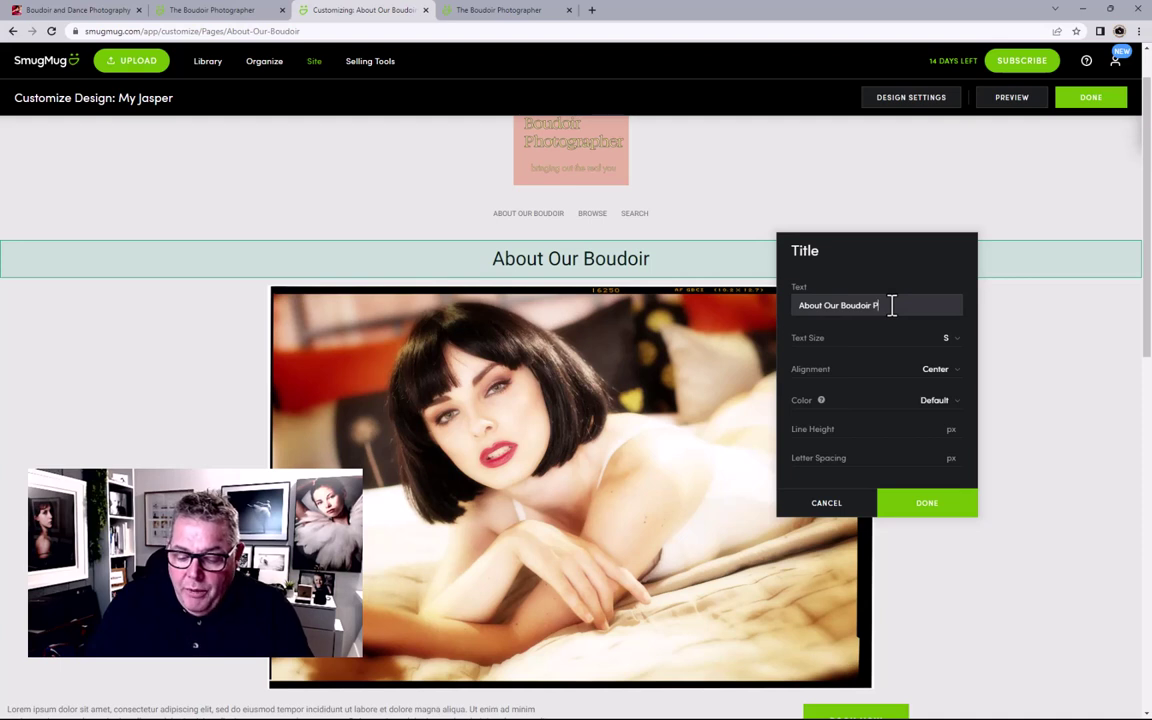
{"action": "type", "text": "hotography"}
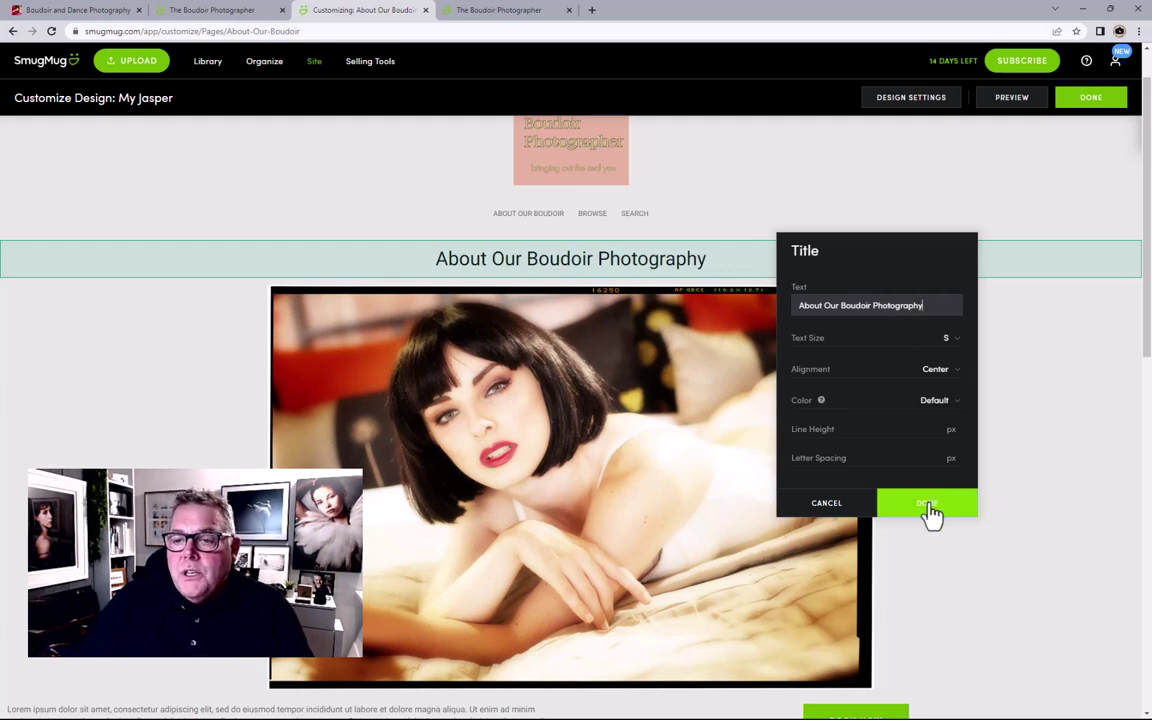
{"action": "left_click", "coordinate": [931, 514]}
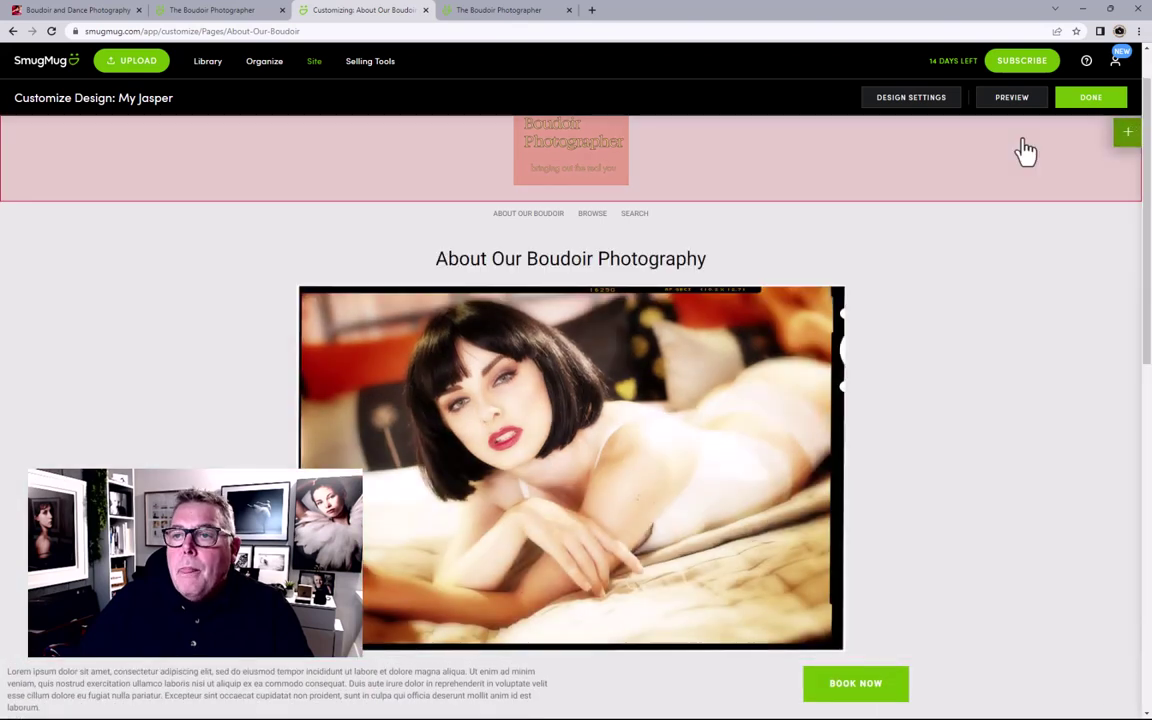
Step: Save the customized design and publish the page changes now
{"action": "left_click", "coordinate": [1084, 102]}
{"action": "left_click", "coordinate": [630, 342]}
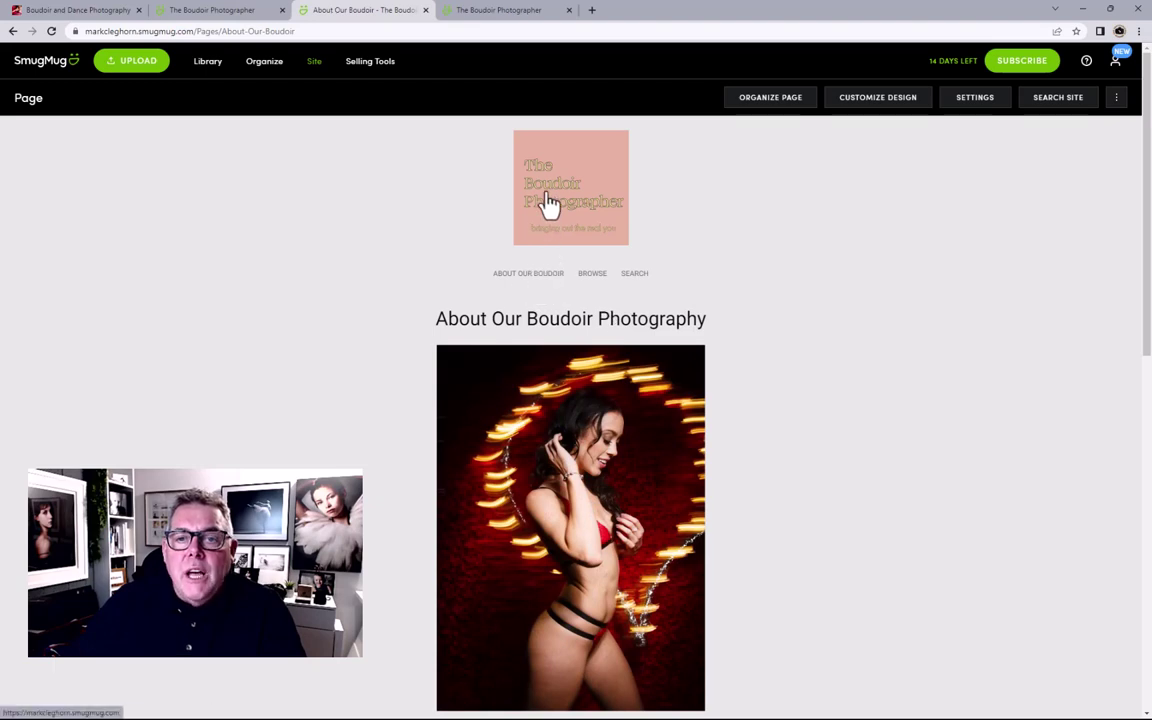
Step: Return to the homepage via the logo and follow the ABOUT OUR BOUDOIR menu link to the live page
{"action": "left_click", "coordinate": [549, 203]}
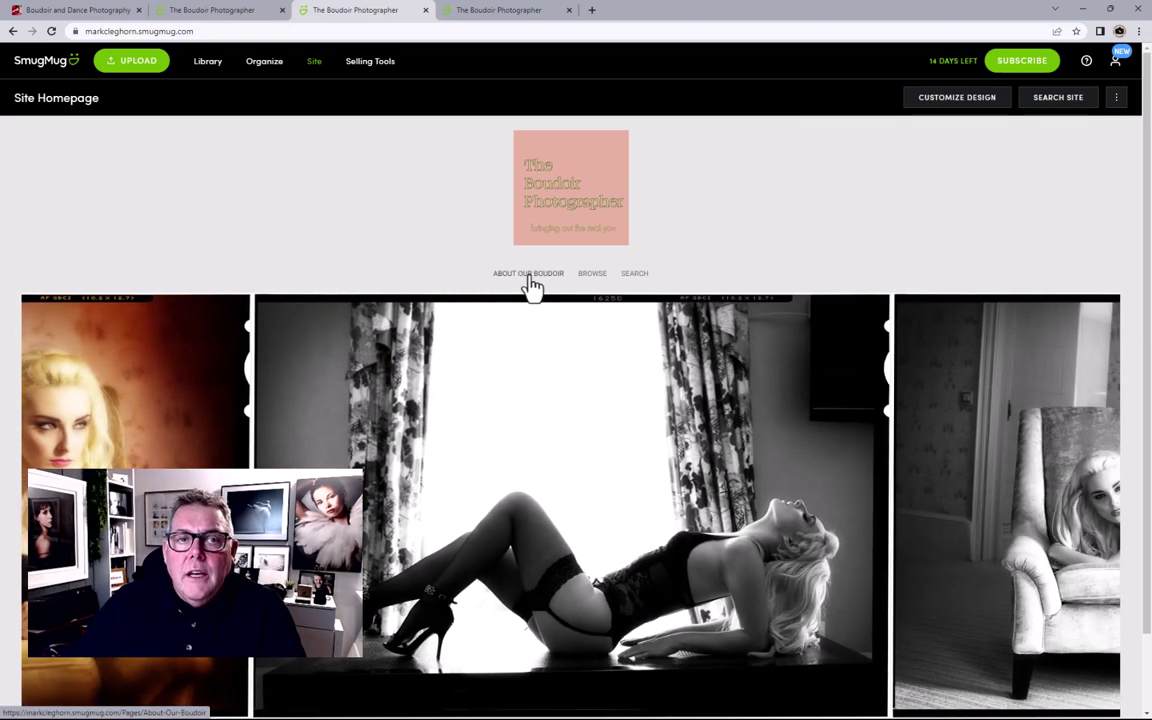
{"action": "left_click", "coordinate": [529, 279]}
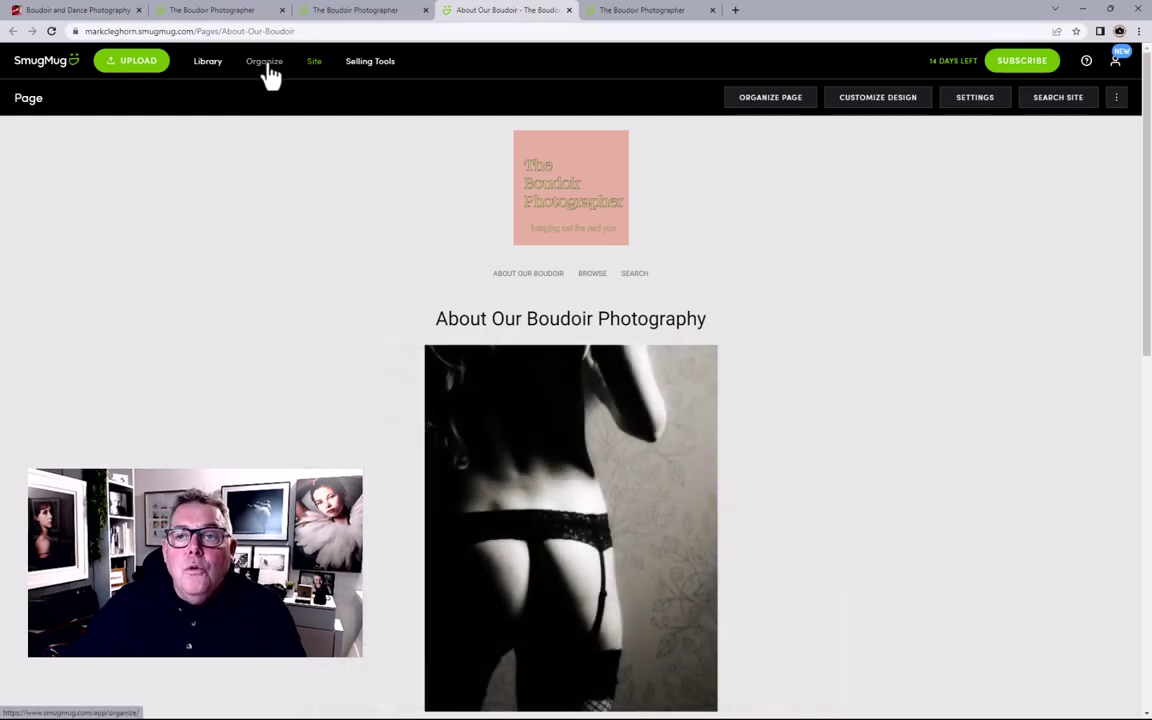
Step: Drag the About Our Boudoir page from the Pages folder onto Site Homepage in the Organizer
{"action": "left_click", "coordinate": [780, 100]}
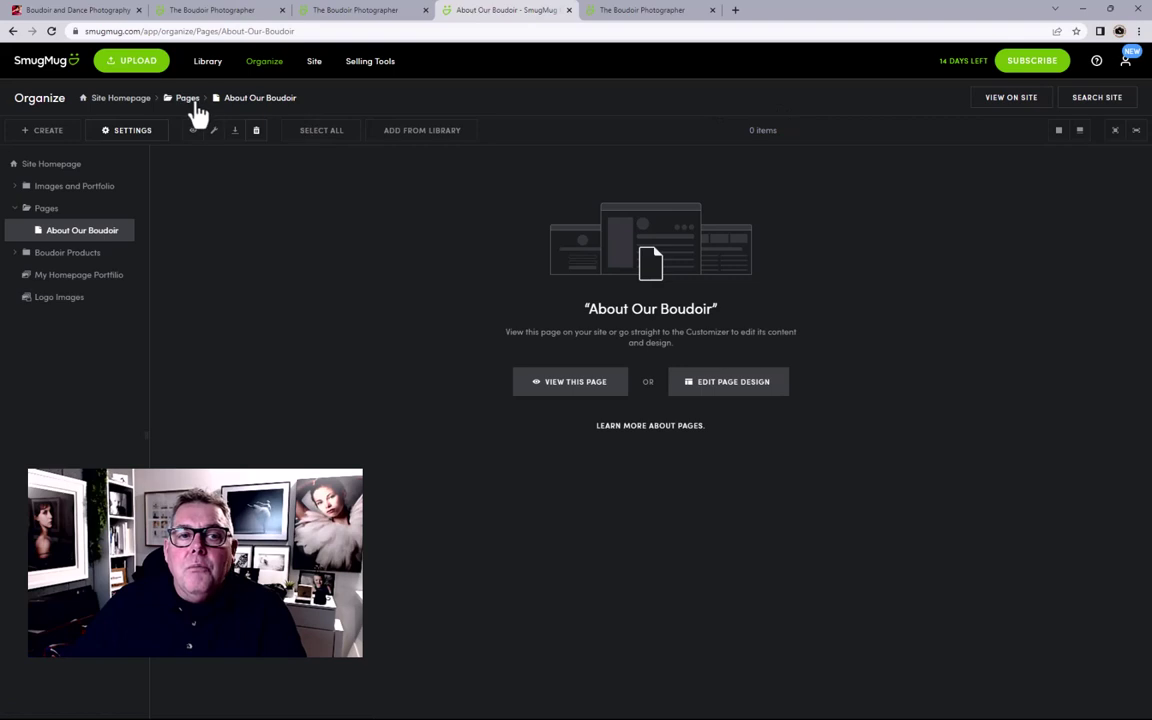
{"action": "left_click", "coordinate": [190, 100]}
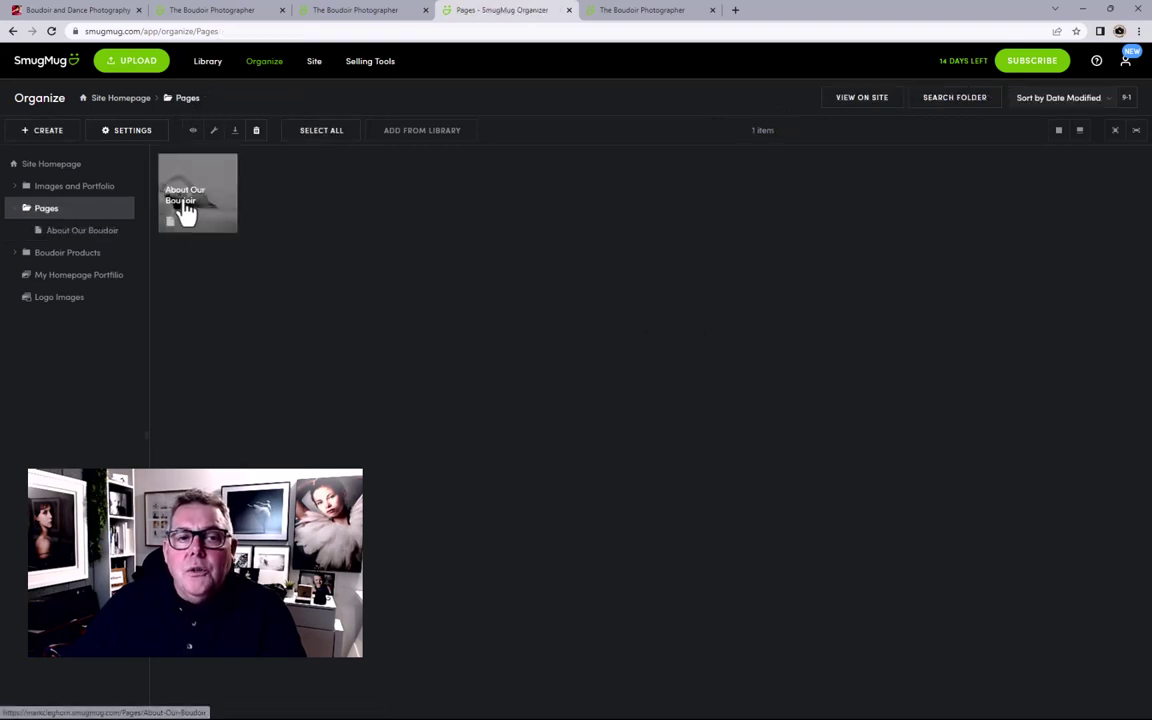
{"action": "left_click", "coordinate": [186, 210]}
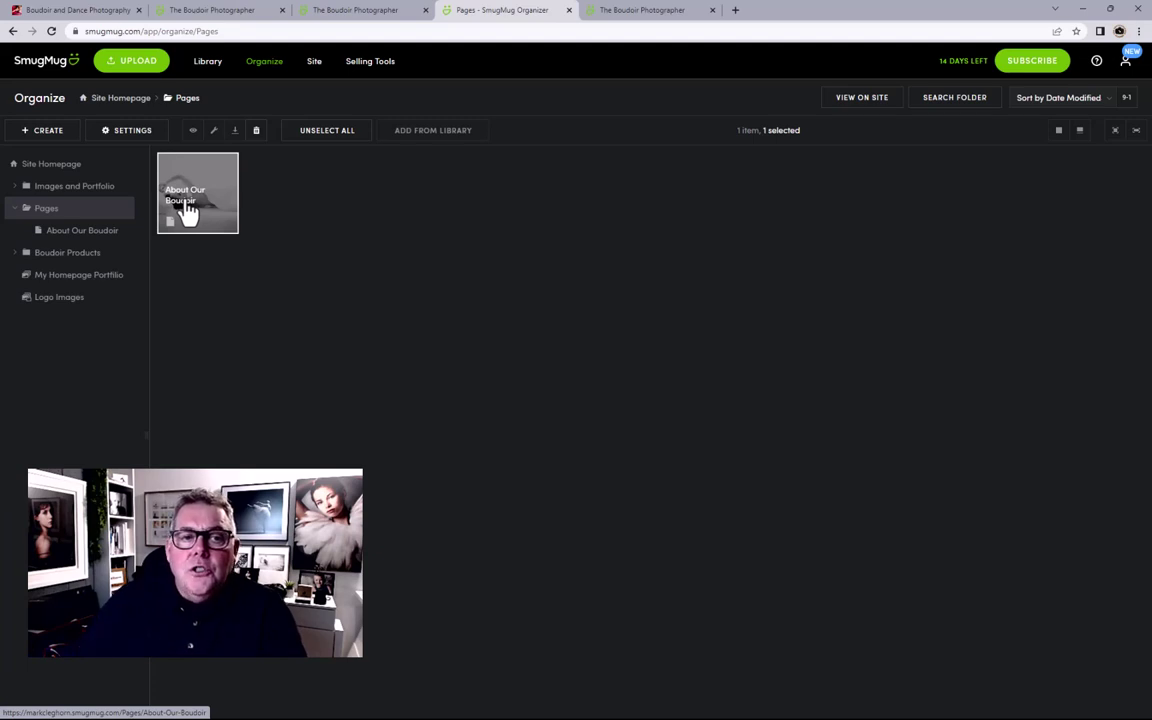
{"action": "left_click_drag", "start_coordinate": [187, 208], "coordinate": [68, 177]}
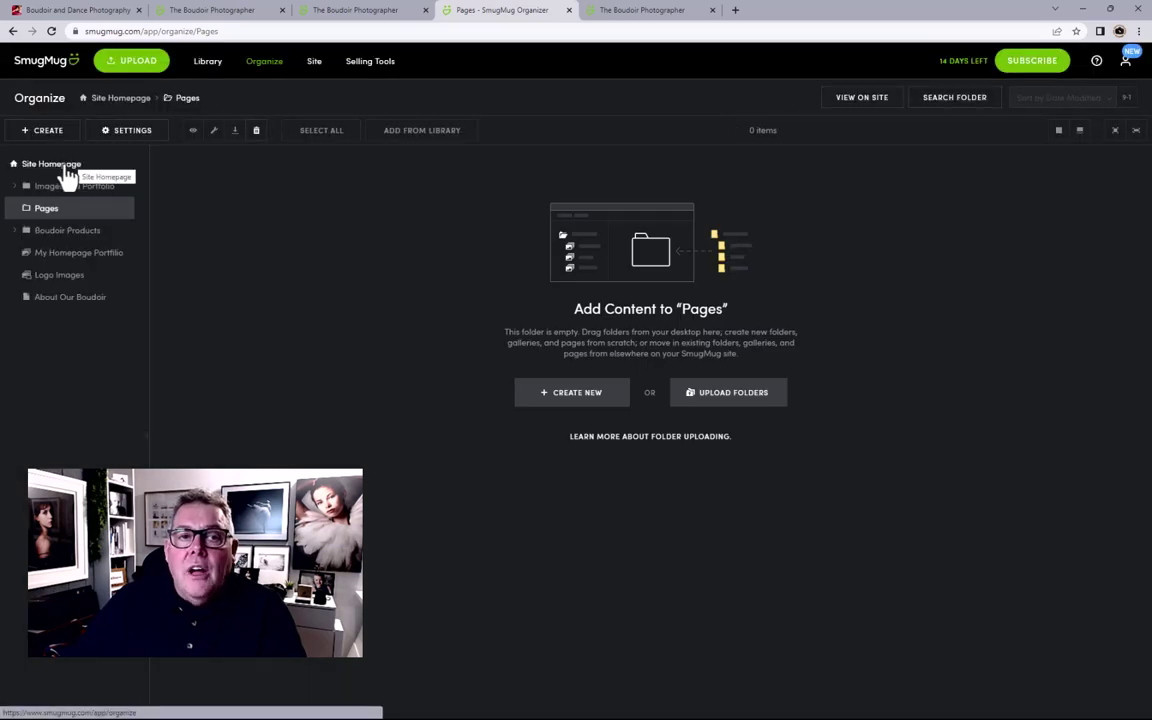
{"action": "left_click", "coordinate": [66, 174]}
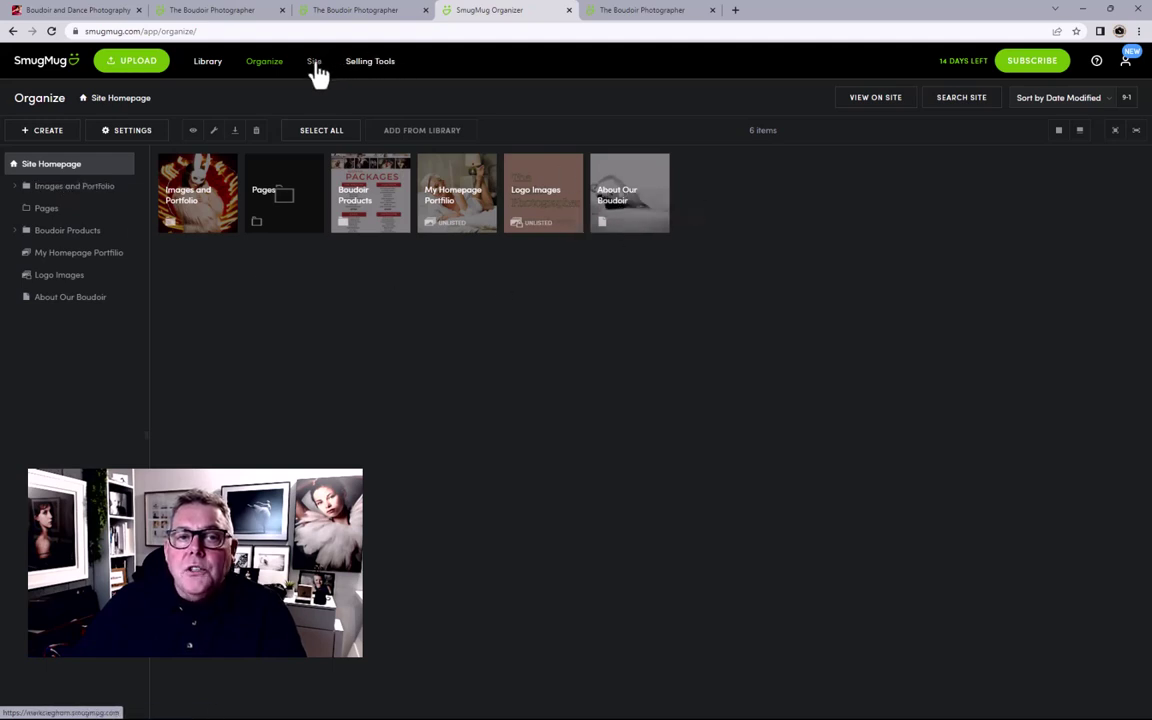
Step: Go to the live site homepage and open ABOUT OUR BOUDOIR from its menu
{"action": "left_click", "coordinate": [313, 70]}
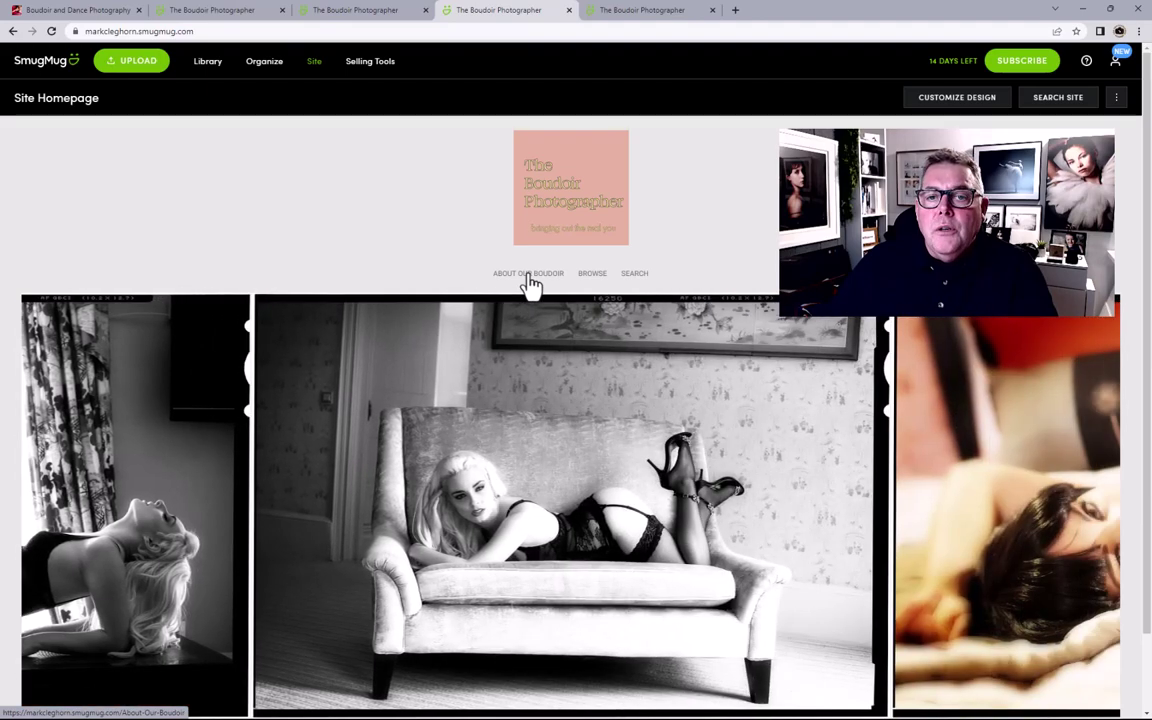
{"action": "left_click", "coordinate": [528, 276]}
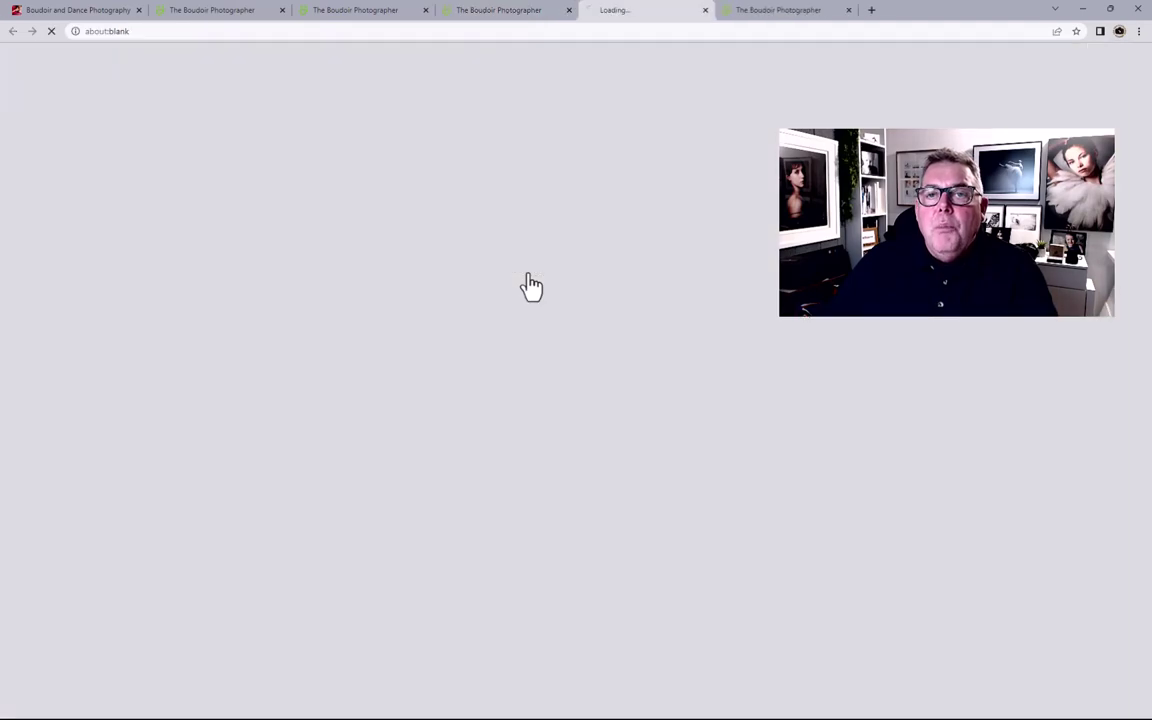